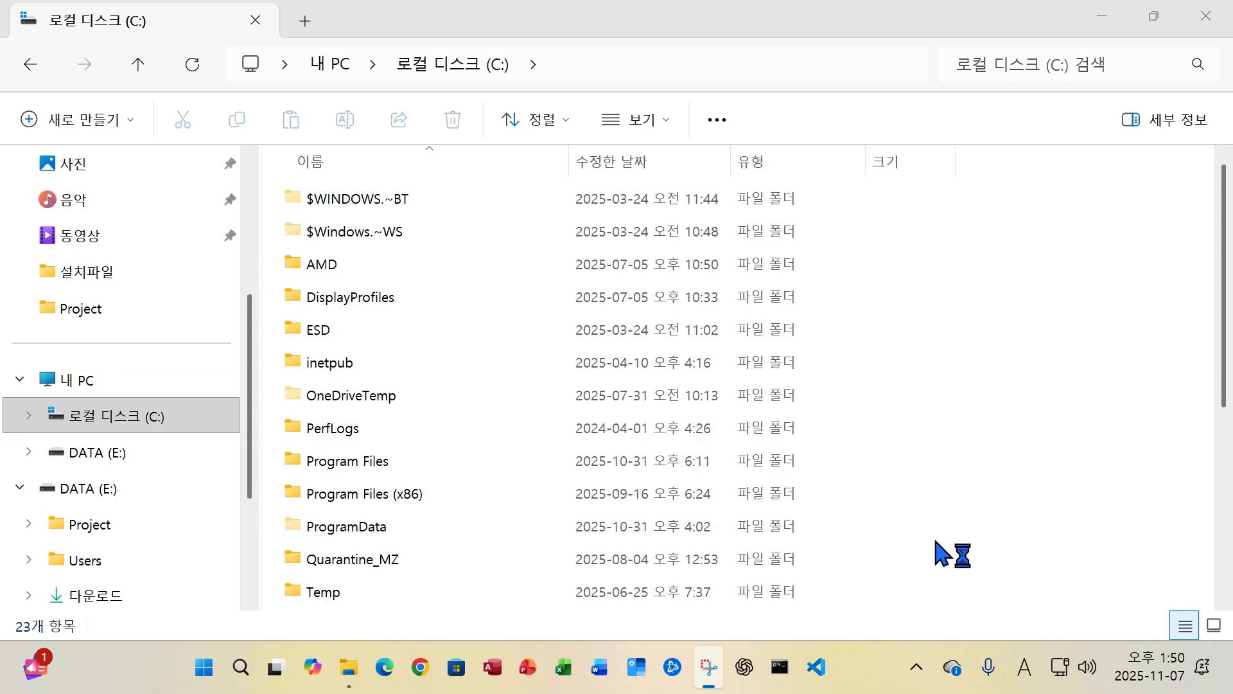
Open the jisikbd folder inside Project on the DATA (E:) drive and select its .venv folder.
left_click(104, 494)
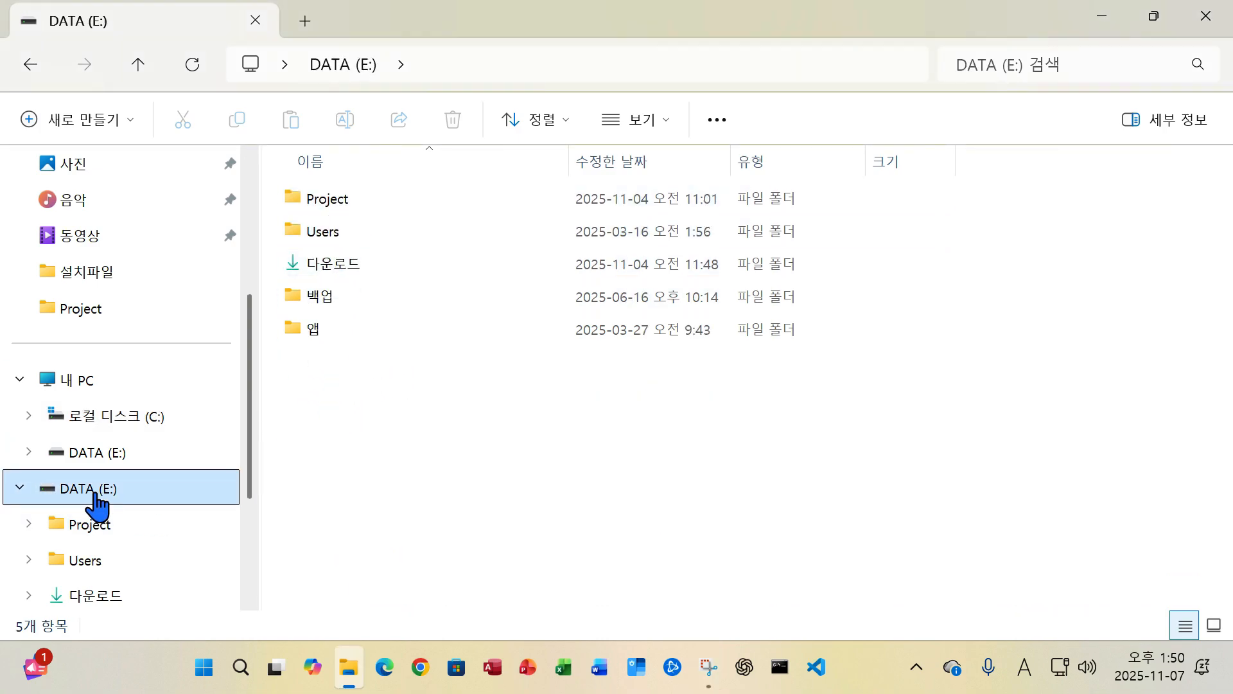
double_click(347, 204)
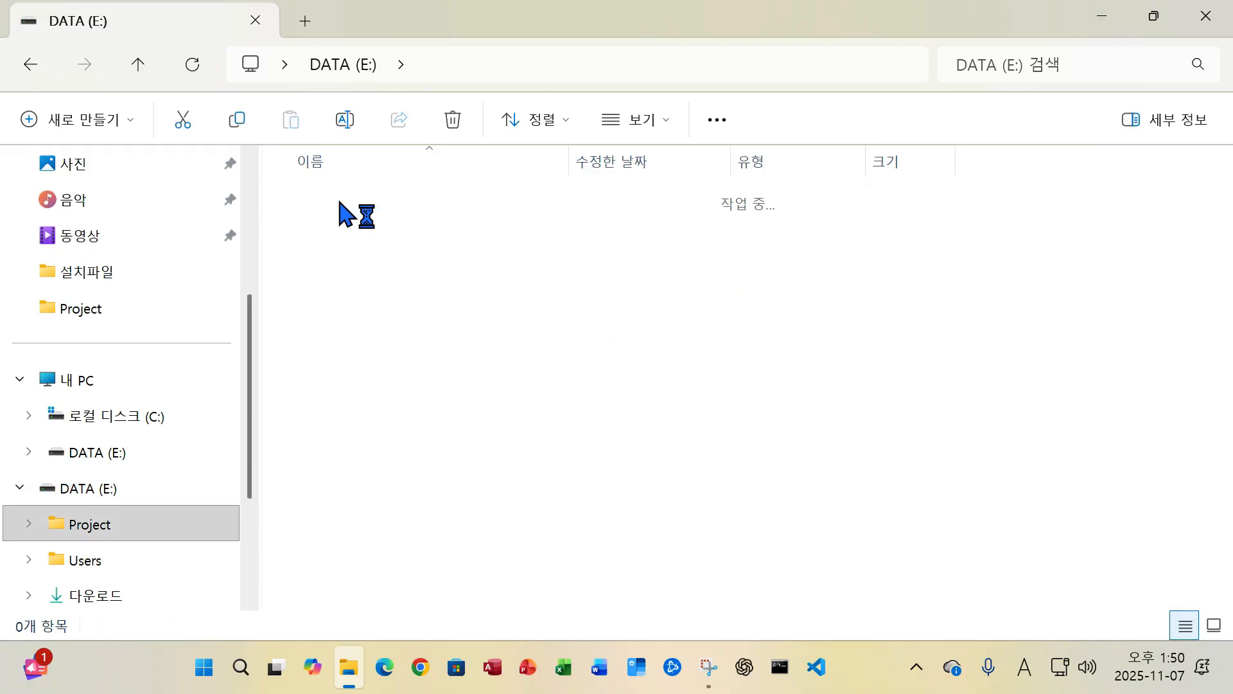
double_click(331, 200)
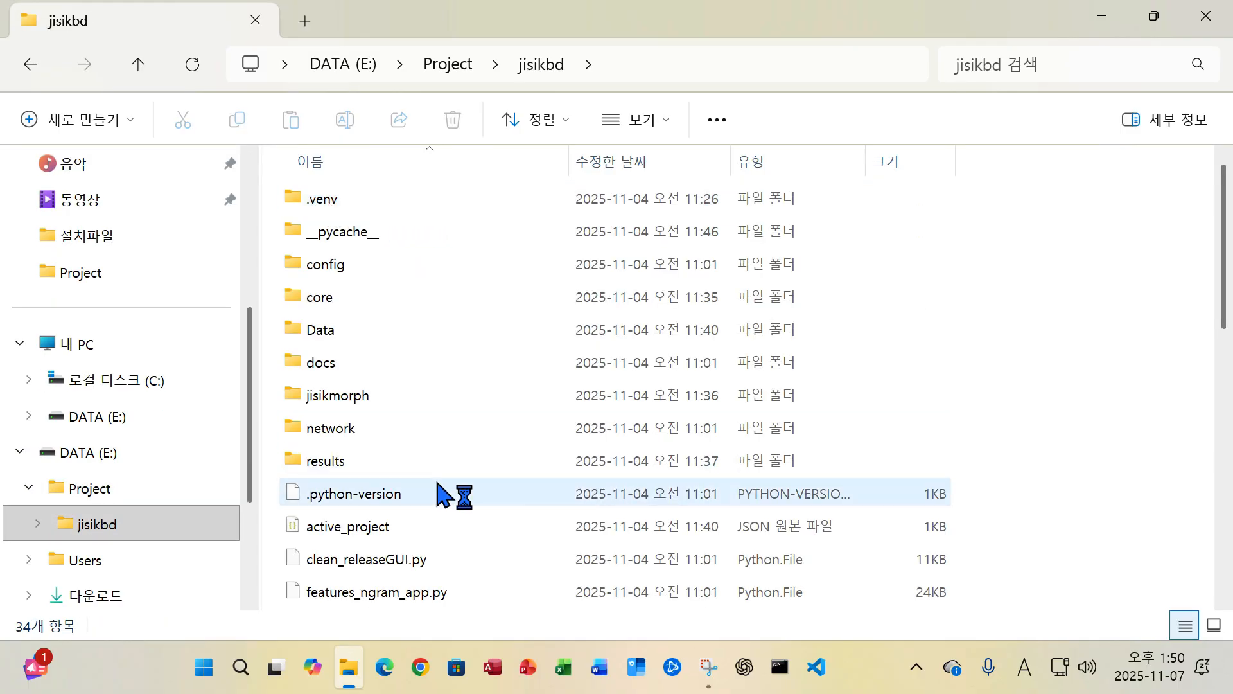
left_click(321, 204)
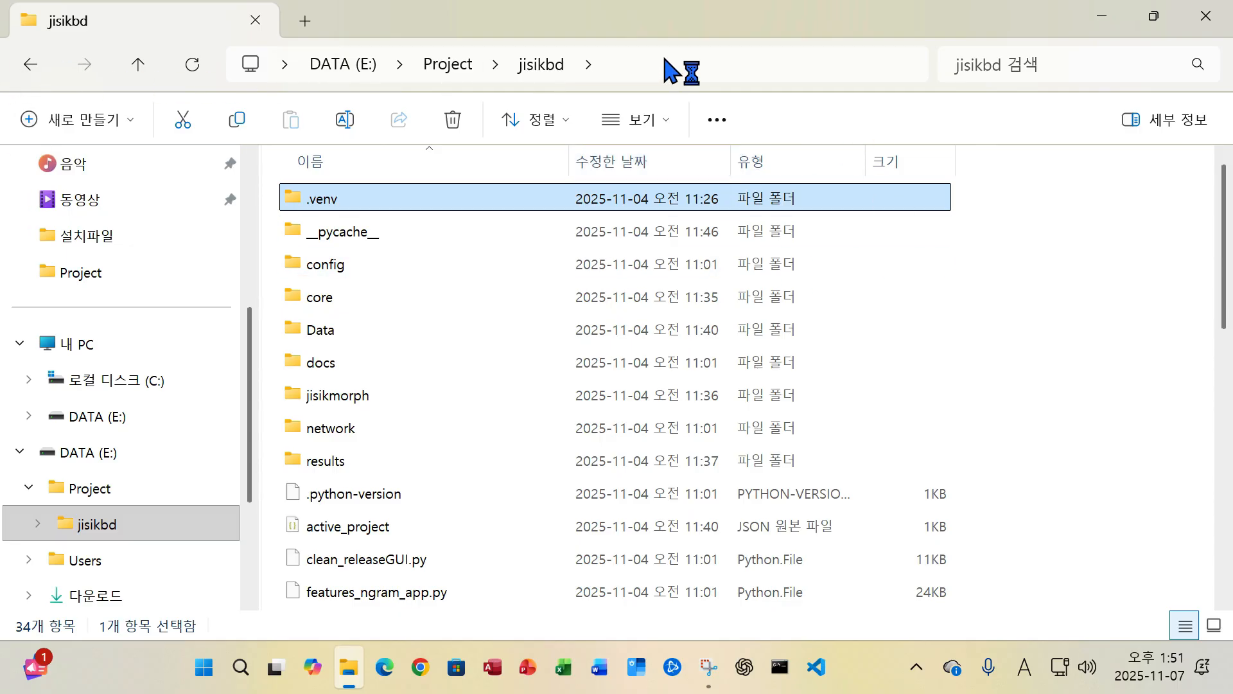
Start a command prompt in the jisikbd folder, maximize its window and list the directory with dir.
left_click(828, 71)
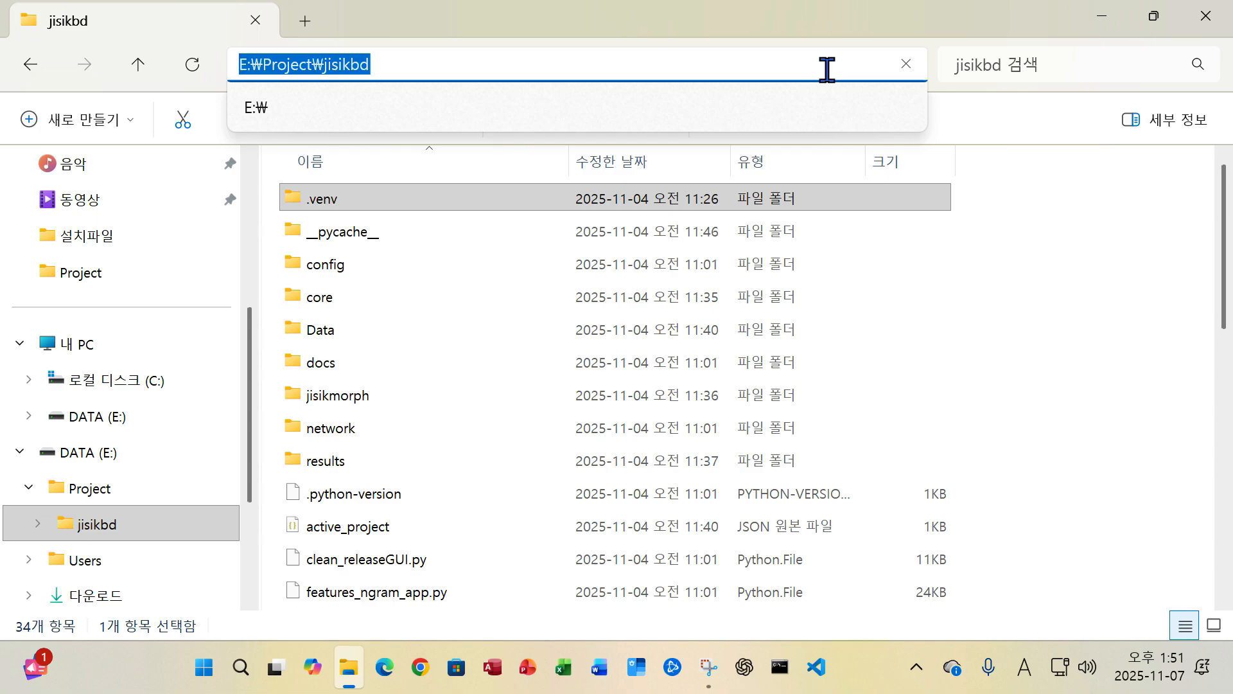
type("cmd")
key("Return")
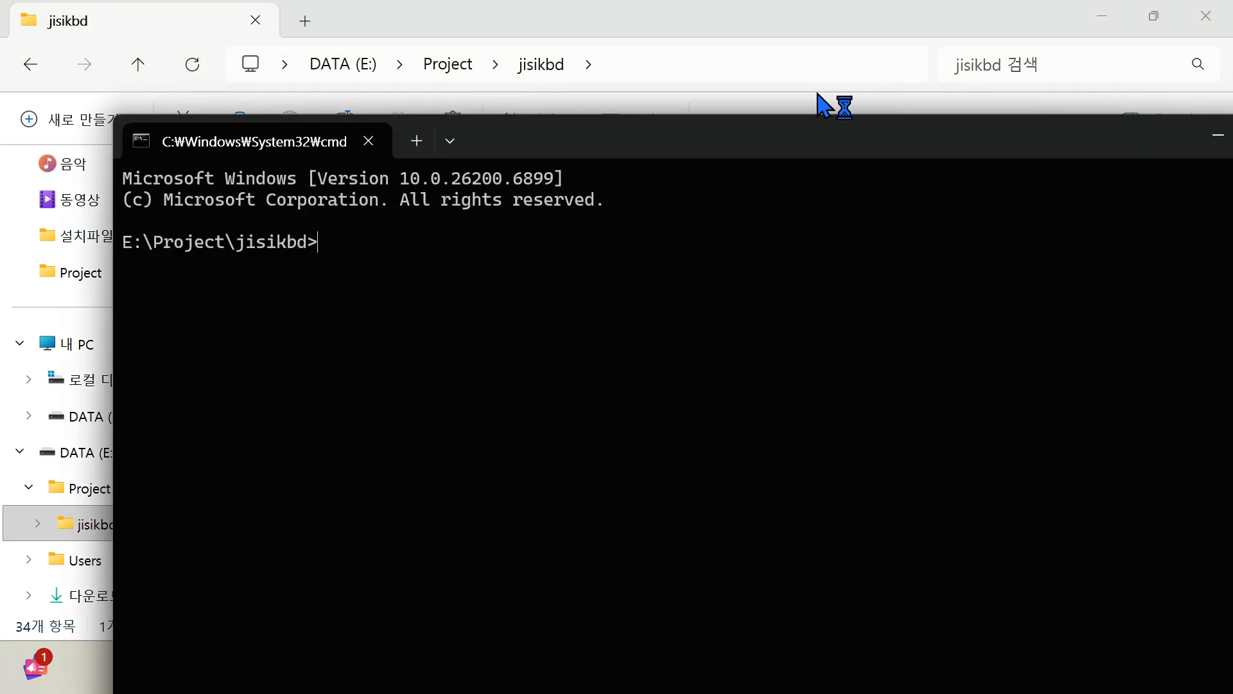
double_click(552, 127)
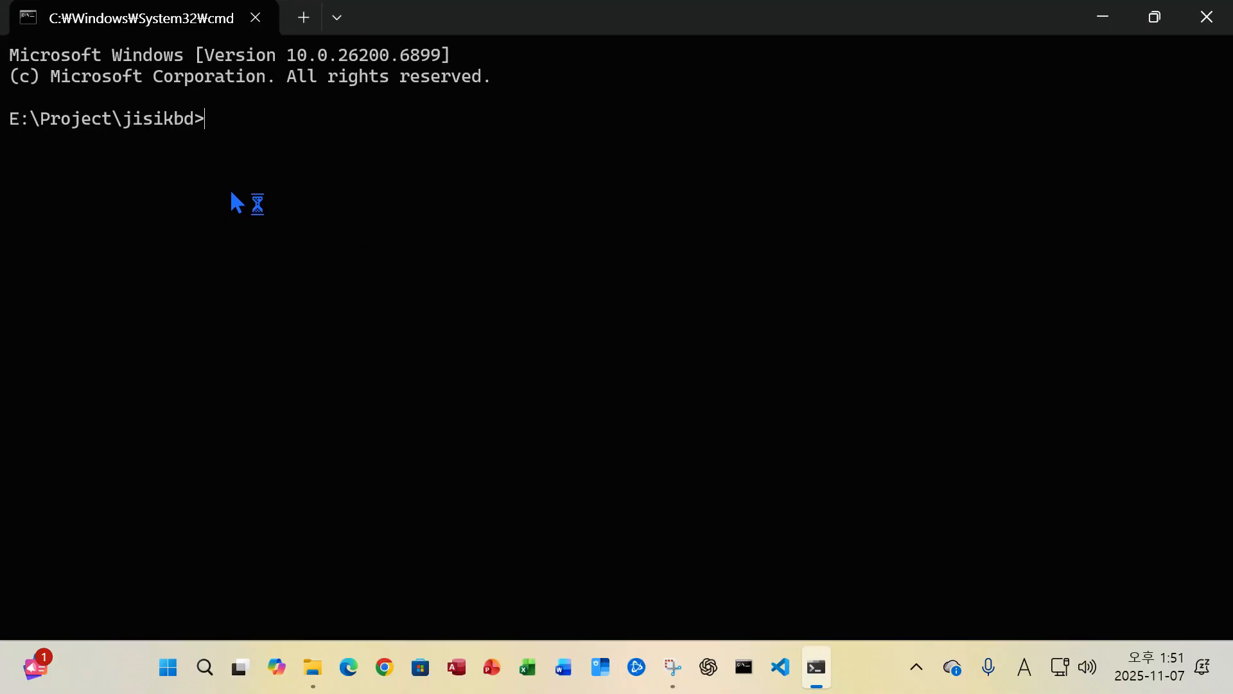
type("dir")
key("Return")
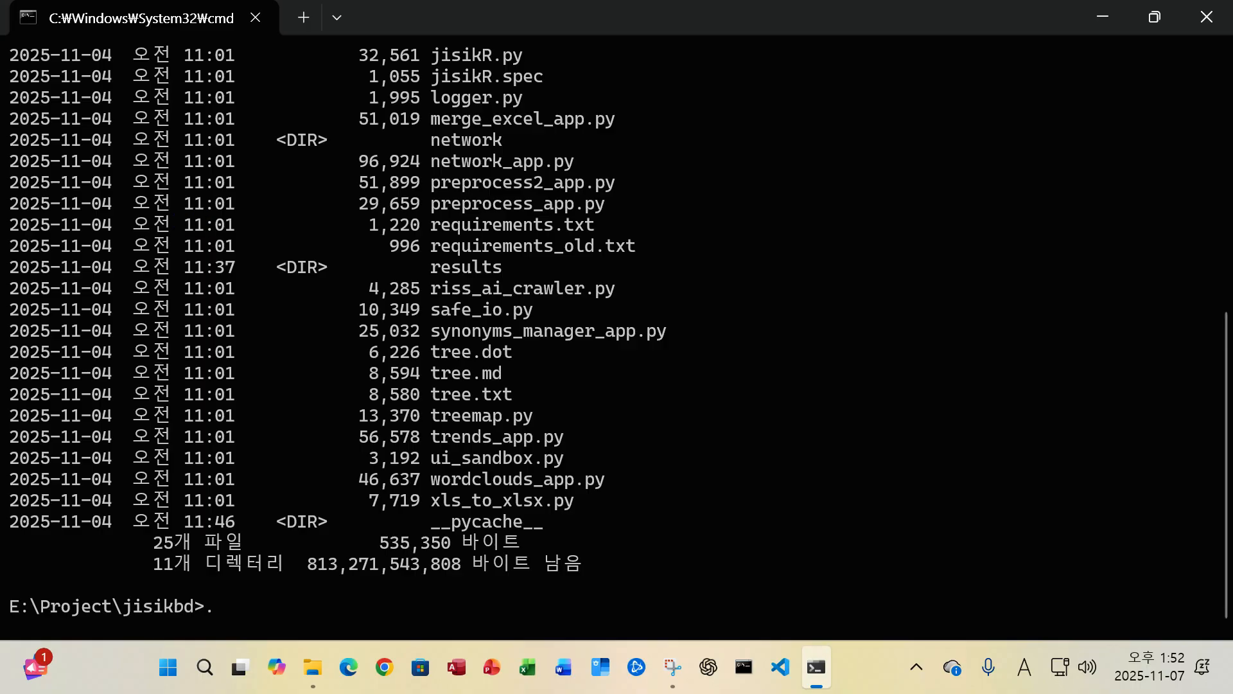
Activate the project's Python virtual environment by running .venv\scripts\activate.
type("venv\\scripts")
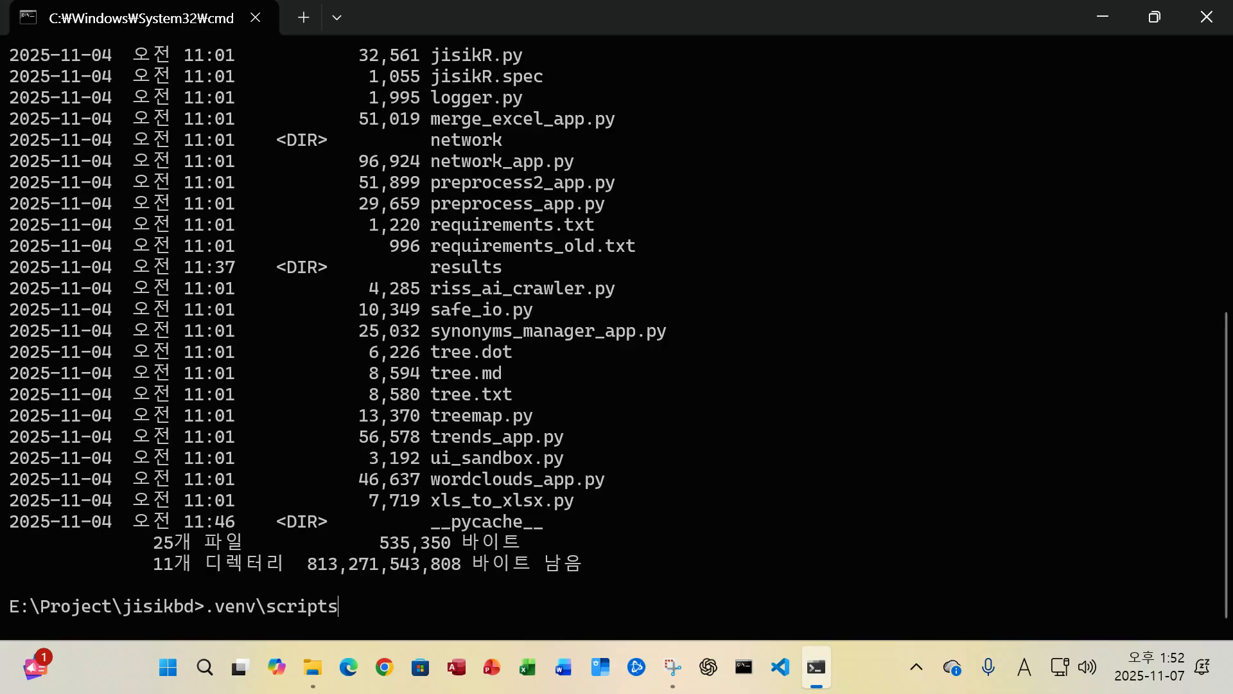
type("\\activate")
key("Return")
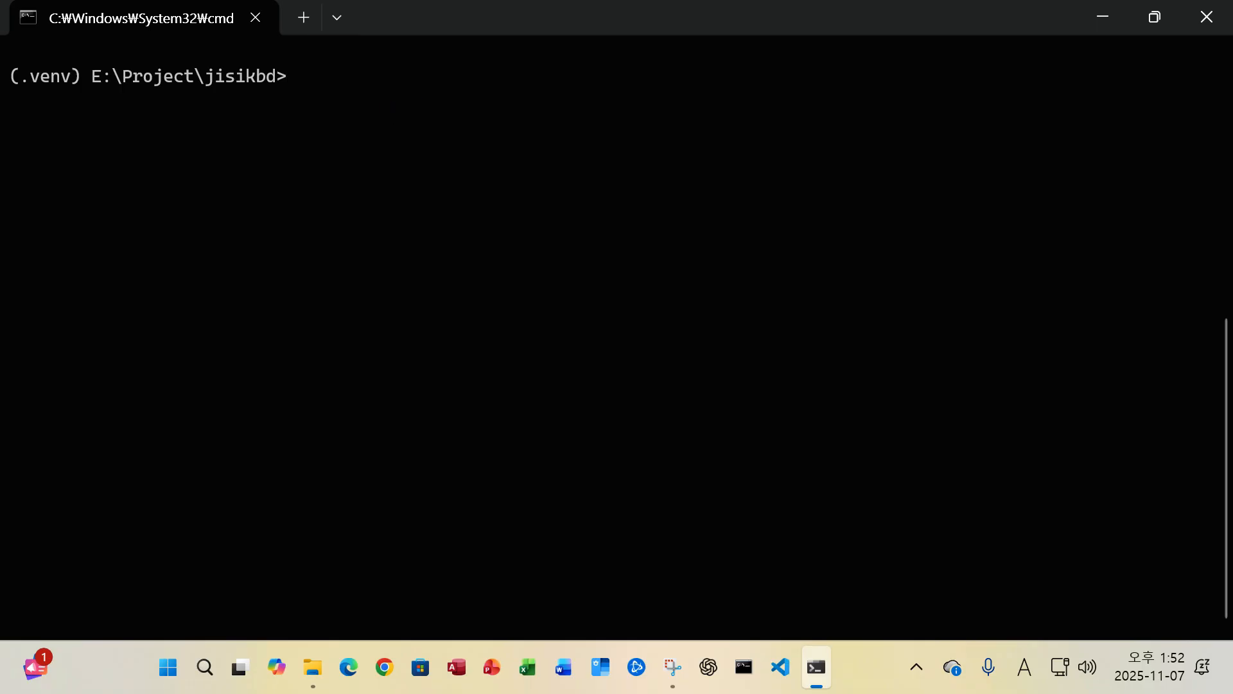
List the project directory inside the virtual environment and locate jisikR.py in the listing.
type("dir")
key("Return")
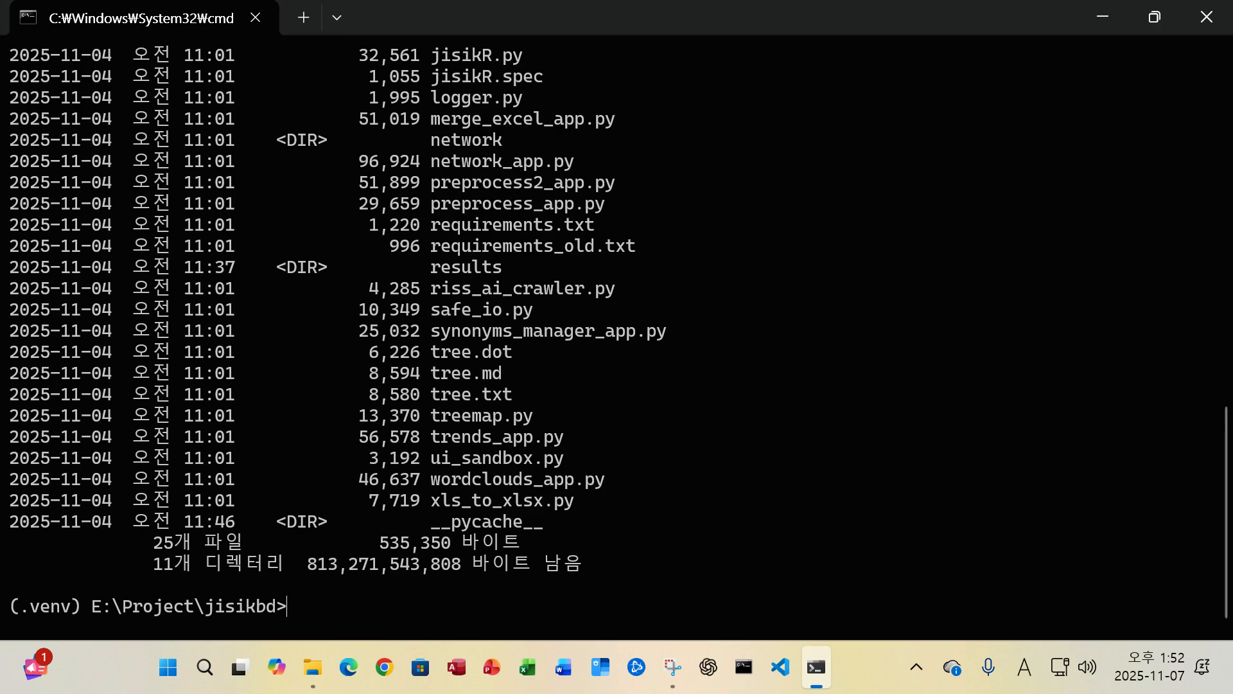
scroll(638, 429, "up", 2)
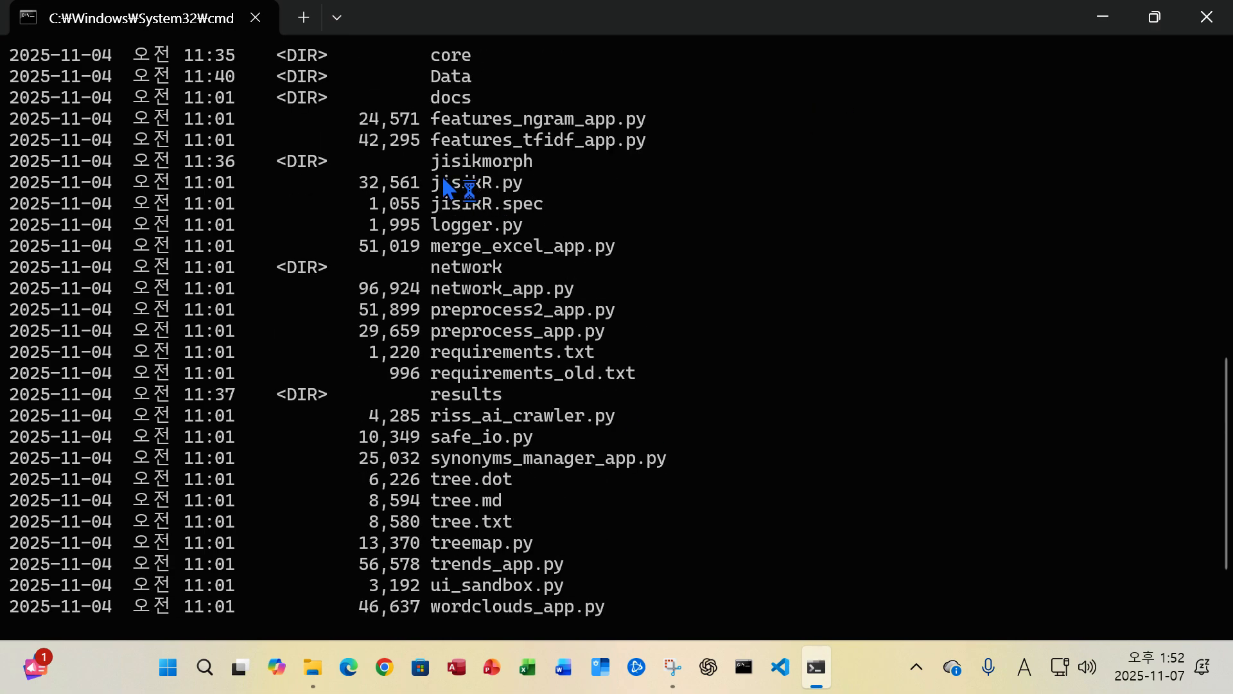
left_click_drag(435, 186, 522, 187)
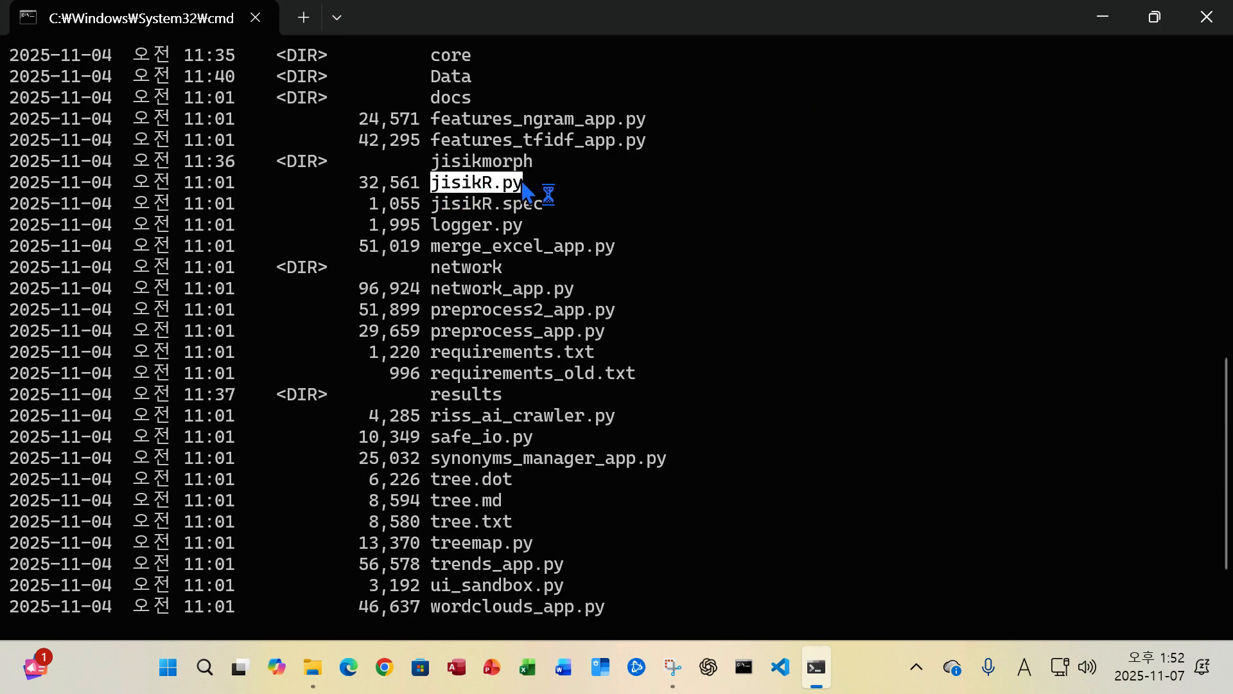
scroll(522, 186, "down", 2)
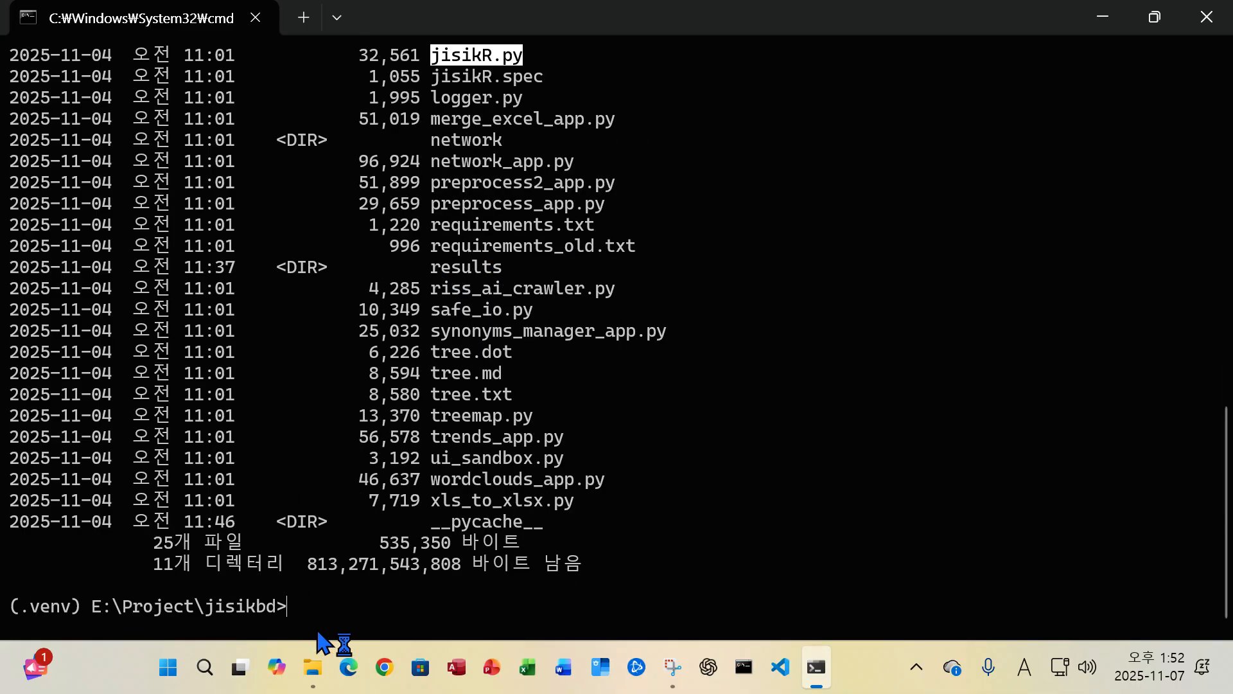
Run jisikr.py with Python and maximize the JisikResearch / JisikBD launcher window.
type("python")
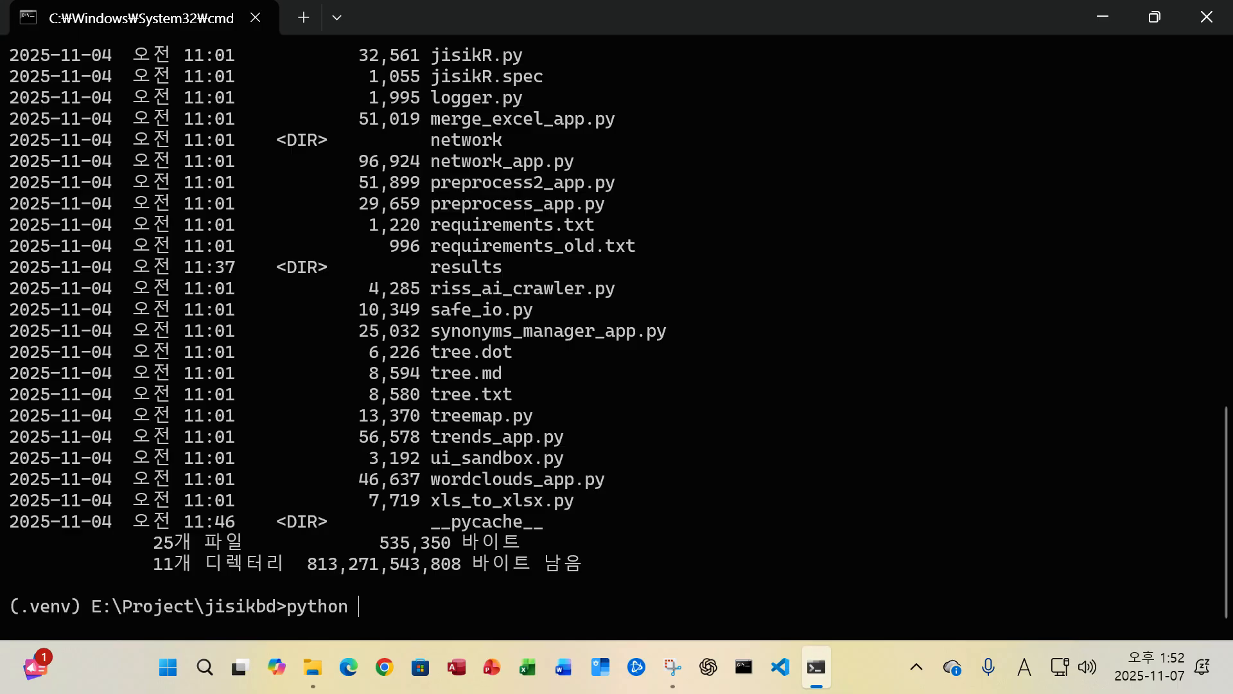
type(" jisikr.py")
key("Return")
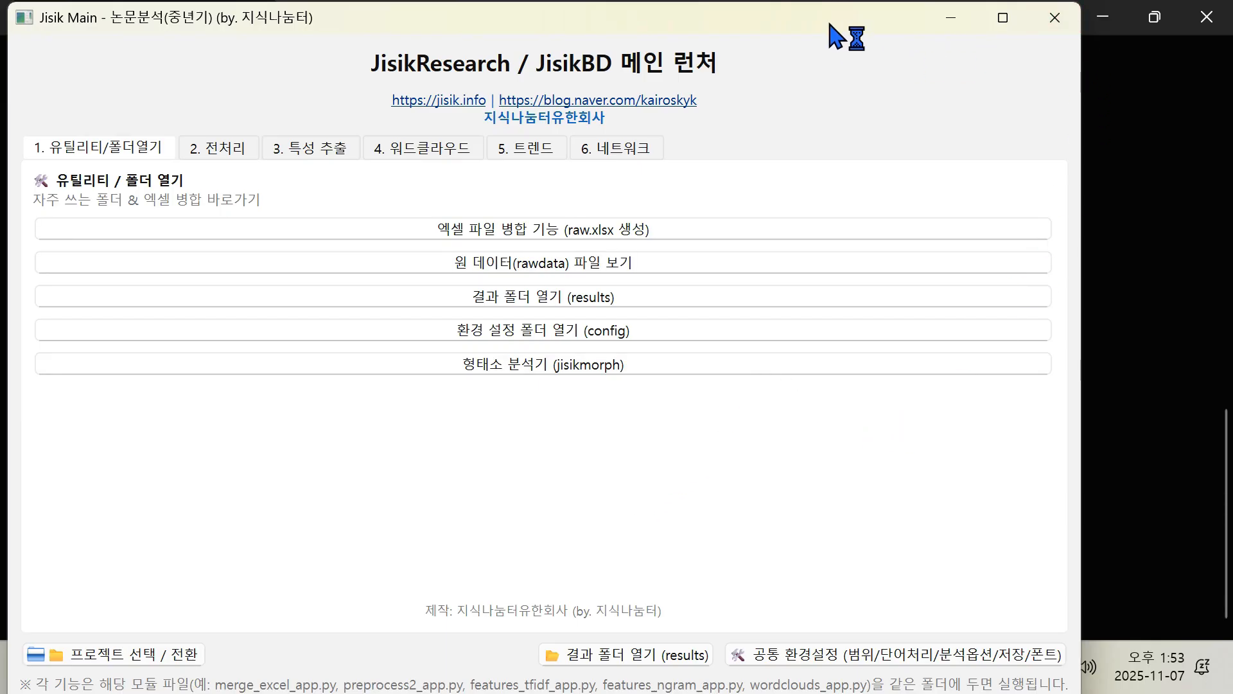
left_click_drag(830, 25, 460, 147)
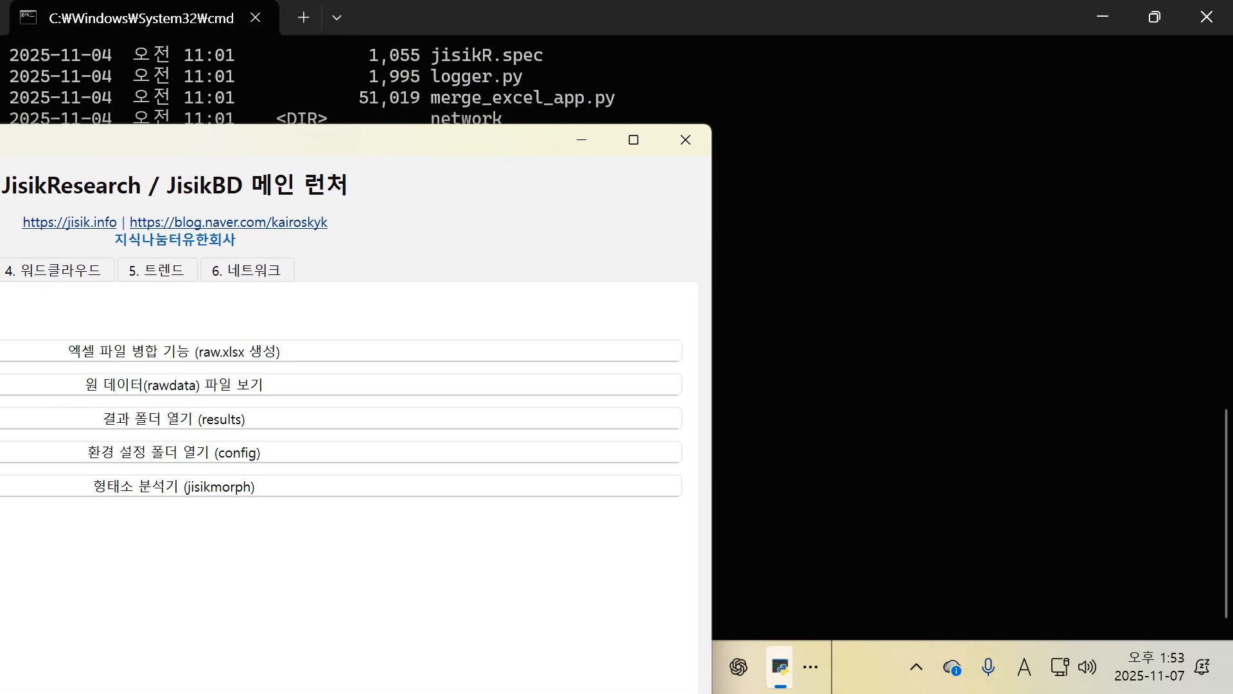
mouse_move(779, 681)
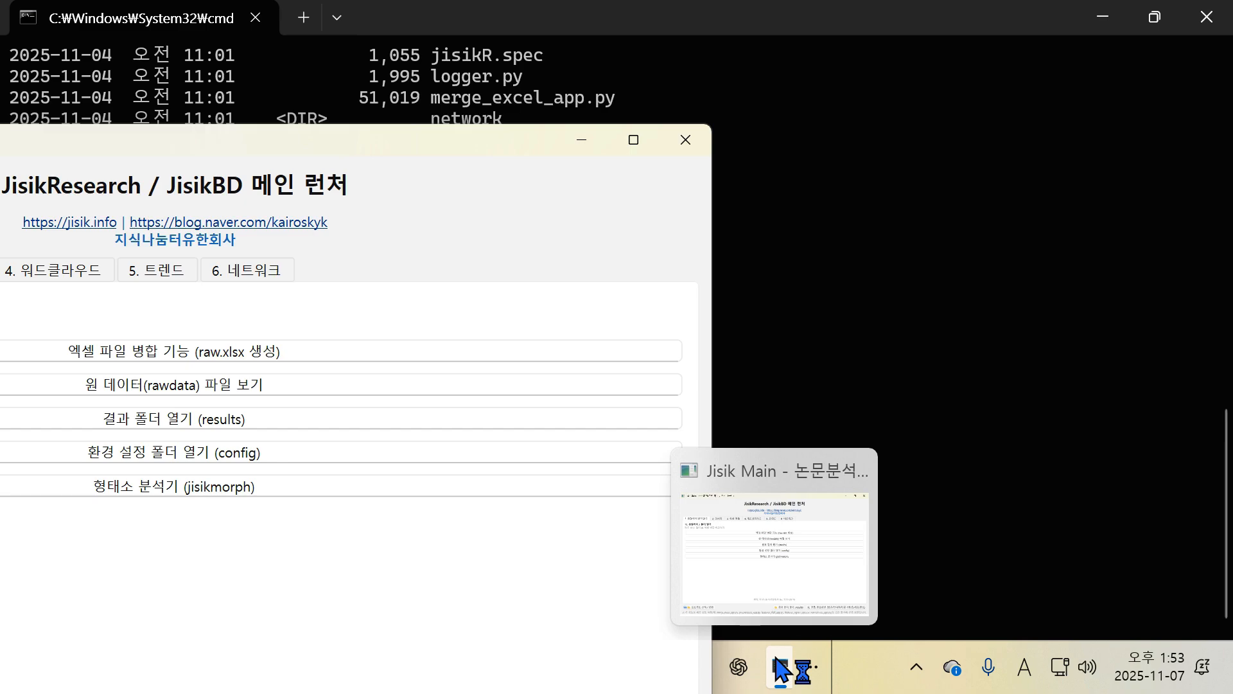
mouse_move(643, 146)
left_click(636, 141)
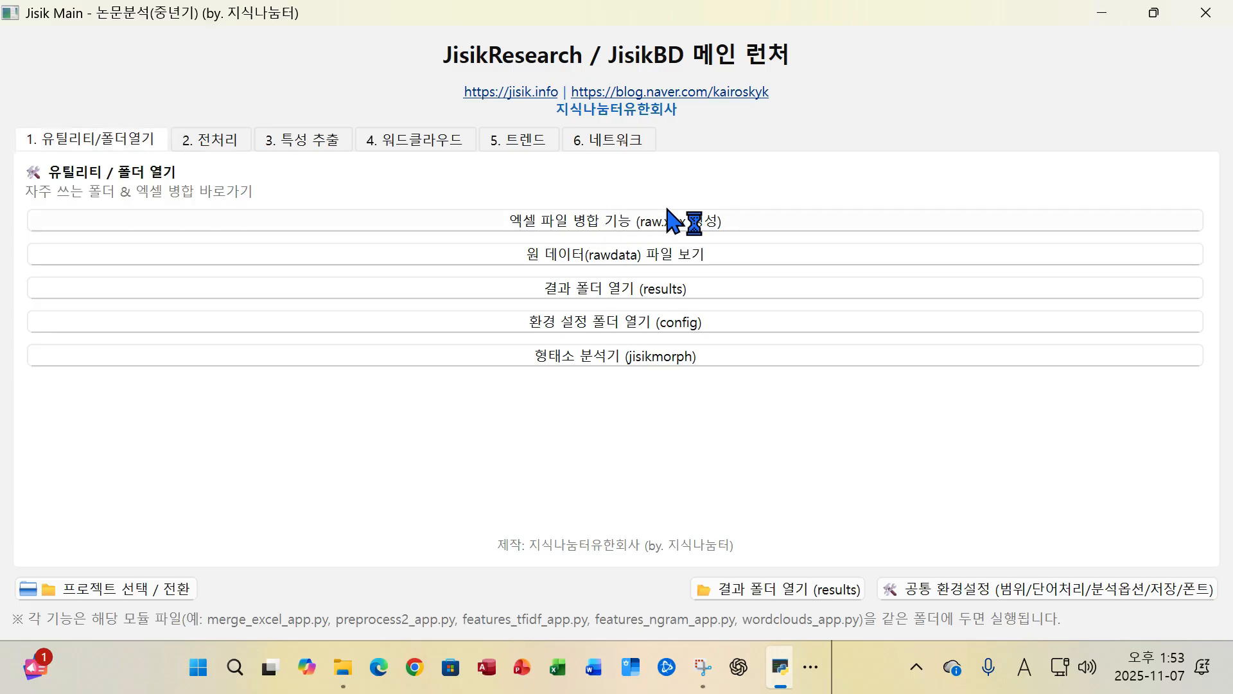
Review the launcher's preprocessing, feature extraction, word cloud, trend and network sections, viewing the preprocessing tool, and return to the utilities section.
left_click(207, 141)
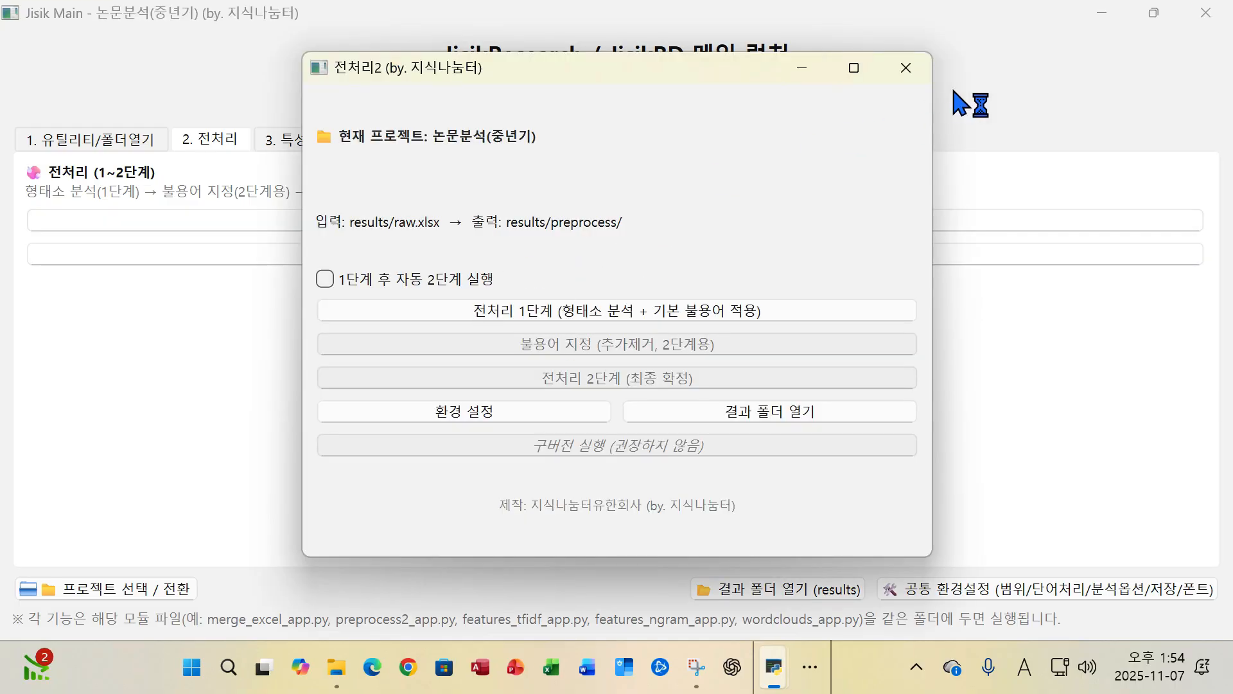
left_click(914, 72)
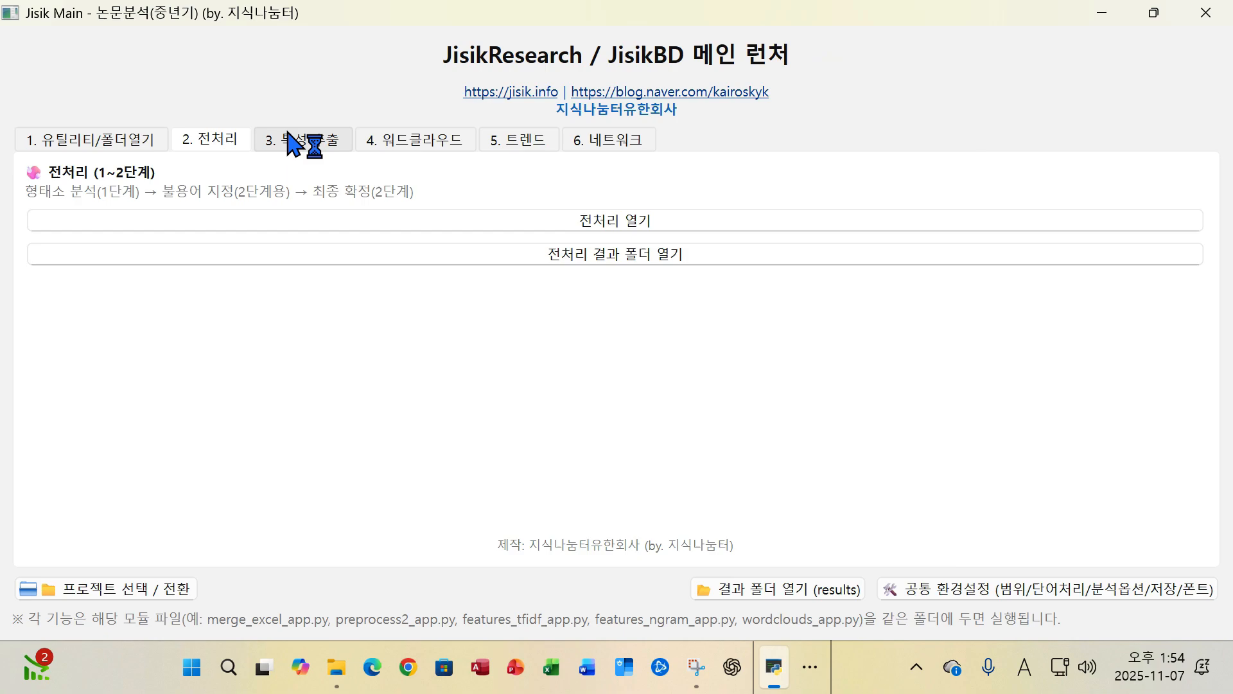
left_click(300, 141)
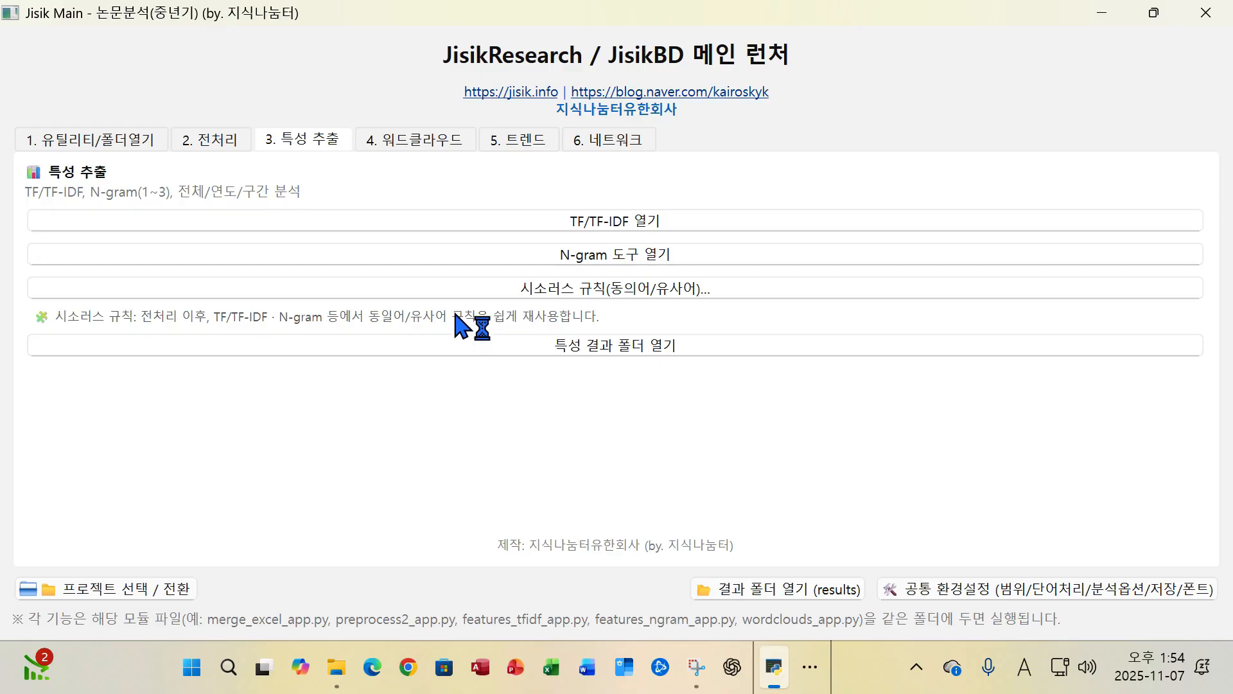
left_click(415, 148)
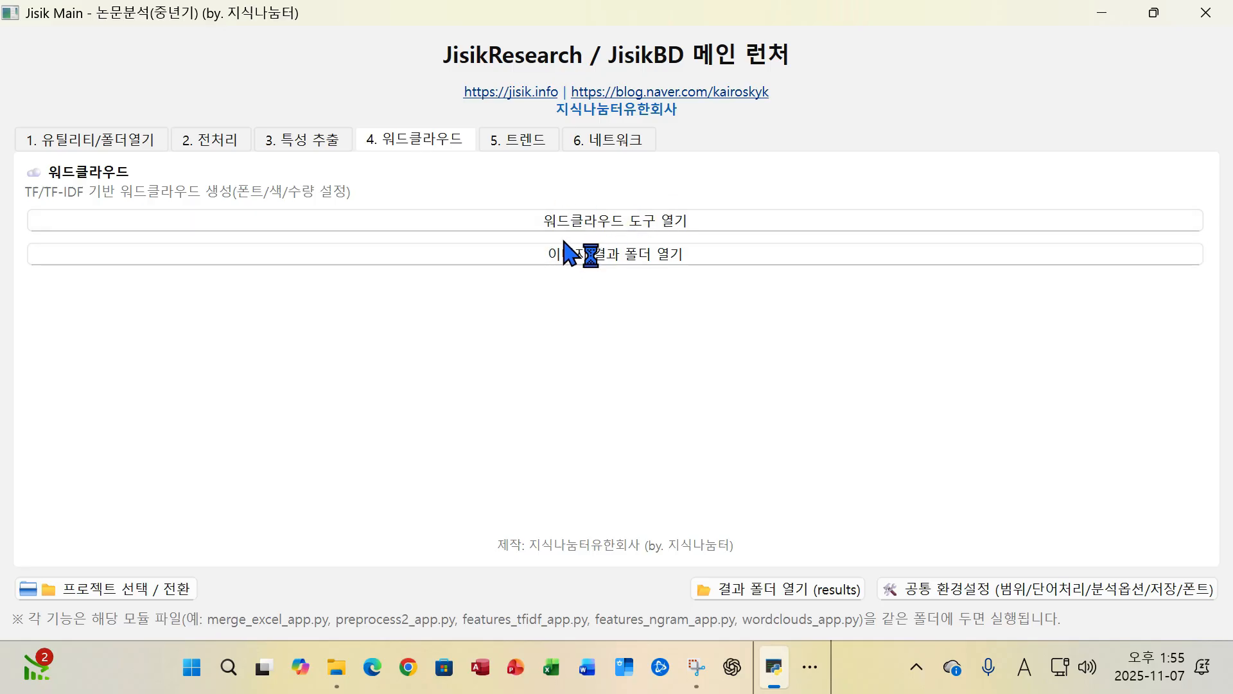
left_click(523, 142)
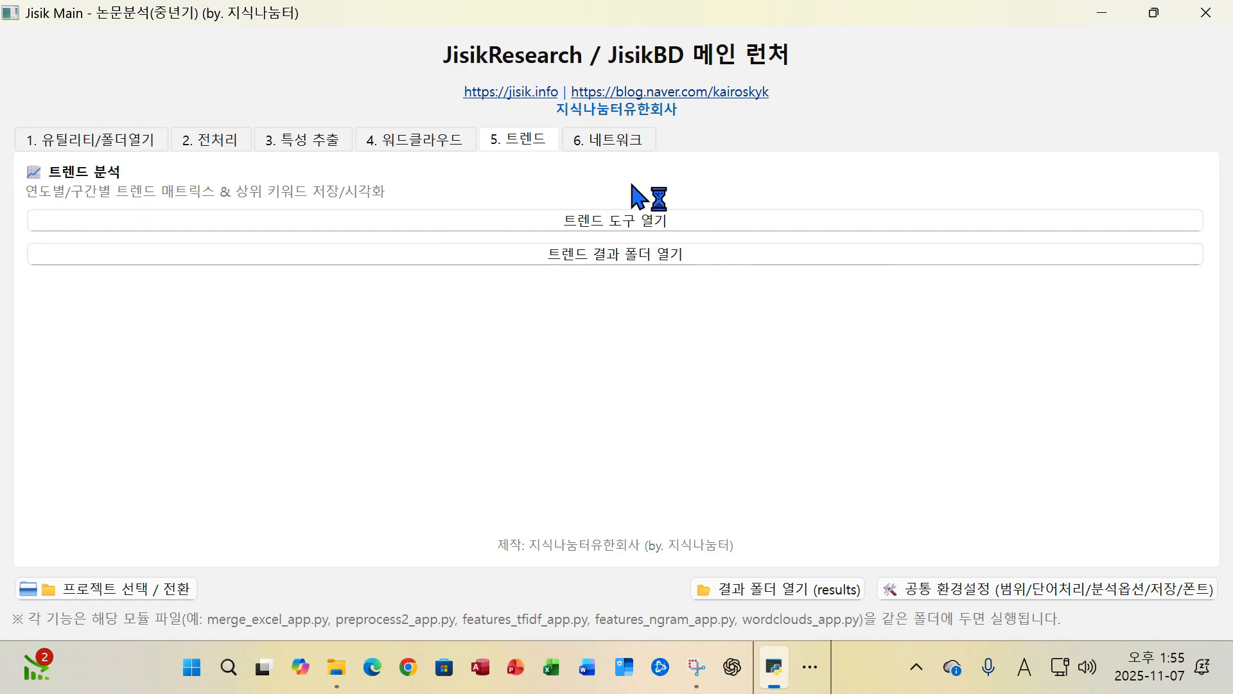
left_click(607, 141)
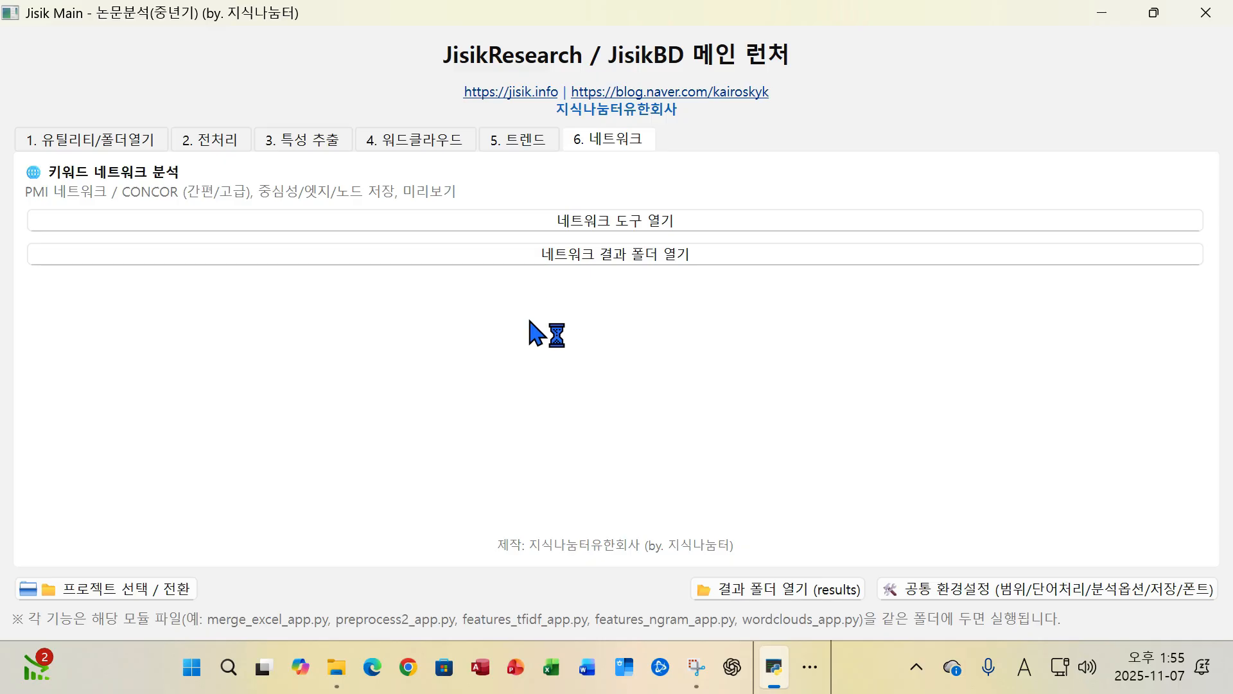
left_click(57, 142)
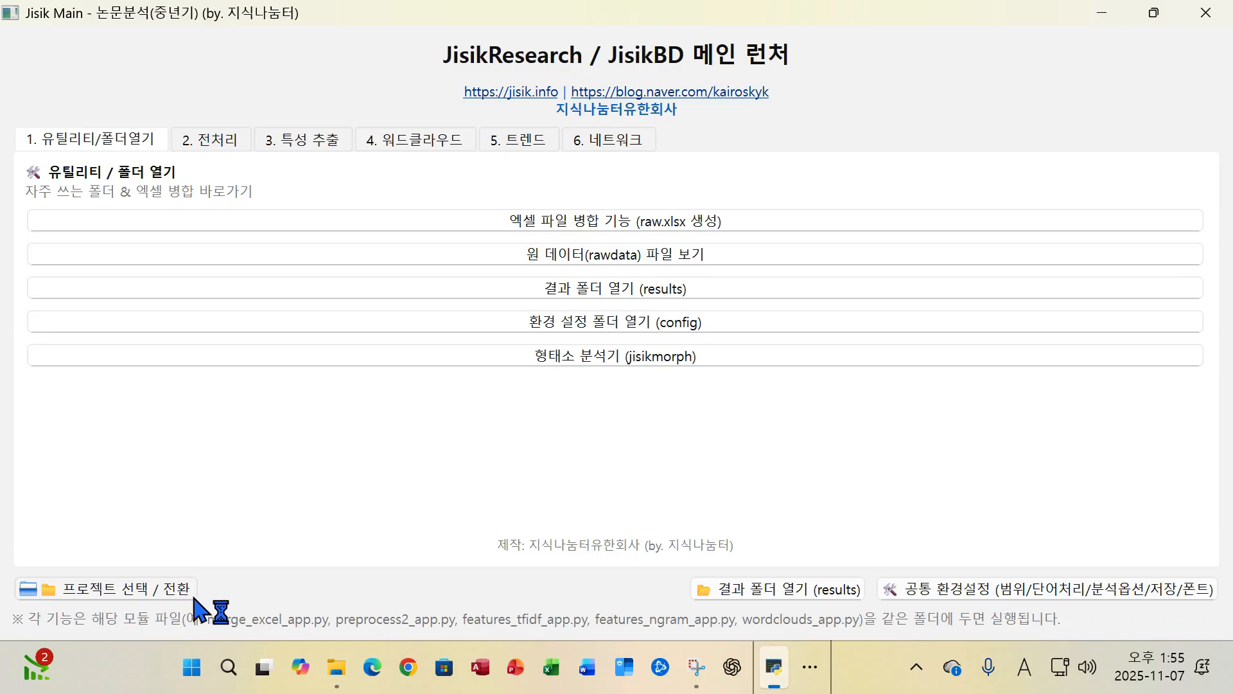
Check the existing projects in the project selection and create a new project named 빅데이터분석1.
left_click(170, 594)
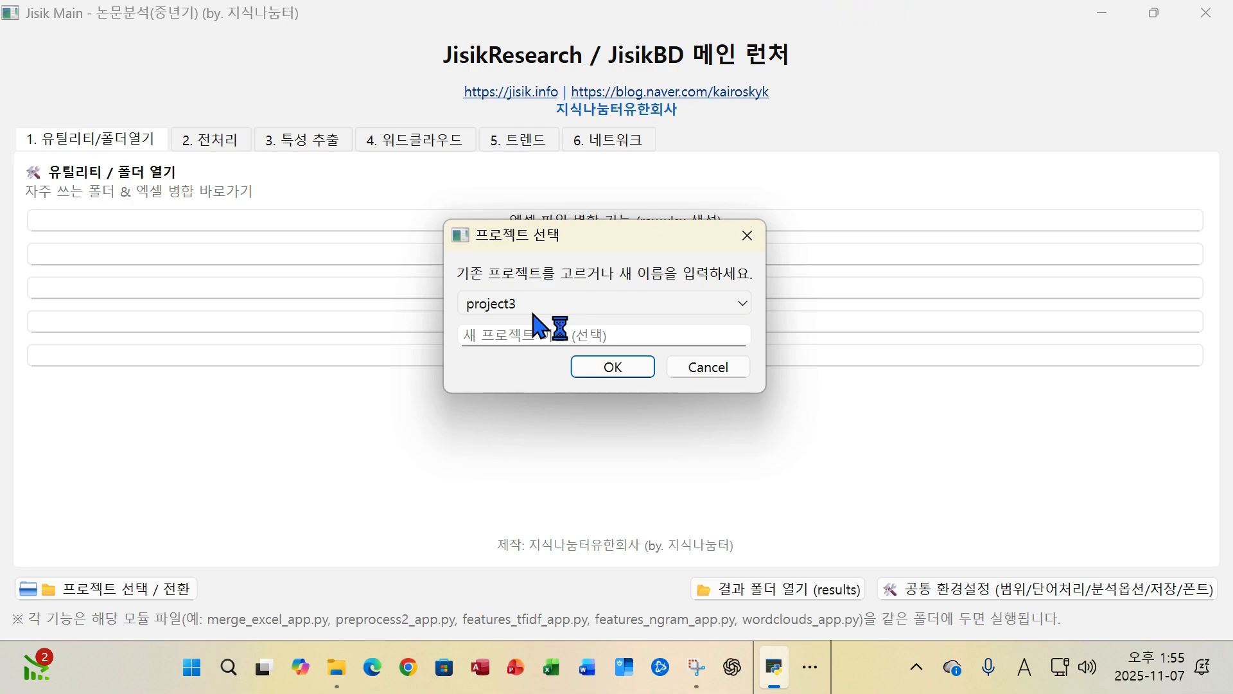
left_click(533, 312)
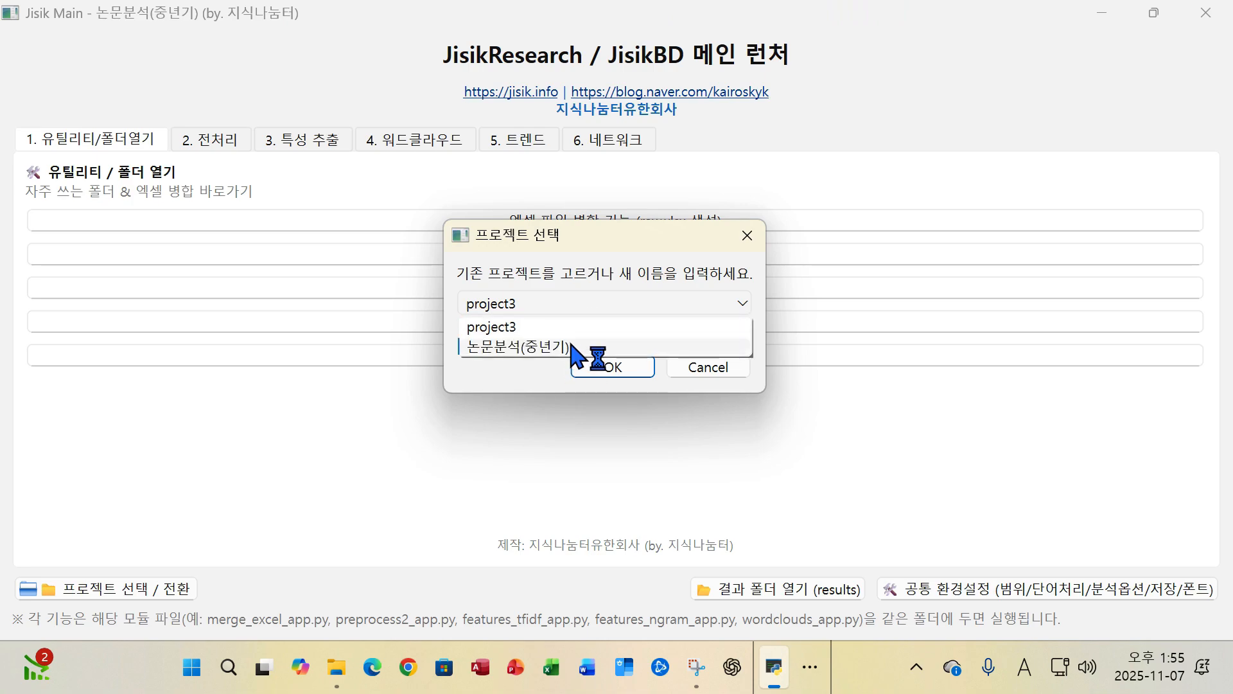
left_click(598, 263)
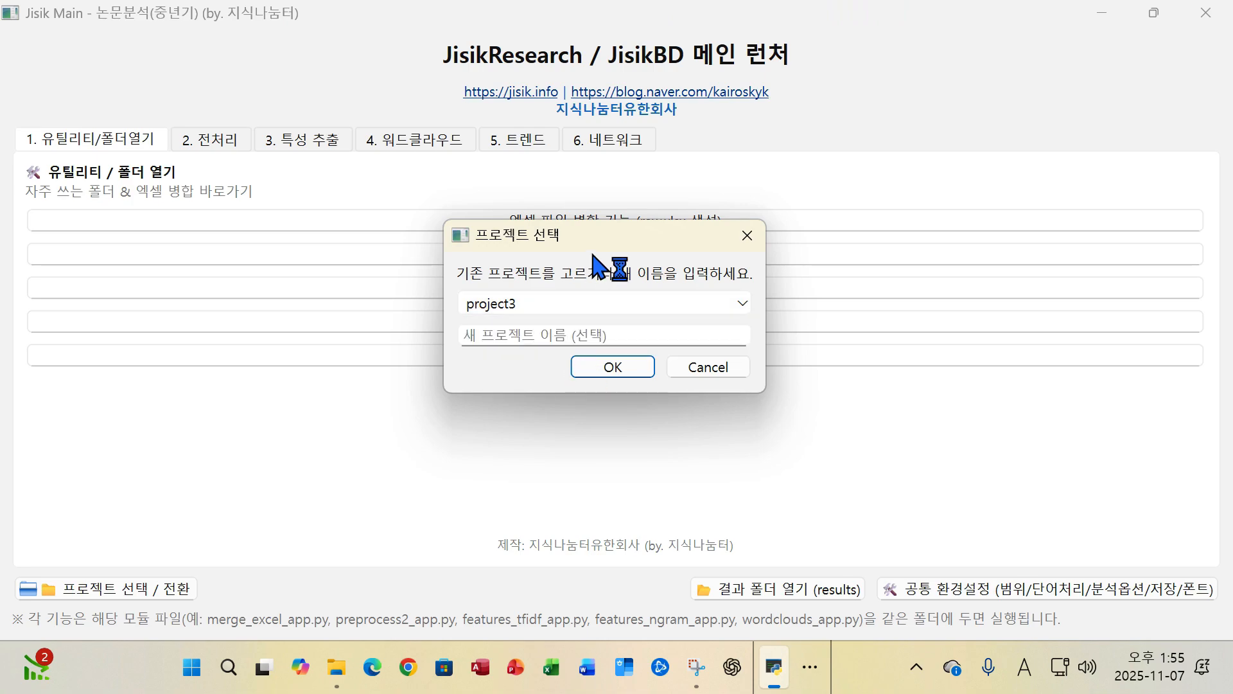
left_click(538, 334)
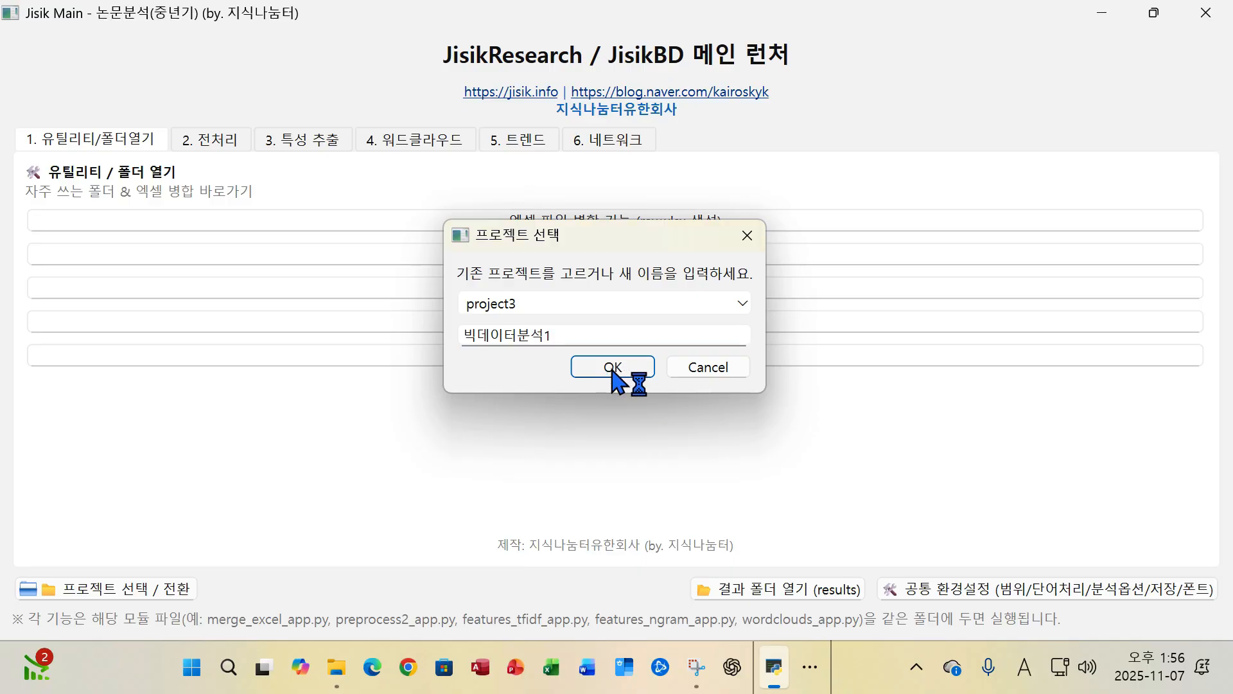
left_click(607, 371)
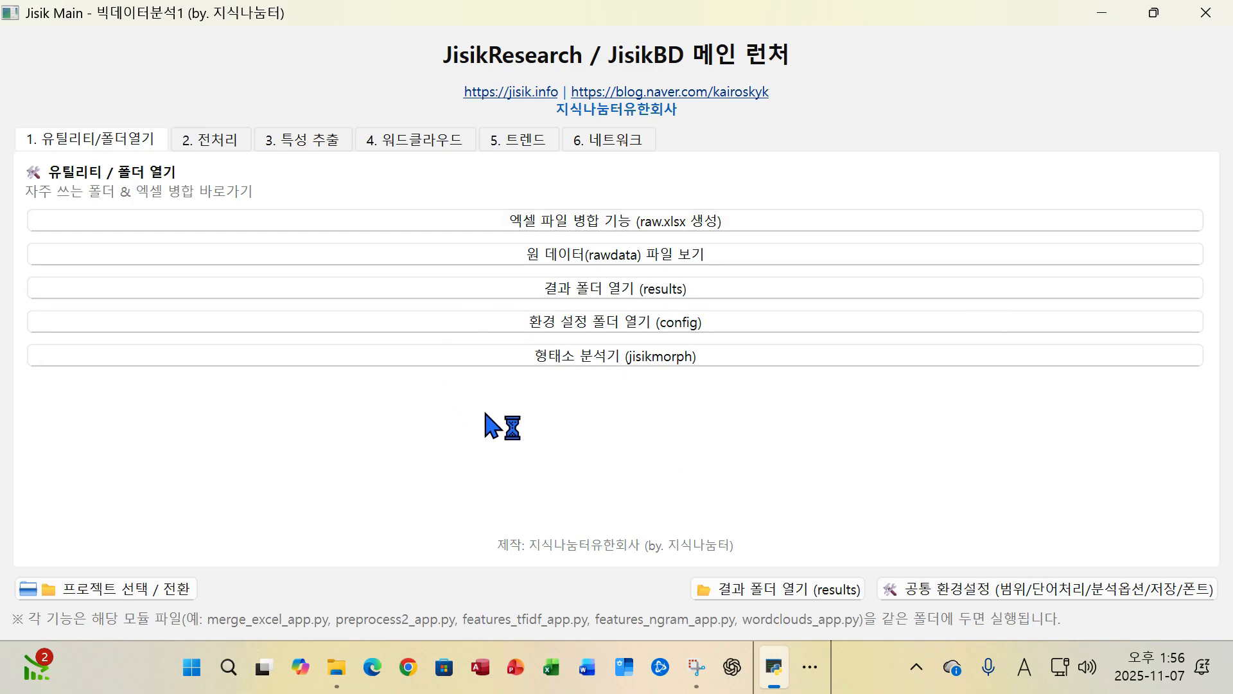
Examine the folders inside the 빅데이터분석1 project under Data, starting from the results folder, and close the file window.
left_click(775, 596)
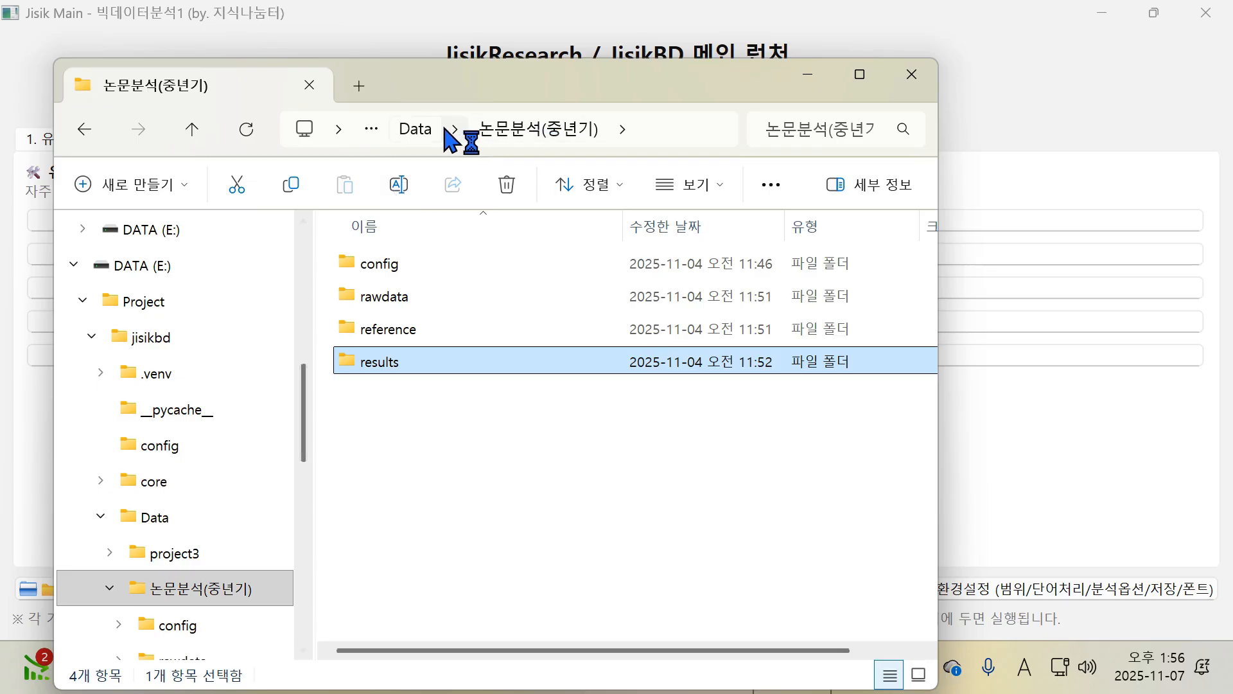
left_click(416, 129)
double_click(425, 337)
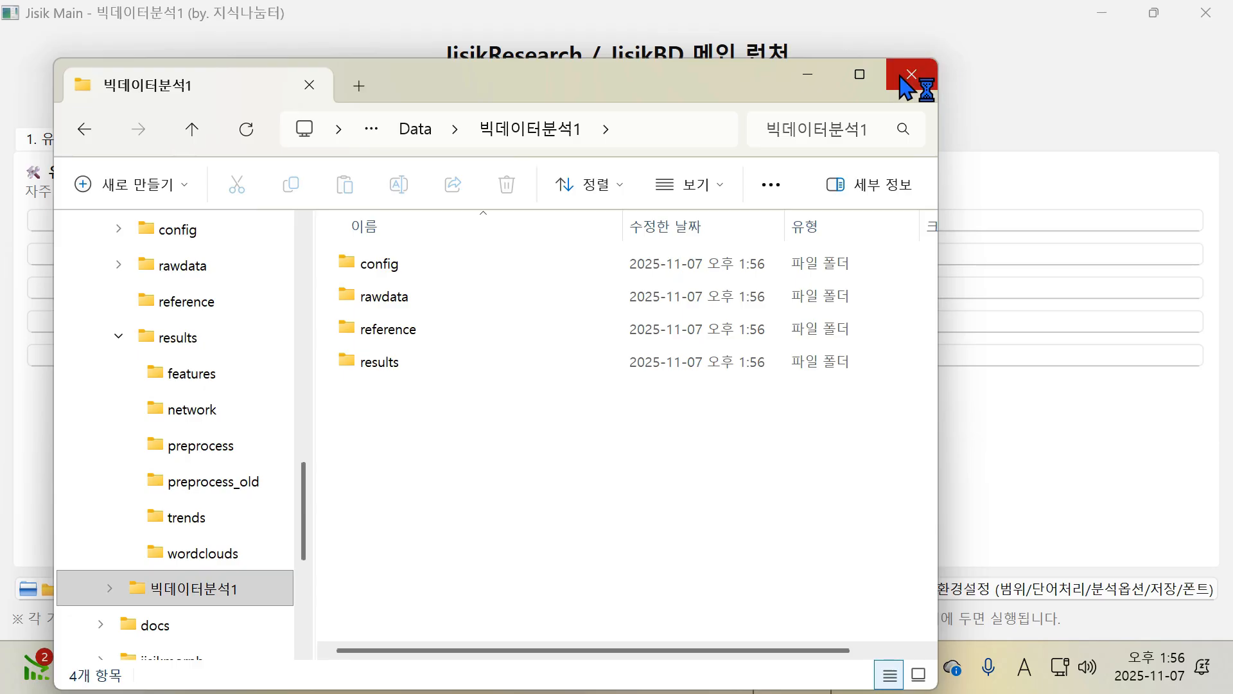
left_click(925, 77)
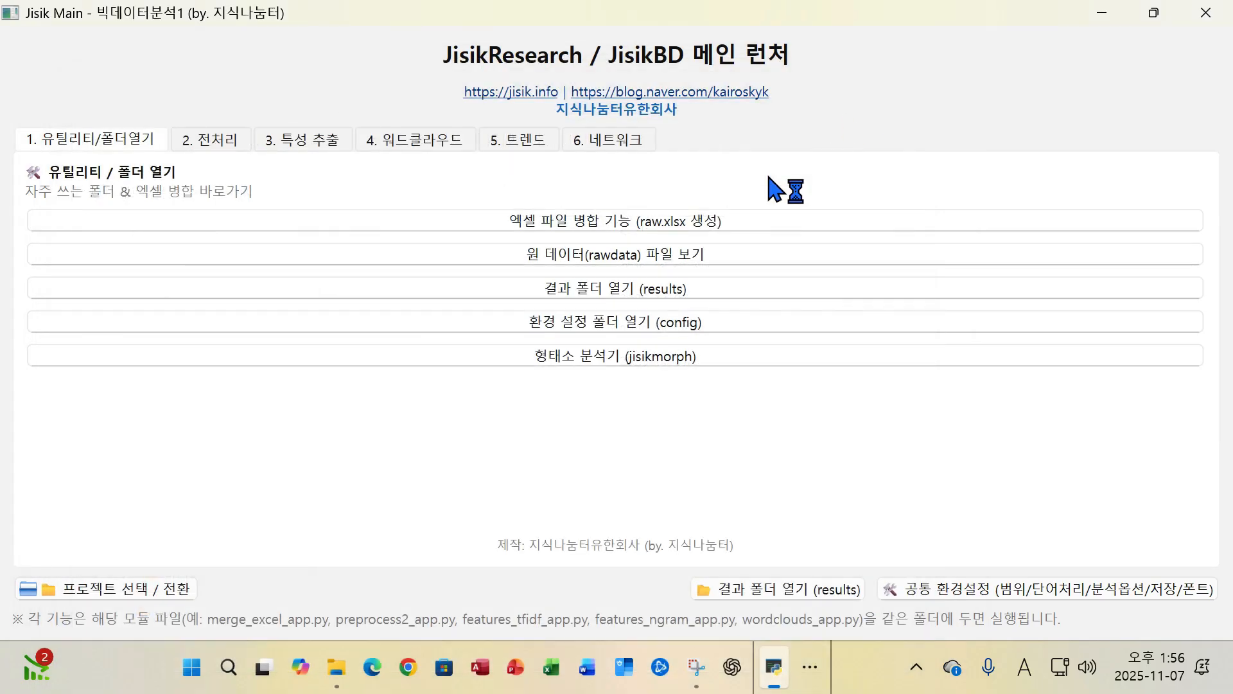
Switch the current project to the existing 빅데이터분석1 project.
left_click(127, 595)
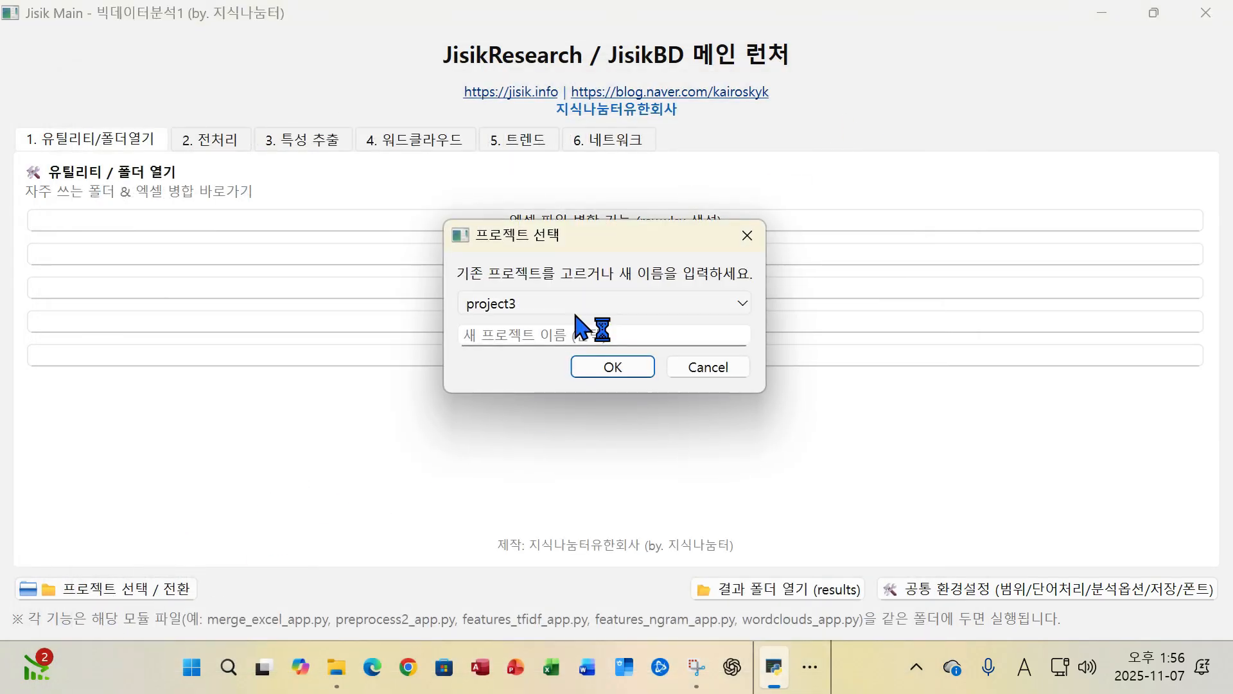
left_click(602, 305)
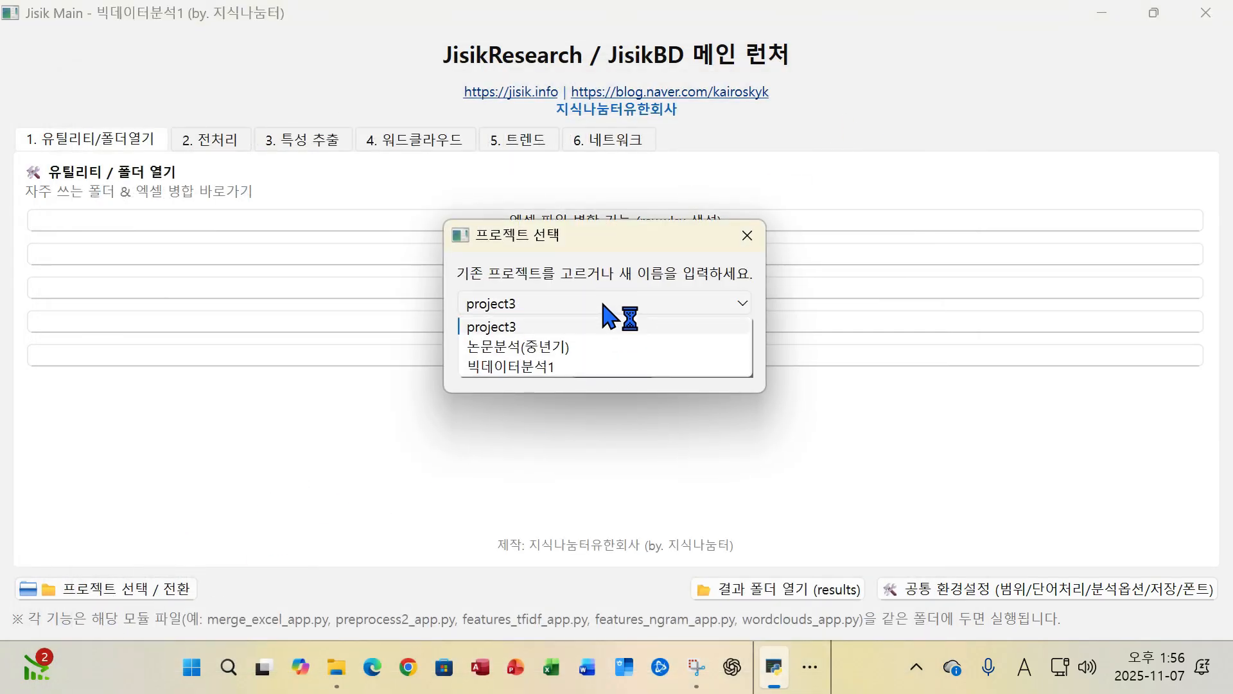
left_click(542, 367)
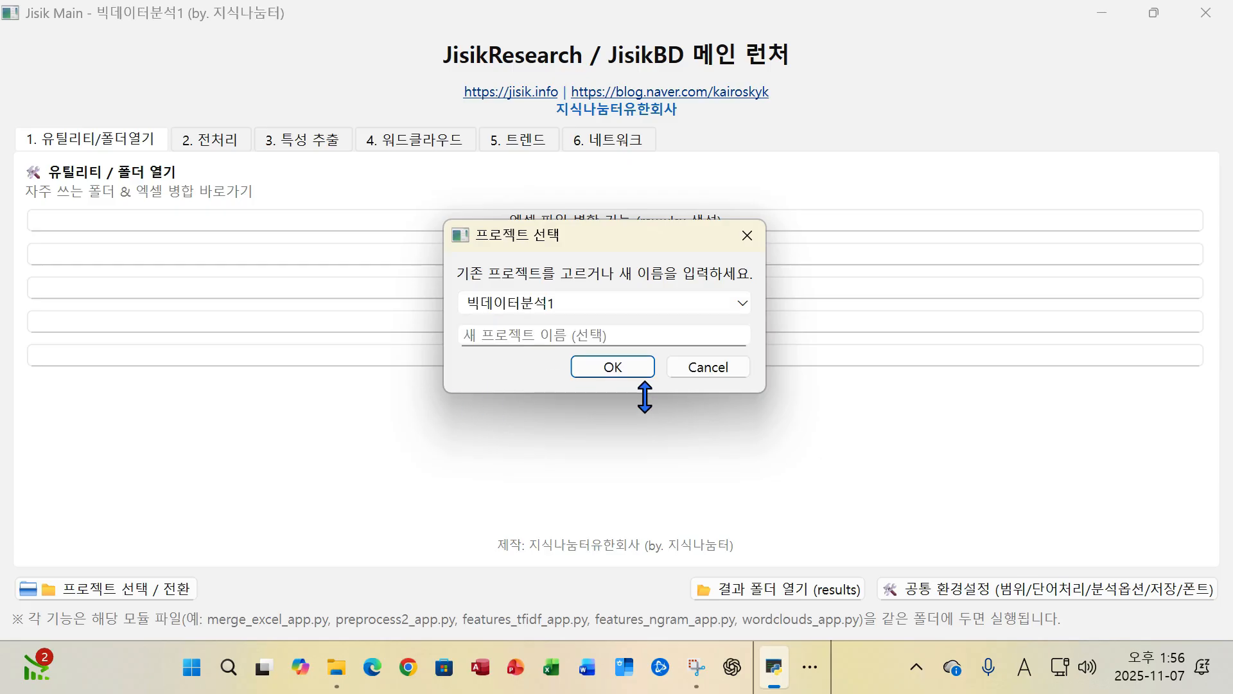
left_click(610, 369)
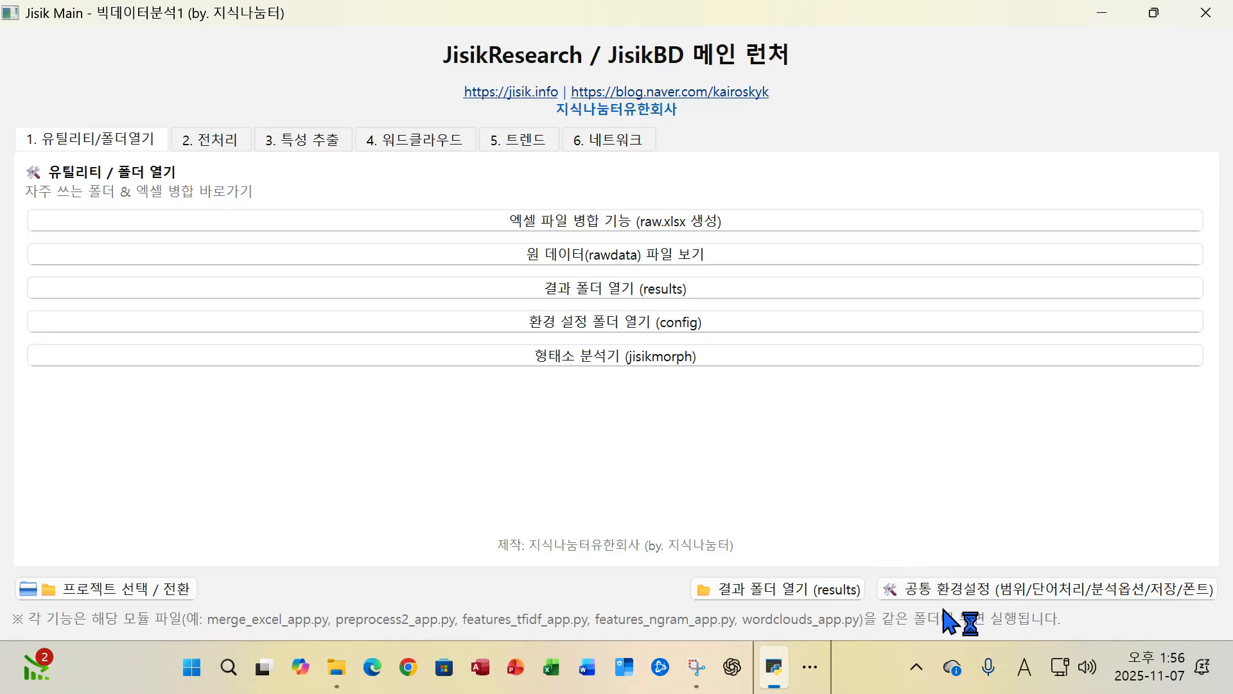
Open the common settings and look through the word processing, analysis options, save/output and visualization font sections.
left_click(1003, 594)
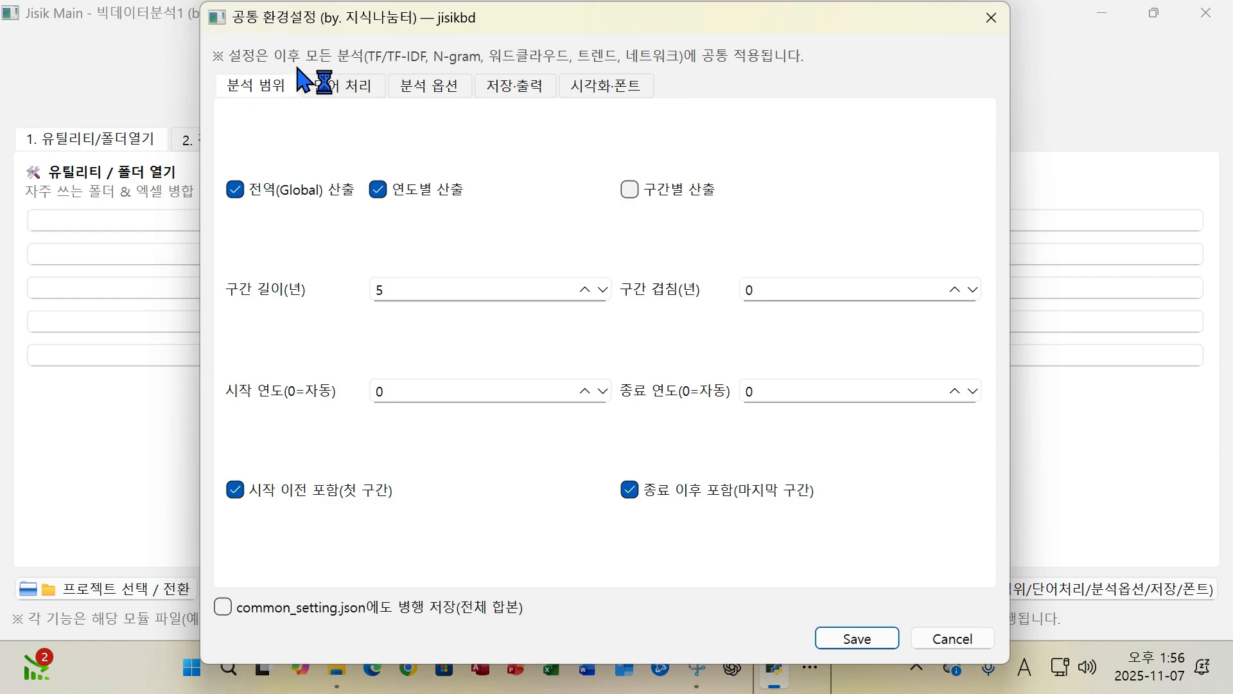
left_click(339, 91)
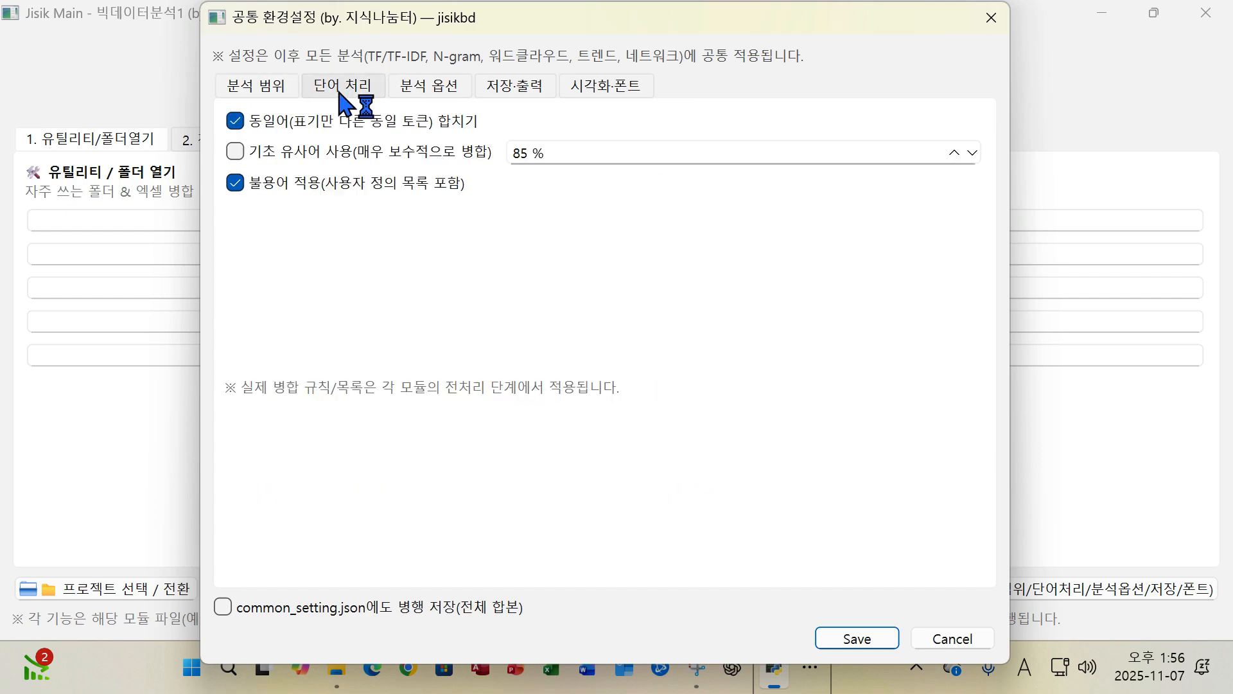
left_click(429, 90)
left_click(512, 96)
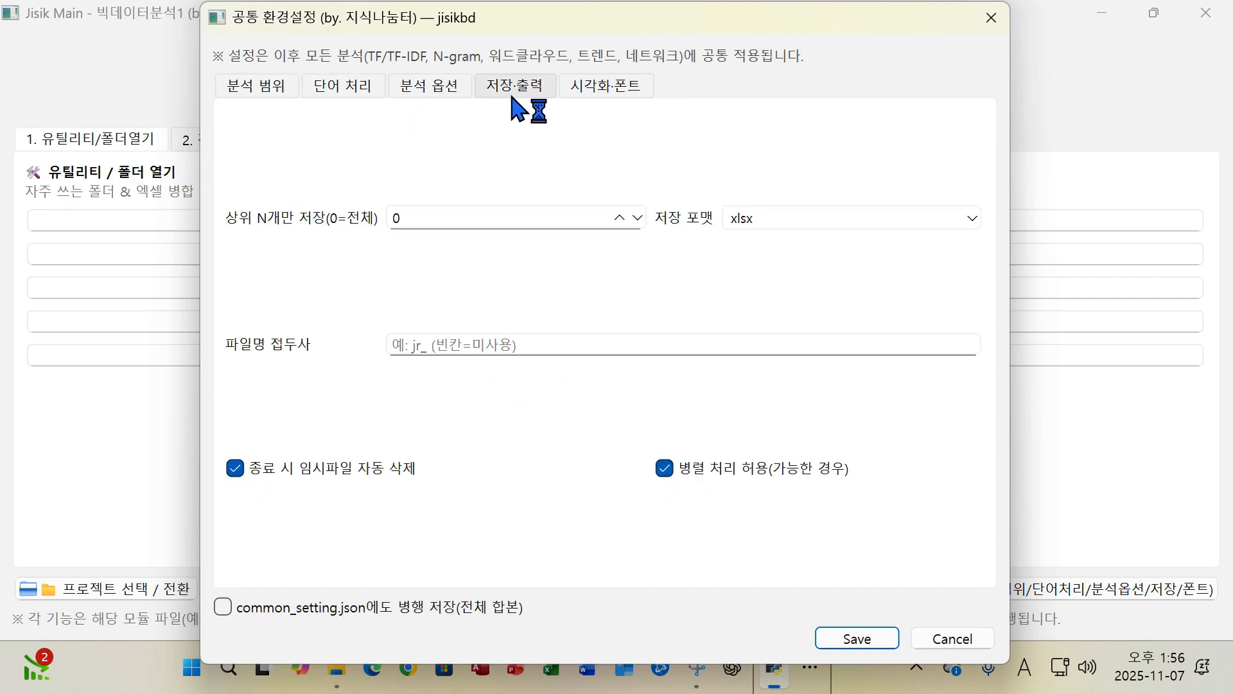
left_click(602, 89)
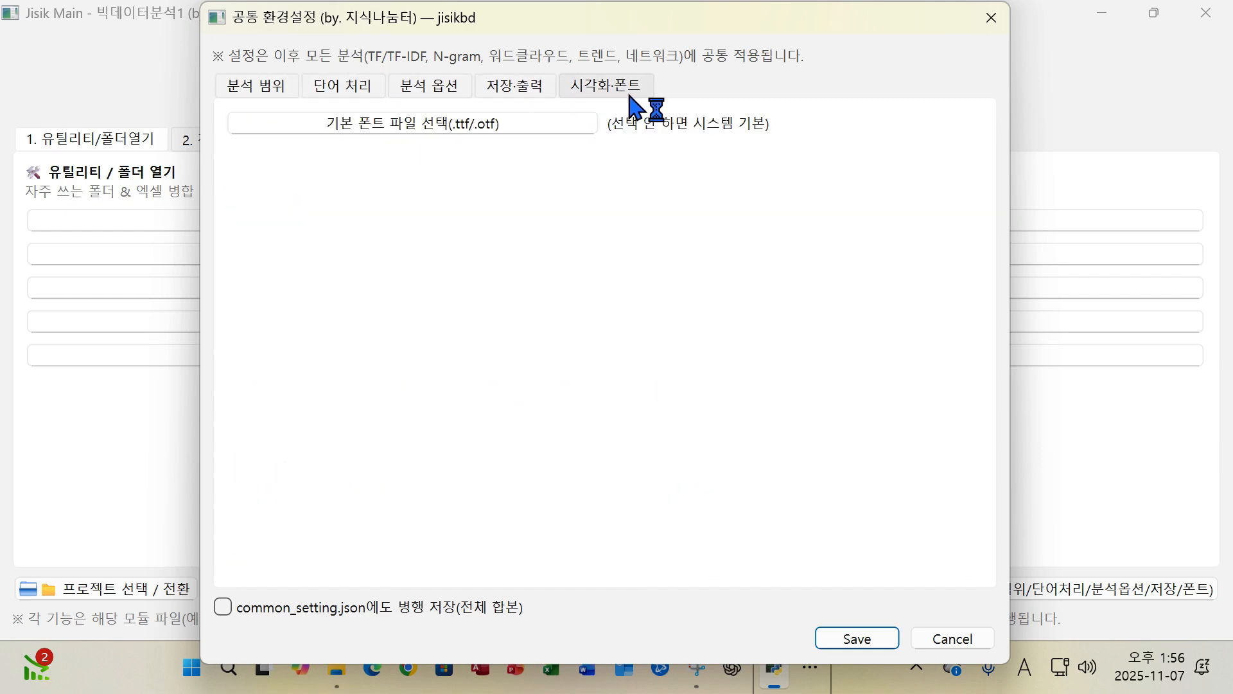
In the analysis range settings, enable 구간별 산출 and set the start year to 2001 and the end year to 2025, keeping 시작 이전 포함 enabled.
left_click(260, 92)
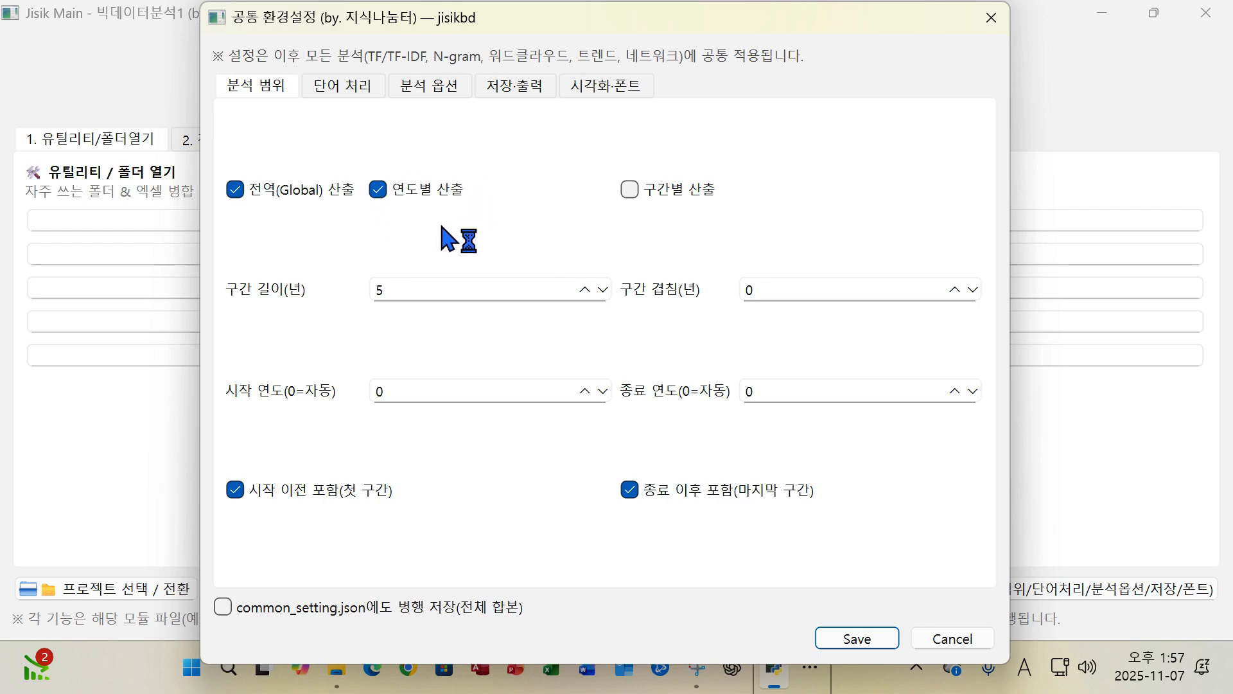
left_click(630, 191)
left_click(394, 393)
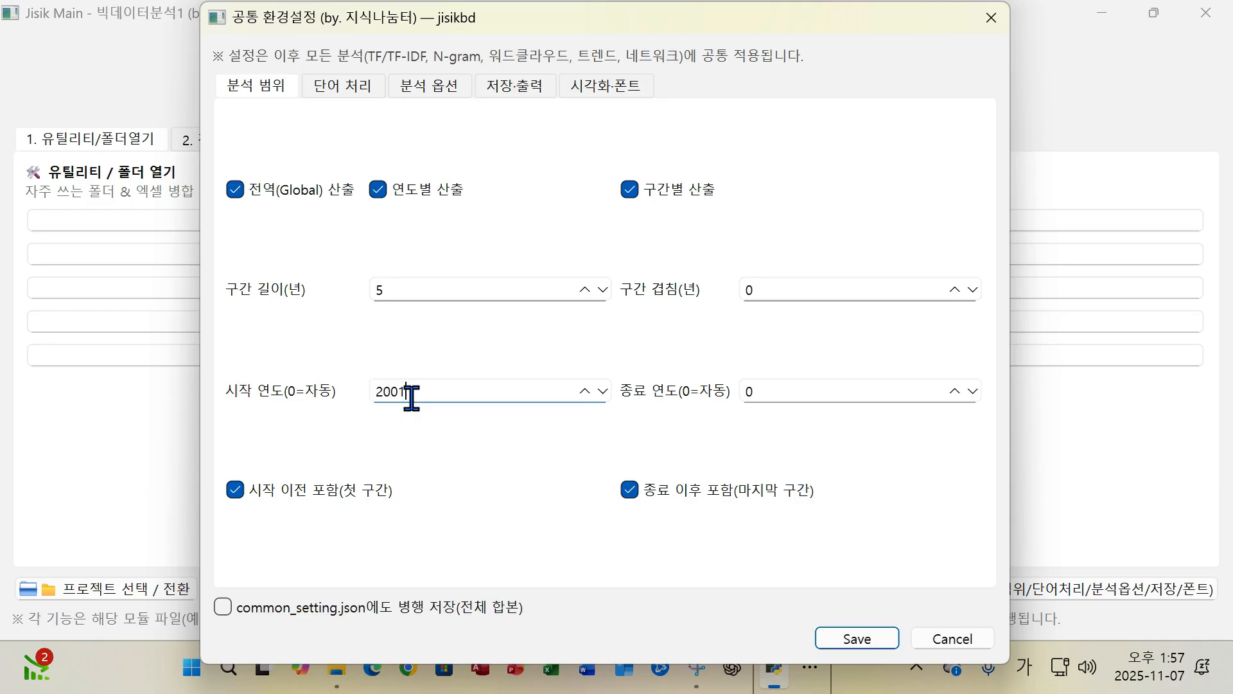
left_click(753, 391)
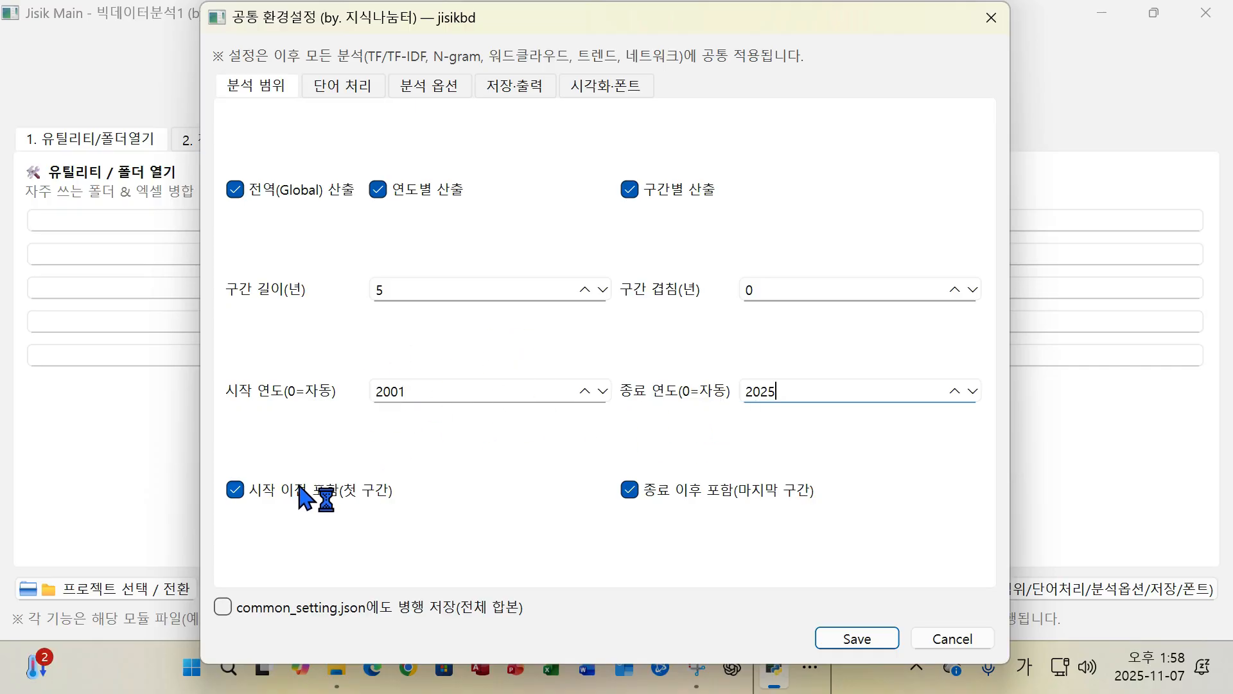
left_click(235, 490)
left_click(236, 495)
Review the word processing, analysis, output and font options, recheck the analysis range, and save the common settings.
left_click(343, 92)
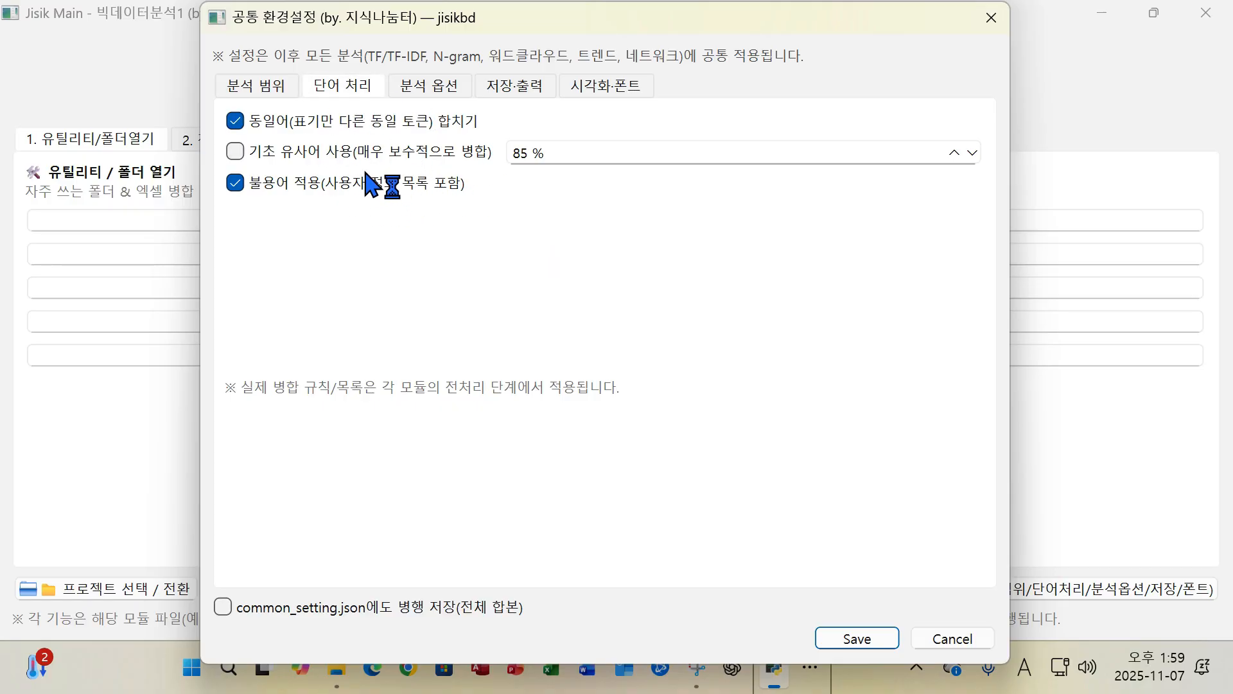
left_click(418, 88)
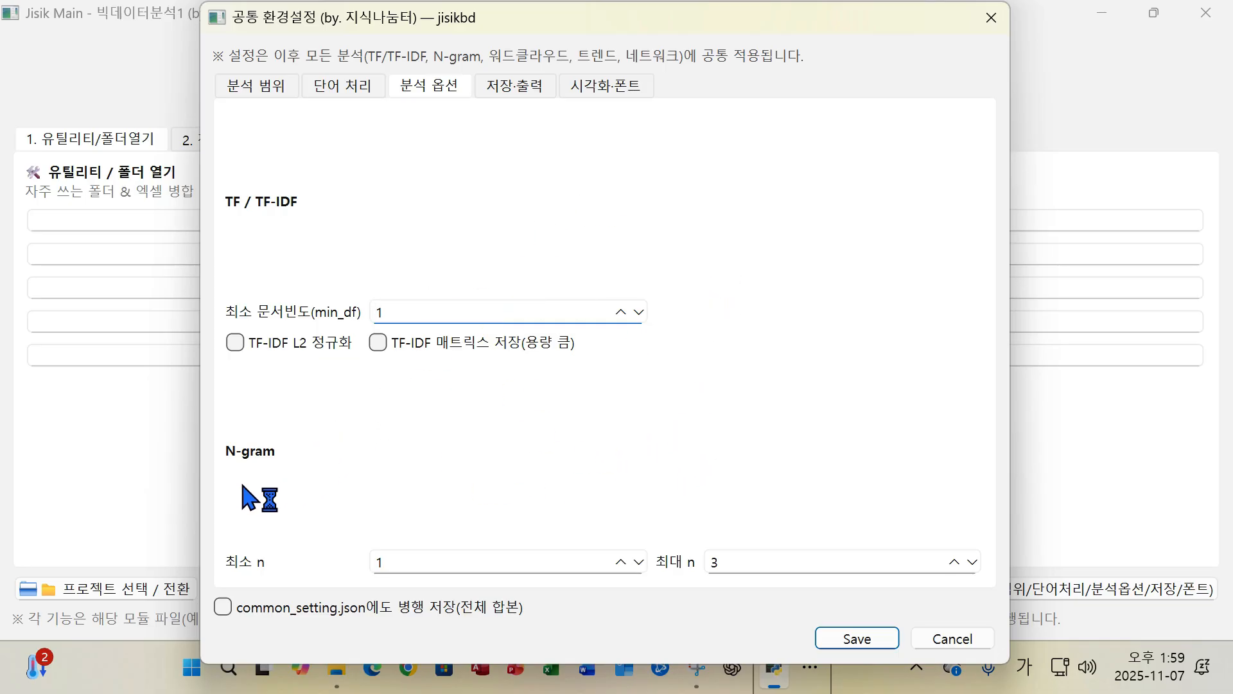
left_click(532, 92)
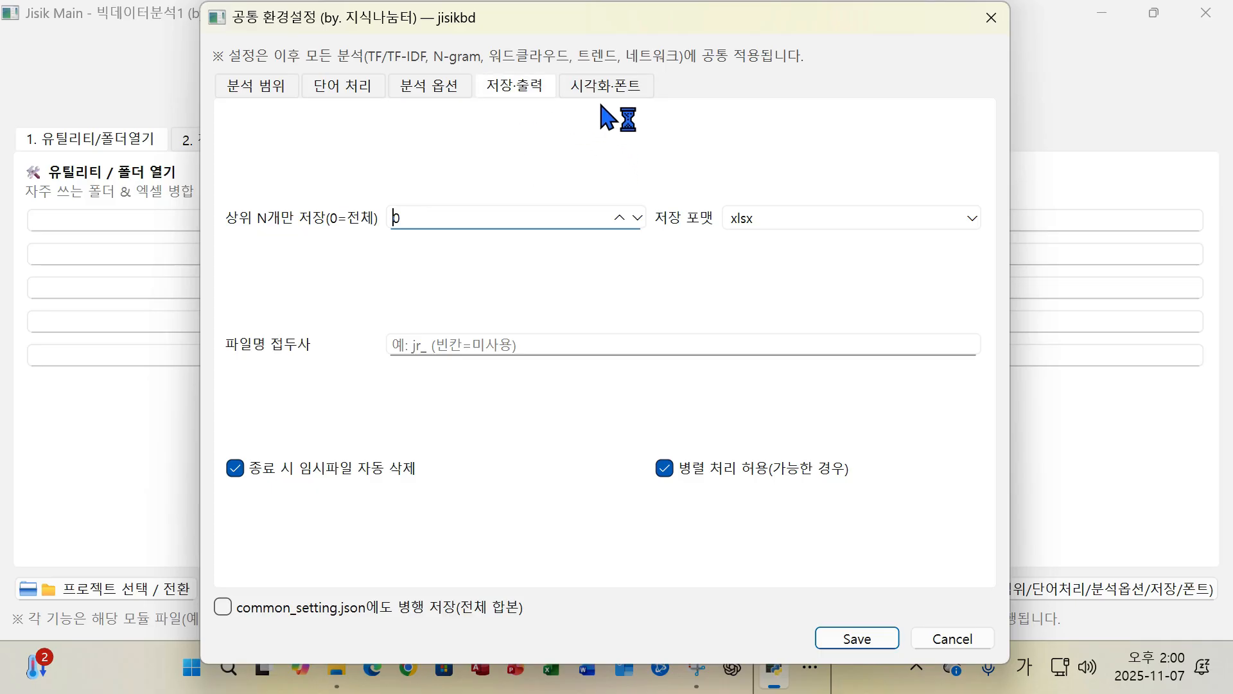
left_click(620, 90)
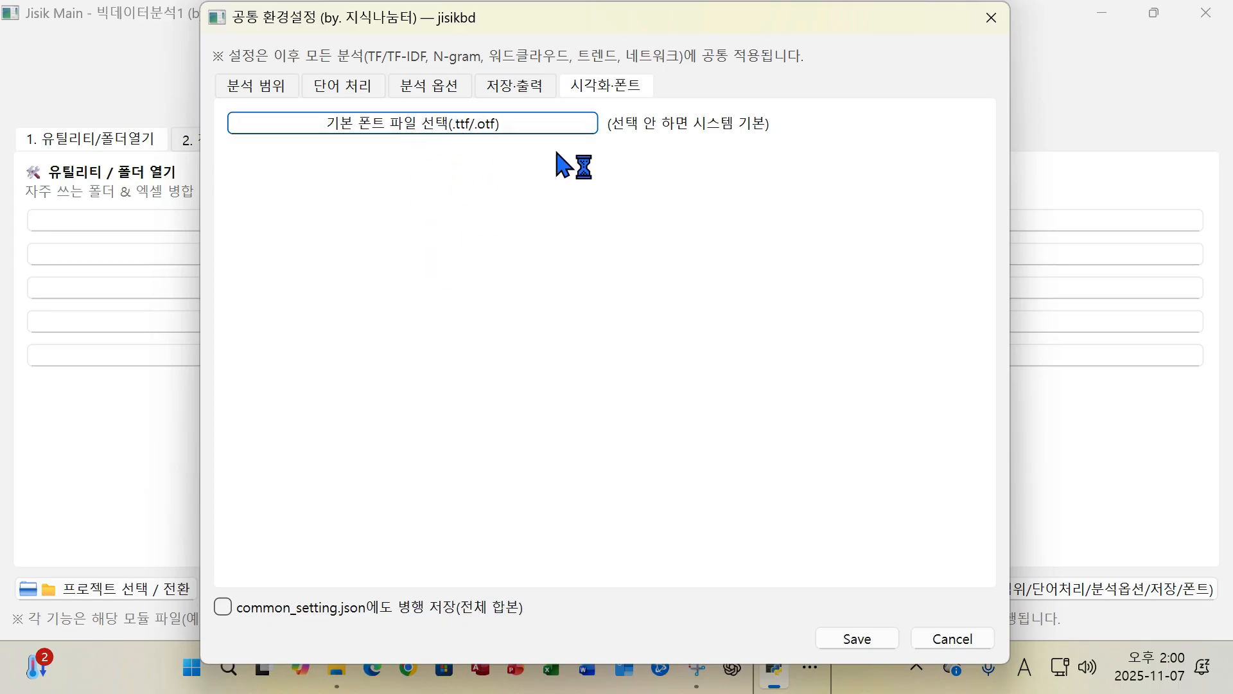
left_click(258, 89)
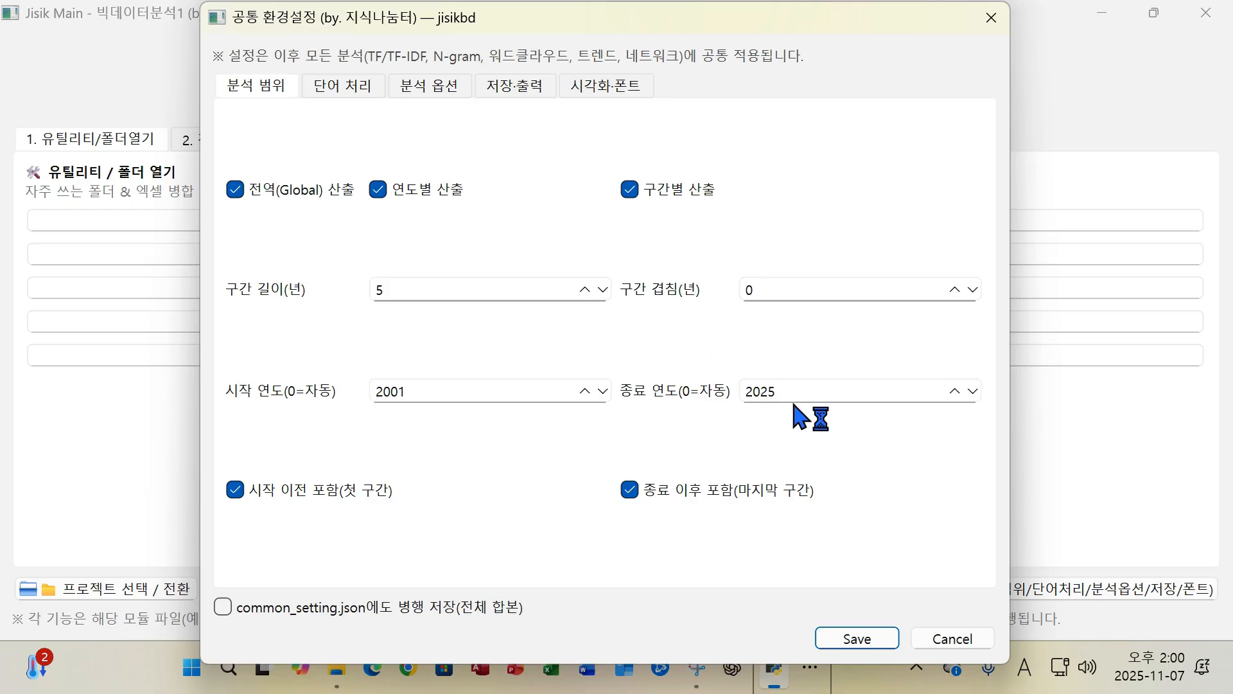
left_click(856, 638)
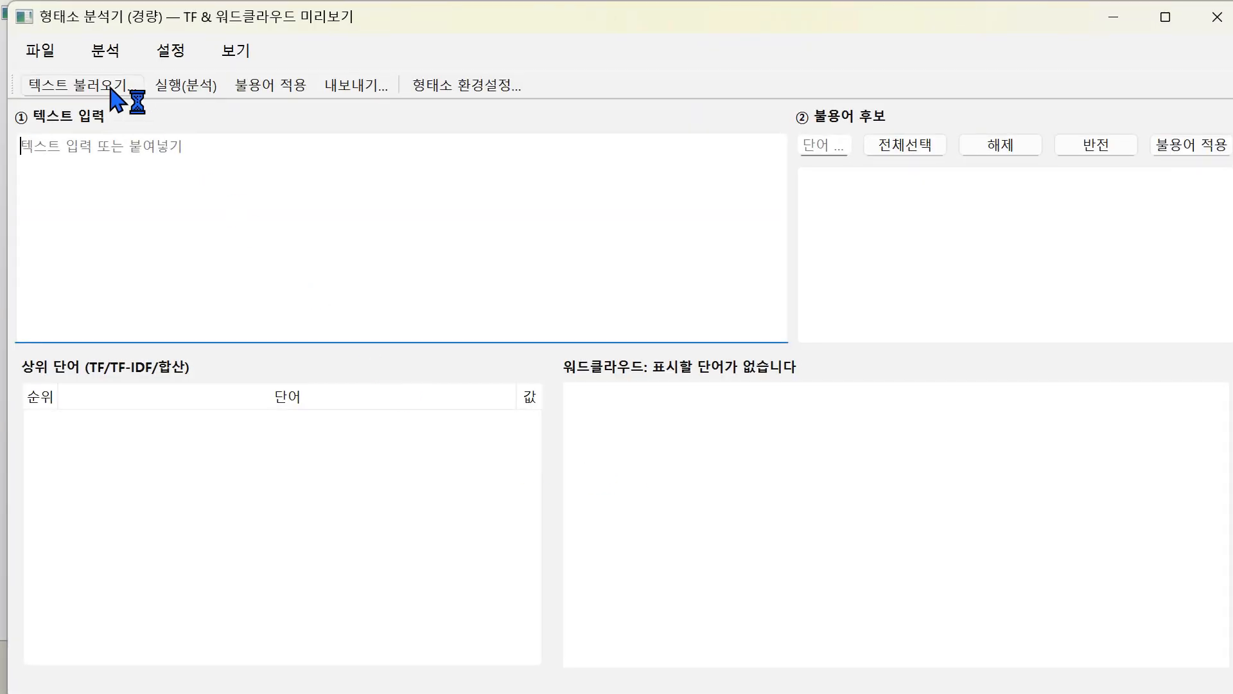
Maximize the morpheme analyzer, switch to Edge, and copy the body text of the MSN news article about Starbucks reviving plastic straws.
left_click(1165, 17)
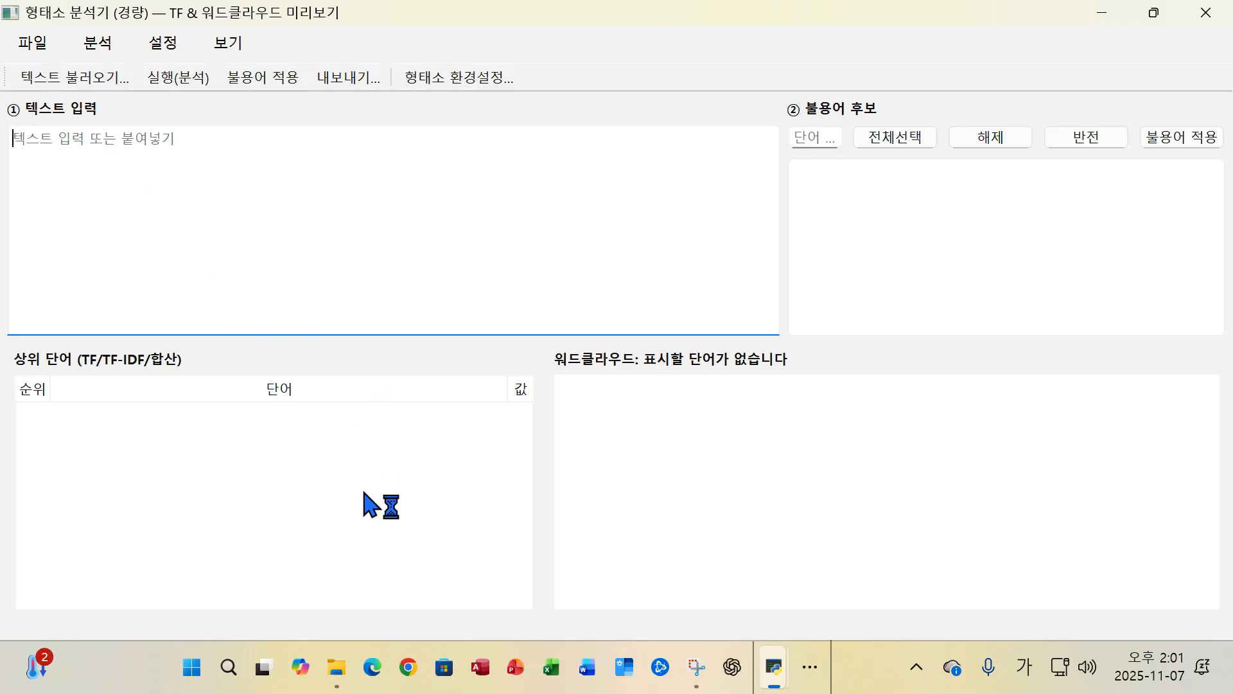
left_click(372, 670)
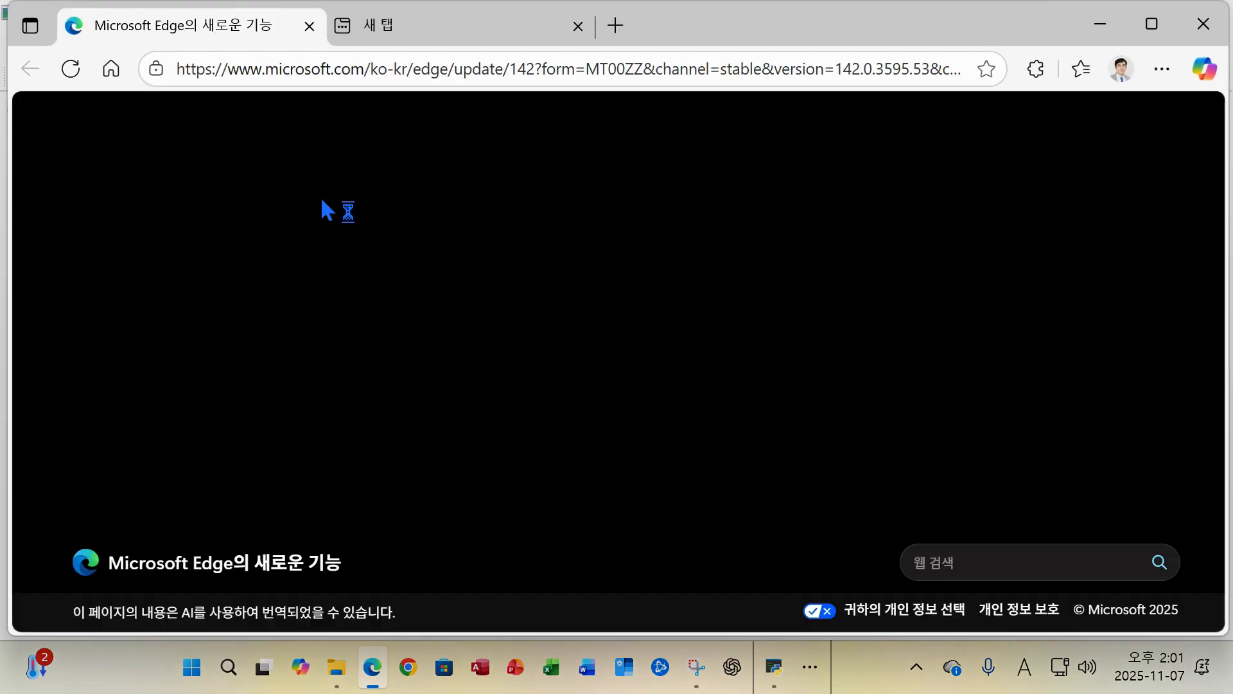
left_click(398, 32)
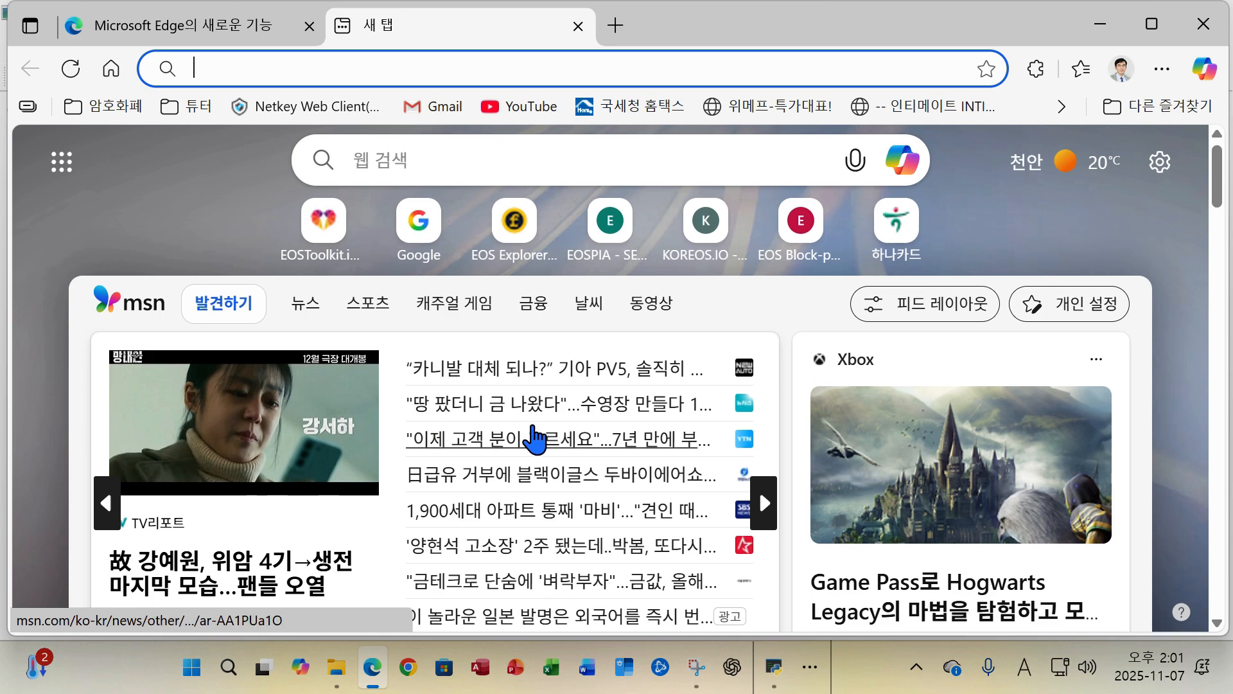
scroll(532, 440, "down", 2)
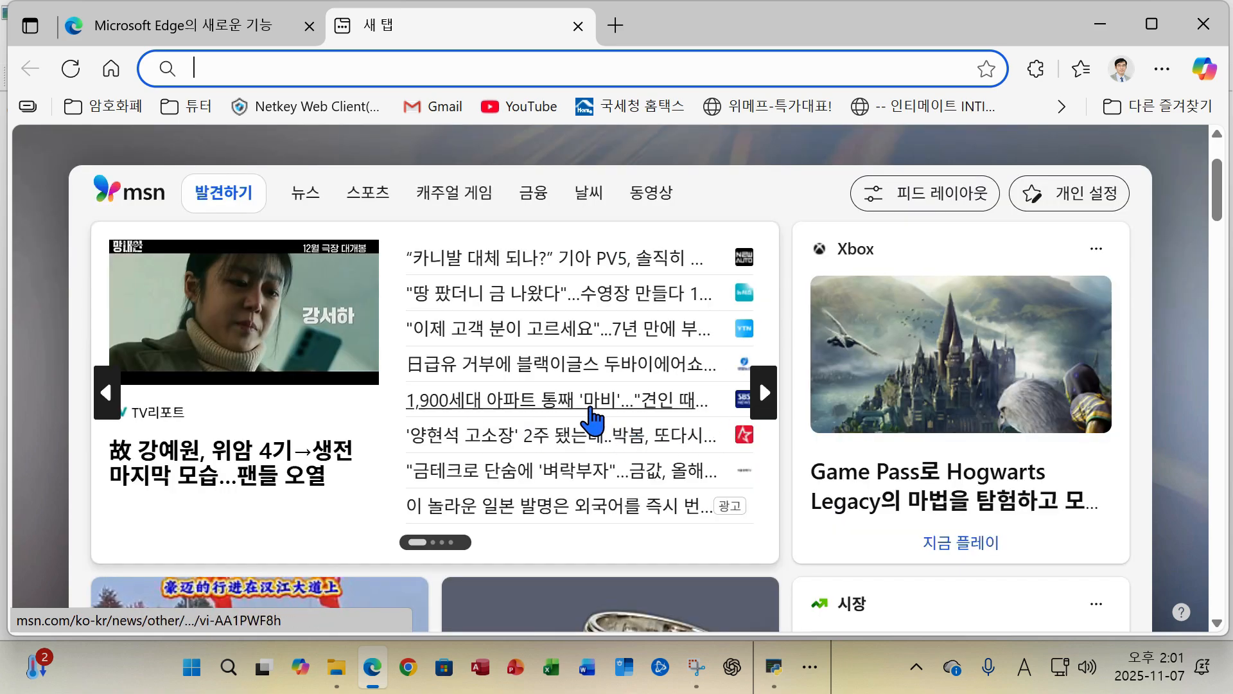
left_click(535, 329)
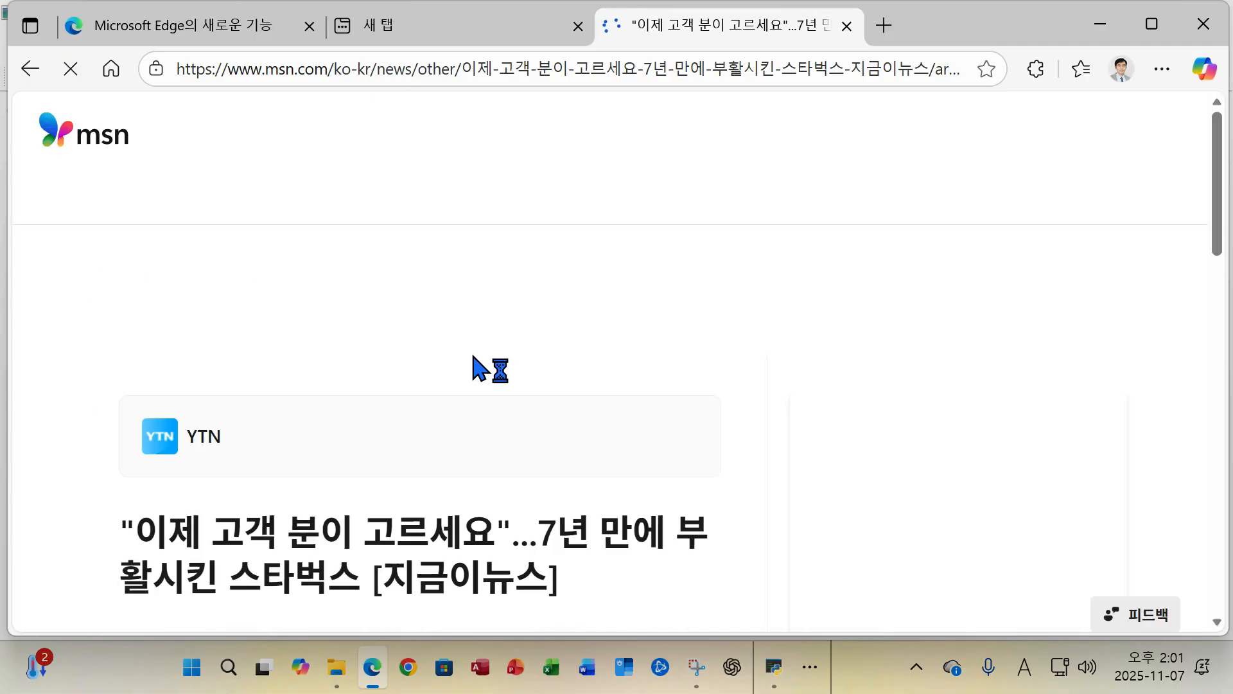
scroll(483, 351, "down", 2)
scroll(560, 388, "down", 6)
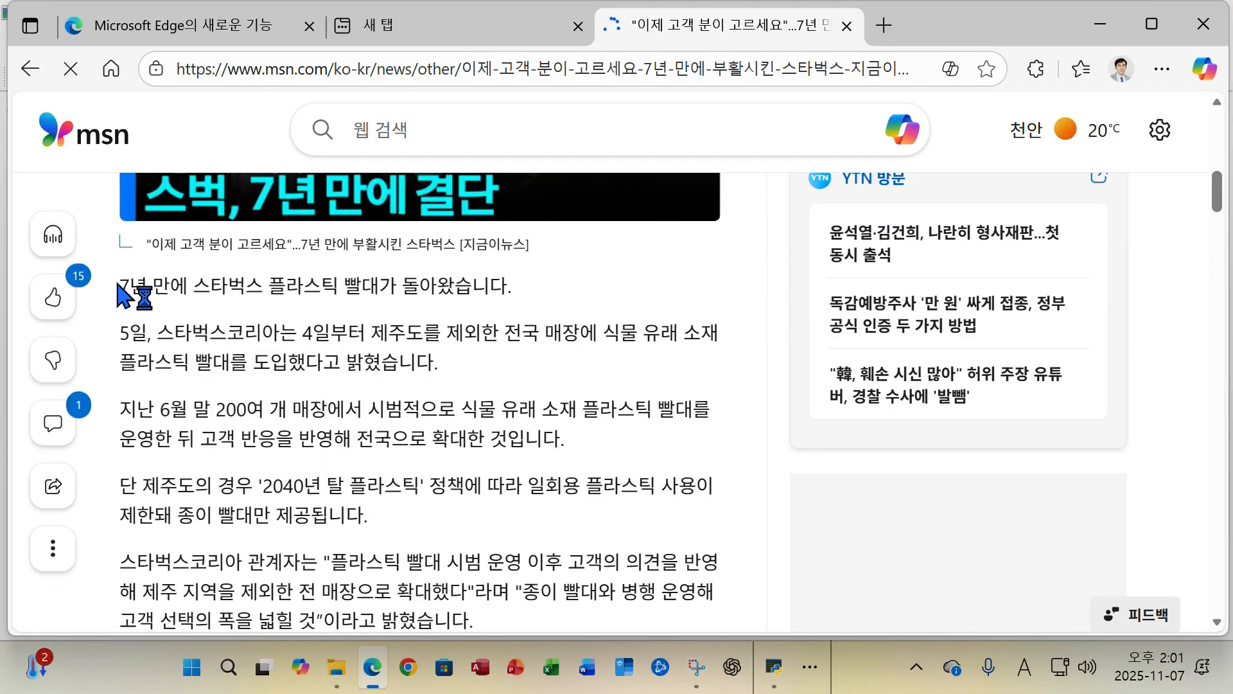
left_click_drag(121, 284, 330, 364)
key("ctrl+c")
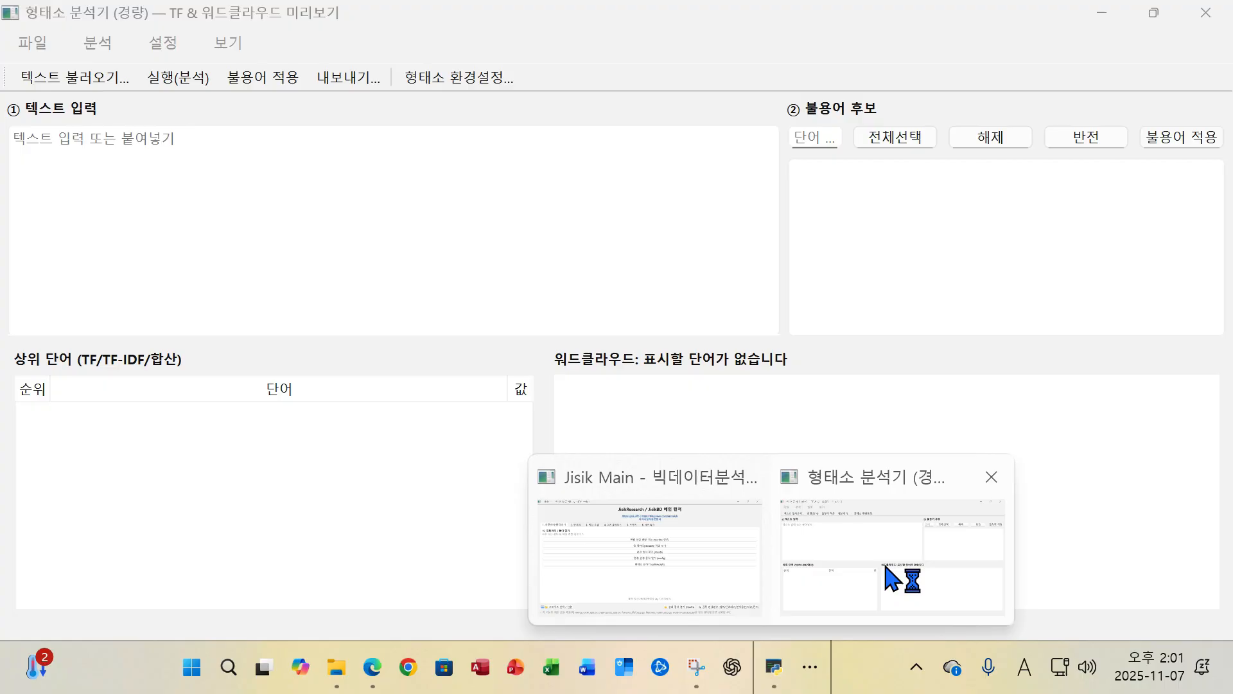
Return to the morpheme analyzer, paste the copied article into the text input, and run the analysis.
left_click(896, 578)
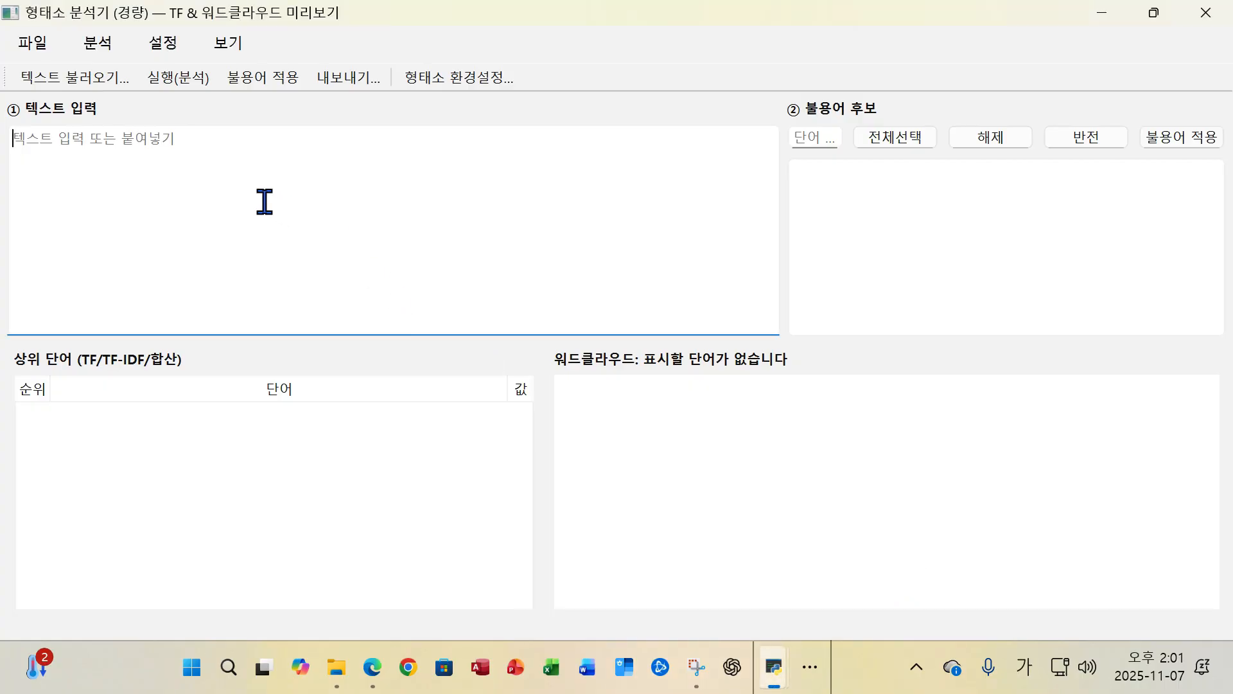
key("ctrl+v")
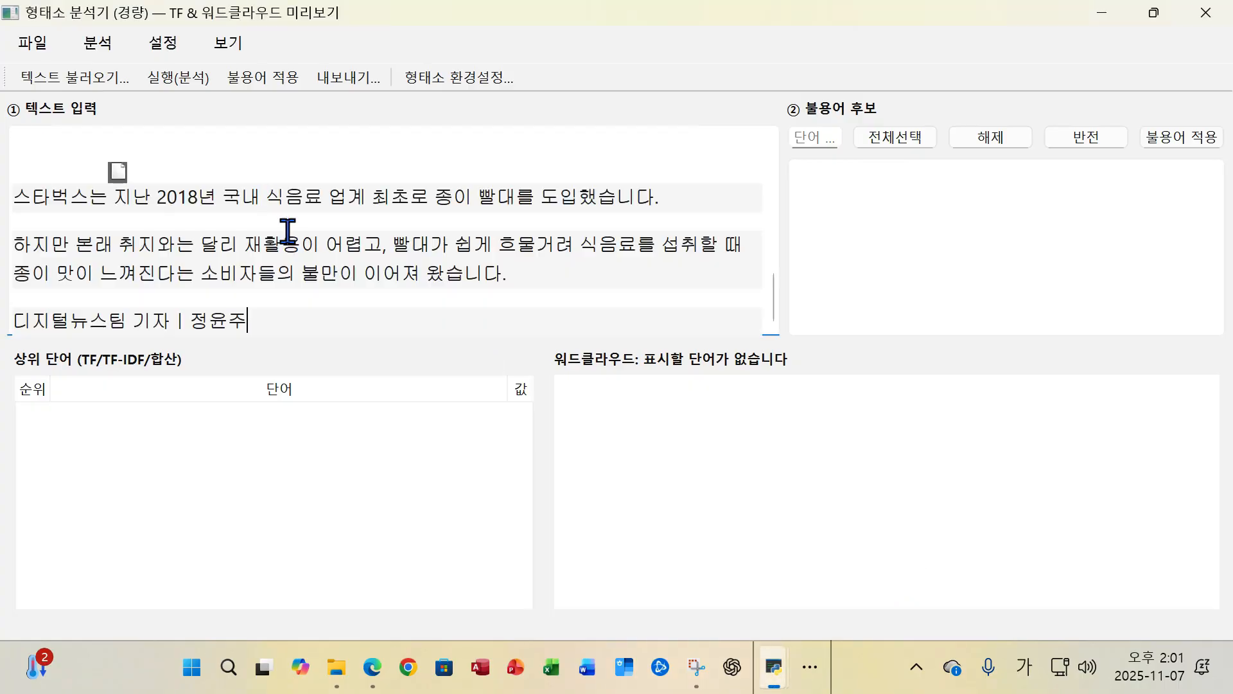
scroll(315, 253, "up", 15)
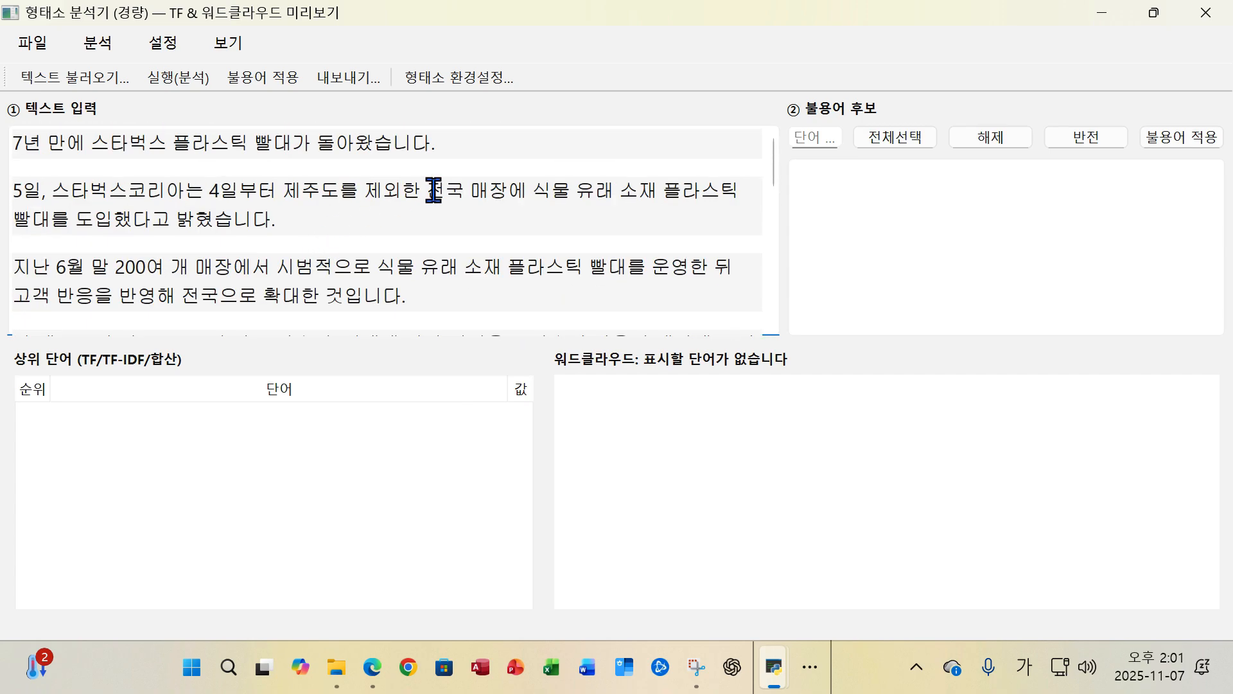
left_click(171, 78)
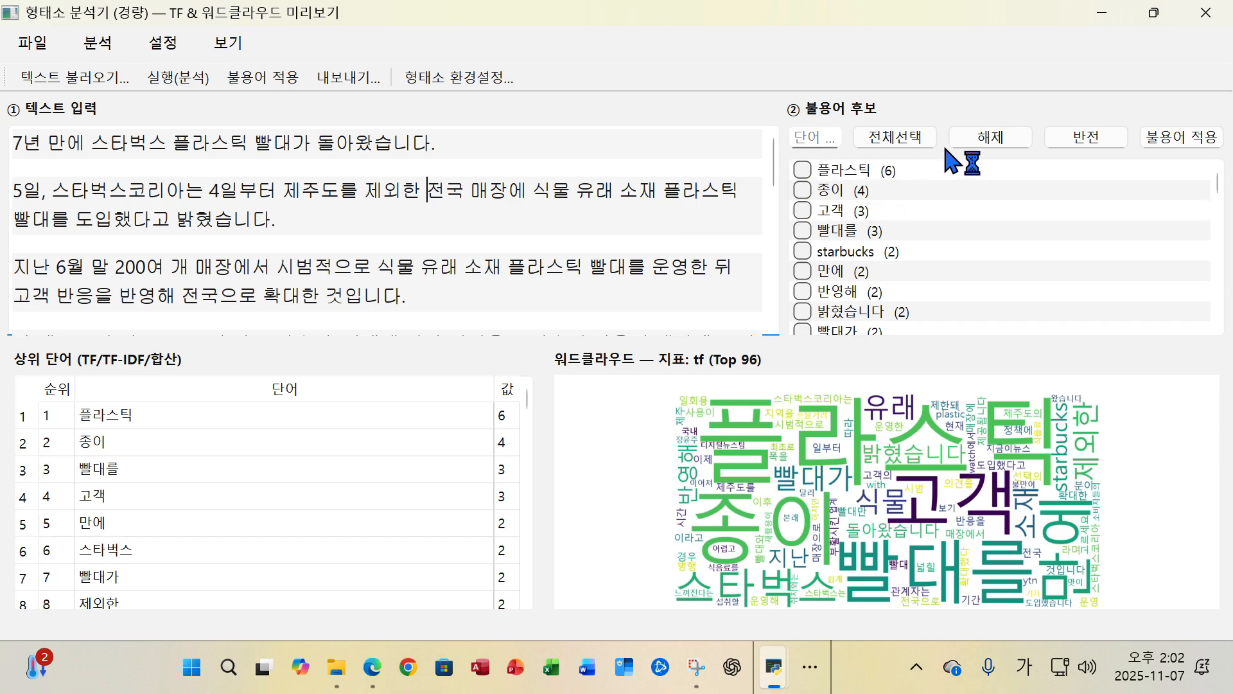
Mark 밝혔습니다 among the stopword candidates, apply the stopwords to the results, and close the morpheme analyzer.
left_click(841, 210)
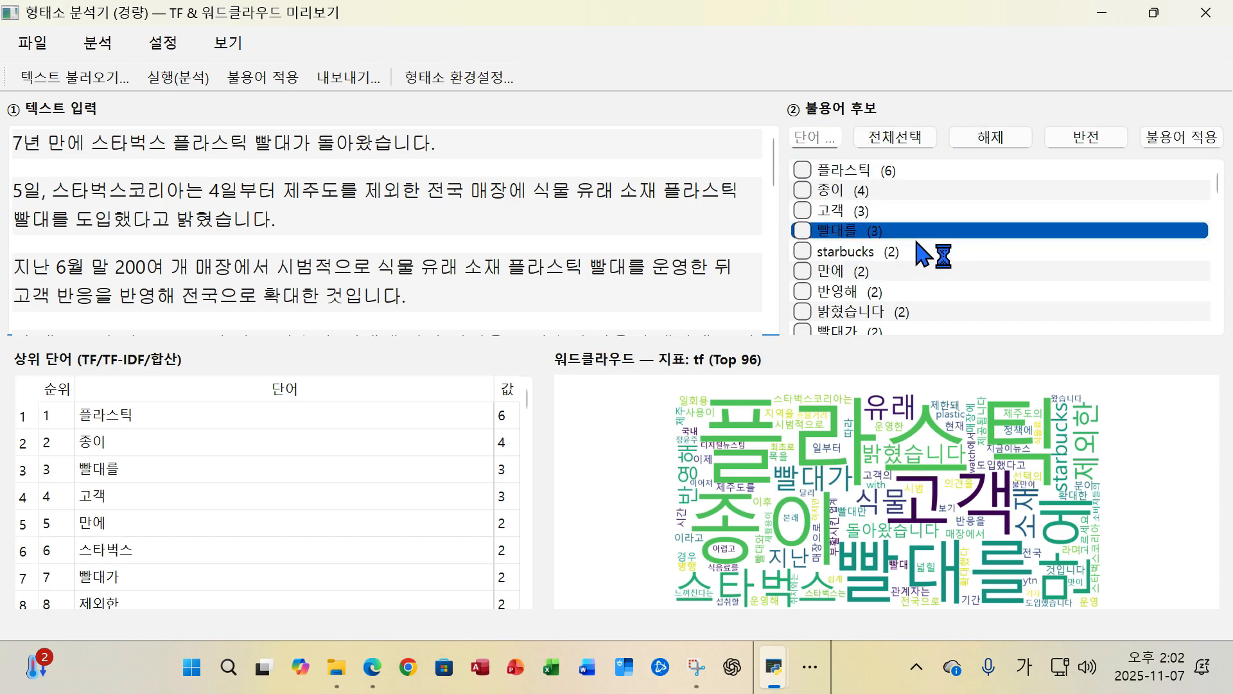
scroll(976, 276, "down", 1)
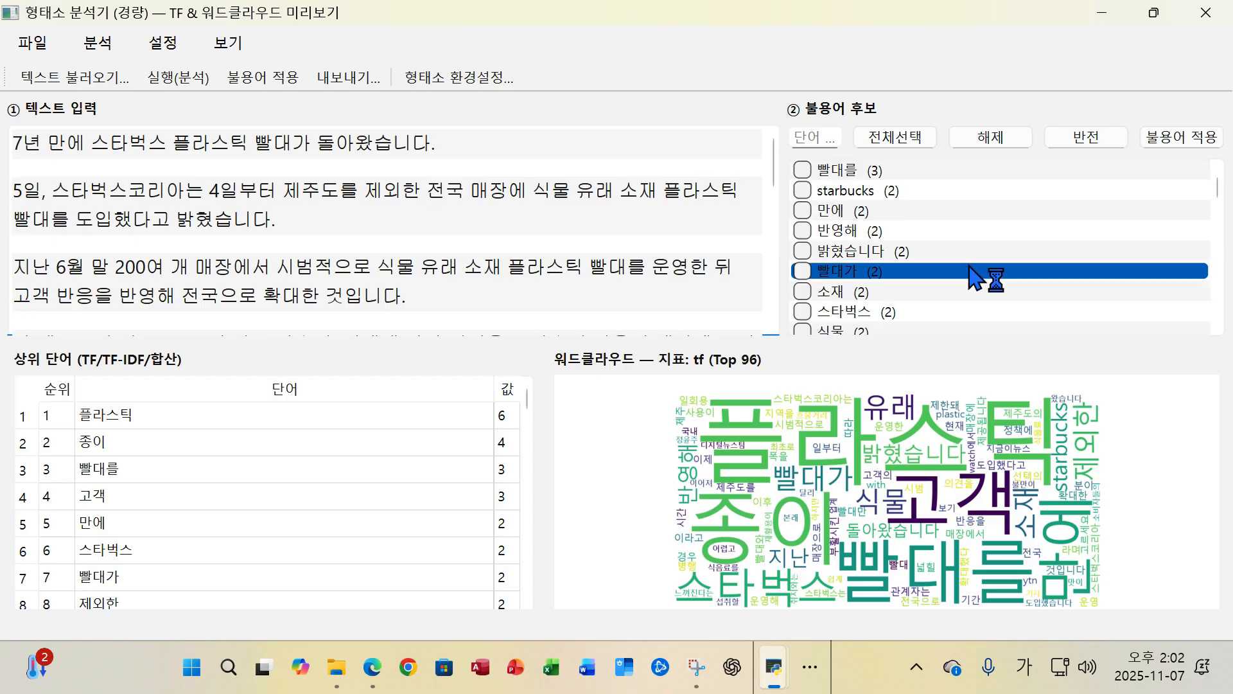
scroll(963, 281, "up", 1)
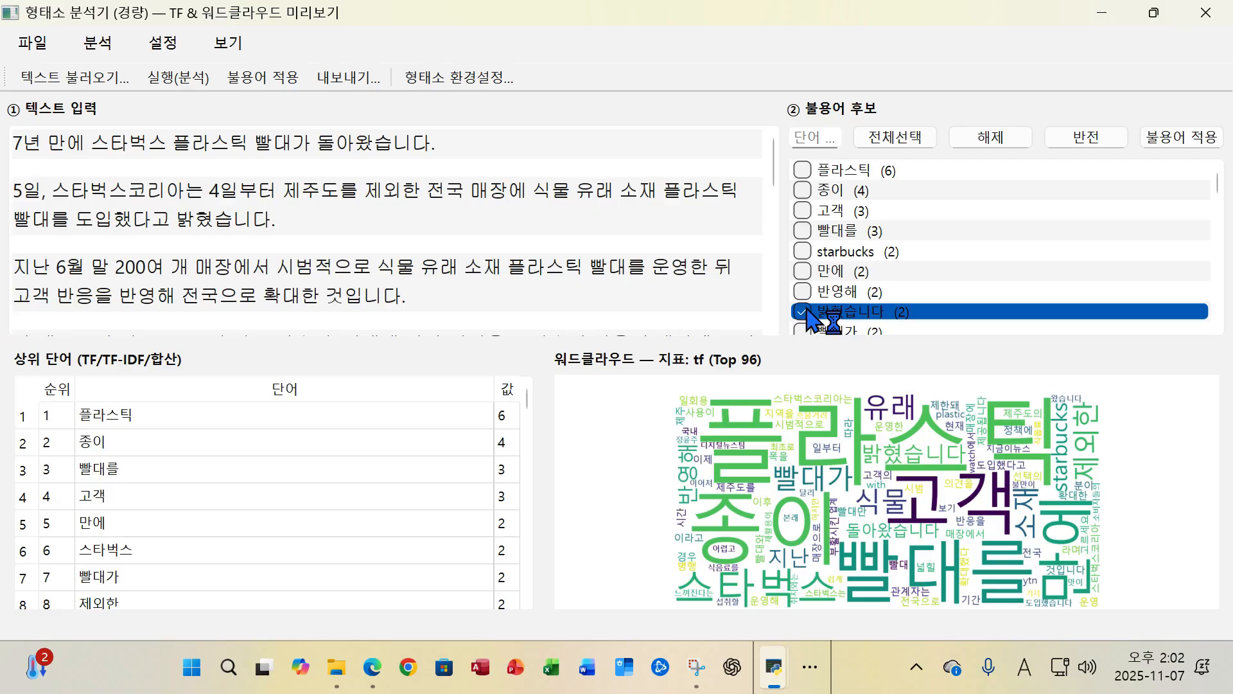
scroll(964, 267, "down", 1)
scroll(963, 270, "down", 2)
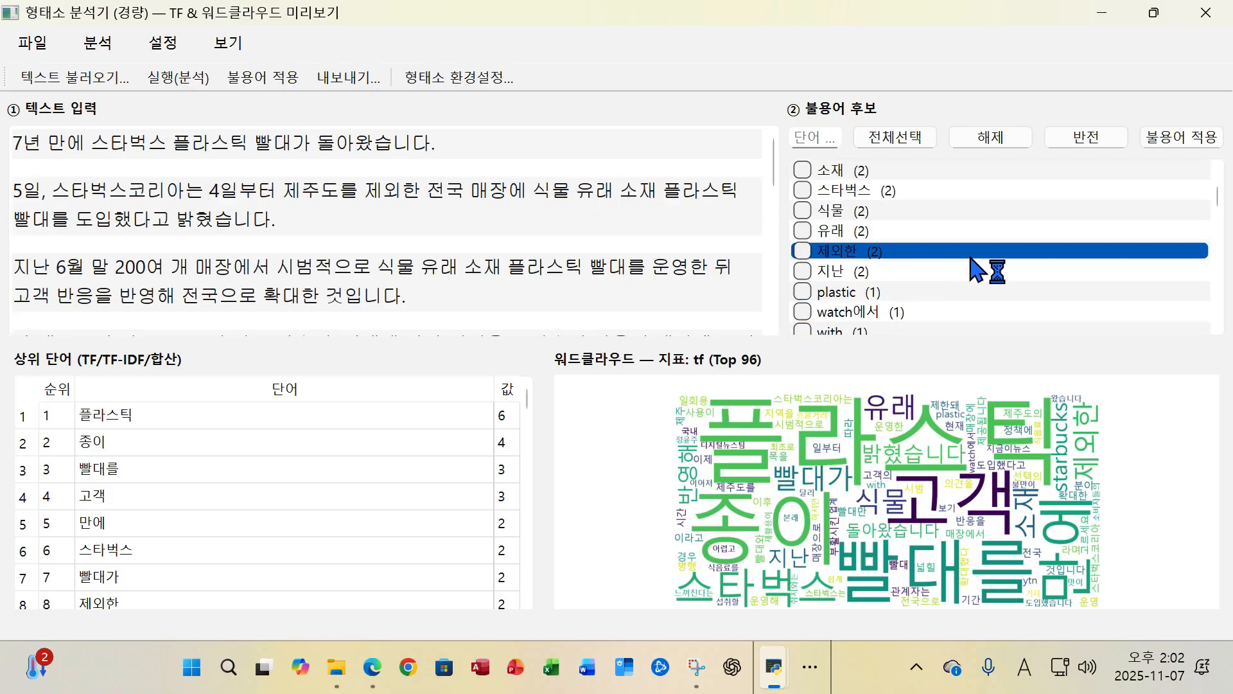
scroll(874, 276, "up", 2)
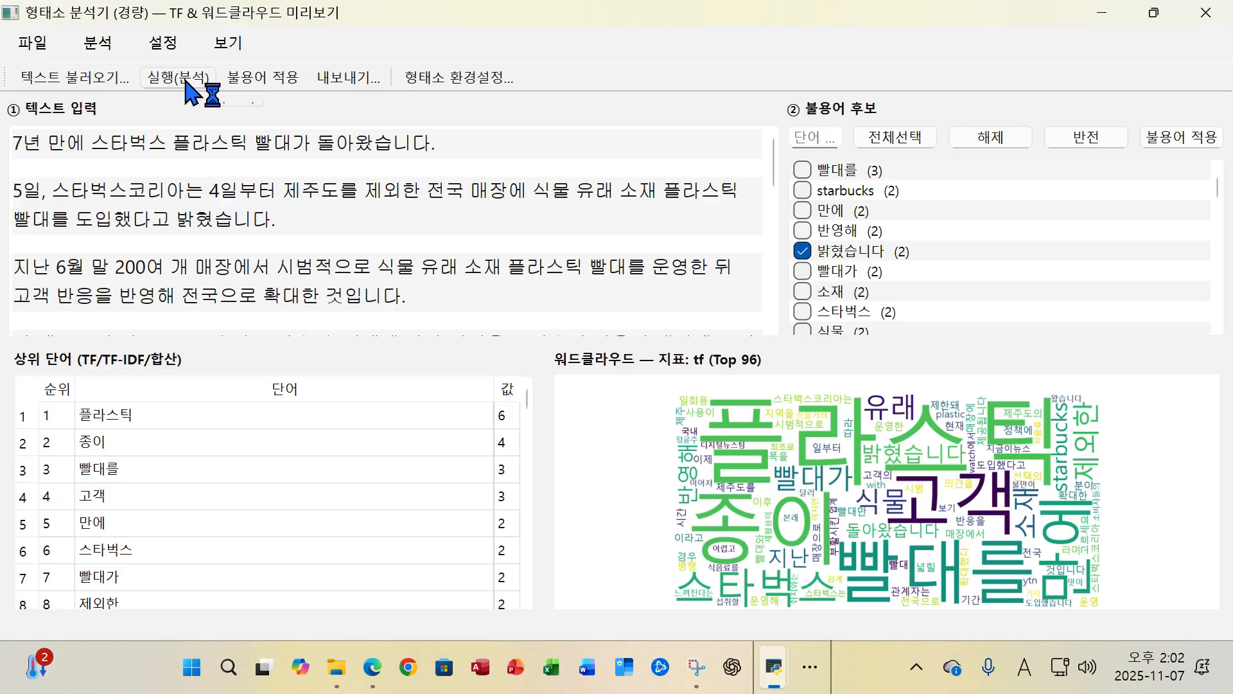
left_click(273, 77)
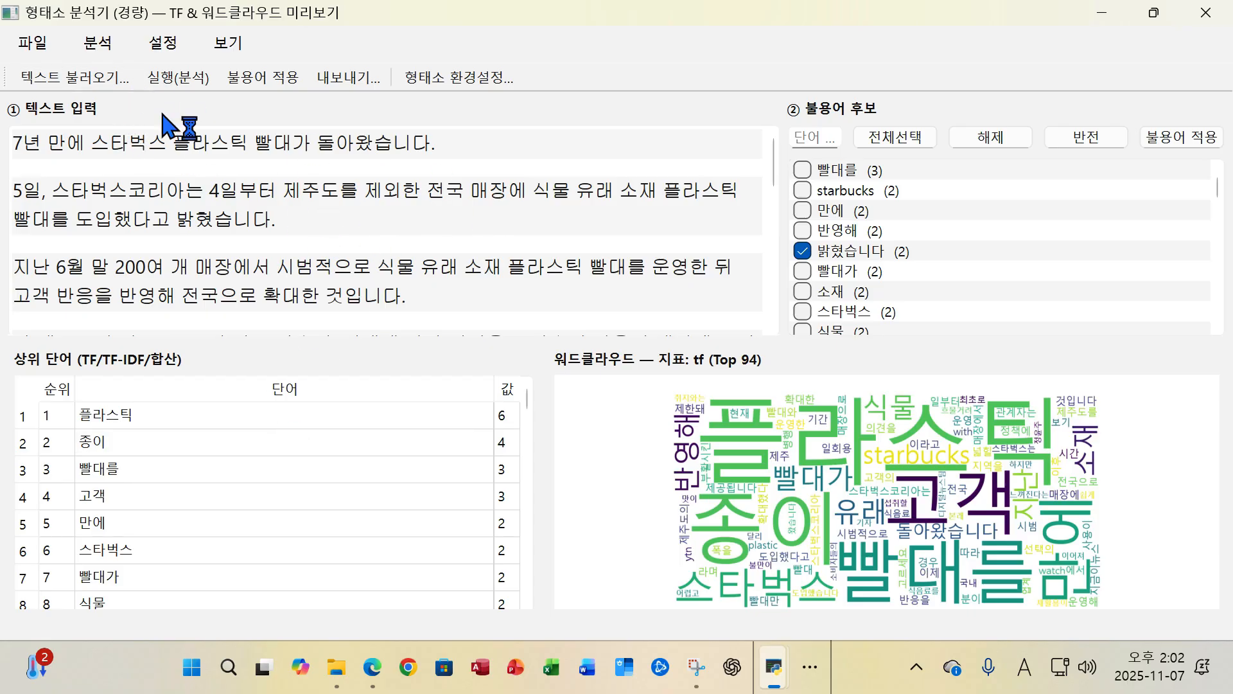
left_click(1210, 25)
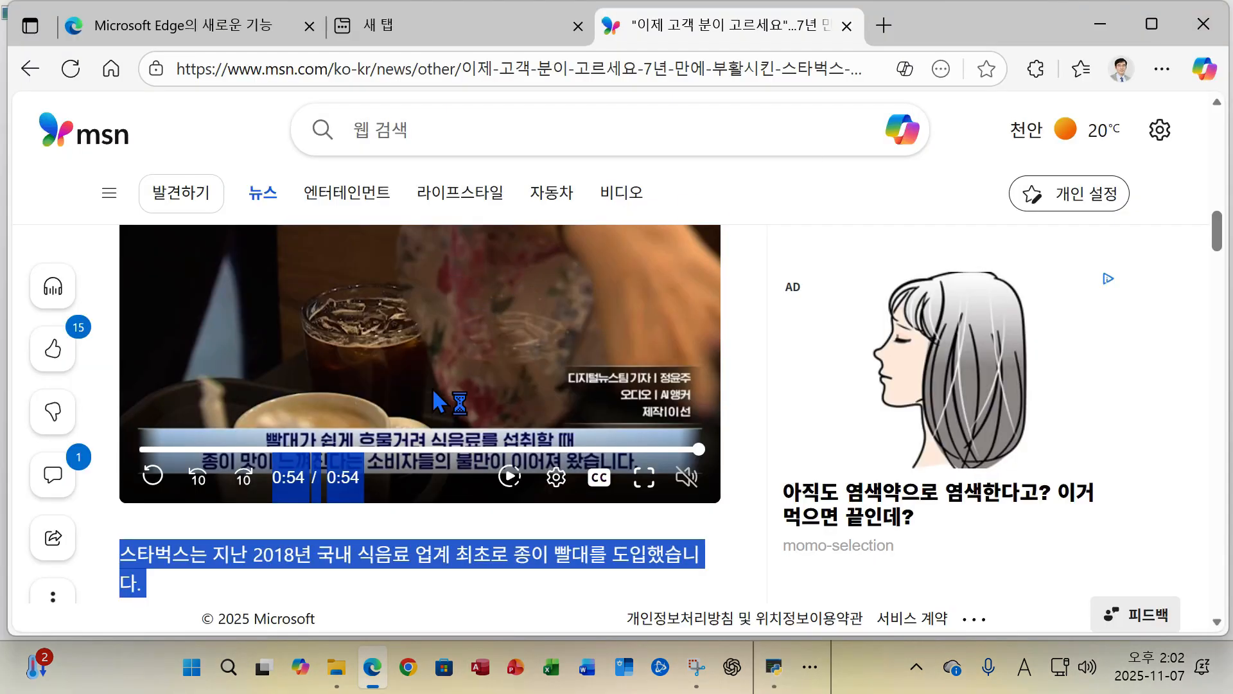
Bring up the JisikBD launcher, open the 다운로드 folder on drive E in File Explorer, and select all its files.
left_click(774, 668)
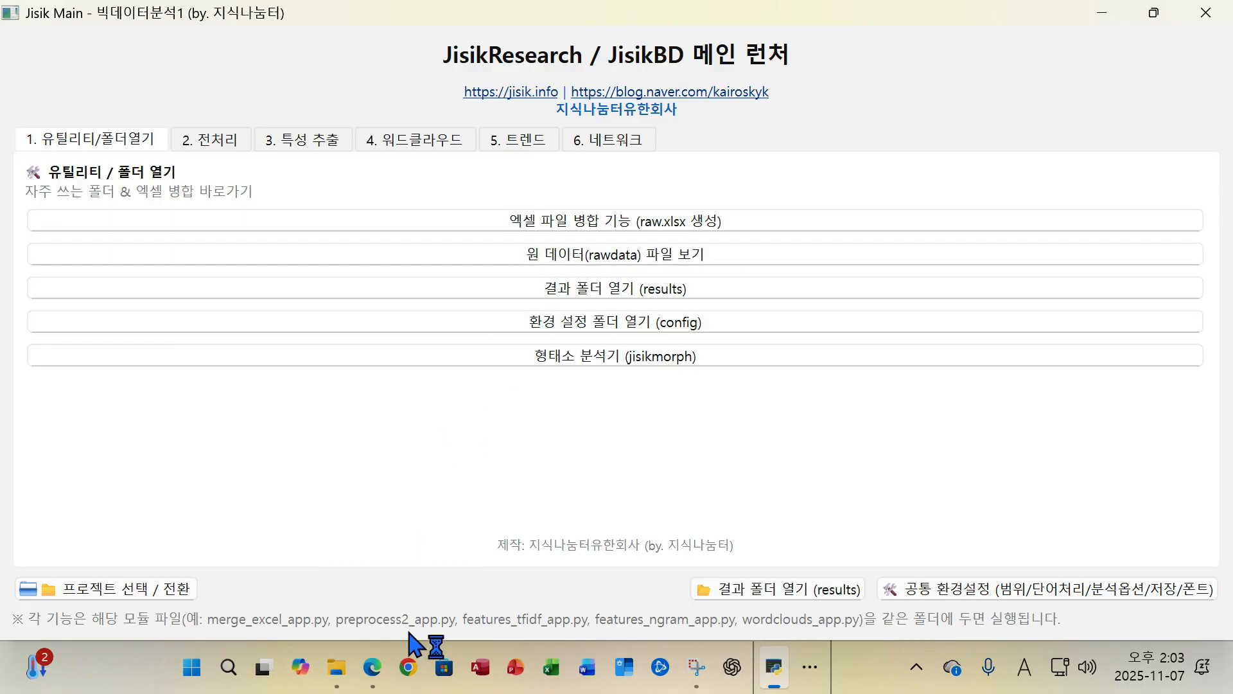
mouse_move(376, 668)
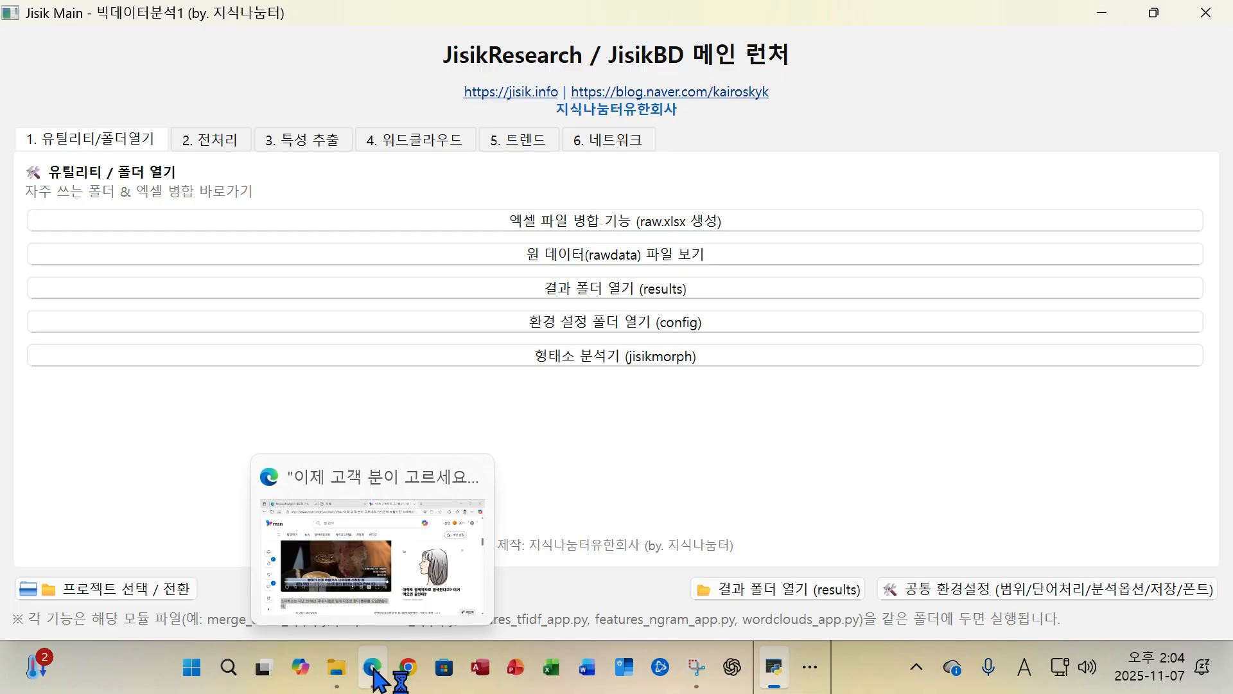
left_click(338, 665)
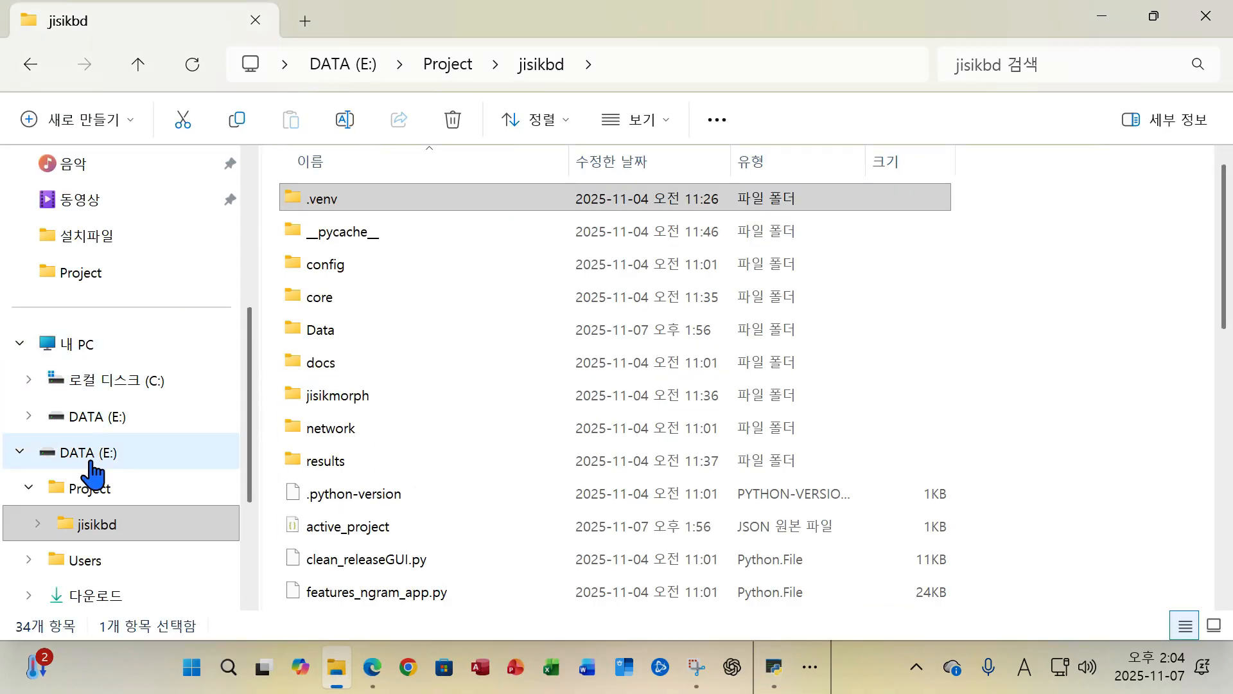
left_click(90, 595)
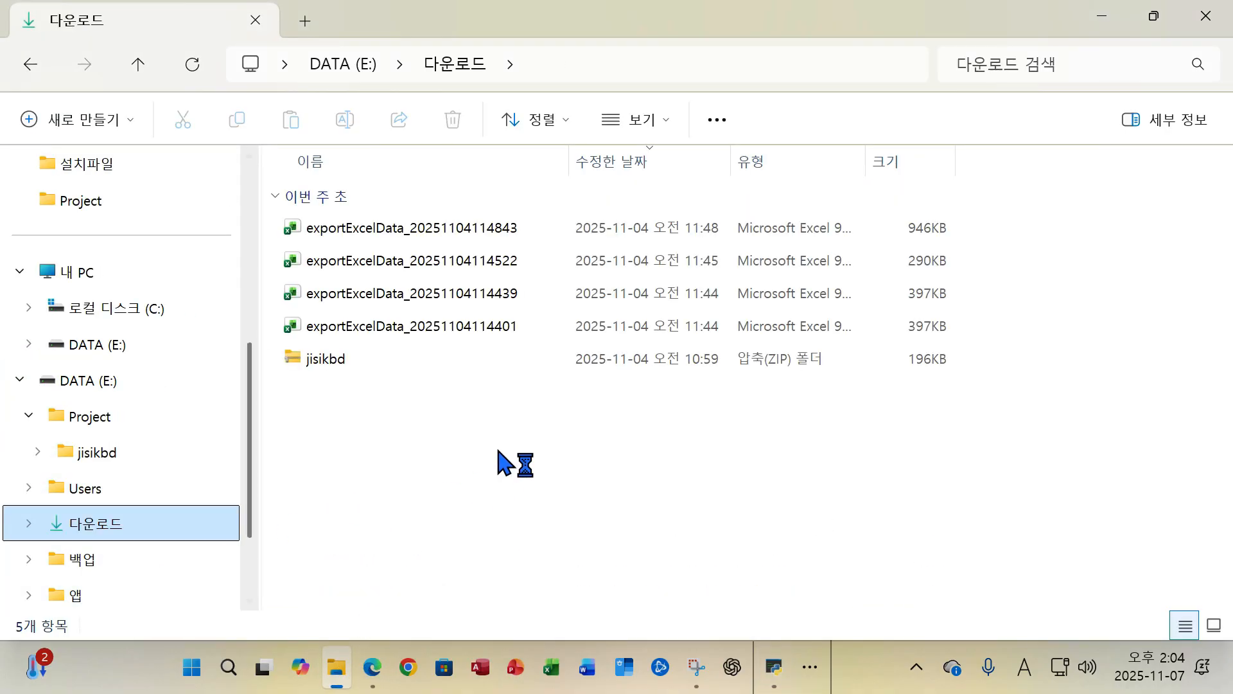
left_click_drag(589, 465, 331, 227)
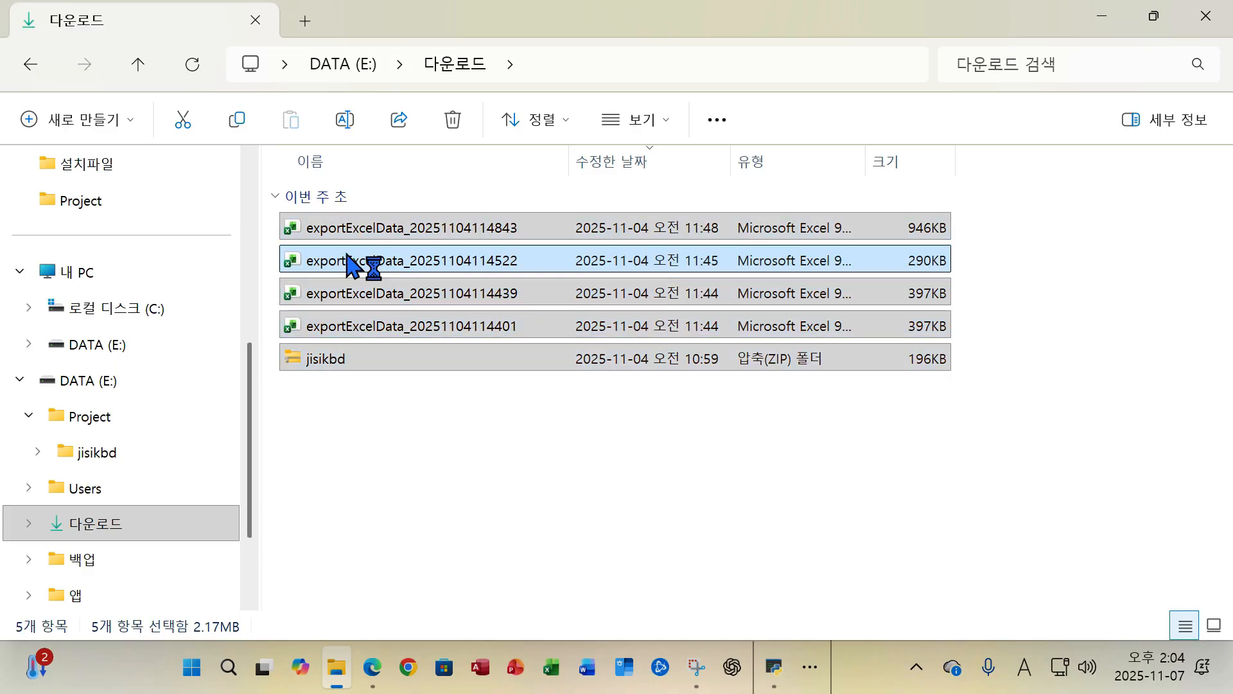
right_click(347, 255)
key("Escape")
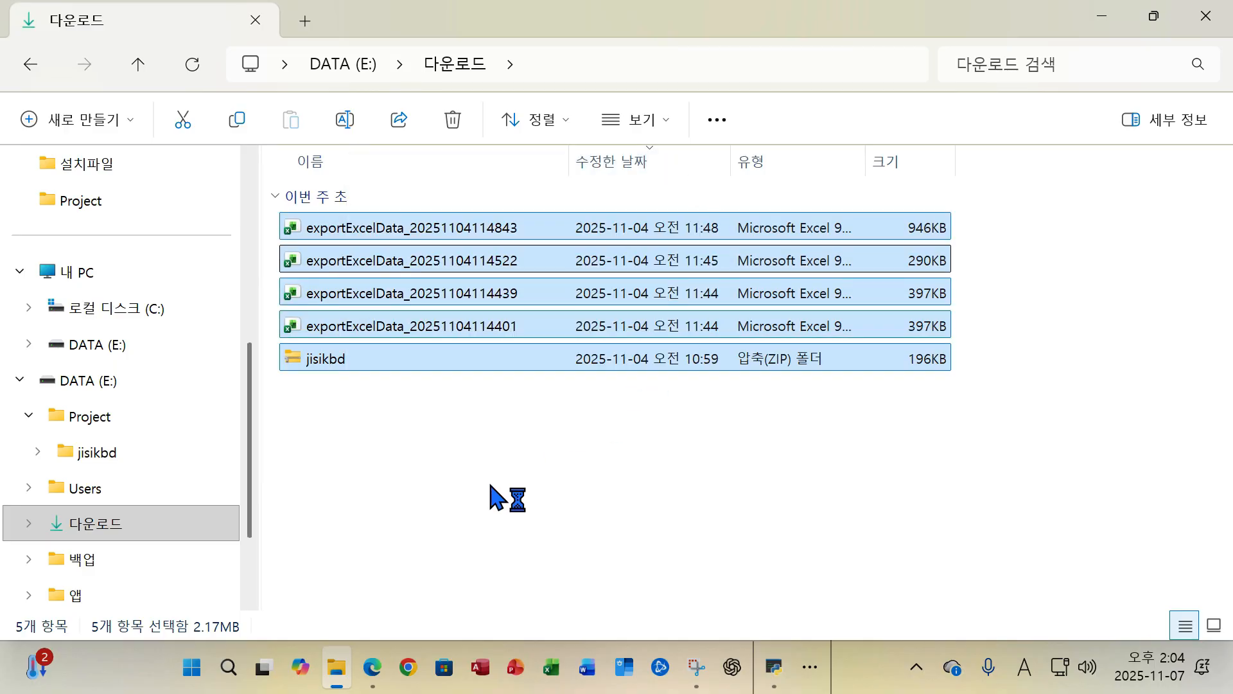
Switch to Edge, go to riss.kr, and close the event pop-up windows.
left_click(371, 668)
left_click(280, 71)
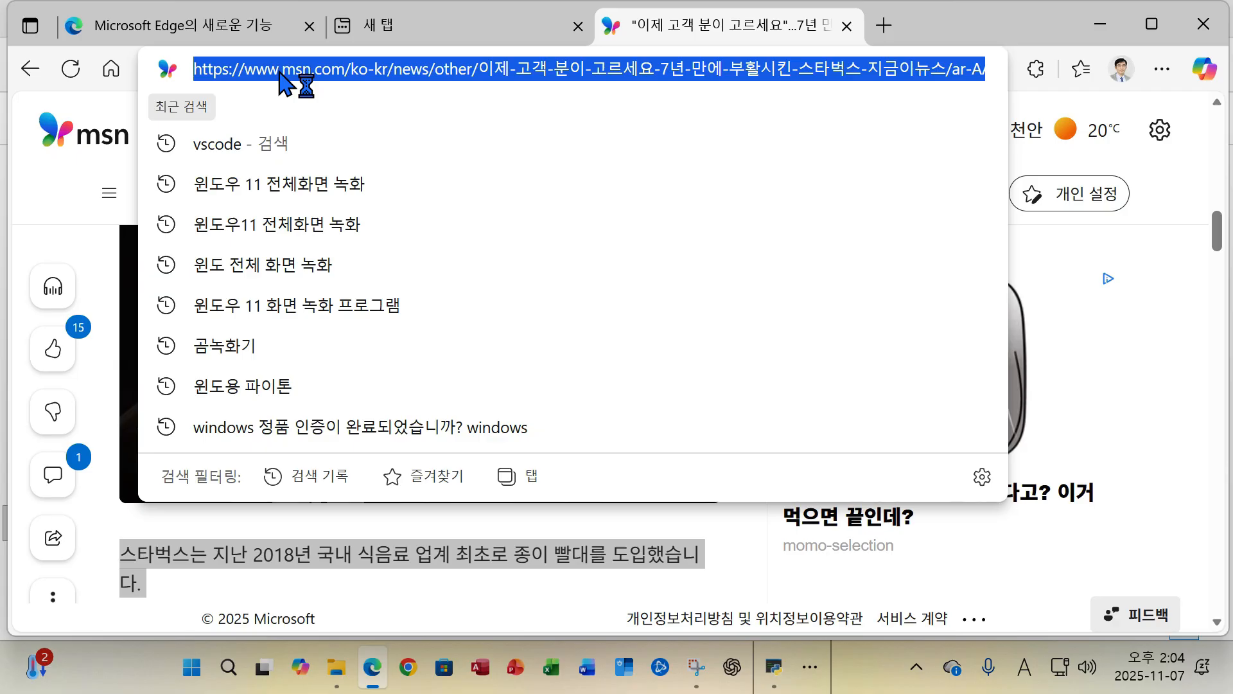
type("riss.kr")
key("Return")
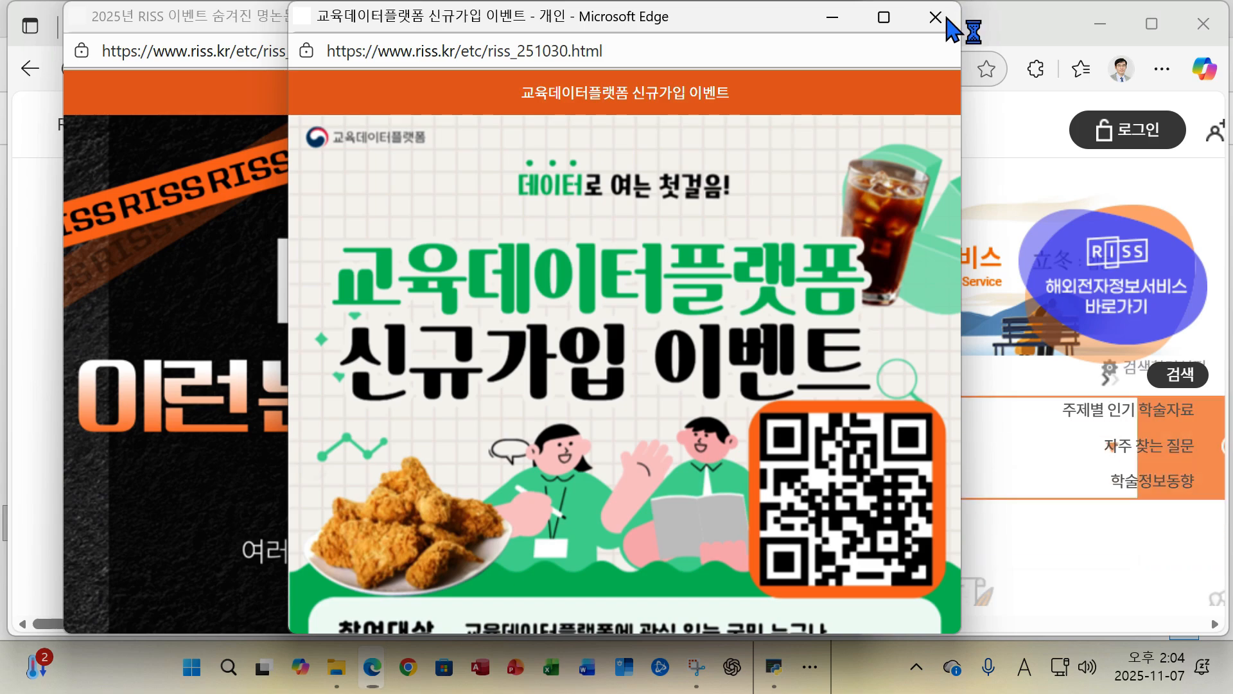
left_click(935, 16)
left_click(839, 17)
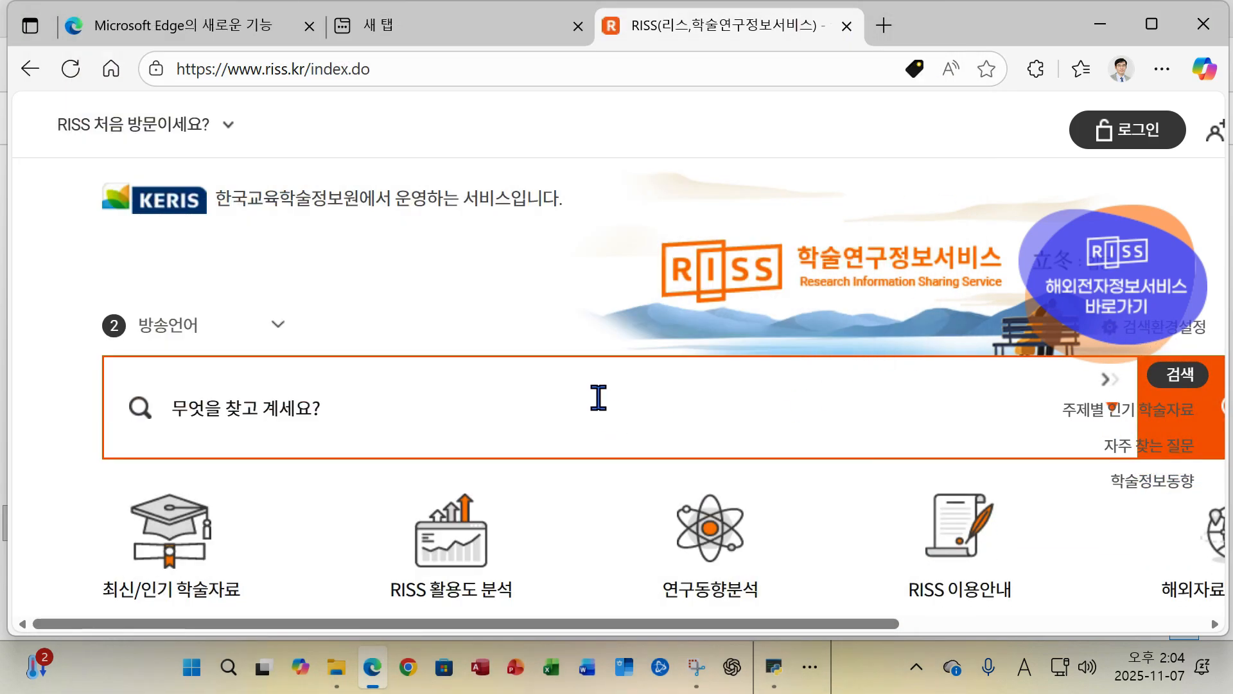
Search RISS for 인공지능.
left_click(250, 406)
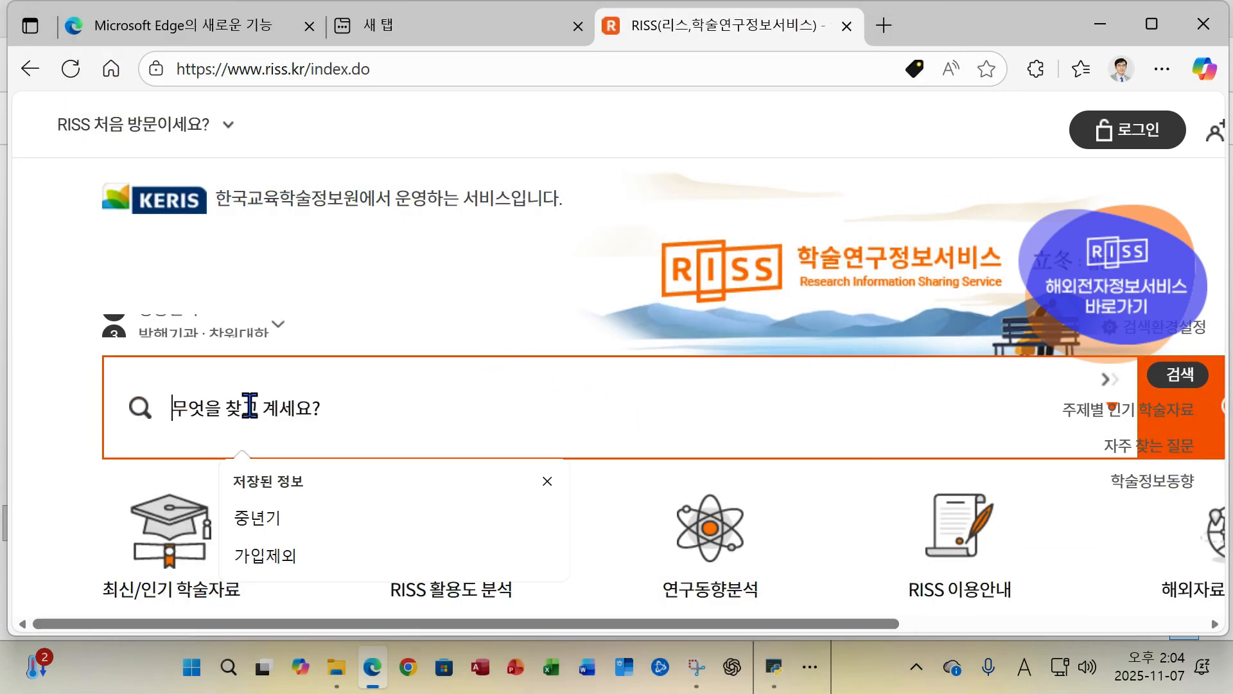
type("dl")
key("BackSpace")
key("BackSpace")
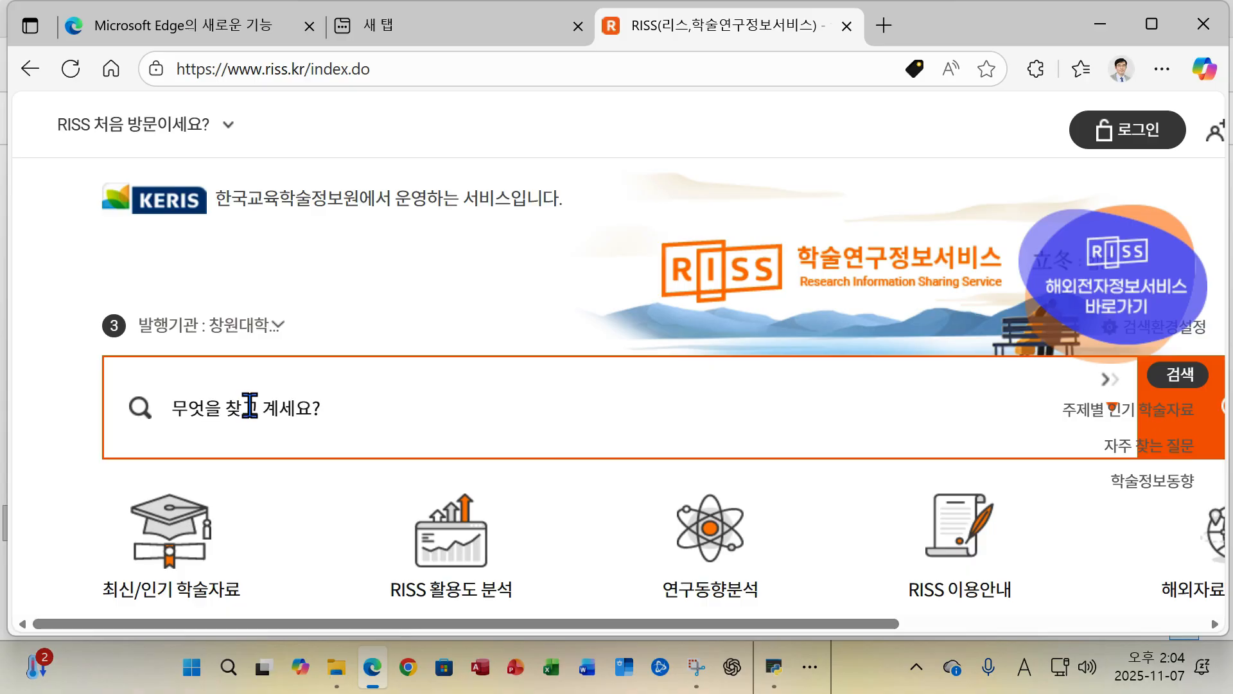
key("Hangul")
type("인공")
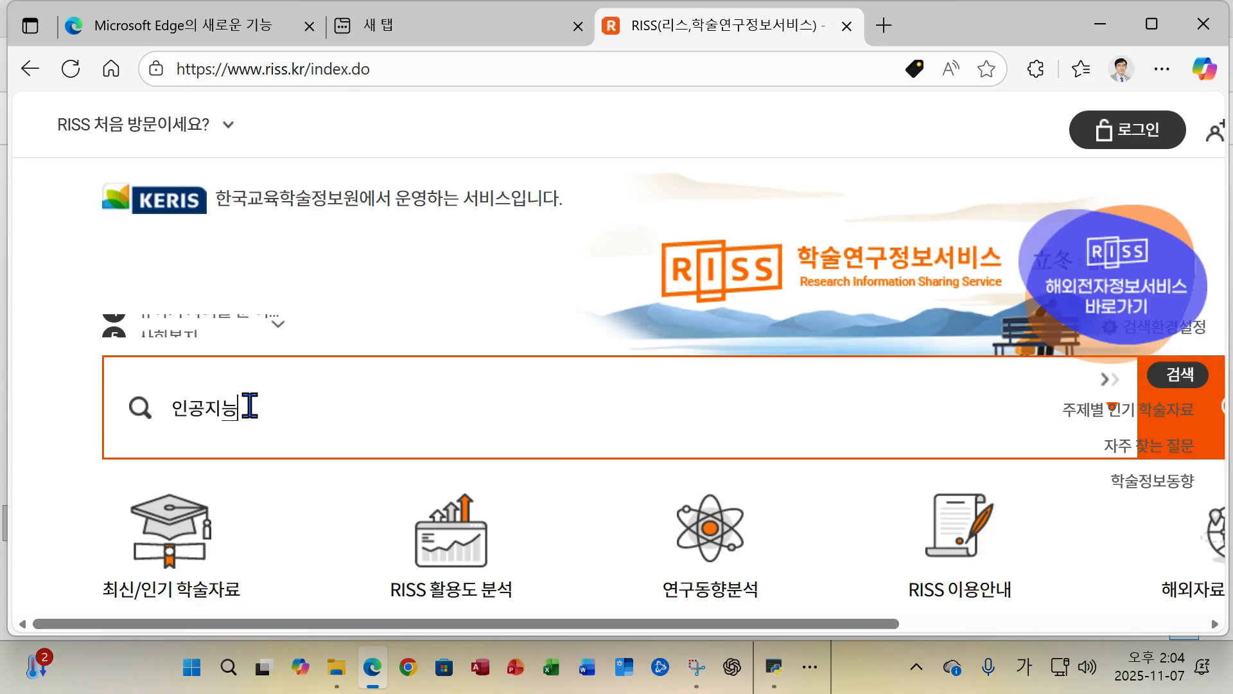
type("지능")
key("Return")
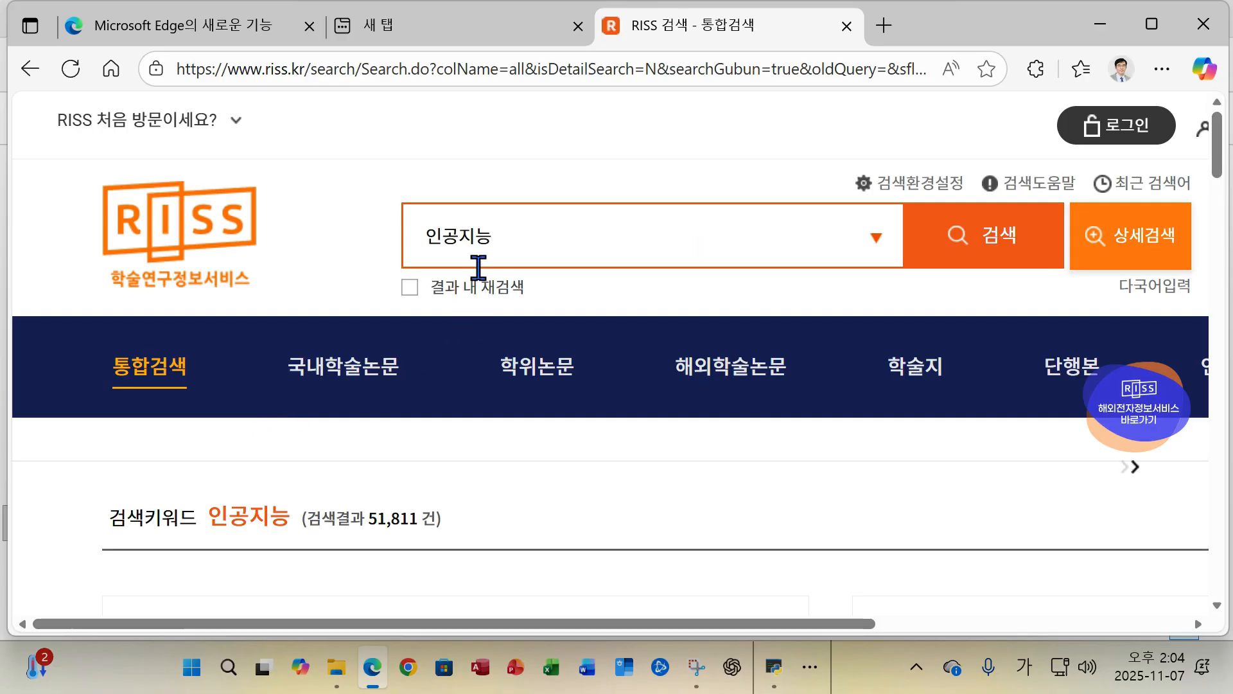
Open the full 국내학술논문 results and narrow their 등재정보 to KCI등재 and KCI등재후보.
scroll(478, 266, "down", 5)
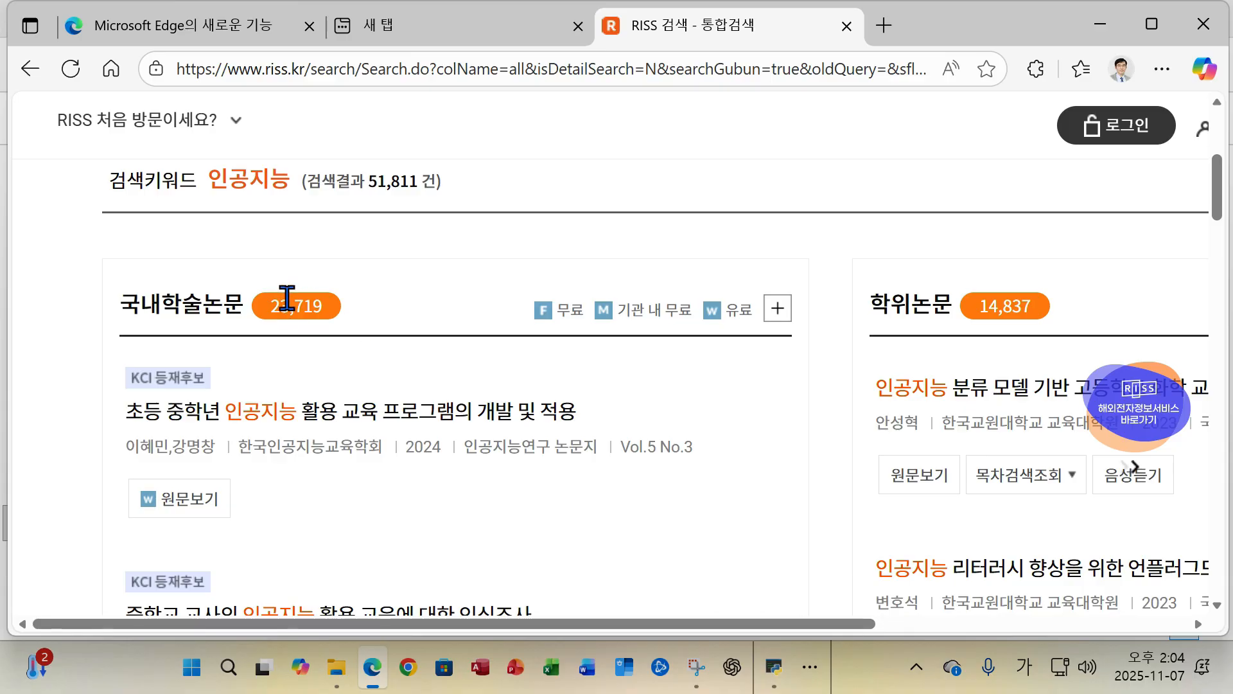
left_click(776, 311)
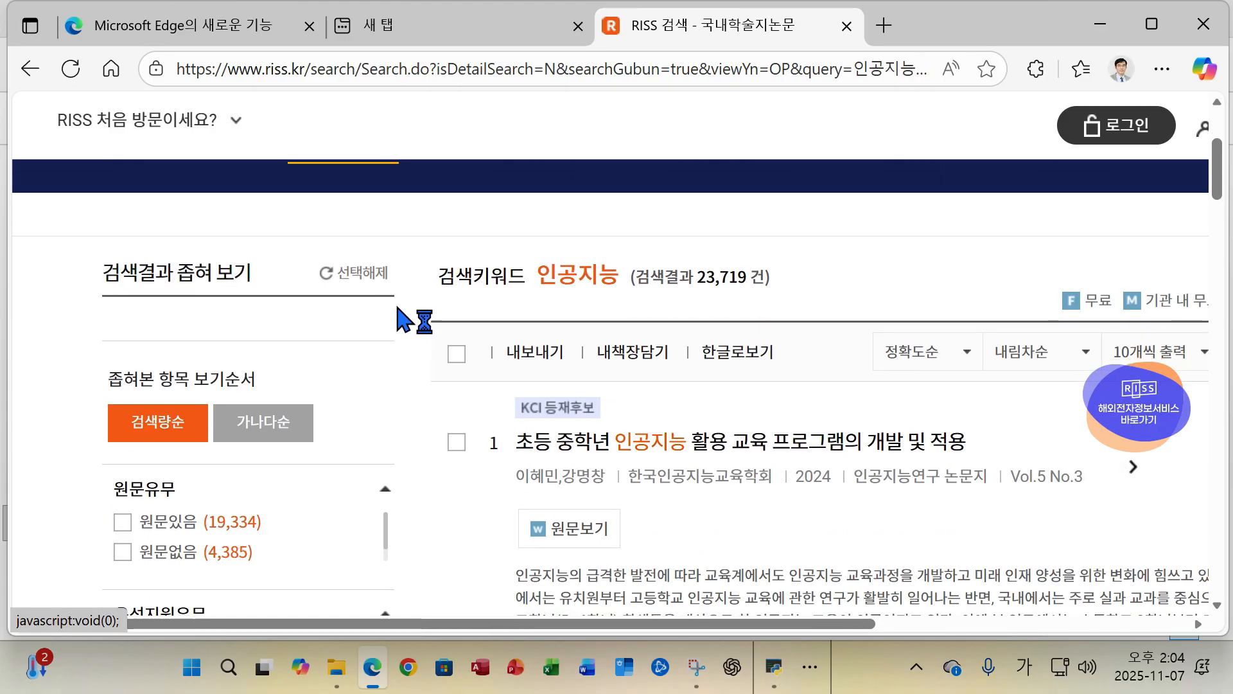
scroll(510, 273, "down", 2)
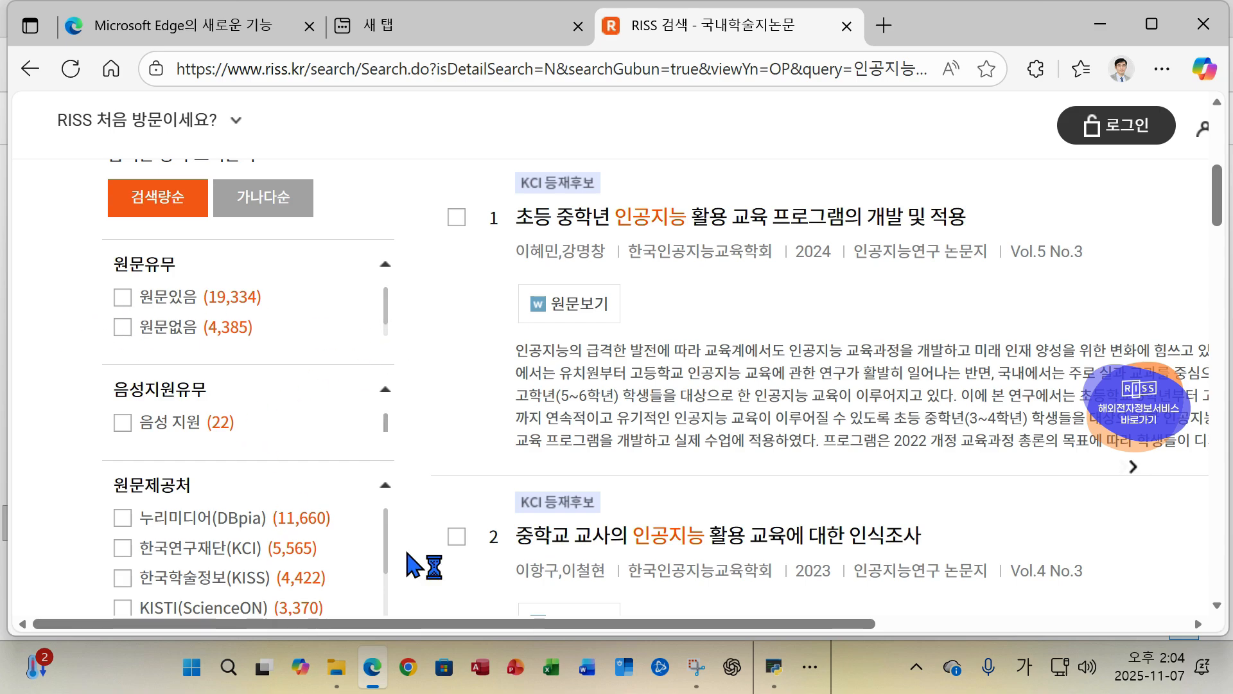
scroll(449, 483, "down", 3)
scroll(450, 483, "down", 2)
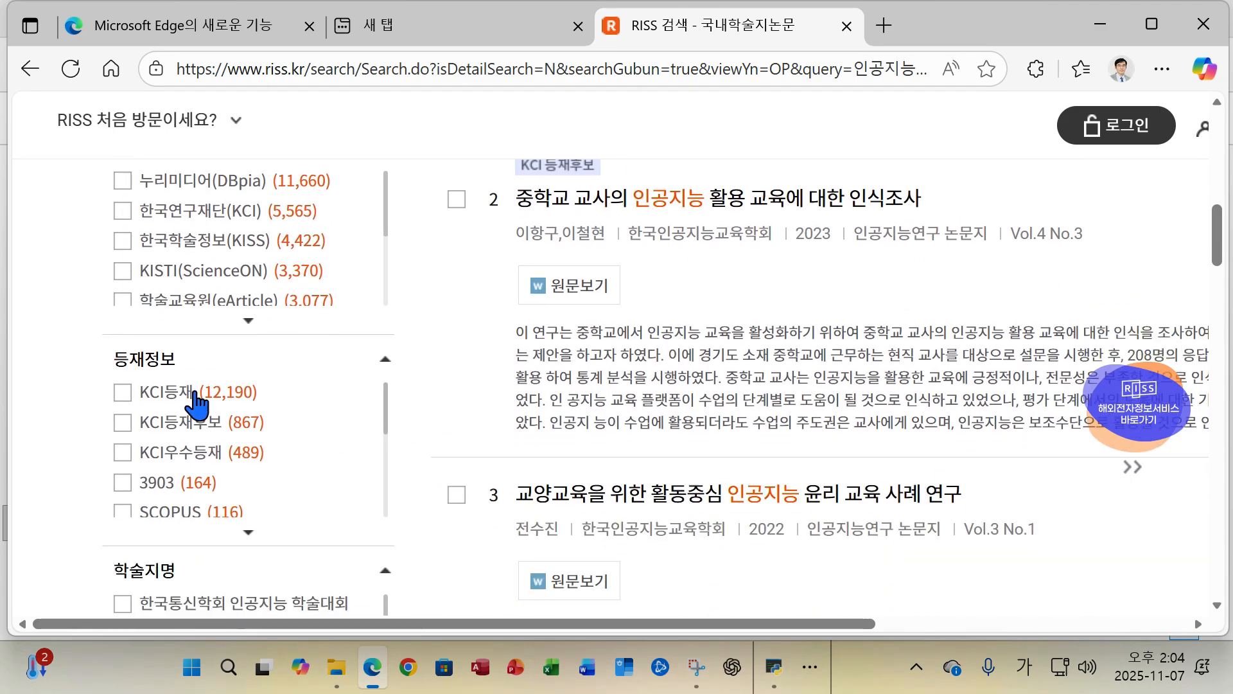
left_click(122, 393)
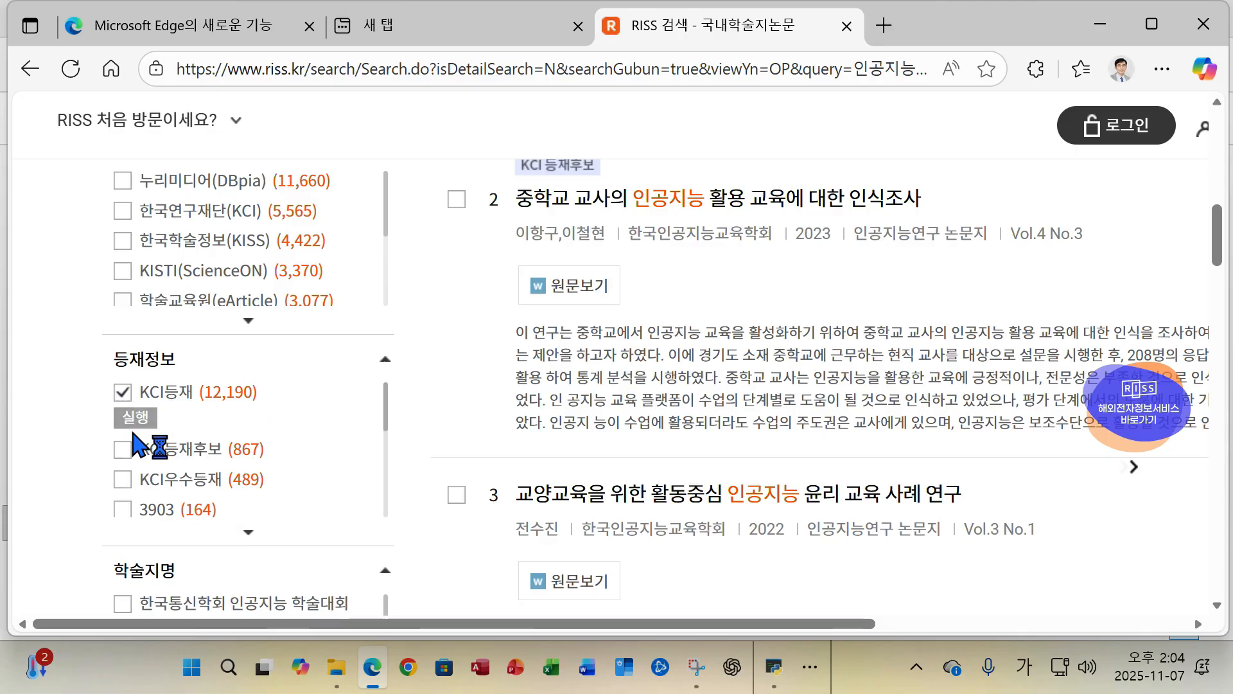
left_click(123, 451)
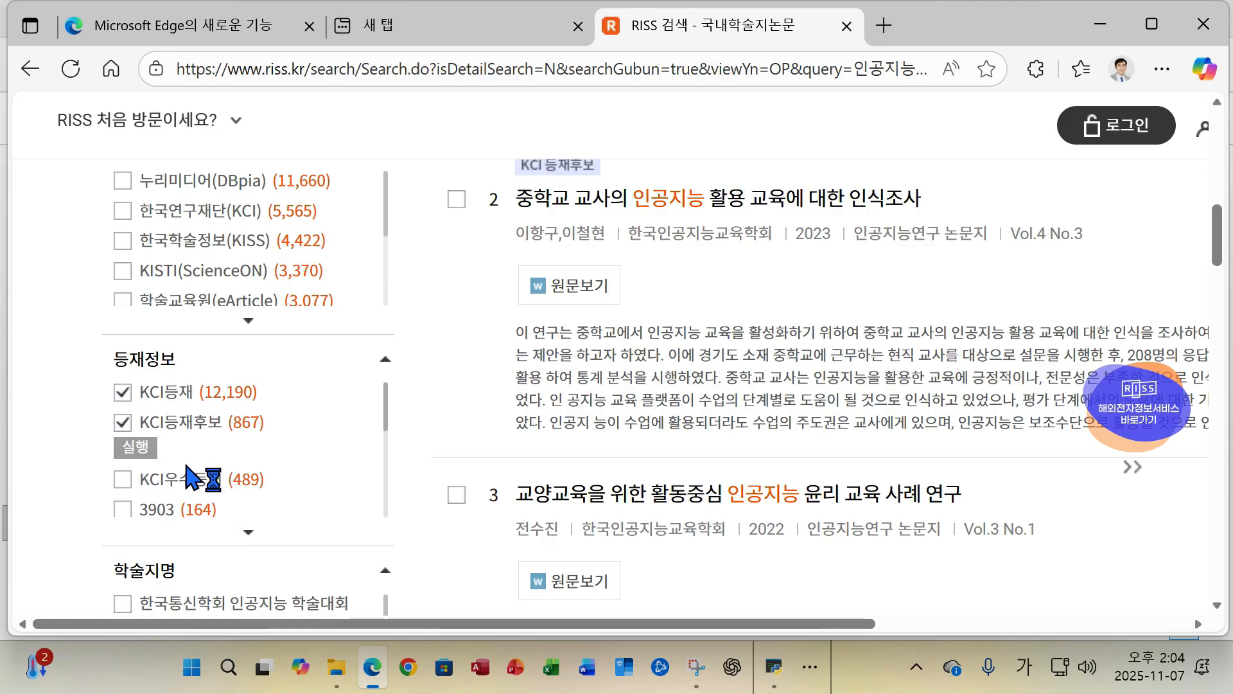
left_click(136, 446)
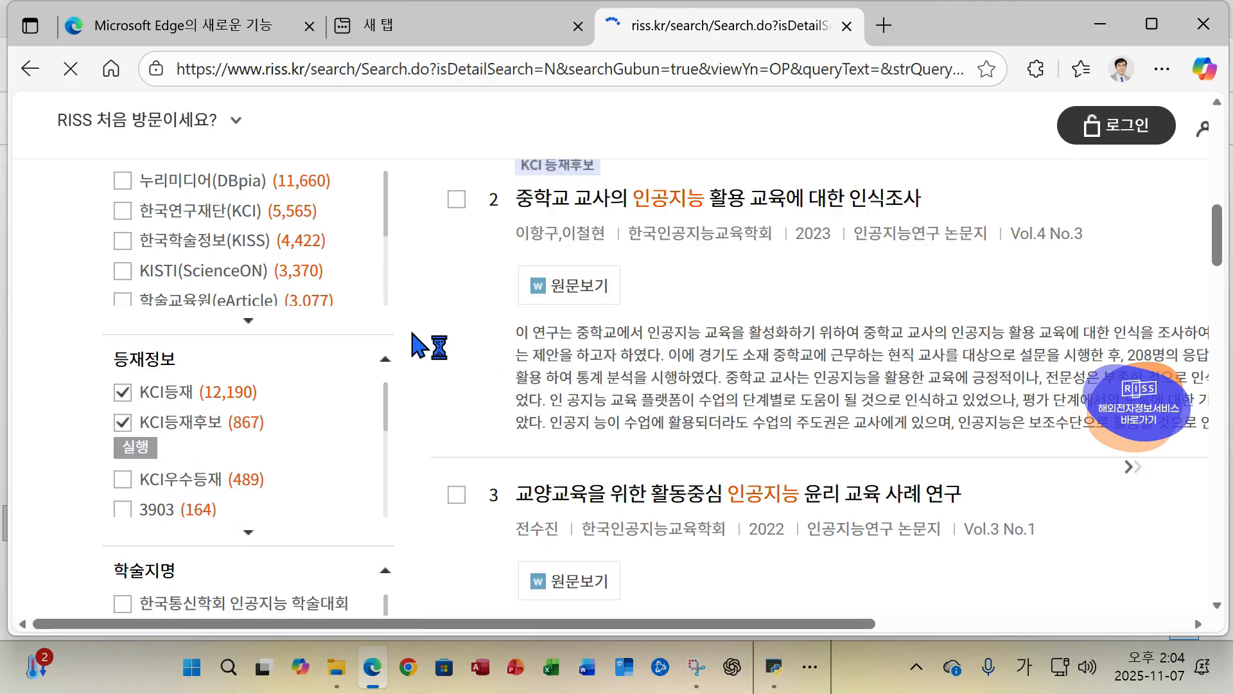
Narrow the article results by 주제분류 to 사회과학 and 교육.
scroll(257, 286, "down", 3)
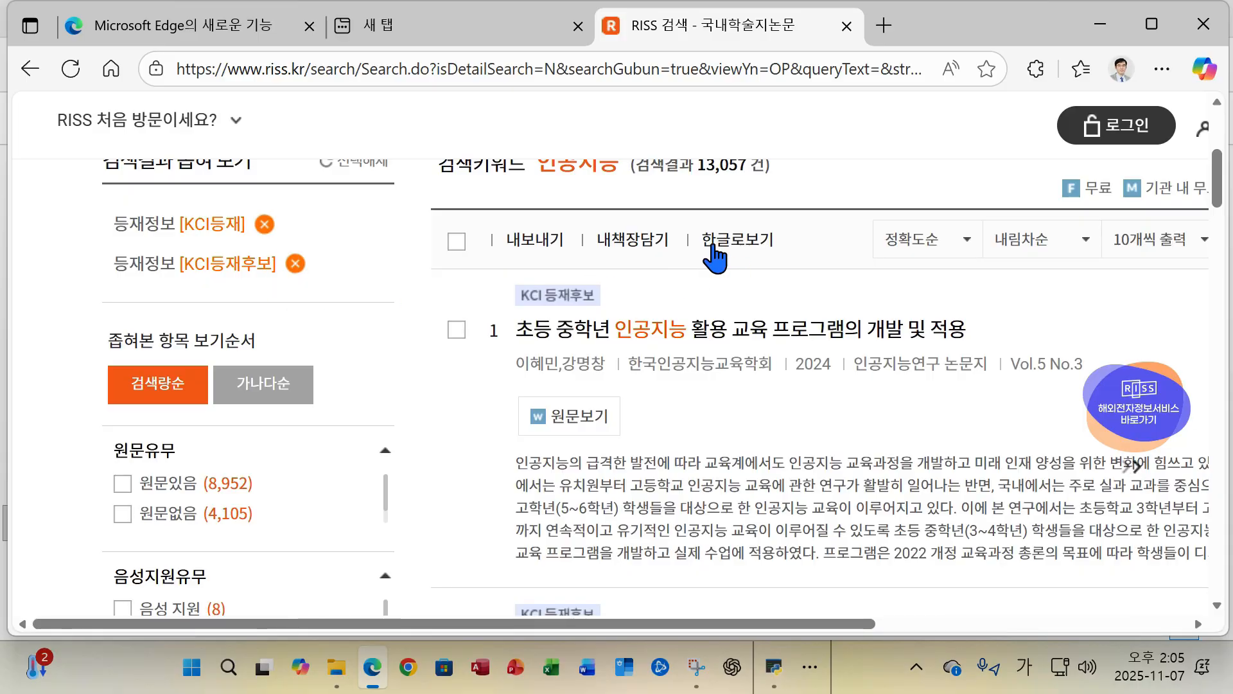
scroll(143, 304, "down", 1)
scroll(150, 314, "down", 10)
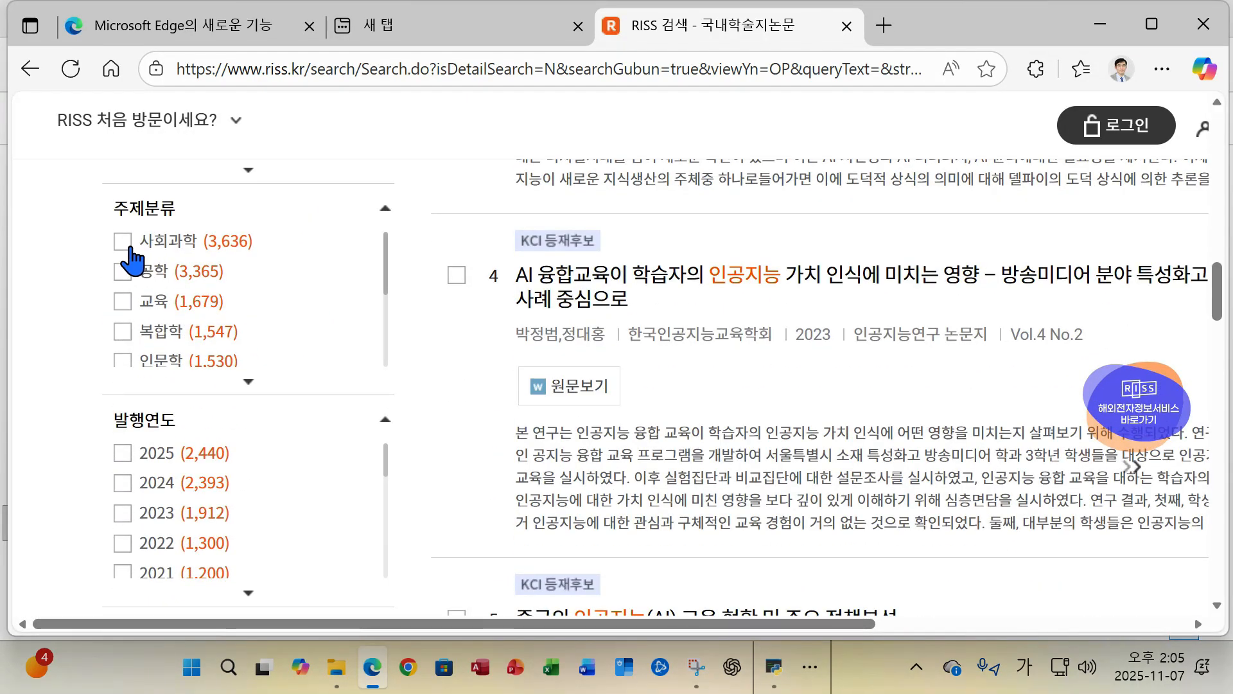
left_click(117, 242)
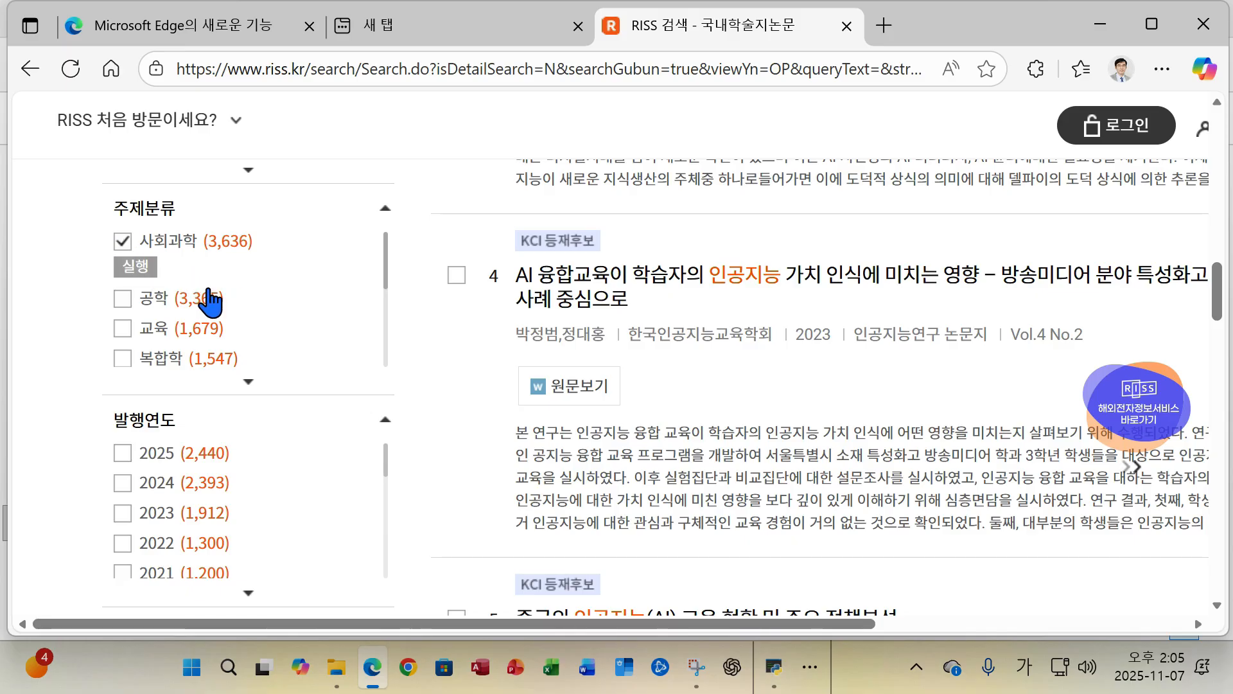
left_click(123, 330)
left_click(142, 326)
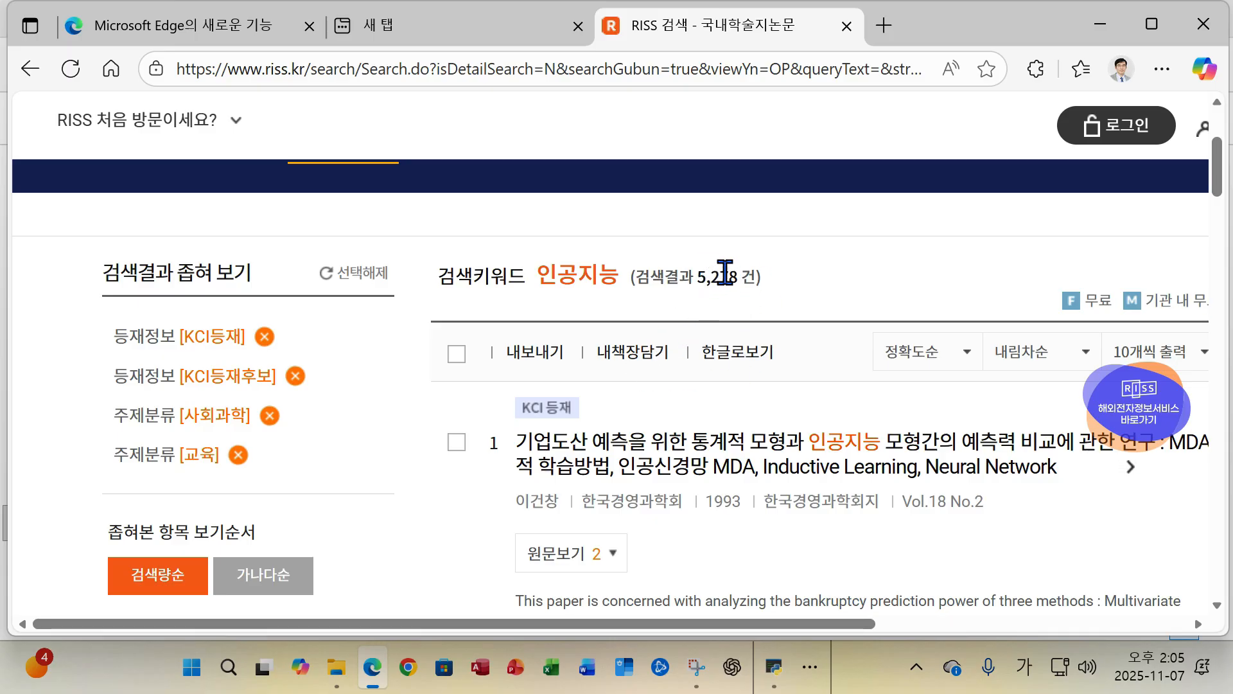
Look through the filtered articles and narrow their 작성언어 to 한국어.
scroll(739, 283, "down", 15)
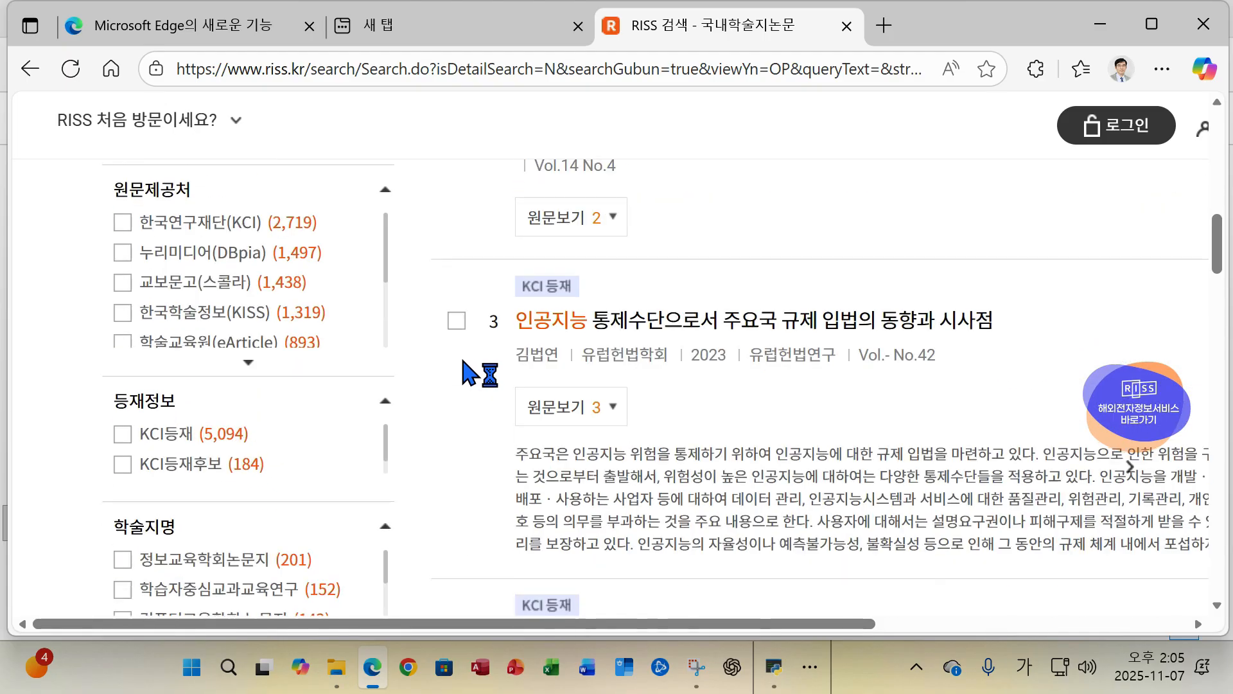
scroll(460, 367, "down", 5)
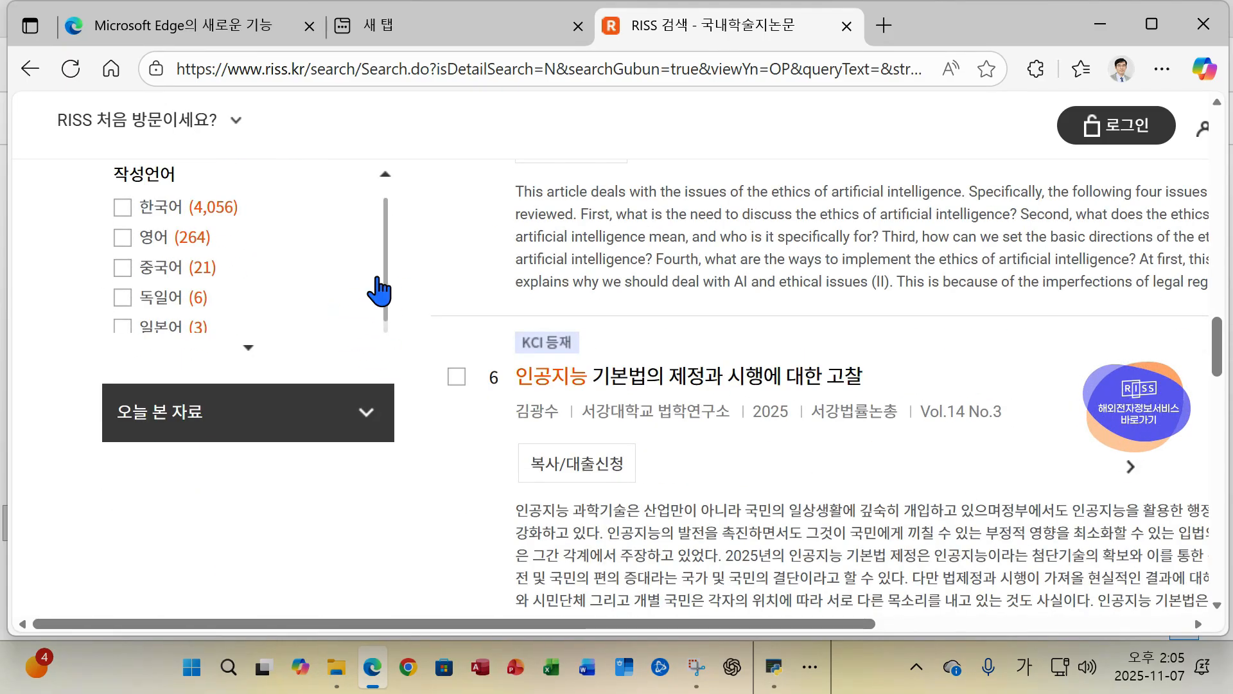
scroll(721, 287, "up", 10)
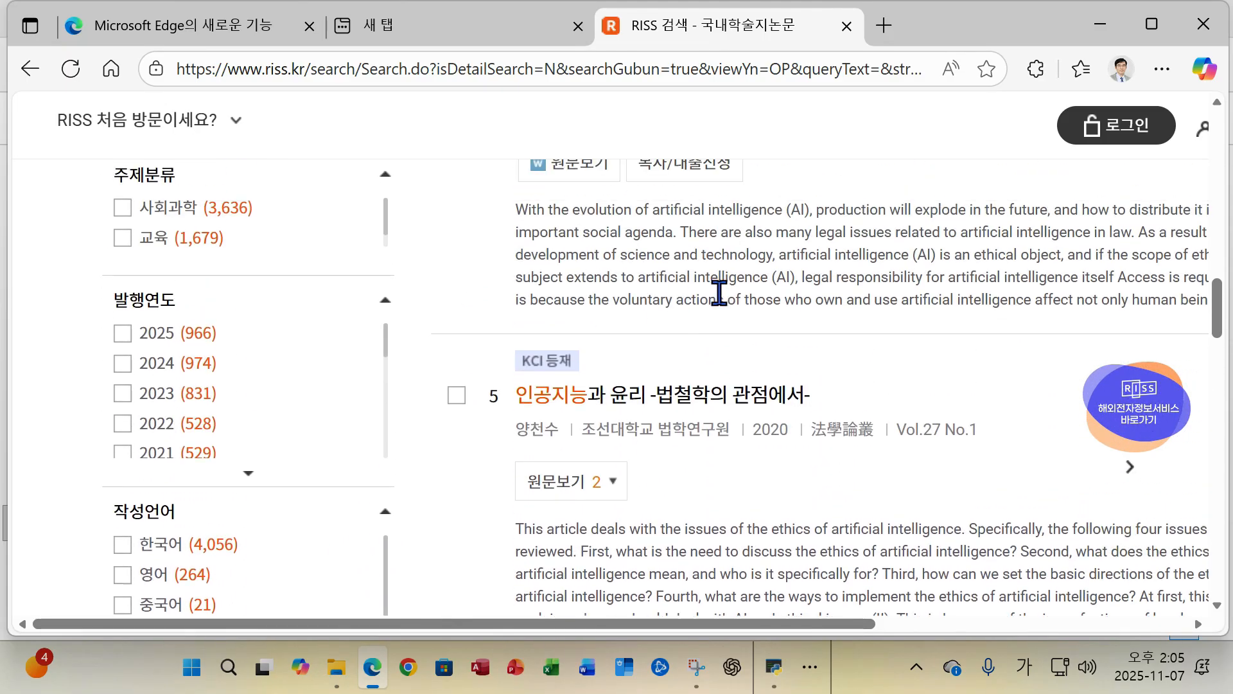
scroll(781, 289, "up", 5)
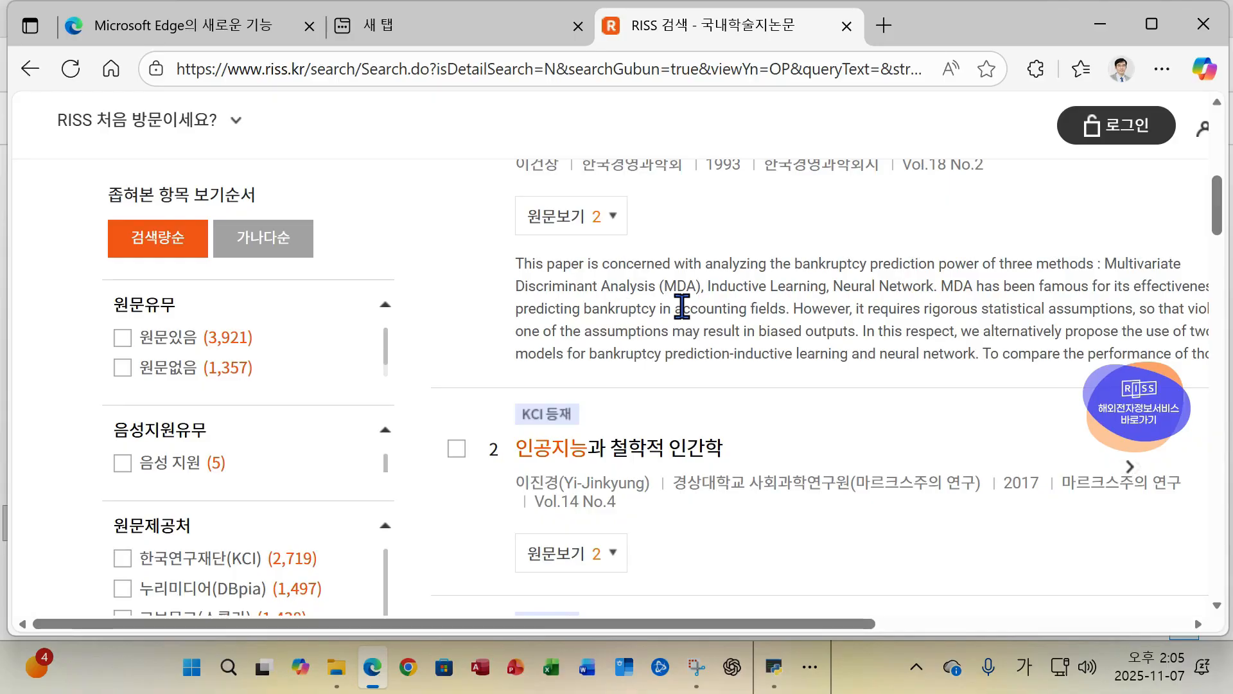
scroll(682, 307, "up", 7)
scroll(720, 453, "down", 5)
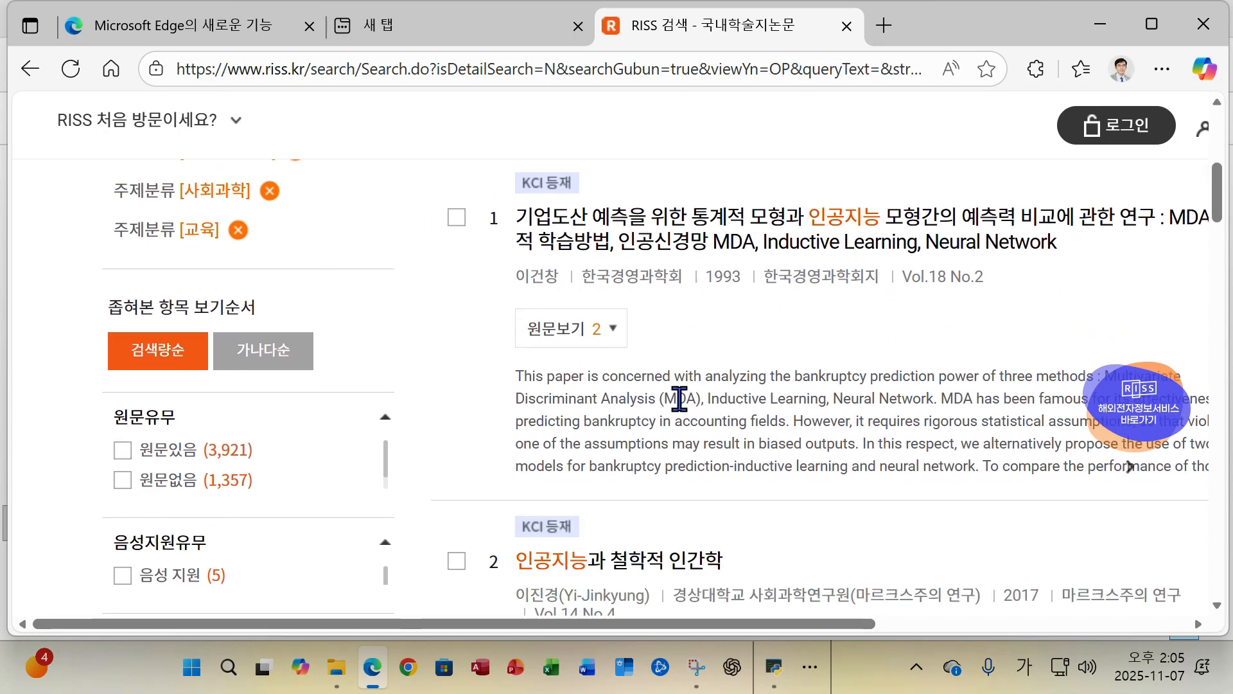
scroll(678, 398, "down", 15)
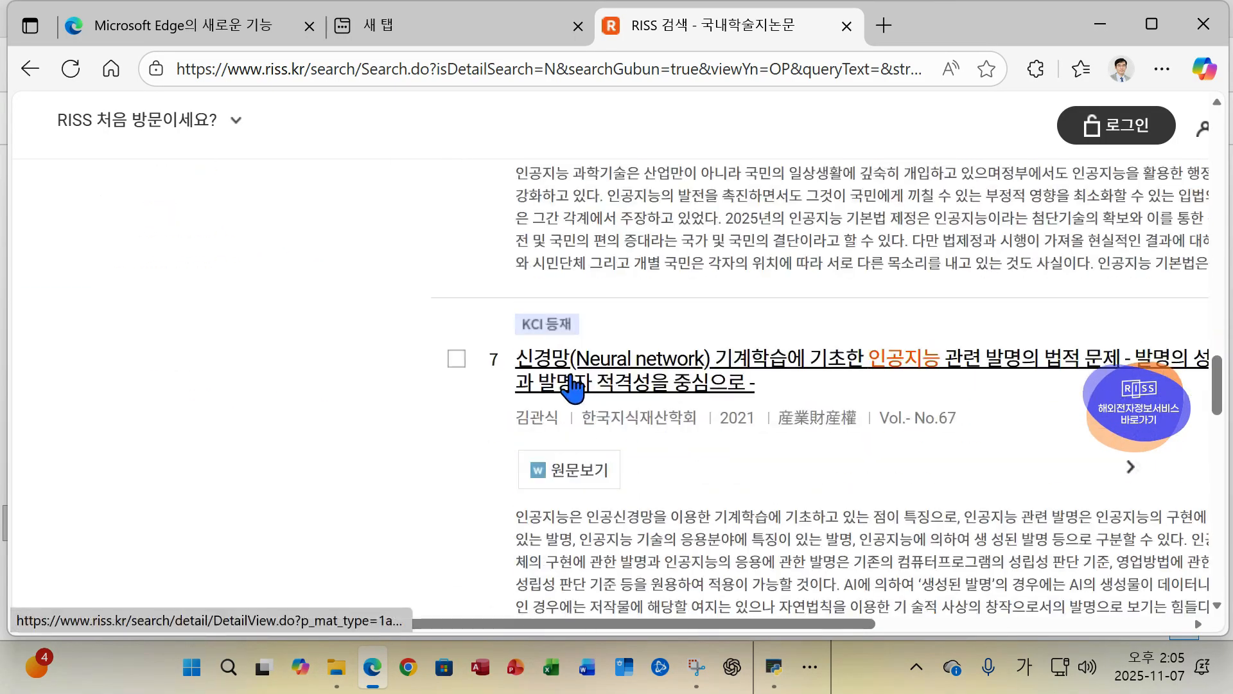
scroll(571, 385, "up", 5)
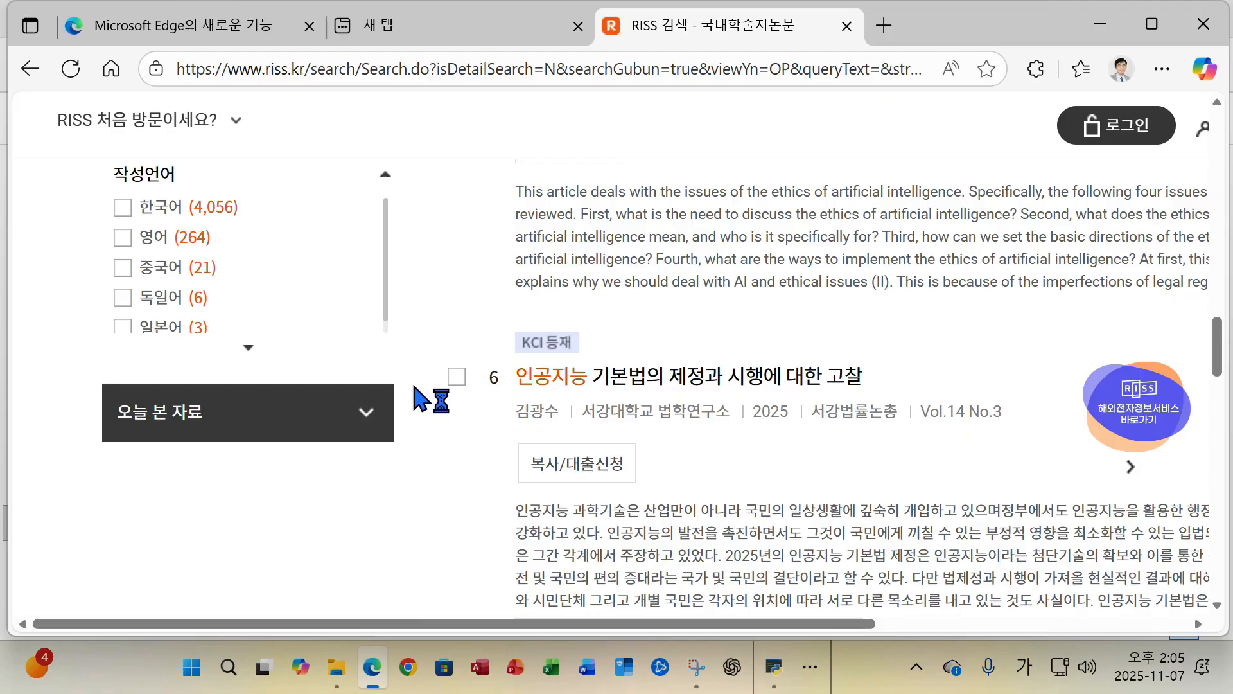
scroll(421, 398, "up", 2)
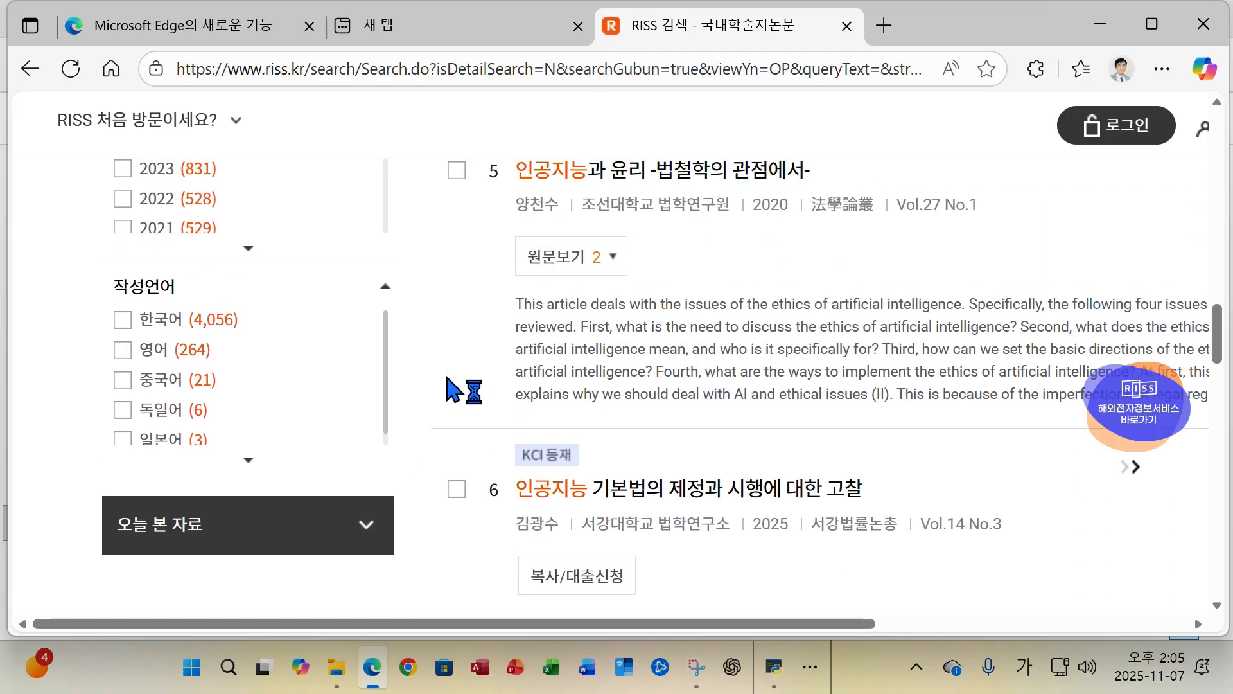
left_click(122, 320)
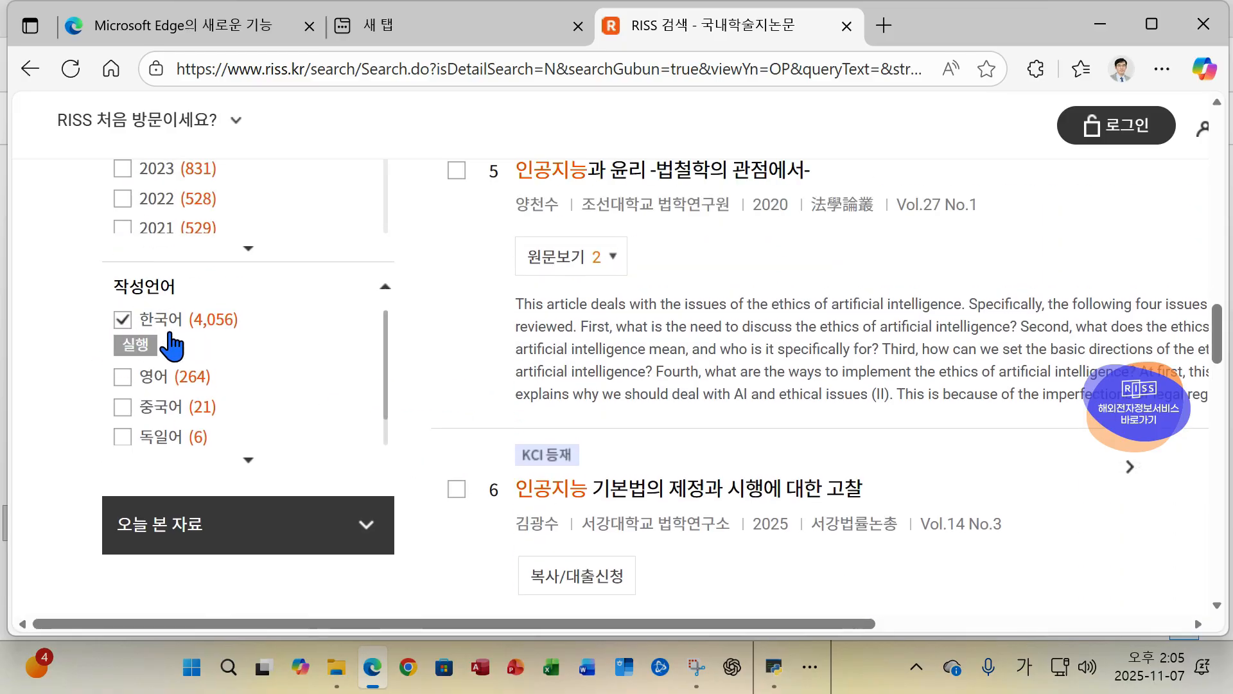
left_click(125, 344)
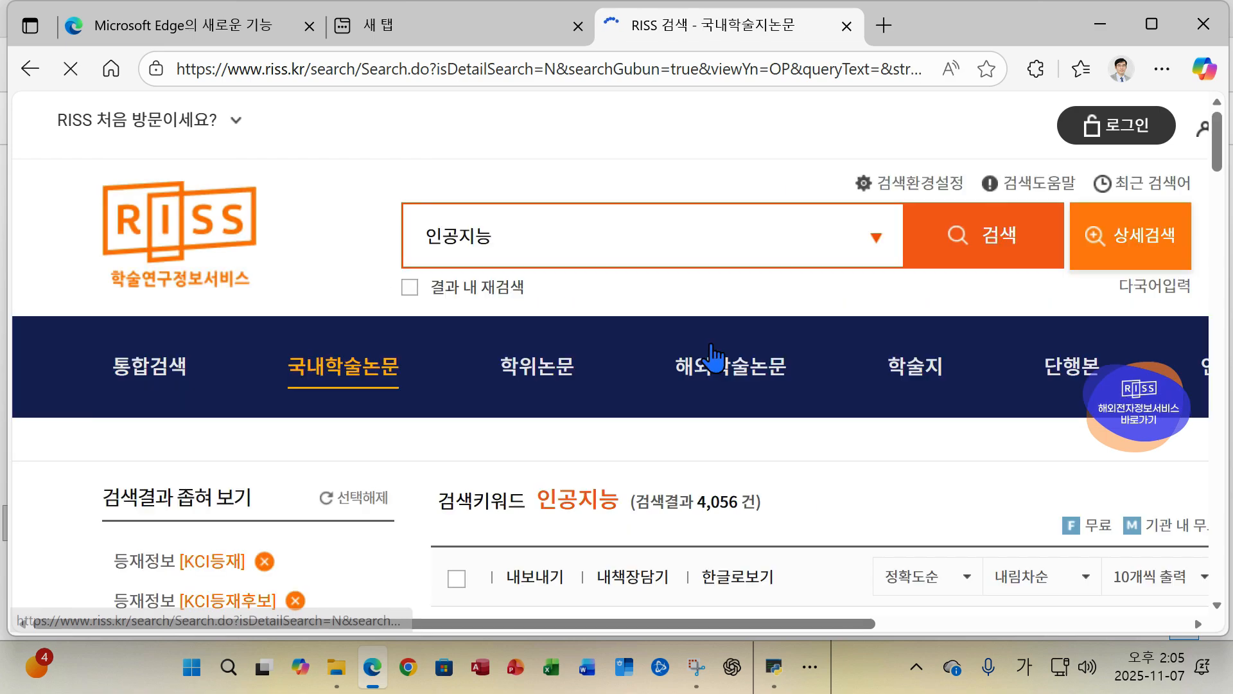
scroll(732, 356, "down", 4)
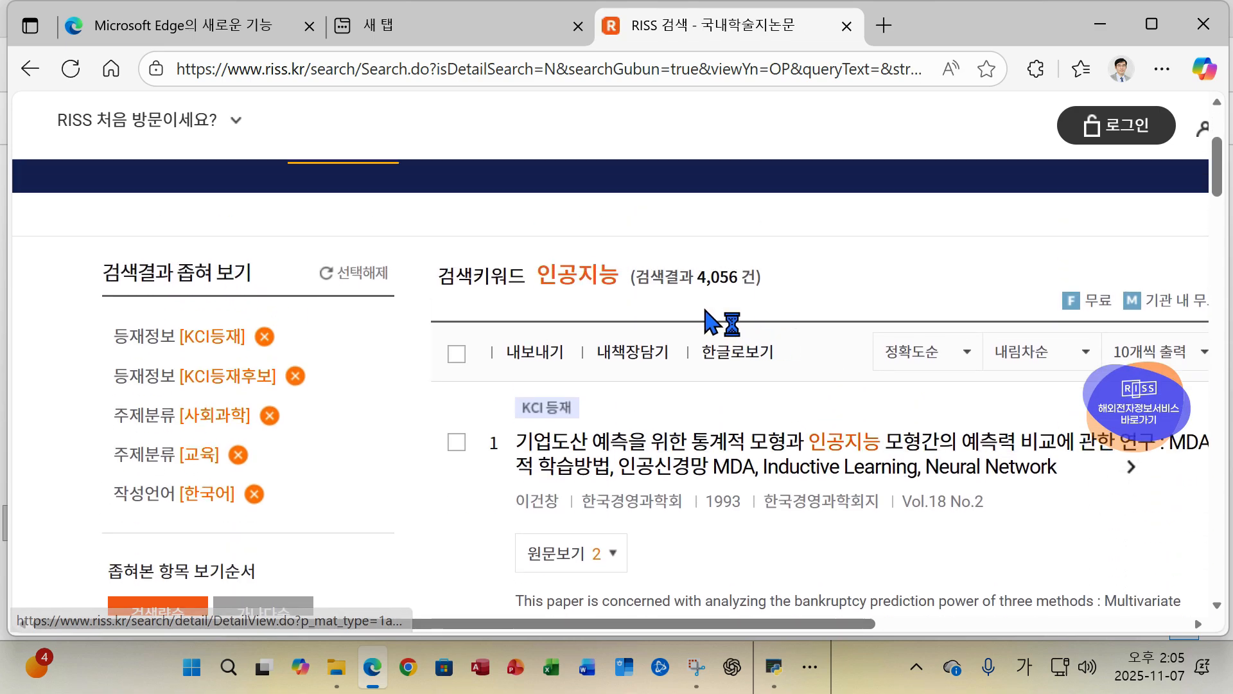
Set the article results to 100개씩 출력 and reload the list.
scroll(861, 322, "down", 1)
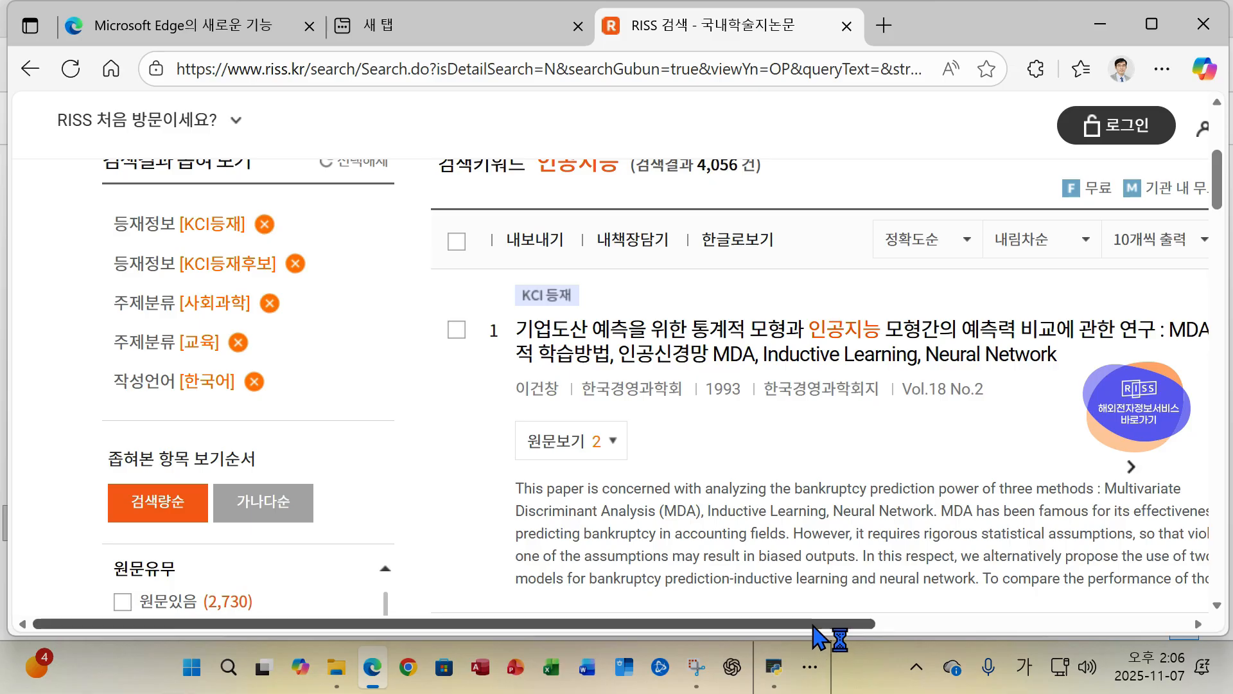
left_click_drag(825, 625, 1005, 627)
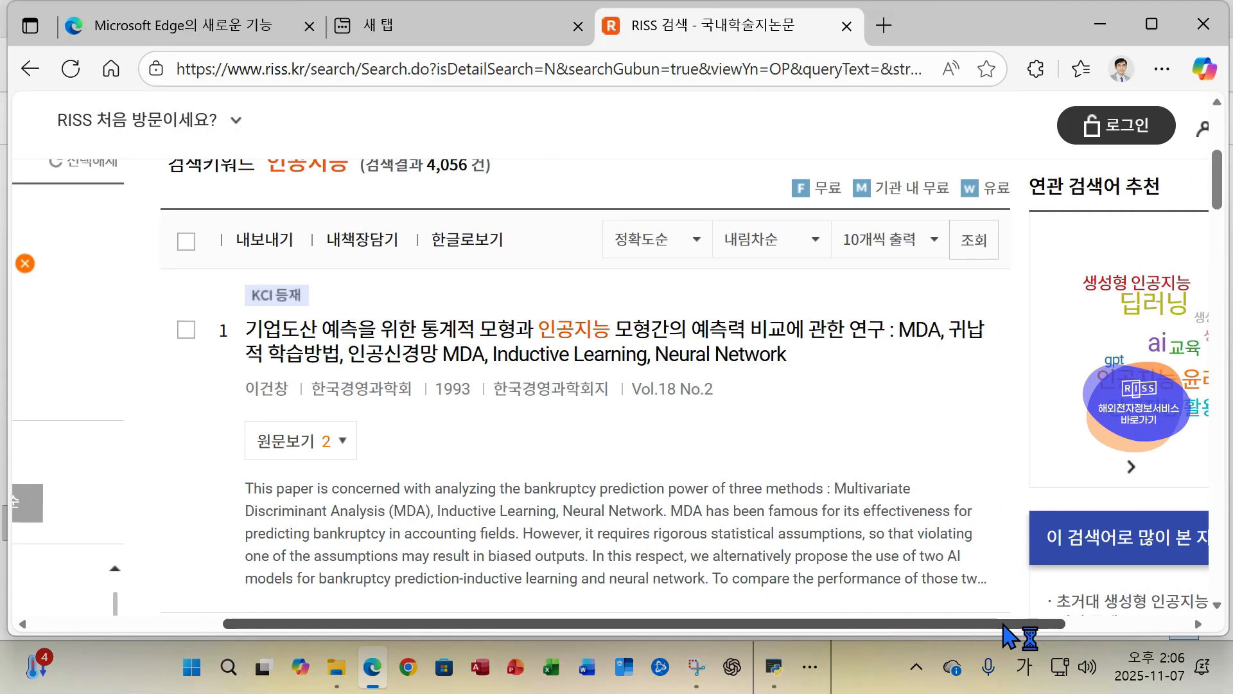
left_click(906, 246)
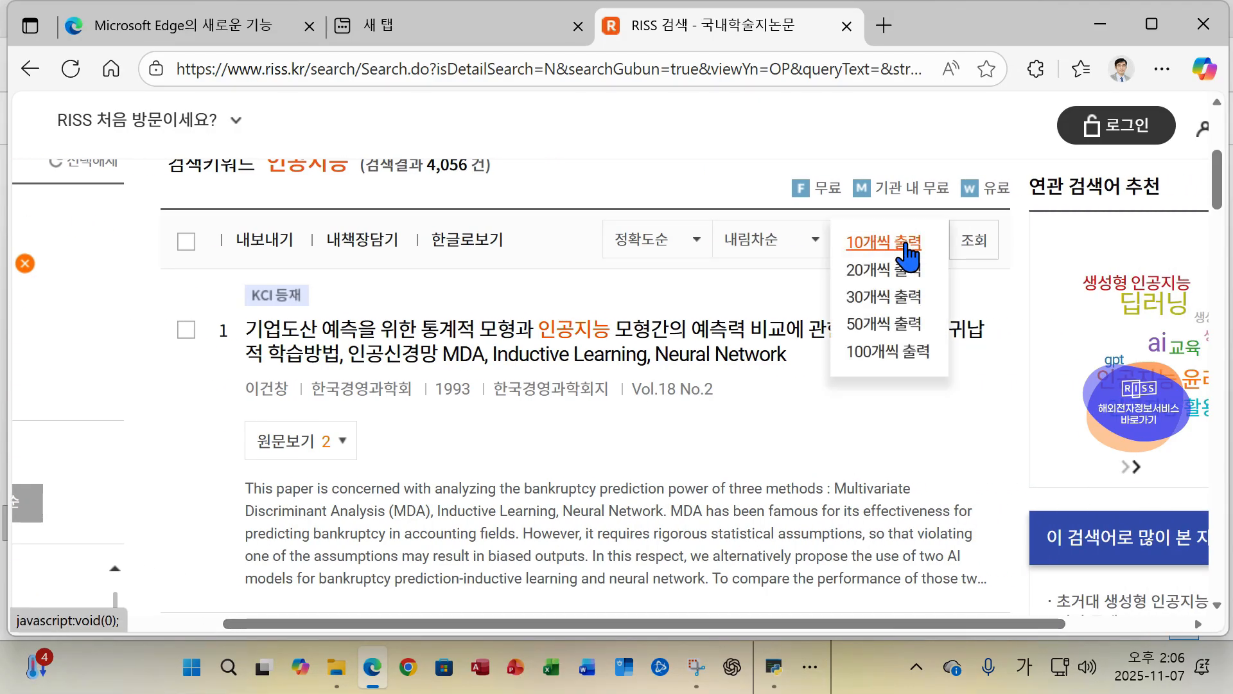
left_click(888, 352)
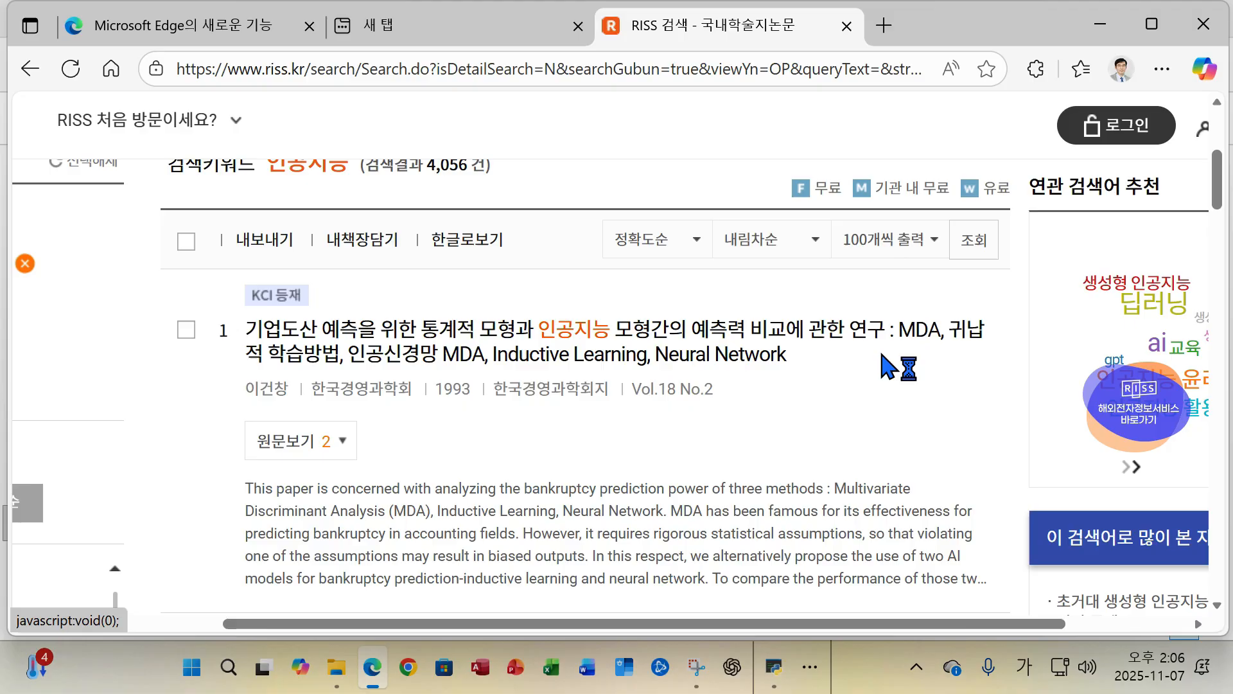
left_click(968, 244)
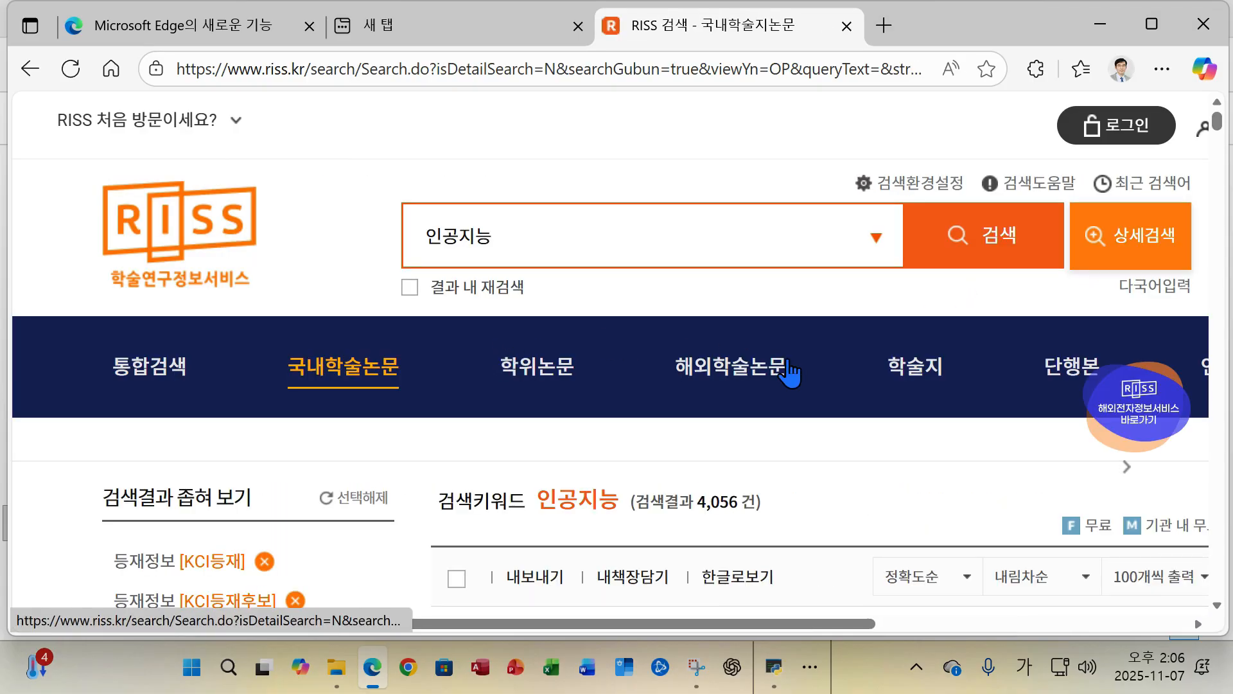
Look through the full page of articles down to the page numbers and return to the start of the list.
scroll(793, 360, "down", 15)
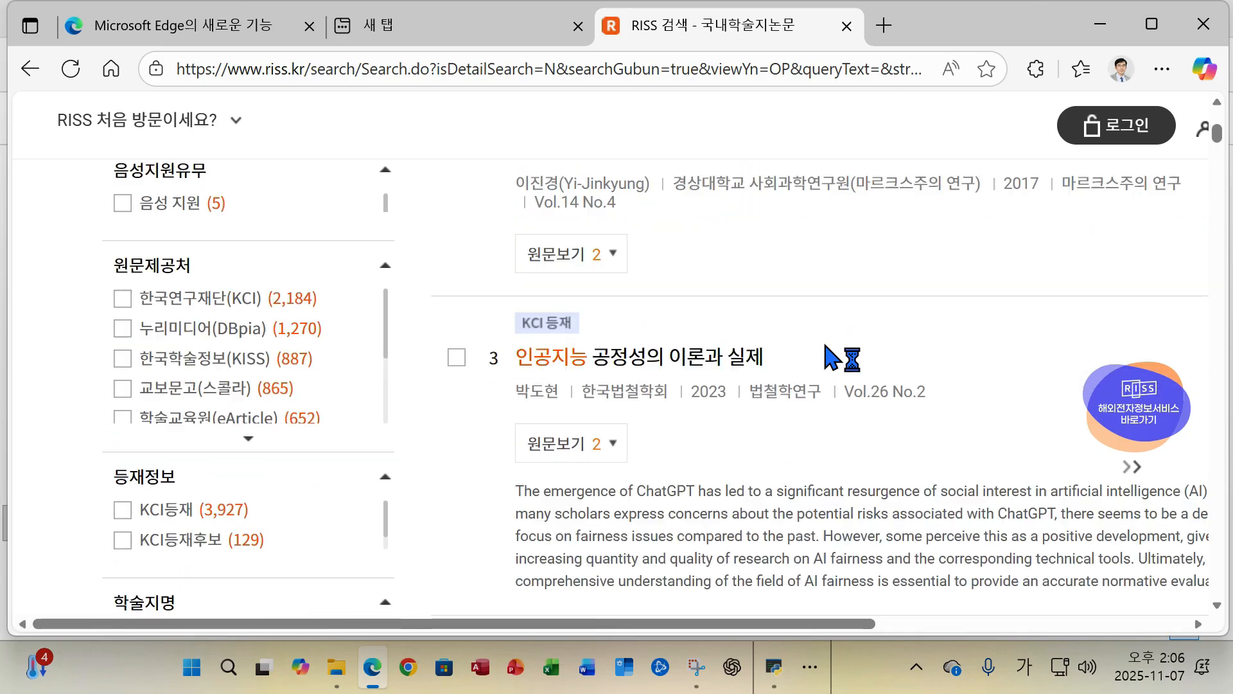
scroll(828, 356, "down", 20)
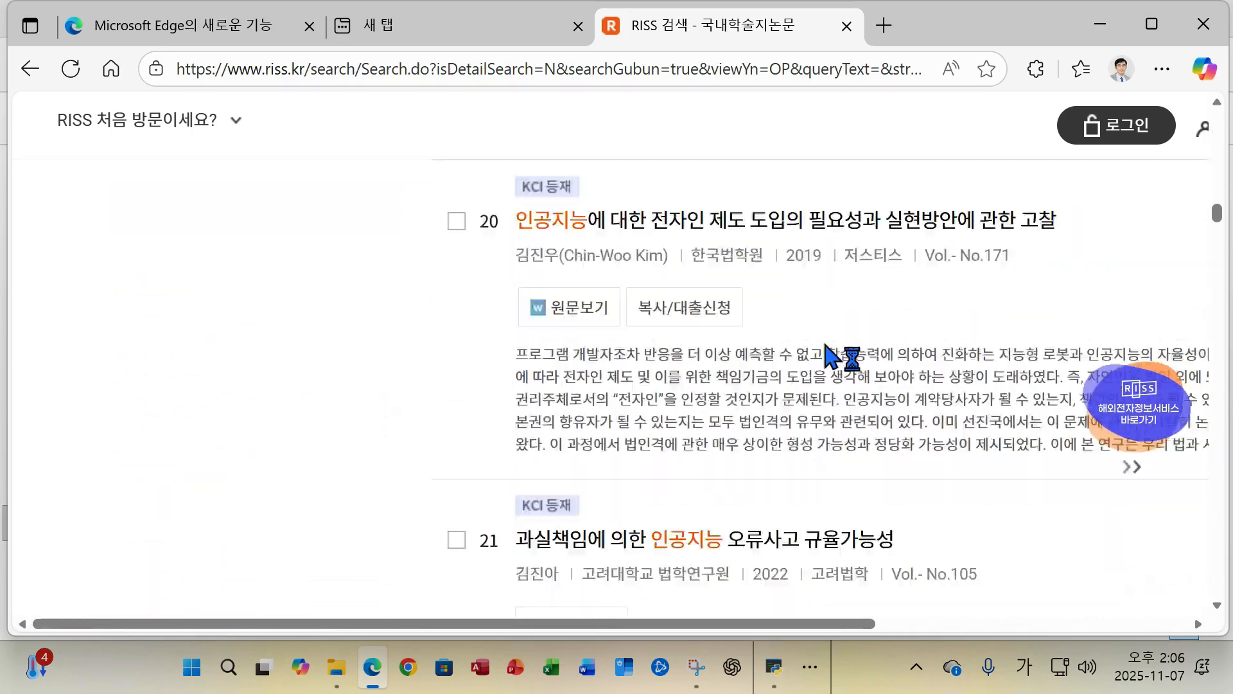
scroll(828, 356, "down", 20)
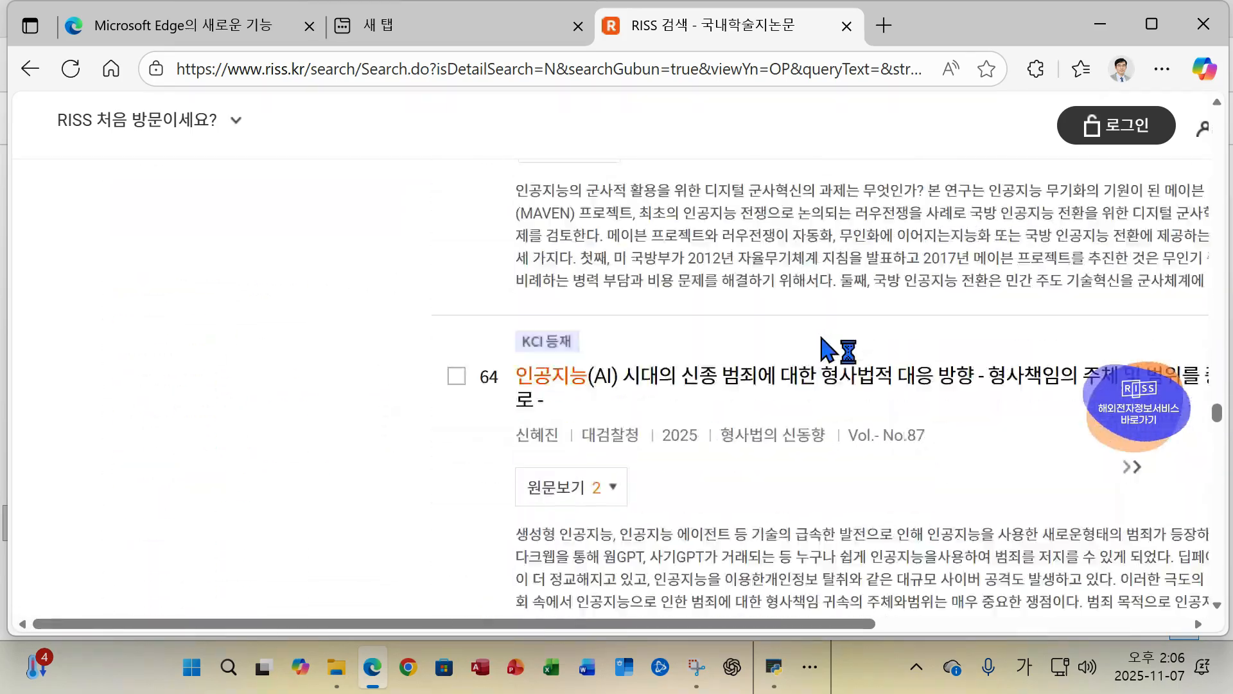
scroll(822, 350, "down", 20)
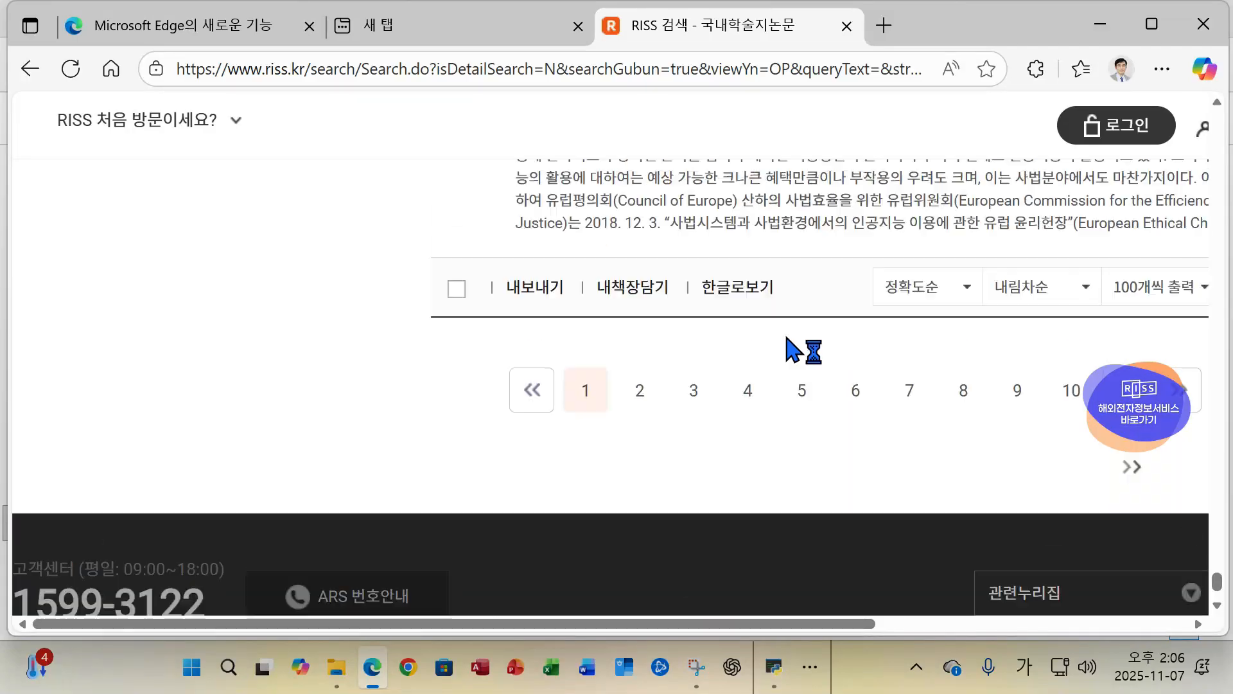
scroll(617, 408, "up", 20)
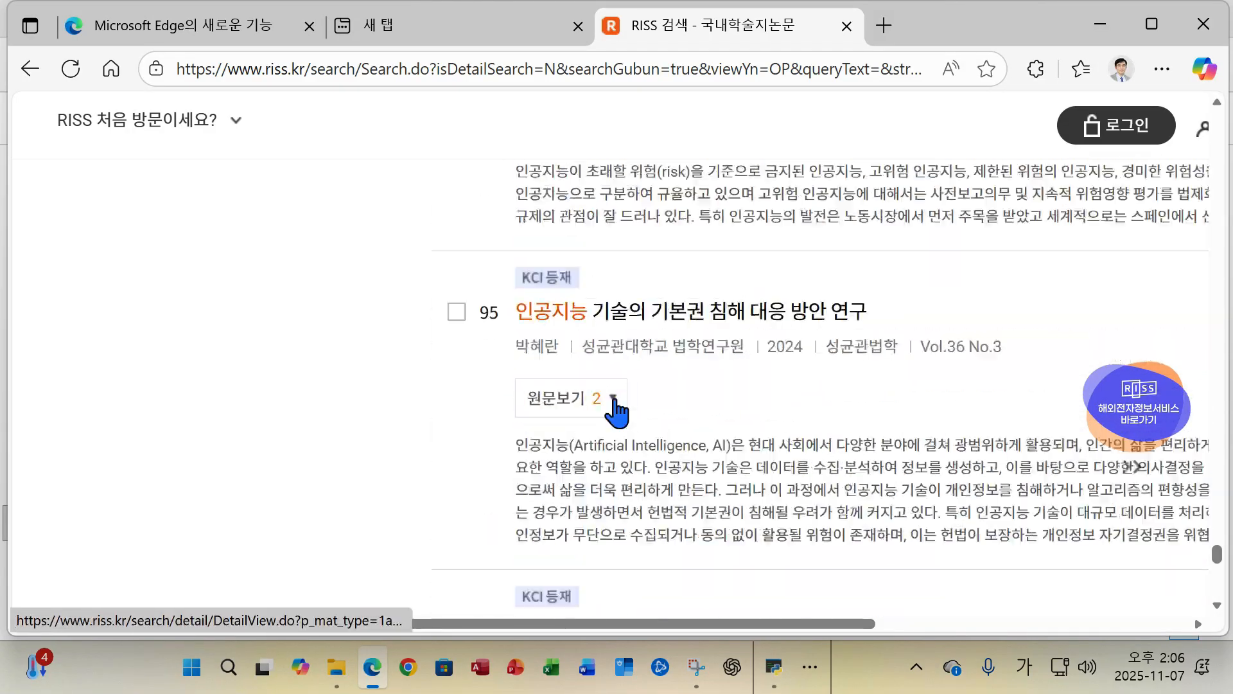
scroll(615, 403, "up", 20)
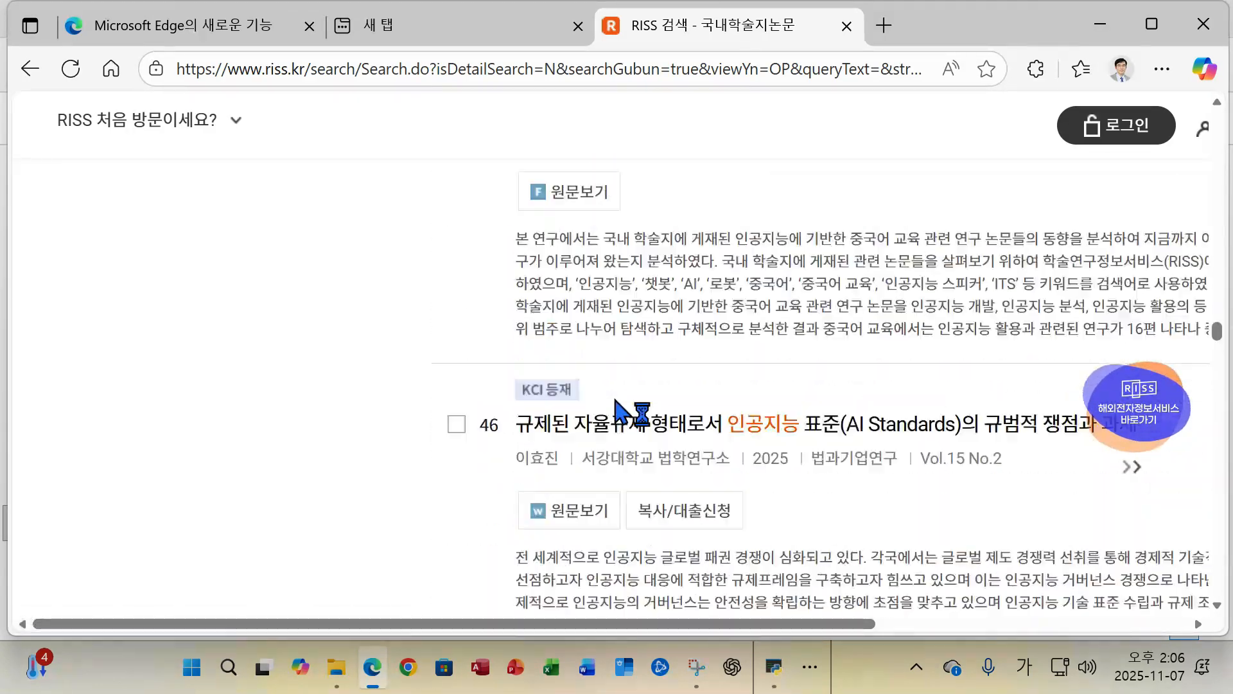
scroll(615, 403, "up", 20)
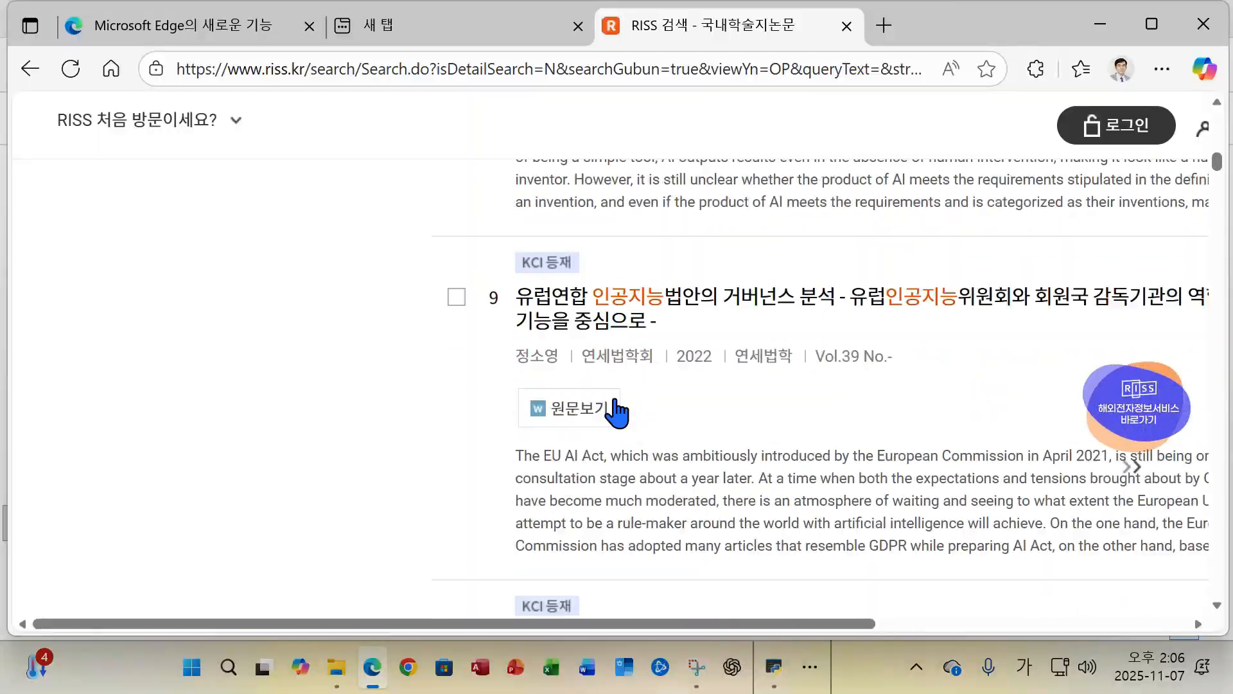
scroll(615, 405, "up", 20)
Select all articles on the page and export them as Excel저장 with 상세정보 and 가로 as the 데이터표시양식.
scroll(604, 391, "down", 4)
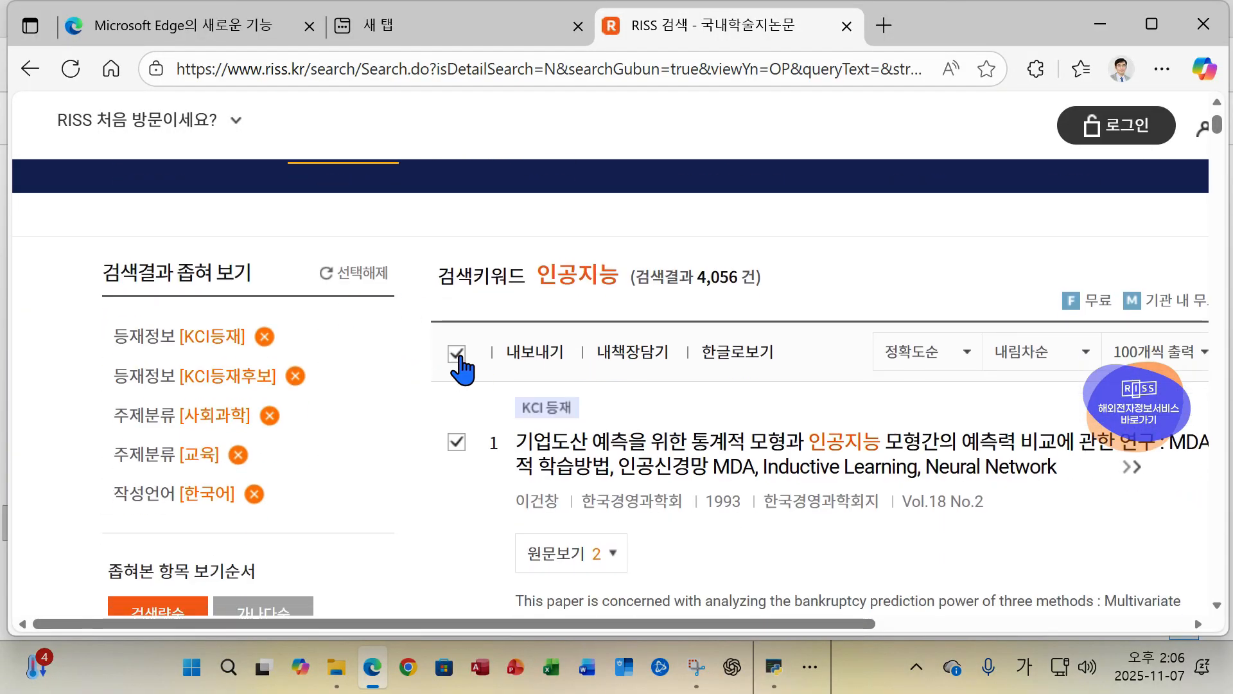
left_click(547, 347)
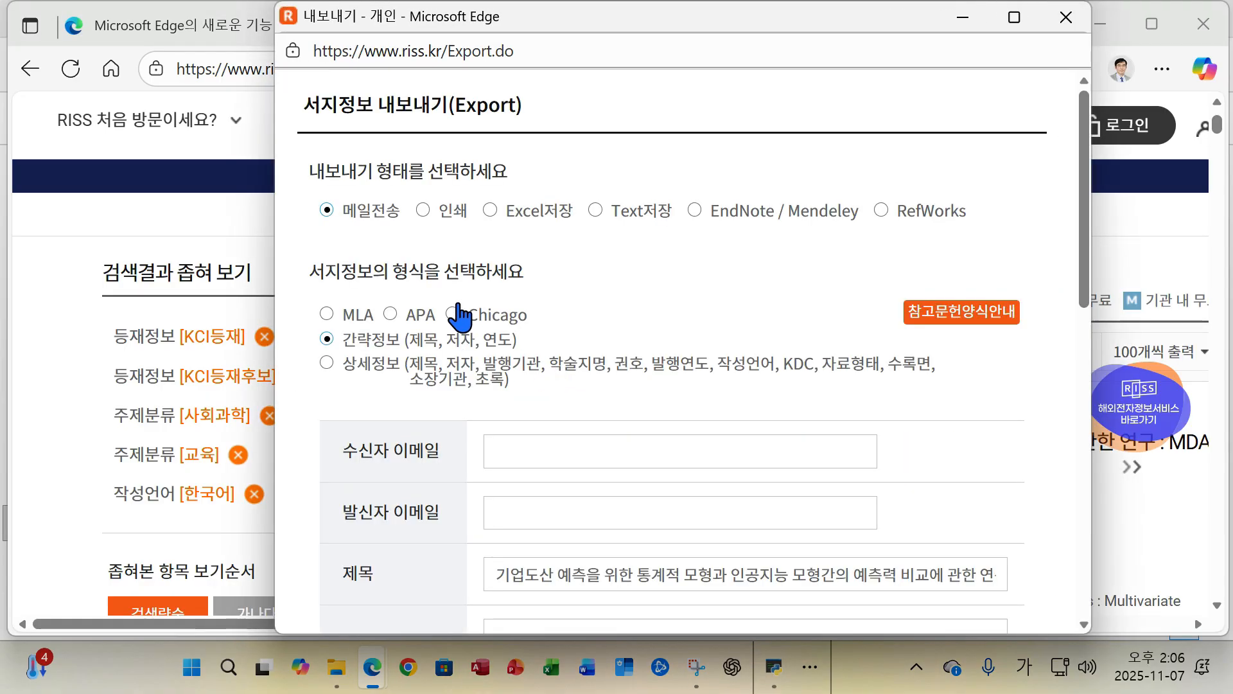
left_click(491, 211)
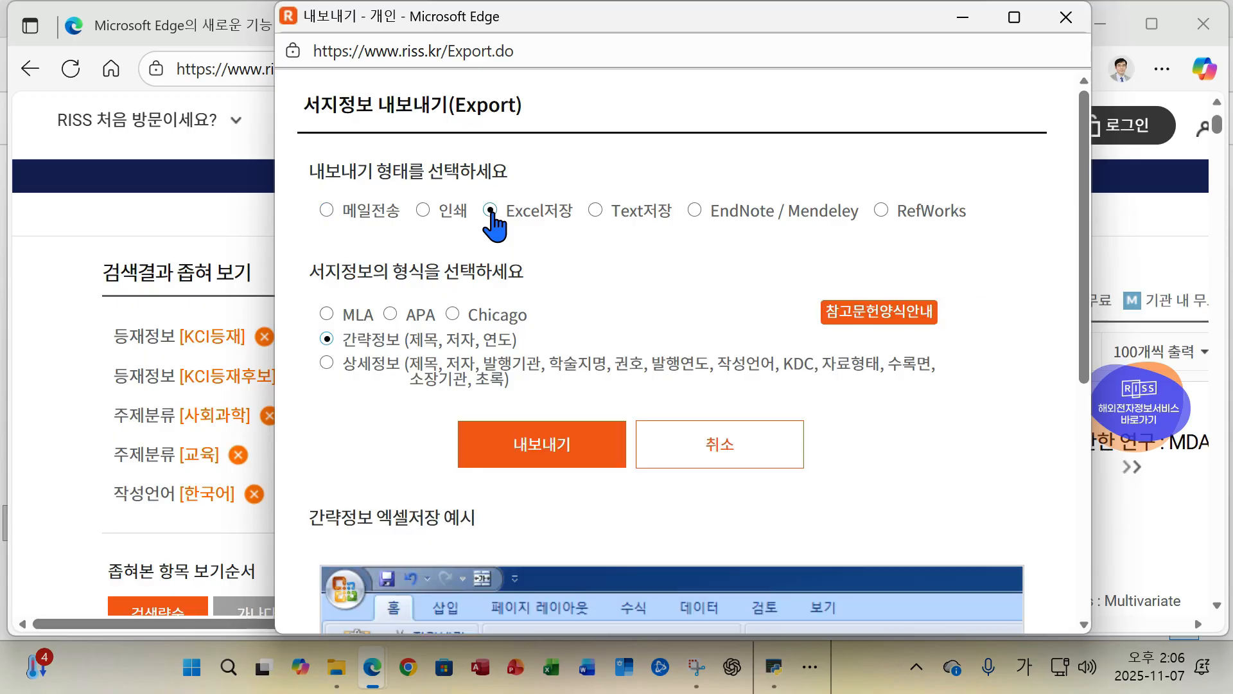
left_click(327, 363)
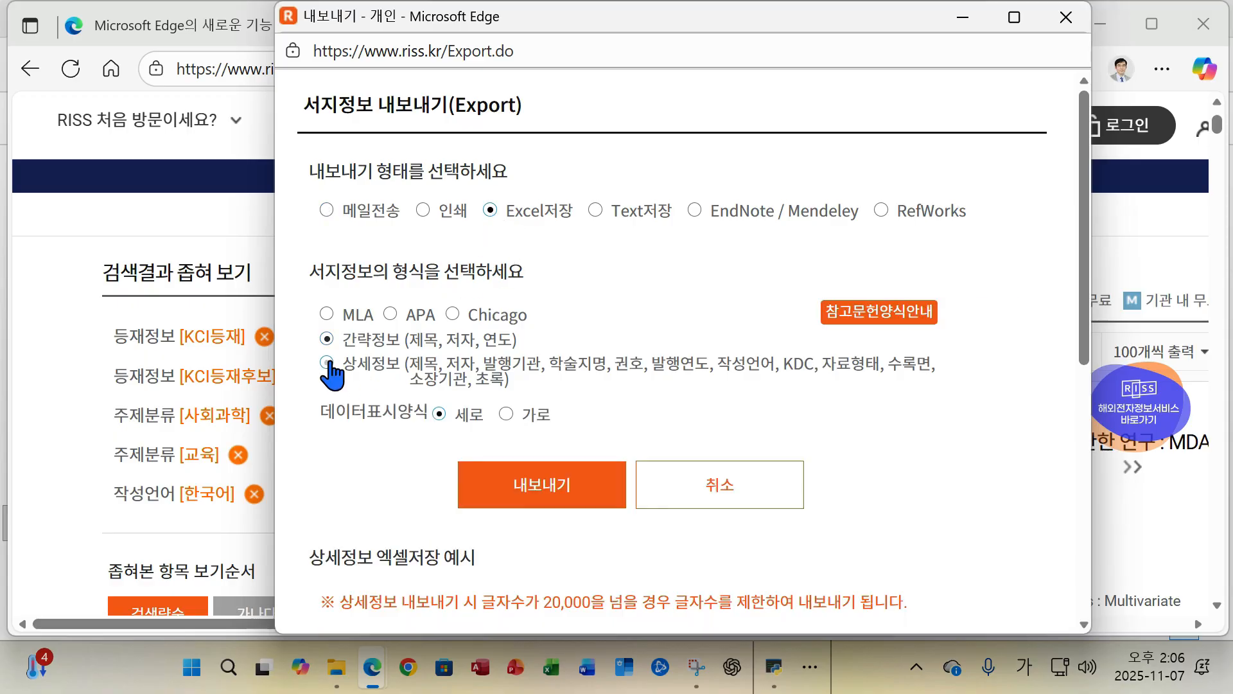
scroll(549, 334, "down", 2)
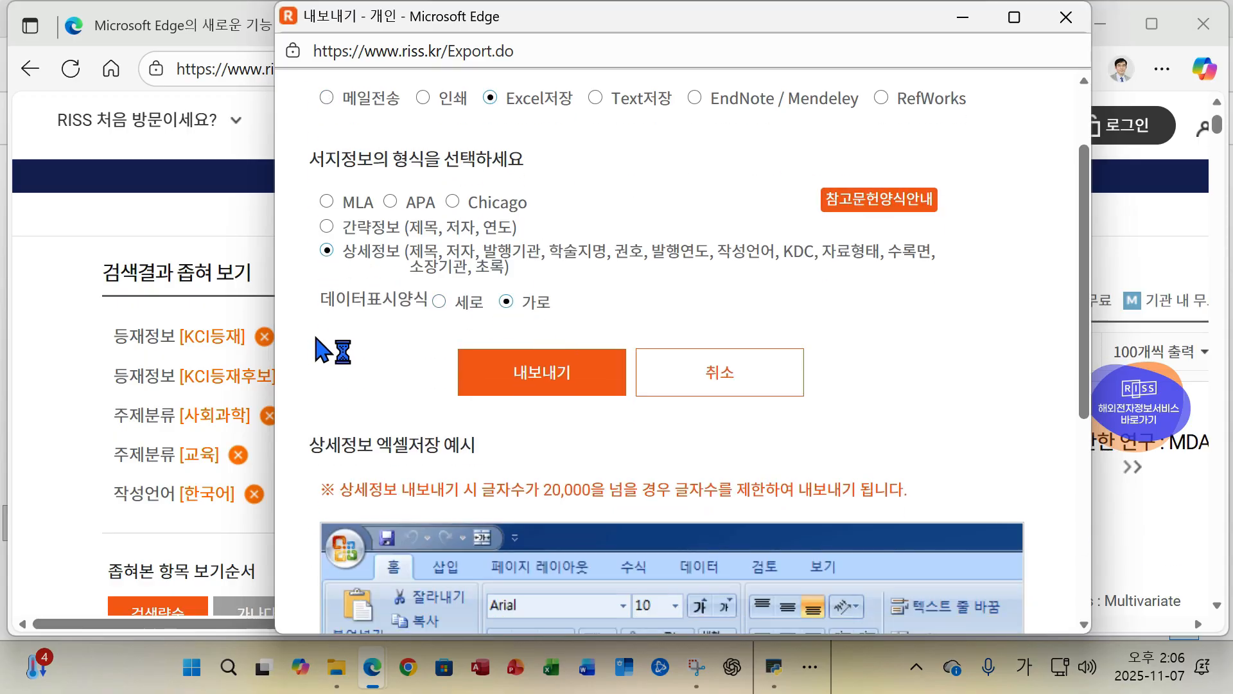
scroll(366, 347, "down", 5)
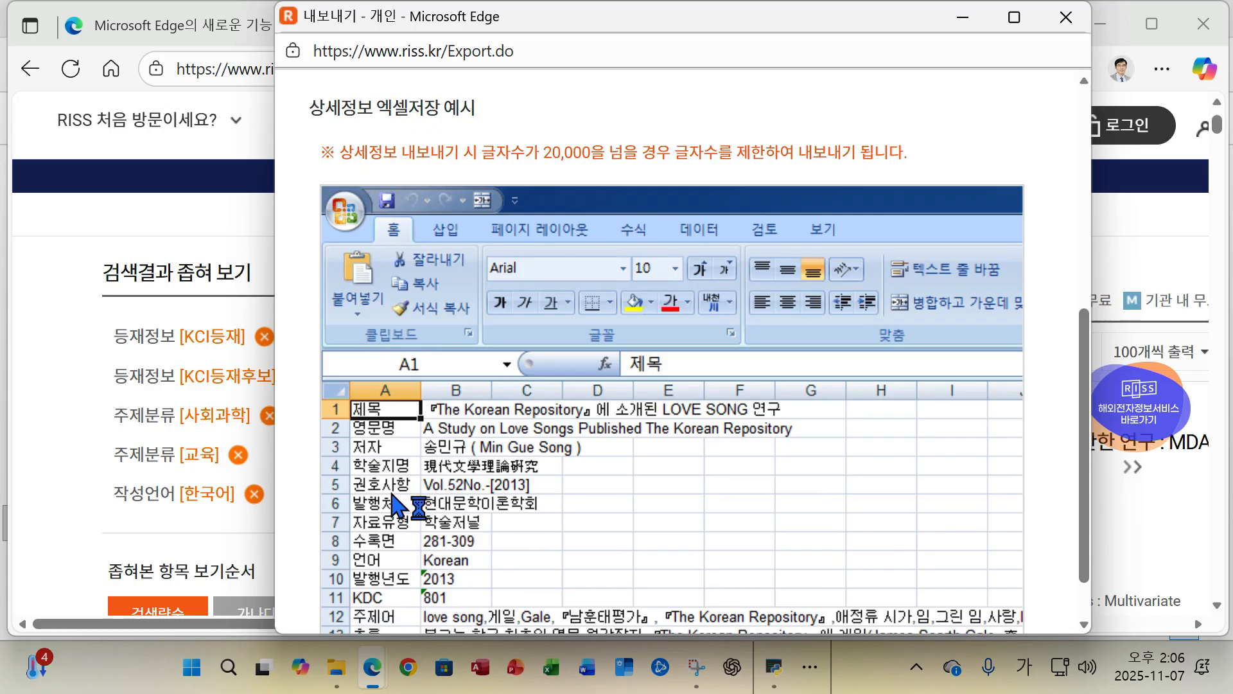
scroll(450, 481, "up", 5)
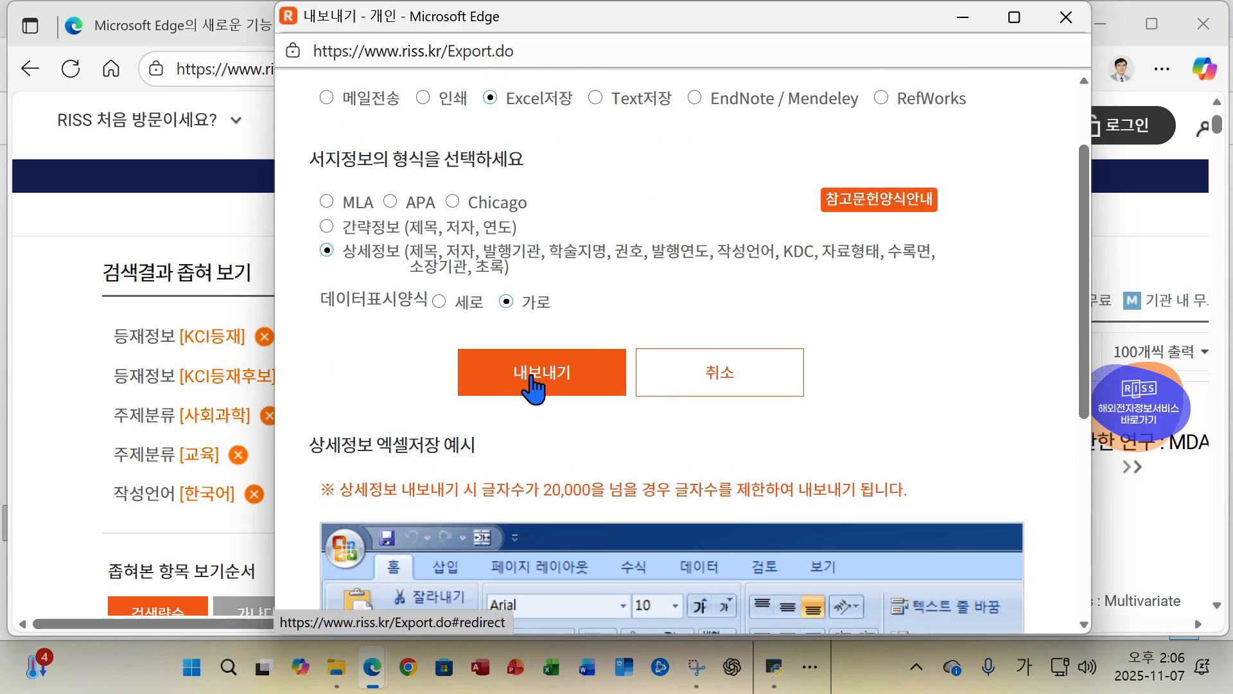
left_click(534, 385)
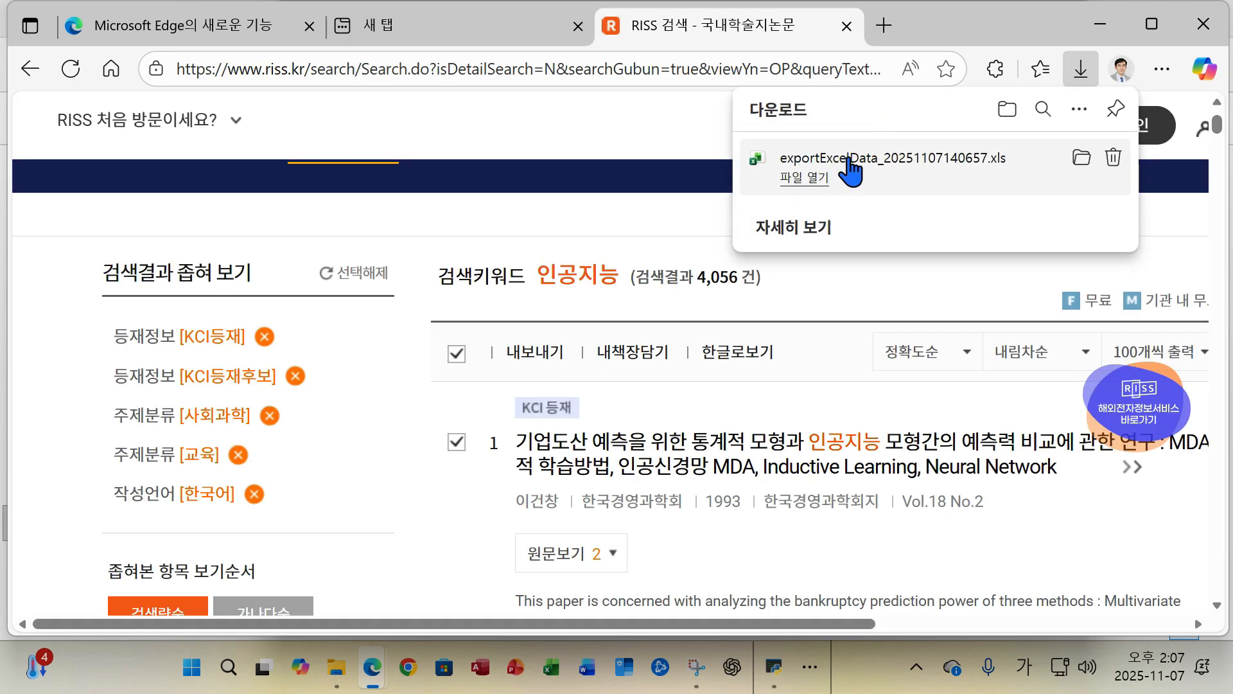
Open the exported workbook from the download folder and examine its header columns, including 학술지명, 국문 초록 and 주제어.
left_click(1085, 161)
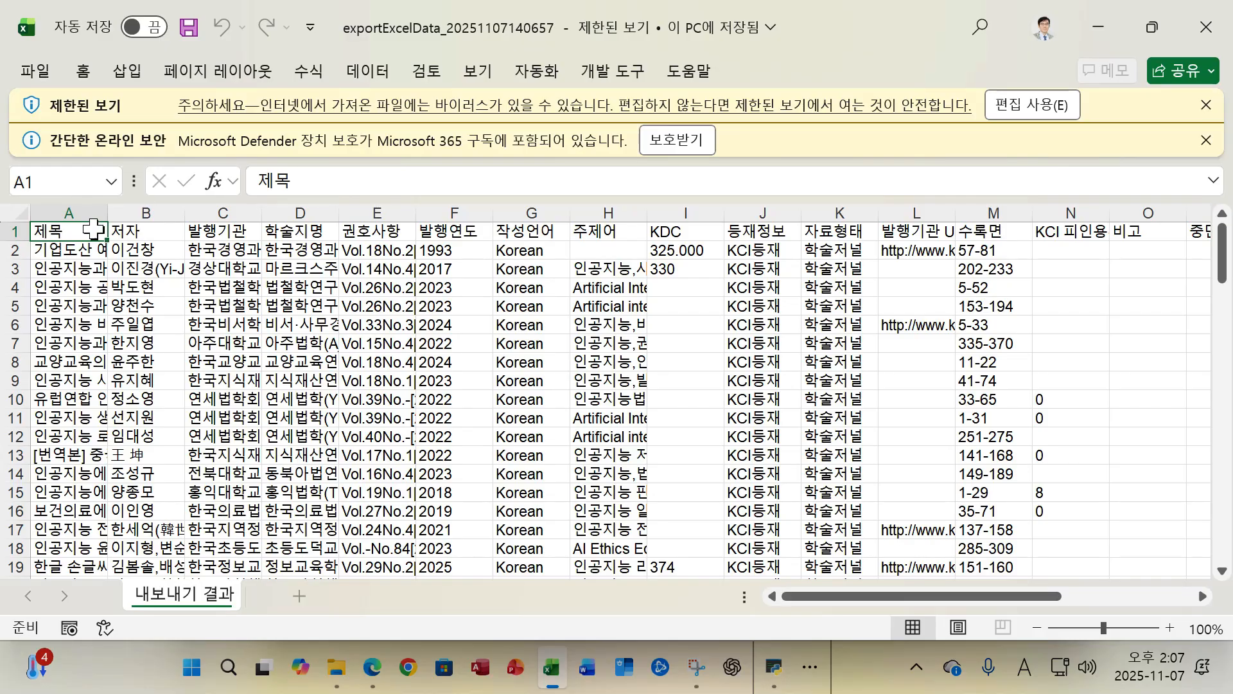
left_click(155, 230)
left_click(210, 232)
left_click(310, 231)
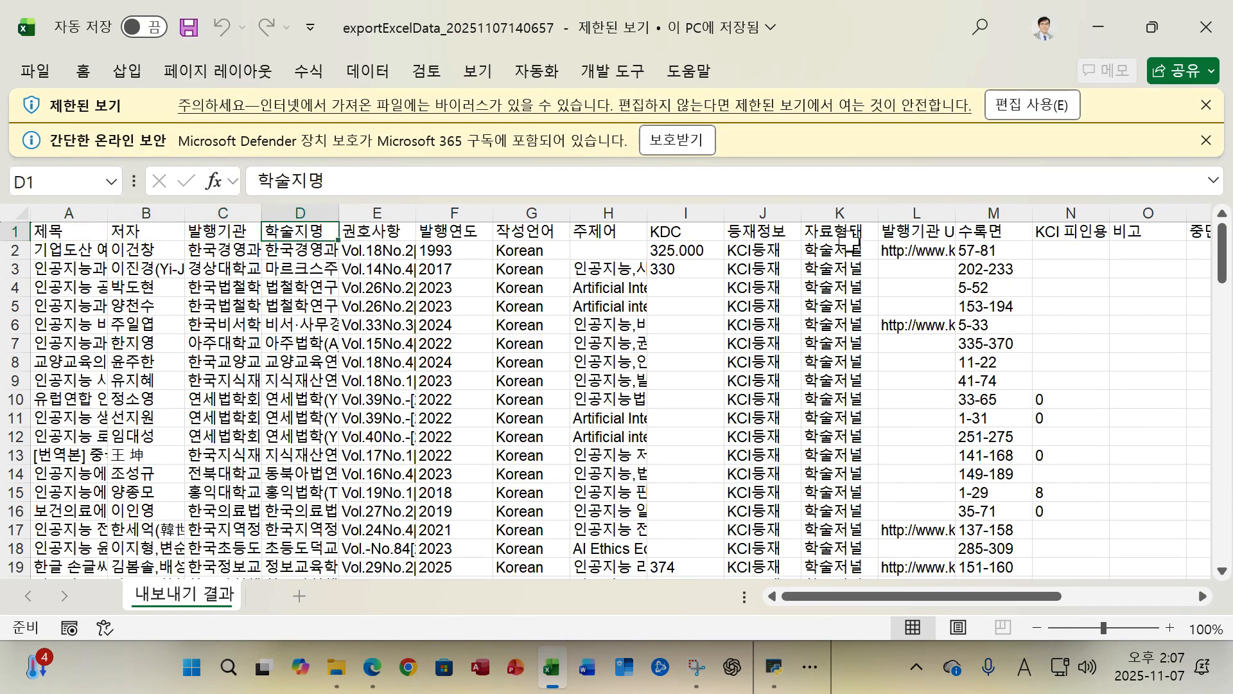
left_click_drag(952, 603, 1134, 604)
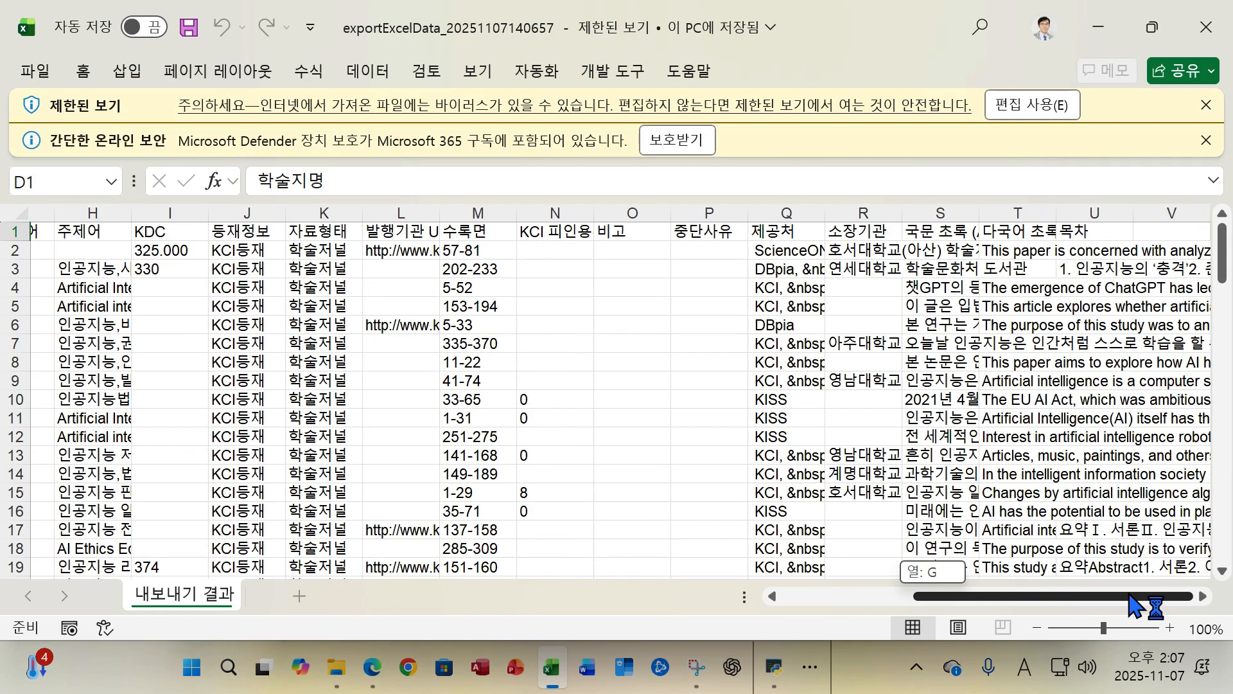
left_click(1023, 229)
left_click(924, 231)
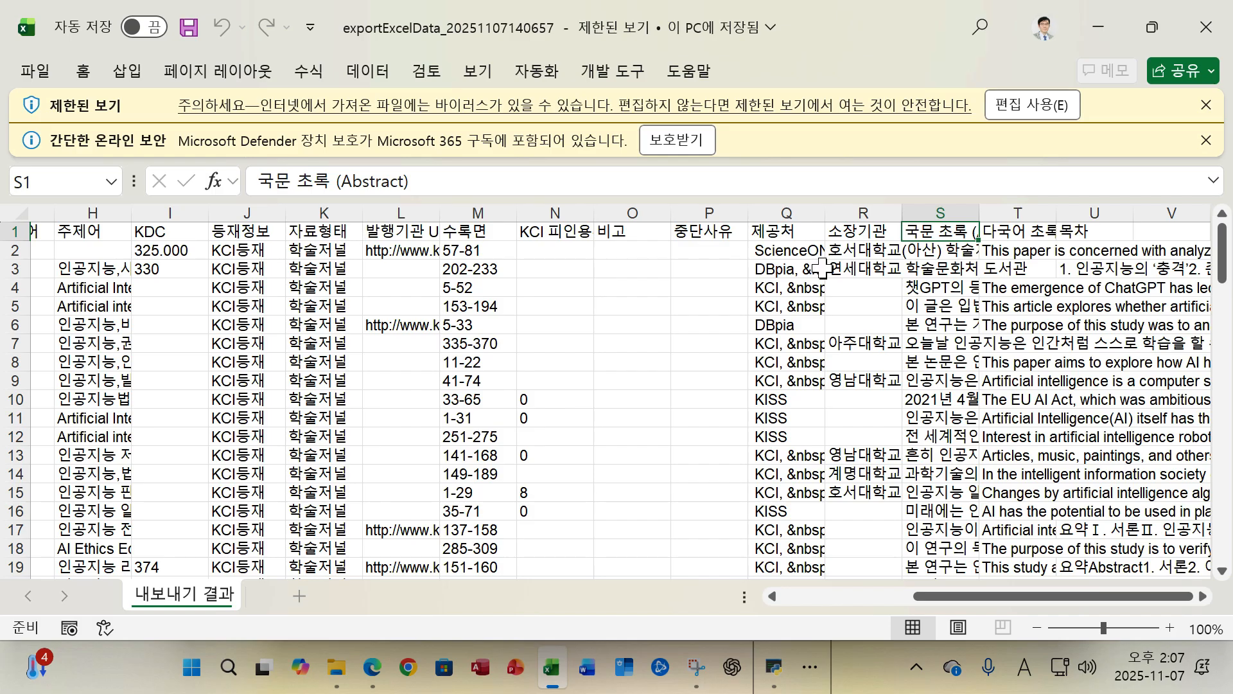
left_click_drag(1027, 596, 835, 607)
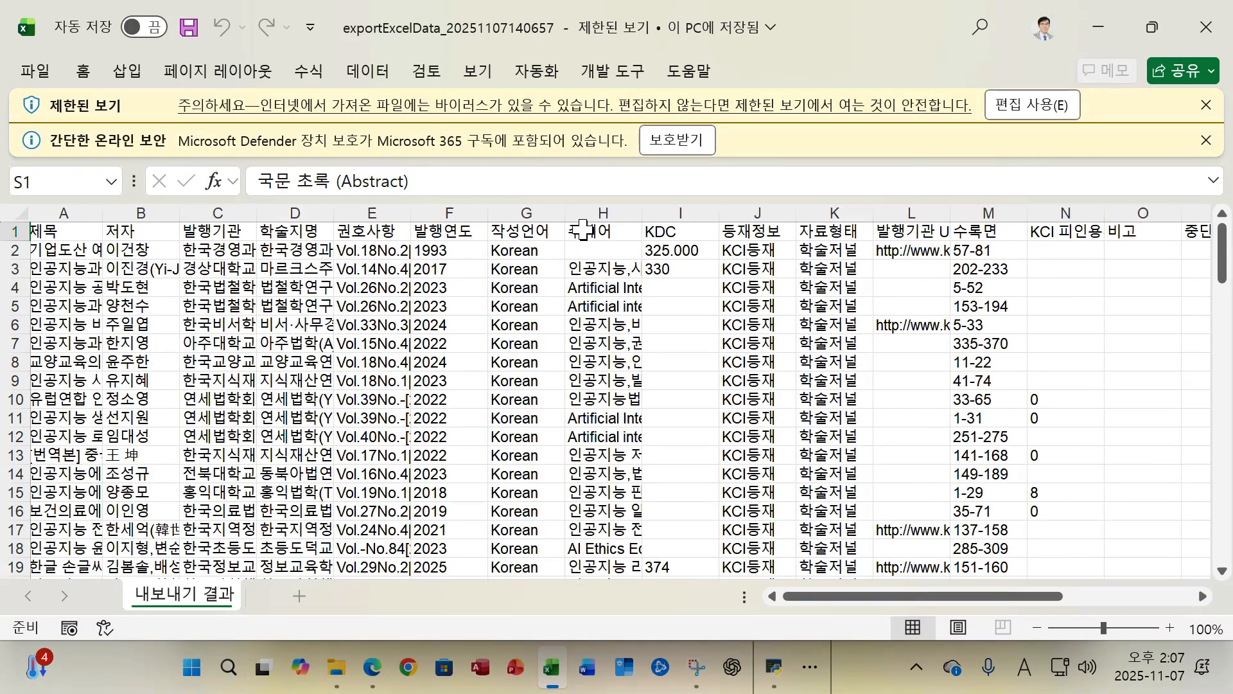
left_click(586, 230)
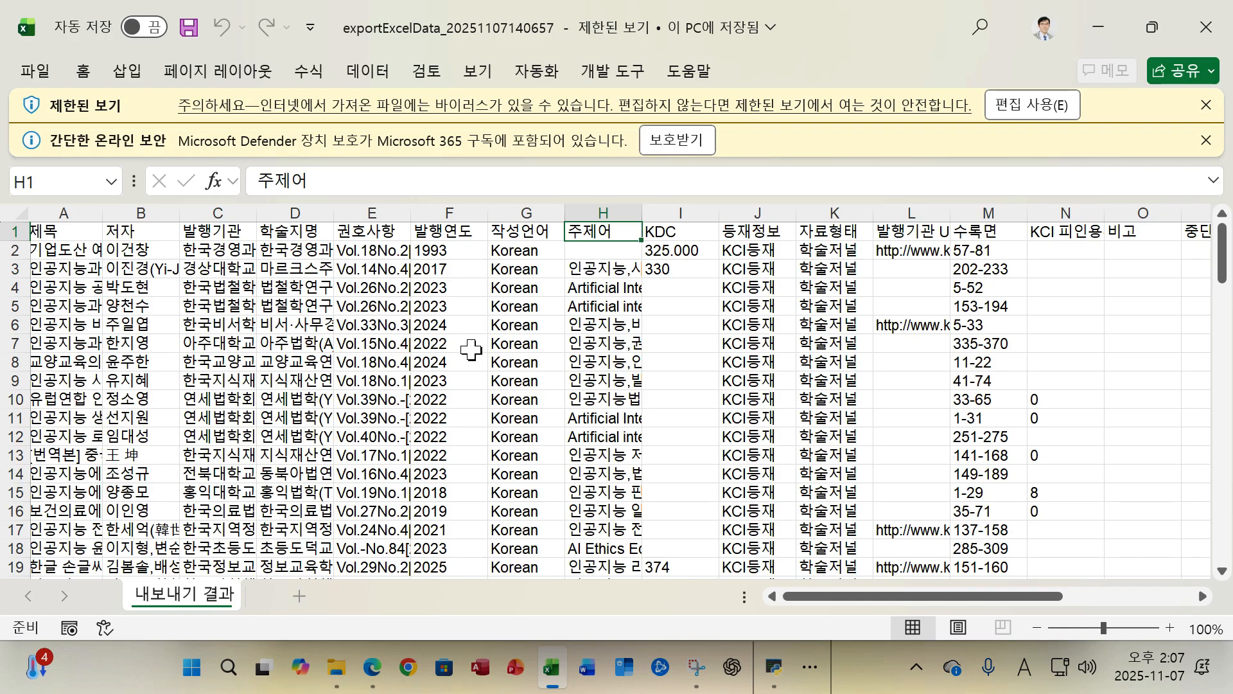
Check the exported article rows down to the last one, then close the workbook and the download folder.
scroll(470, 350, "down", 12)
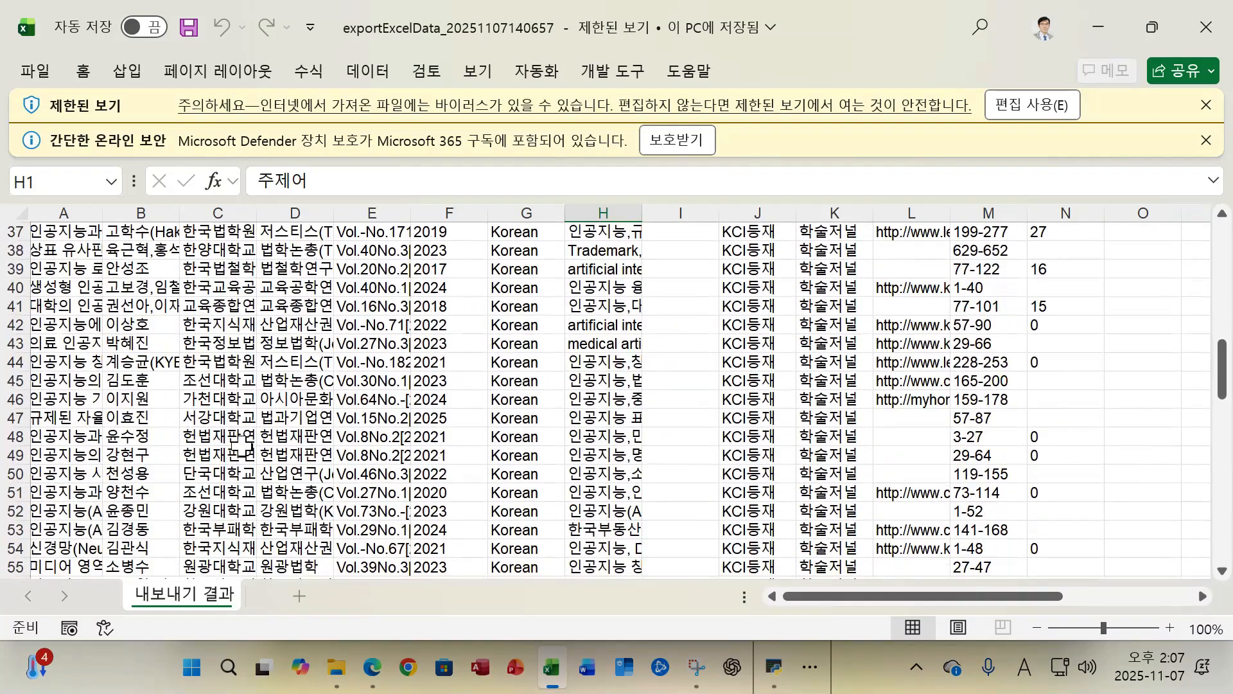
scroll(243, 445, "down", 19)
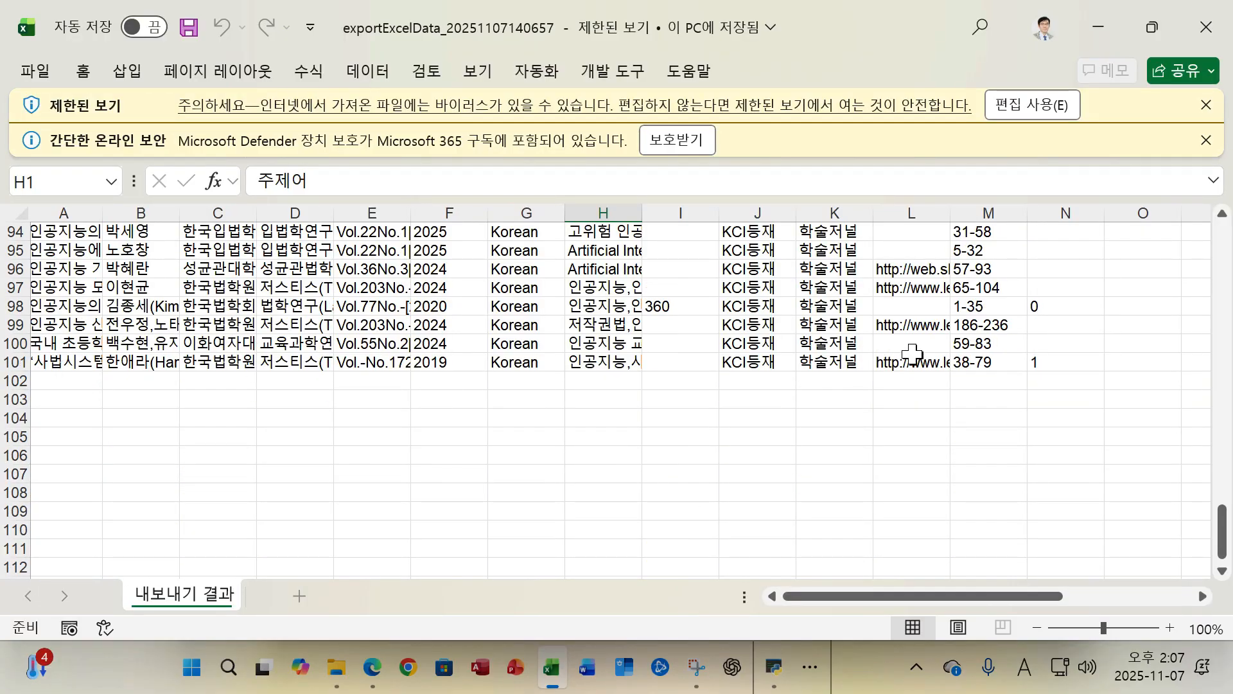
left_click(1206, 29)
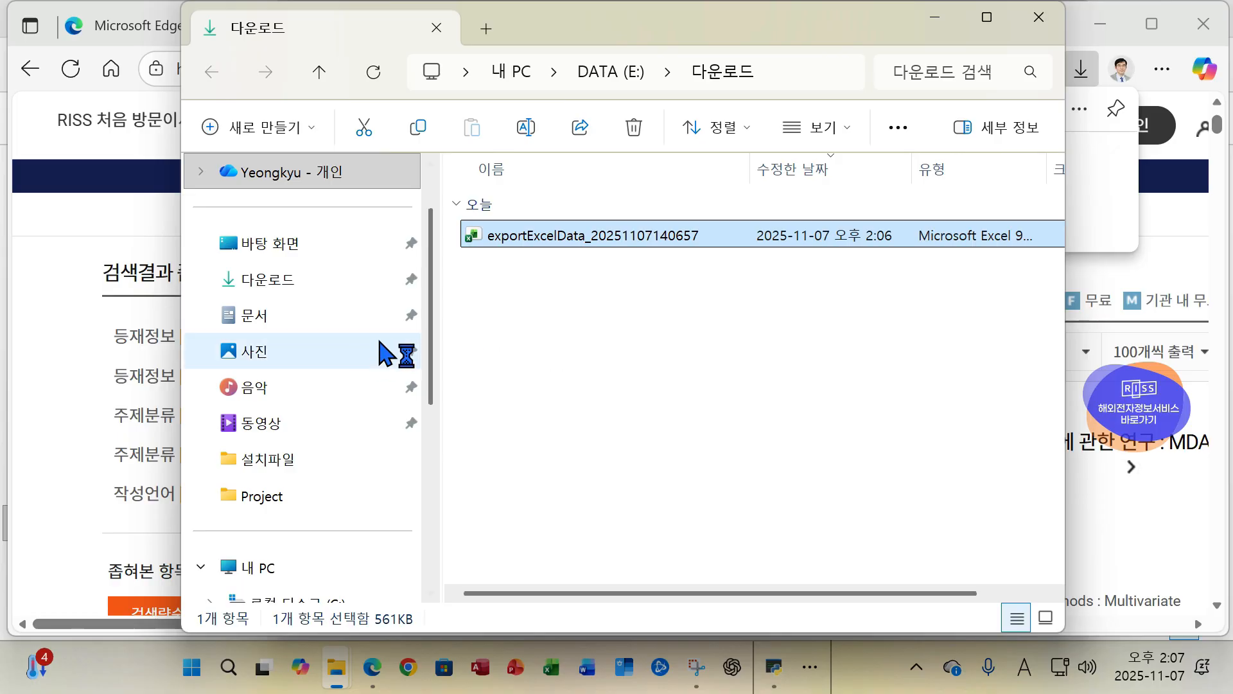
left_click(1039, 18)
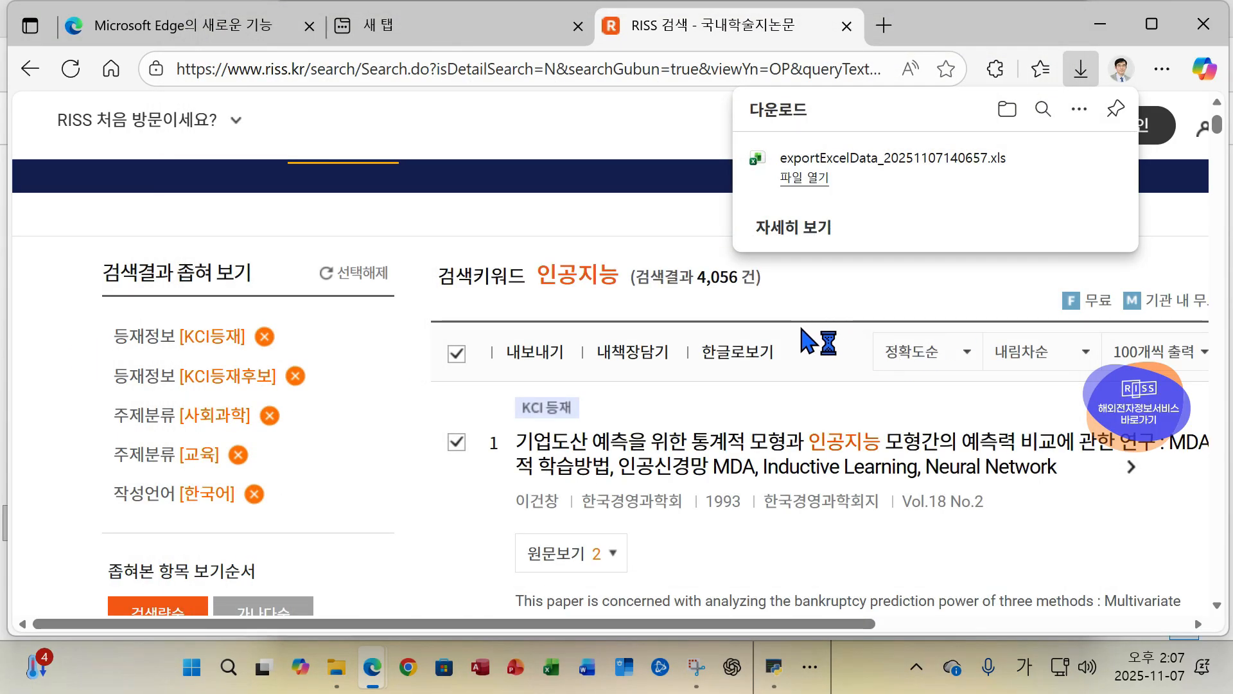
Dismiss the download list and open the second page of the filtered article results.
left_click(828, 313)
scroll(827, 347, "down", 20)
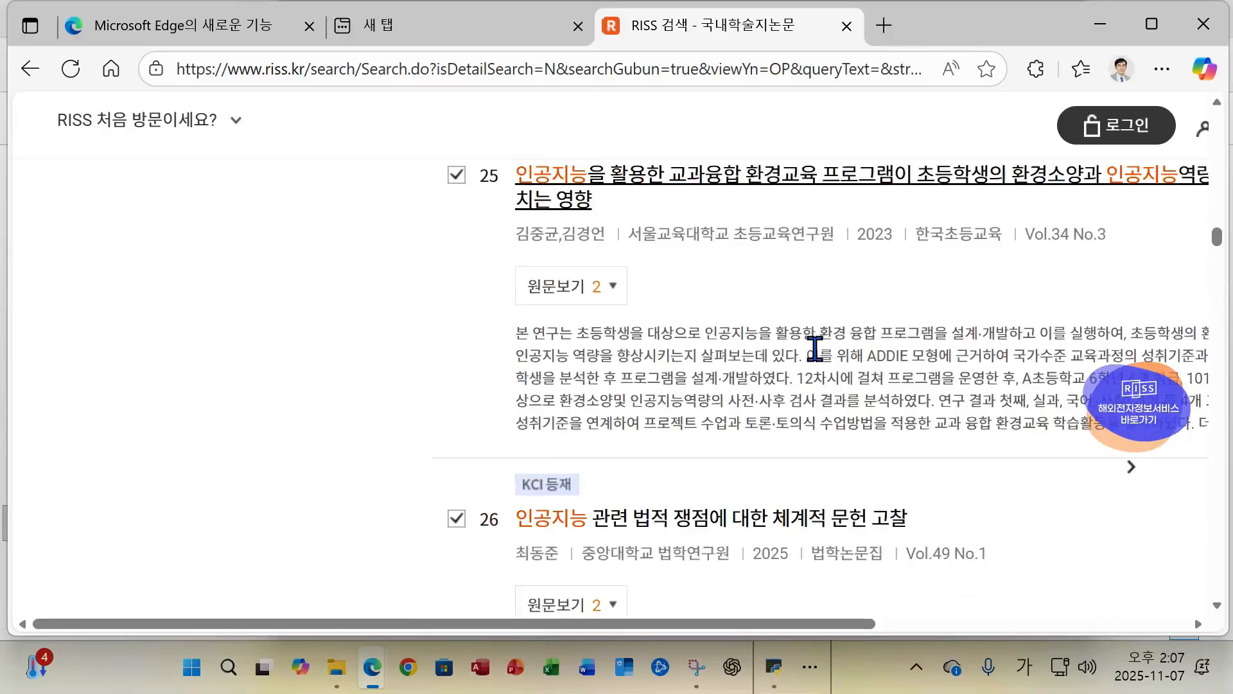
scroll(815, 349, "down", 20)
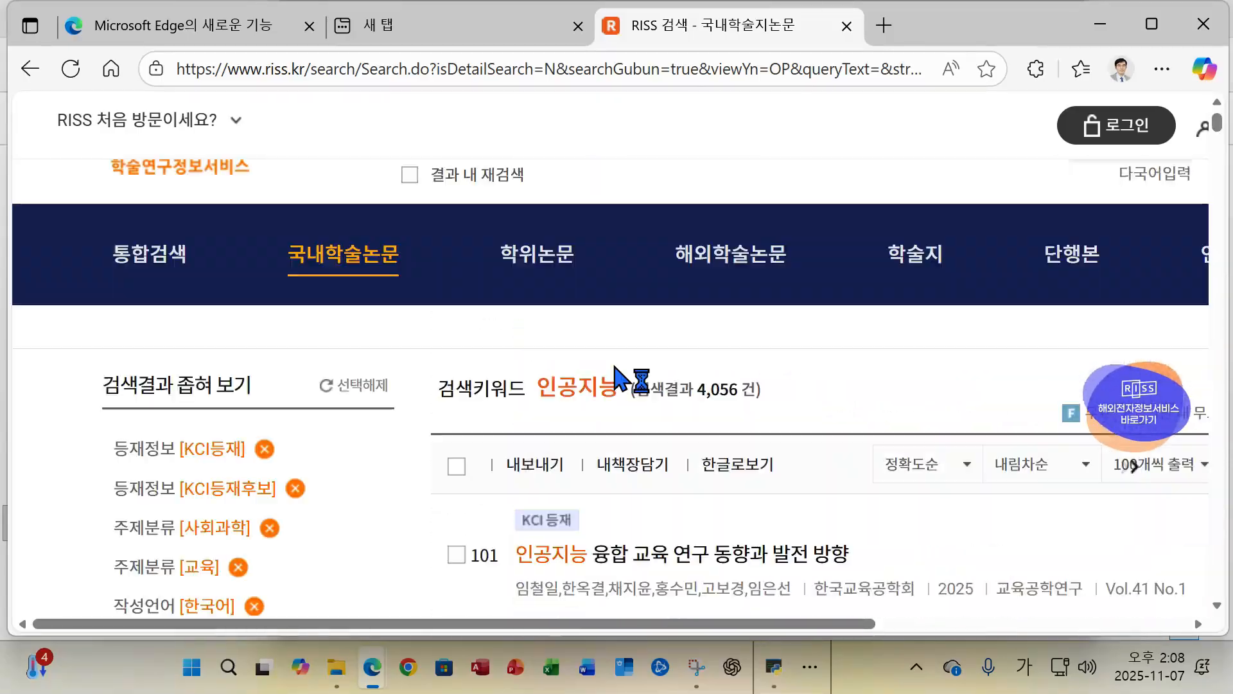
Select all articles on the second results page and export them as Excel저장 with 상세정보 and 가로 as the 데이터표시양식.
scroll(613, 366, "down", 12)
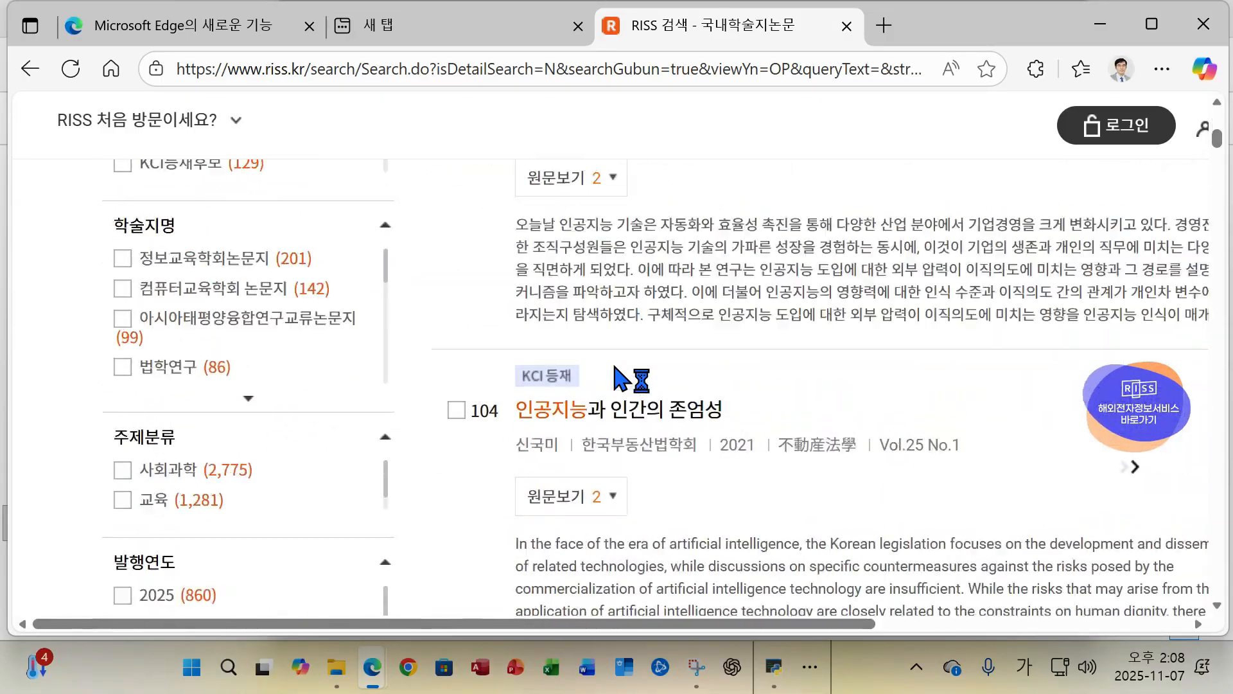
scroll(614, 366, "up", 12)
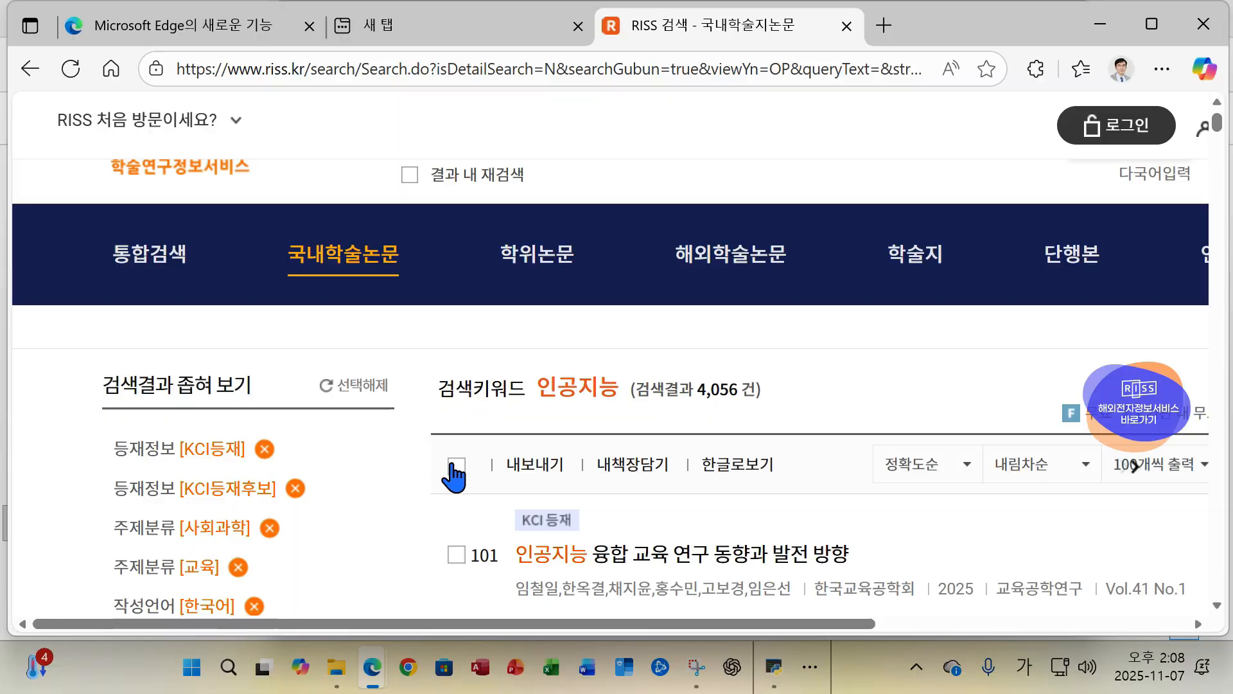
left_click(515, 459)
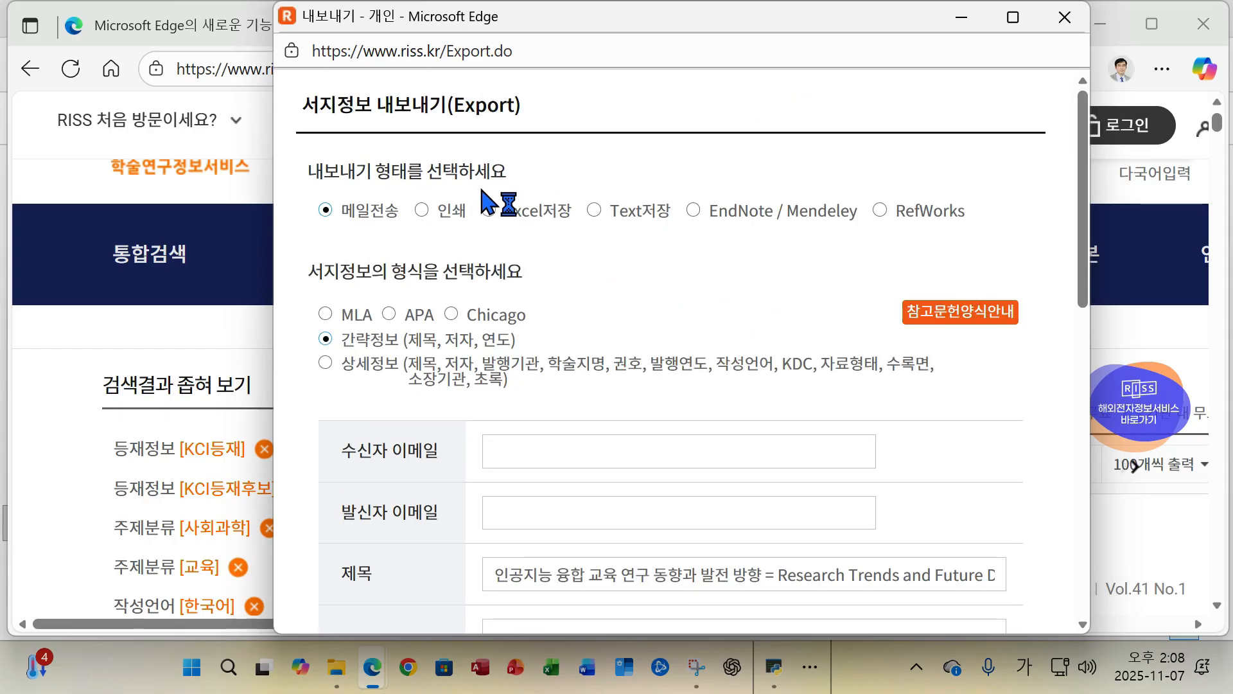
left_click(489, 210)
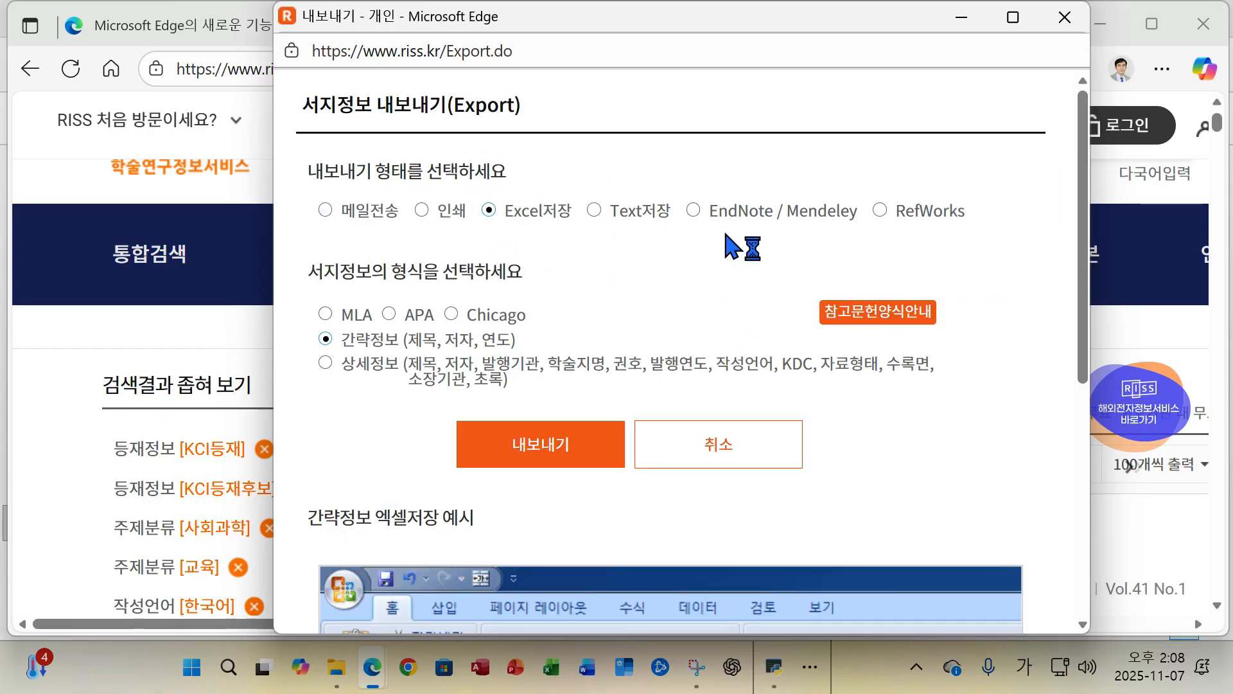
left_click(334, 362)
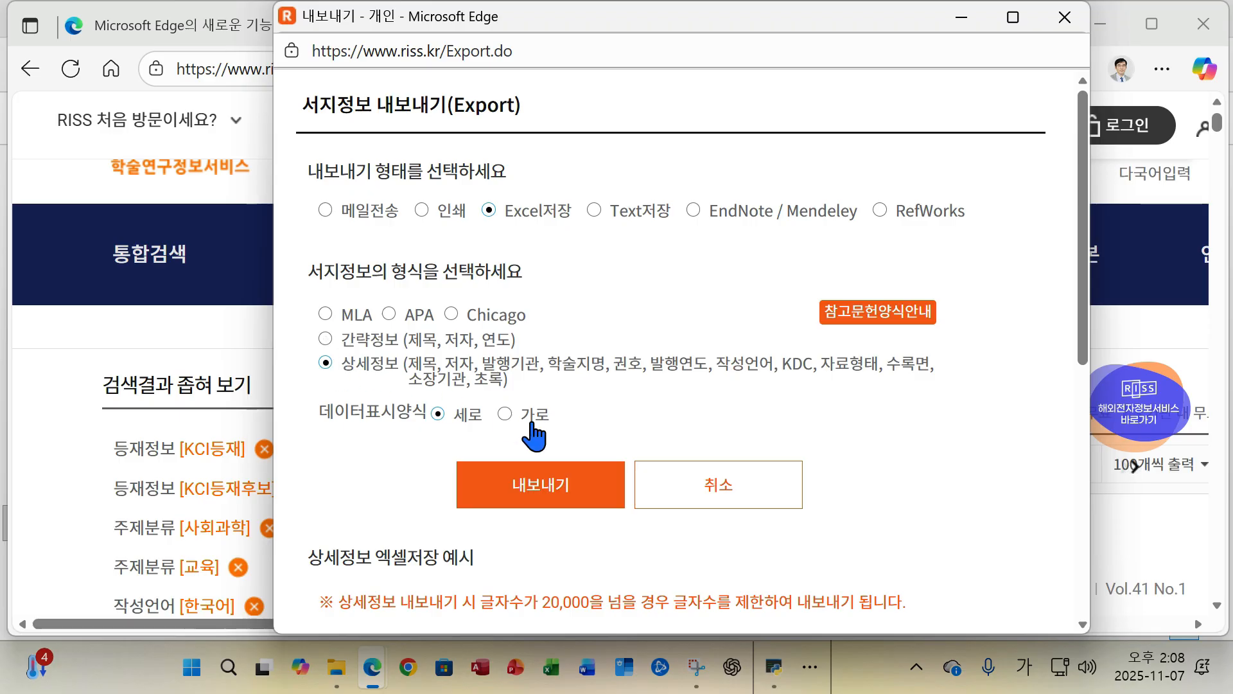
scroll(659, 307, "down", 5)
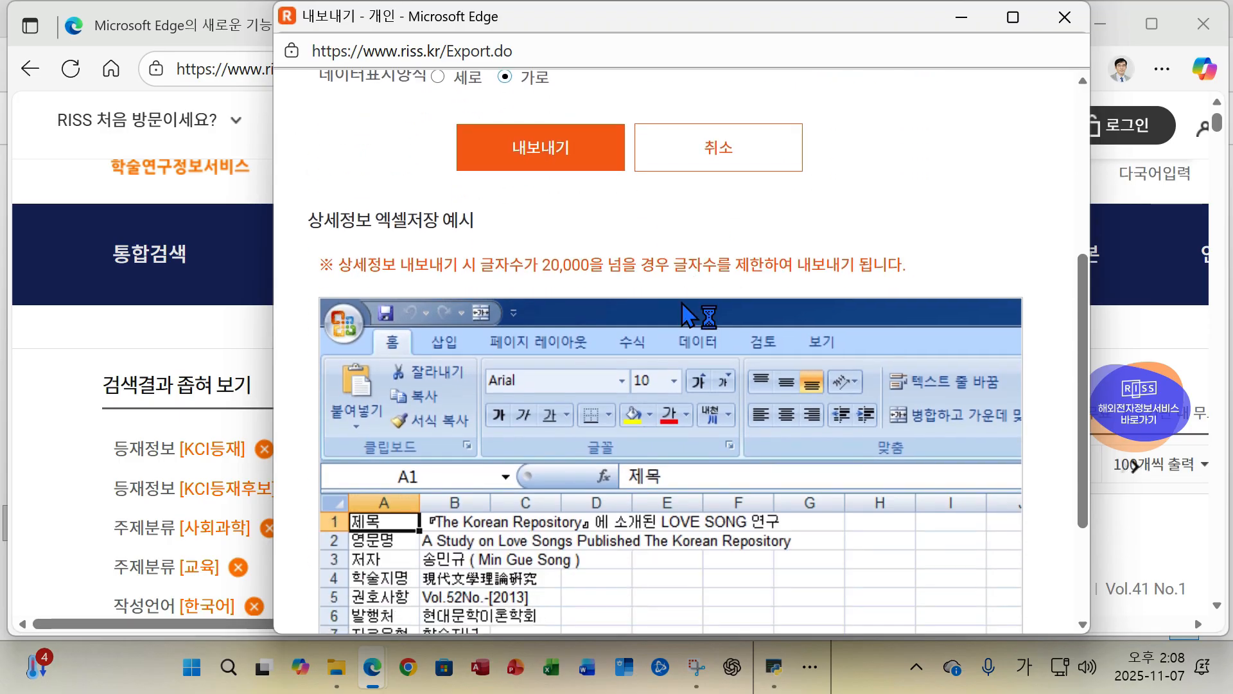
scroll(680, 302, "up", 2)
left_click(517, 262)
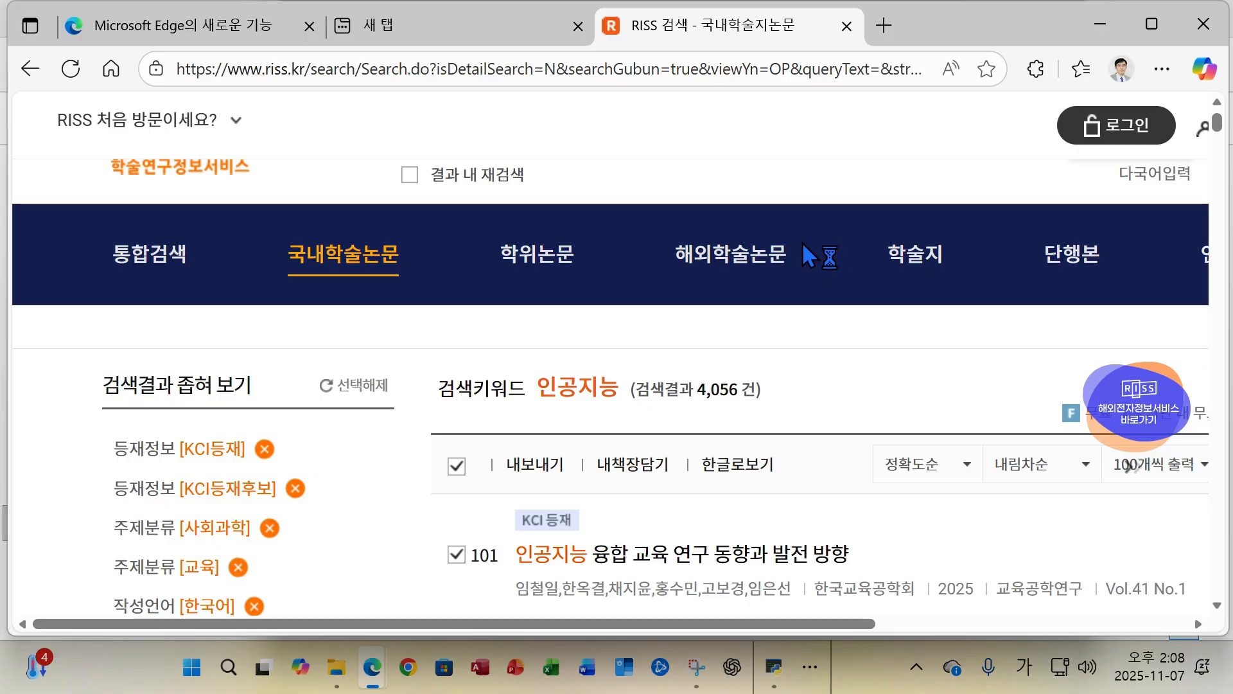
Go to the end of the second results page and open page 3 of the filtered articles.
scroll(810, 244, "down", 12)
scroll(806, 251, "down", 20)
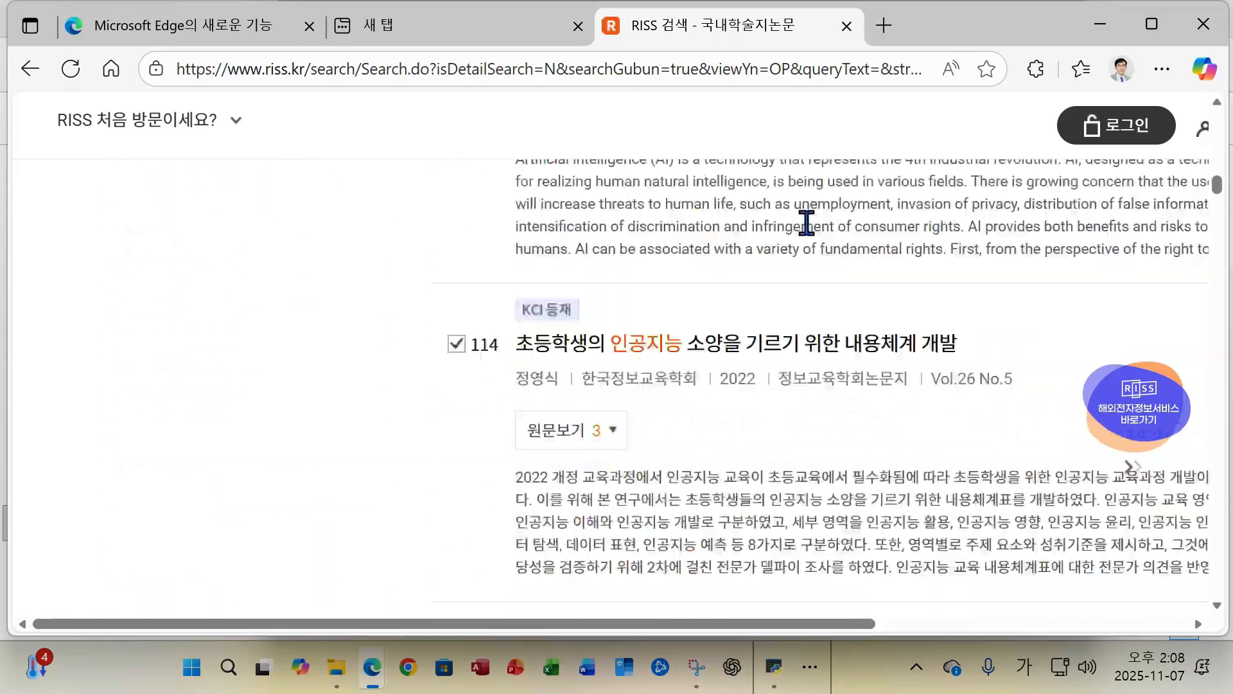
scroll(808, 212, "down", 20)
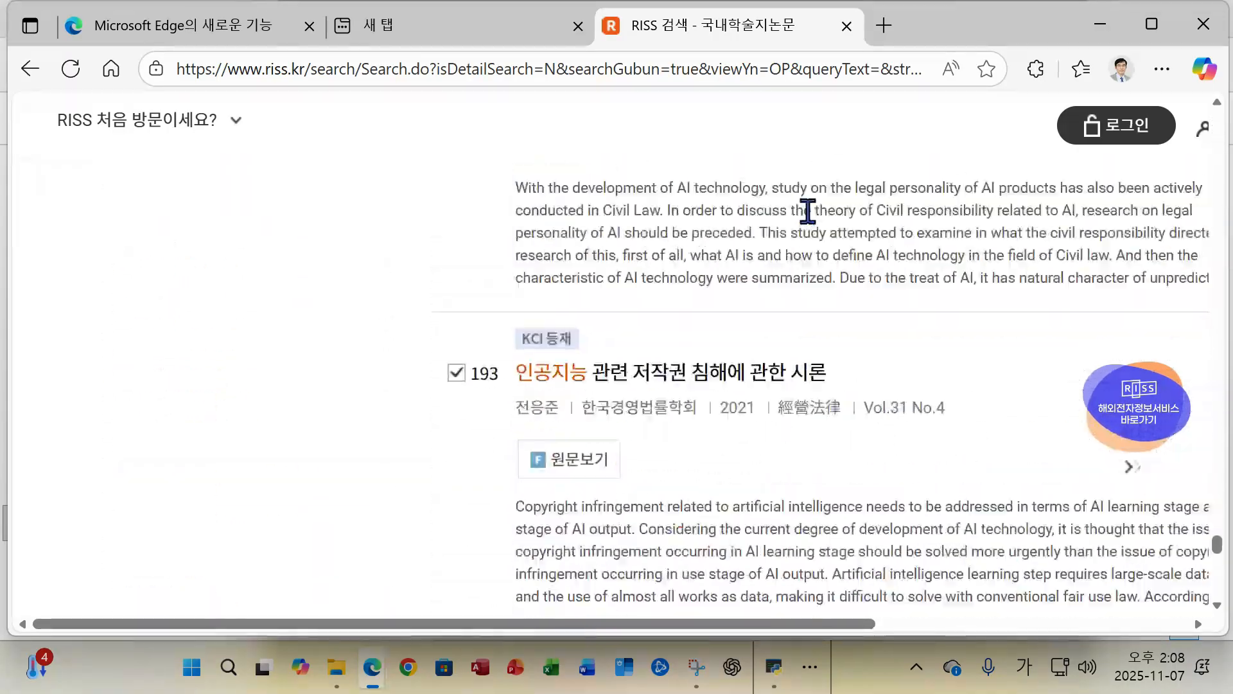
scroll(757, 241, "up", 3)
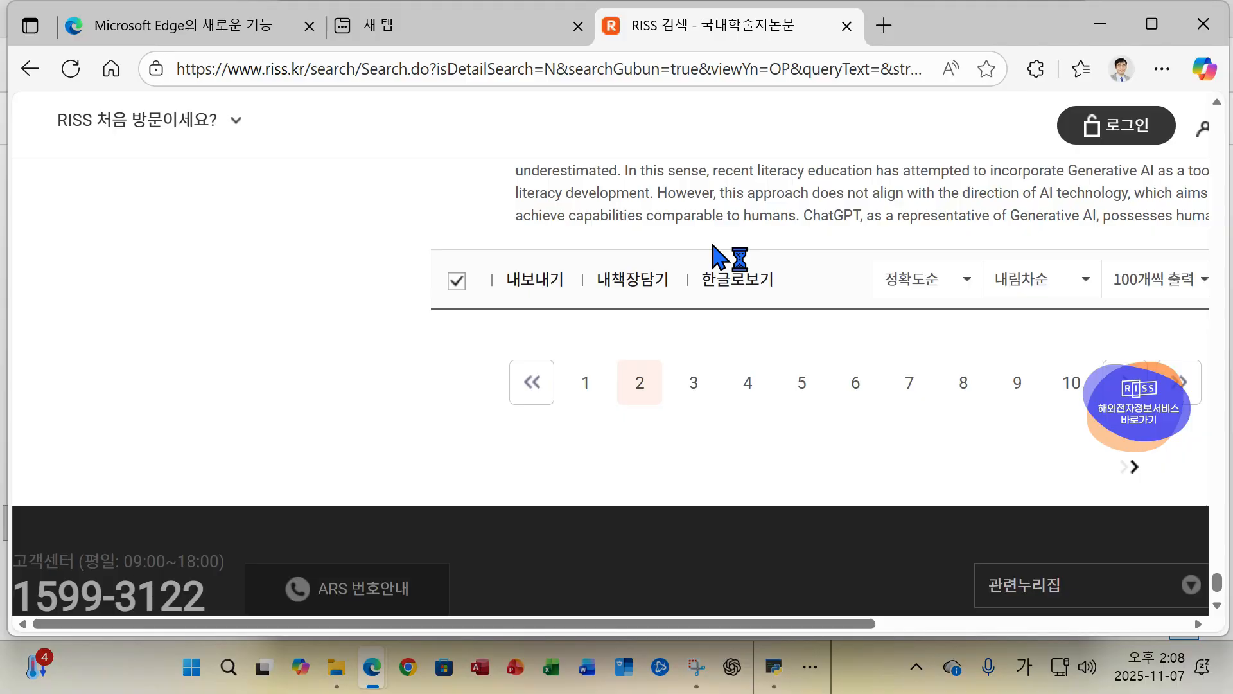
left_click(689, 394)
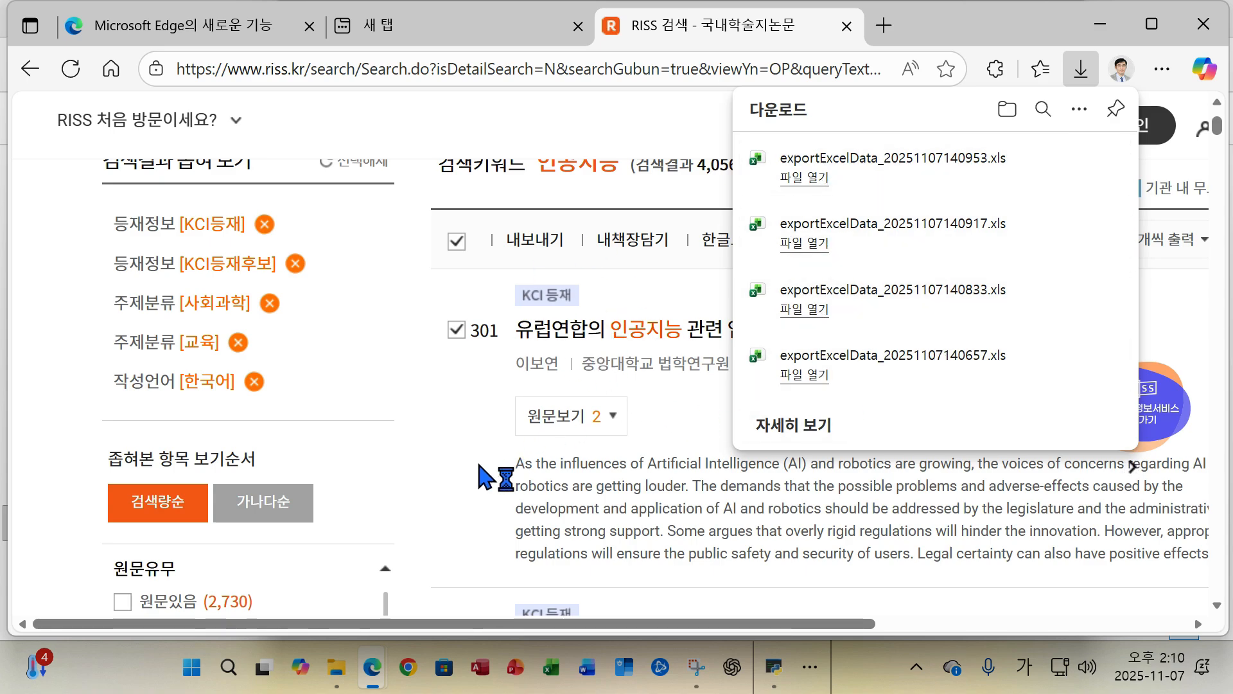
Dismiss the download list and switch the 인공지능 search to the 학위논문 results.
left_click(488, 478)
scroll(722, 345, "down", 5)
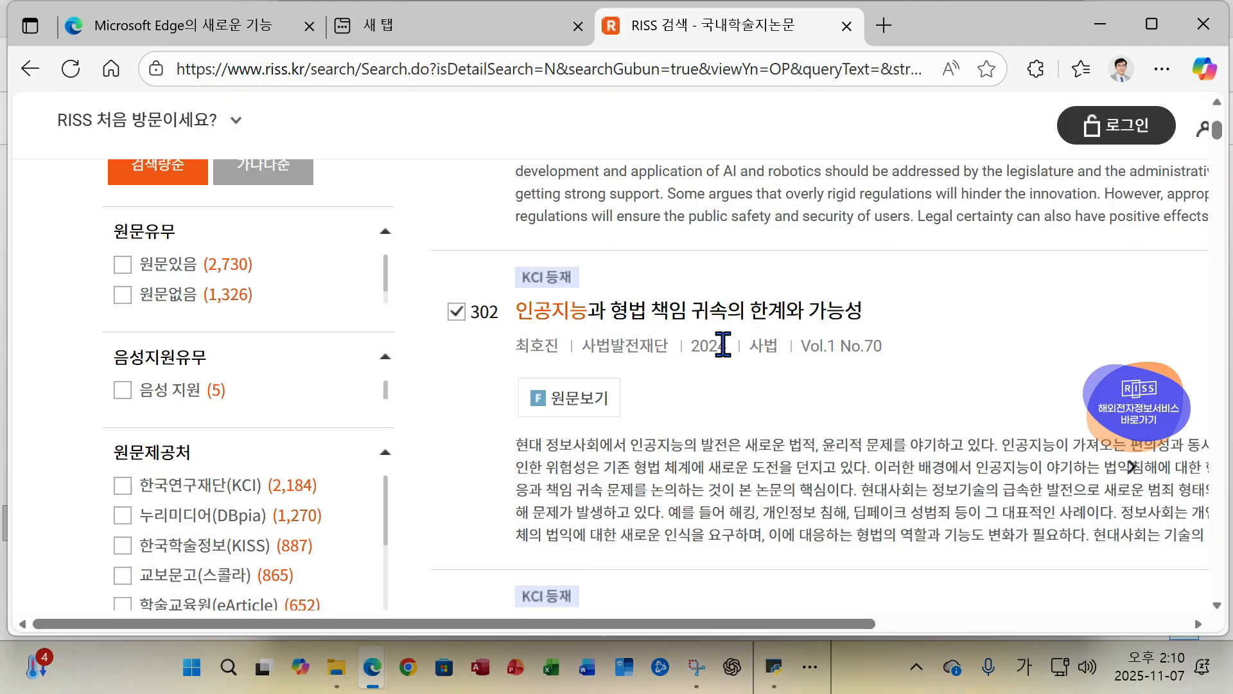
scroll(723, 345, "down", 2)
scroll(723, 345, "up", 10)
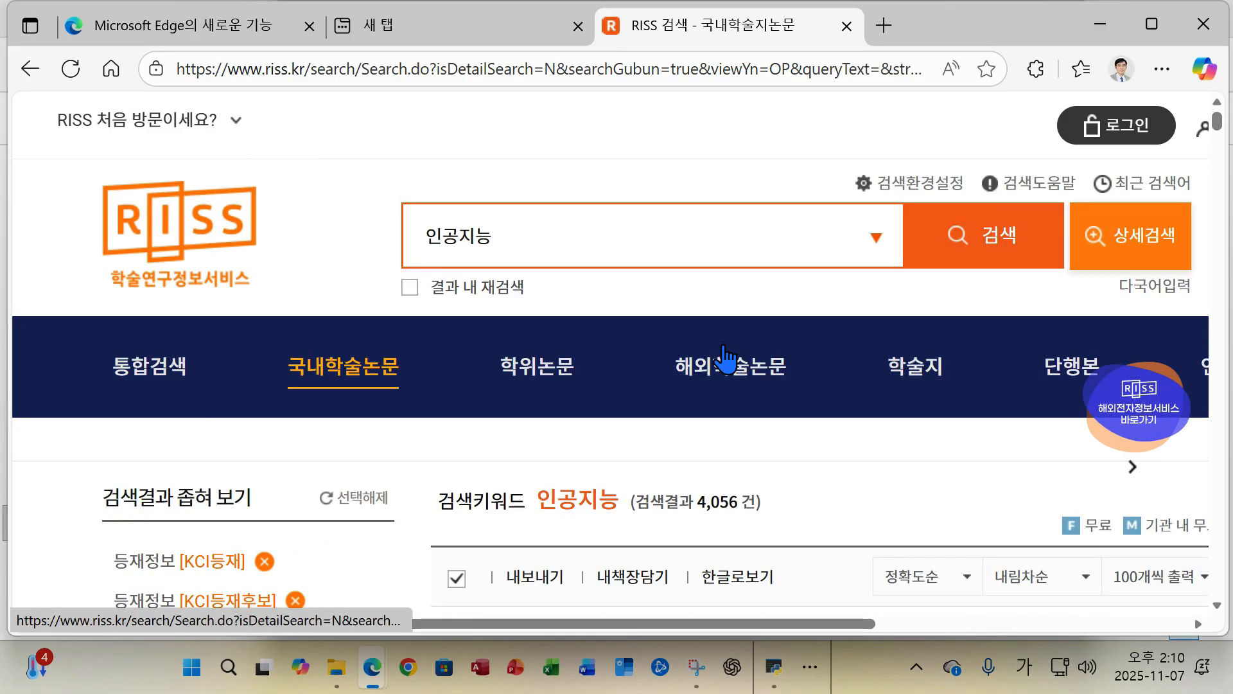
left_click(532, 384)
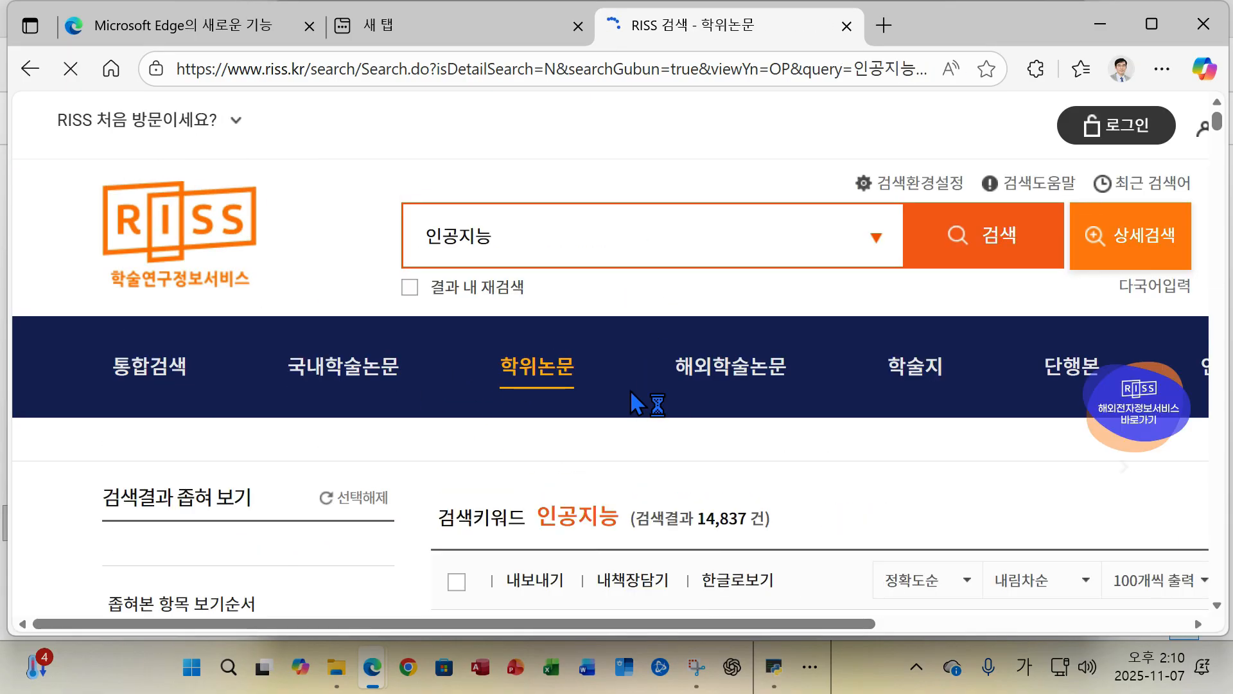
Select all theses on the first 학위논문 page and export them as Excel저장 with 상세정보 and 가로 as the 데이터표시양식.
scroll(630, 390, "down", 4)
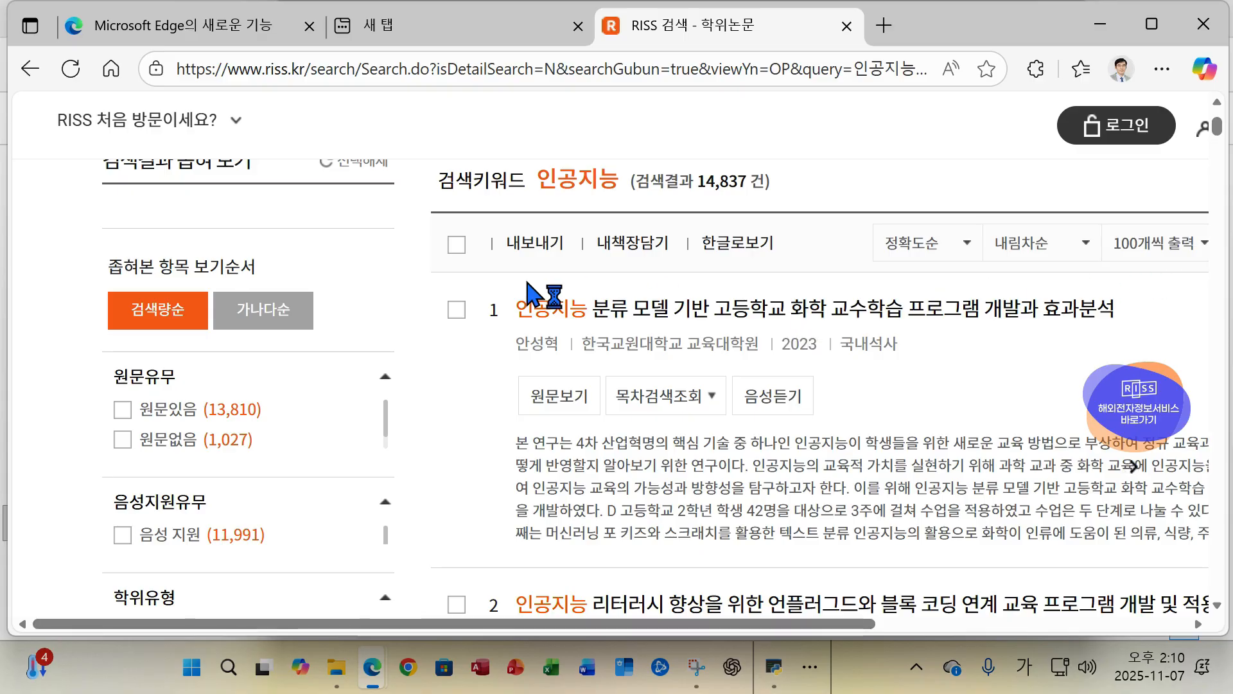
scroll(691, 344, "down", 15)
scroll(690, 344, "down", 20)
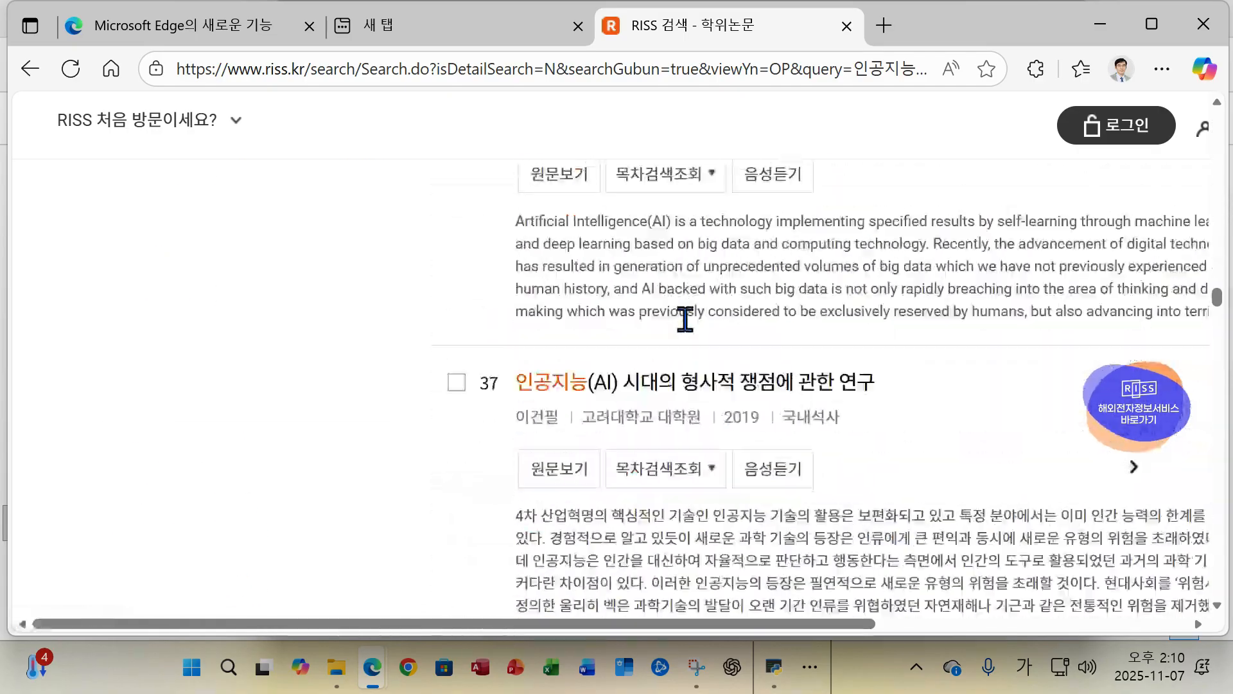
scroll(610, 289, "up", 20)
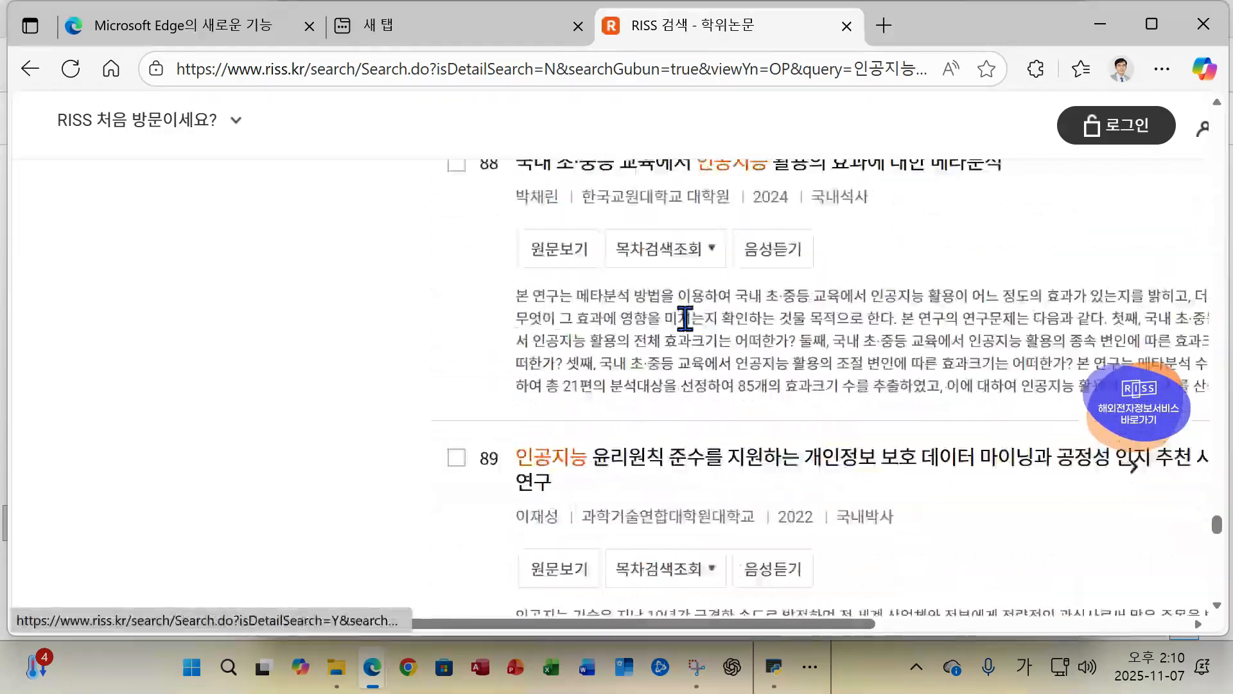
left_click(457, 244)
left_click(560, 251)
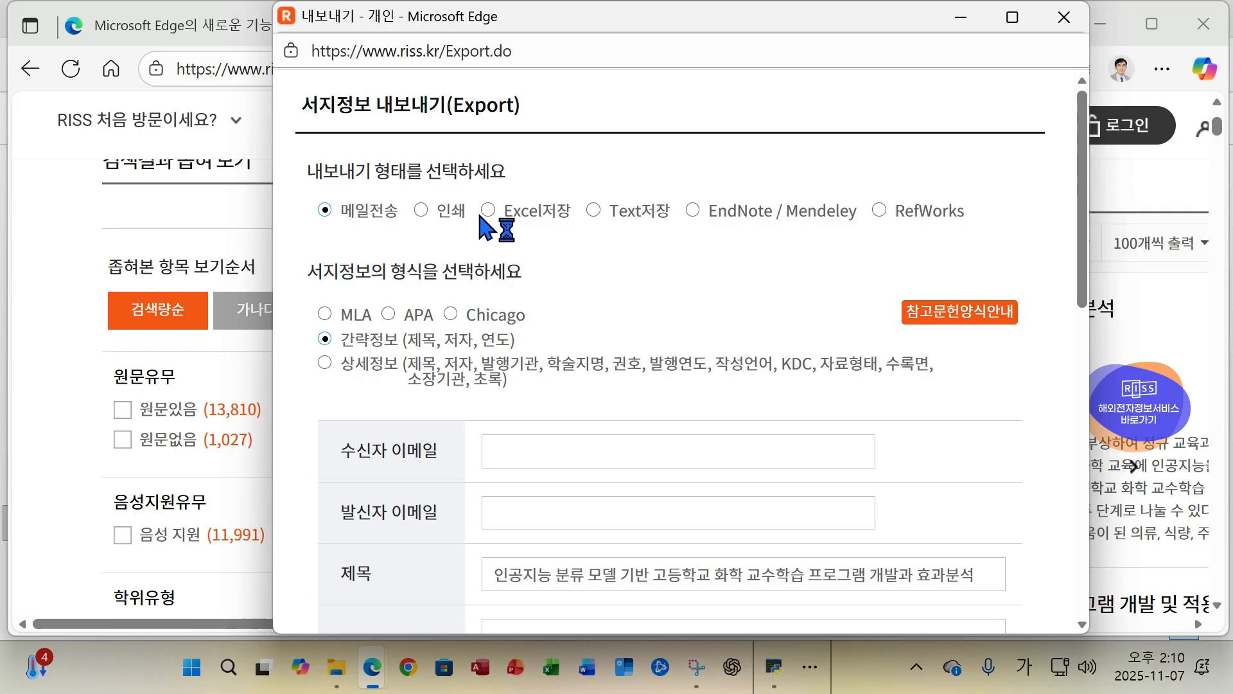
left_click(488, 210)
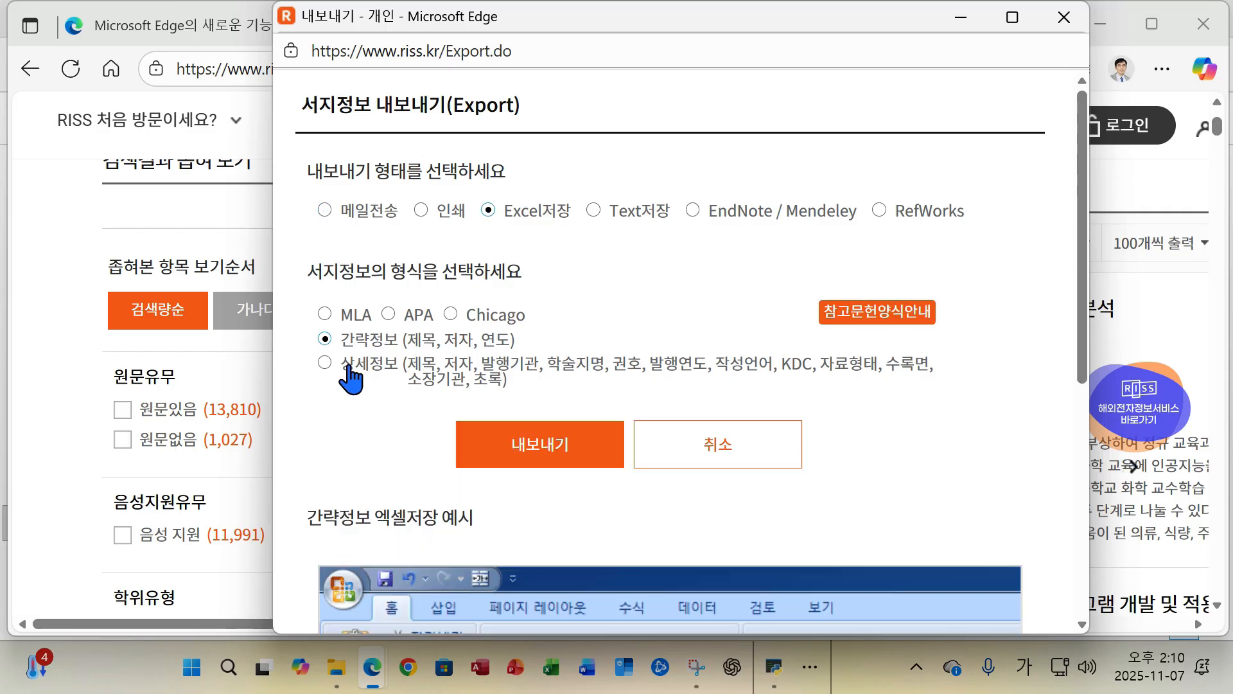
left_click(324, 363)
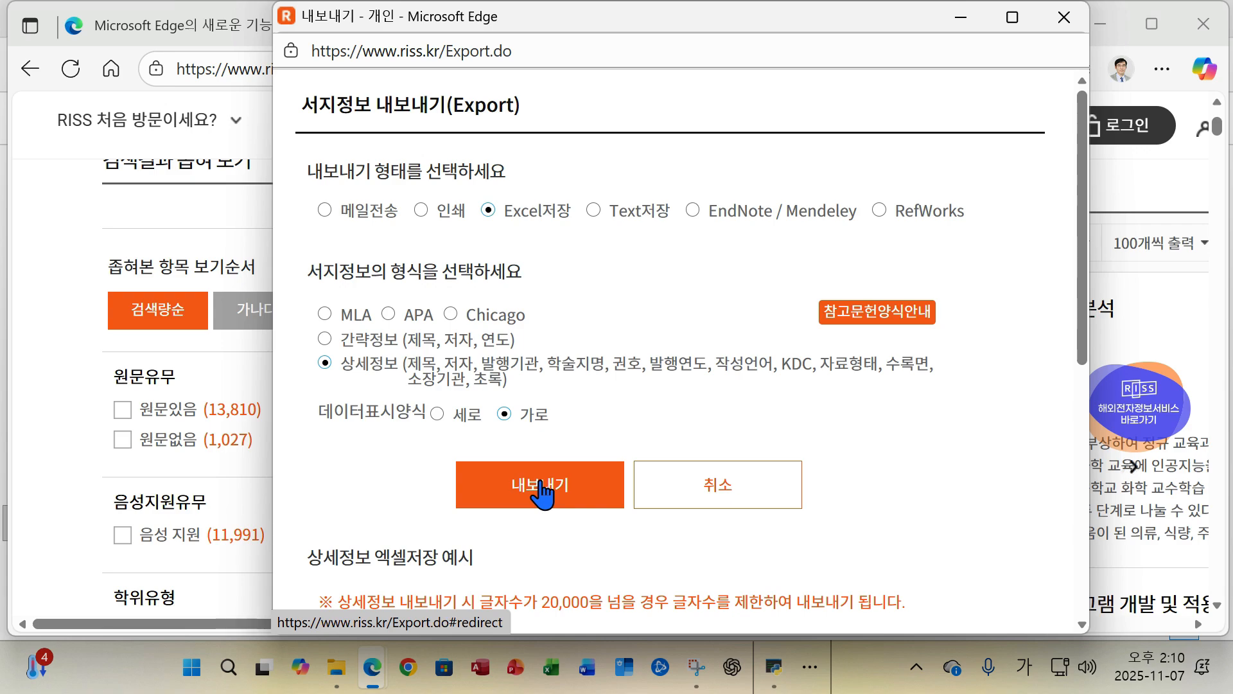
left_click(542, 487)
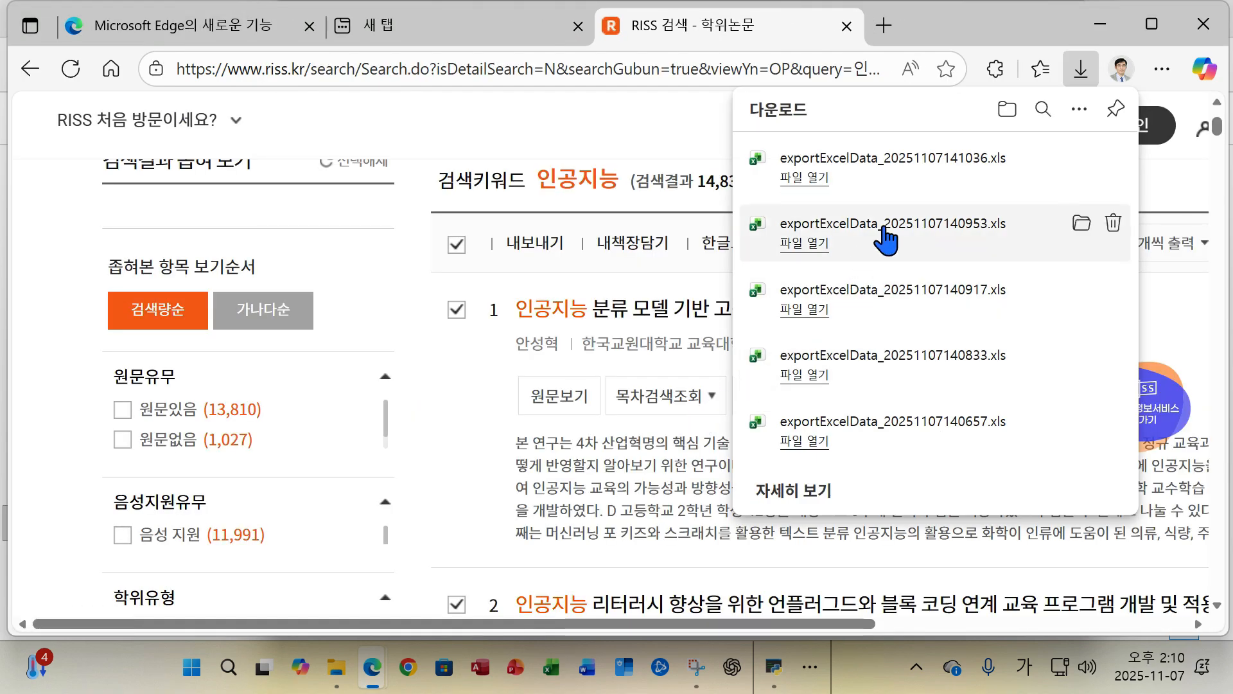
left_click(1081, 157)
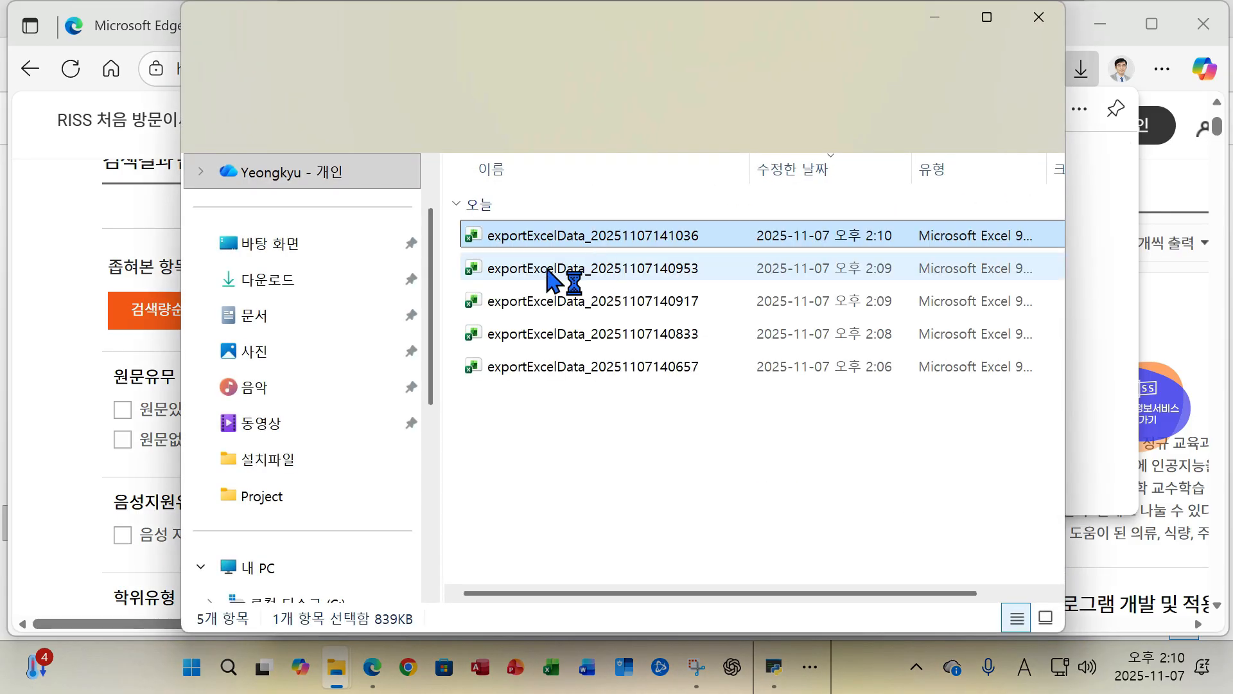
left_click(617, 448)
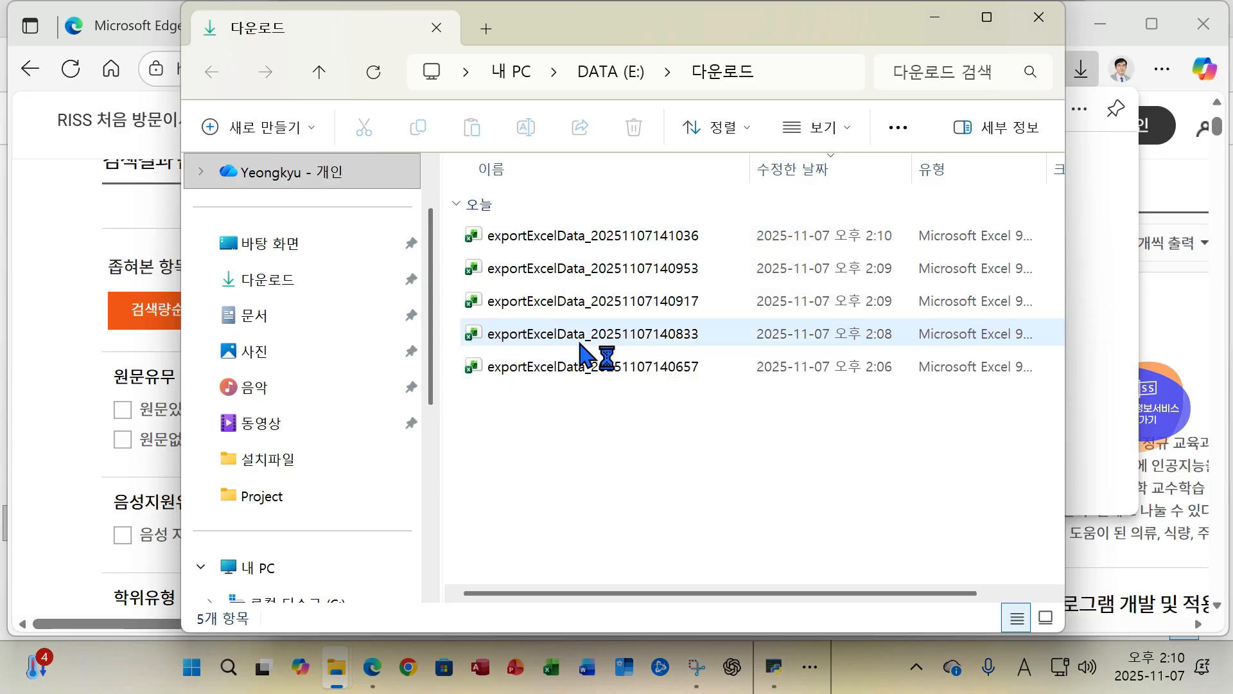
double_click(562, 268)
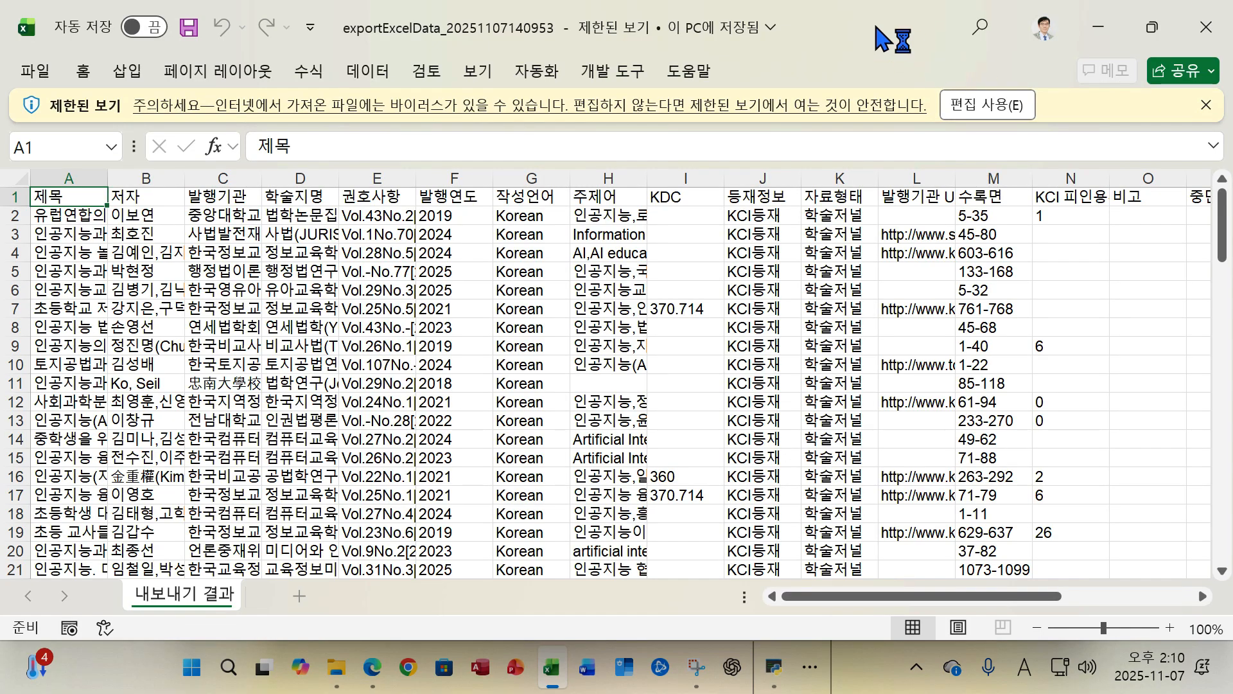
left_click_drag(1054, 46, 560, 261)
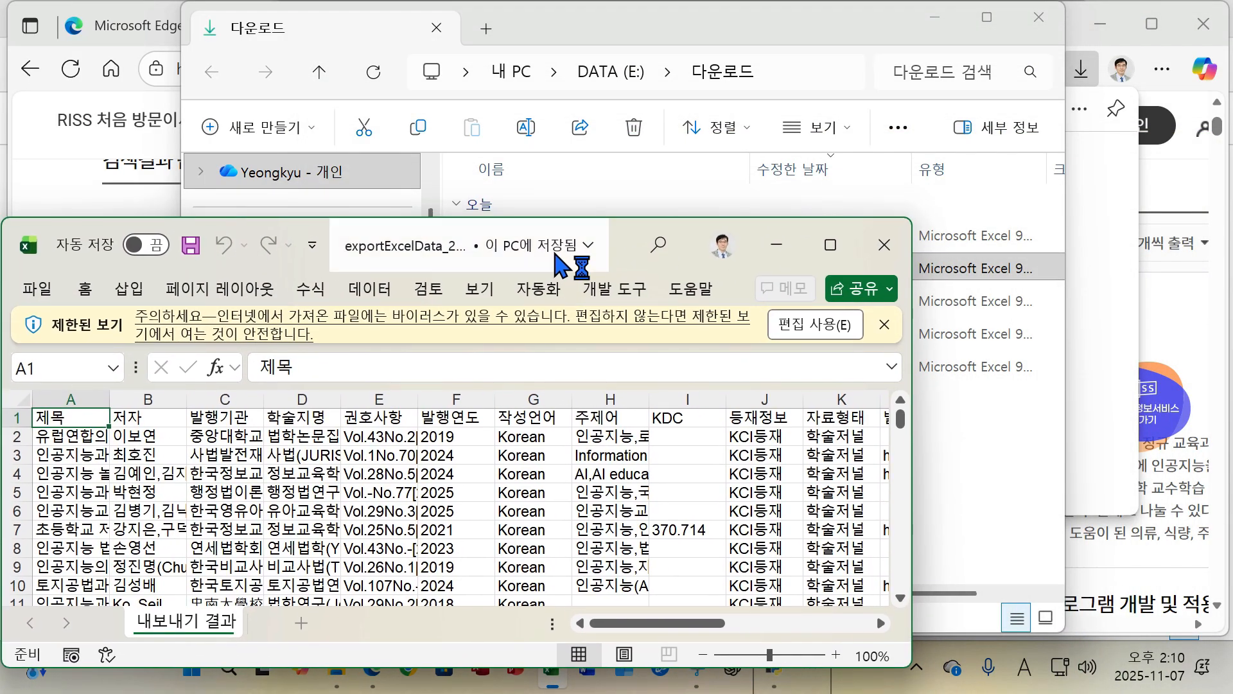
left_click(883, 241)
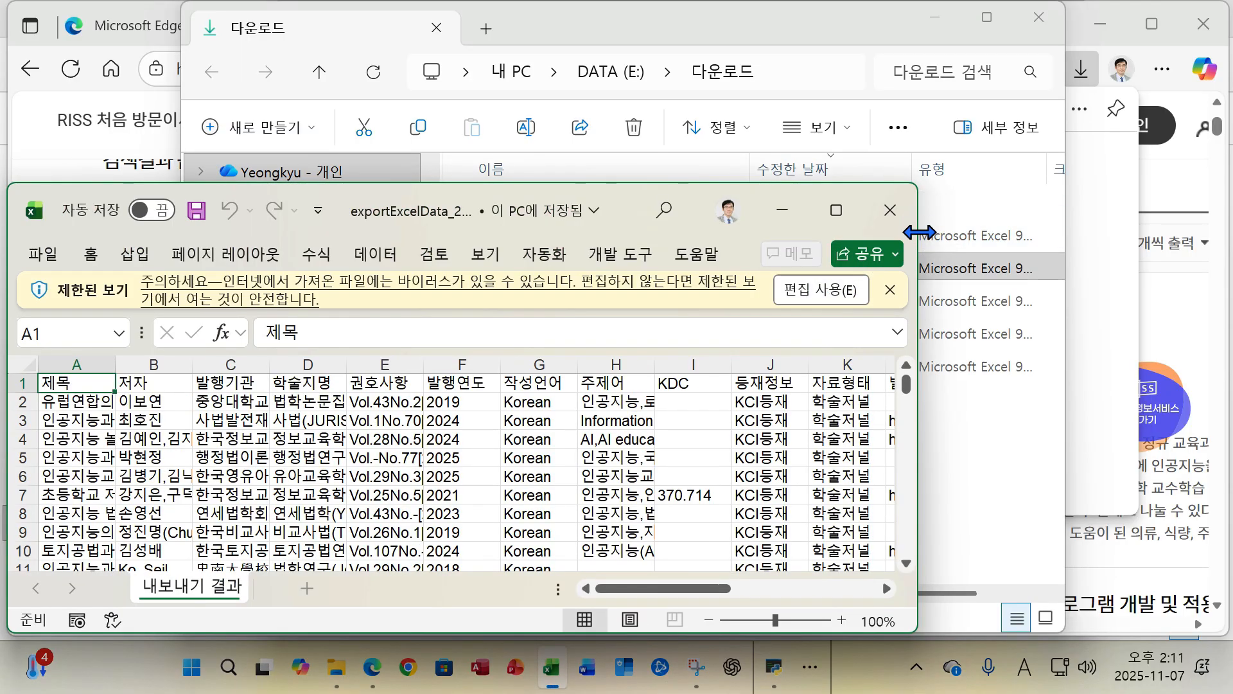
left_click_drag(917, 239, 1224, 275)
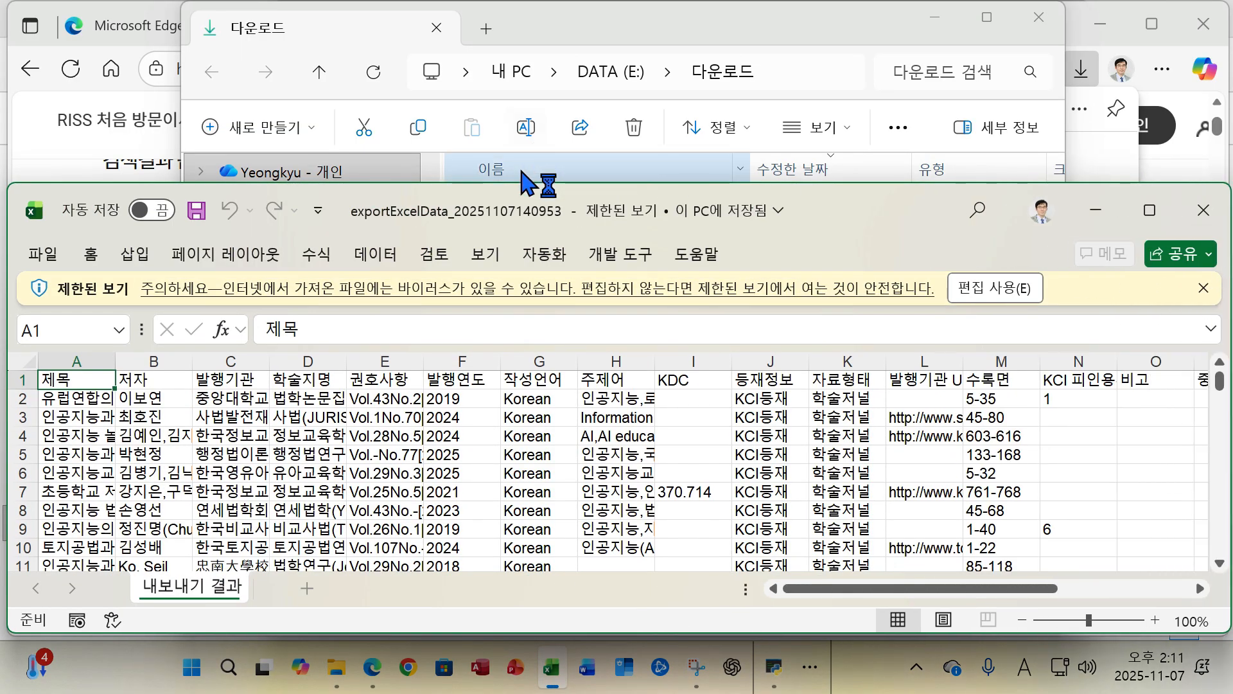
left_click_drag(523, 183, 512, 297)
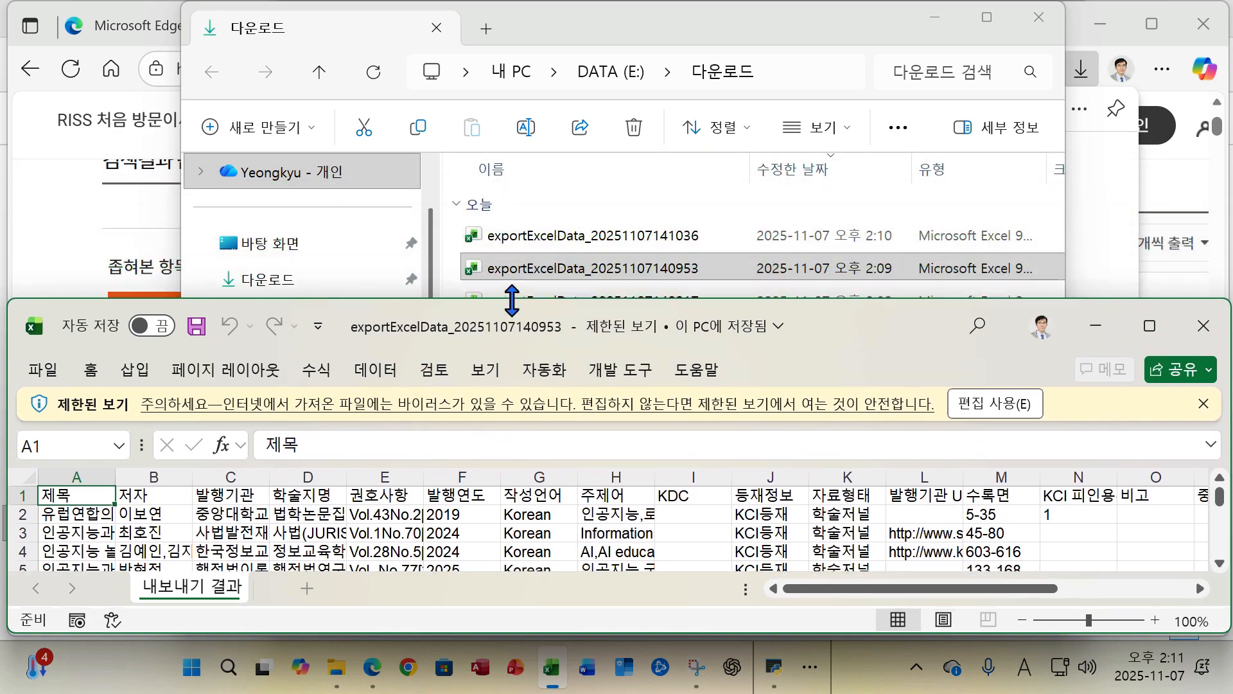
double_click(551, 242)
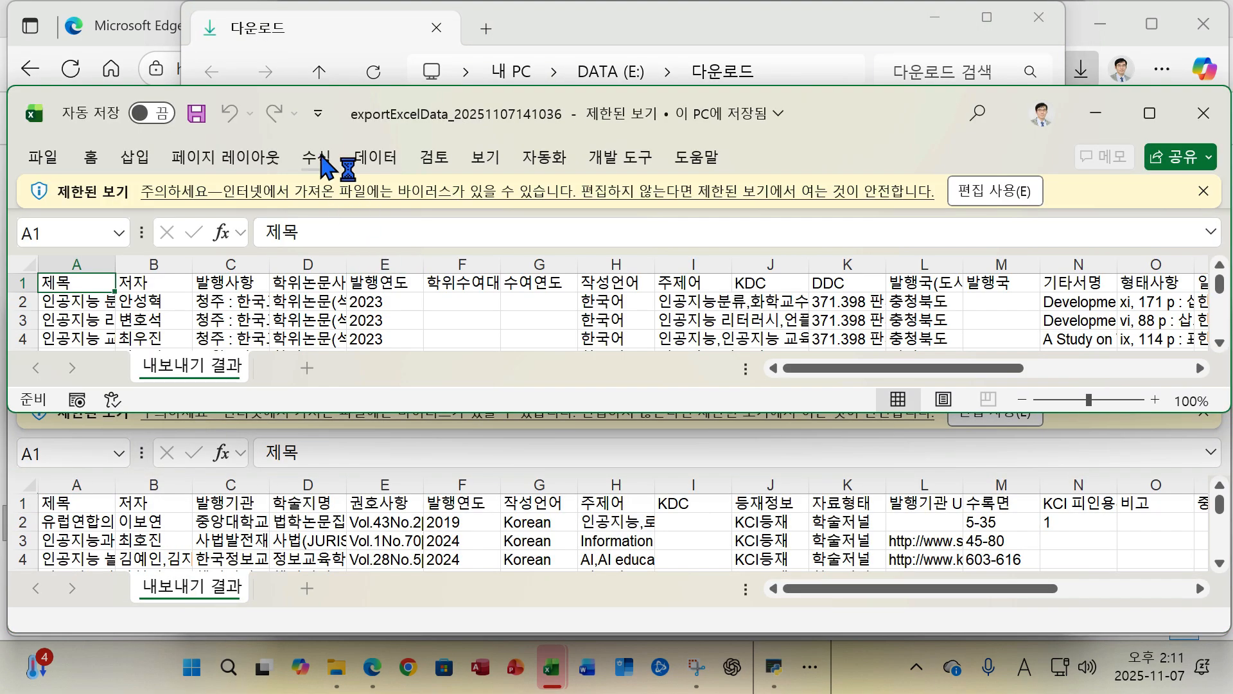
left_click_drag(874, 109, 872, 62)
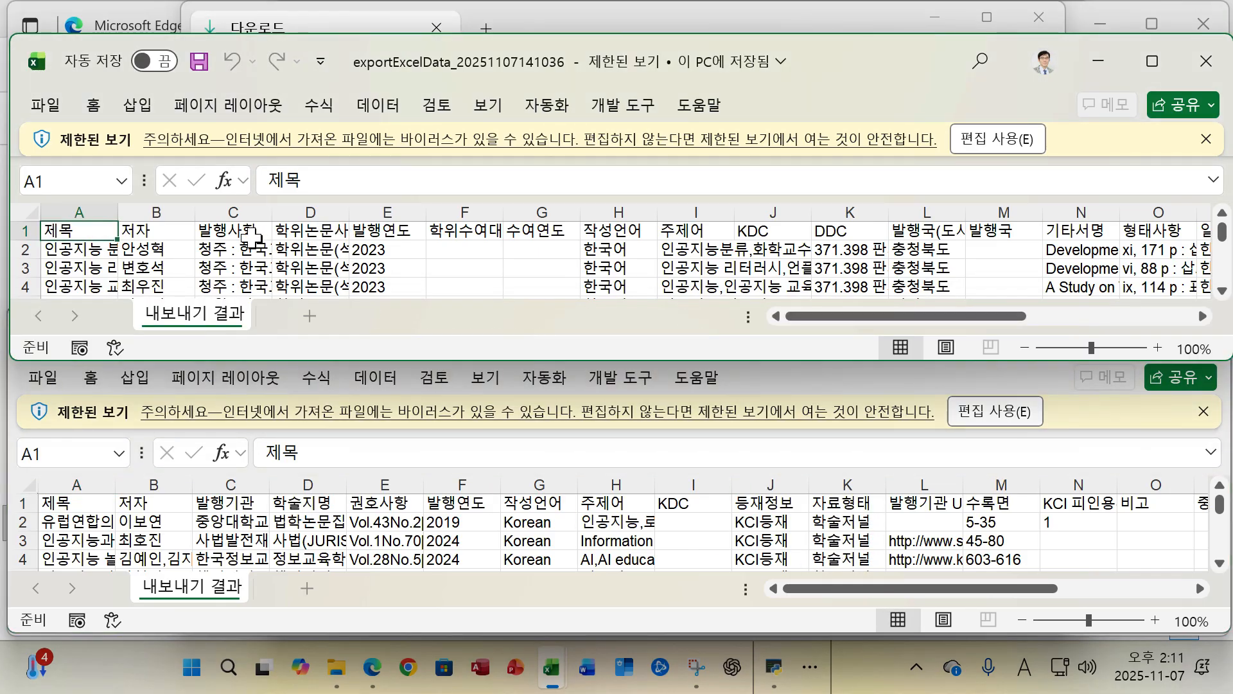
left_click(314, 229)
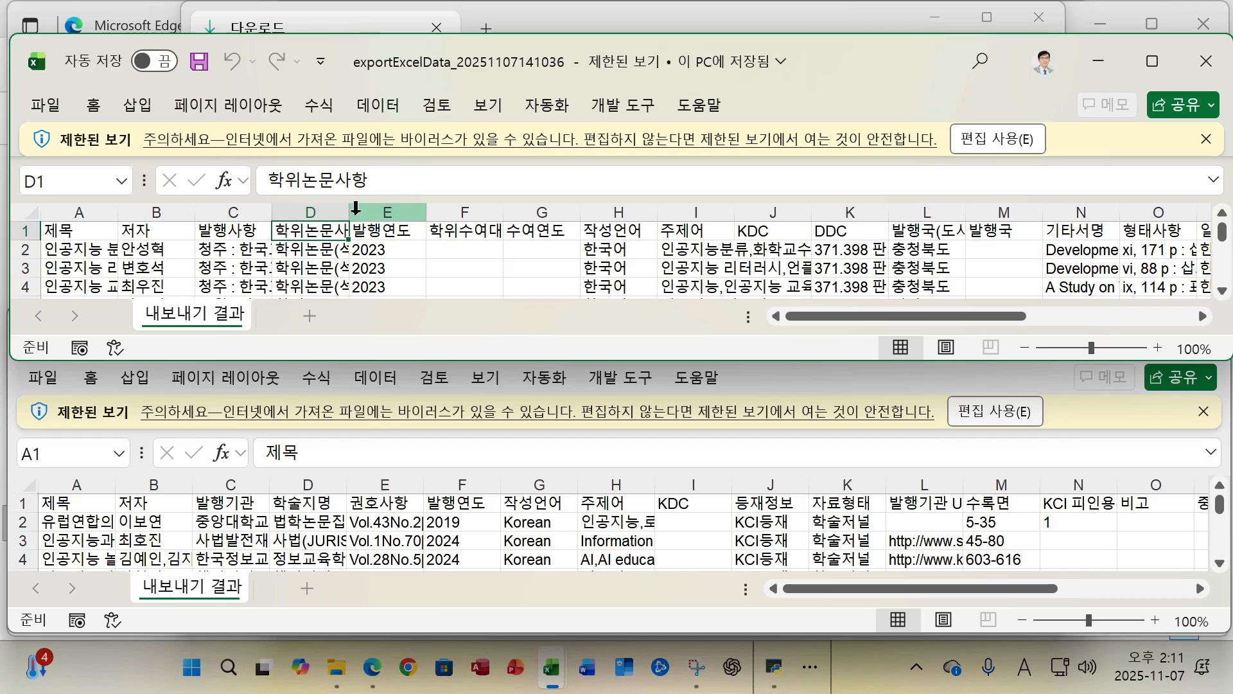
left_click_drag(350, 213, 374, 219)
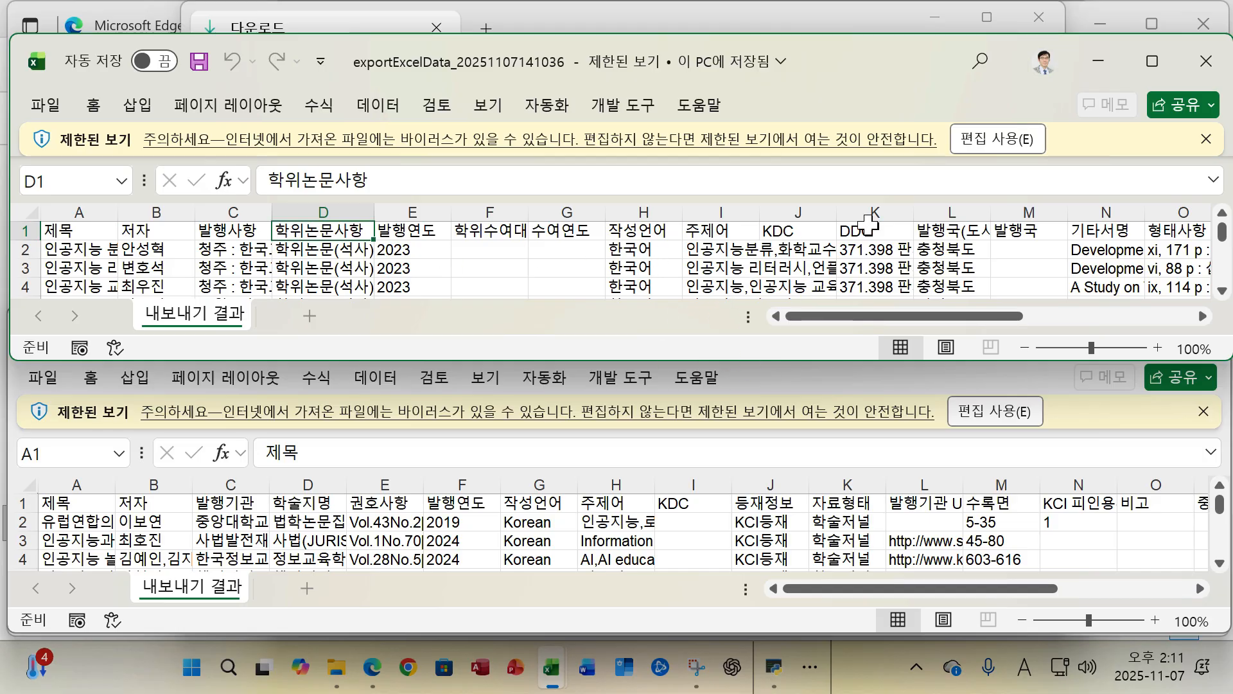
Close both exported workbooks, switch to the Jisik Main launcher and open 엑셀 파일 병합 기능 (raw.xlsx 생성) in a maximized window.
left_click(1206, 61)
left_click(1198, 336)
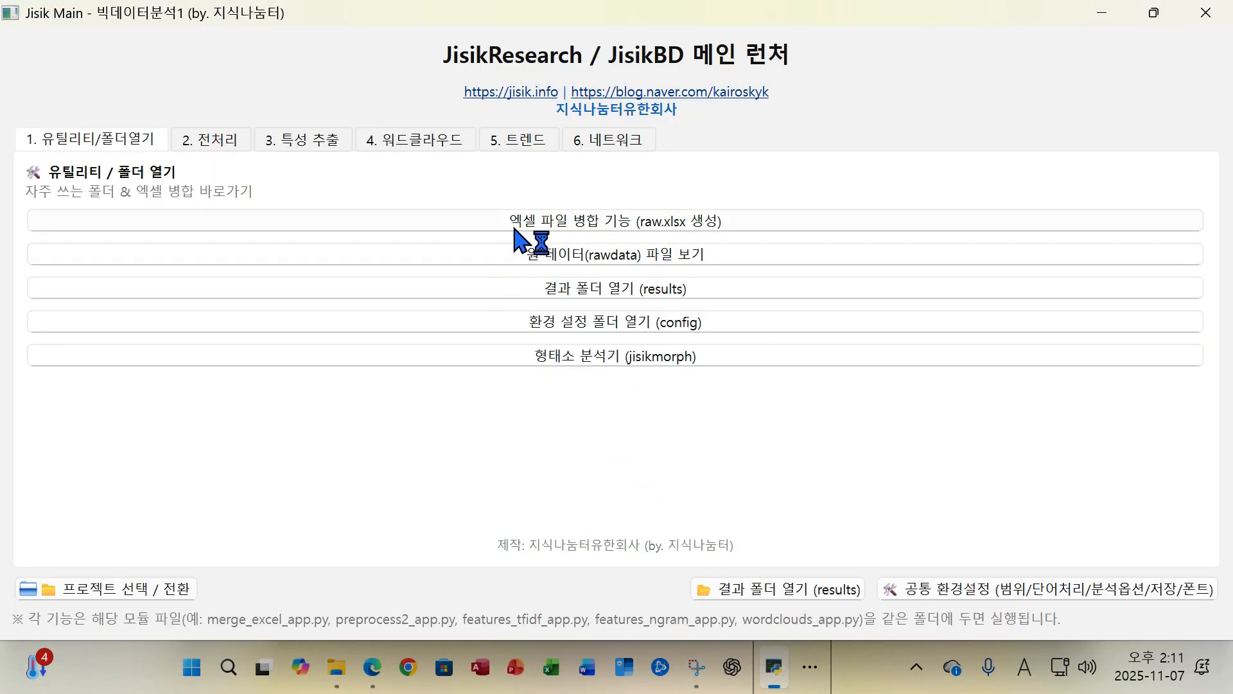
left_click(515, 225)
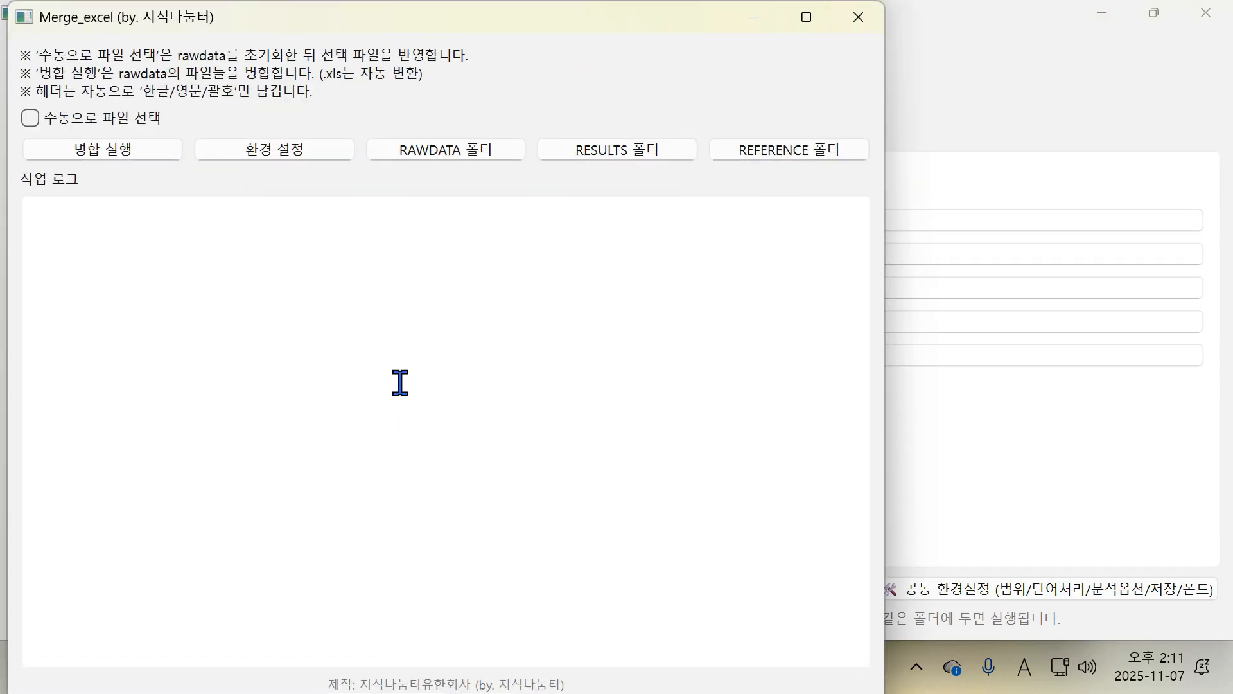
left_click(807, 16)
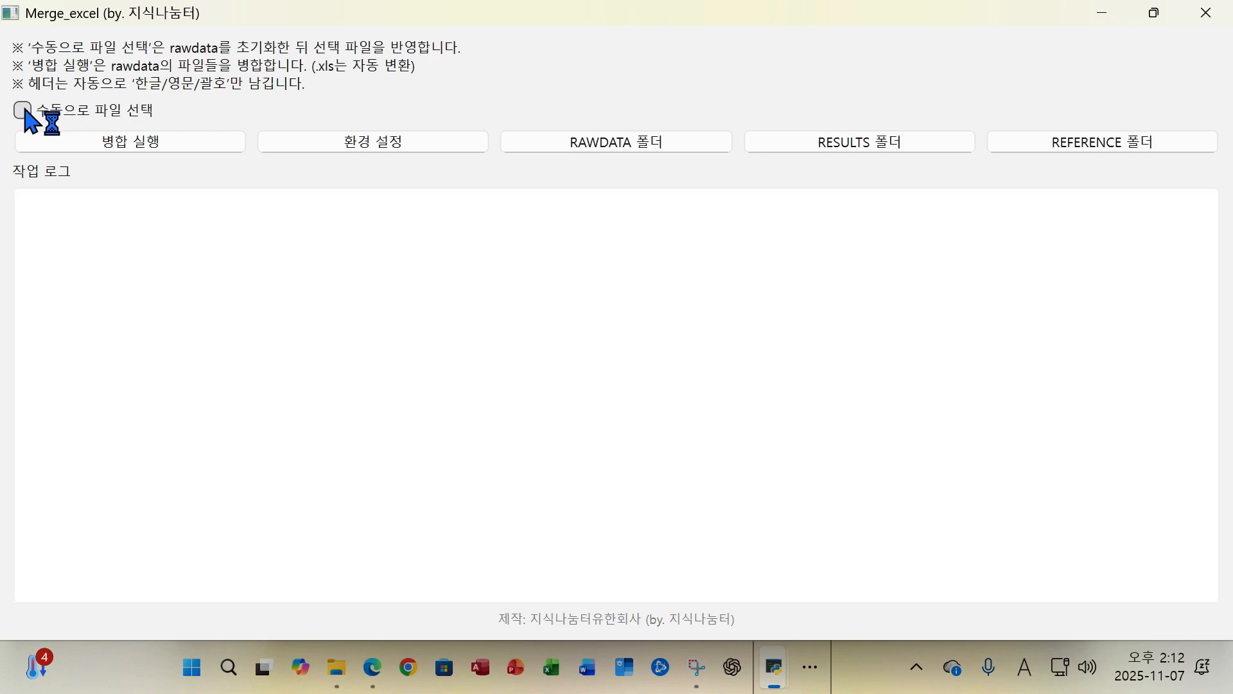
left_click(23, 110)
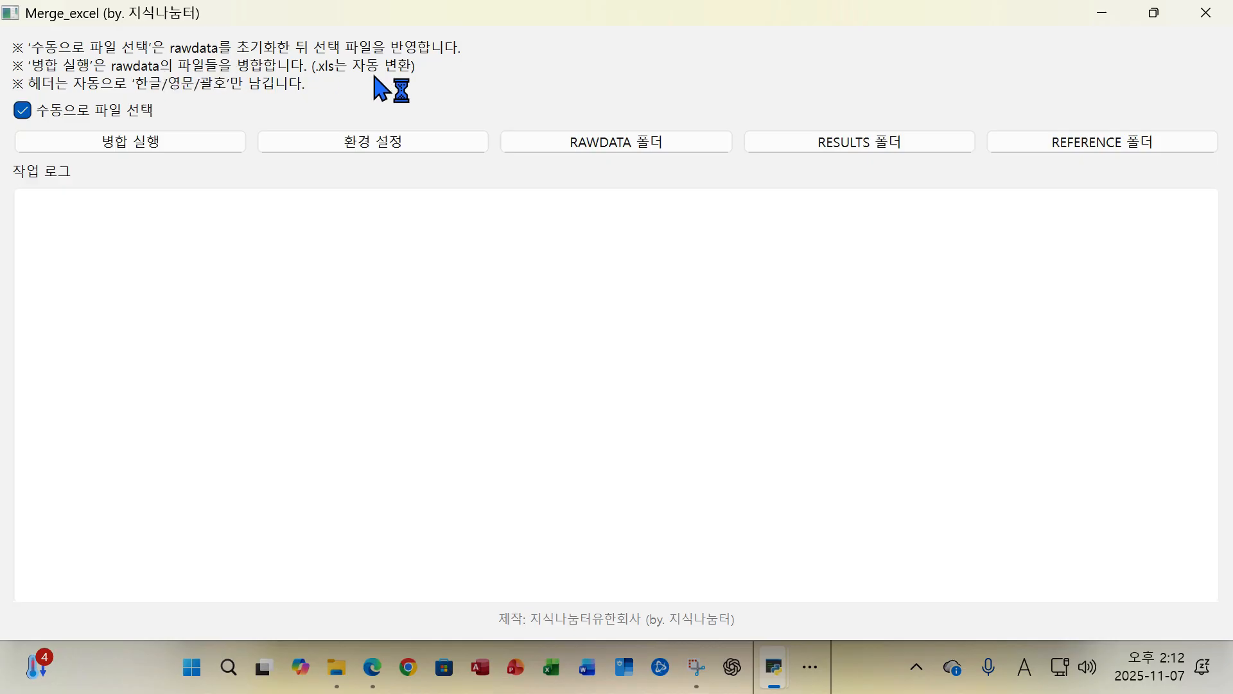
left_click(417, 148)
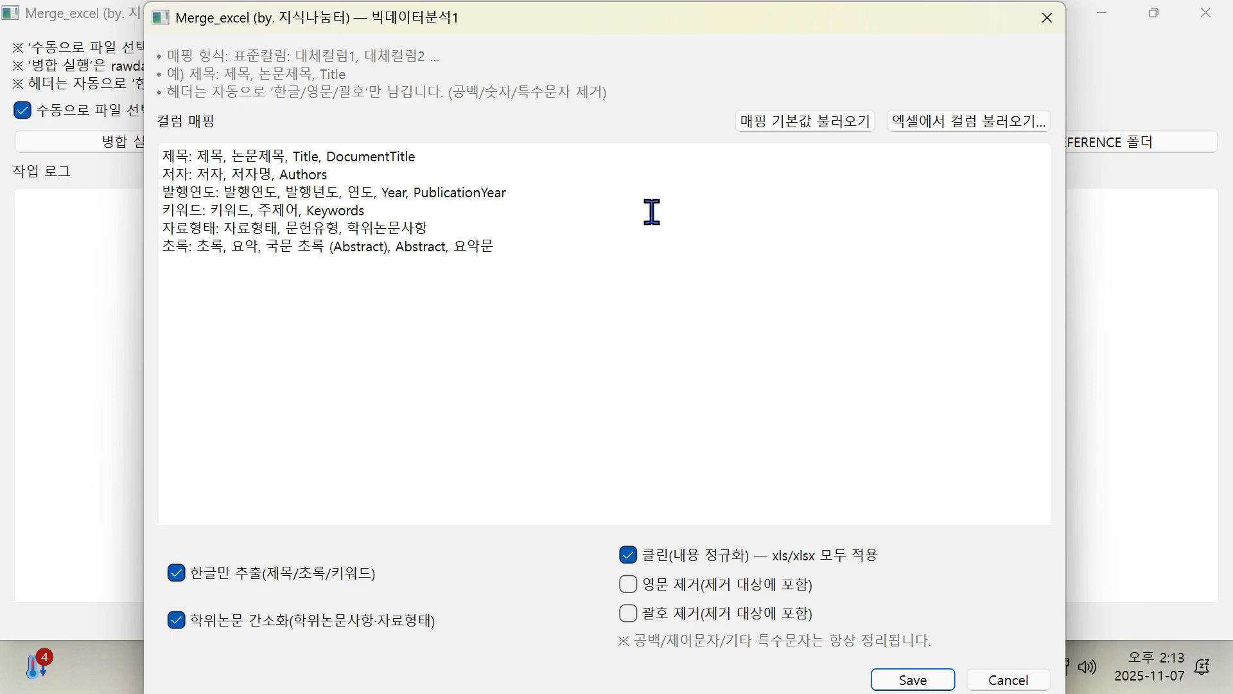
left_click(962, 129)
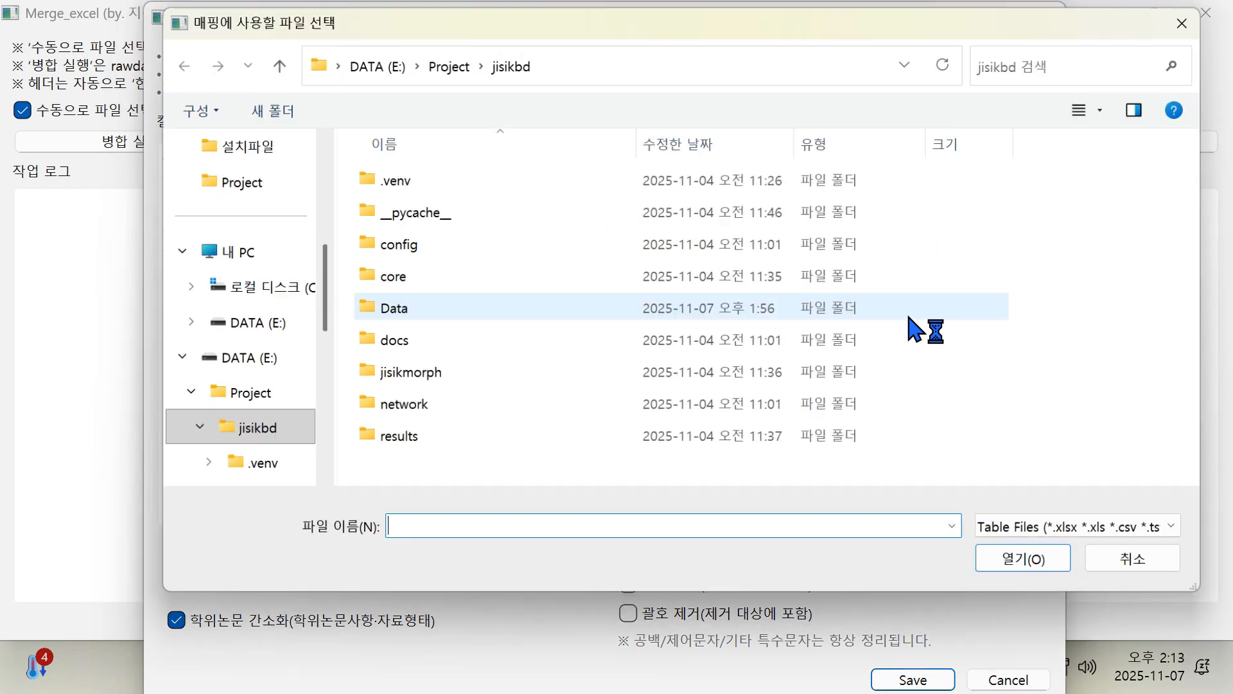
scroll(282, 409, "down", 2)
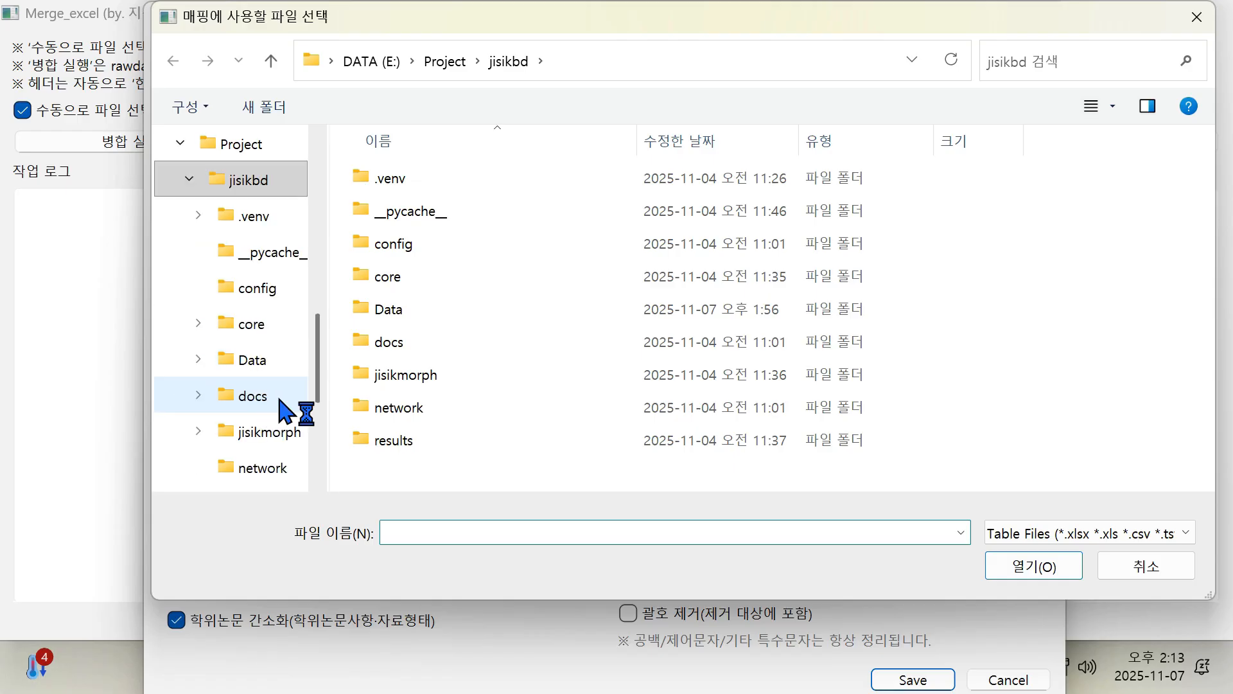
scroll(315, 392, "up", 5)
left_click(240, 257)
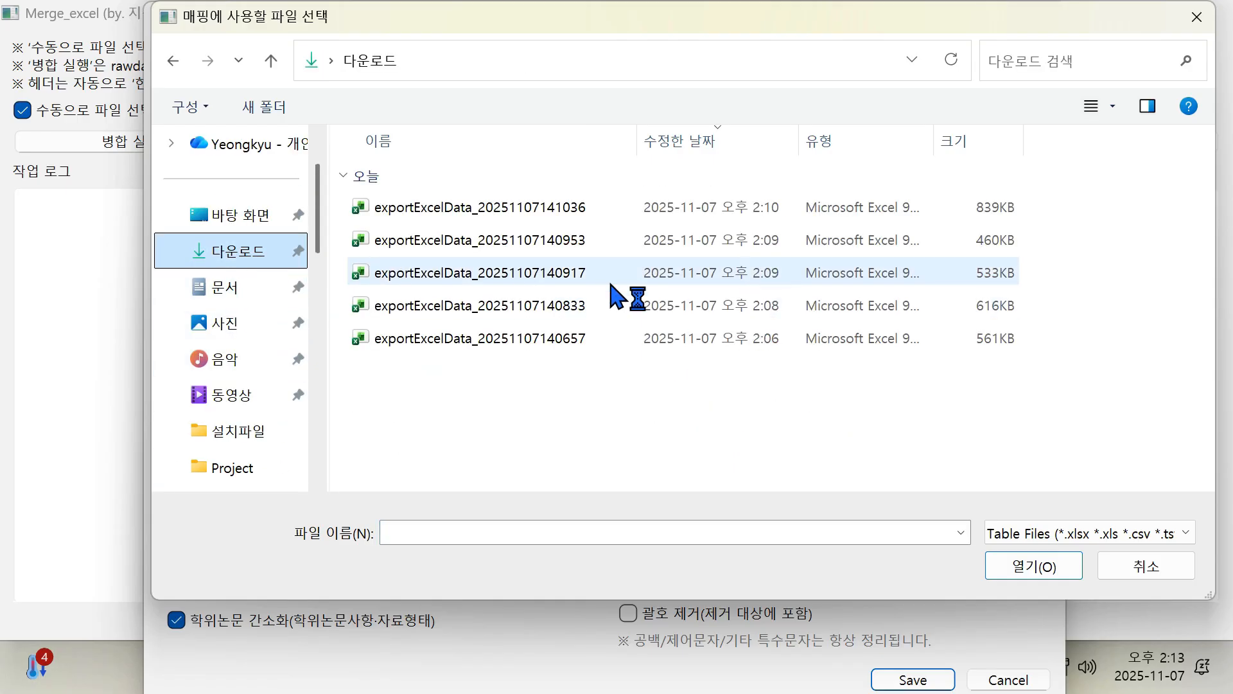
left_click(480, 211)
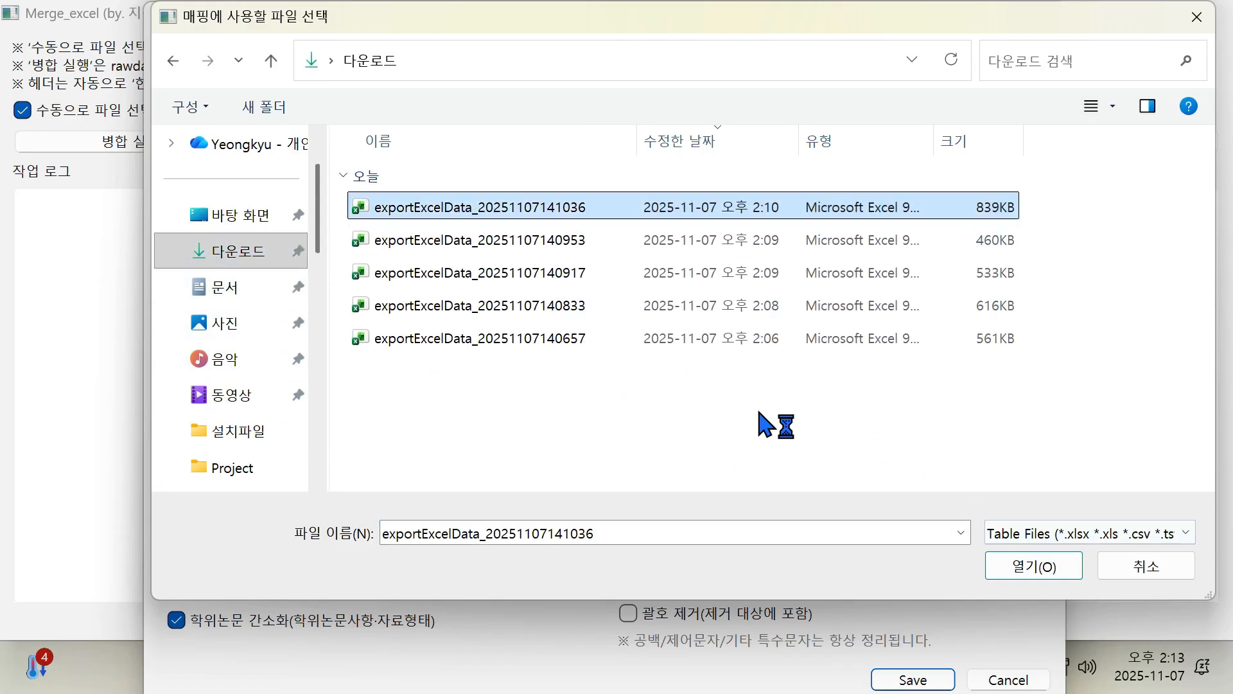
left_click(1032, 566)
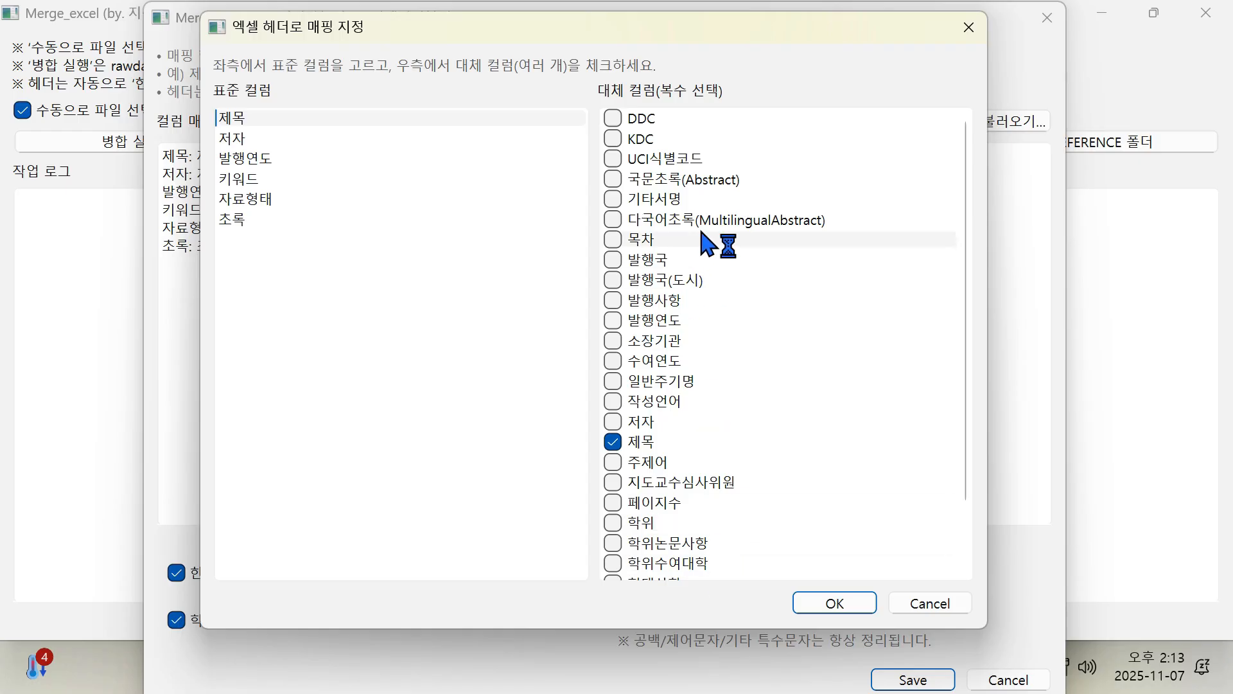
Check the alternative columns mapped to 저자, 발행연도, 키워드, 자료형태 and 초록, cancel the header mapping and save the merge settings.
left_click(241, 141)
left_click(244, 158)
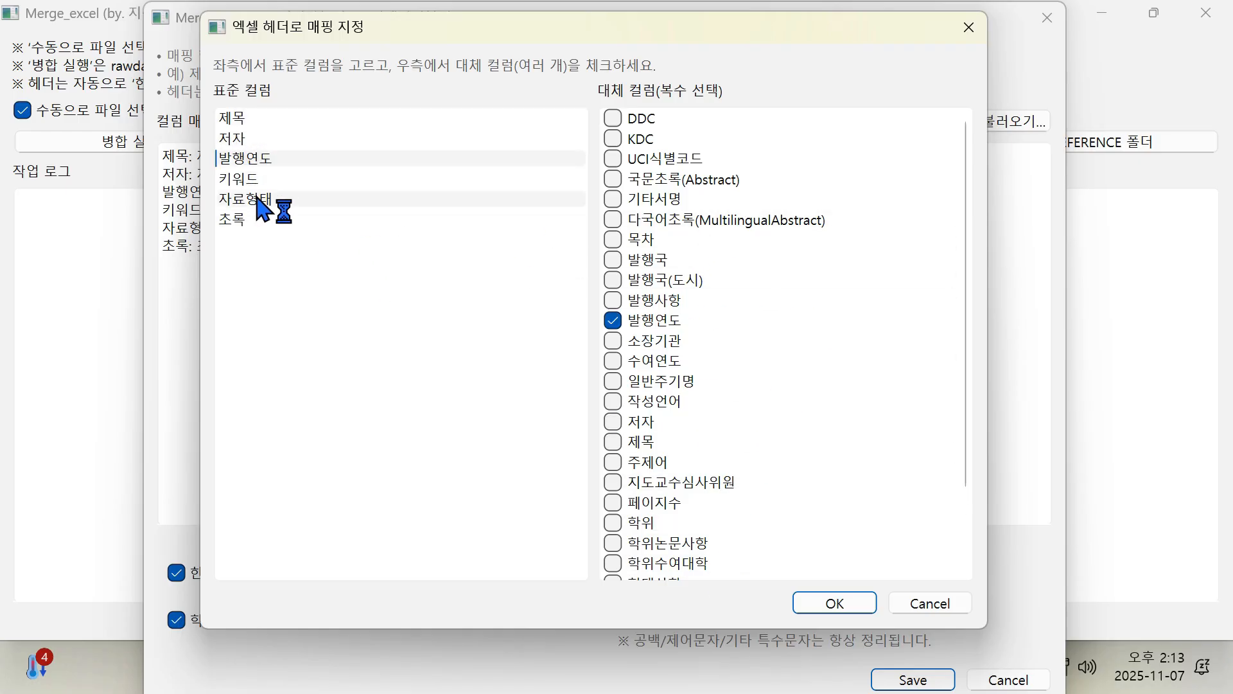
left_click(257, 180)
left_click(262, 201)
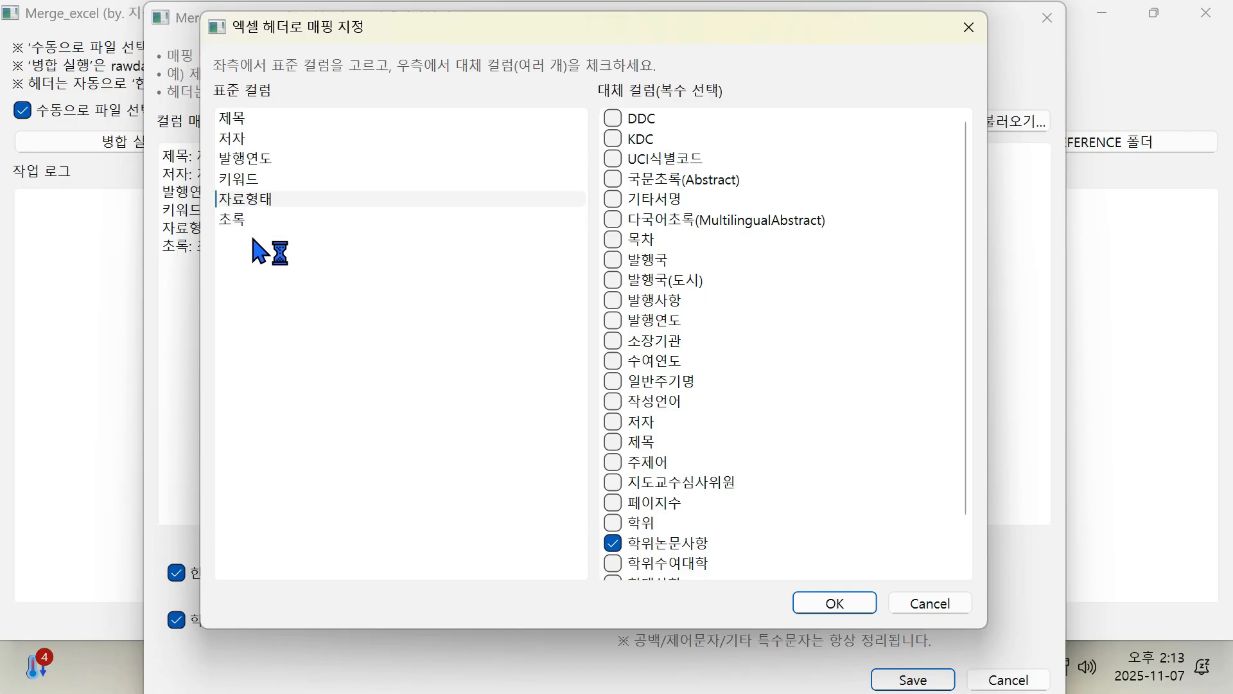
left_click(252, 223)
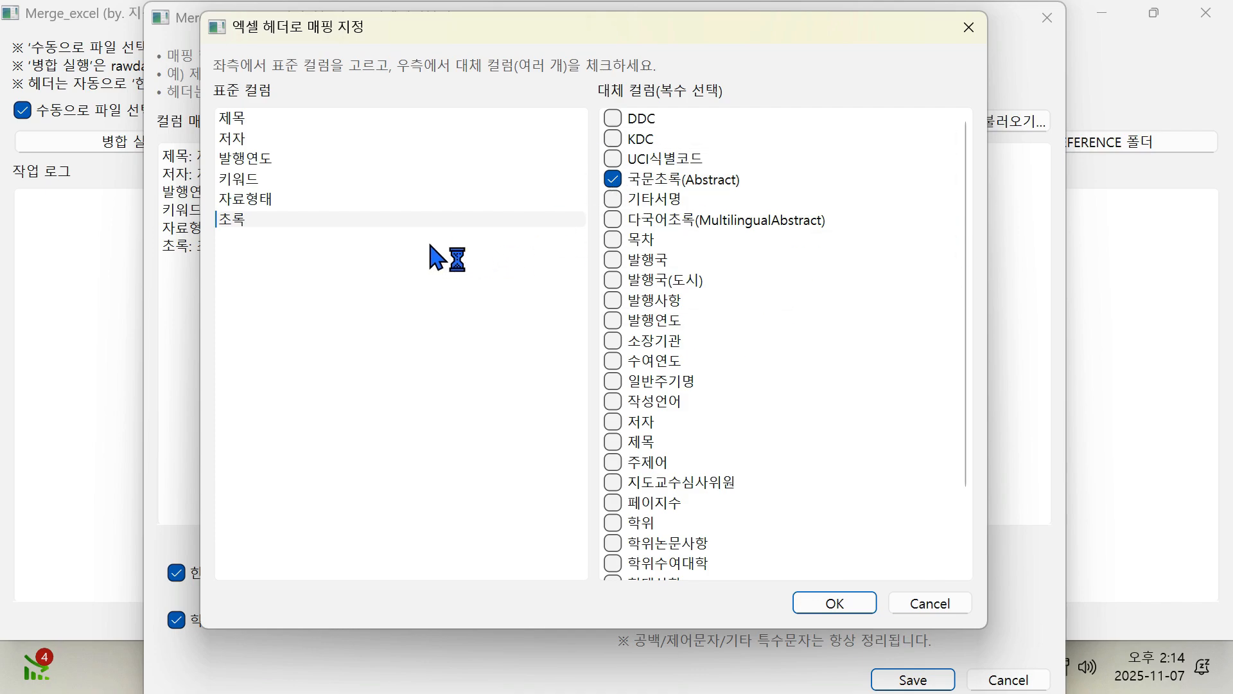
left_click(257, 196)
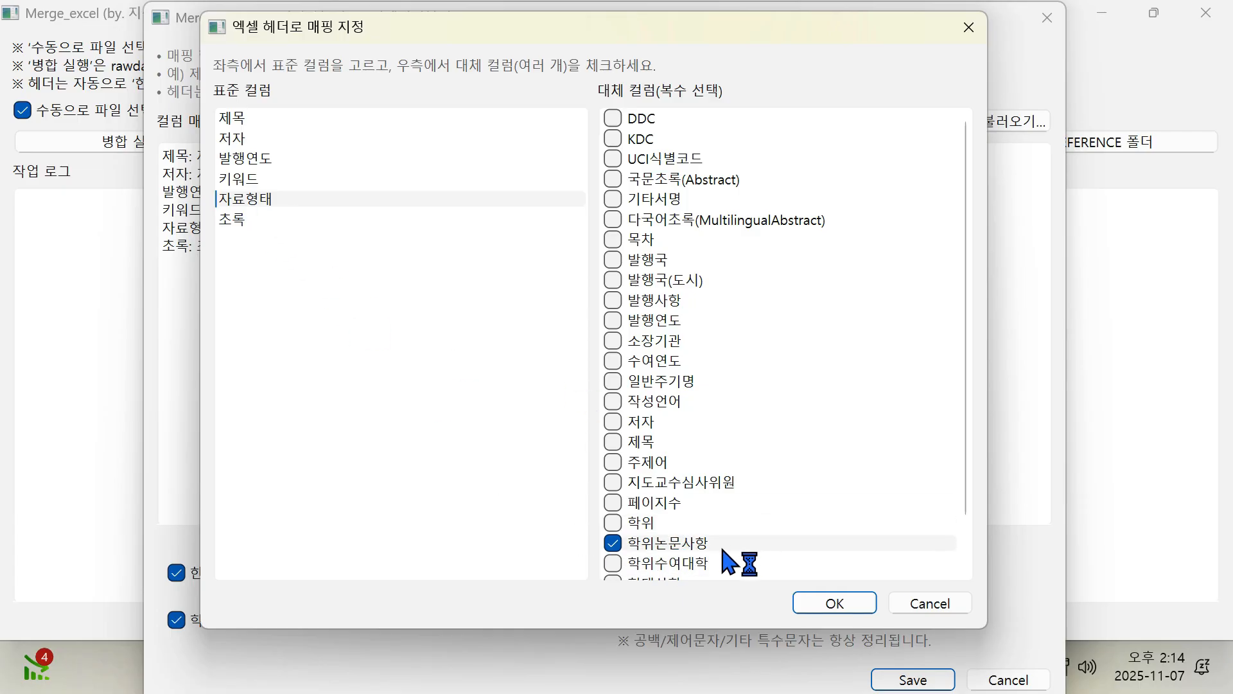
left_click(947, 604)
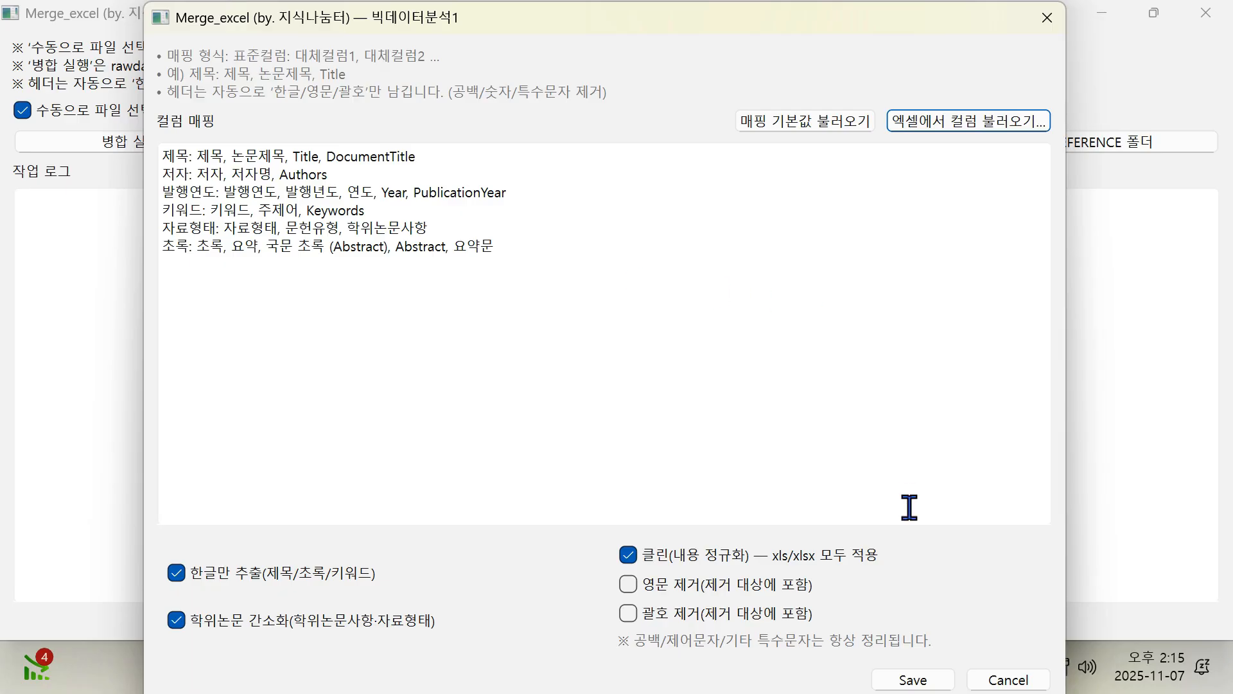
left_click(913, 680)
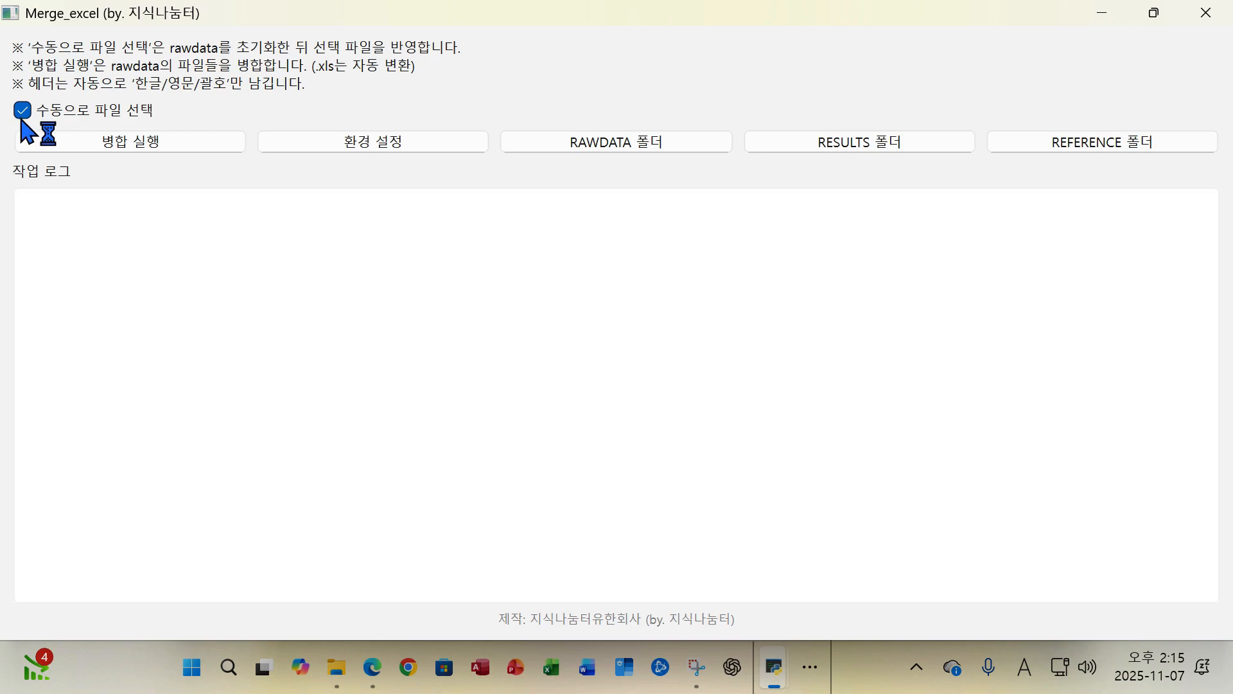
left_click(136, 156)
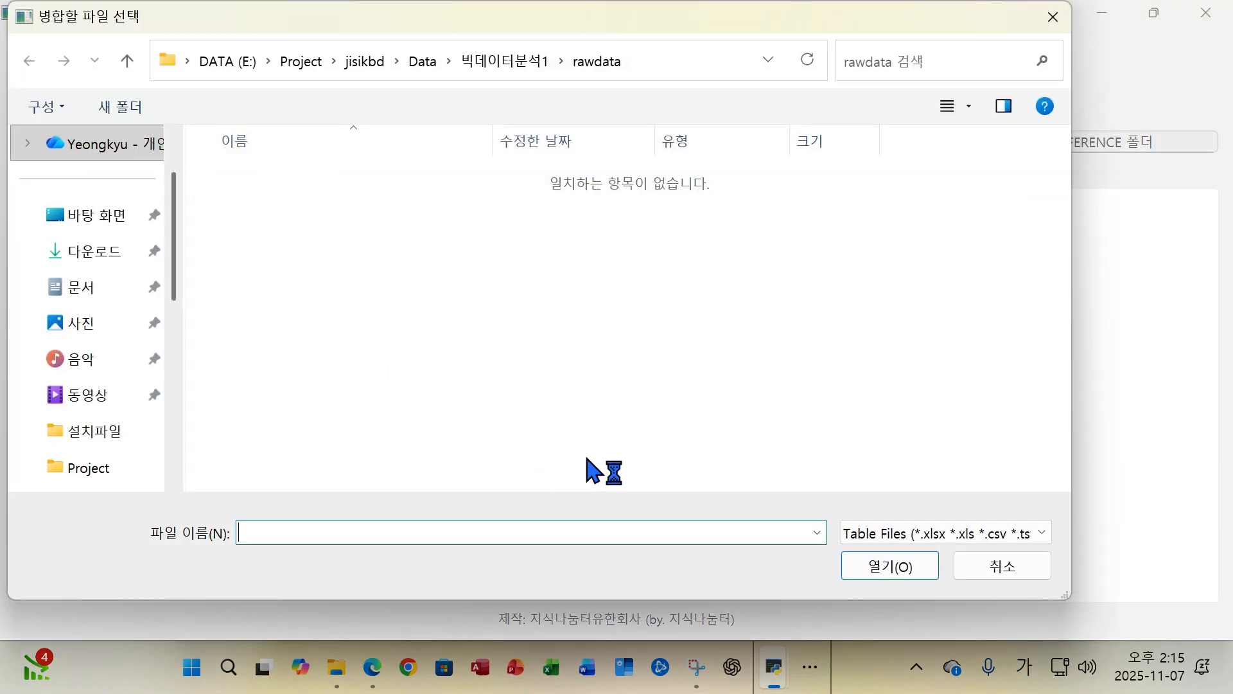
scroll(135, 386, "down", 2)
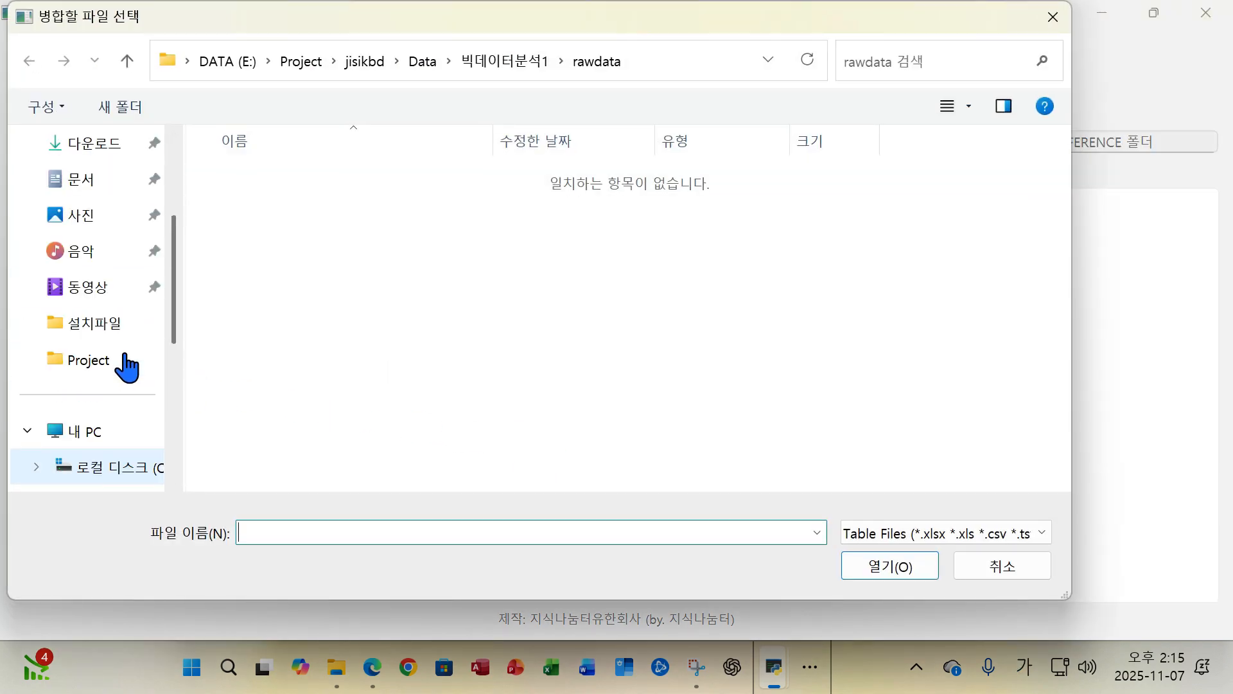
scroll(124, 363, "up", 2)
left_click(101, 260)
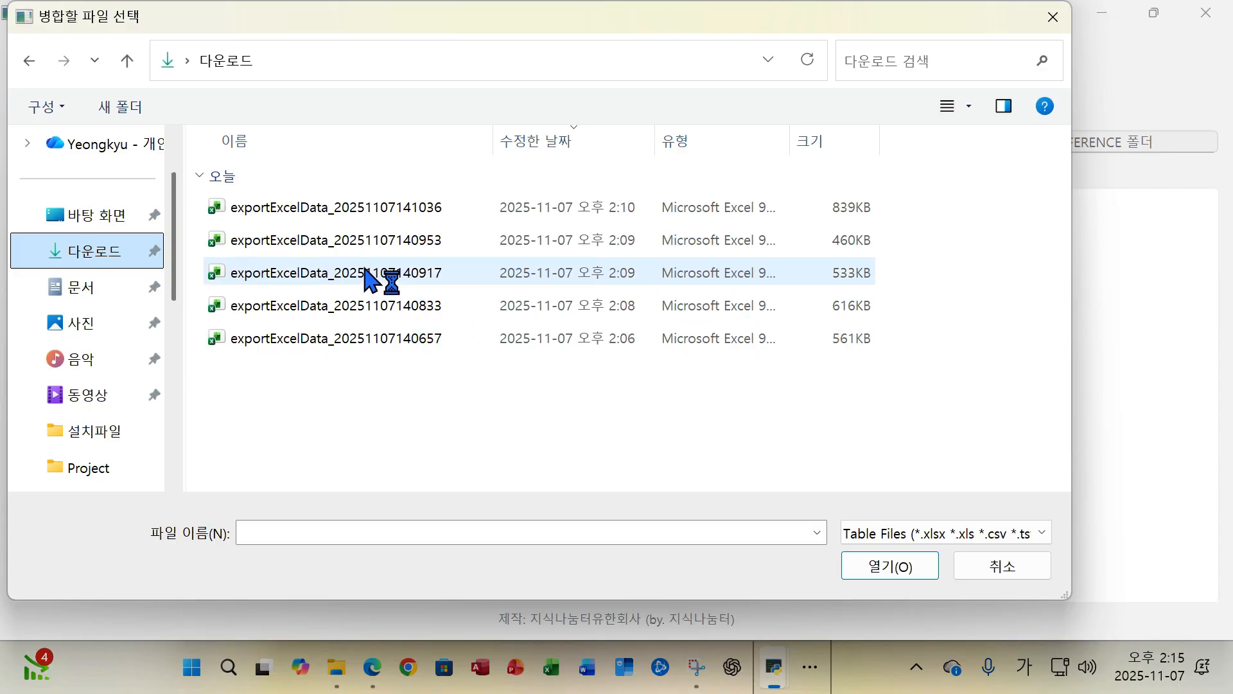
left_click_drag(361, 393, 260, 235)
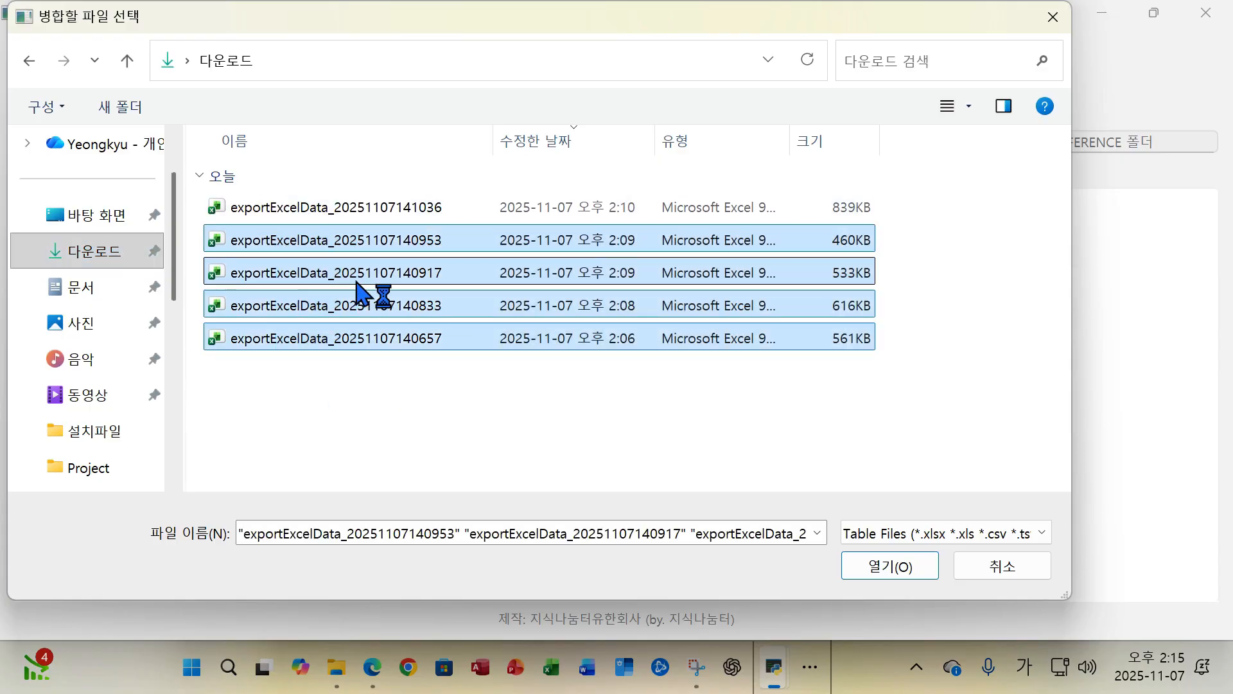
left_click(907, 573)
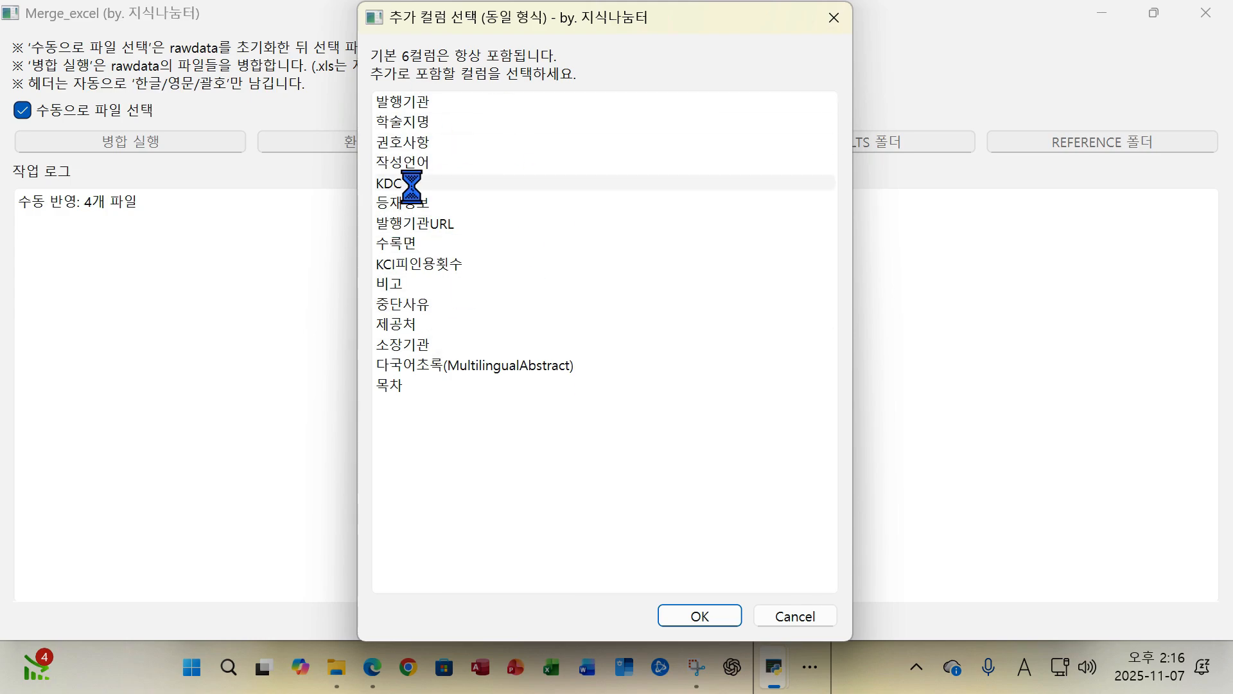
left_click(700, 615)
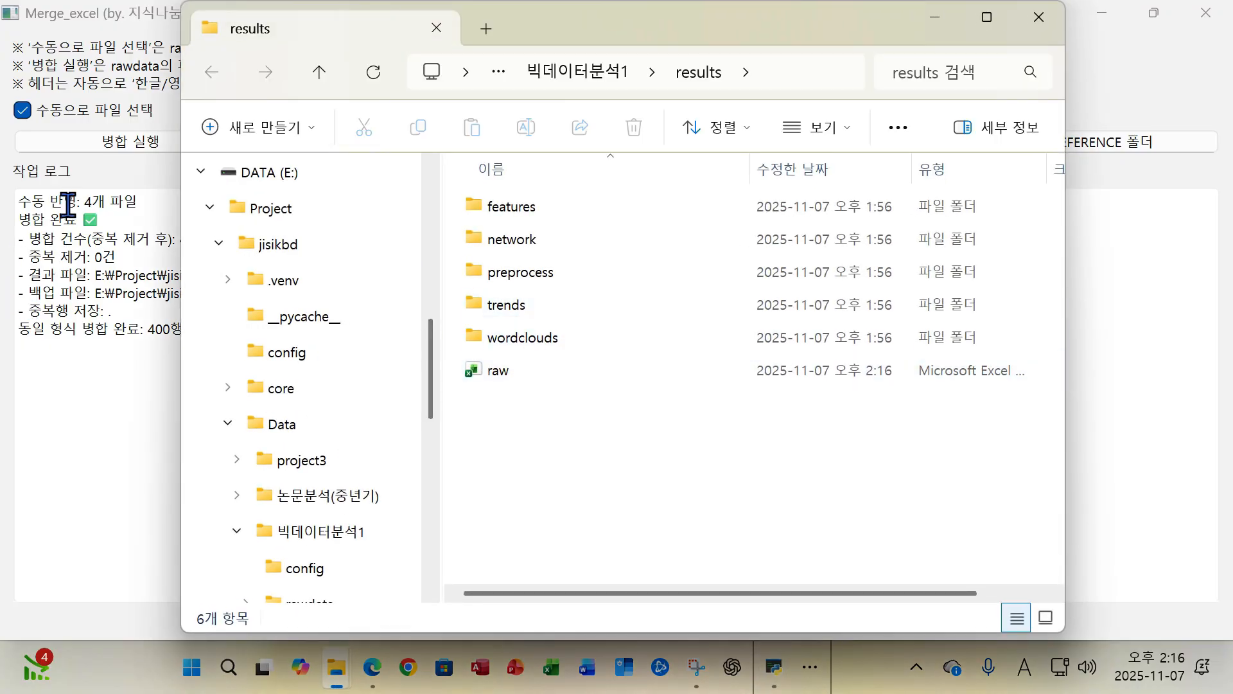
Open the merged raw workbook from the results folder and make its window taller to show the data rows.
left_click_drag(350, 38, 276, 39)
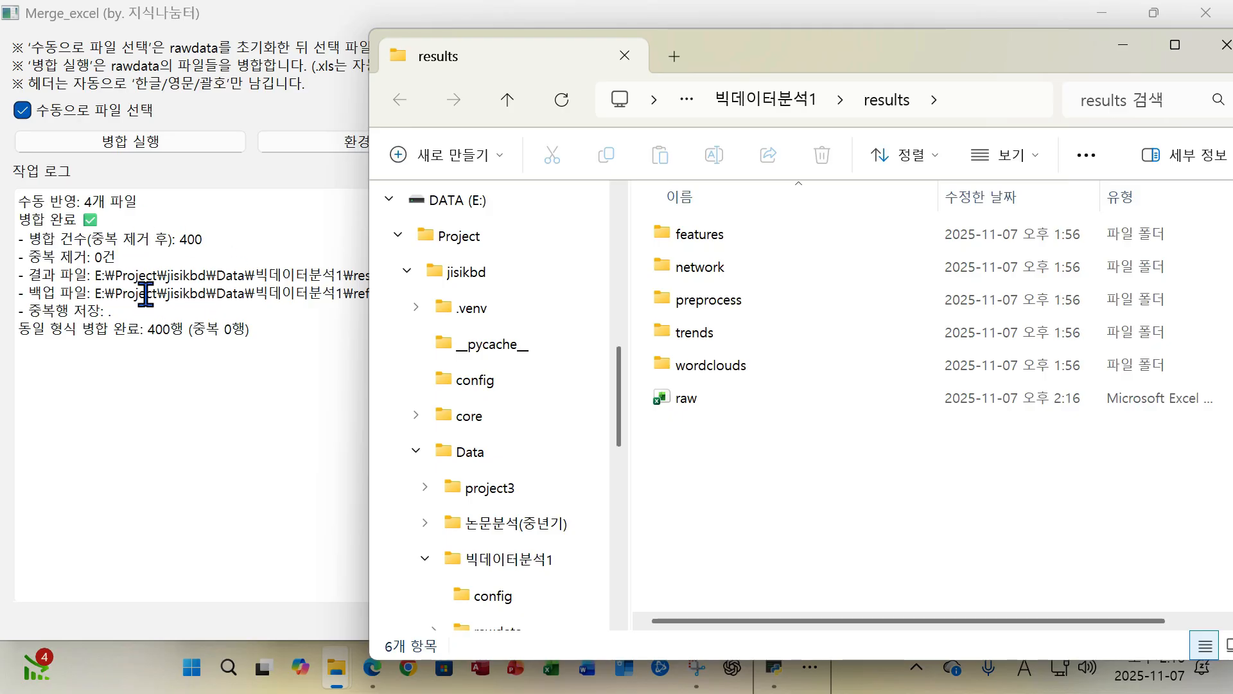
left_click(705, 403)
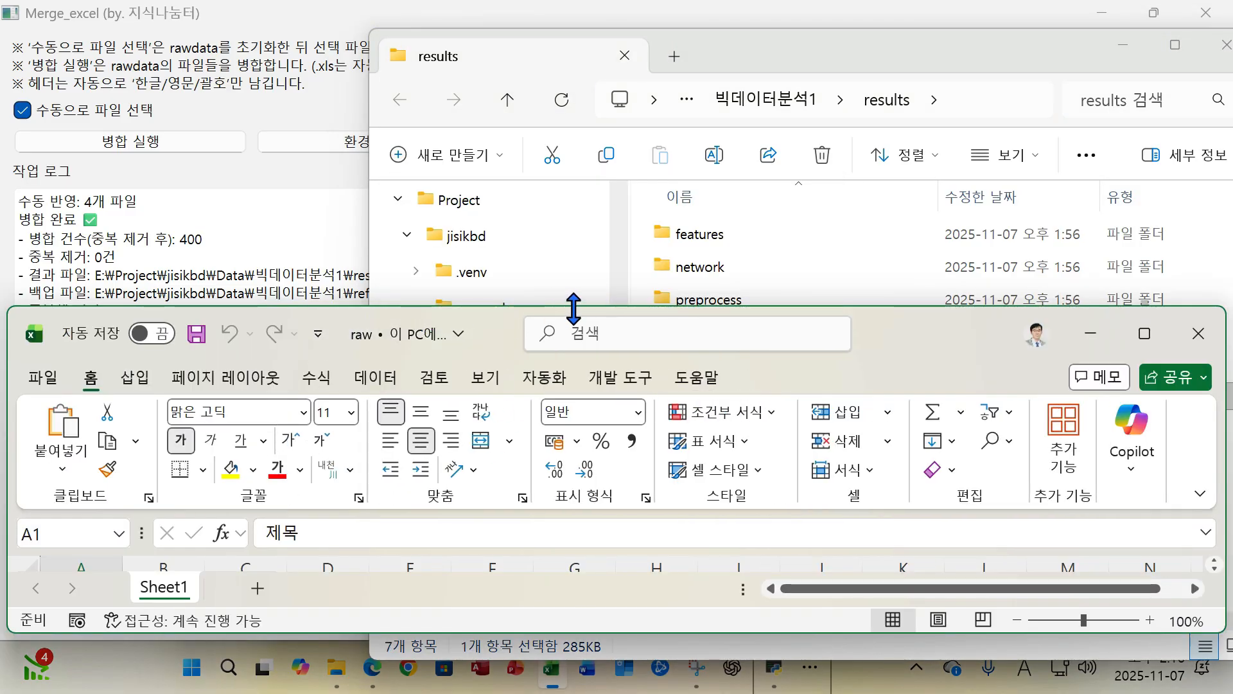
left_click_drag(573, 308, 624, 55)
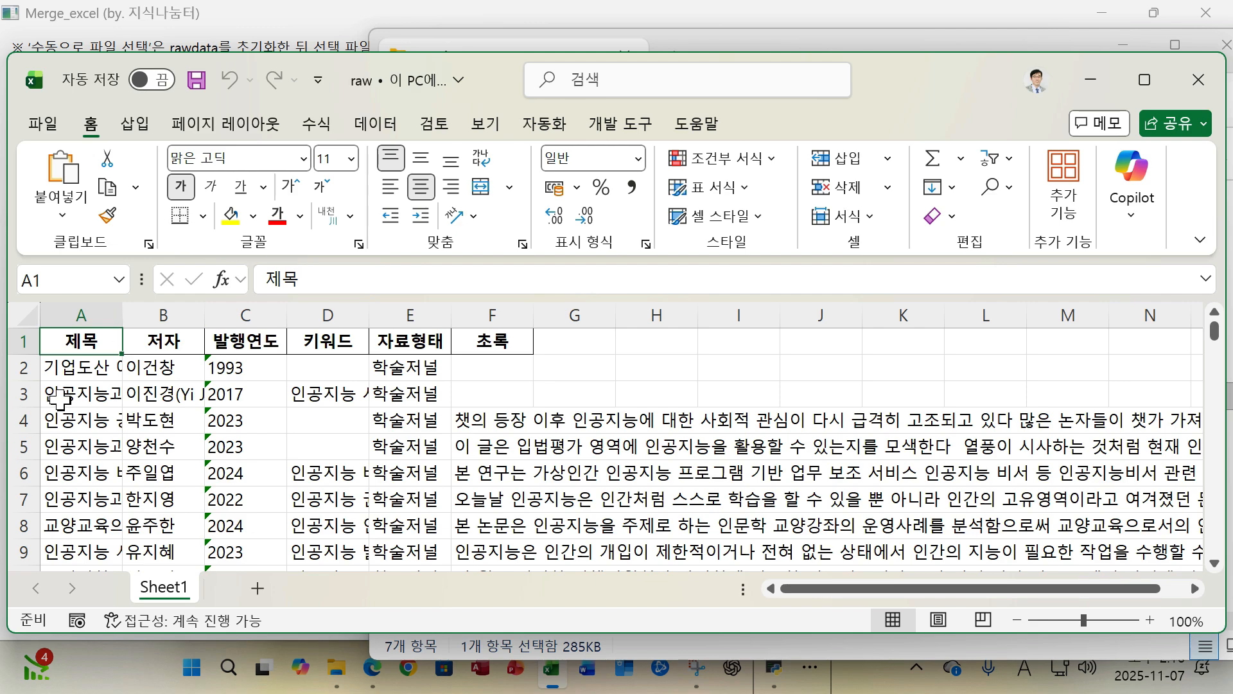
Examine the headers from 저자 to 초록 and the abstract cells in raw, and close the workbook and the results folder.
left_click(162, 345)
left_click(229, 342)
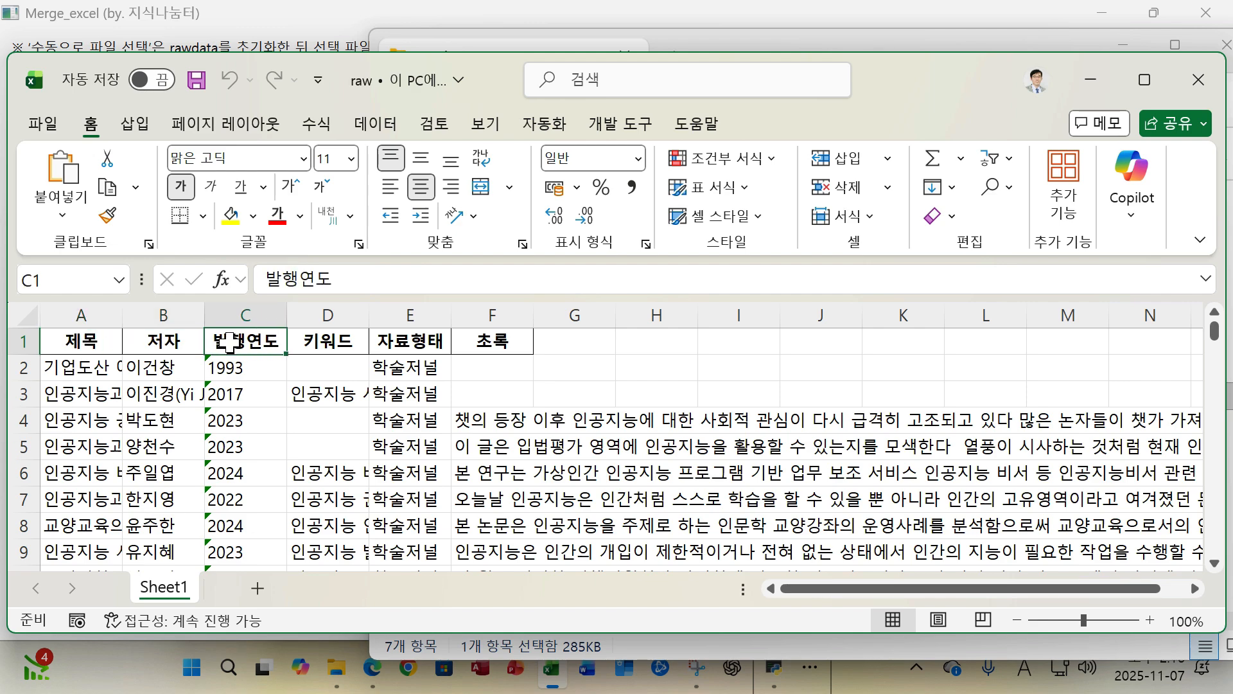
left_click(334, 337)
left_click(429, 342)
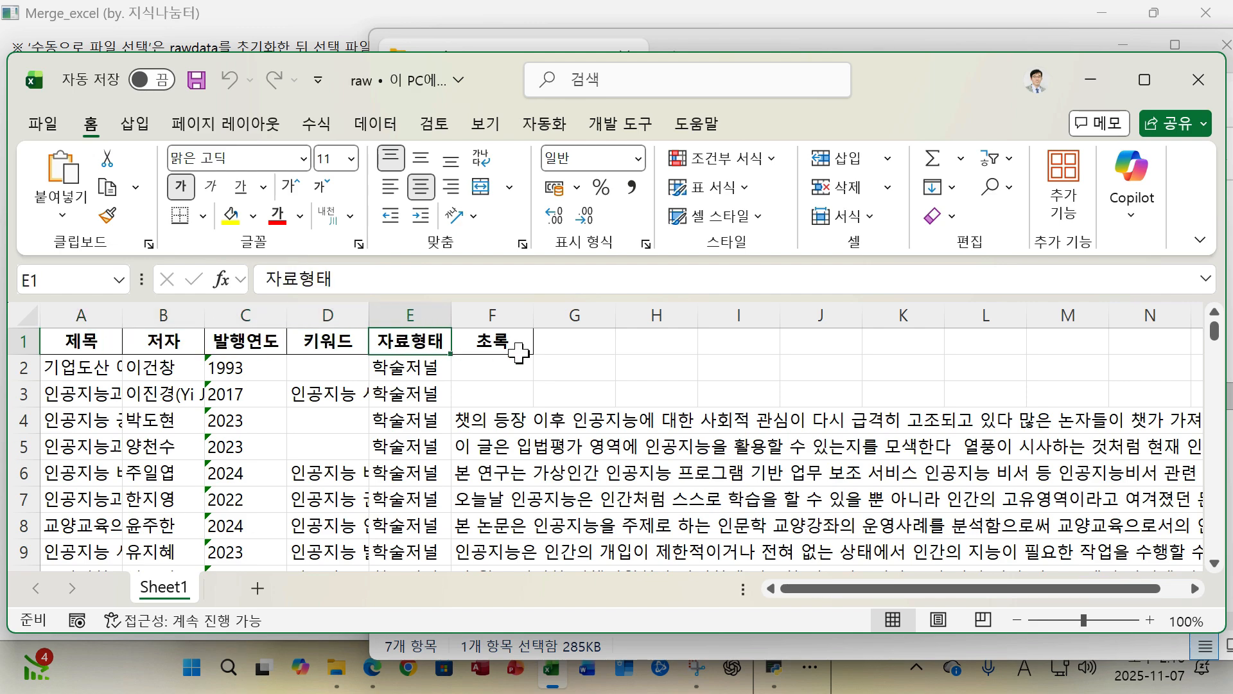
left_click(491, 347)
scroll(407, 443, "down", 12)
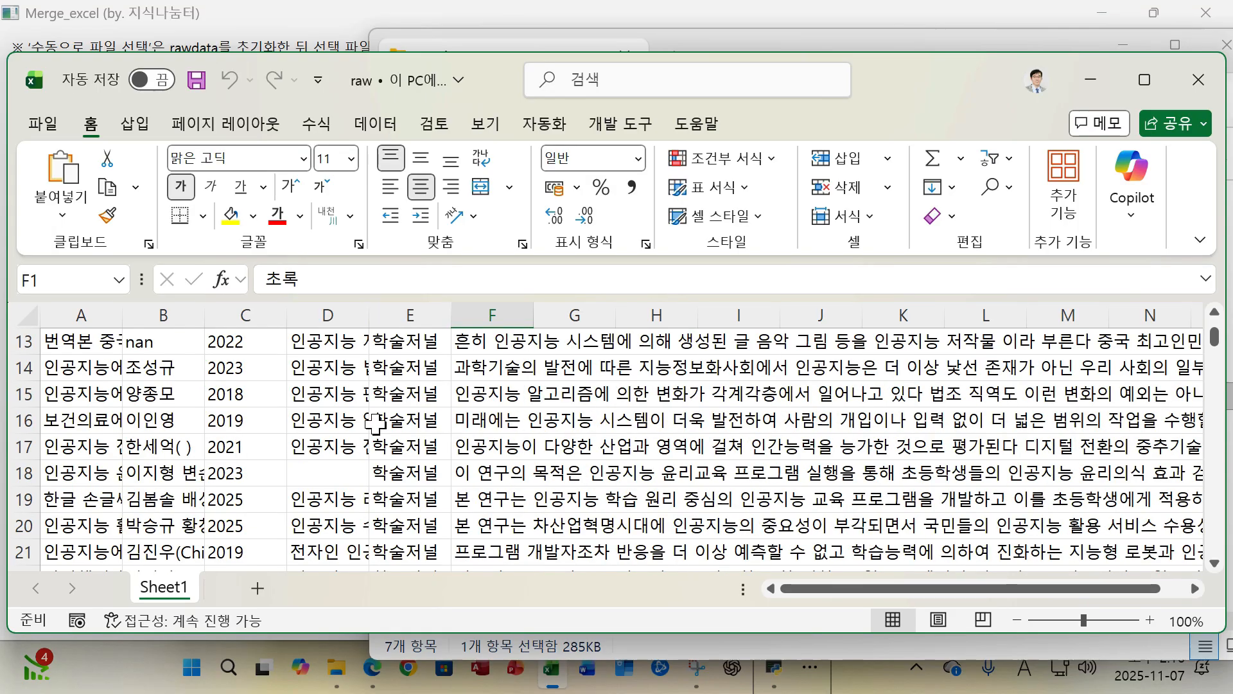
scroll(408, 443, "up", 12)
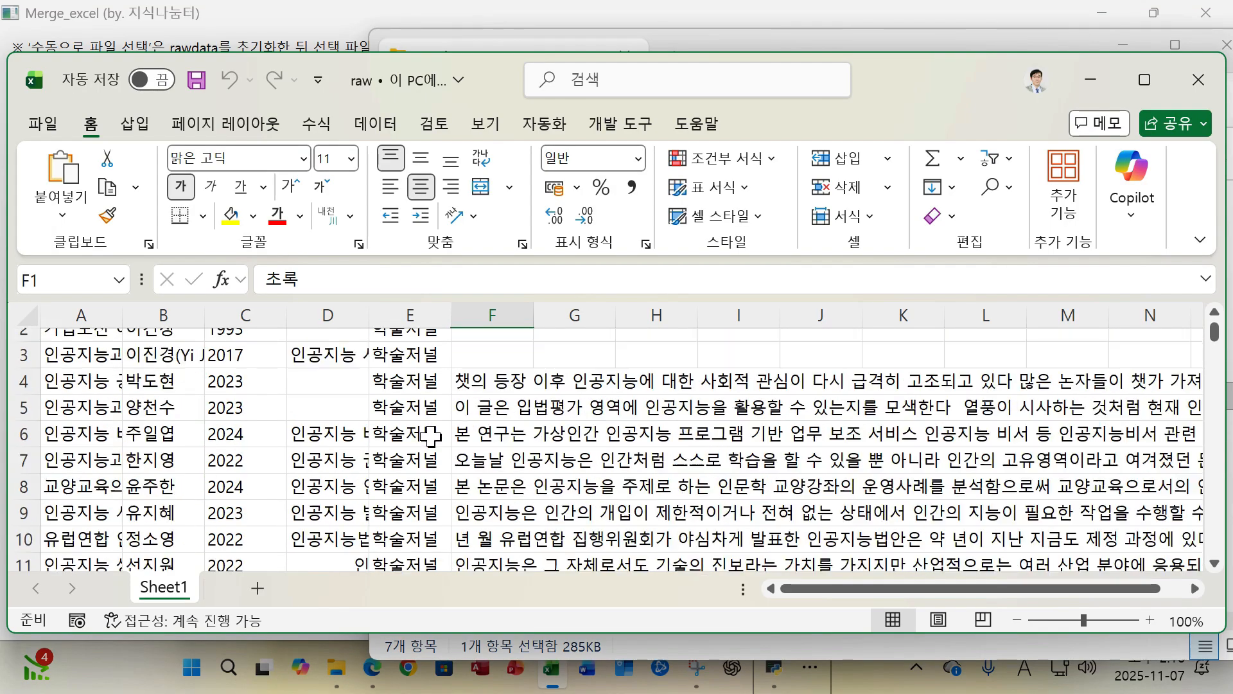
left_click(497, 423)
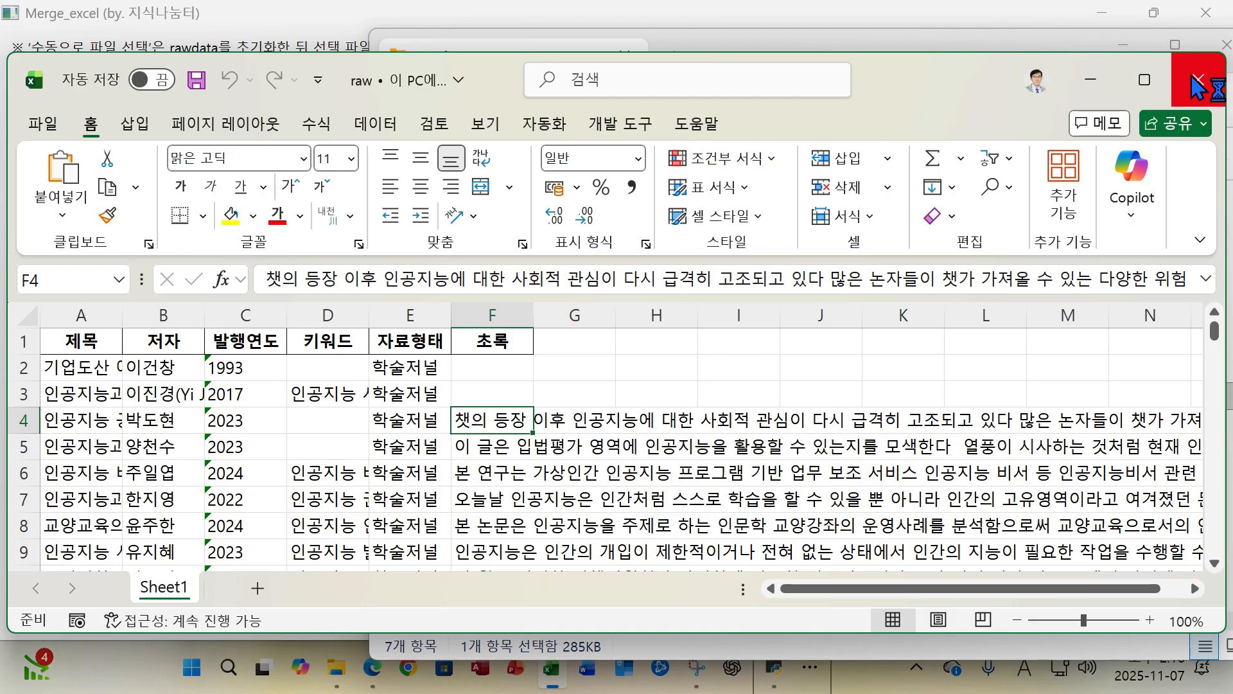
left_click(522, 375)
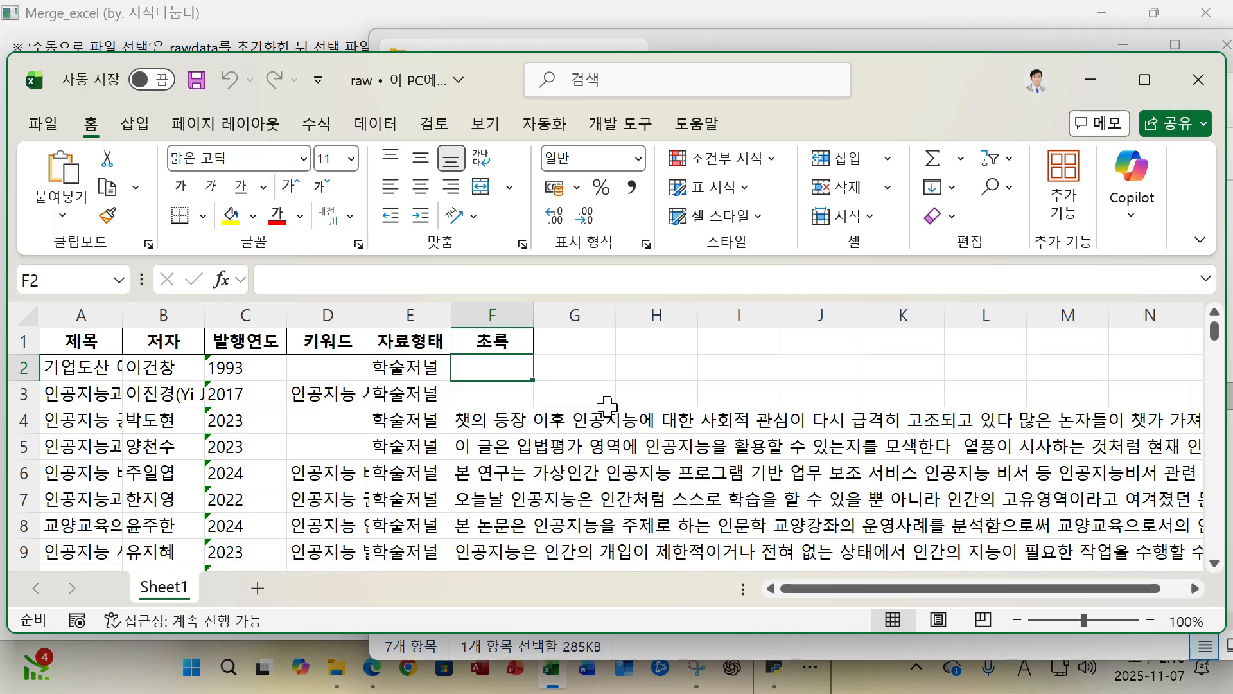
left_click(1198, 79)
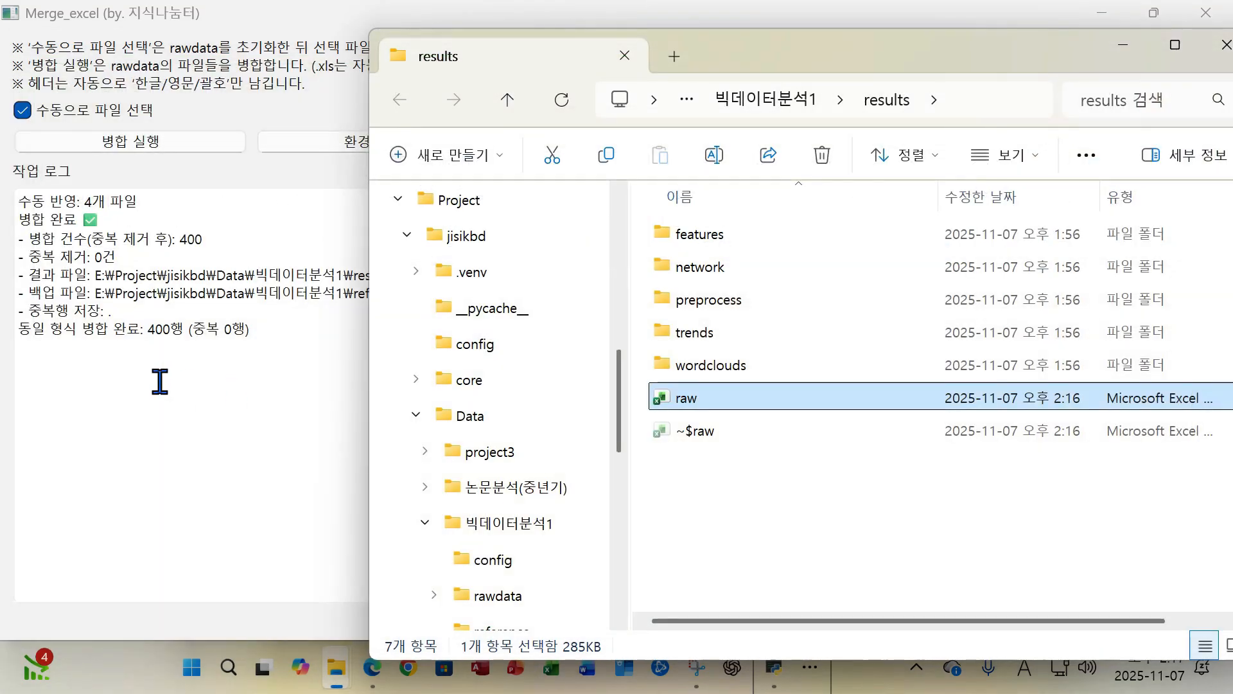
left_click_drag(989, 65, 829, 137)
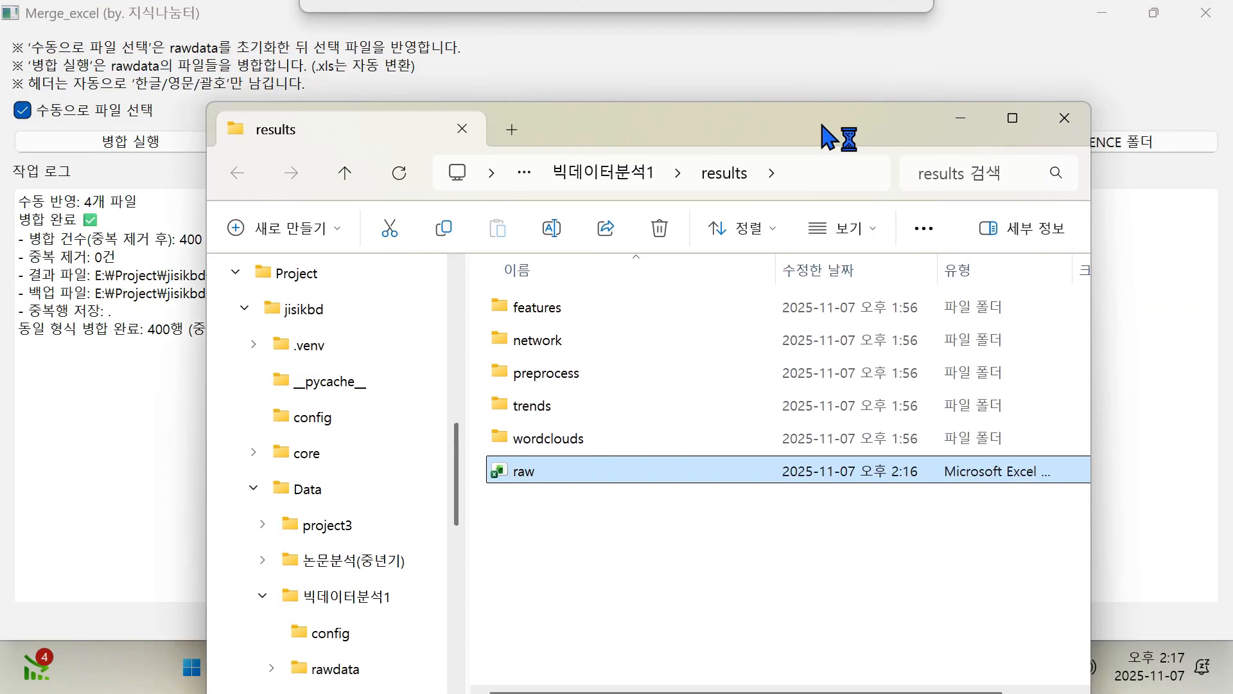
left_click(1064, 118)
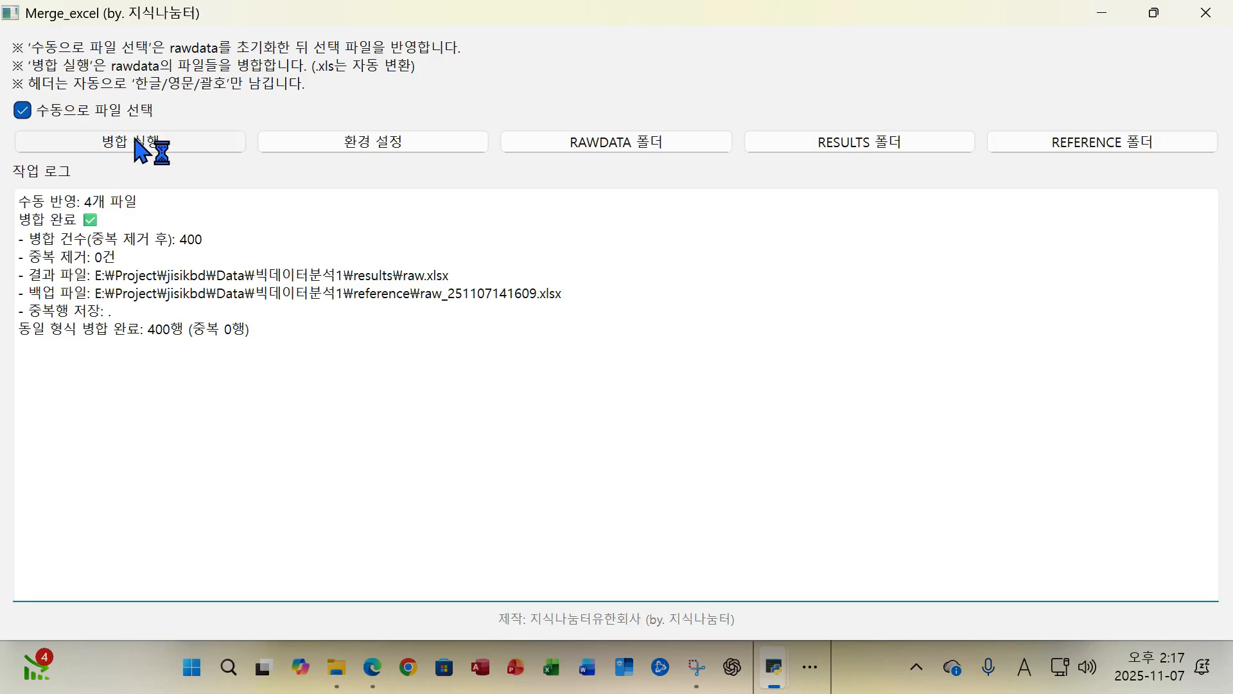
left_click(135, 140)
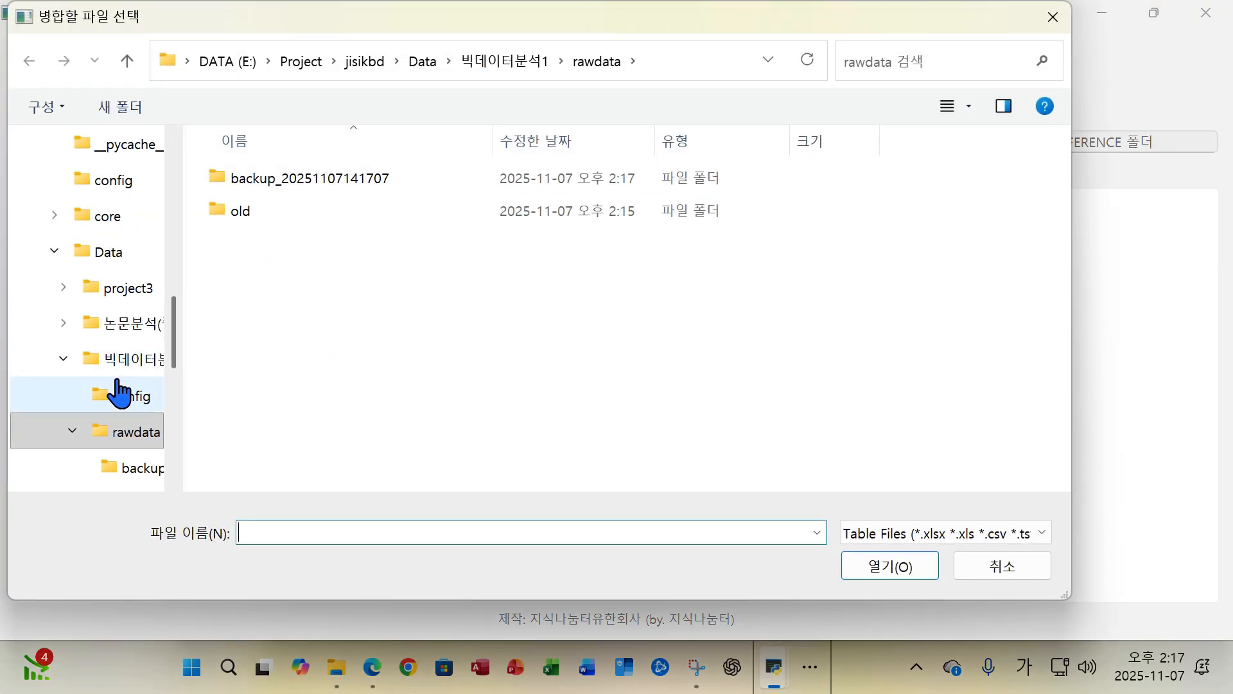
scroll(113, 331, "up", 3)
scroll(111, 334, "up", 5)
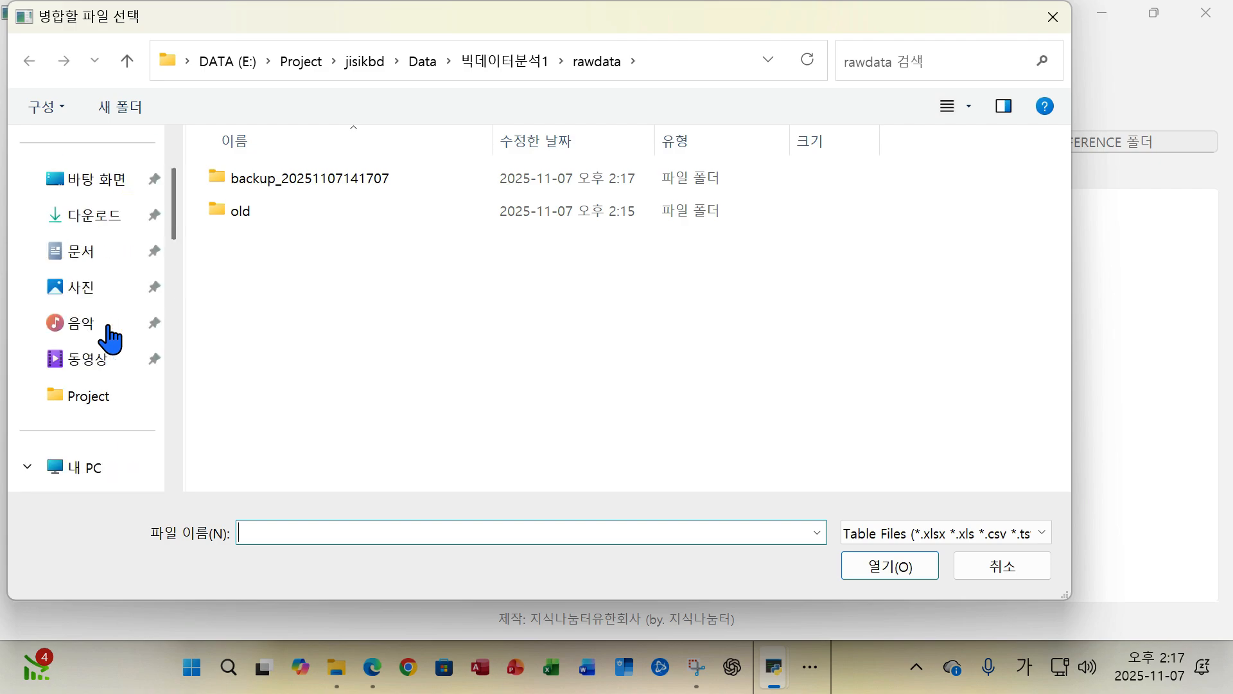
left_click(90, 215)
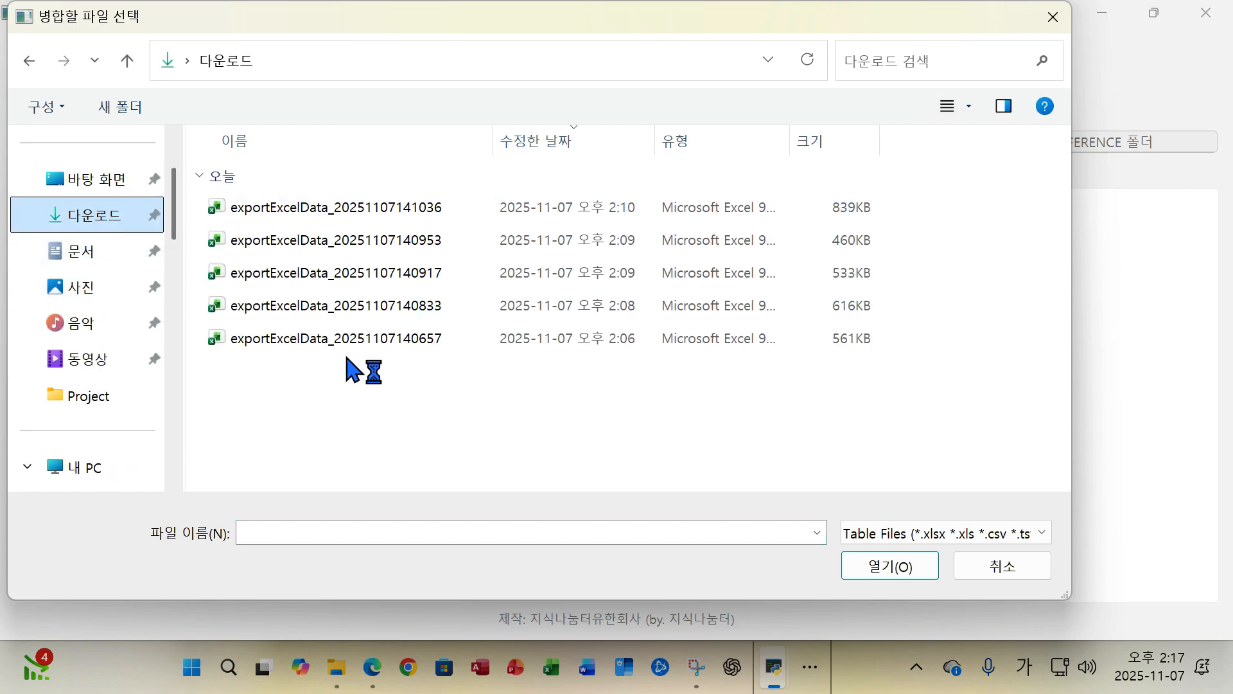
left_click_drag(443, 406, 341, 207)
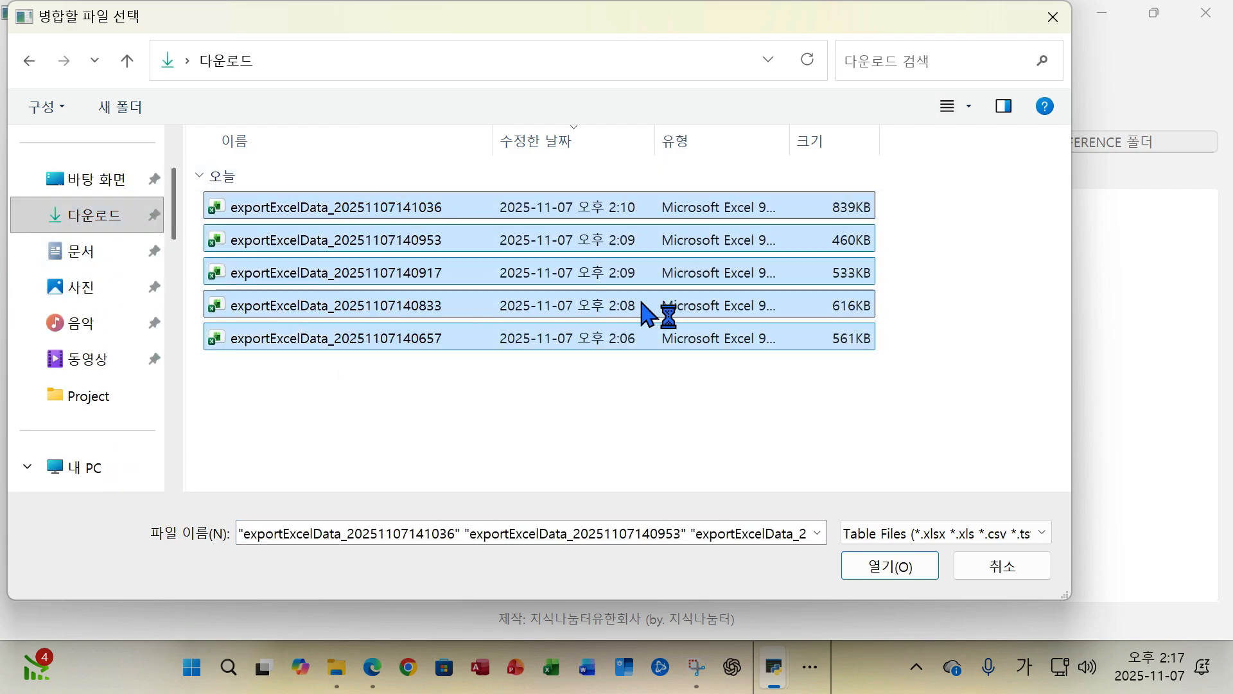
left_click(889, 566)
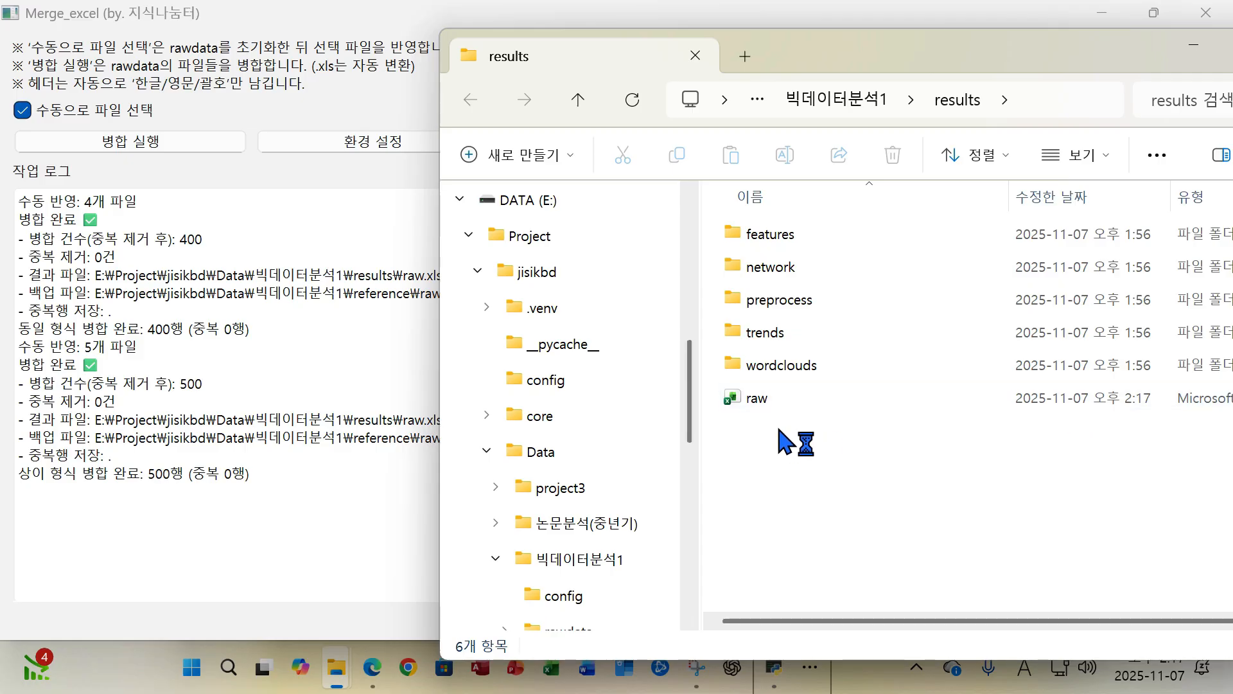
Open the merged raw workbook from the results folder, examine its 자료형태 and 초록 columns down to the last row, and close it.
left_click(761, 402)
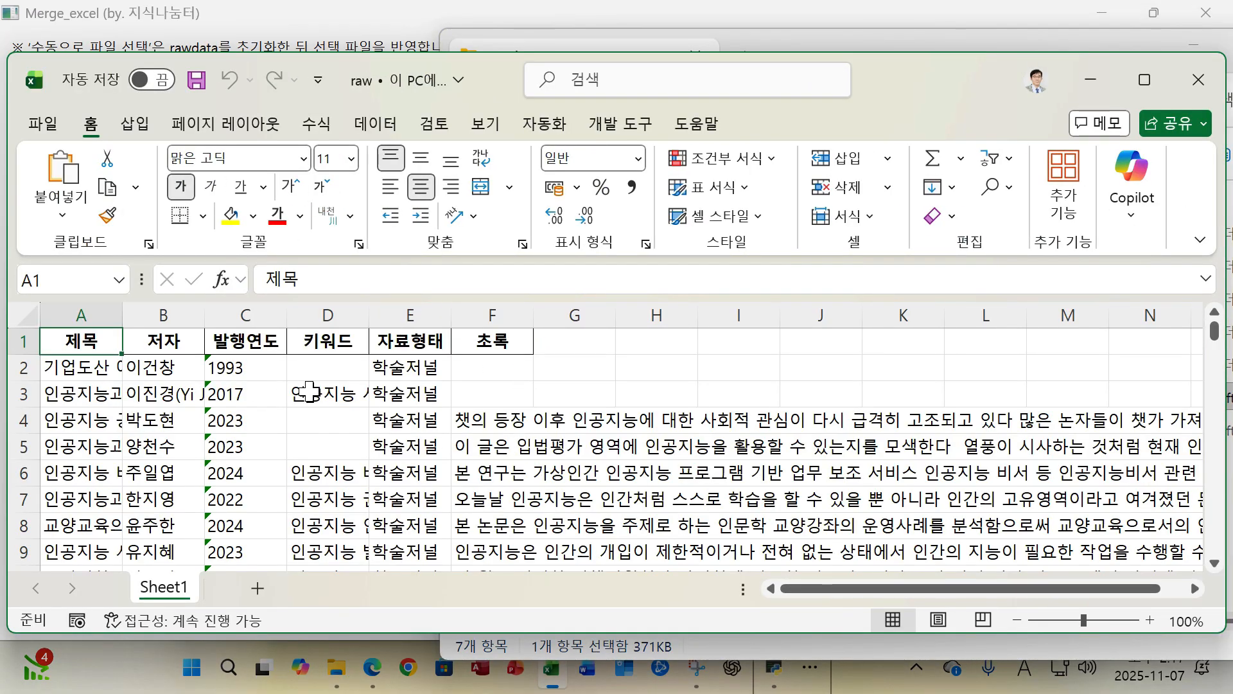
scroll(443, 440, "down", 20)
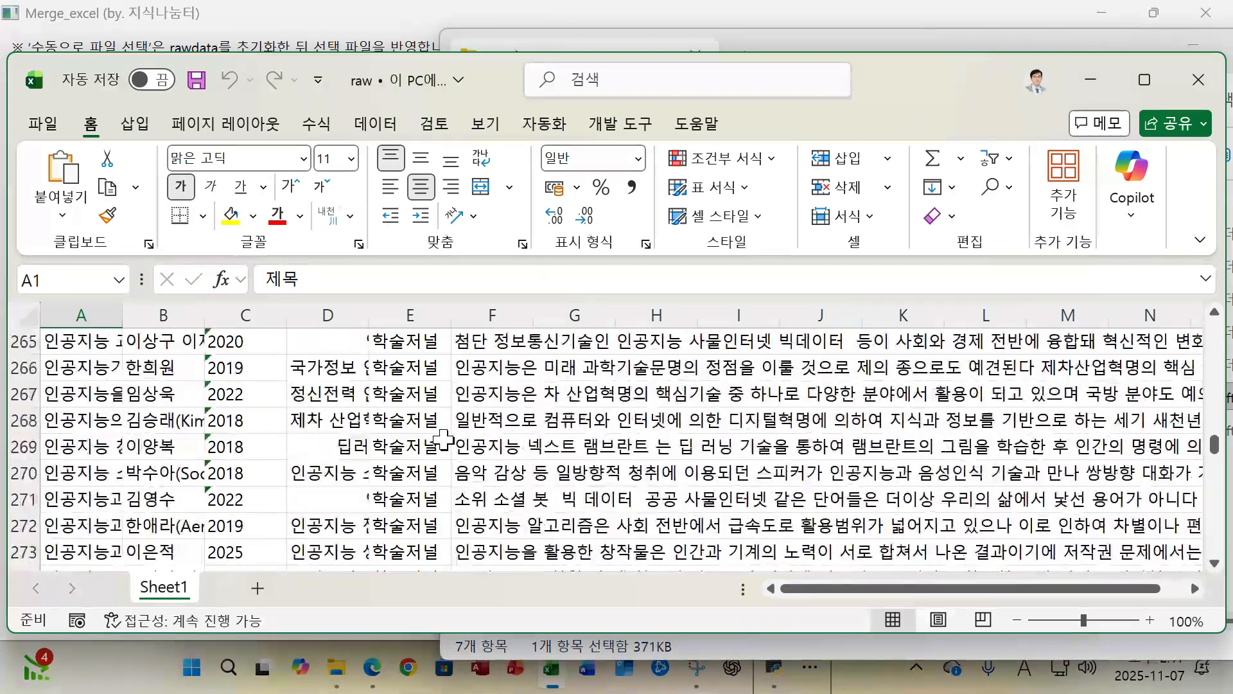
scroll(444, 440, "down", 20)
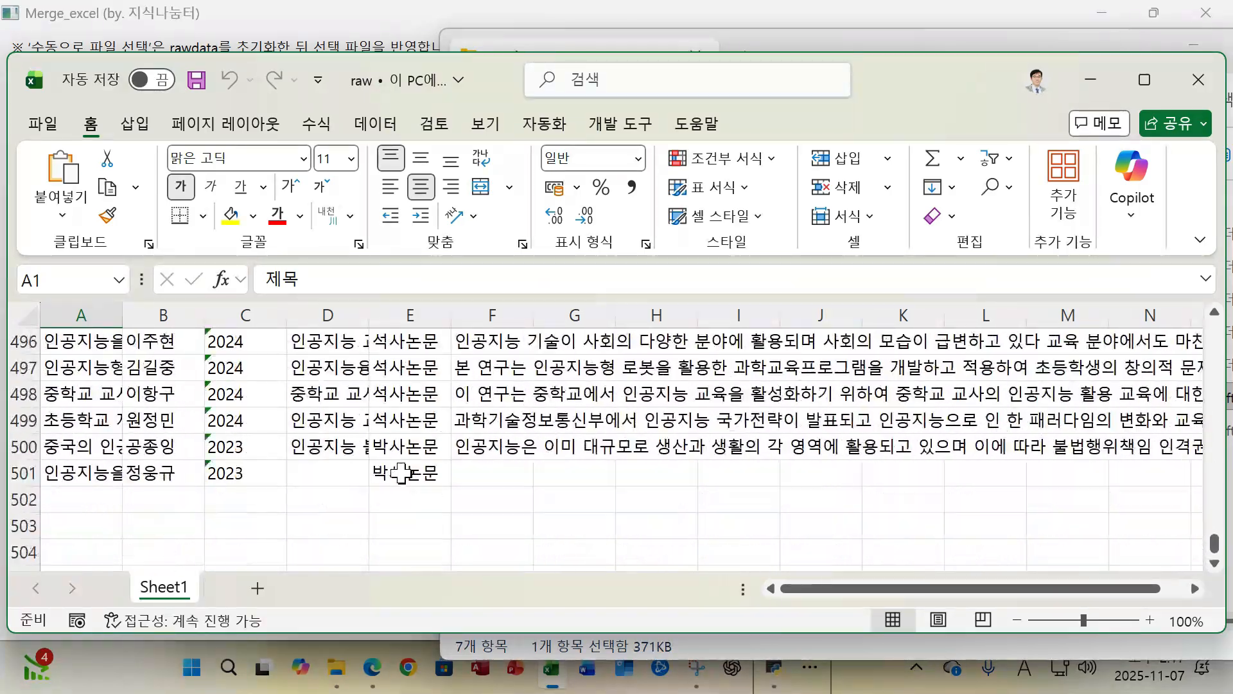
scroll(391, 481, "up", 20)
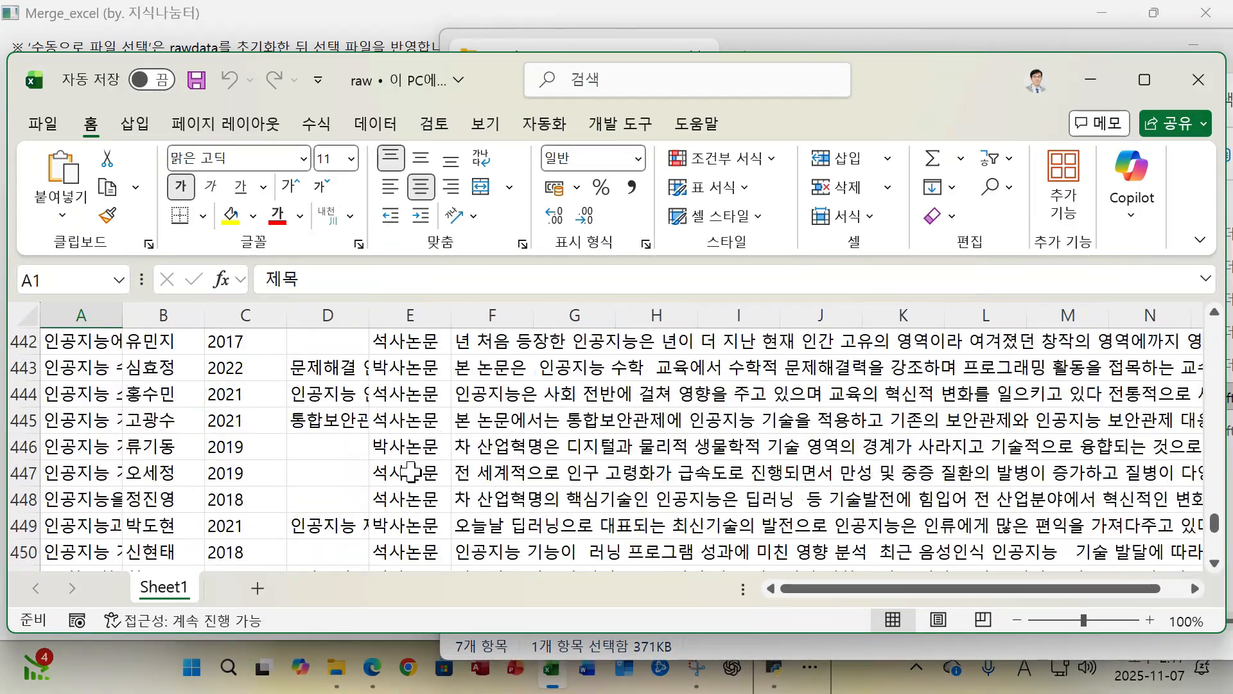
scroll(411, 472, "up", 20)
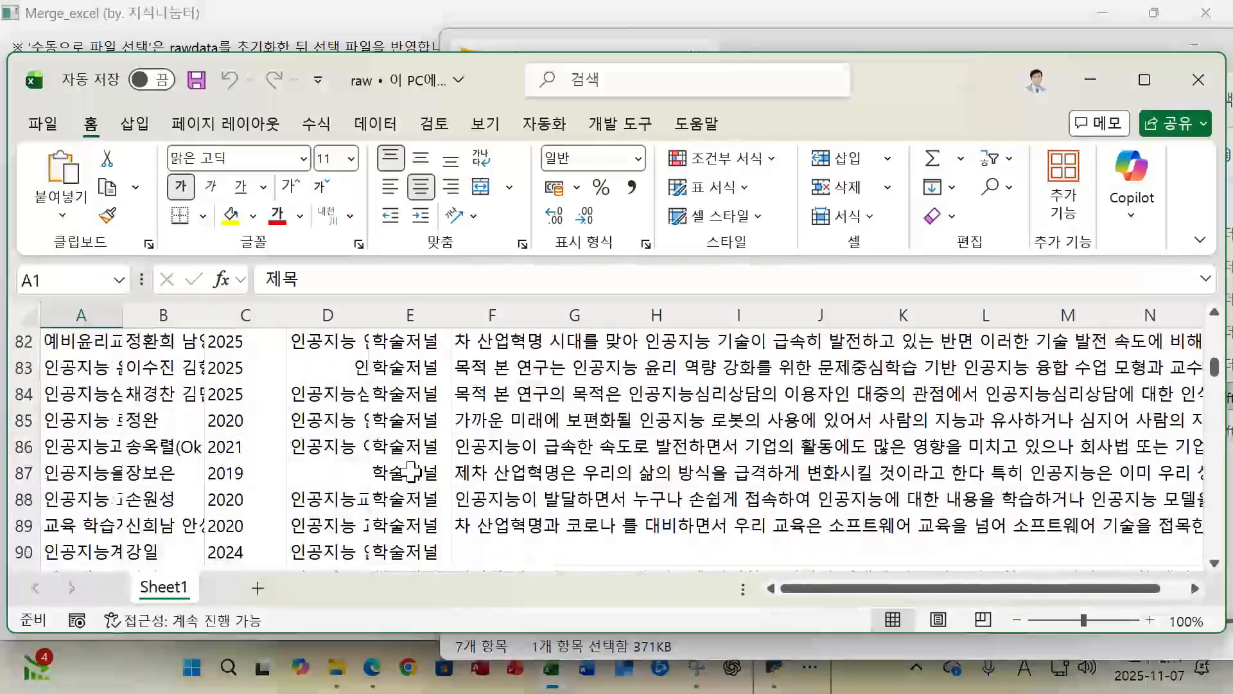
scroll(411, 472, "up", 3)
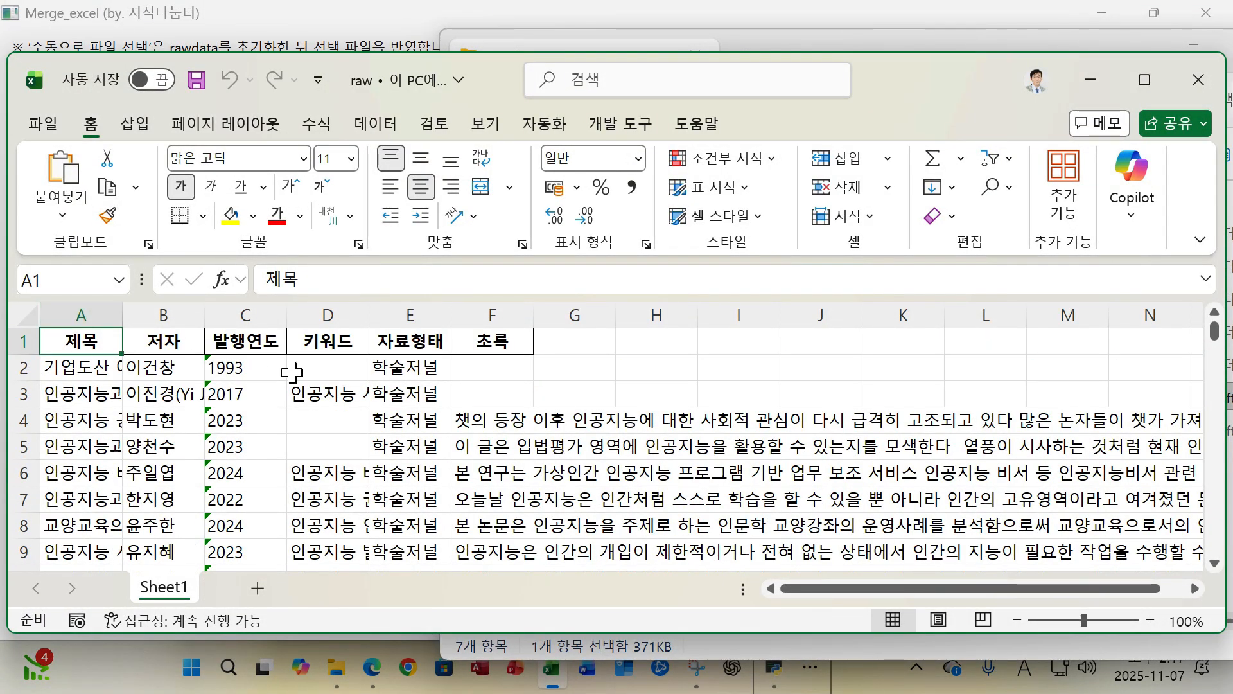
scroll(291, 433, "down", 8)
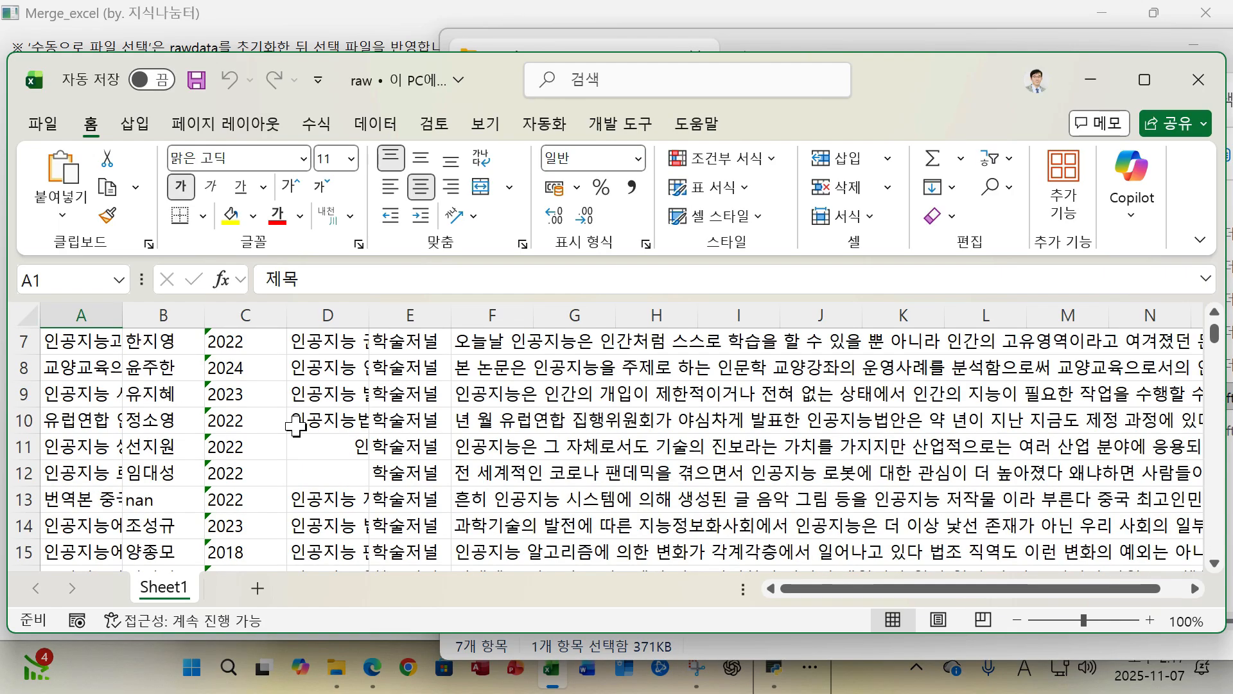
scroll(297, 424, "up", 8)
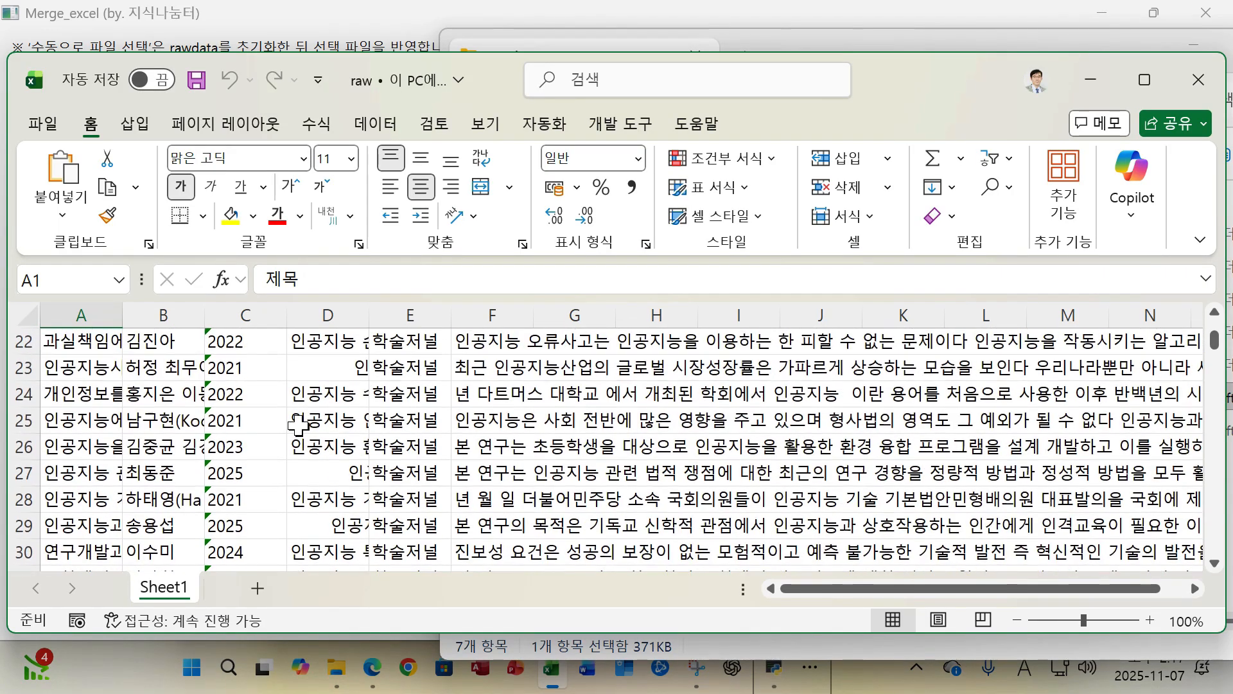
left_click(1198, 80)
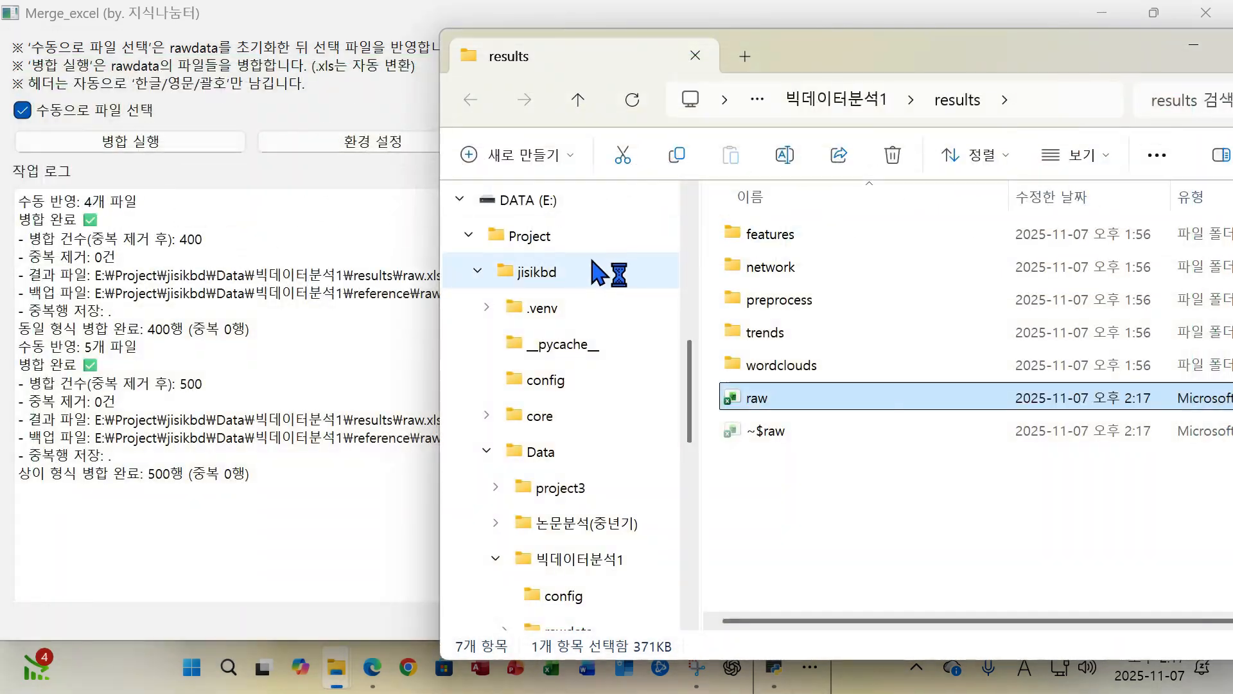
Close the Merge_excel tool and the results folder to return to the JisikBD main launcher.
left_click(329, 372)
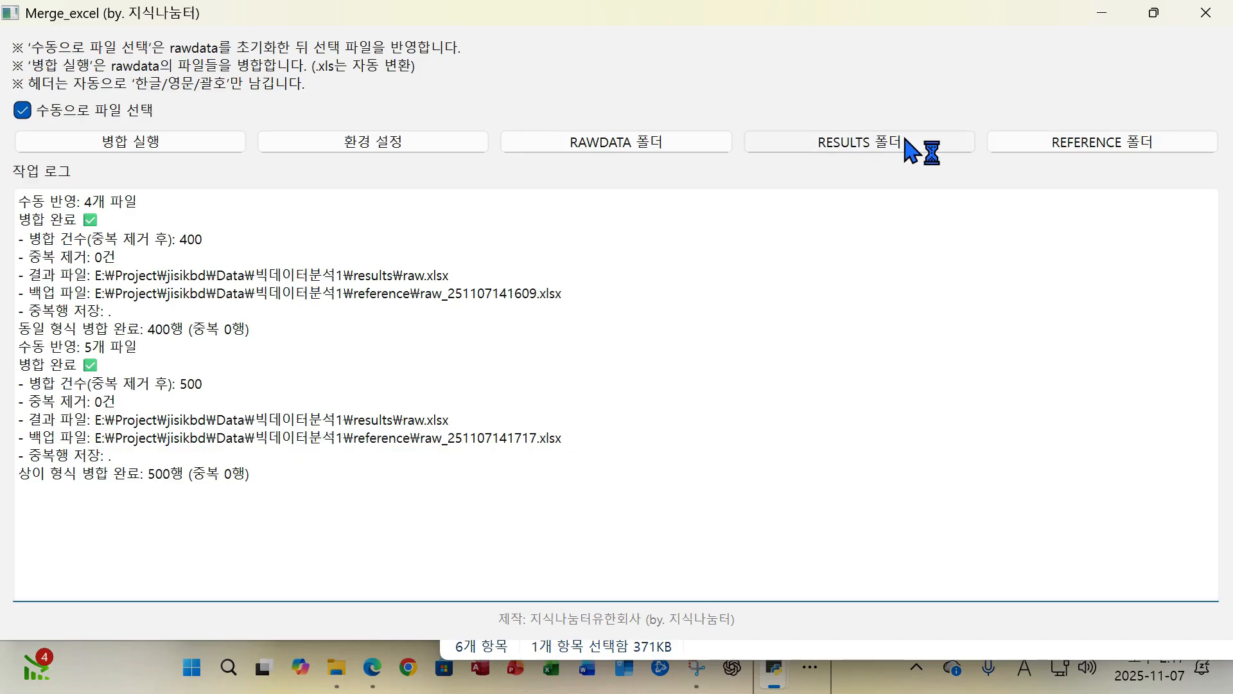
left_click(1205, 15)
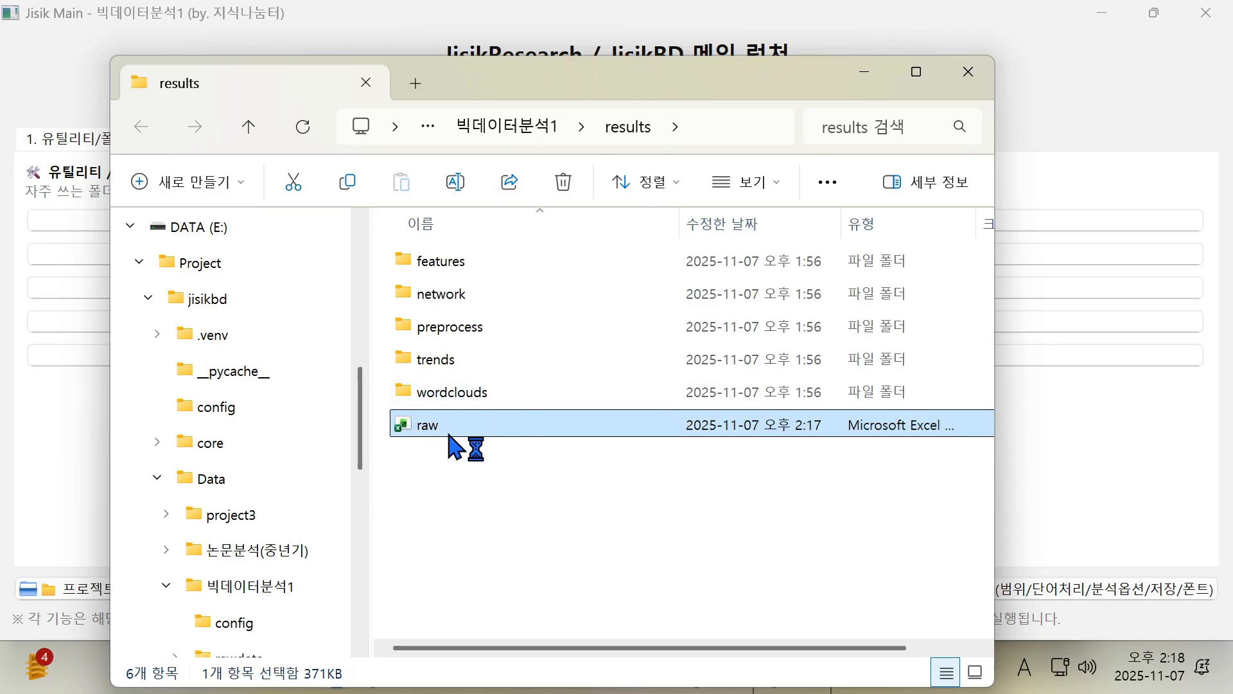
left_click(957, 76)
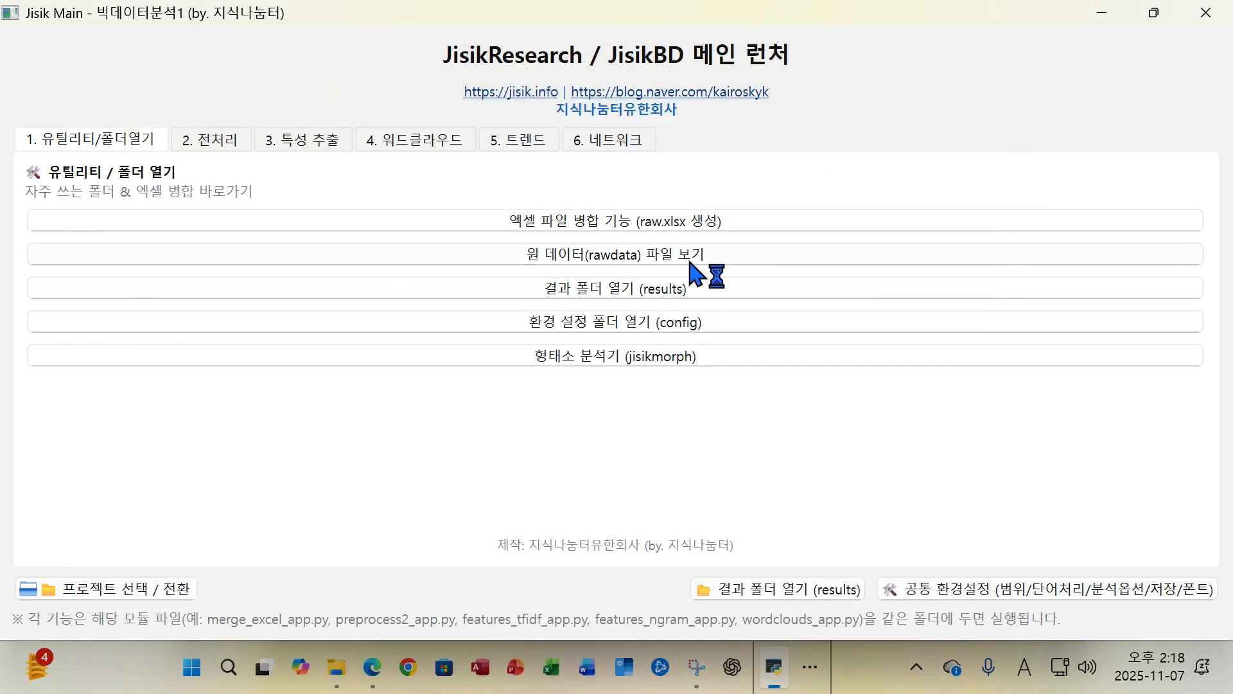
In the 전처리 settings, add 초록 and 키워드 to the text sources and enable 확장 필터 사용.
left_click(210, 159)
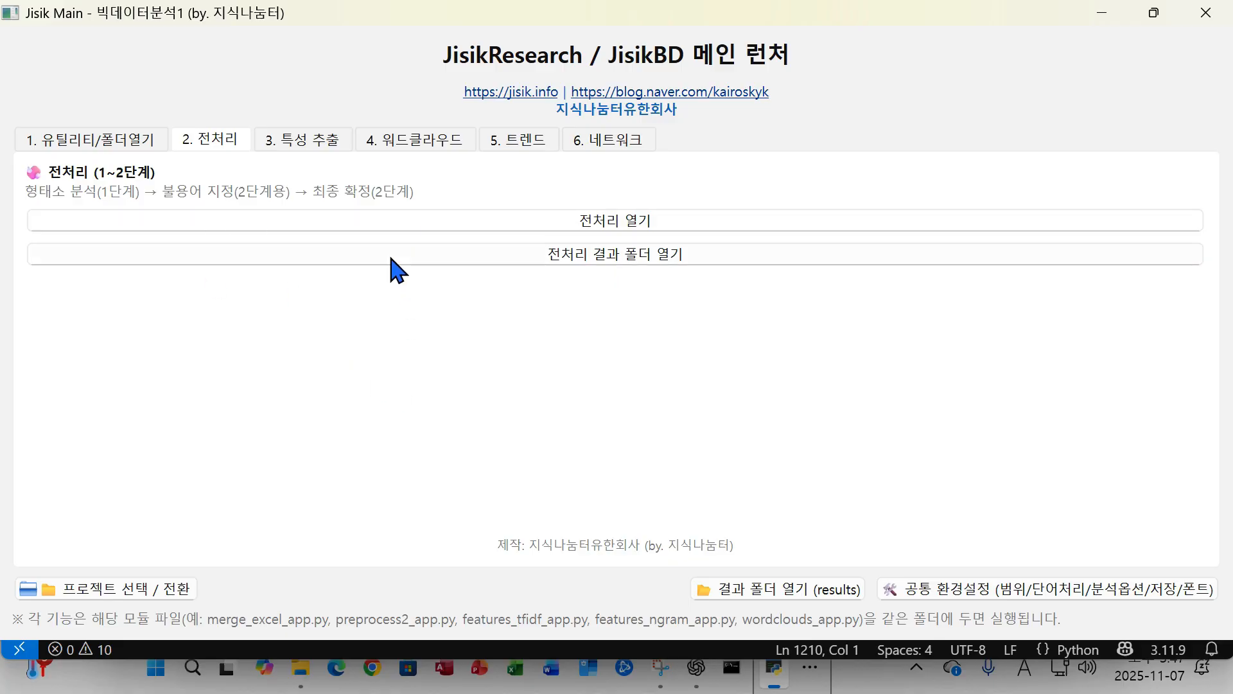
left_click(632, 221)
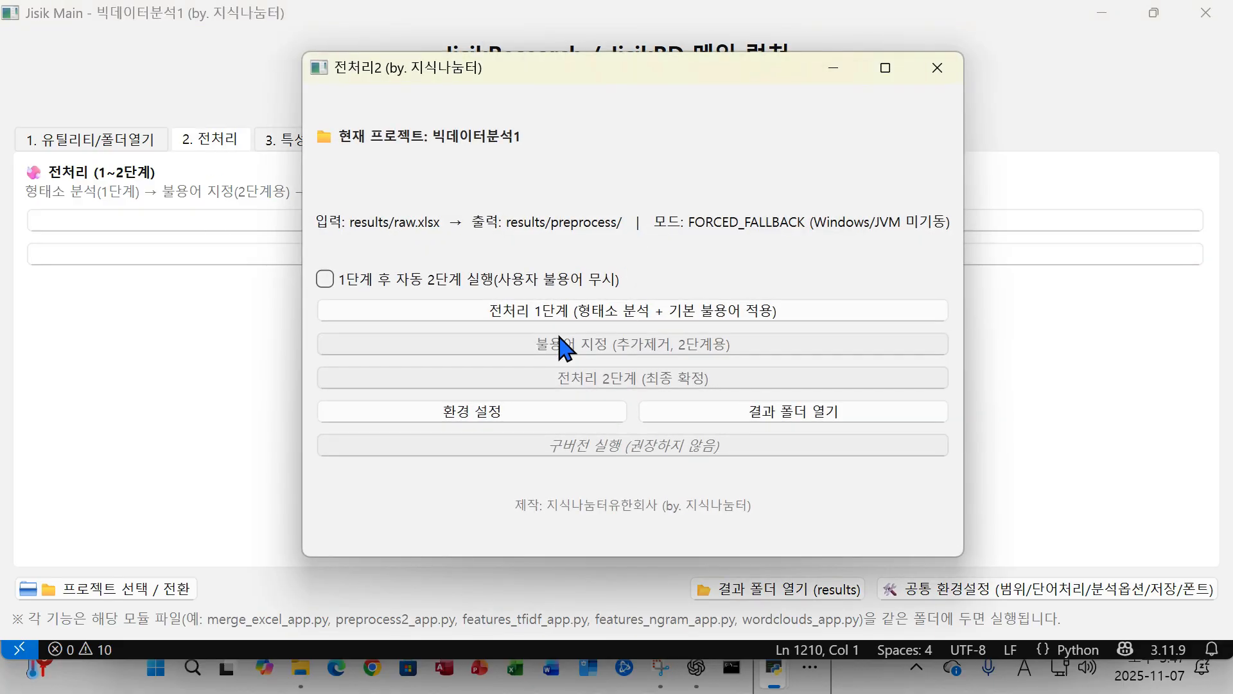
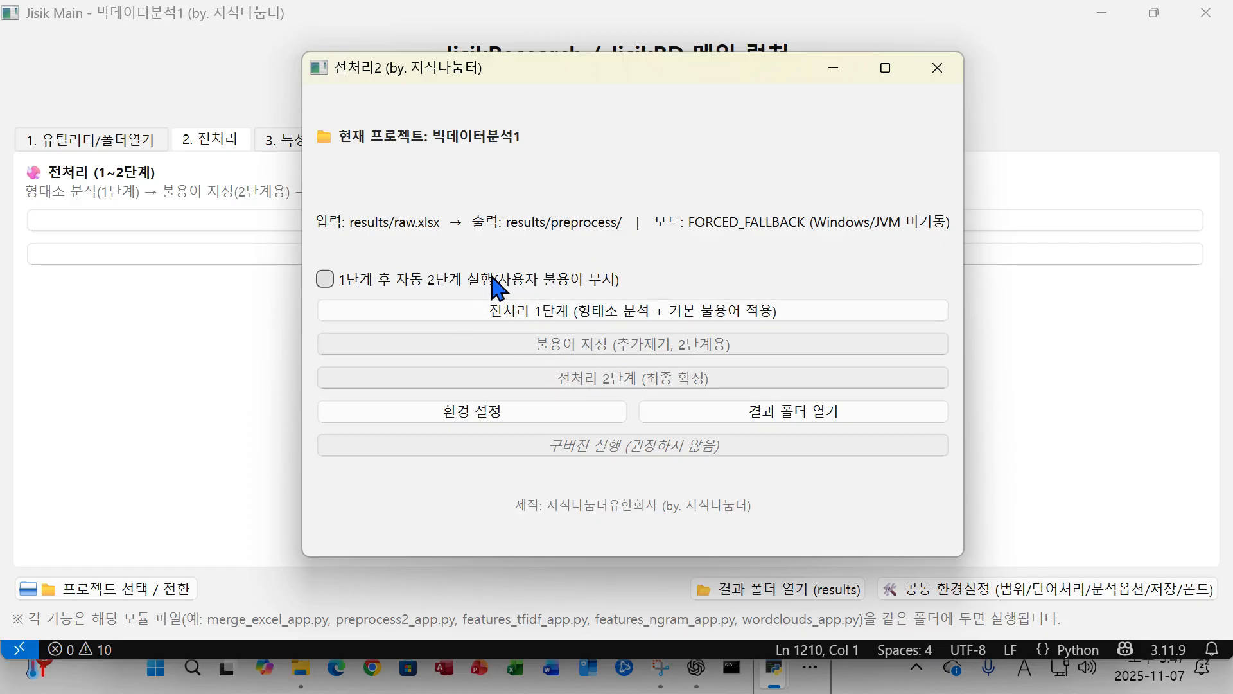
left_click(481, 416)
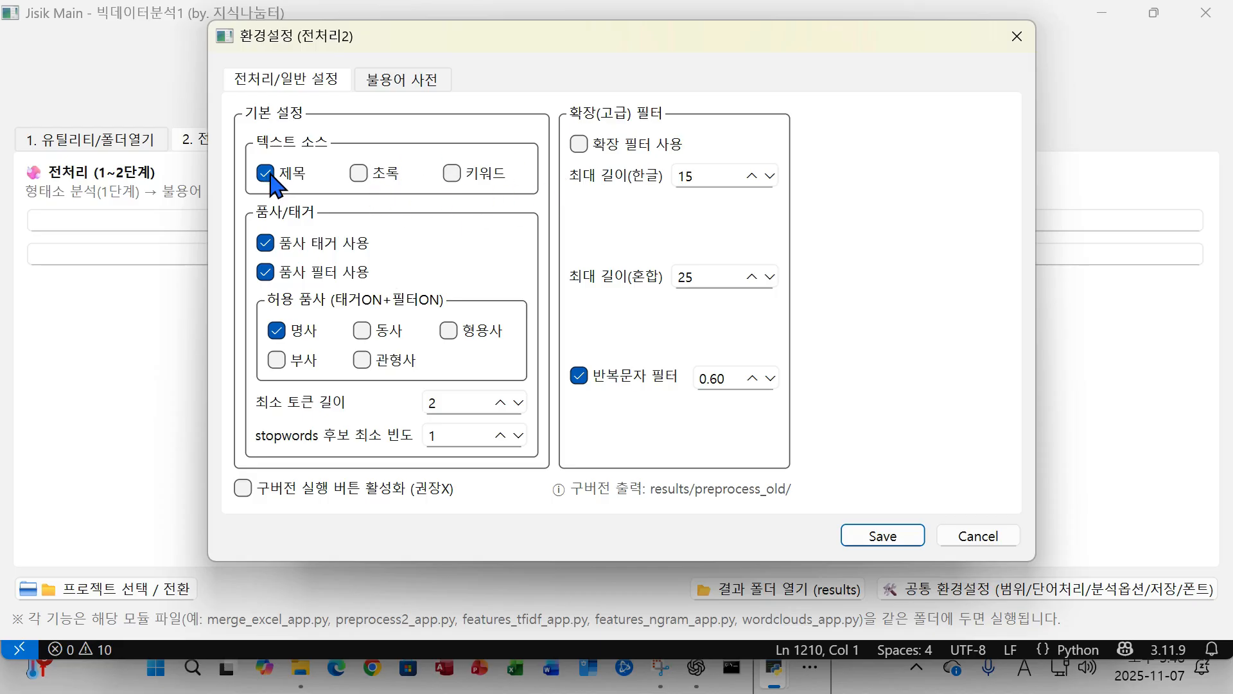
left_click(373, 175)
left_click(453, 173)
left_click(580, 144)
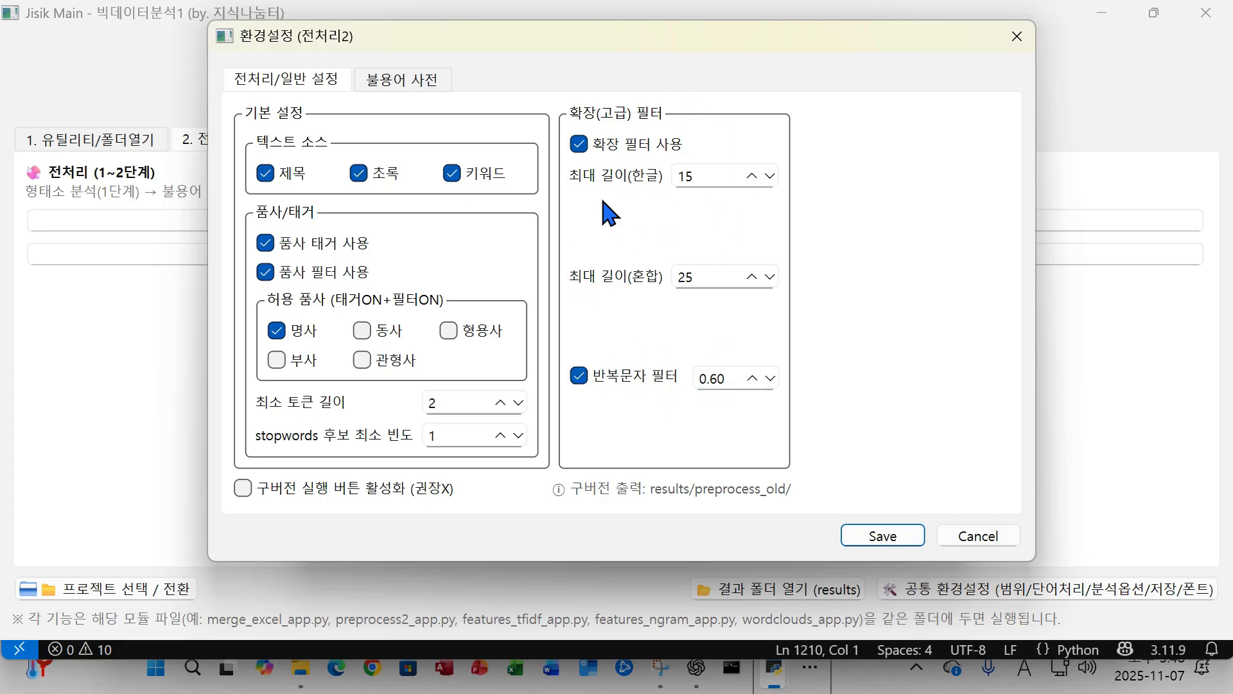
Review the basic stopwords in 불용어 사전 and deselect all domains from 경제/경영 to 환경.
left_click(398, 96)
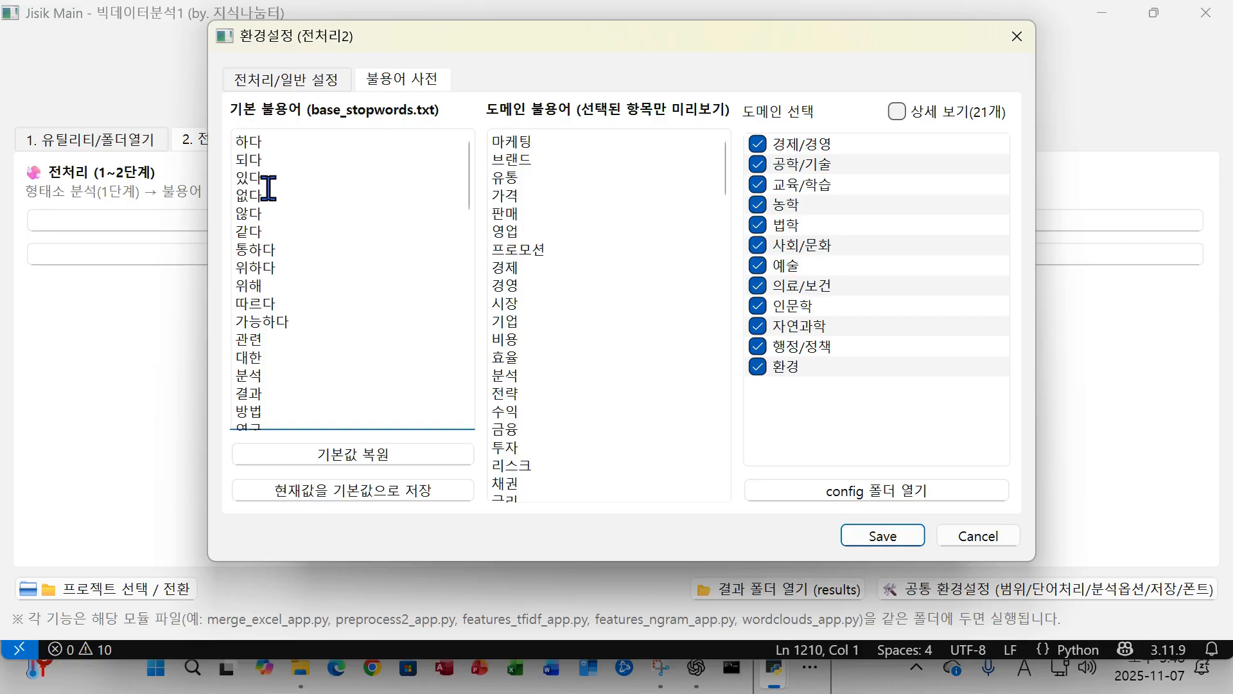
scroll(267, 188, "down", 8)
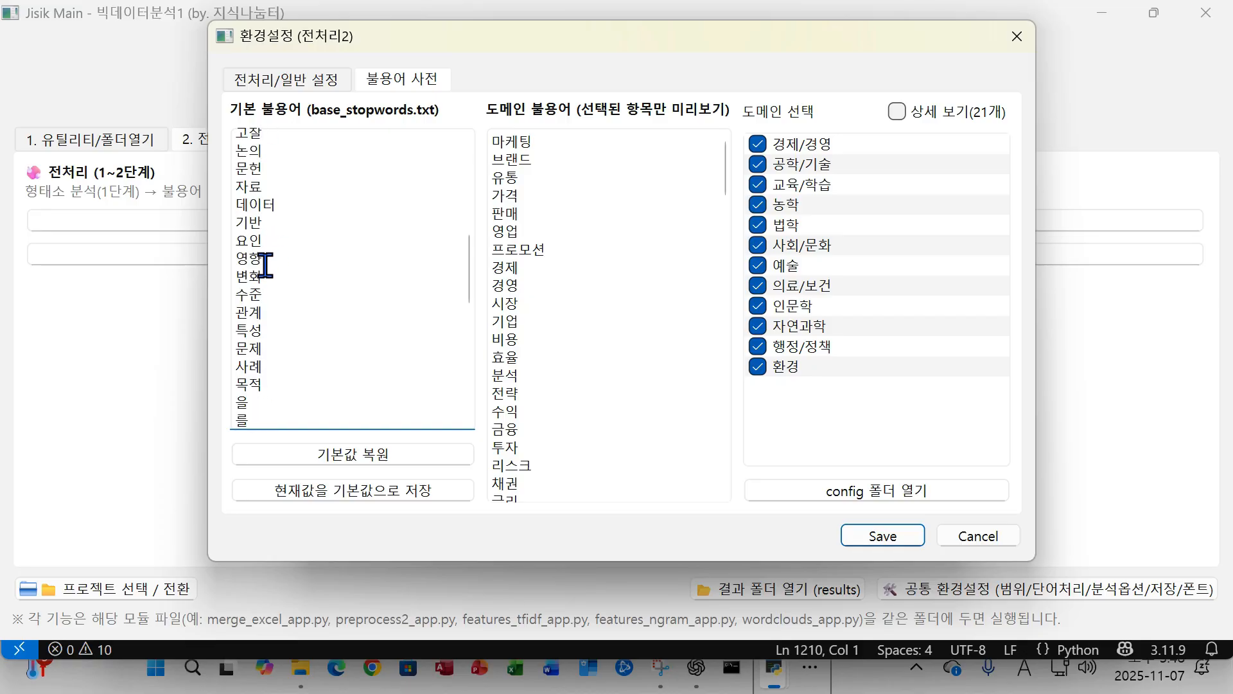
scroll(265, 264, "down", 10)
left_click(775, 147)
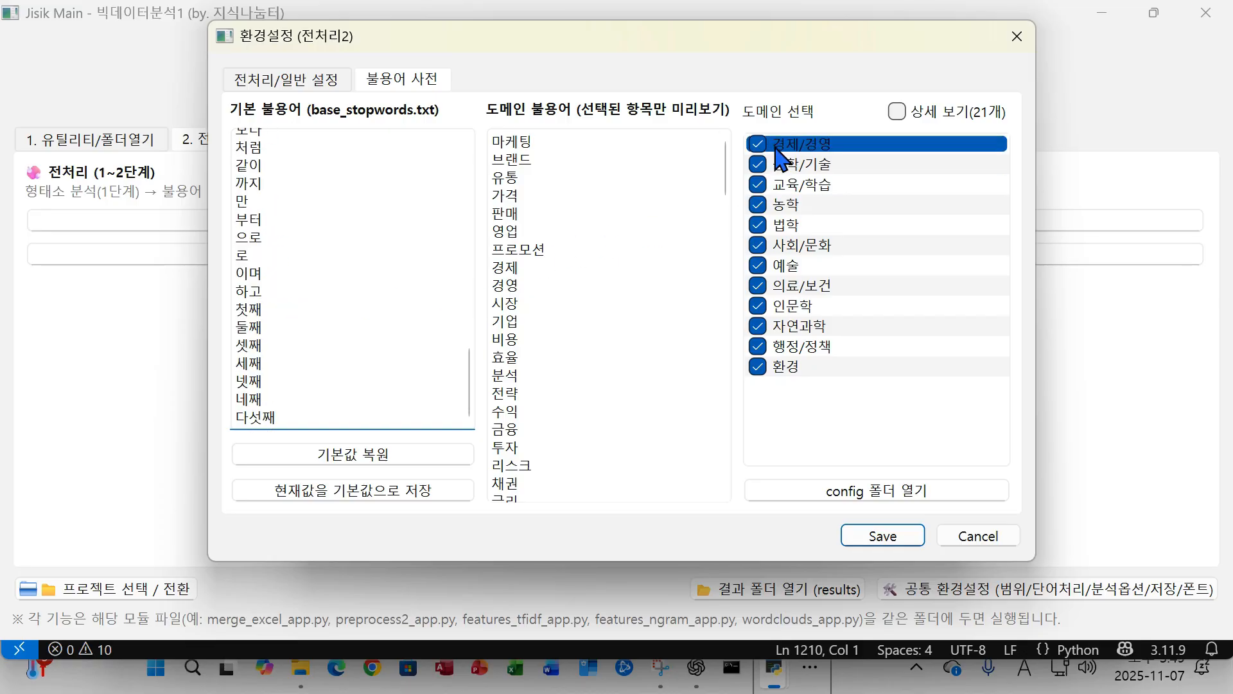
left_click(757, 165)
left_click(757, 185)
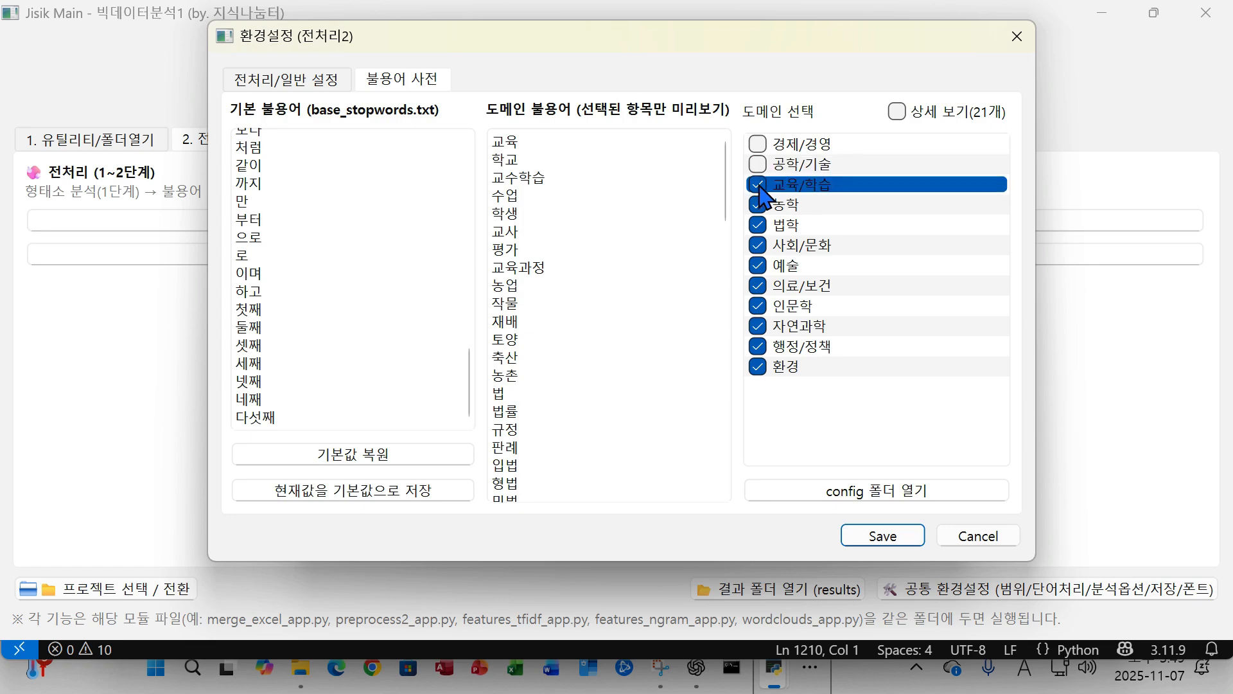
left_click(757, 204)
left_click(758, 225)
left_click(759, 245)
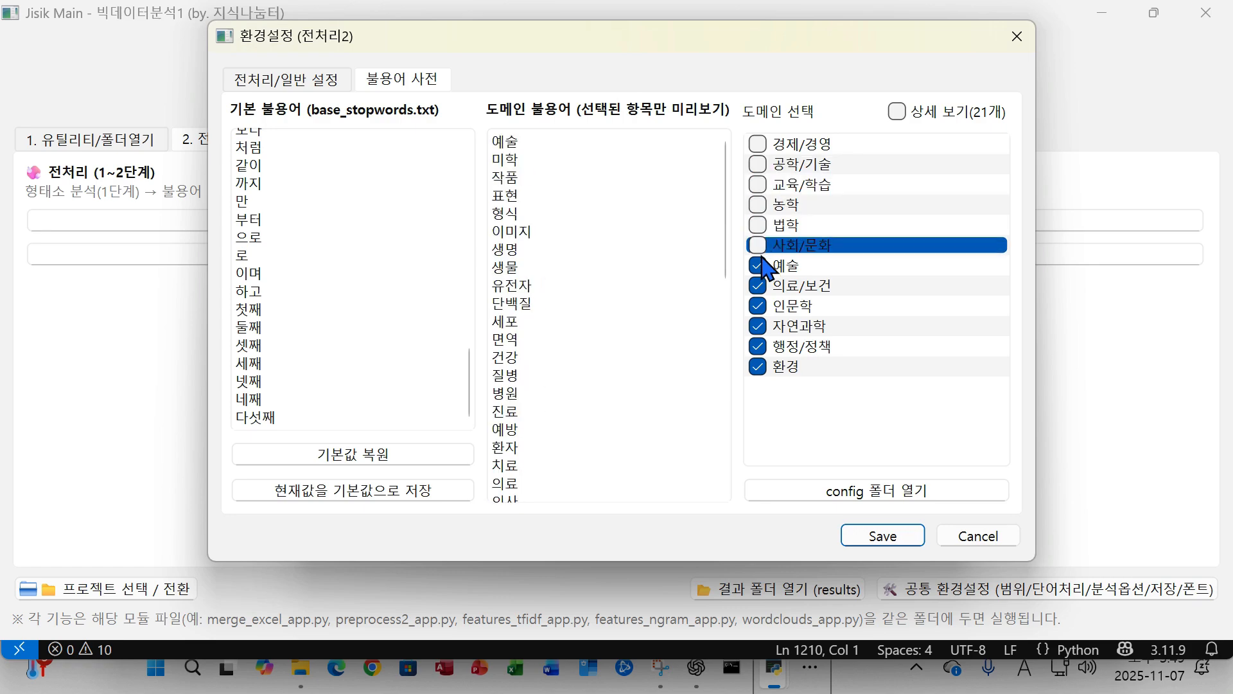
left_click(759, 265)
left_click(758, 286)
left_click(758, 305)
left_click(760, 325)
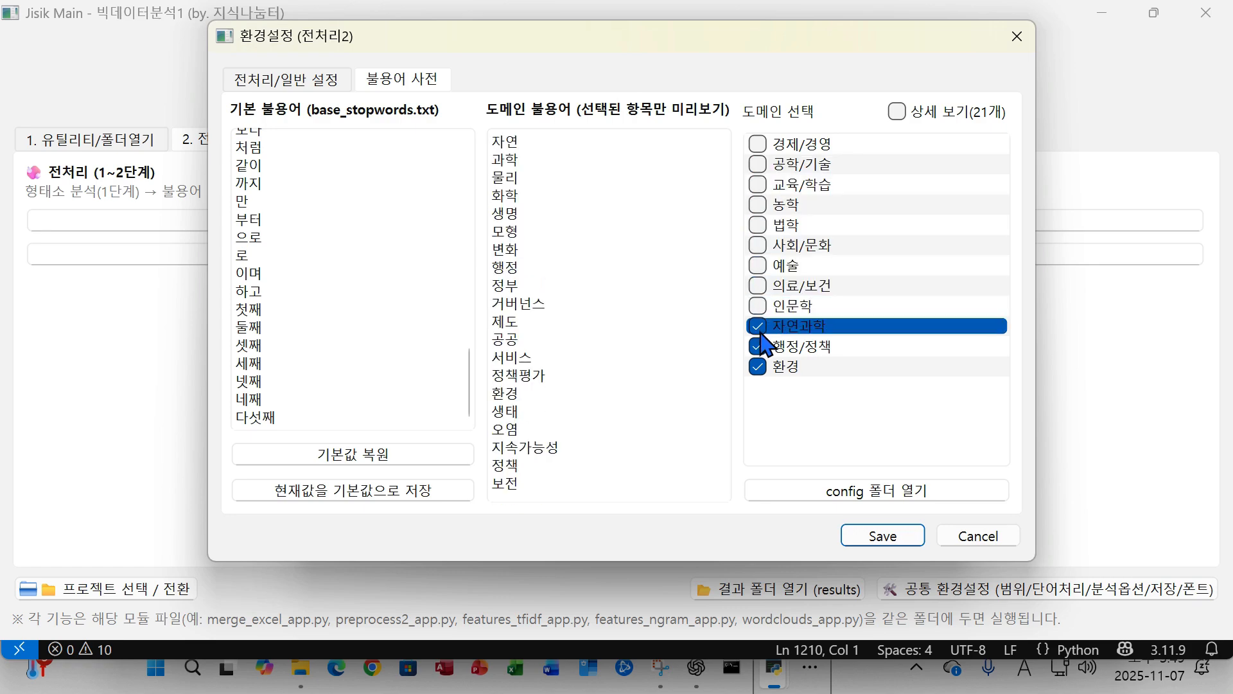
left_click(760, 347)
left_click(762, 366)
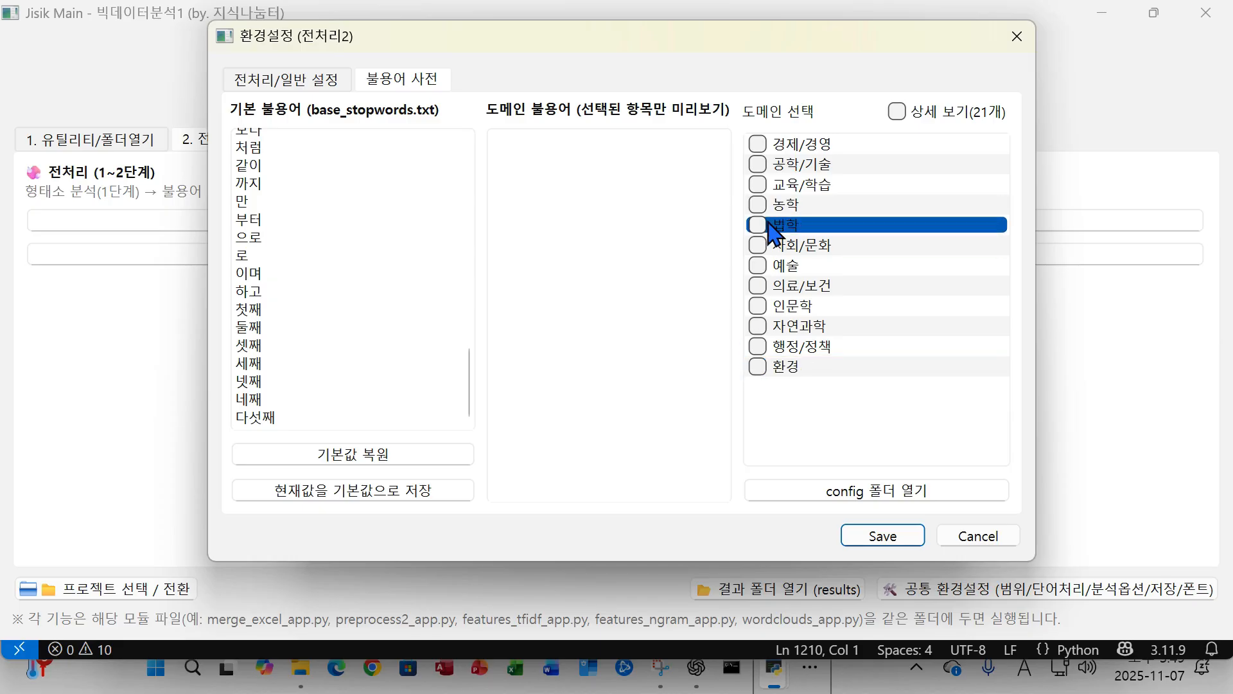
Select the stopword domains 경제/경영, 공학/기술 and 교육/학습, review their preview words, and save the settings.
left_click(761, 144)
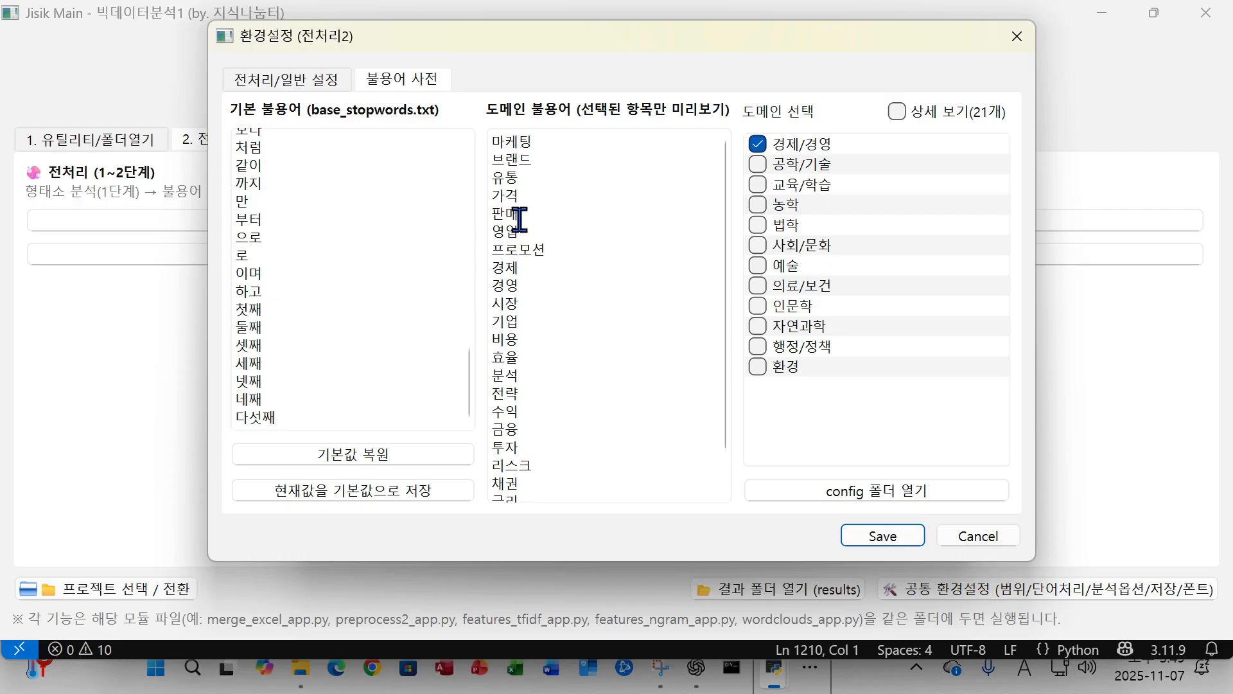
scroll(527, 218, "down", 1)
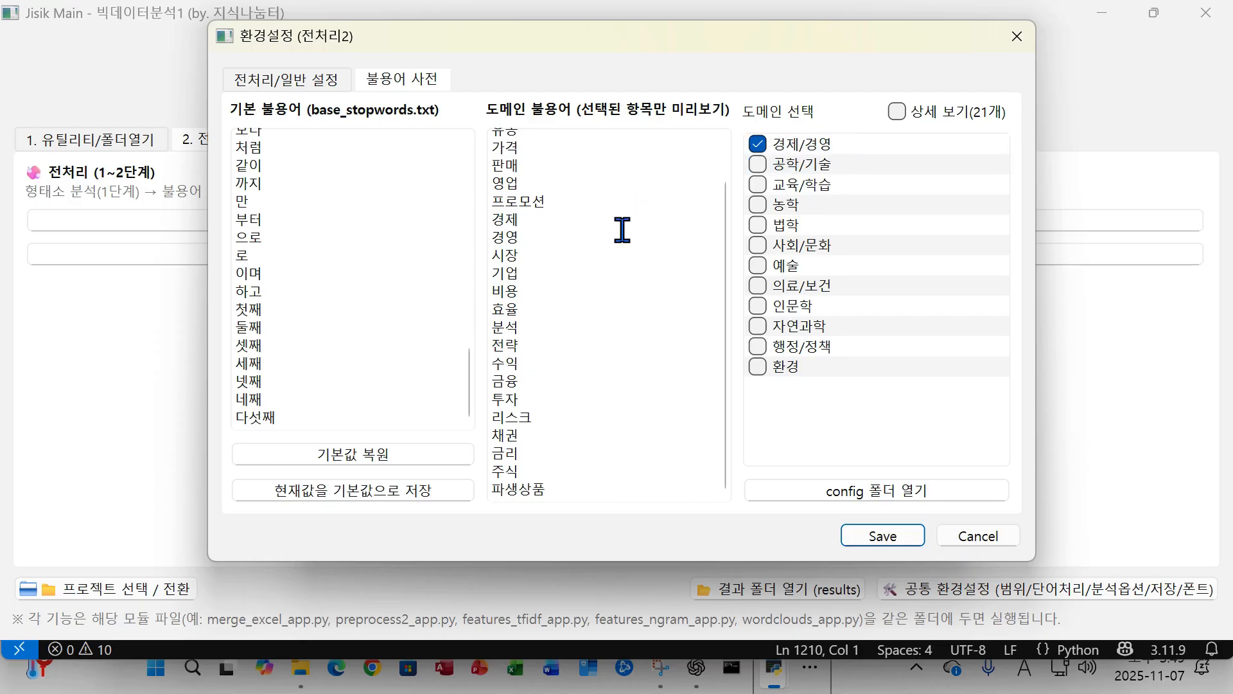
scroll(568, 355, "up", 1)
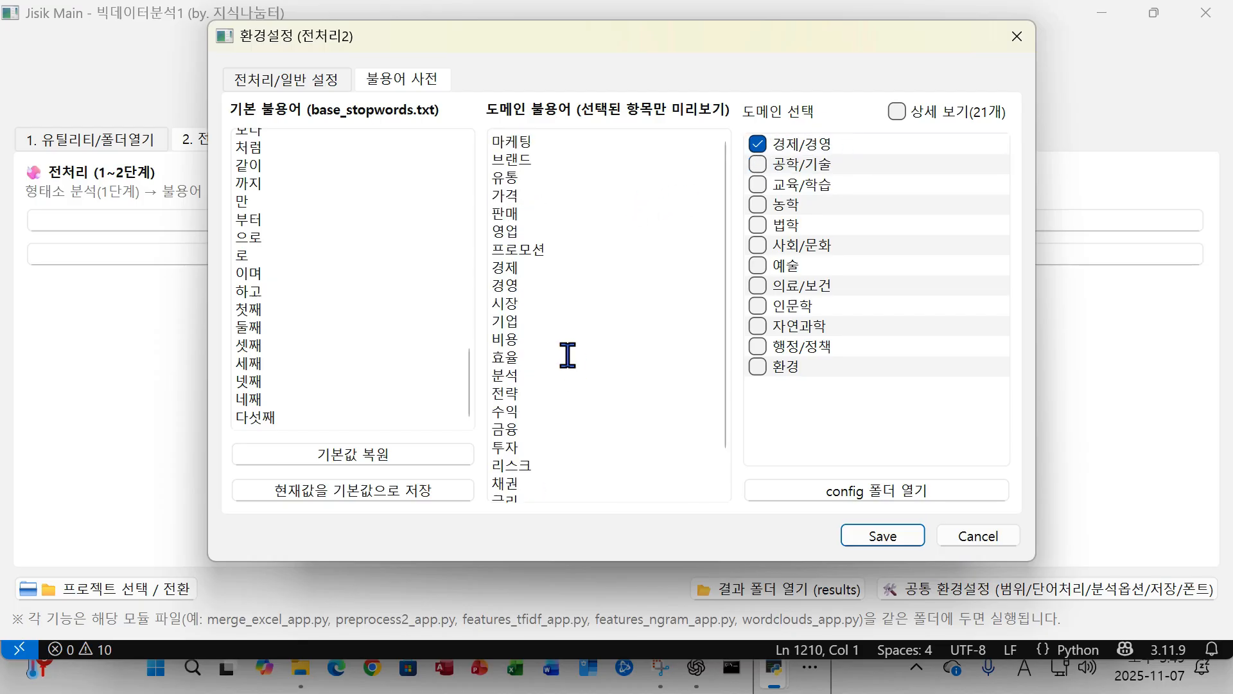
left_click(759, 165)
left_click(763, 167)
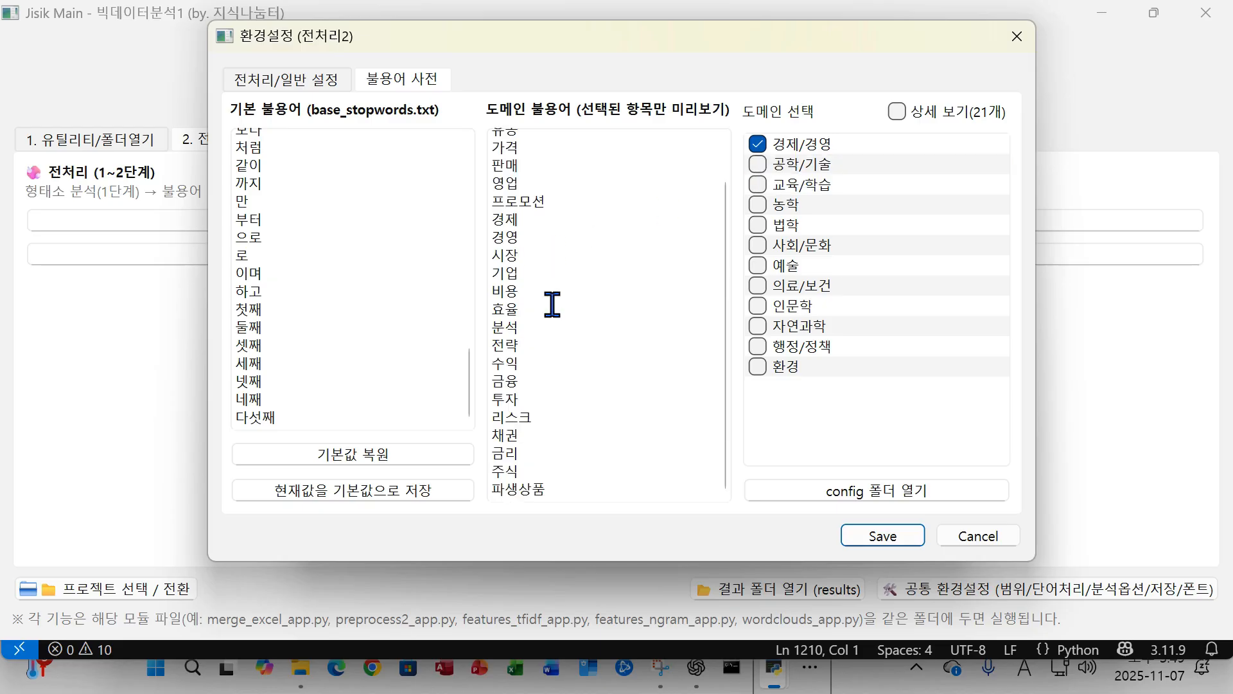
left_click(757, 165)
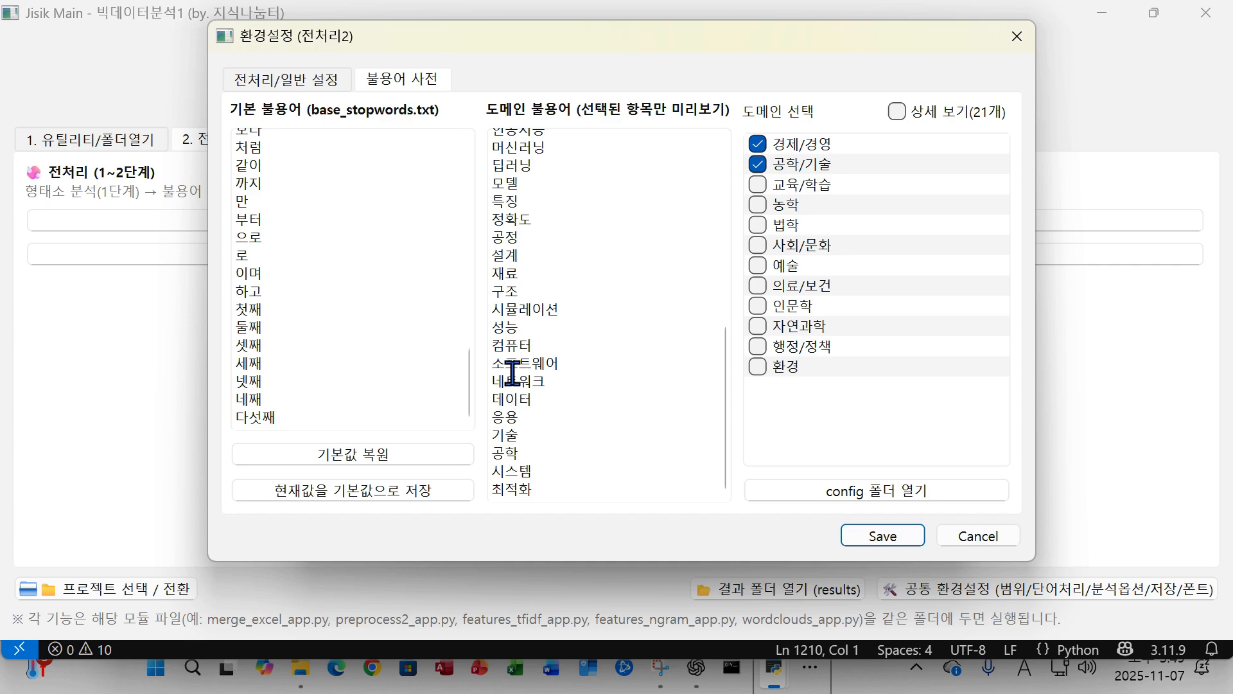
left_click(757, 185)
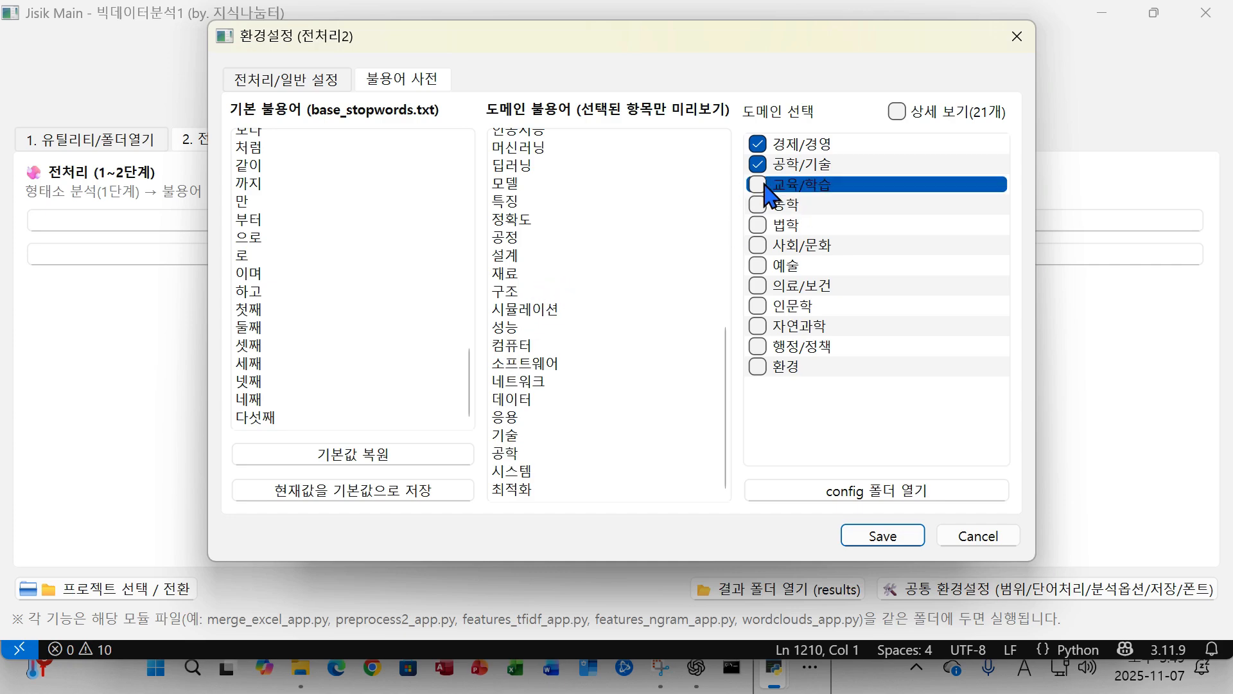
scroll(618, 244, "down", 10)
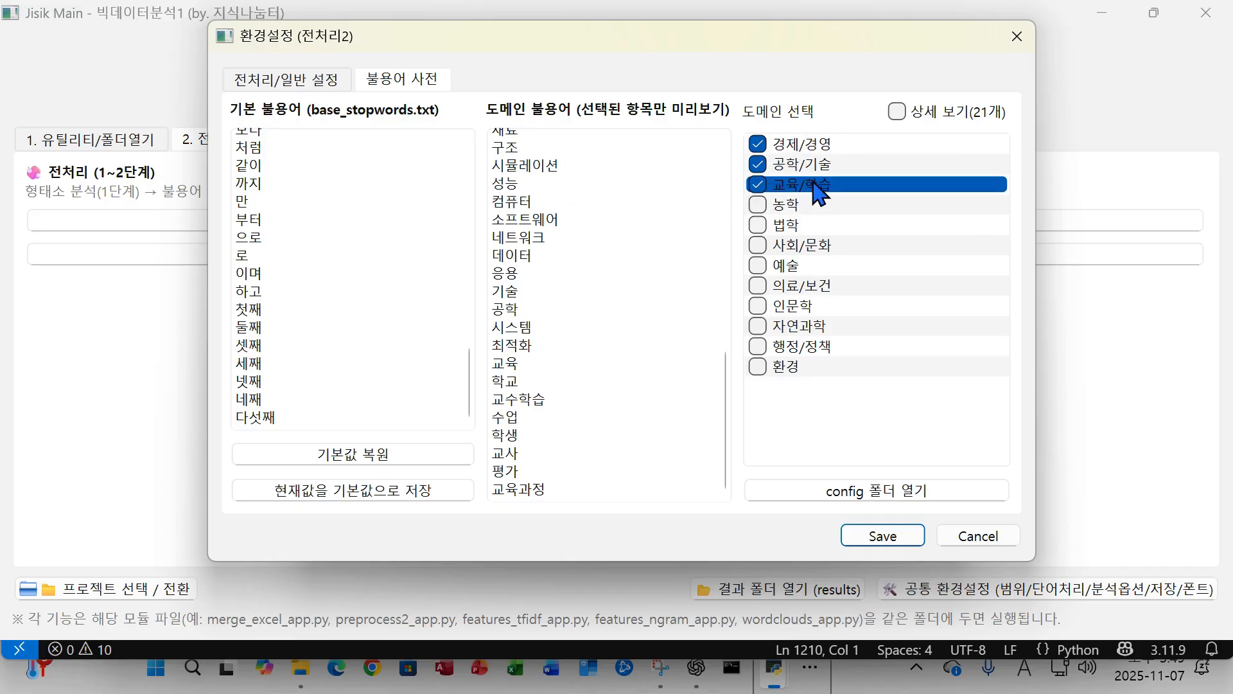
left_click(881, 540)
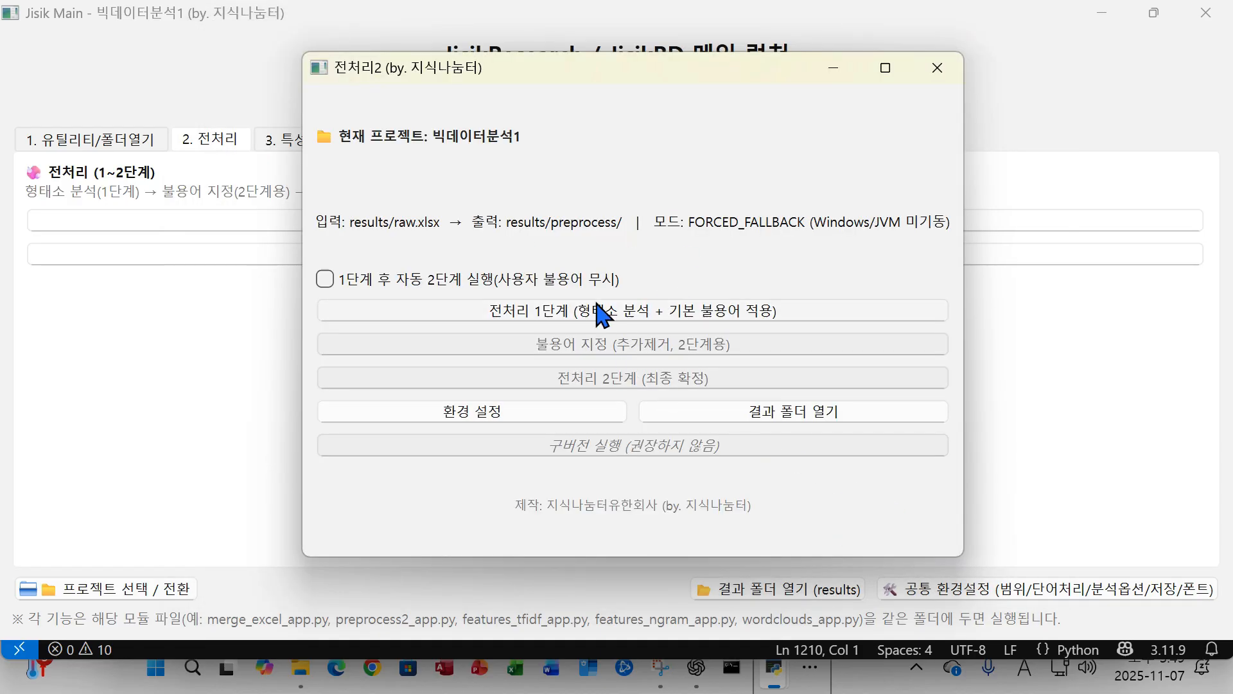
Run 전처리 1단계 and review the 불용어 지정 word frequency list from its first to its last row.
left_click(563, 315)
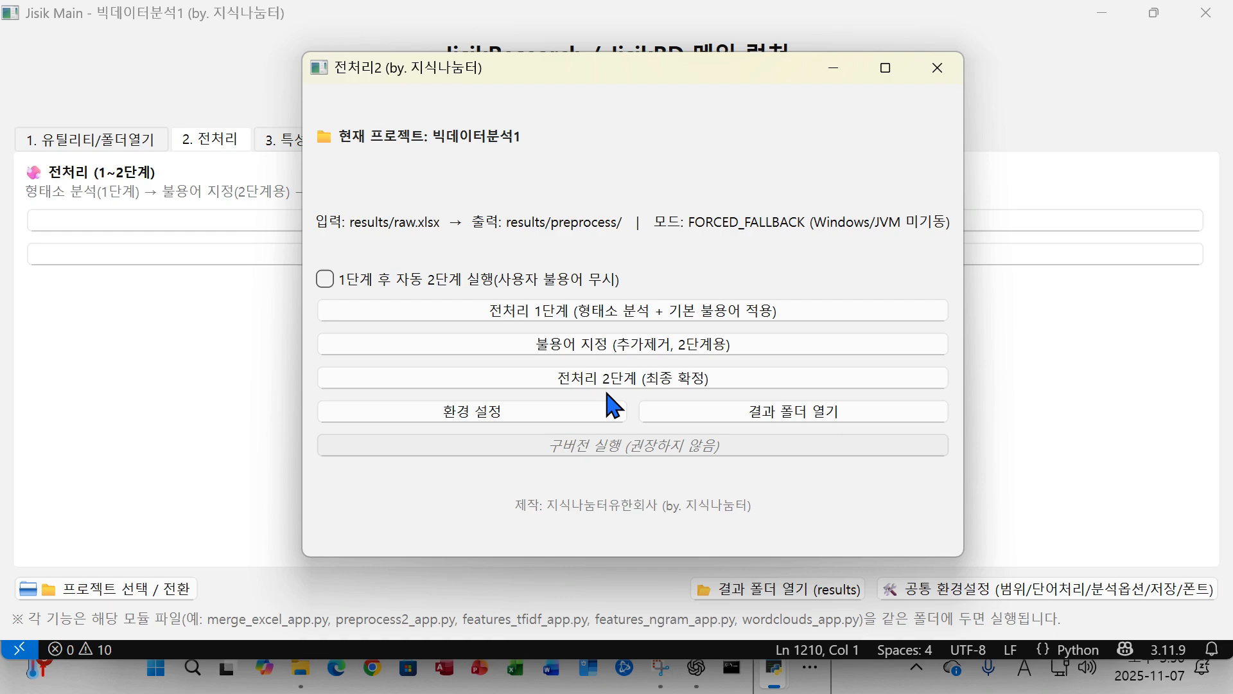
left_click(609, 346)
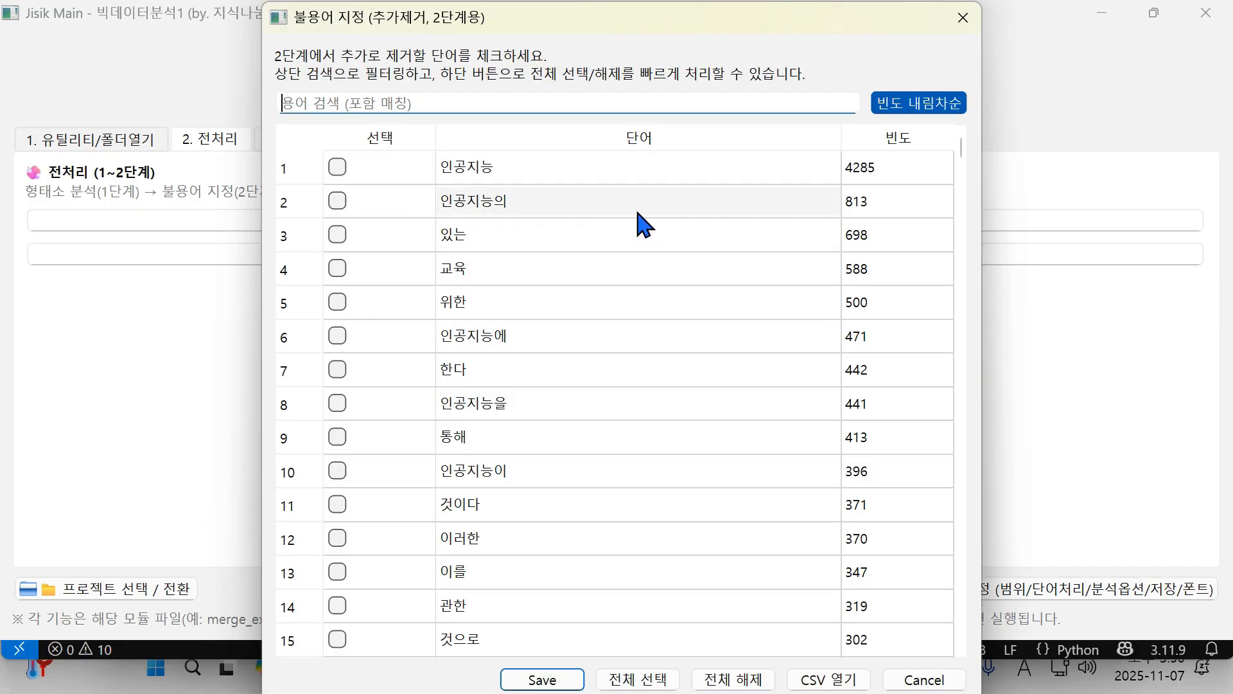
scroll(668, 242, "down", 7)
scroll(677, 294, "down", 6)
scroll(677, 294, "up", 12)
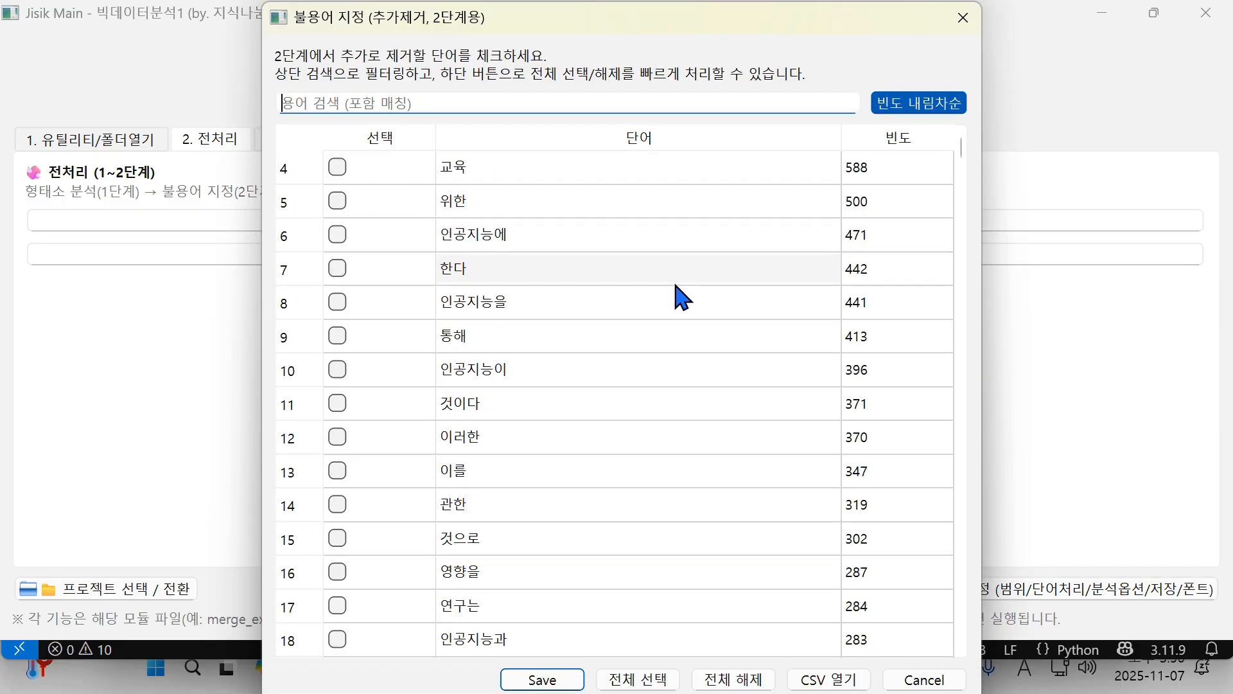
scroll(677, 294, "down", 20)
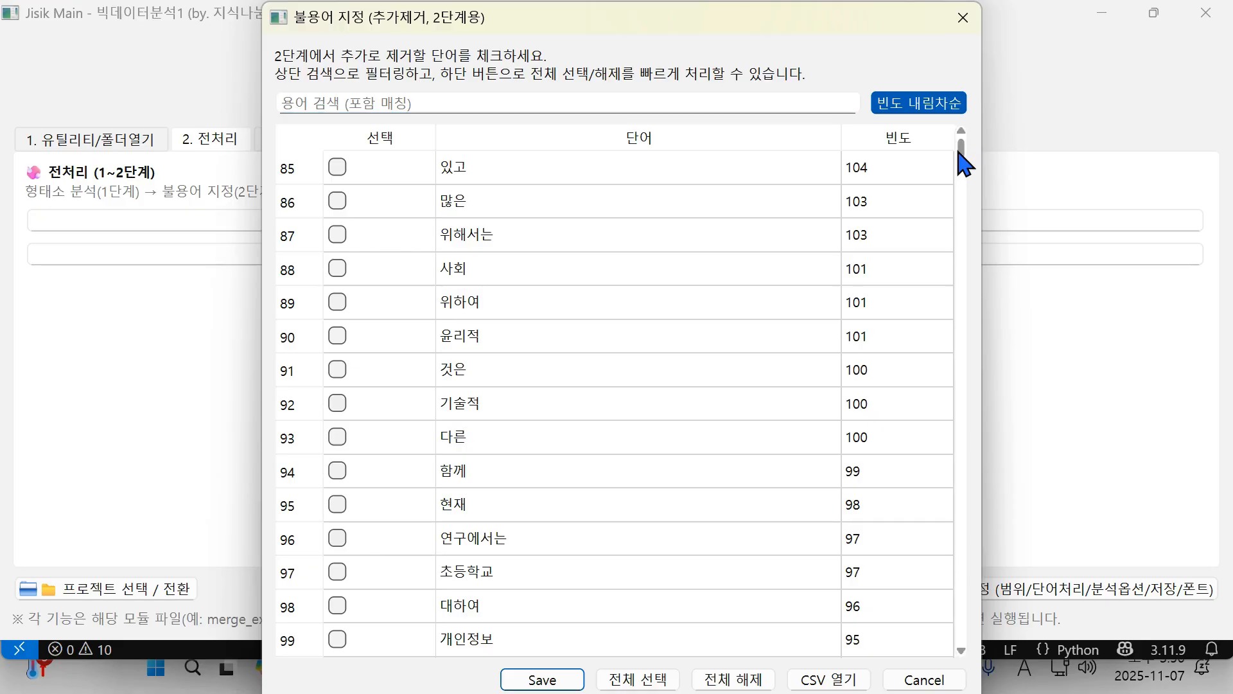
left_click_drag(962, 151, 964, 643)
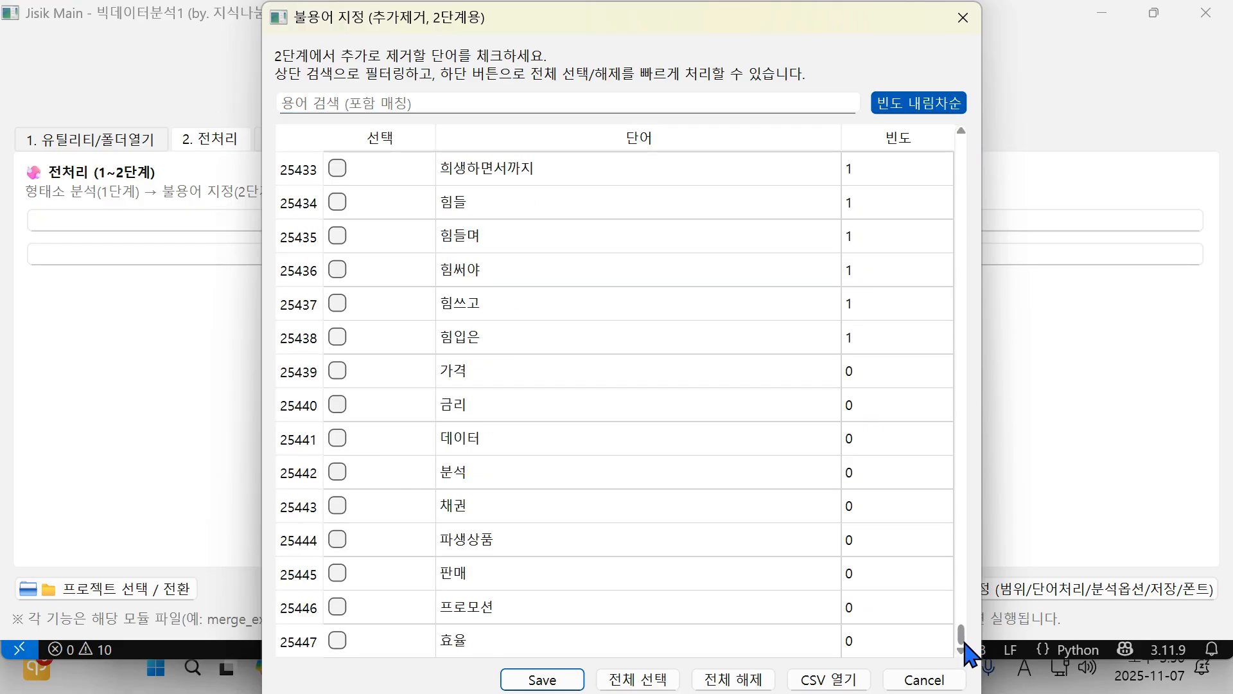
left_click_drag(969, 651, 977, 151)
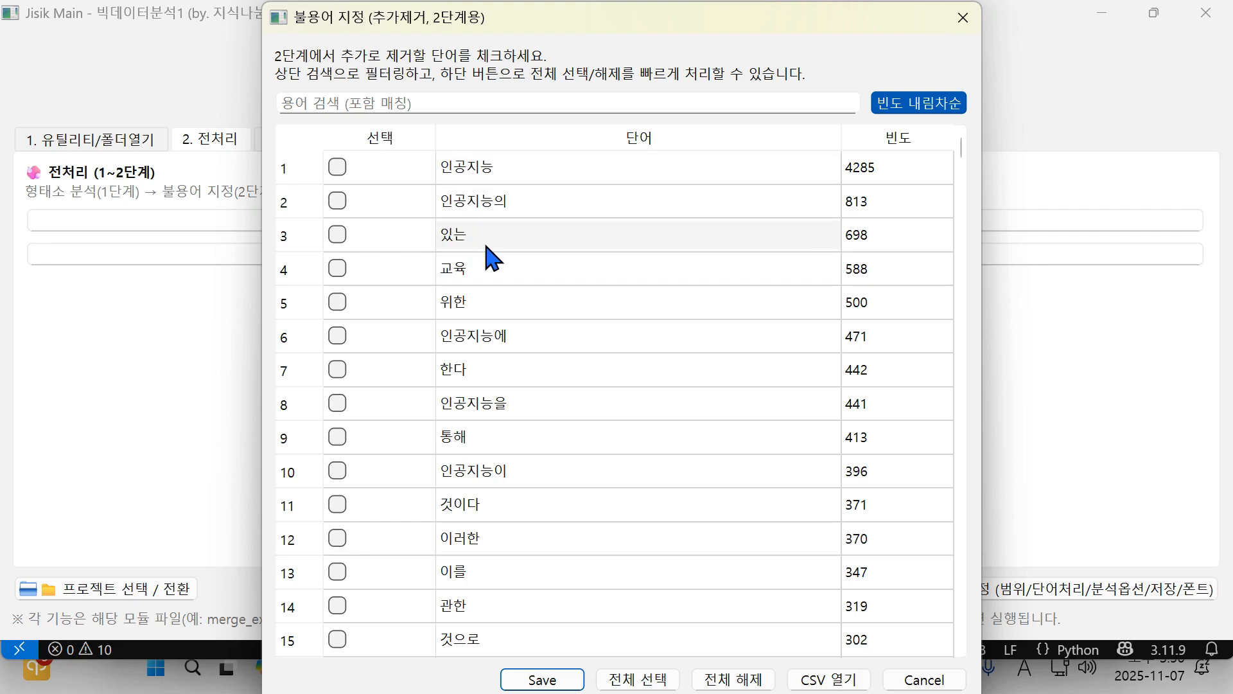
Mark individual frequent words for removal: 인공지능, 인공지능의, 있는, 위한, 한다, 통해, 것이다, 이를, 관한, 것으로, 영향을 and 연구는.
left_click(338, 167)
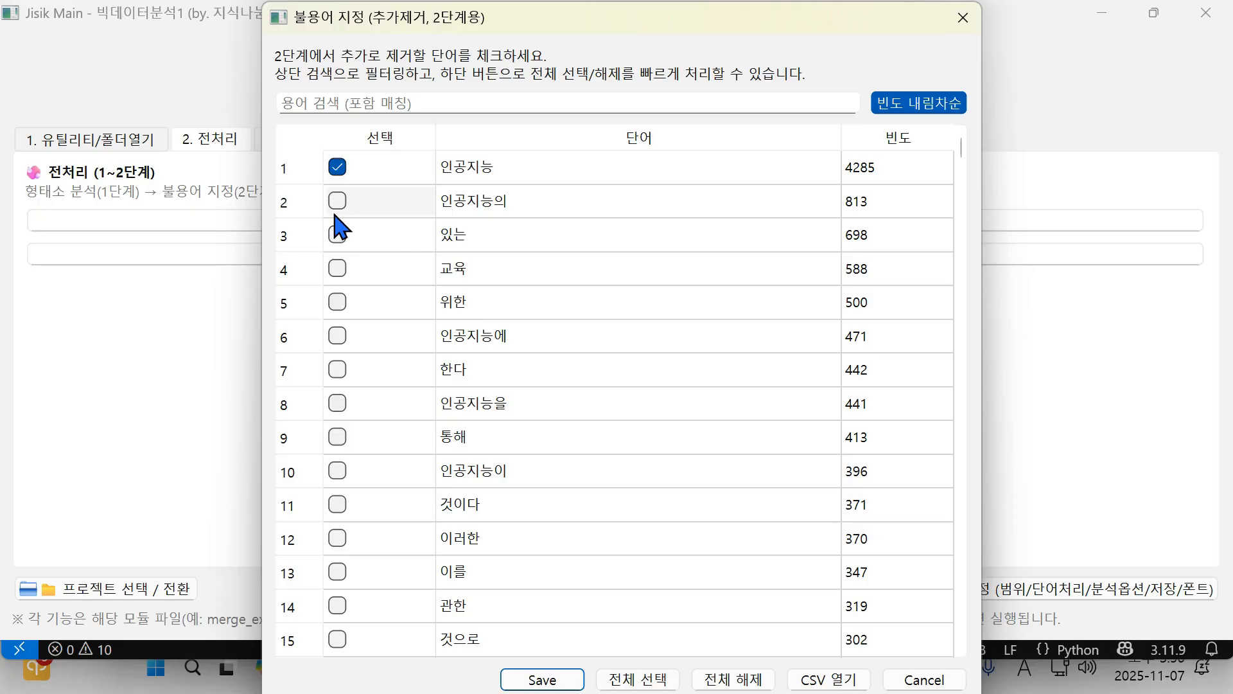
left_click(337, 200)
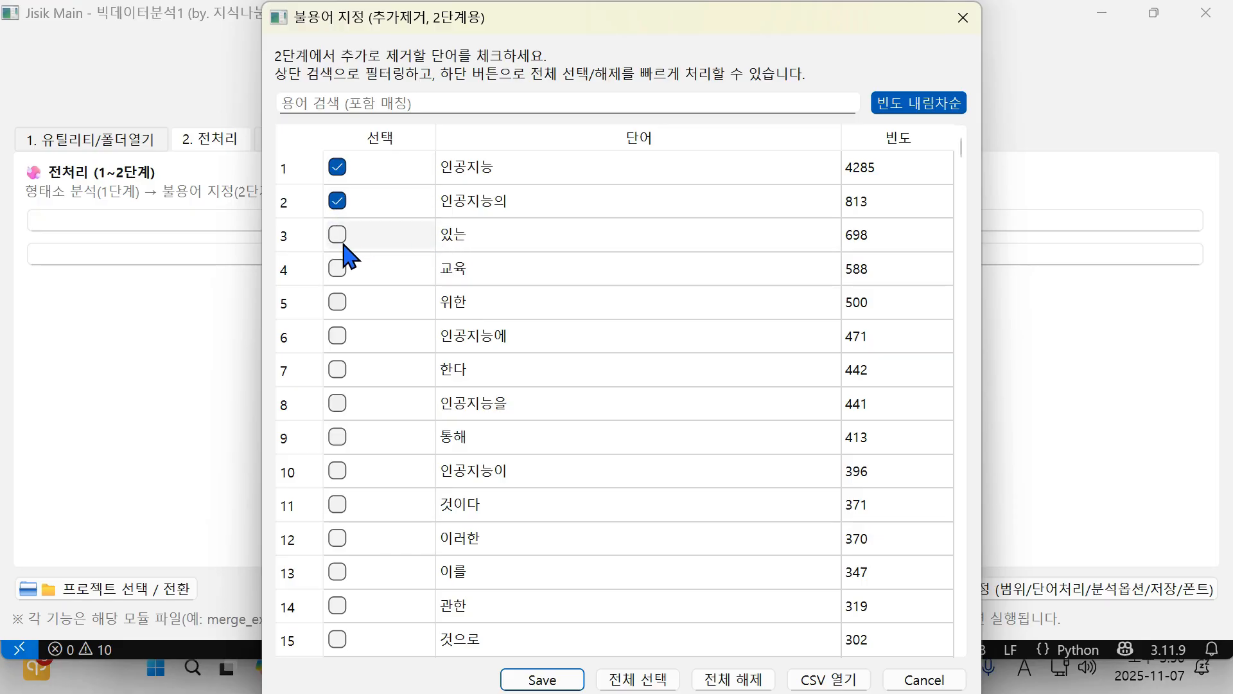
left_click(338, 302)
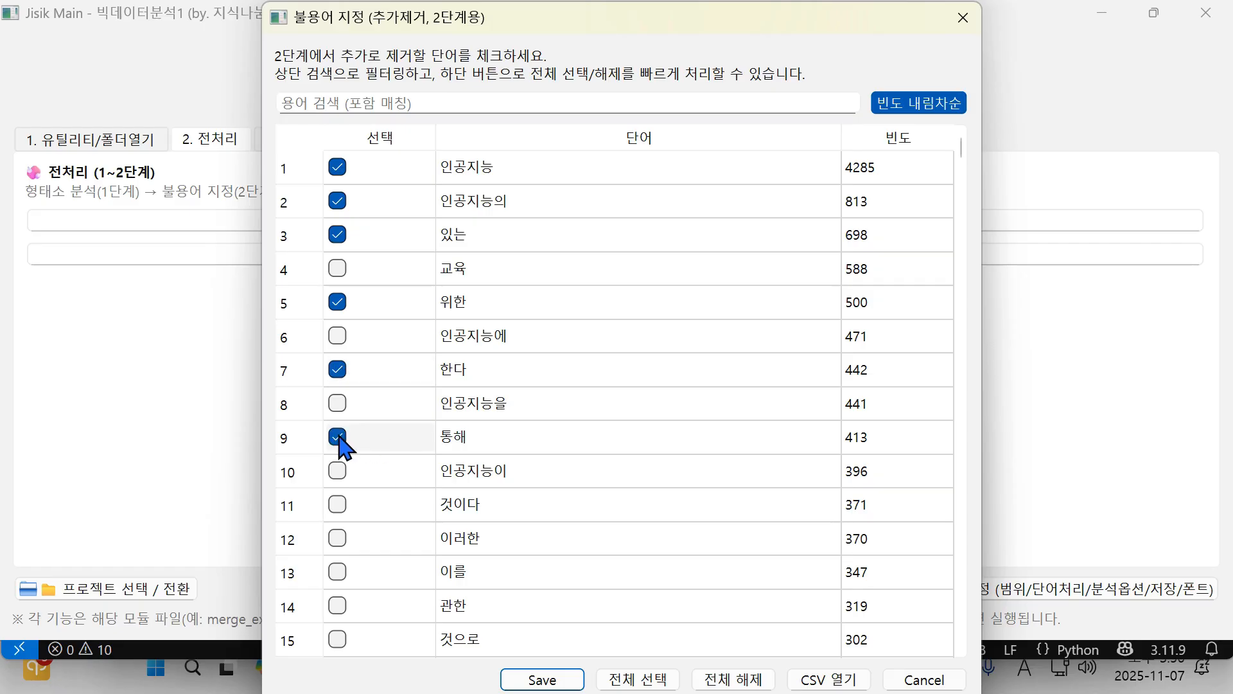
scroll(386, 452, "down", 1)
left_click(339, 405)
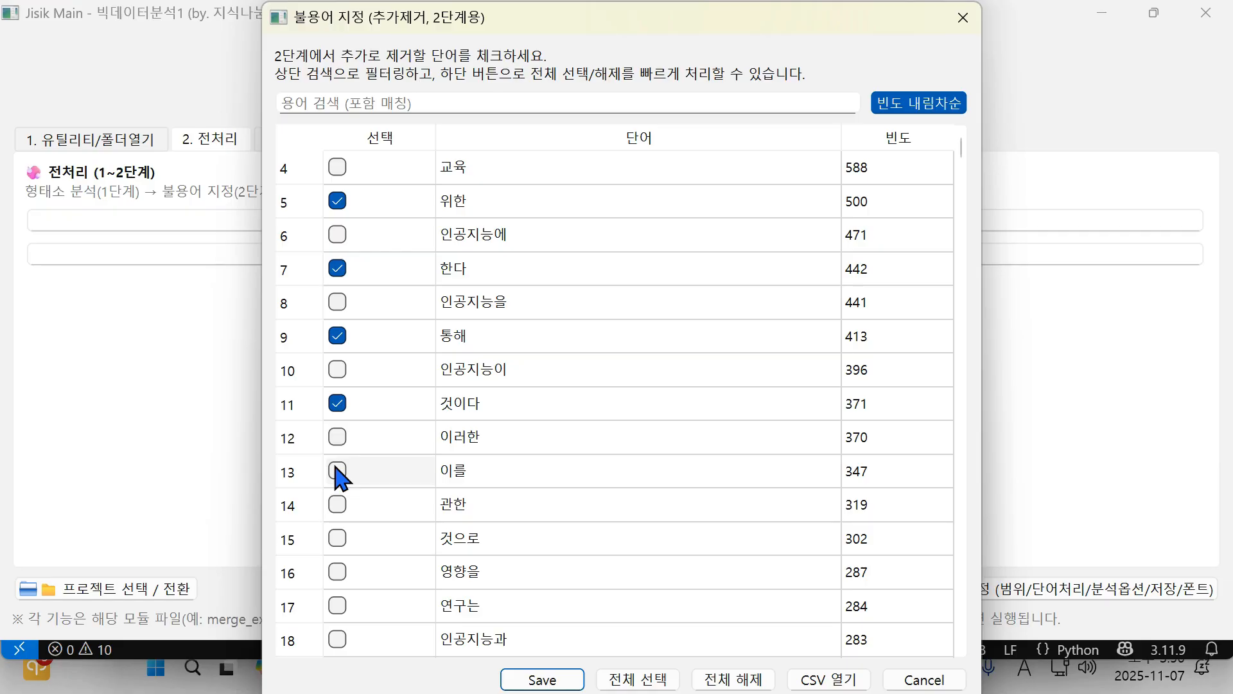
left_click(337, 470)
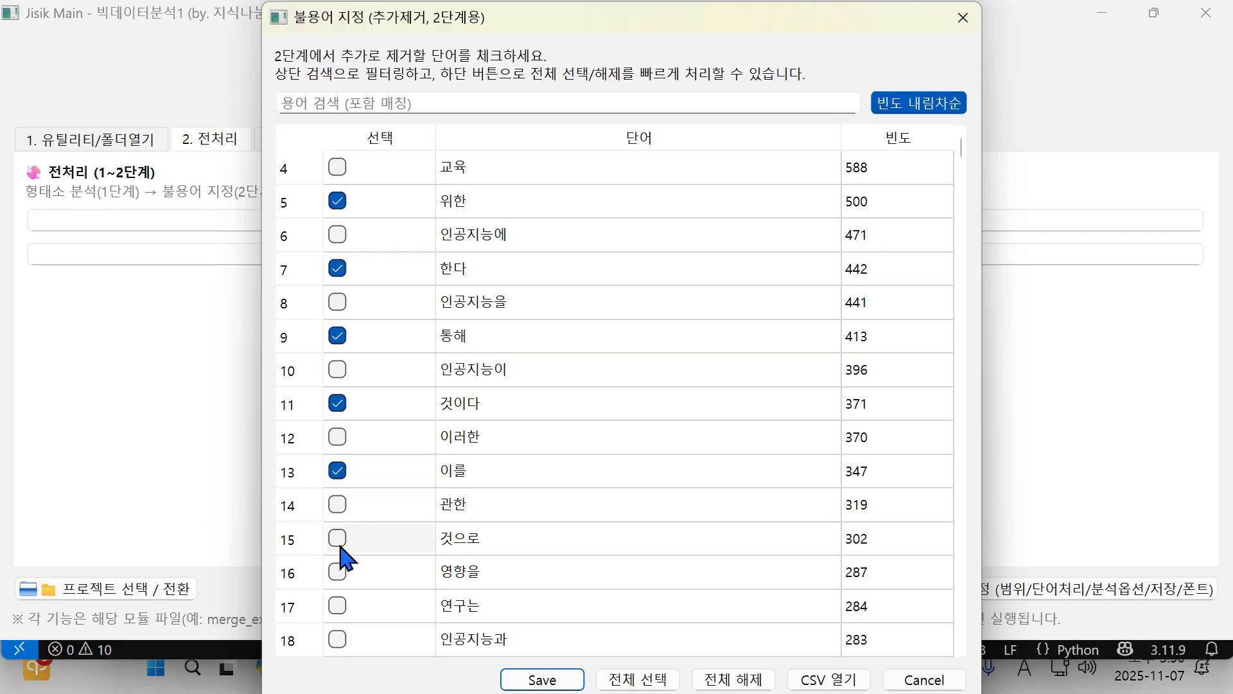
left_click(336, 503)
scroll(393, 545, "down", 1)
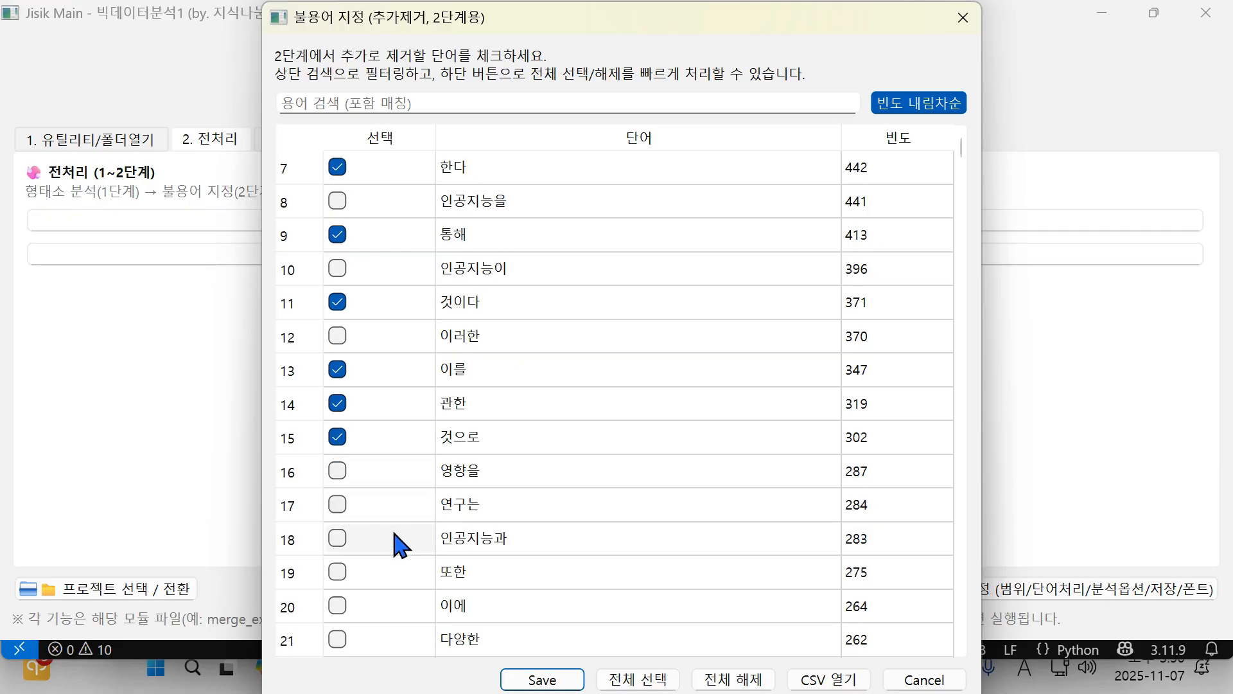
left_click(337, 470)
left_click(336, 503)
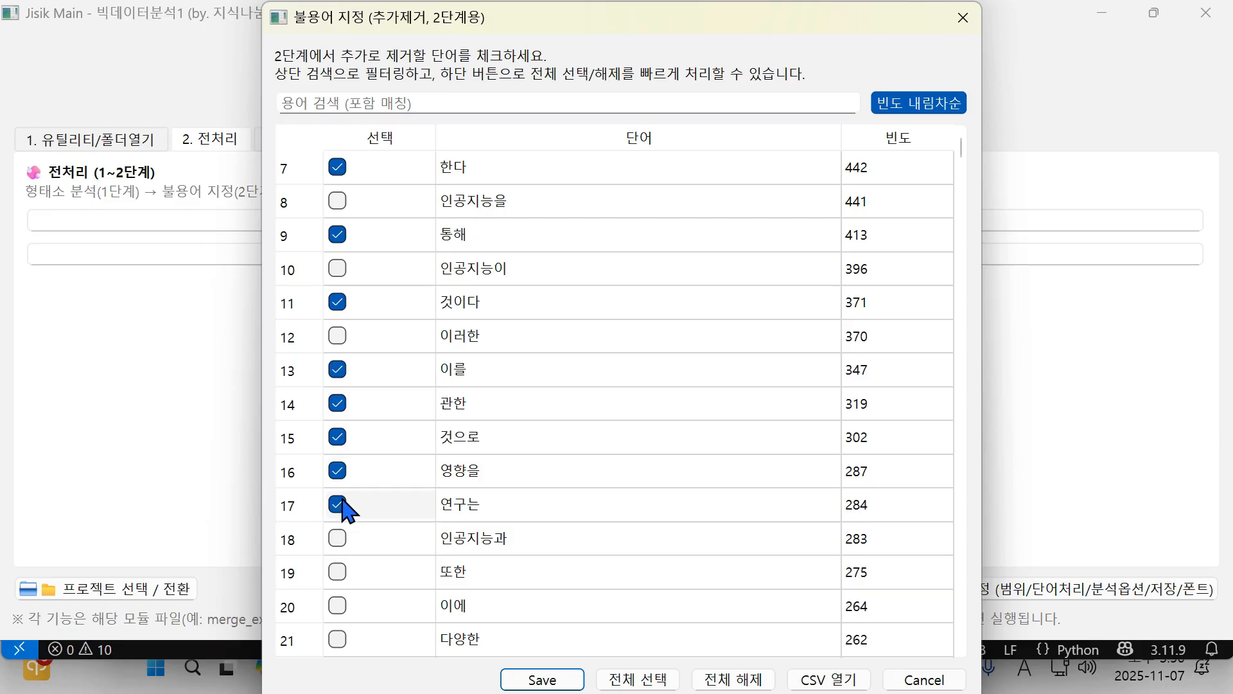
scroll(534, 501, "up", 2)
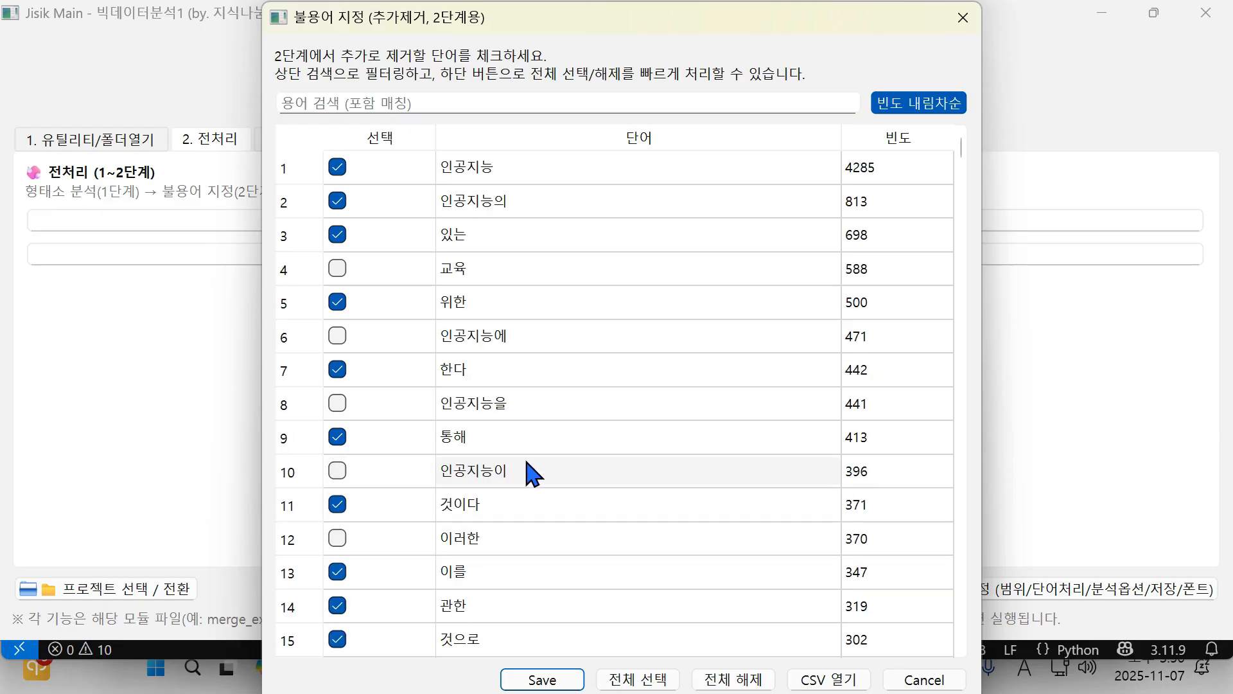
scroll(468, 188, "down", 20)
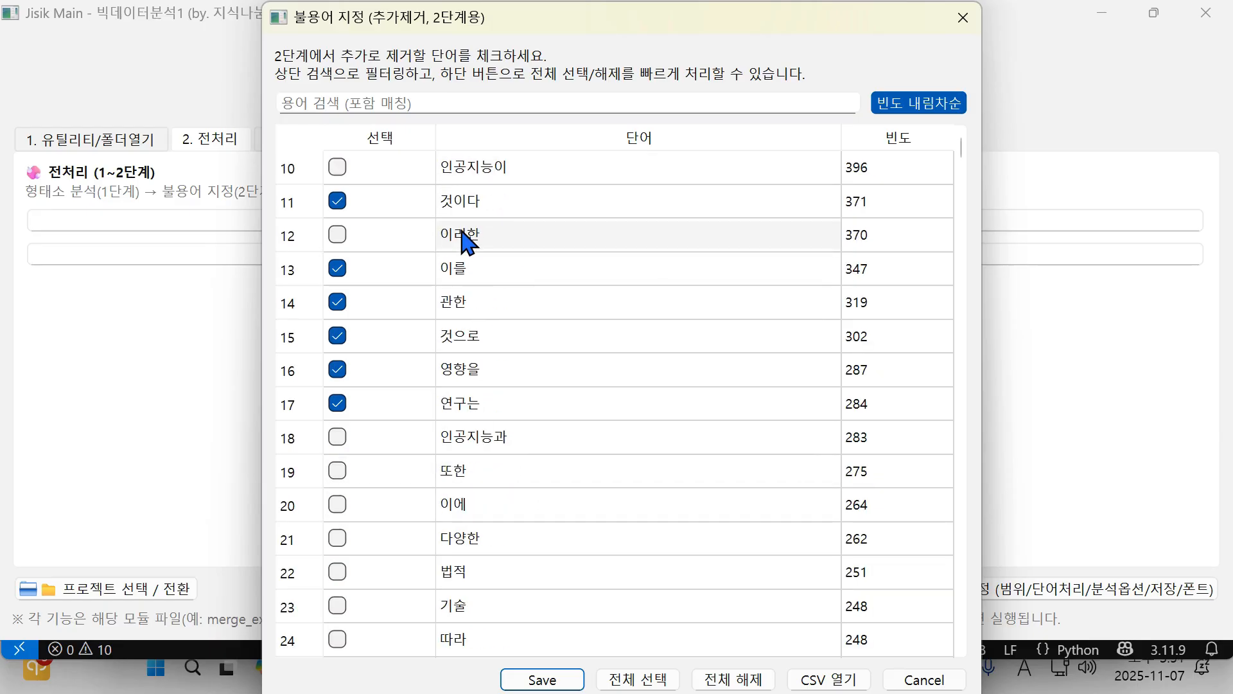
scroll(473, 468, "up", 20)
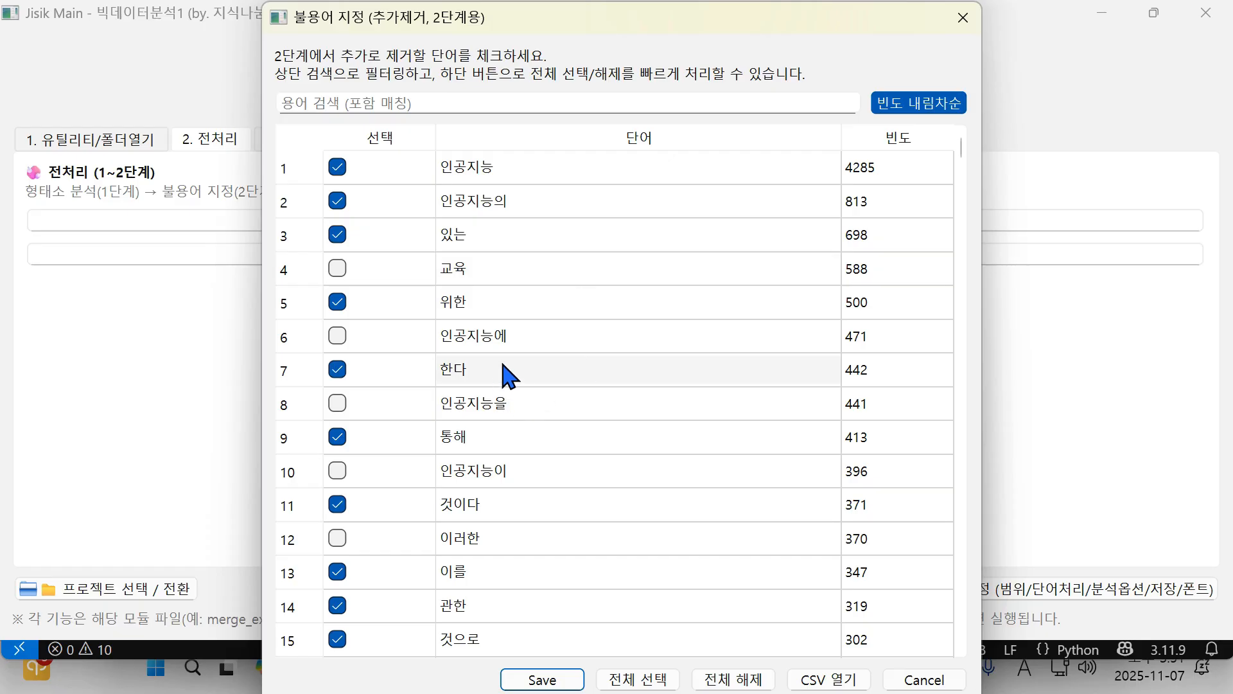
Mark all words for removal in the stopword list, and unmark 교육, 법적 and 기술 to keep them.
left_click(638, 681)
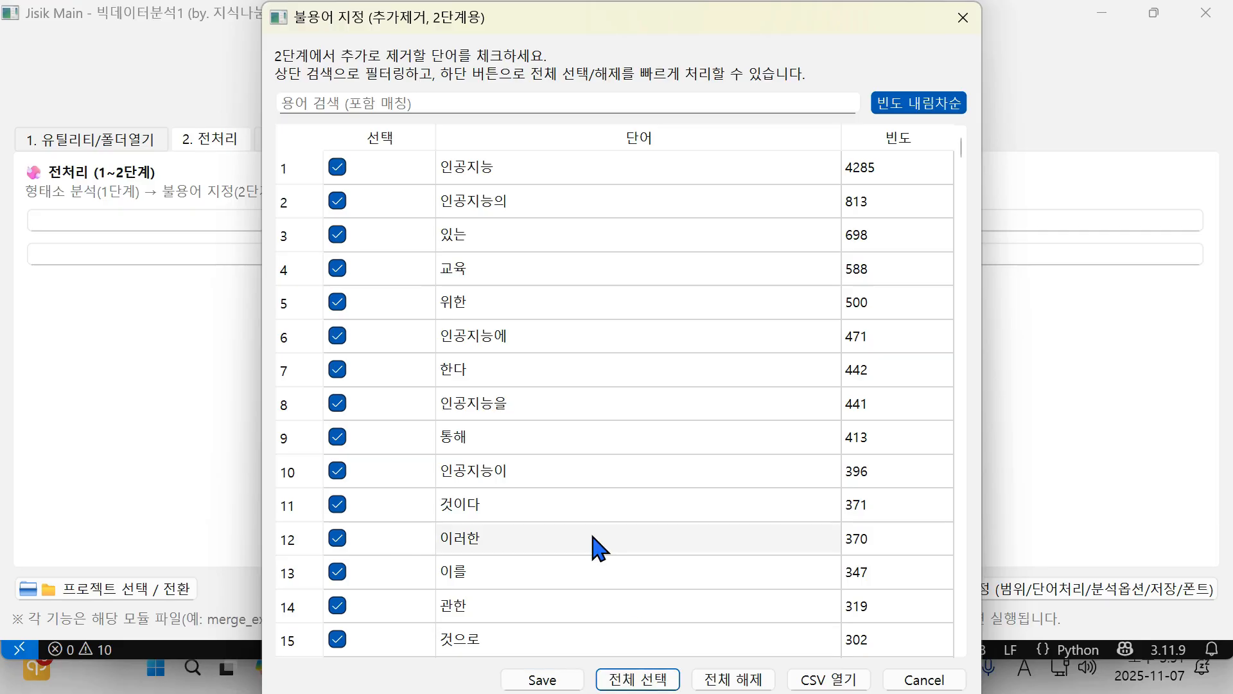
left_click(337, 268)
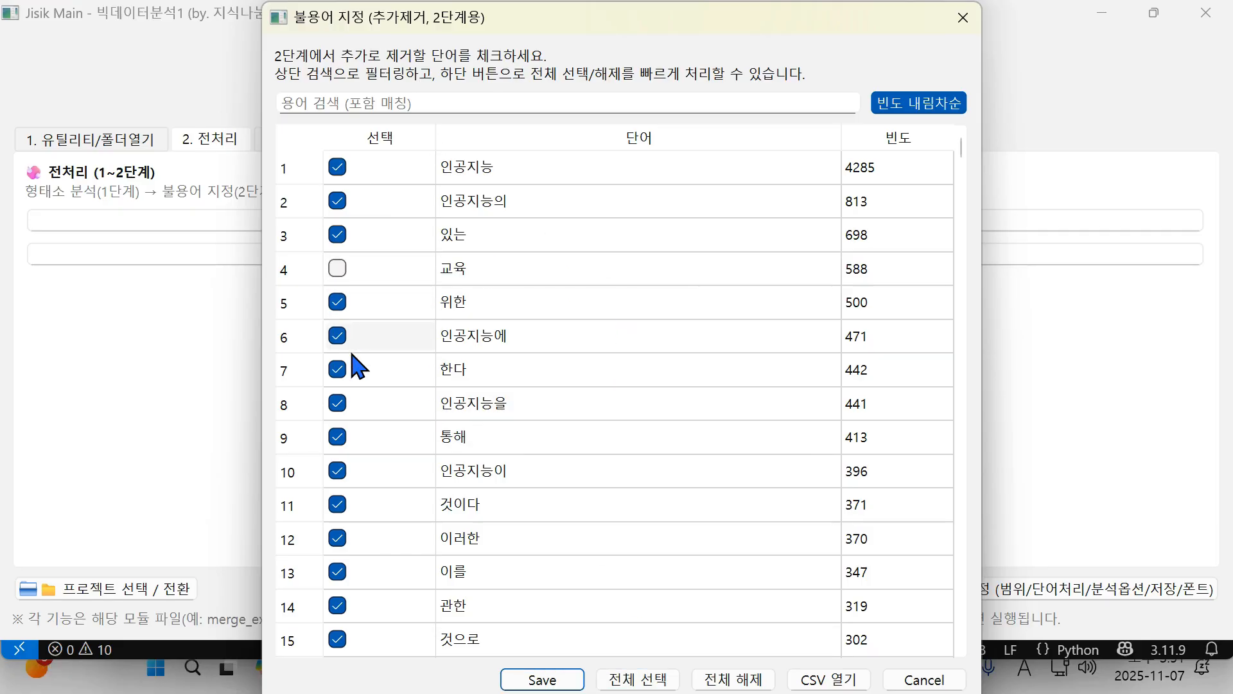
scroll(340, 538, "down", 1)
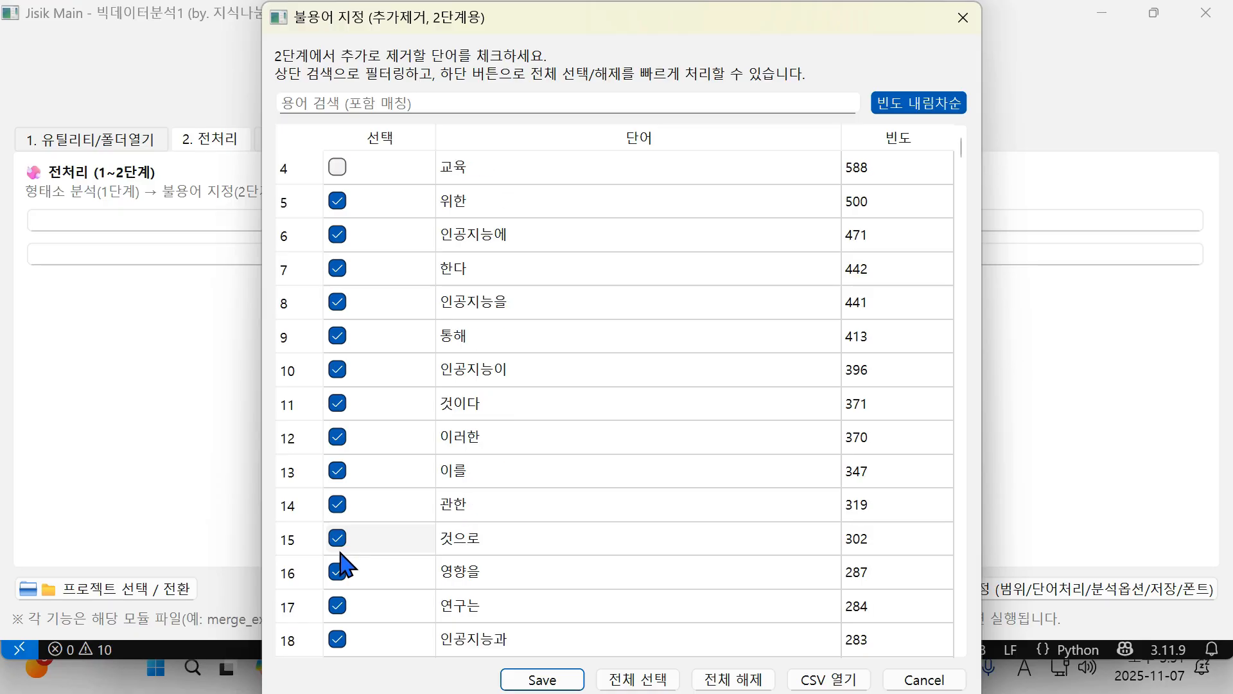
scroll(341, 551, "down", 1)
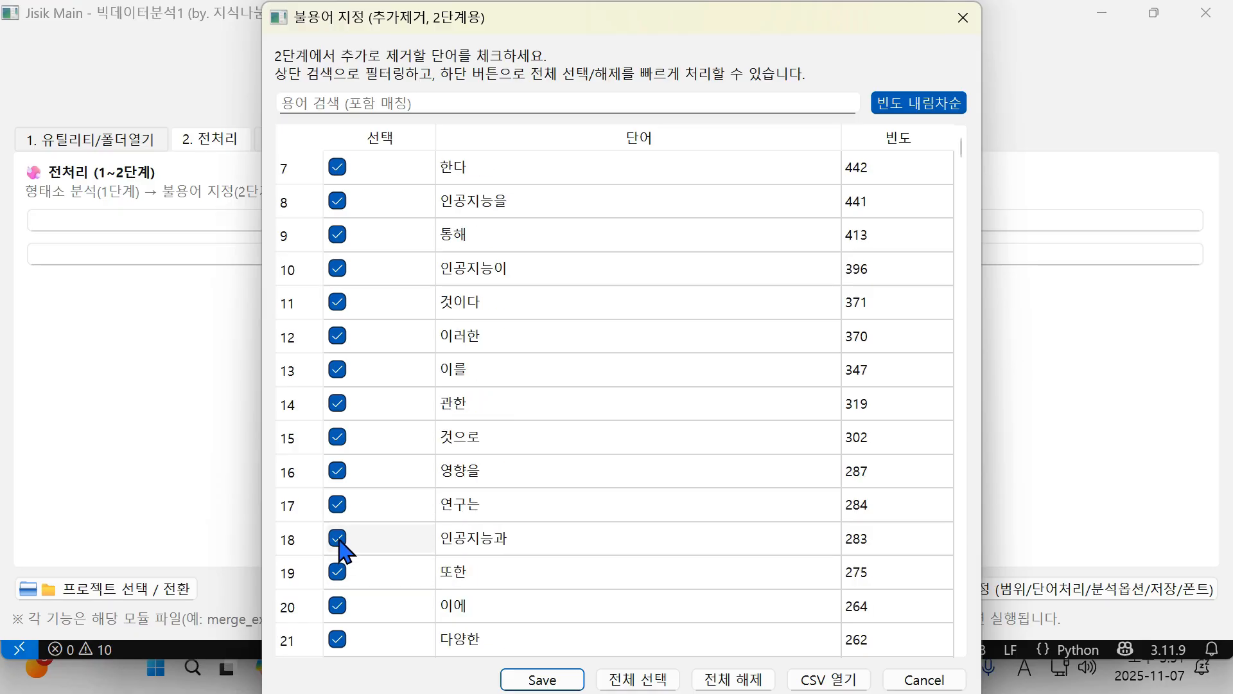
scroll(341, 550, "down", 1)
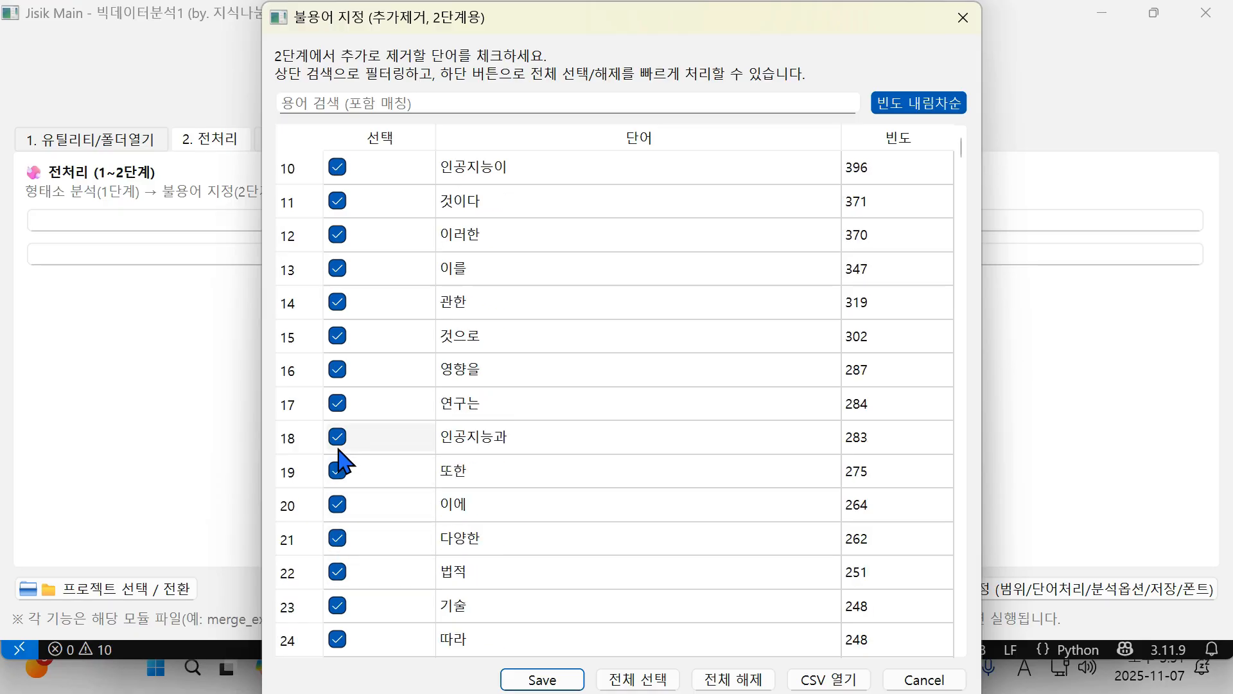
scroll(347, 508, "down", 1)
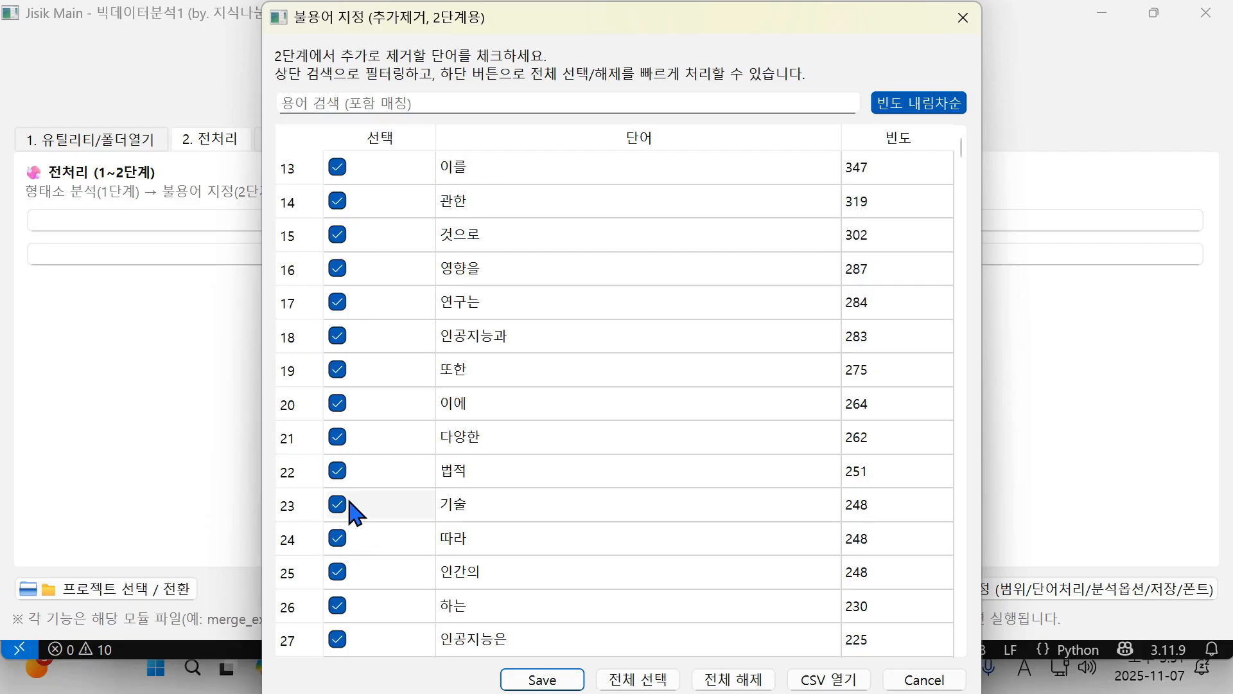
left_click(345, 473)
scroll(336, 504, "down", 1)
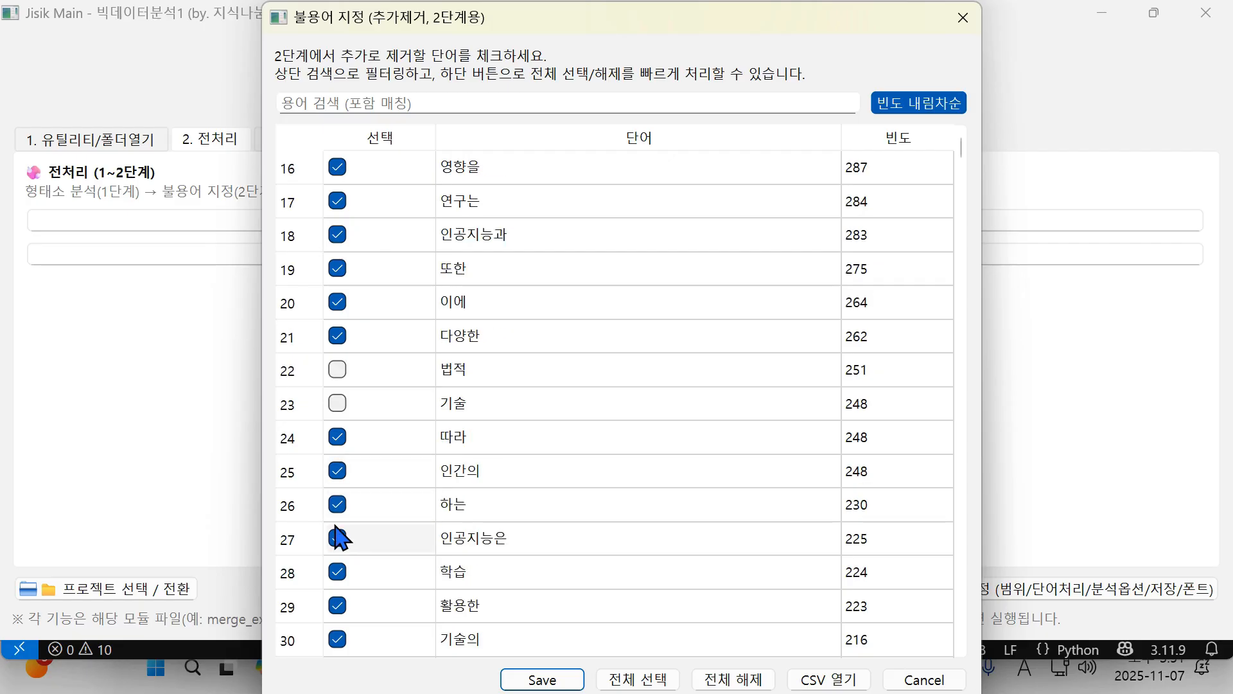
Work down the frequency-sorted list to the words with frequency 3, unmarking meaningful terms such as 발명, 창작성 and 아이디어.
scroll(337, 546, "down", 6)
scroll(345, 570, "down", 20)
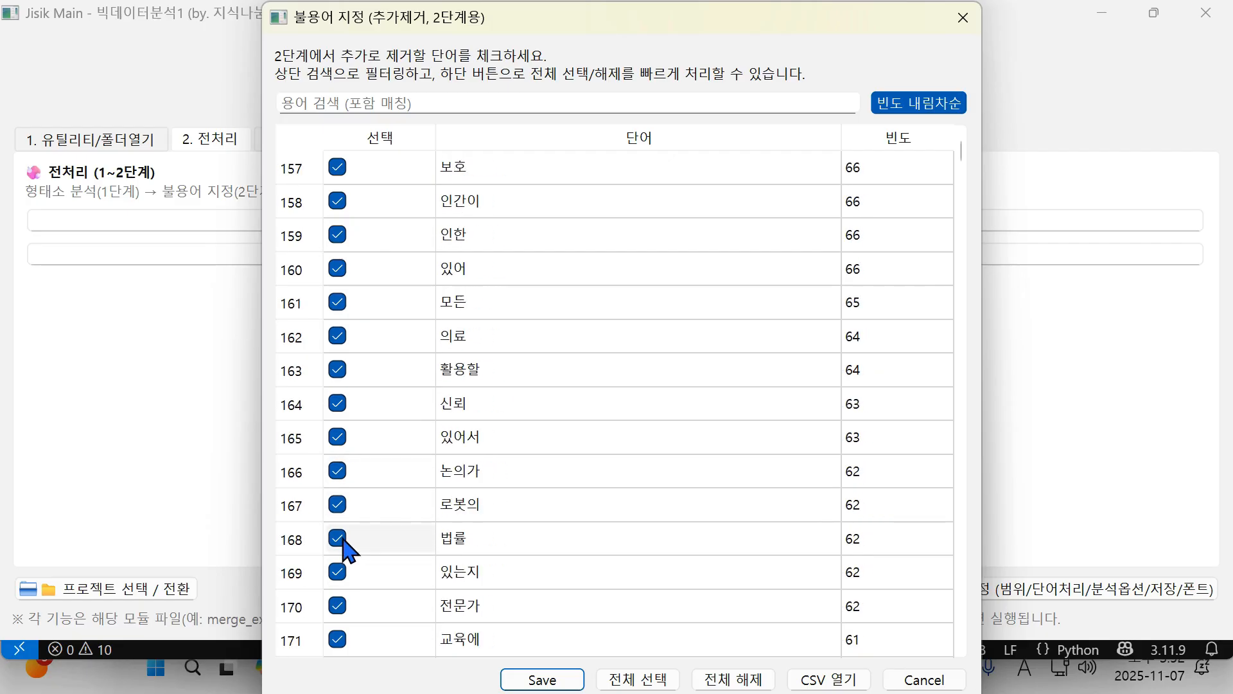
scroll(352, 550, "down", 20)
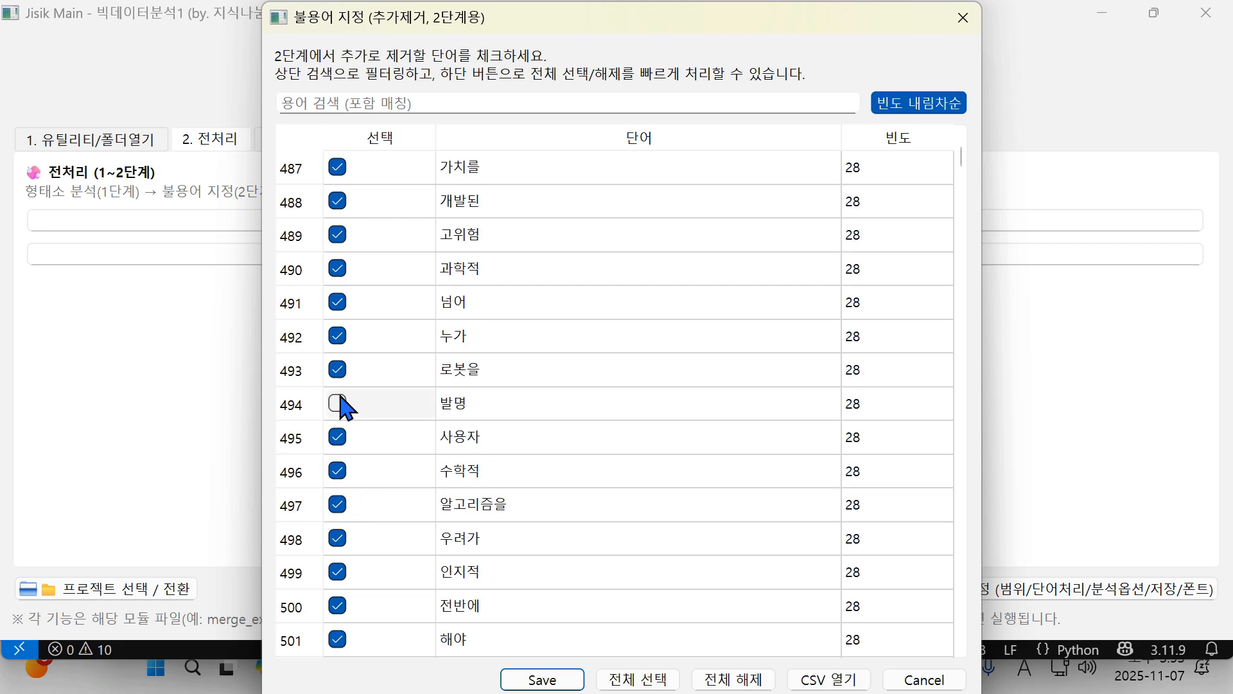
scroll(375, 511, "down", 20)
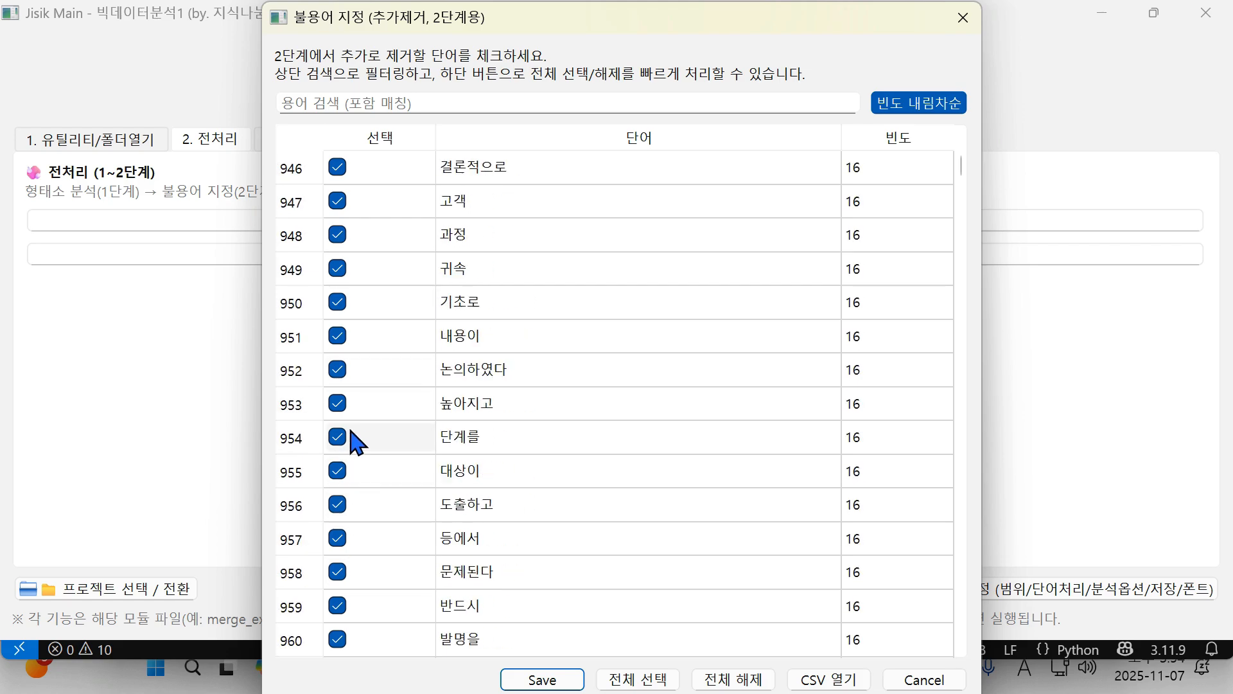
scroll(357, 437, "down", 20)
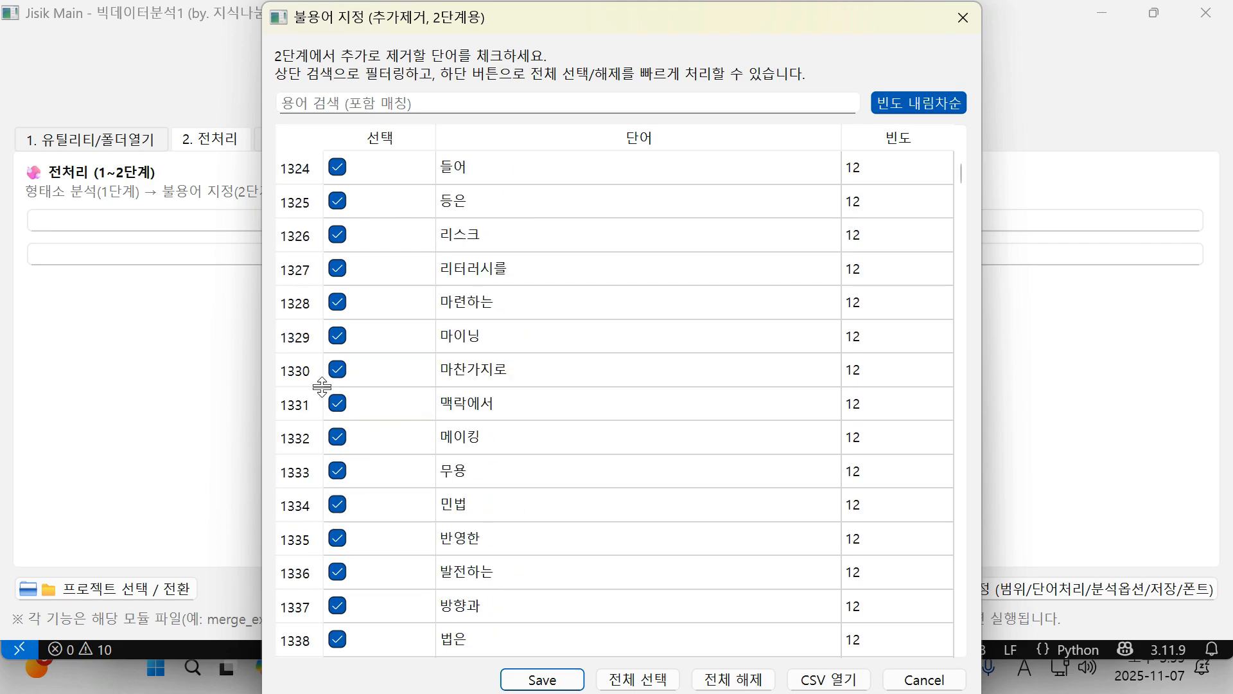
scroll(344, 424, "down", 20)
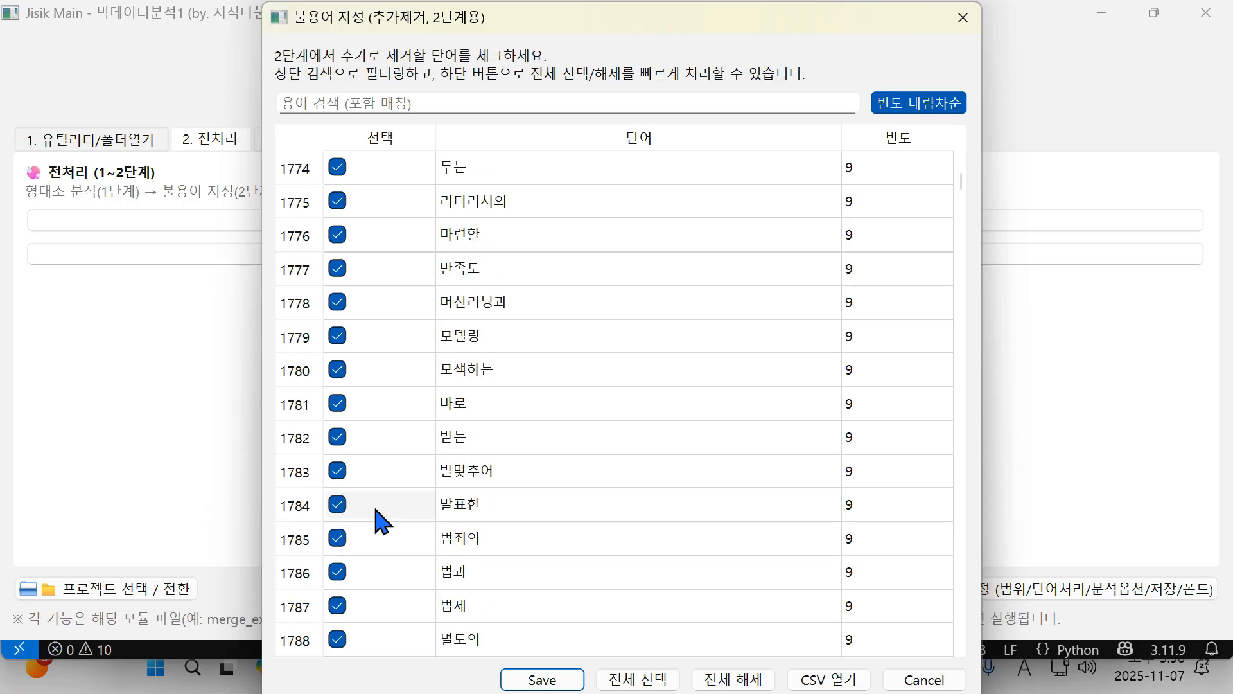
scroll(344, 514, "down", 20)
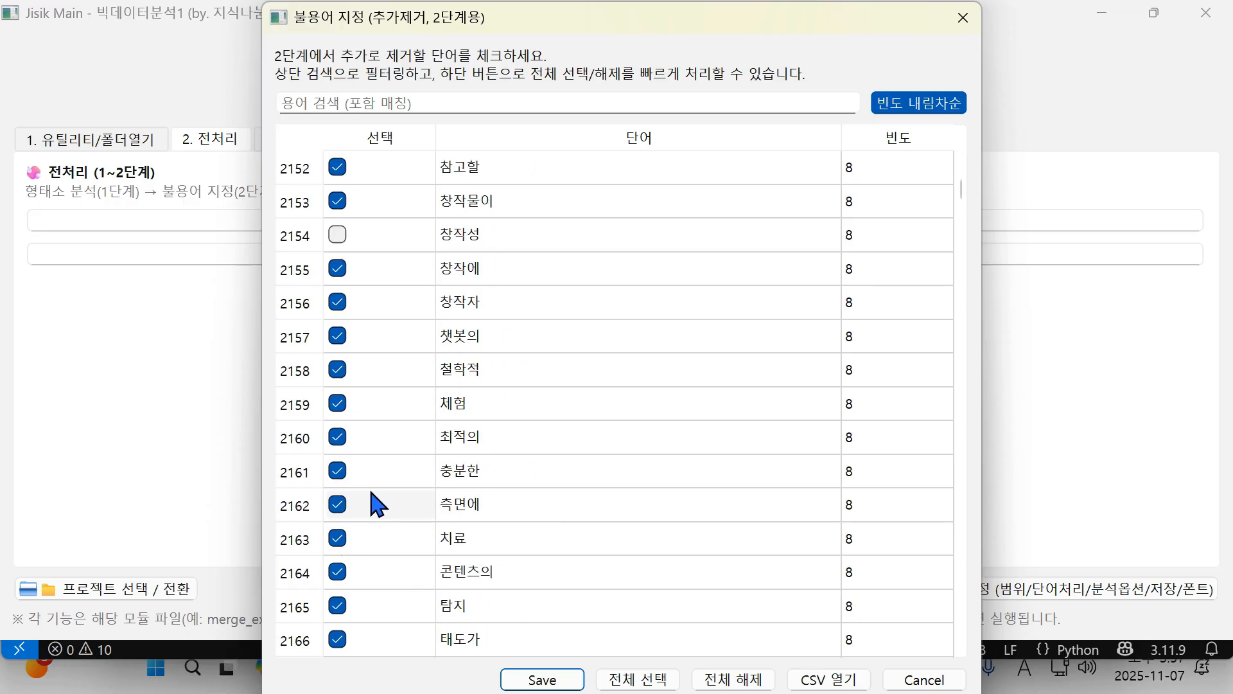
scroll(341, 374, "down", 20)
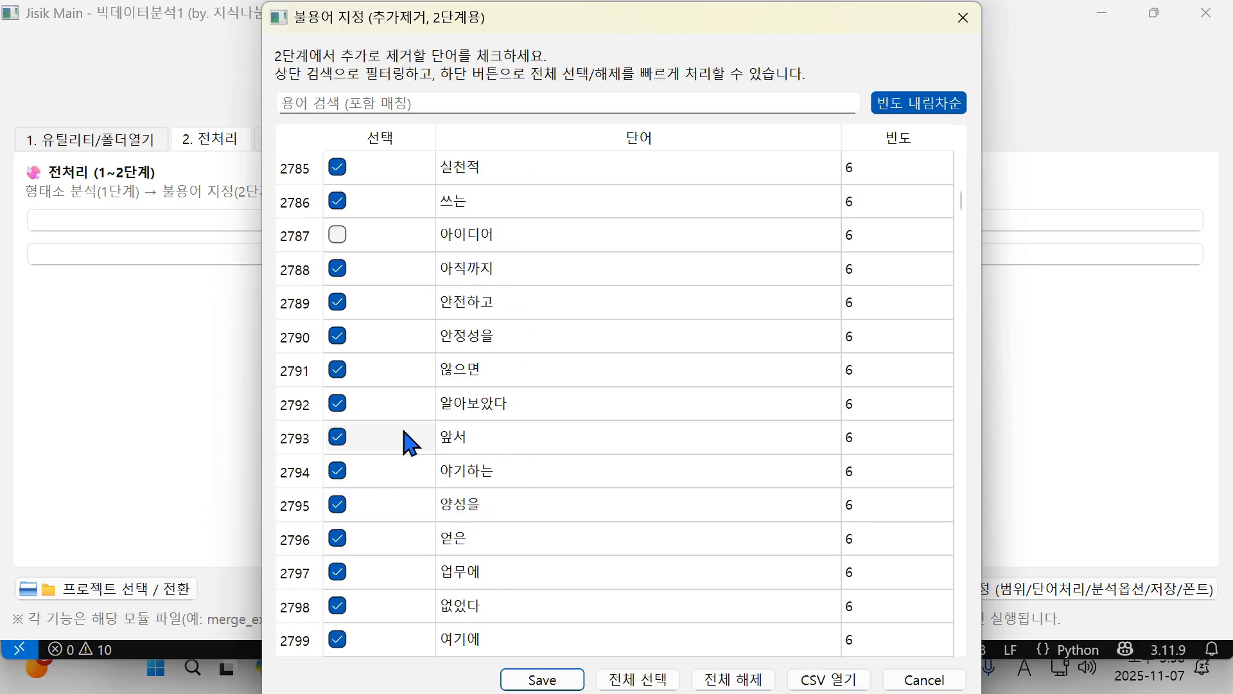
scroll(494, 469, "down", 20)
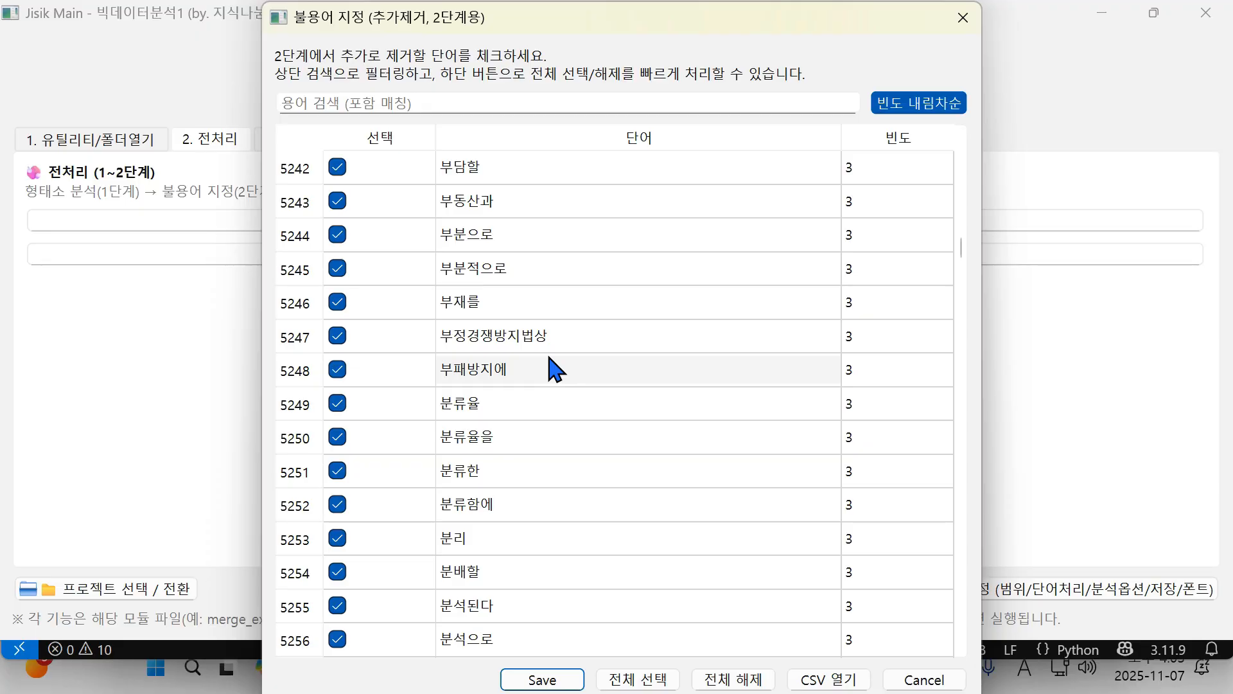
Check the remaining low-frequency words through the last row, and save the stopword selection.
scroll(524, 398, "down", 2)
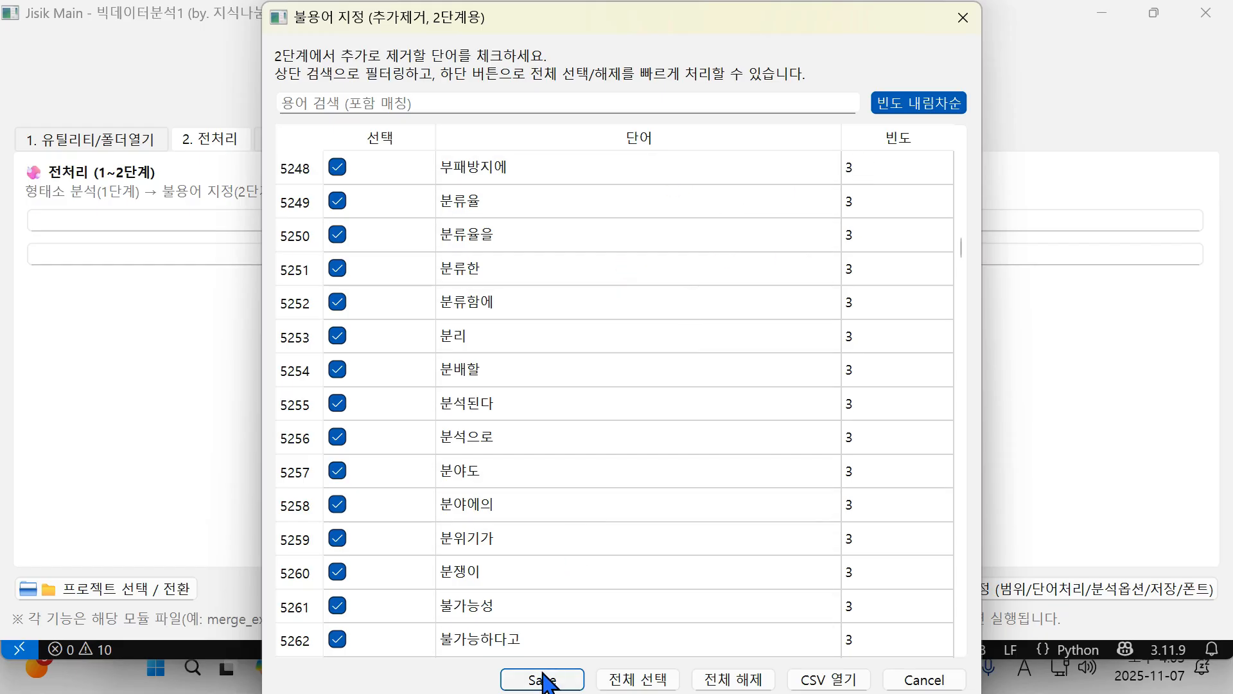
scroll(751, 392, "down", 1)
scroll(751, 391, "down", 11)
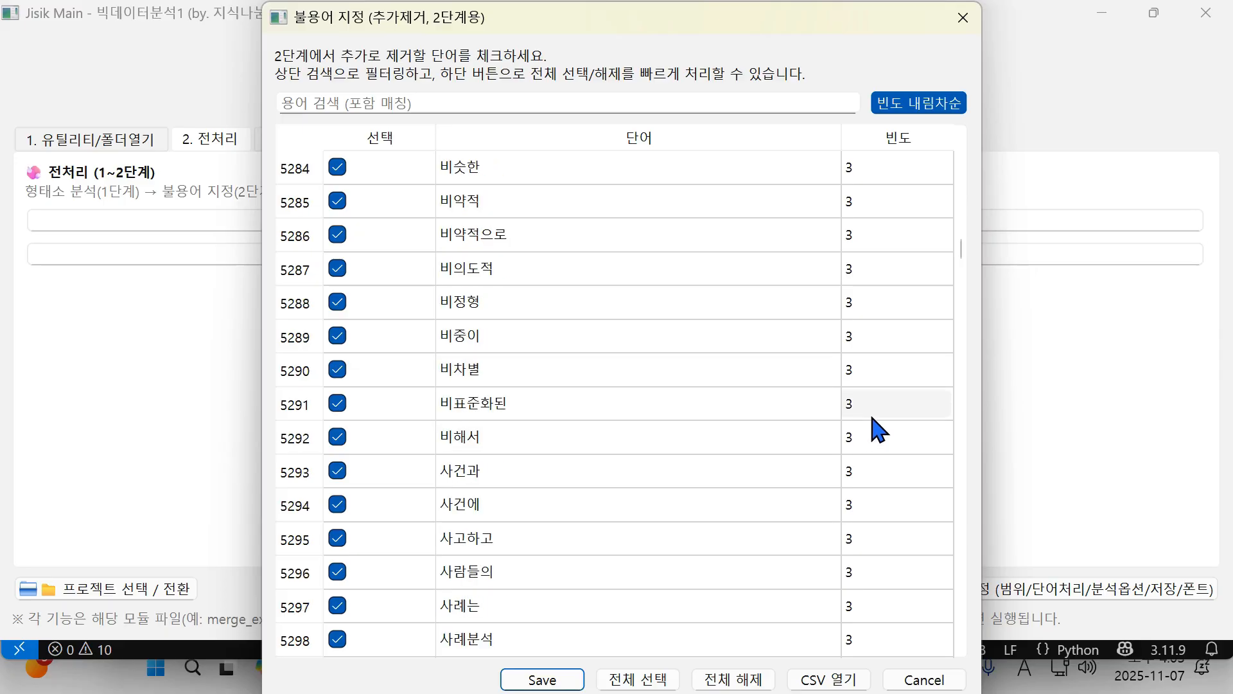
scroll(876, 313, "down", 20)
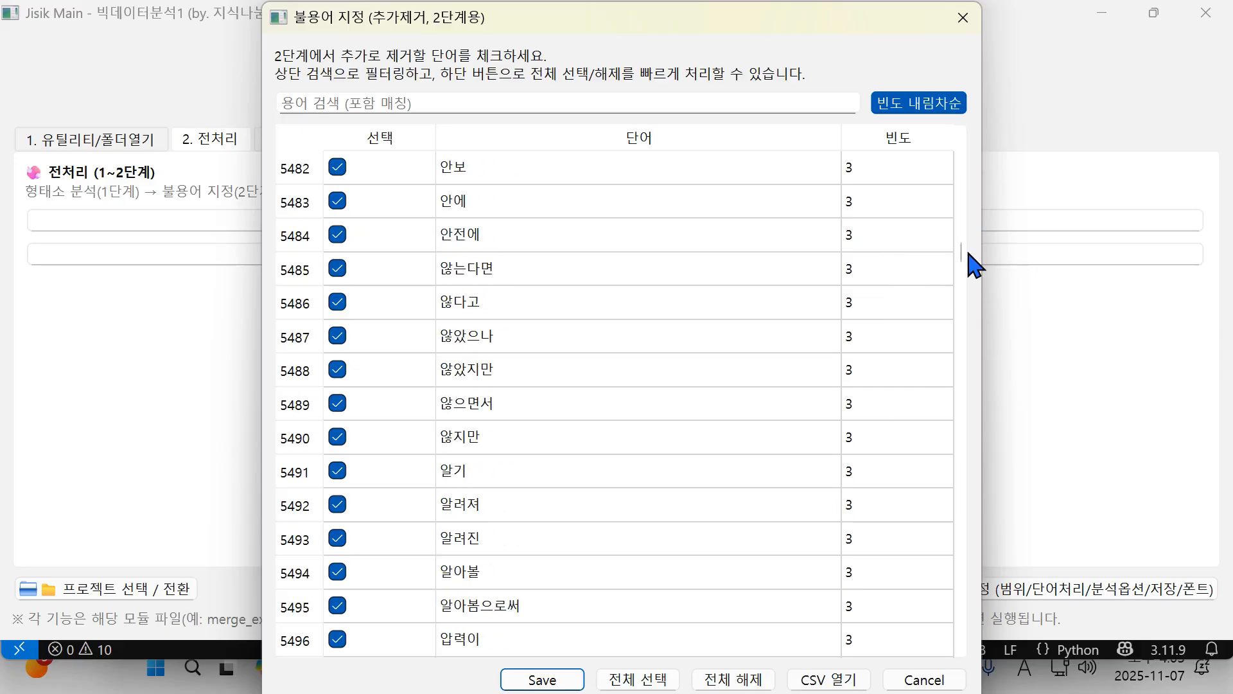
left_click_drag(961, 256, 942, 649)
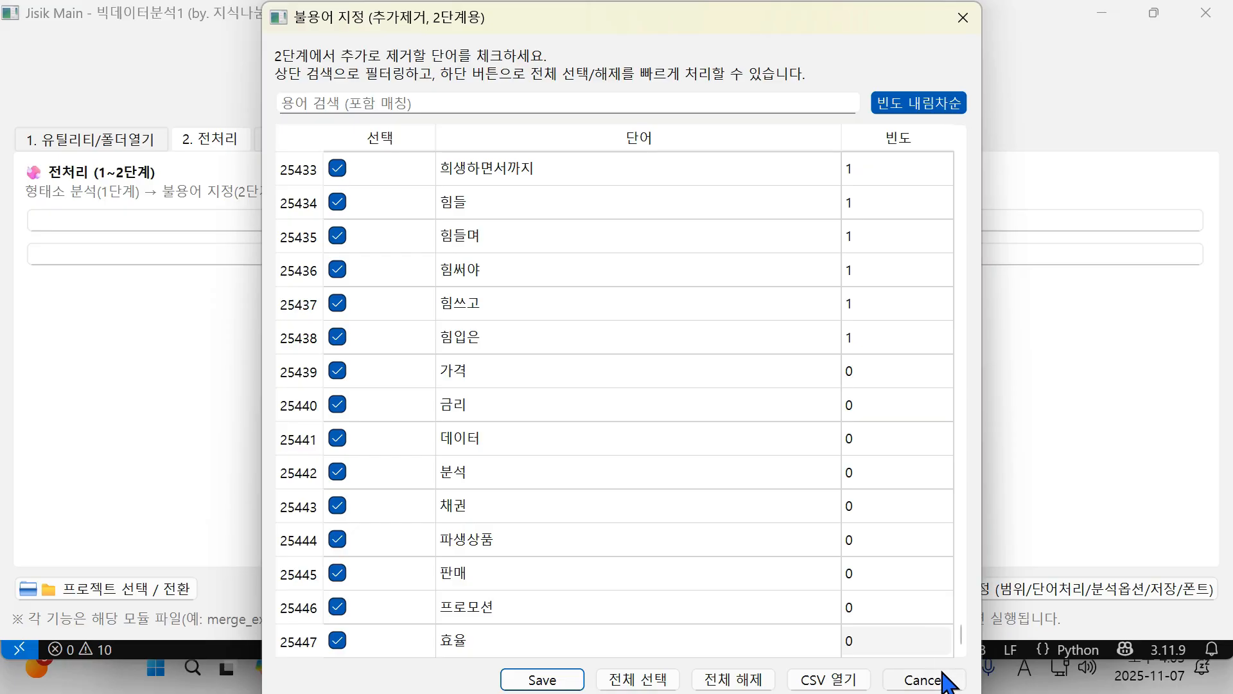
scroll(751, 468, "up", 5)
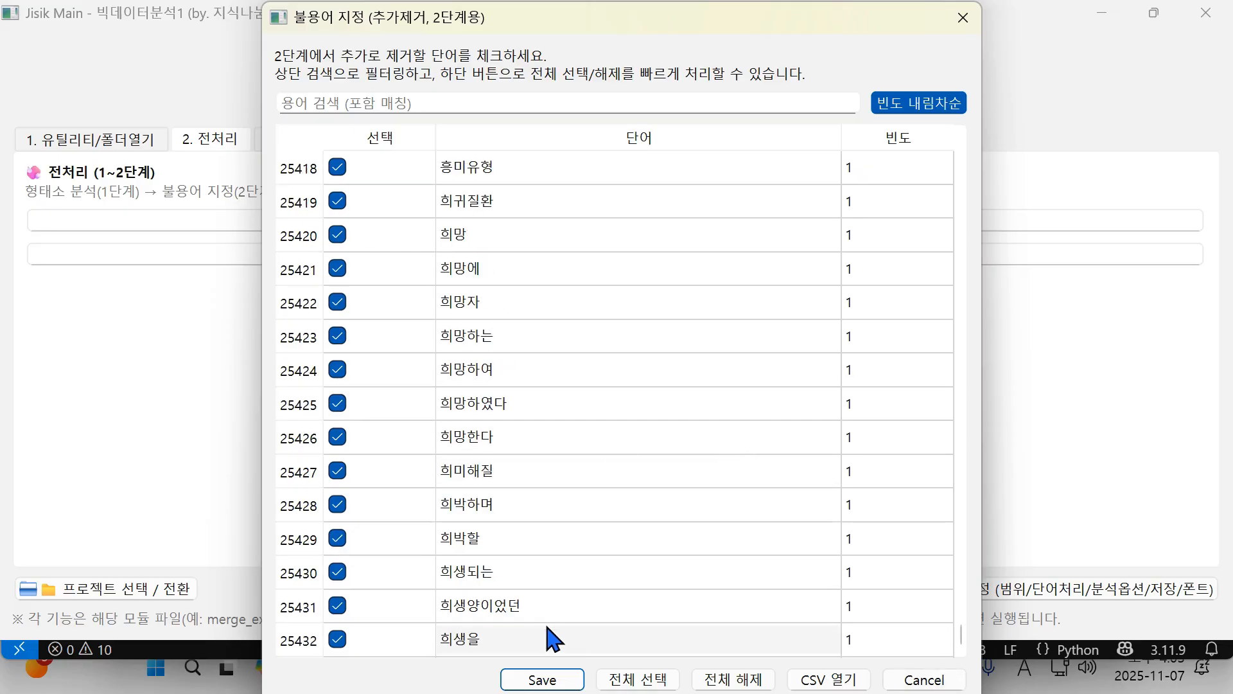
left_click(547, 680)
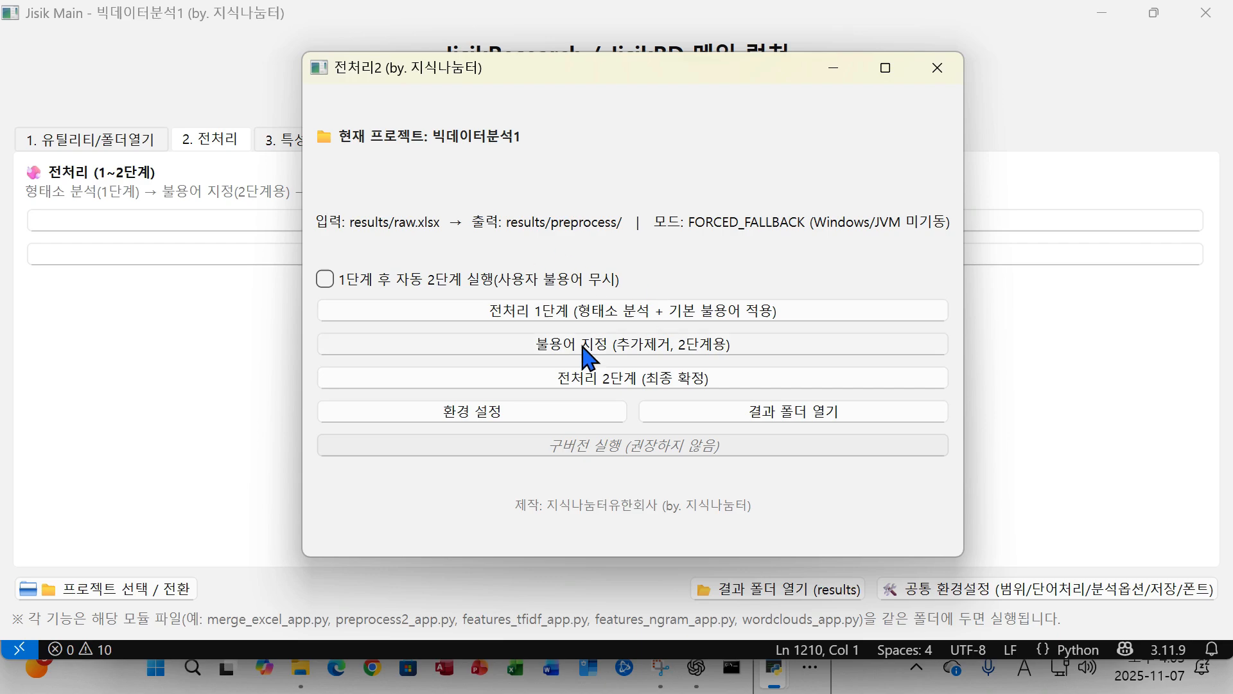
Run 전처리 2단계 (최종 확정) and open 02_final_tokens from the preprocess results folder in Excel.
left_click(574, 386)
left_click(821, 405)
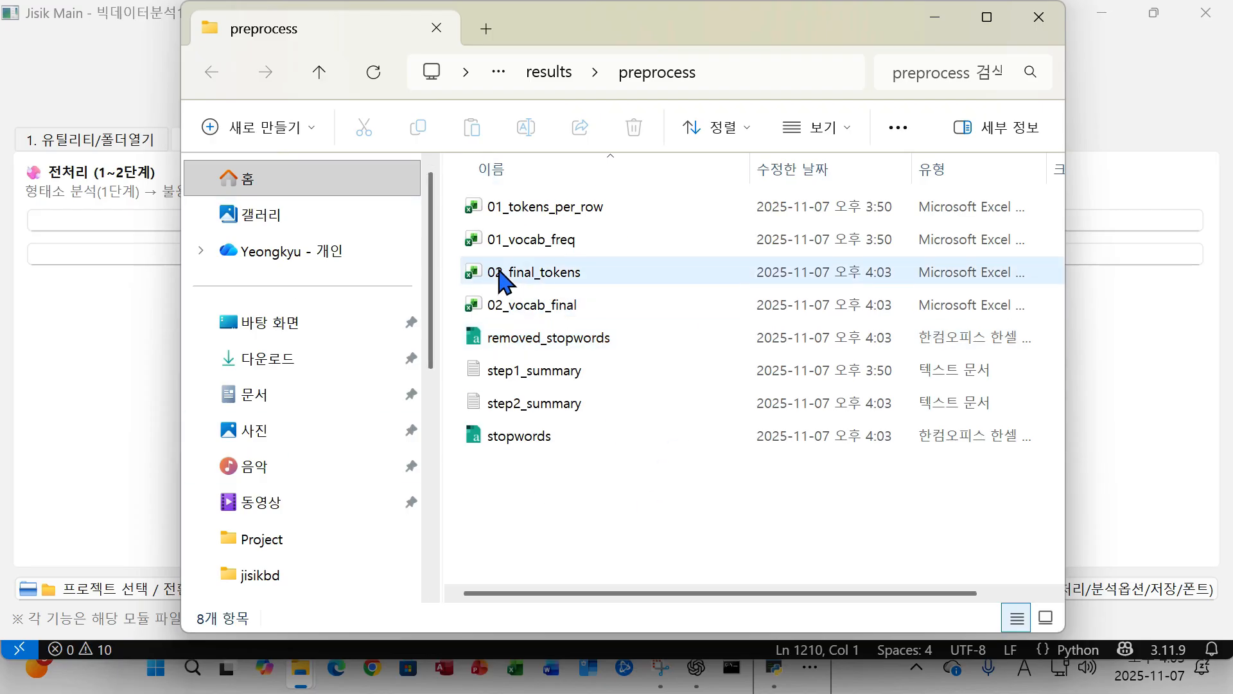
left_click(507, 280)
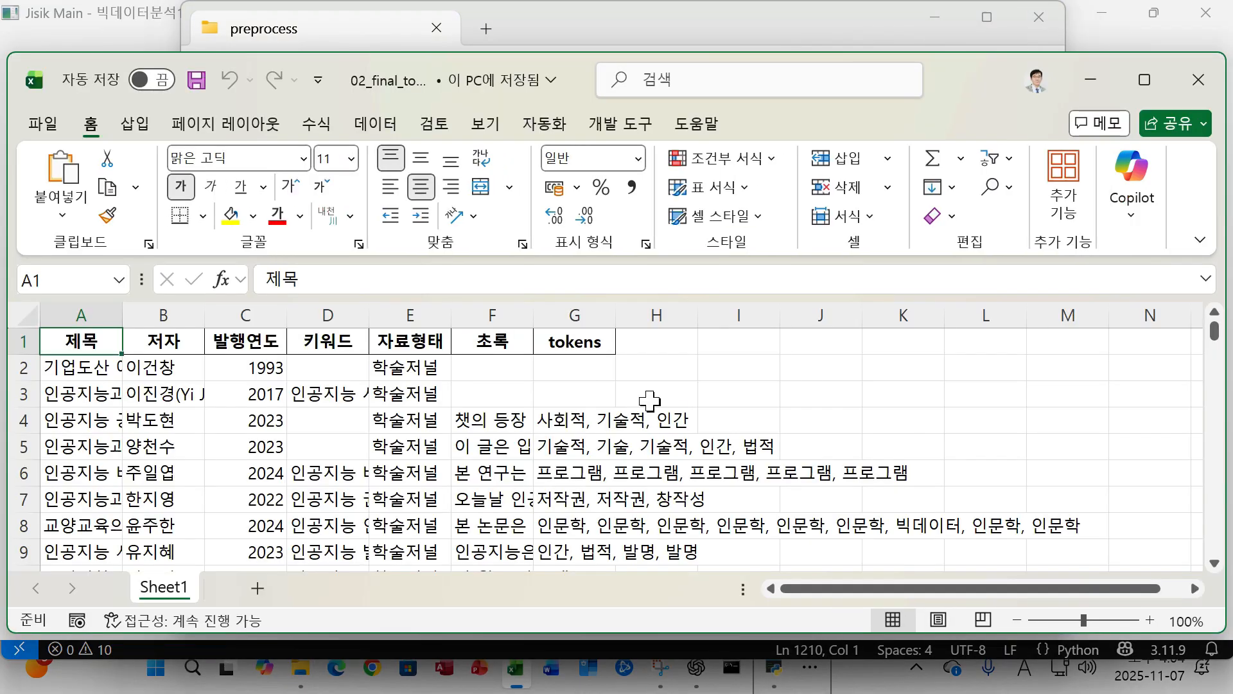
Review the 제목, 키워드, 초록 and tokens columns of 02_final_tokens, and close the workbook, results folder and 전처리2 window.
scroll(558, 405, "down", 1)
scroll(482, 436, "up", 1)
left_click(100, 369)
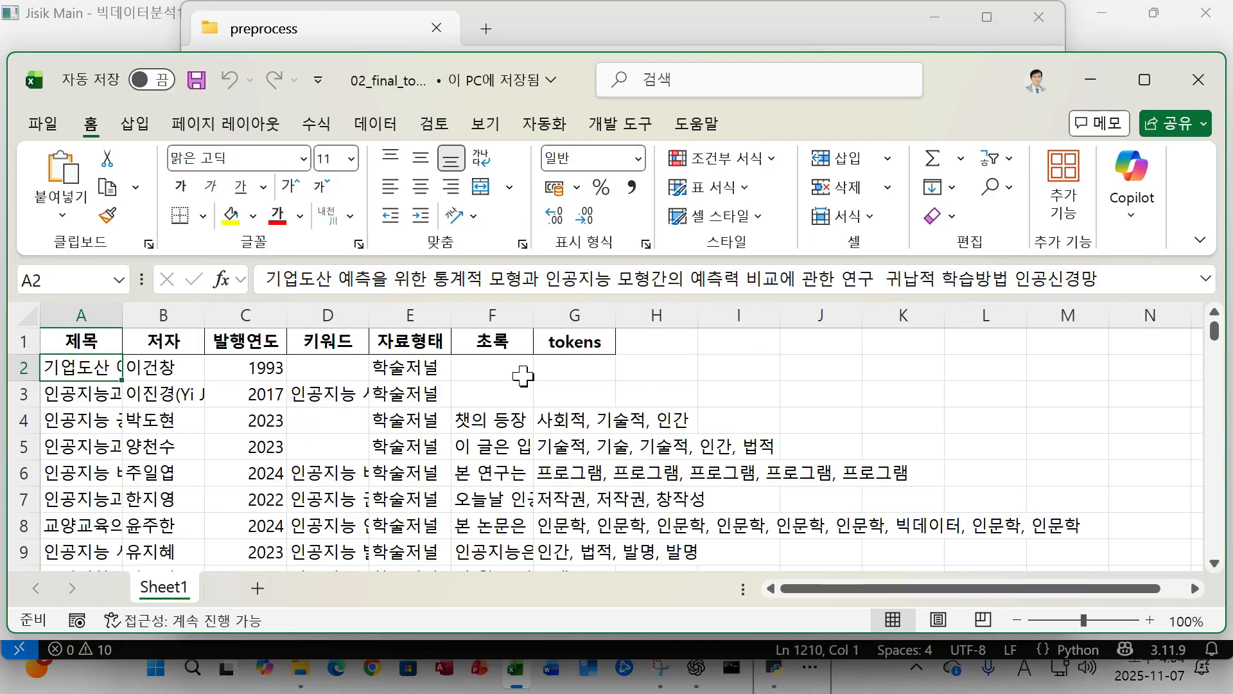
left_click(353, 393)
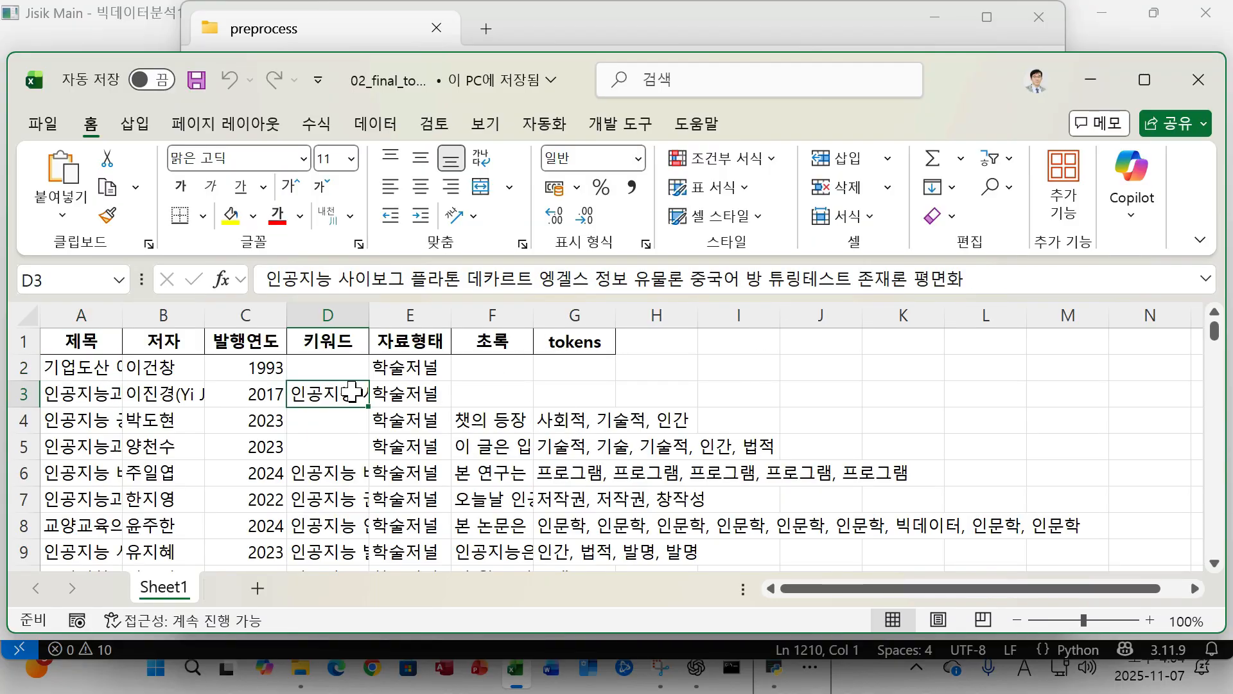
left_click(511, 388)
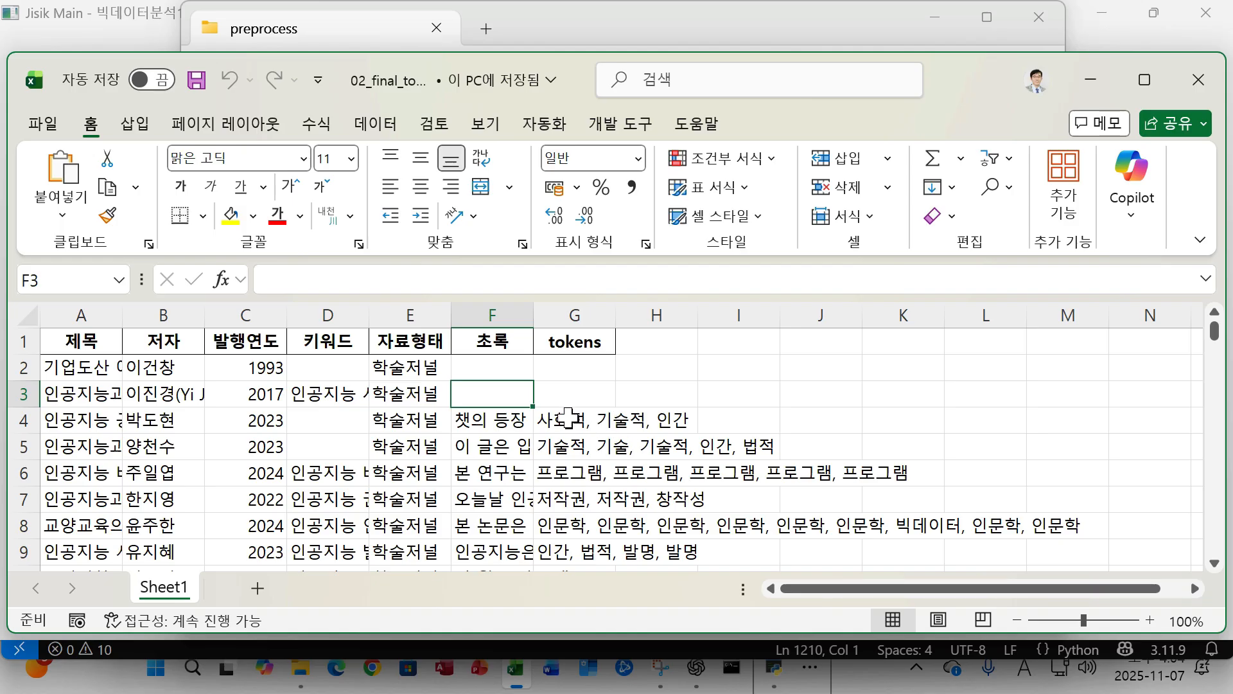
left_click(566, 414)
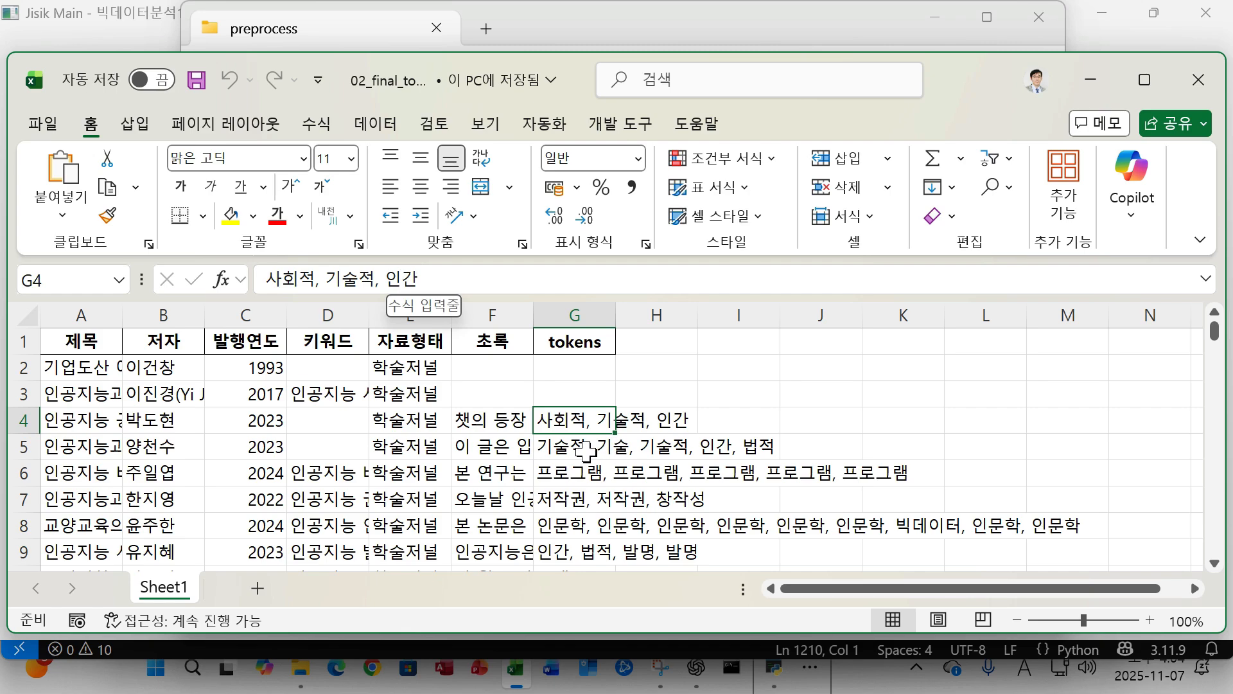
left_click(565, 445)
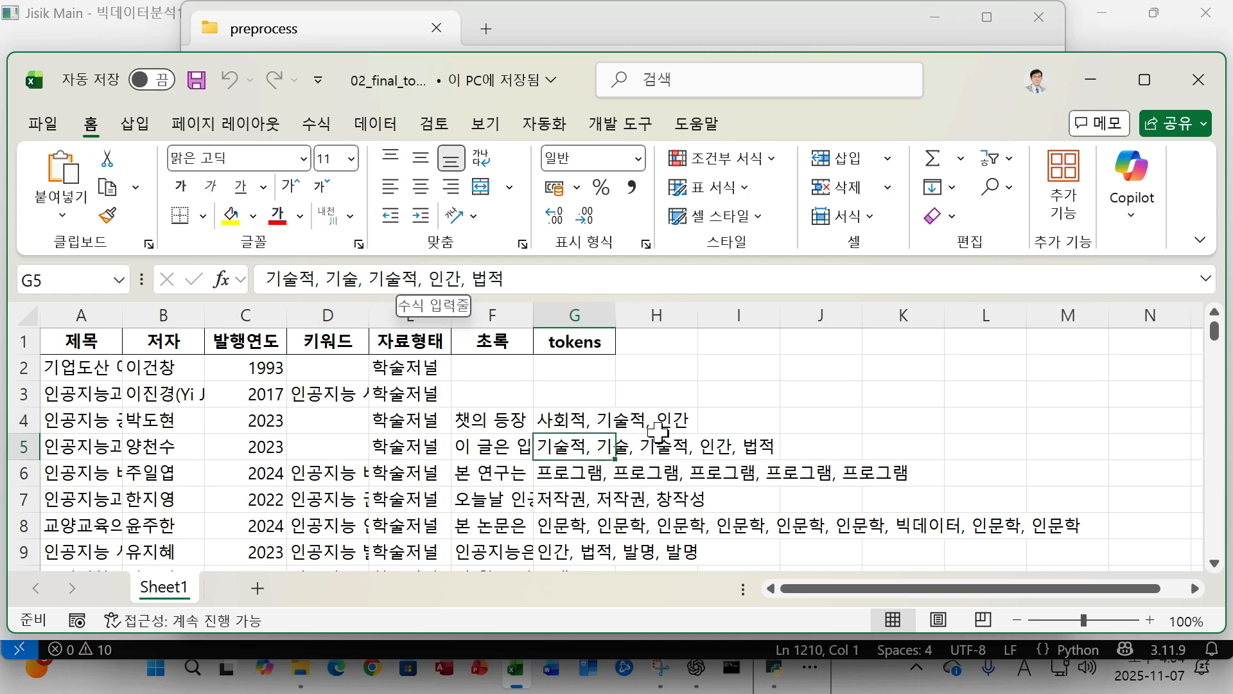
scroll(657, 432, "down", 1)
left_click(575, 473)
left_click(588, 395)
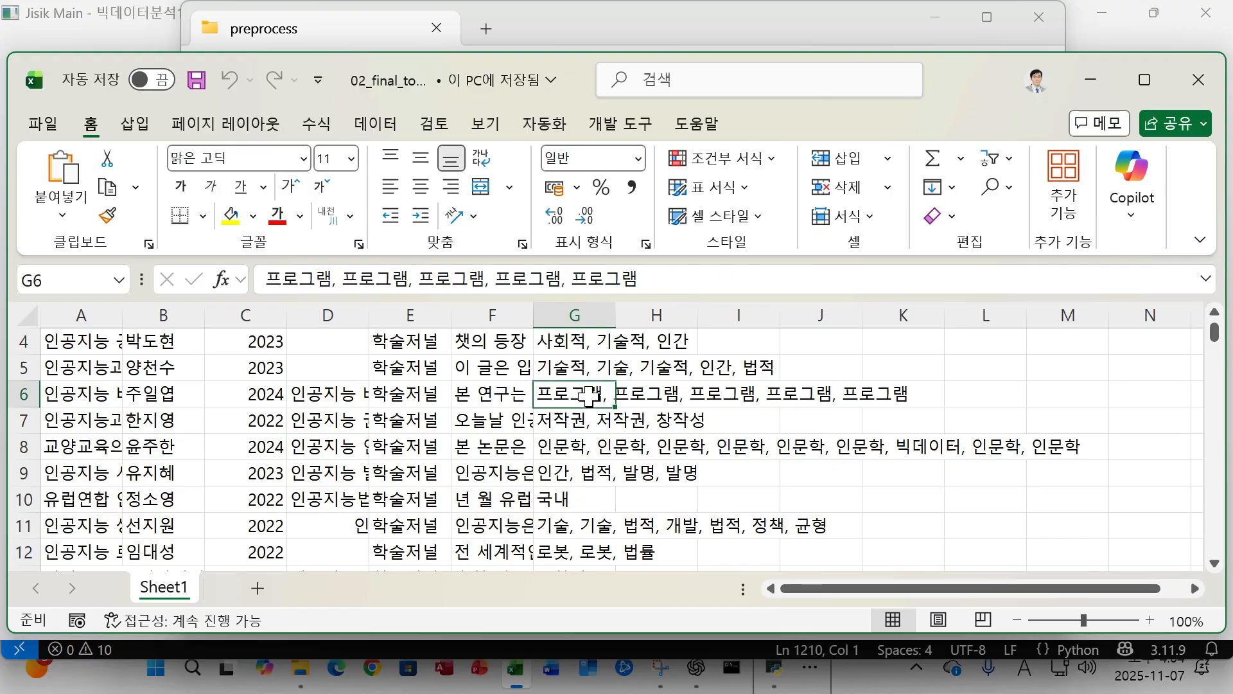
scroll(588, 395, "down", 20)
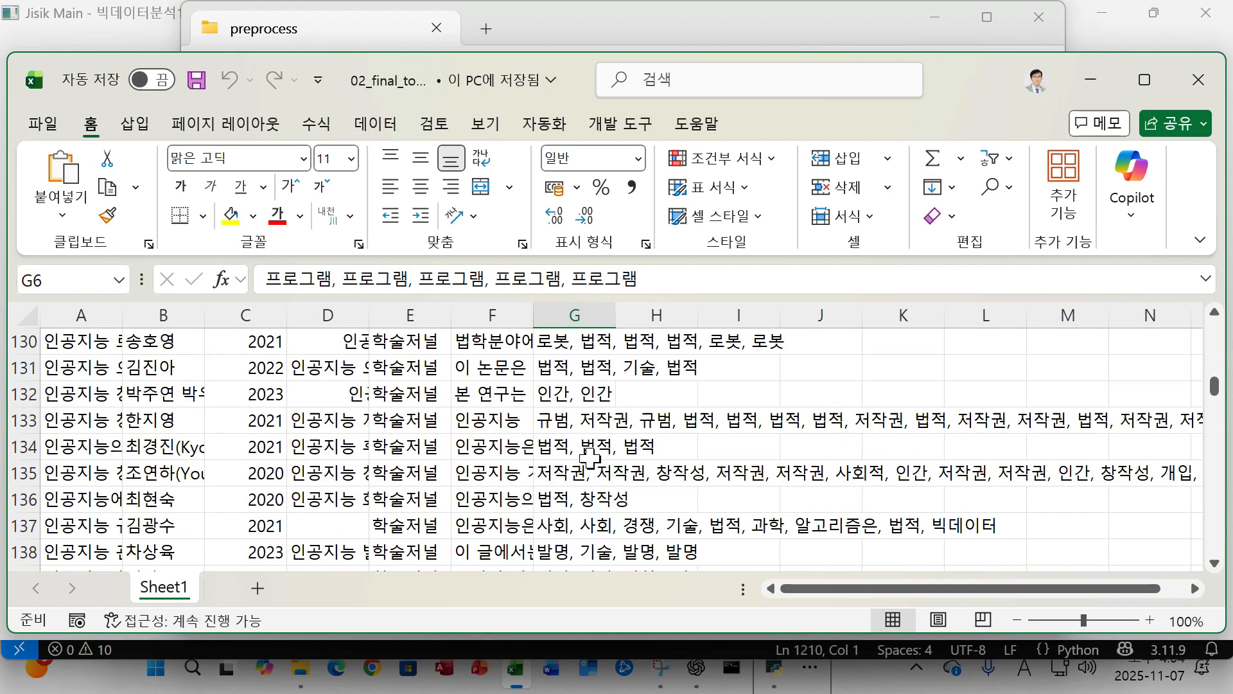
scroll(589, 457, "down", 1)
left_click(1215, 92)
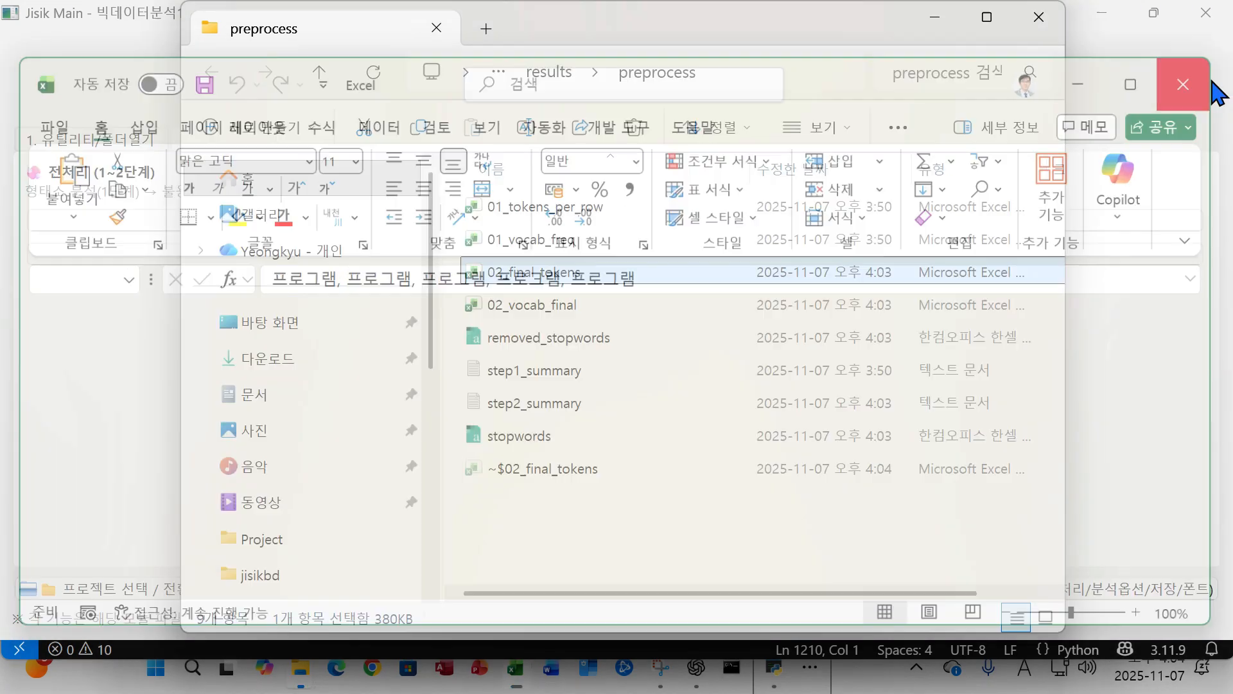
left_click(1038, 19)
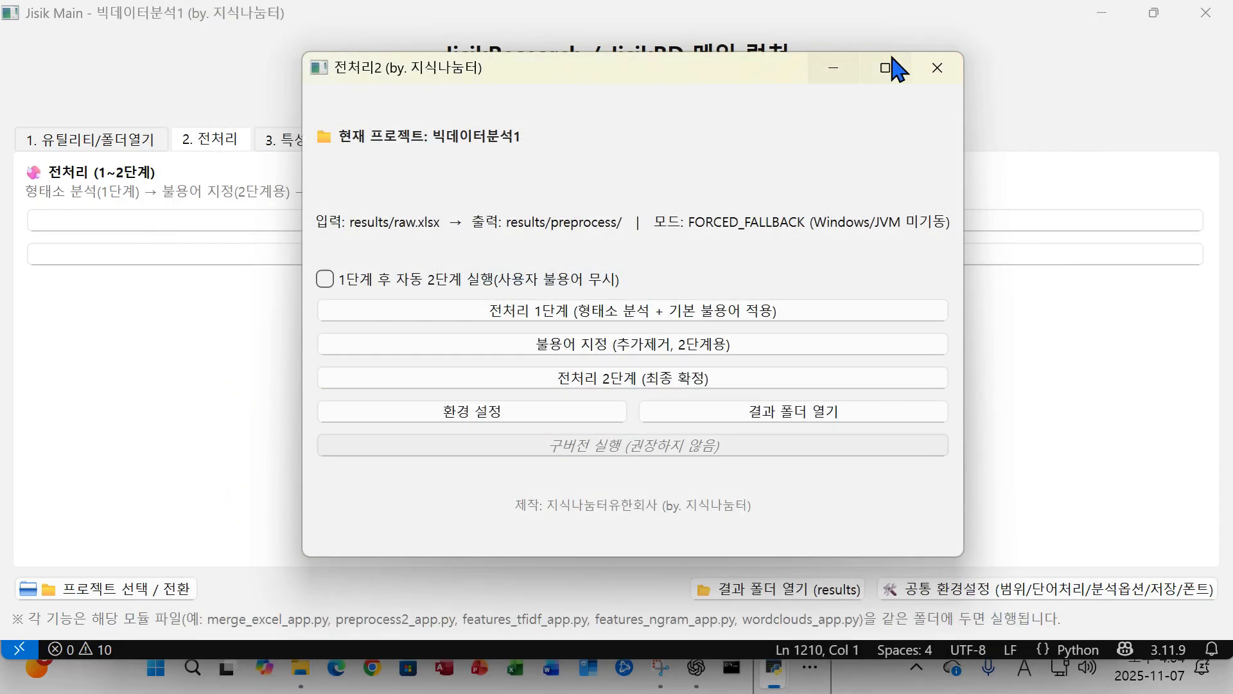
left_click(938, 67)
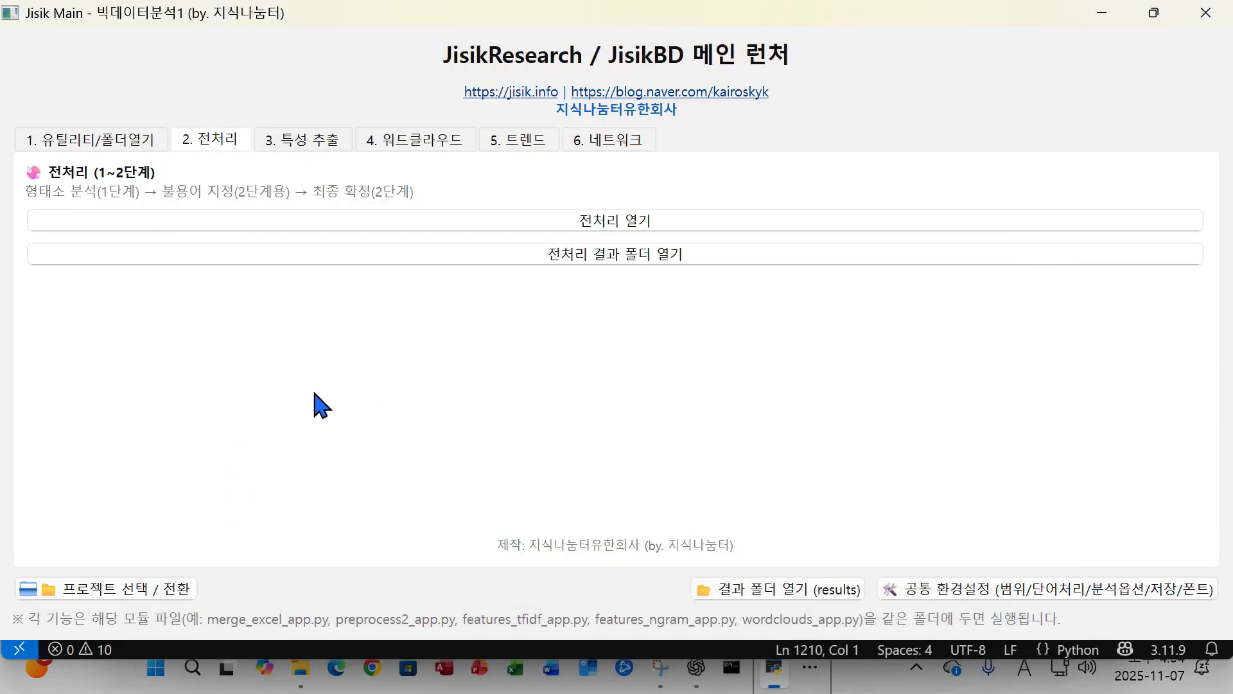
Enable 구간별 산출 in the common settings' 분석 범위, set the start year to 2001 and end year to 2025, and save.
left_click(304, 148)
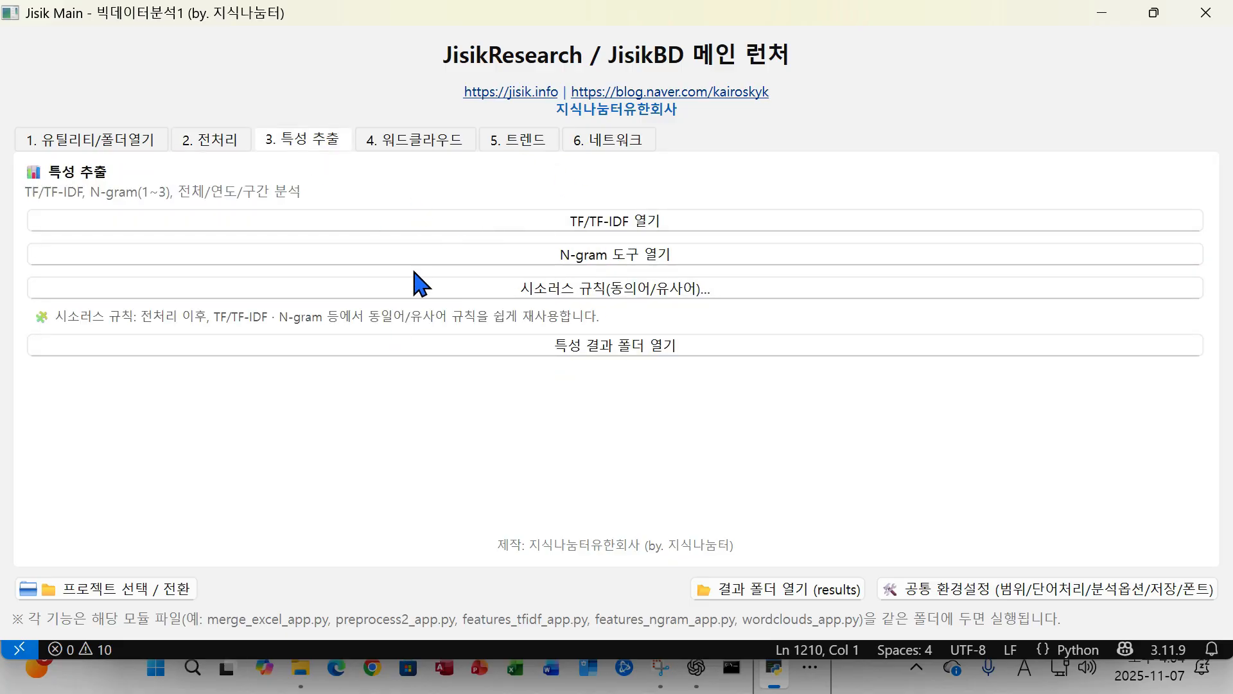
left_click(982, 592)
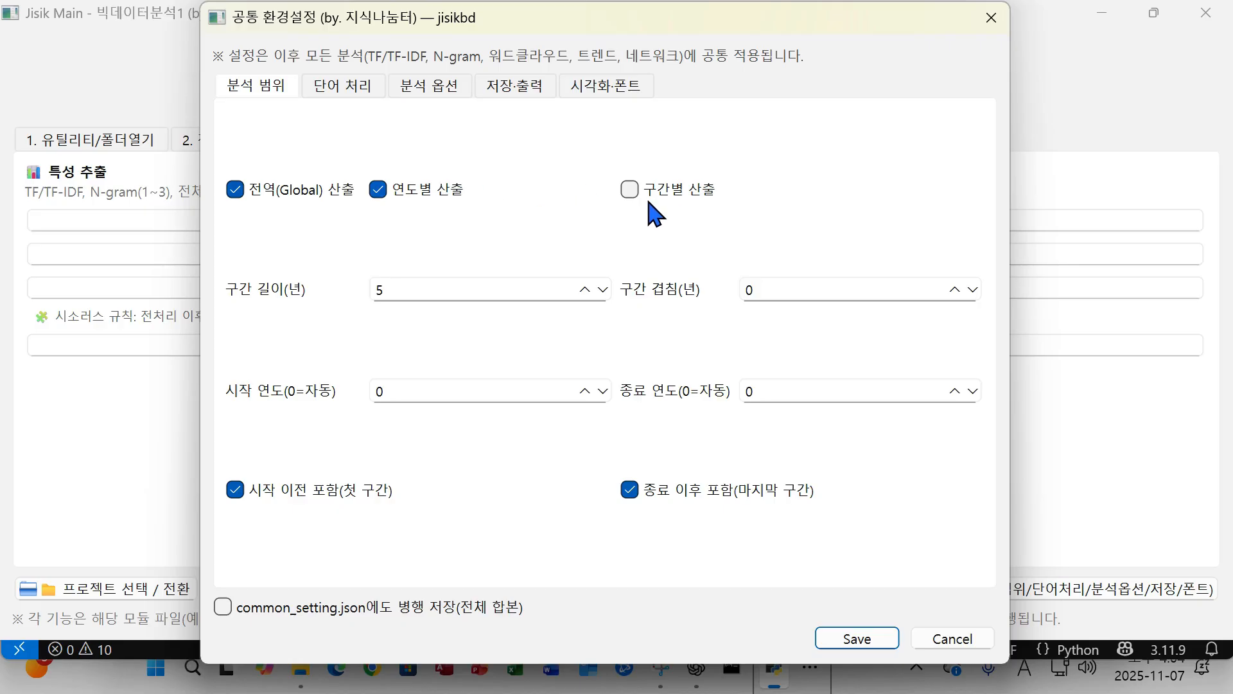
left_click(630, 189)
double_click(401, 391)
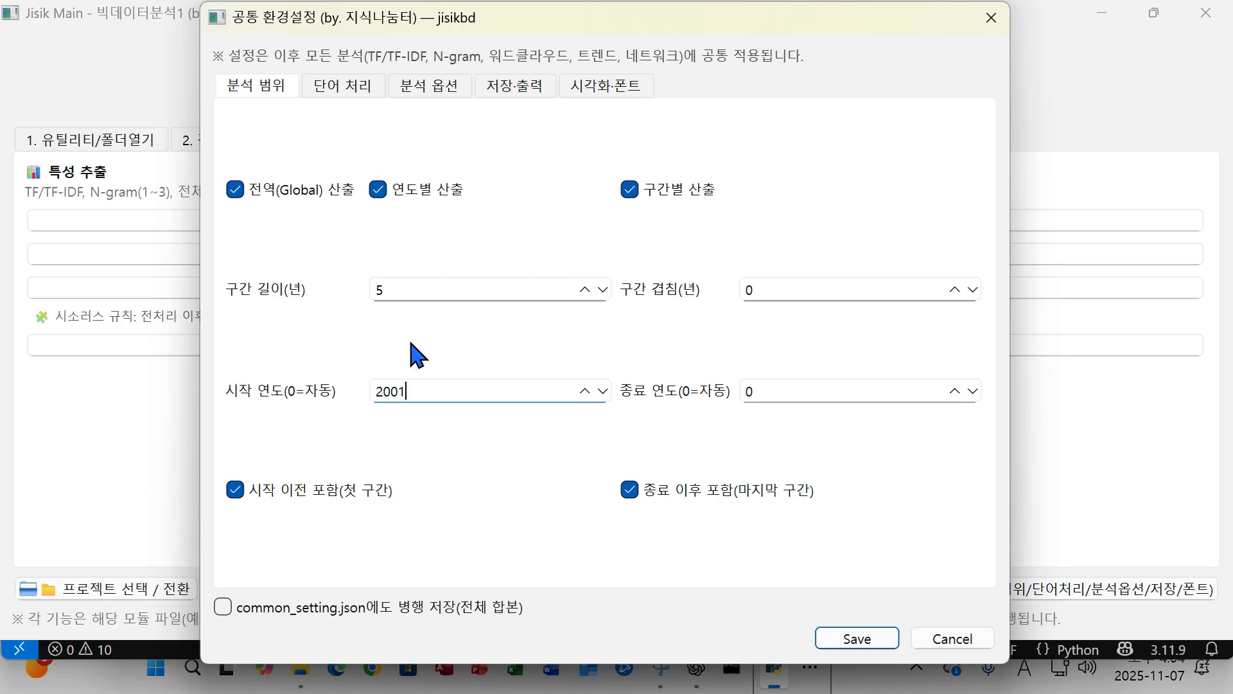
double_click(850, 390)
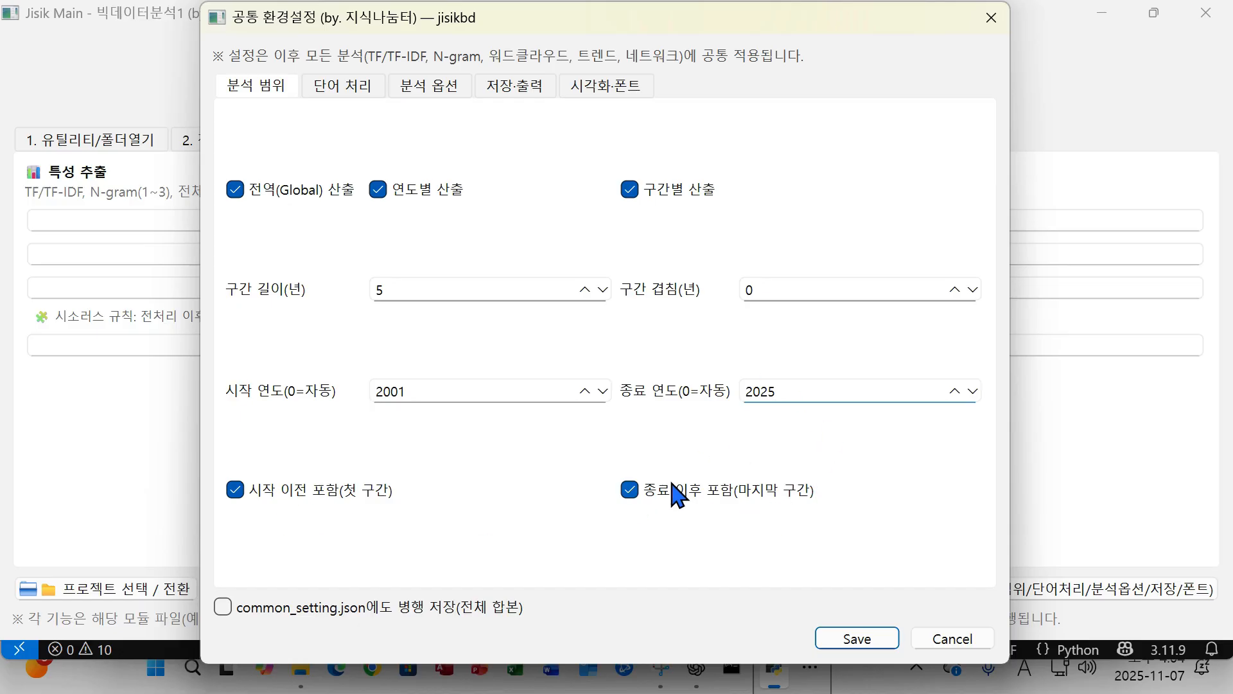
left_click(858, 639)
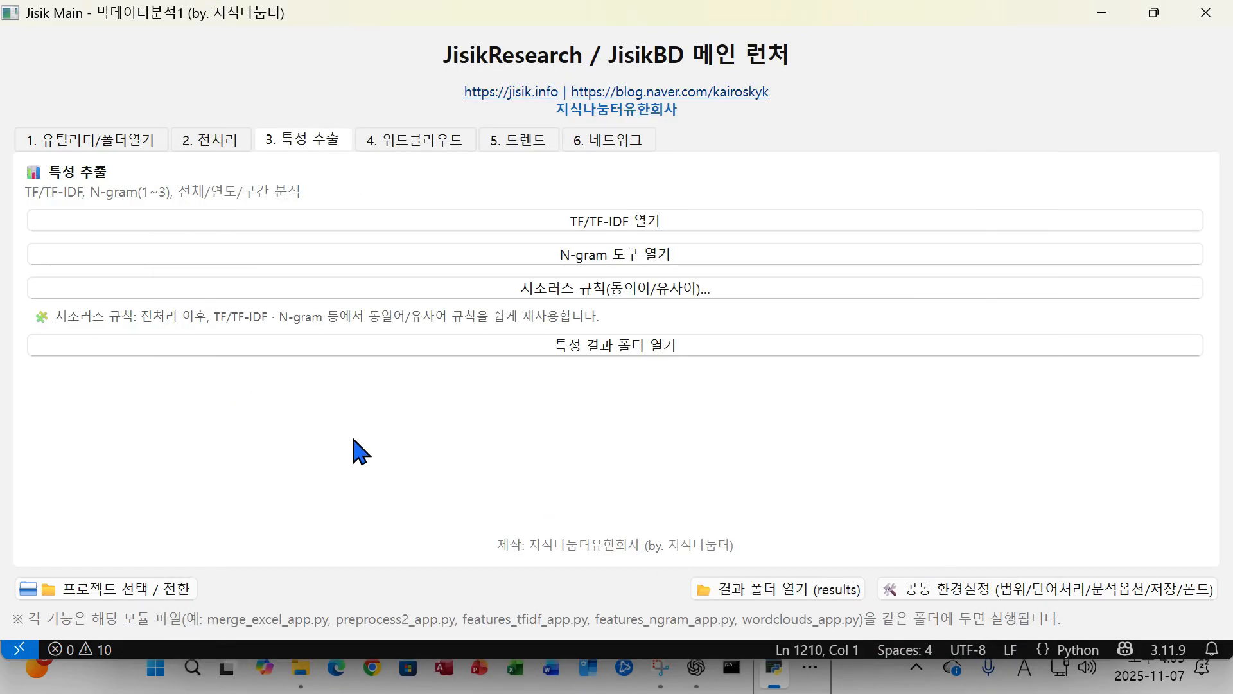
Open the TF / TF-IDF tool for feature extraction.
left_click(613, 226)
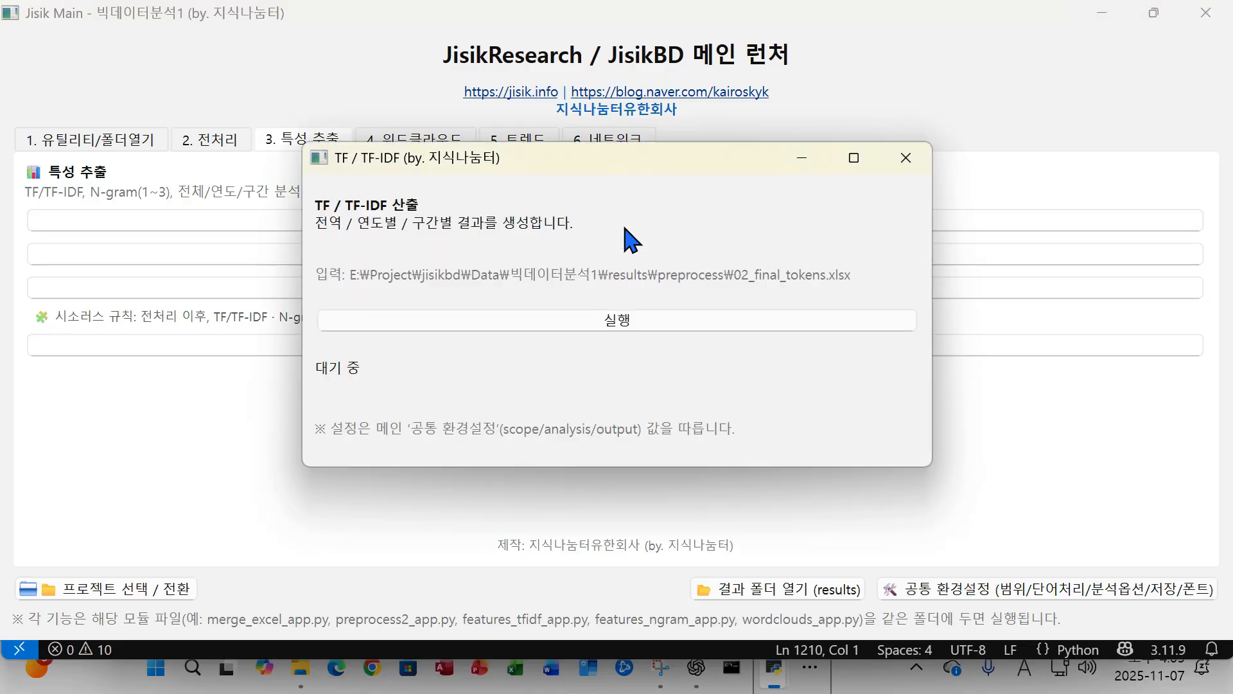
Run the TF/TF-IDF calculation and review the terms and frequencies in the Global TF table.
left_click(579, 327)
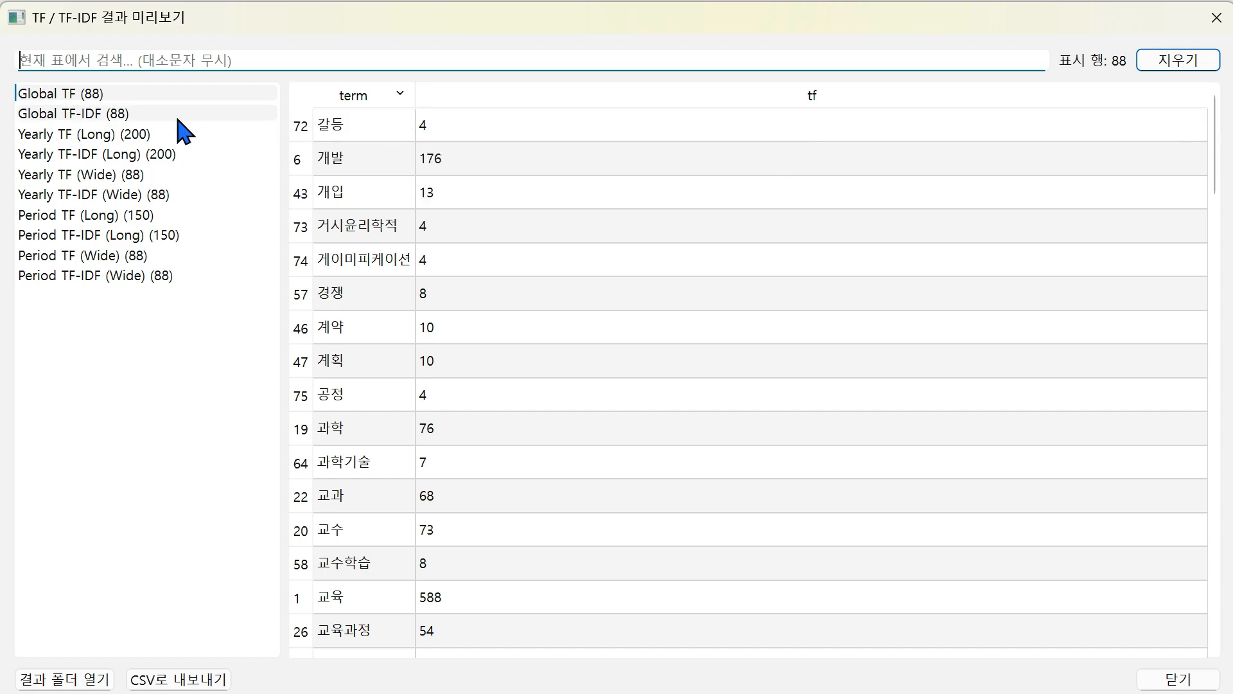
left_click(69, 92)
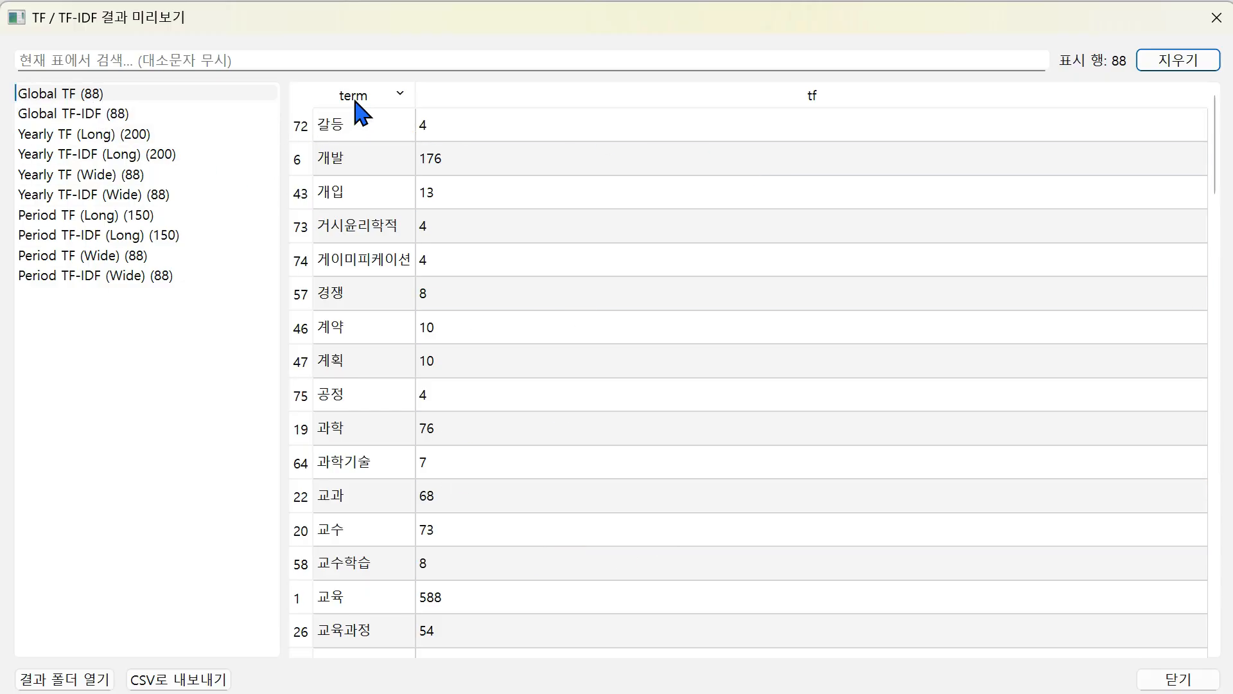
left_click(296, 106)
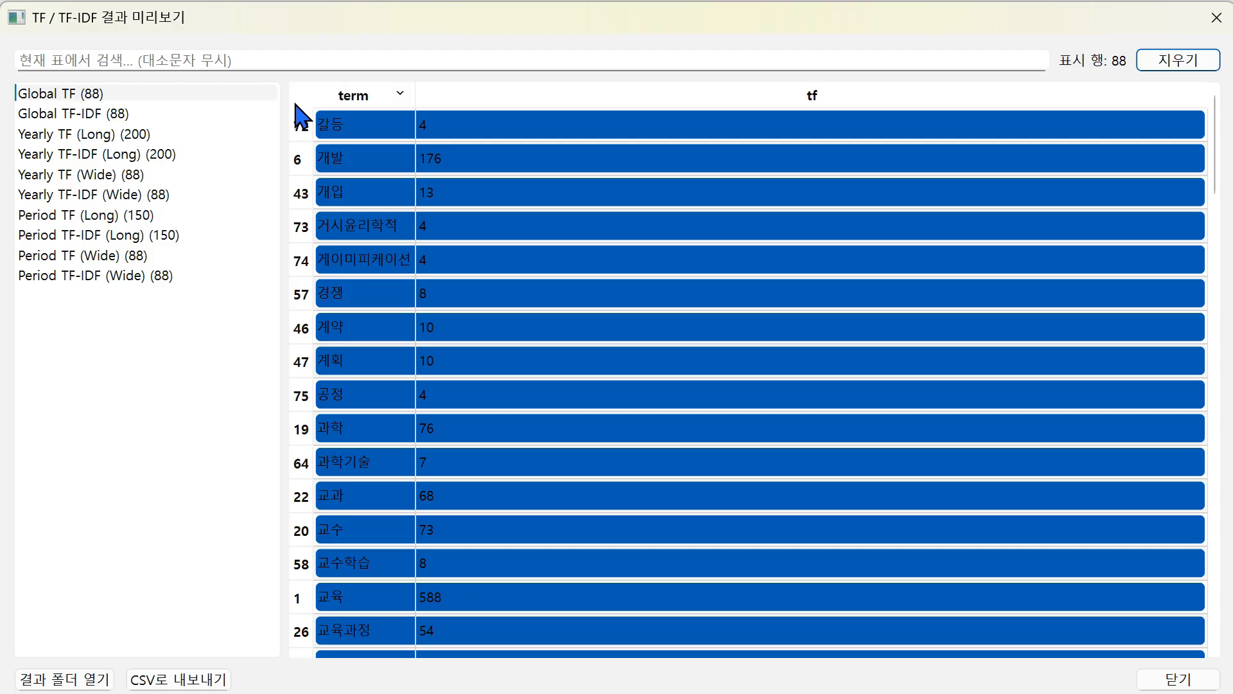
left_click(745, 154)
left_click(765, 131)
left_click(514, 165)
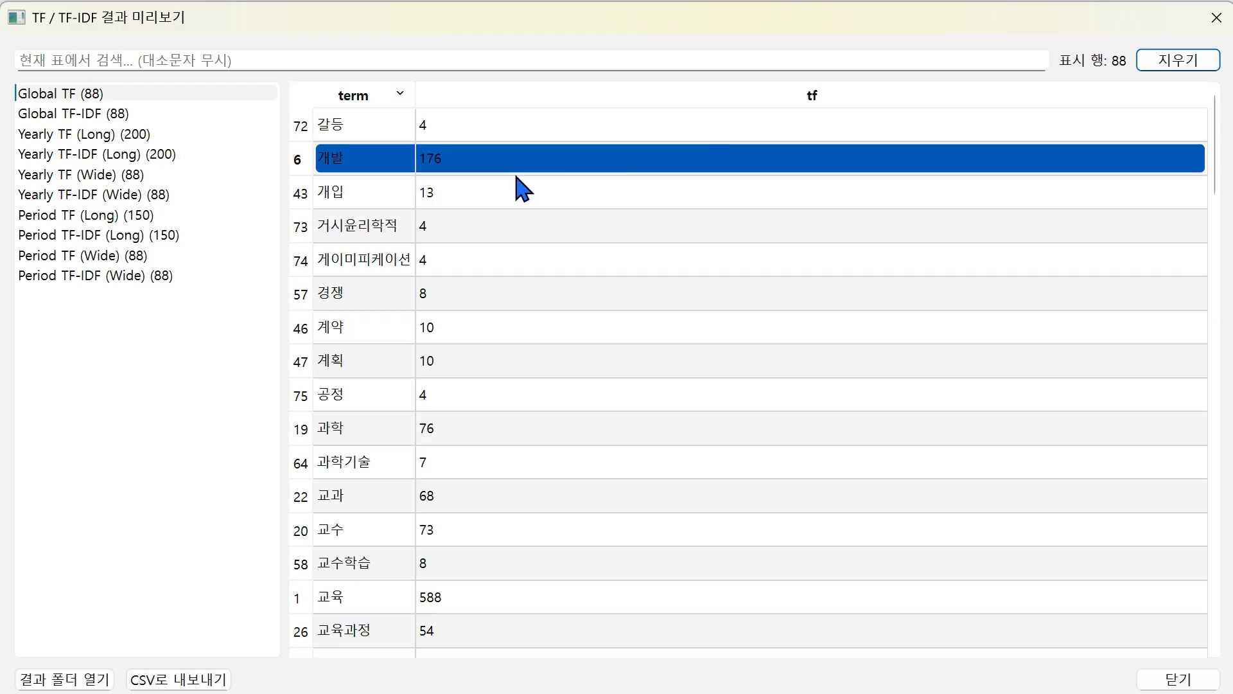
scroll(385, 315, "down", 5)
scroll(383, 514, "up", 4)
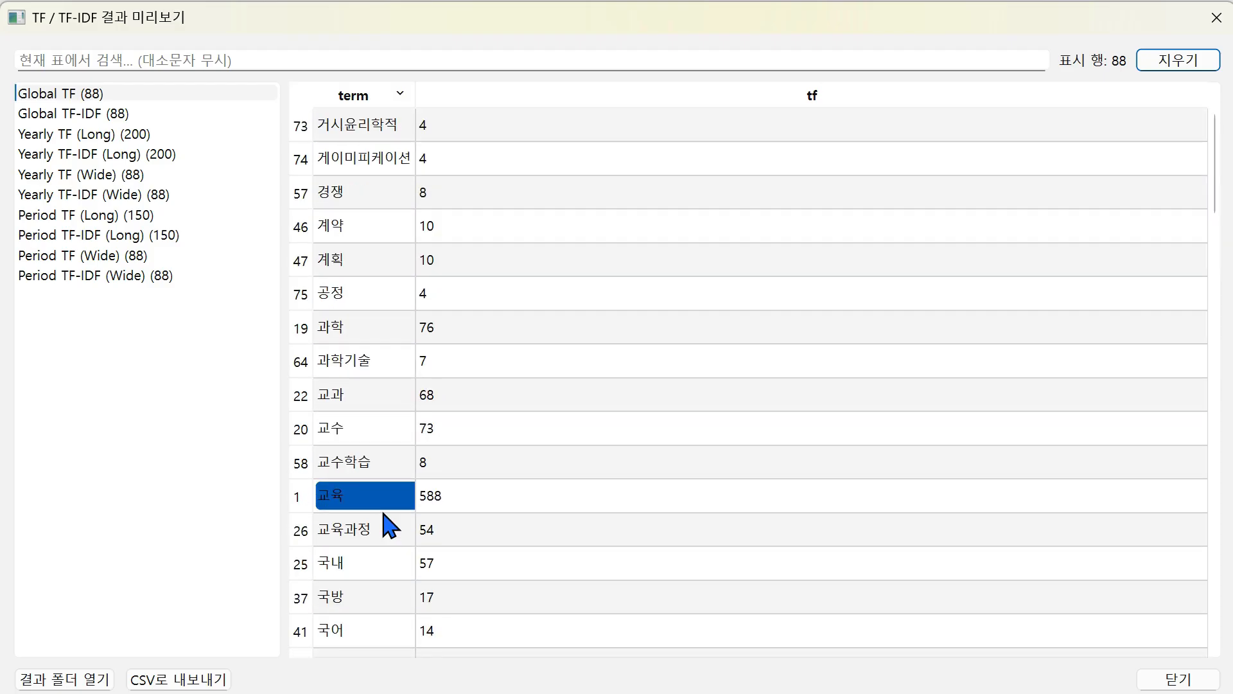
scroll(384, 514, "up", 1)
left_click(803, 257)
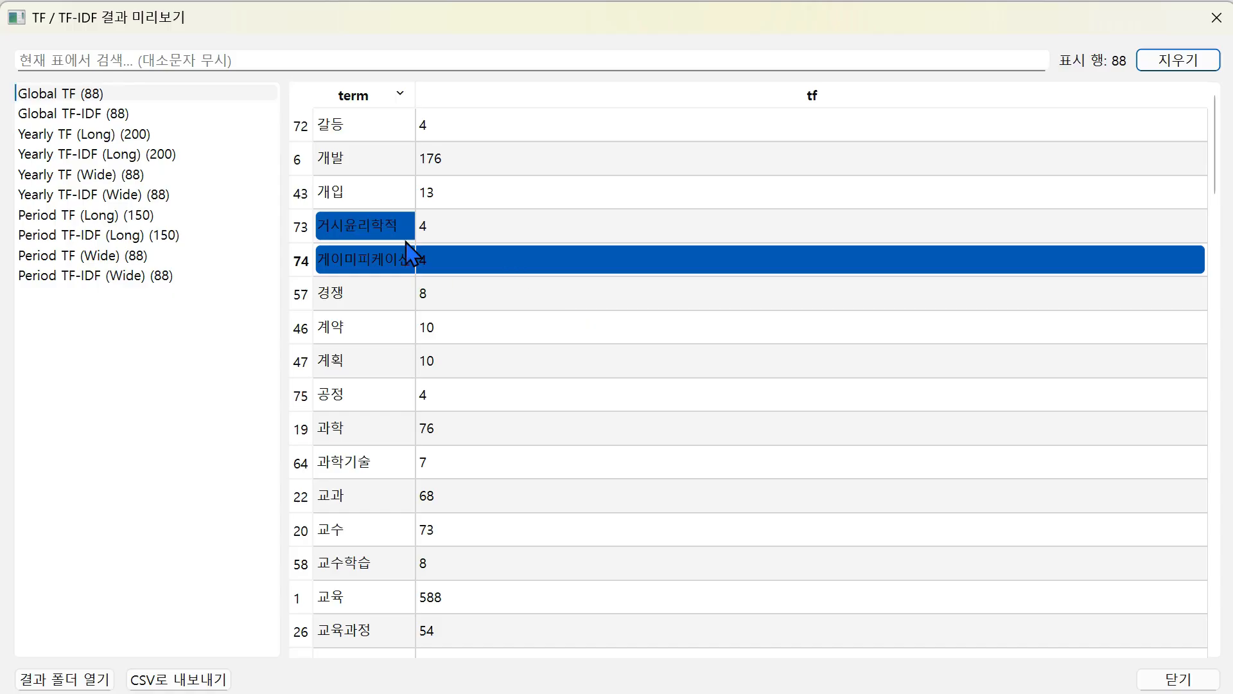
Examine the average and summed TF-IDF scores of the terms in the Global TF-IDF table.
left_click(90, 114)
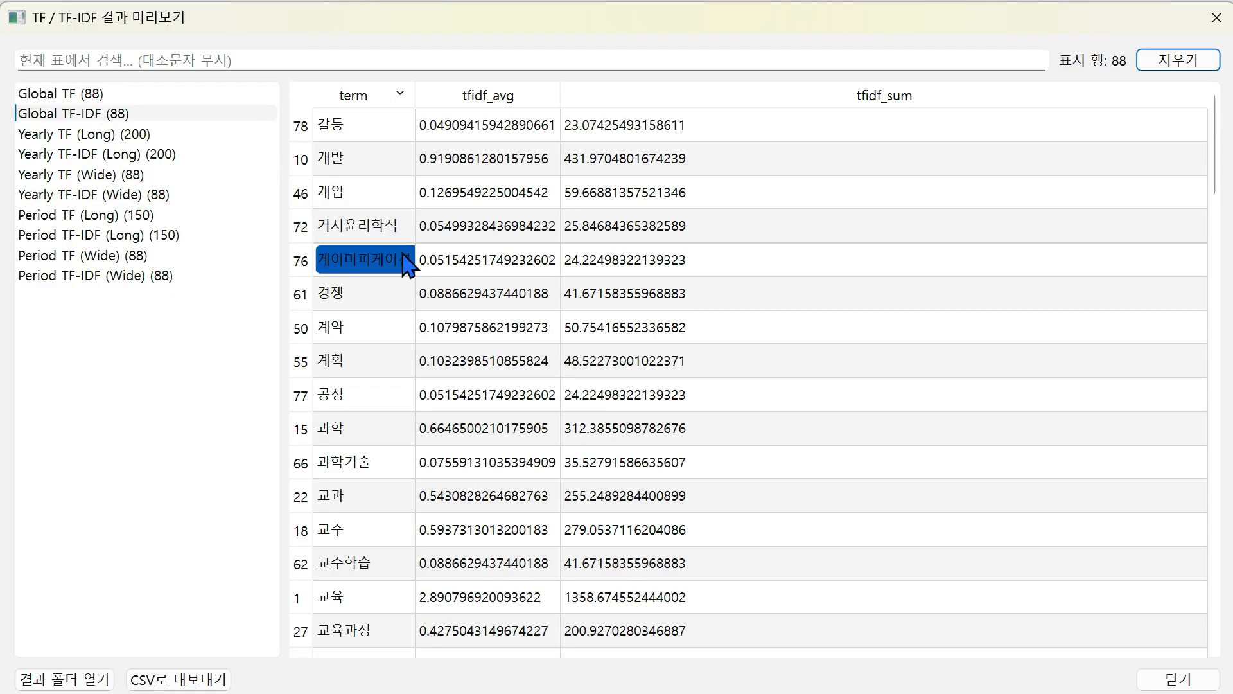
left_click(390, 128)
left_click_drag(382, 135, 540, 610)
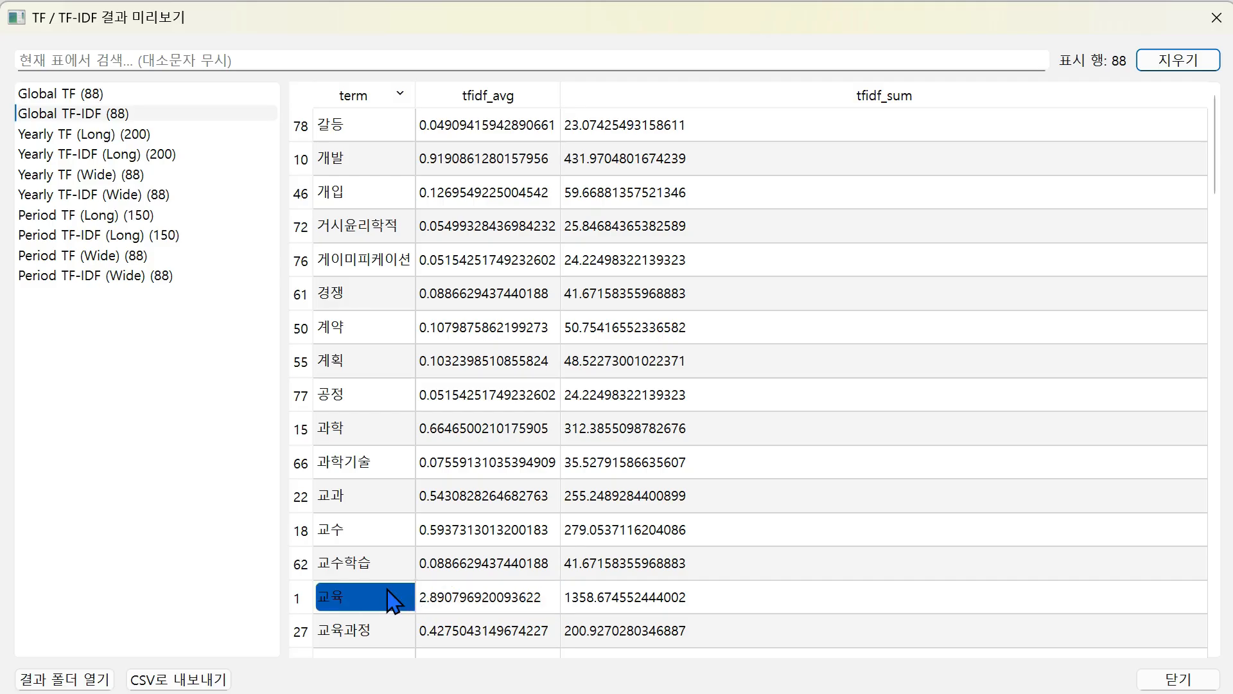
Examine the year-by-year term frequencies in the Yearly TF (Long) table.
left_click(72, 135)
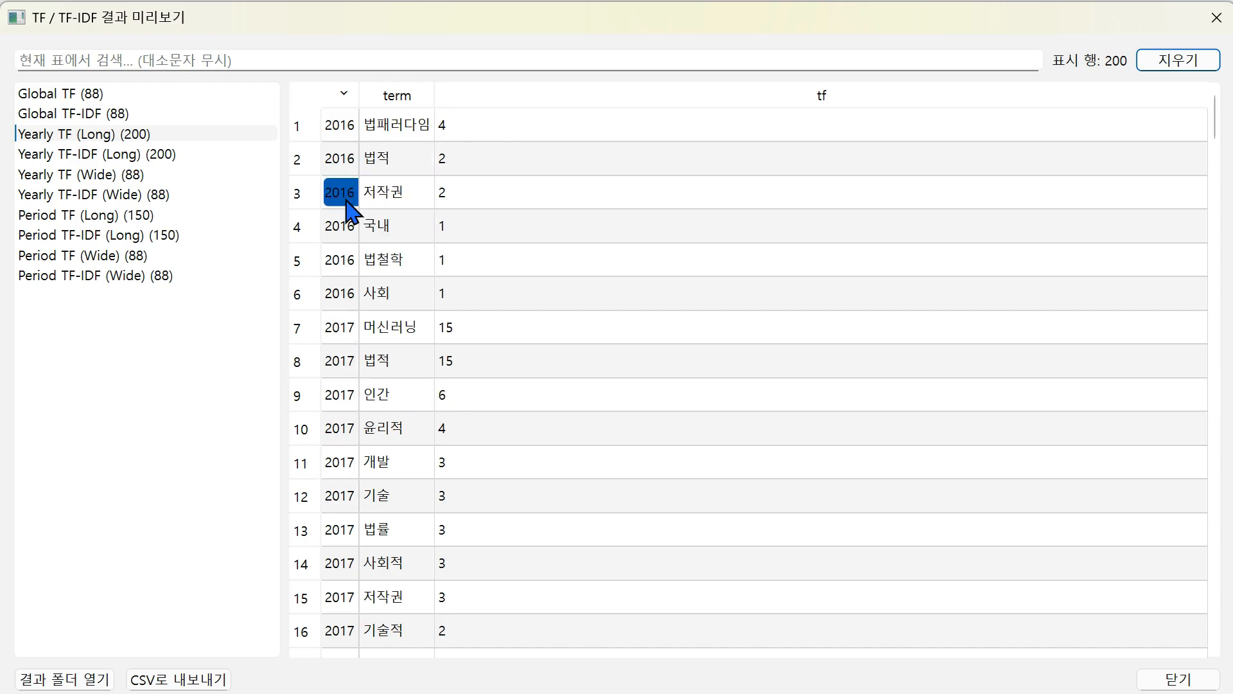
scroll(408, 369, "down", 1)
scroll(408, 369, "down", 20)
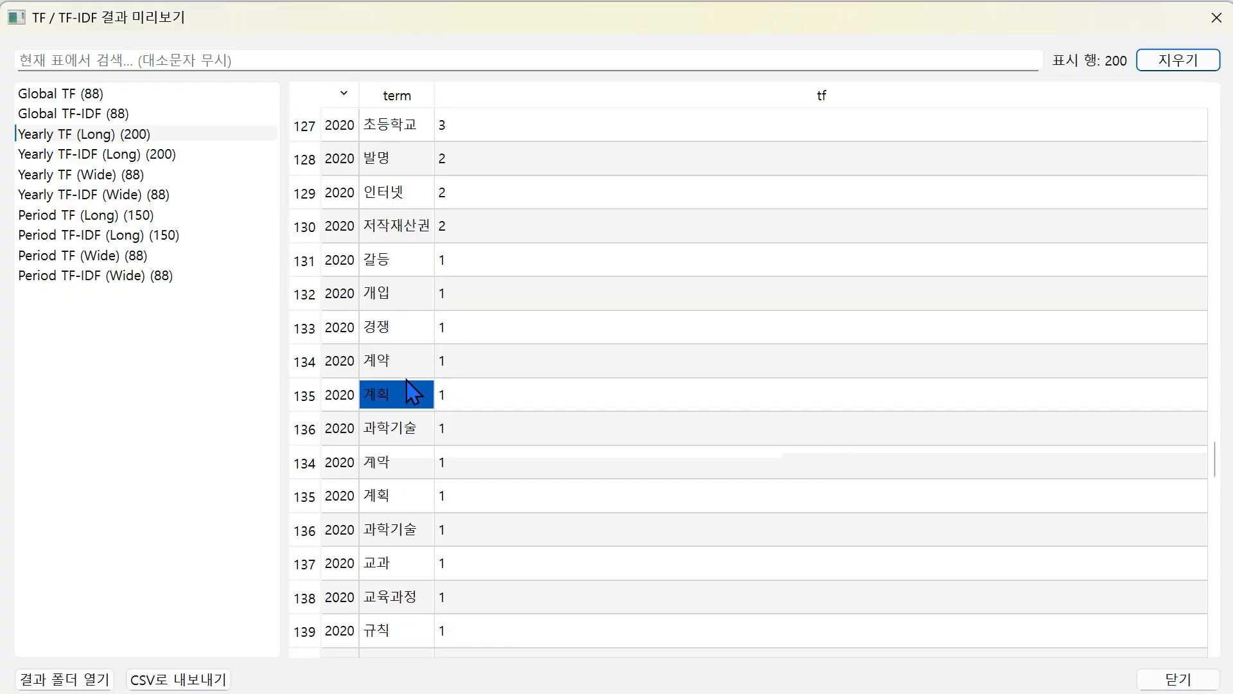
scroll(422, 415, "up", 20)
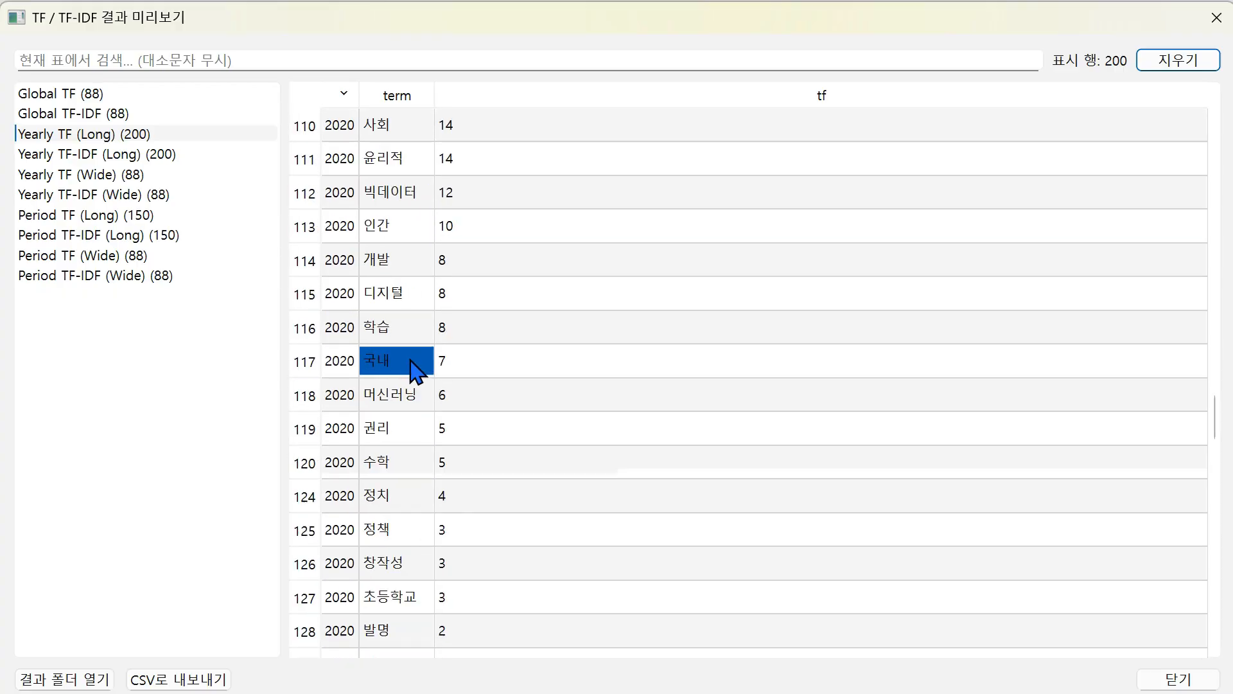
scroll(540, 295, "up", 13)
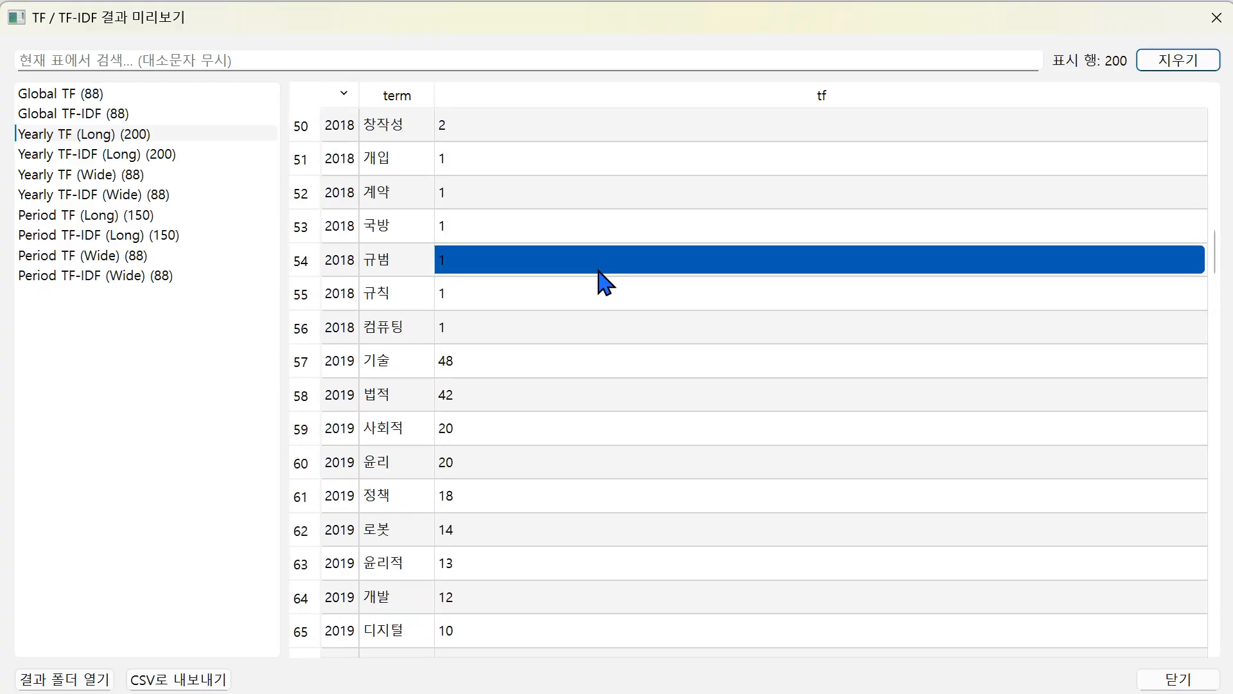
View the Period TF (Long) table, then close the TF/TF-IDF preview, its results folder and the tool window.
left_click(56, 217)
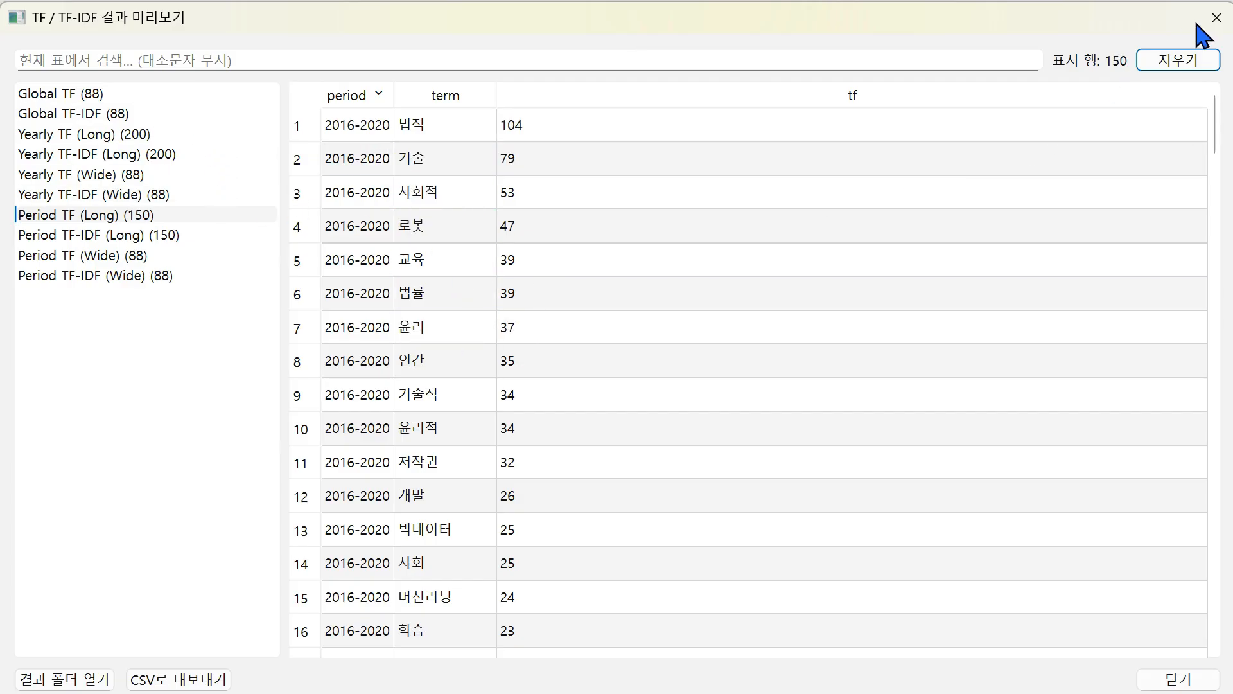
left_click(1227, 26)
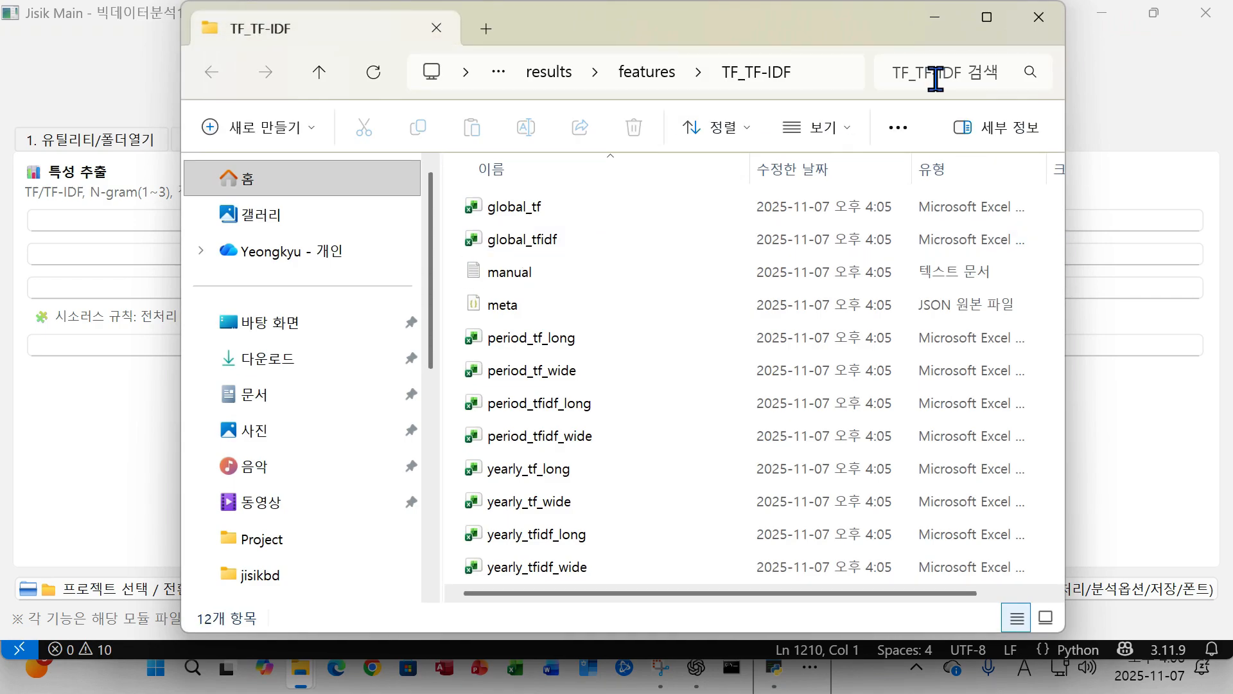
left_click(1039, 19)
left_click(938, 165)
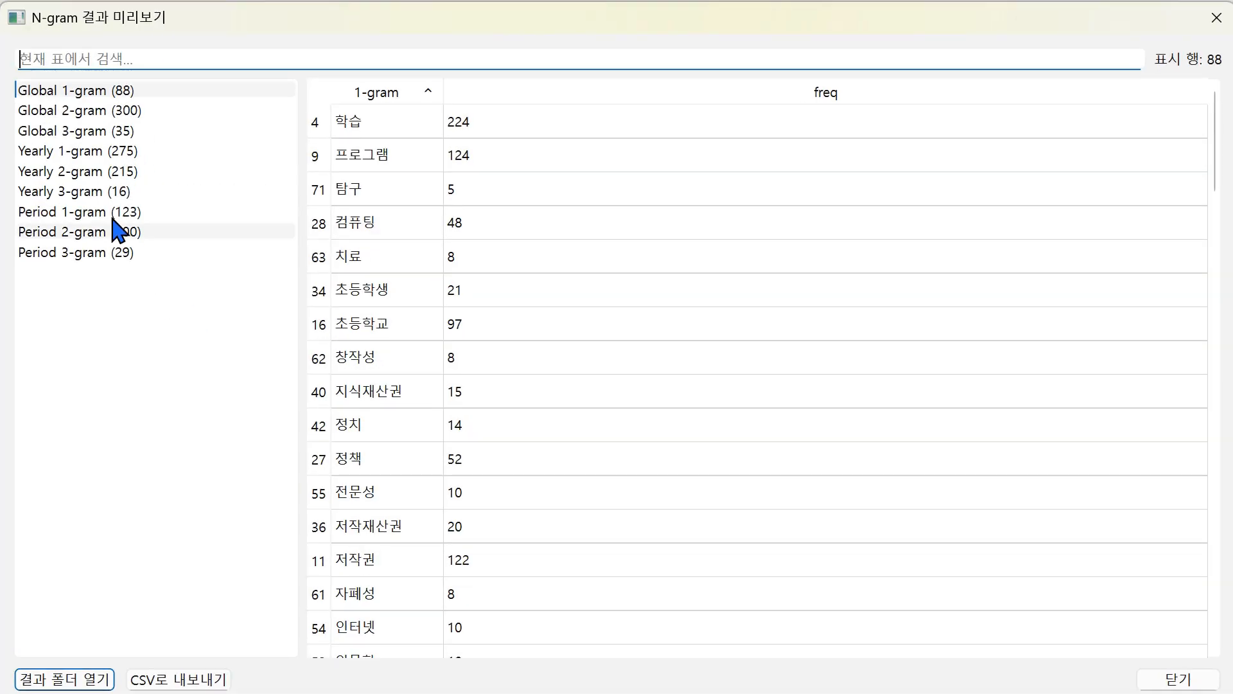
Examine the term frequencies in the Global 1-gram table of the N-gram results.
left_click(391, 98)
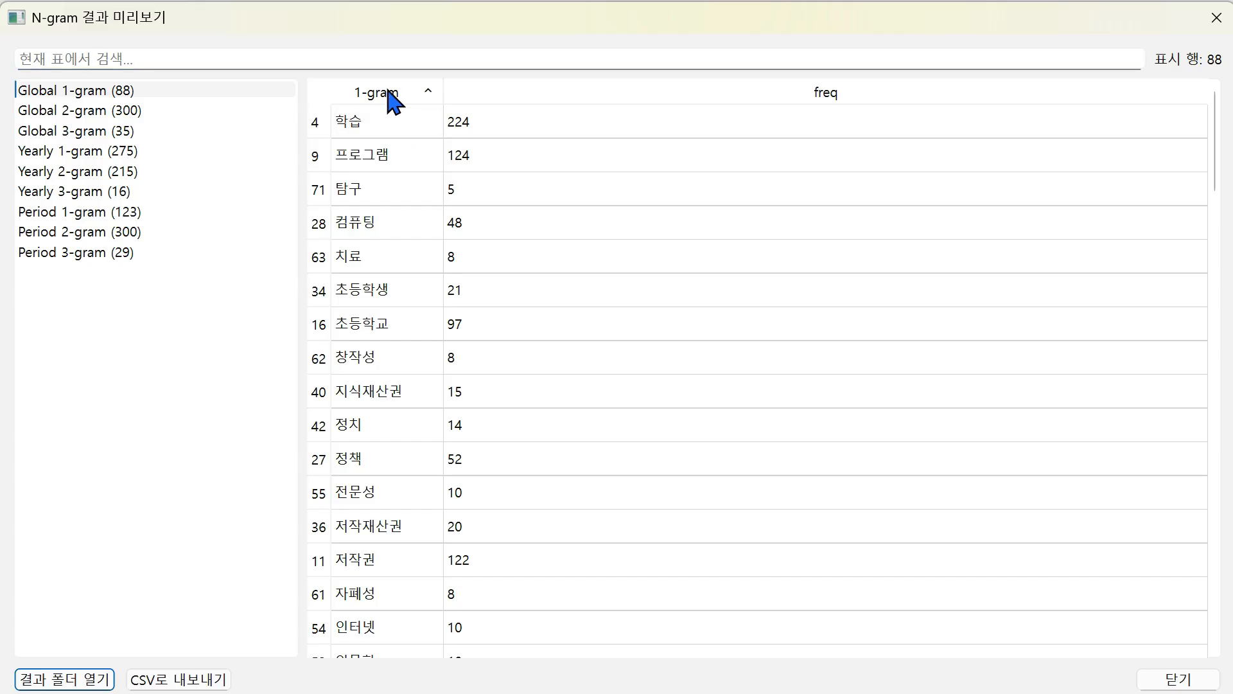
left_click(396, 93)
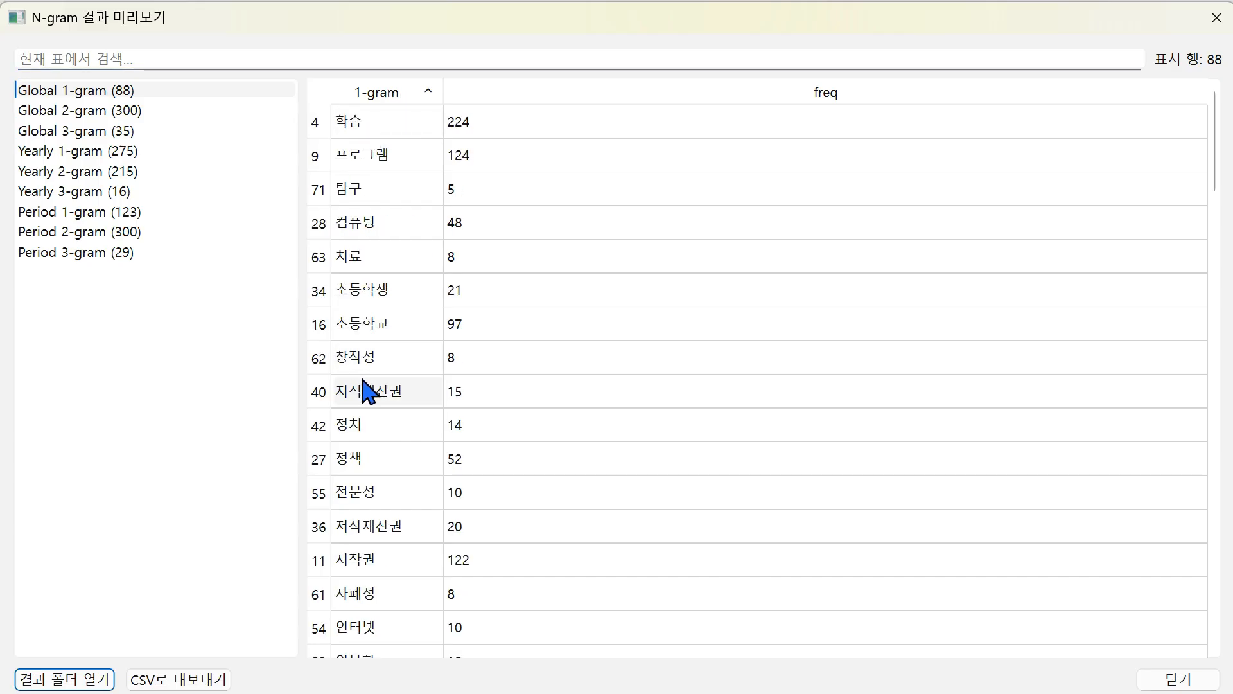
scroll(372, 393, "down", 8)
scroll(372, 394, "down", 15)
scroll(375, 395, "up", 20)
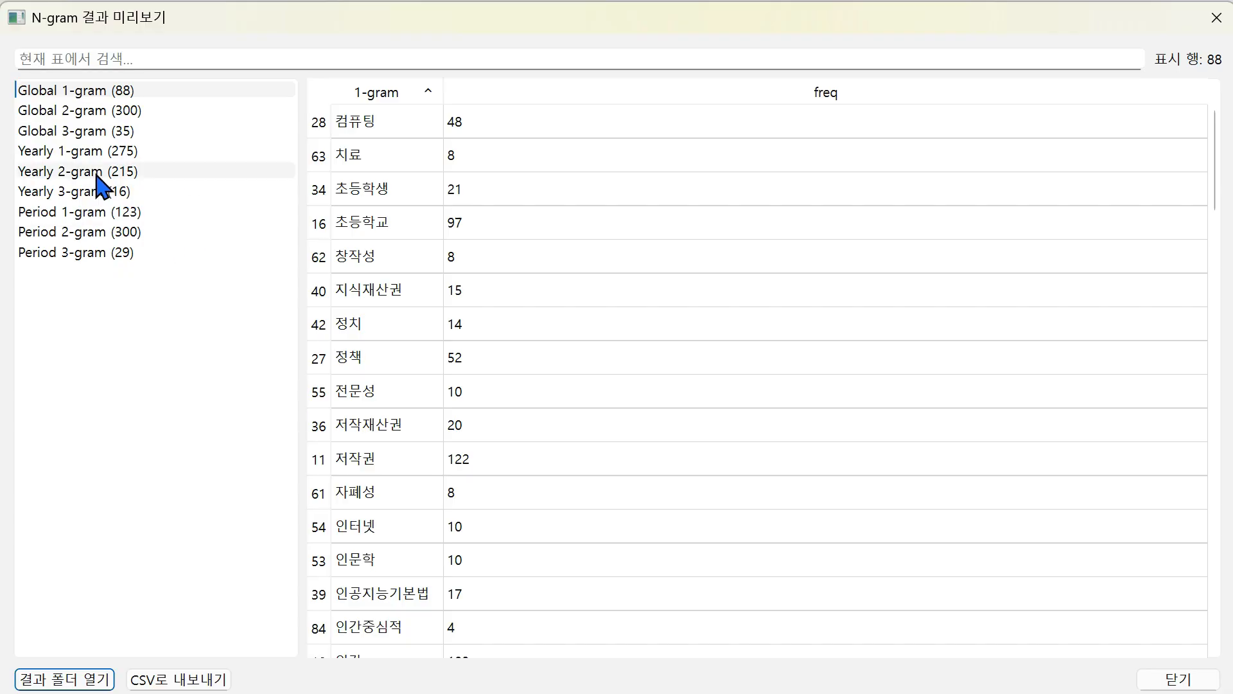
Review the Global 2-gram and 3-gram tables and the Yearly 1-gram, 2-gram and 3-gram tables.
left_click(90, 115)
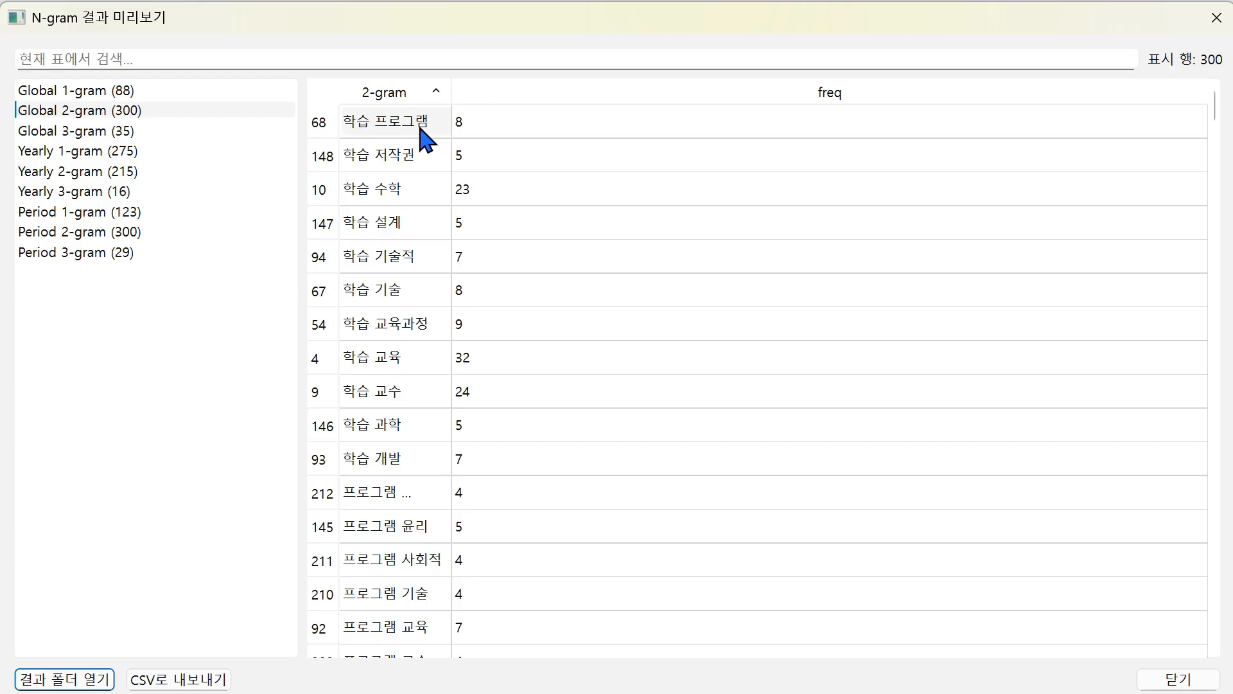
left_click(104, 134)
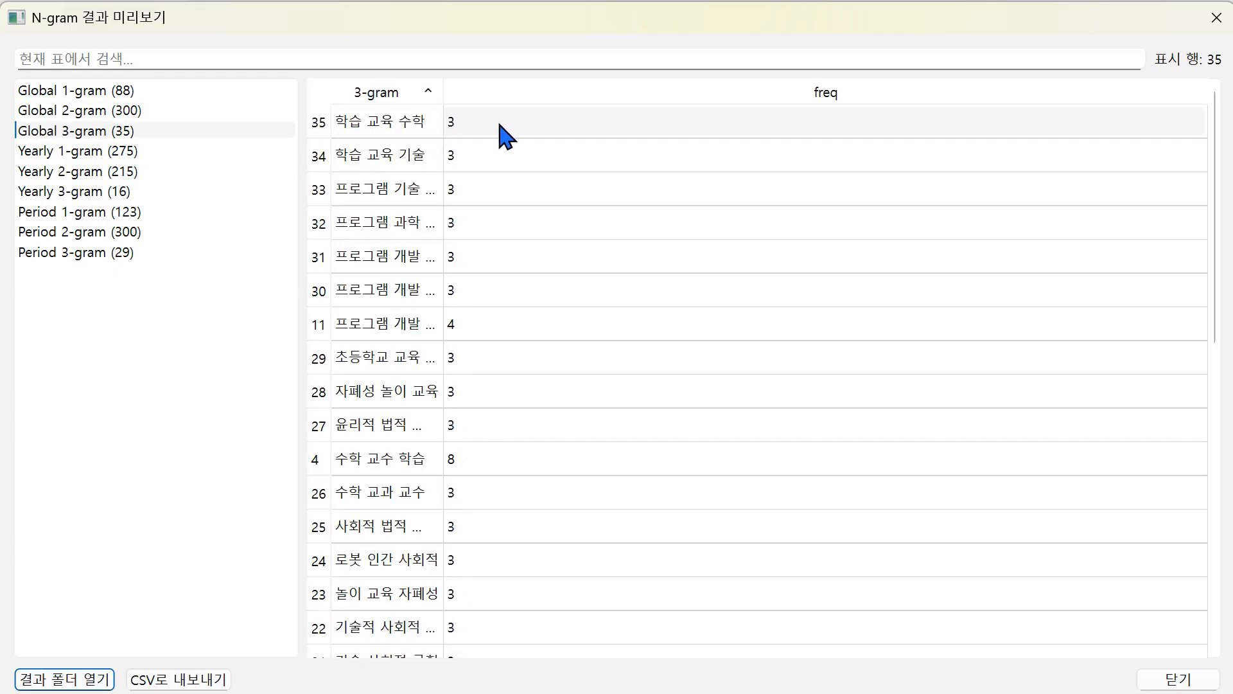
left_click(38, 153)
left_click(58, 172)
left_click(56, 192)
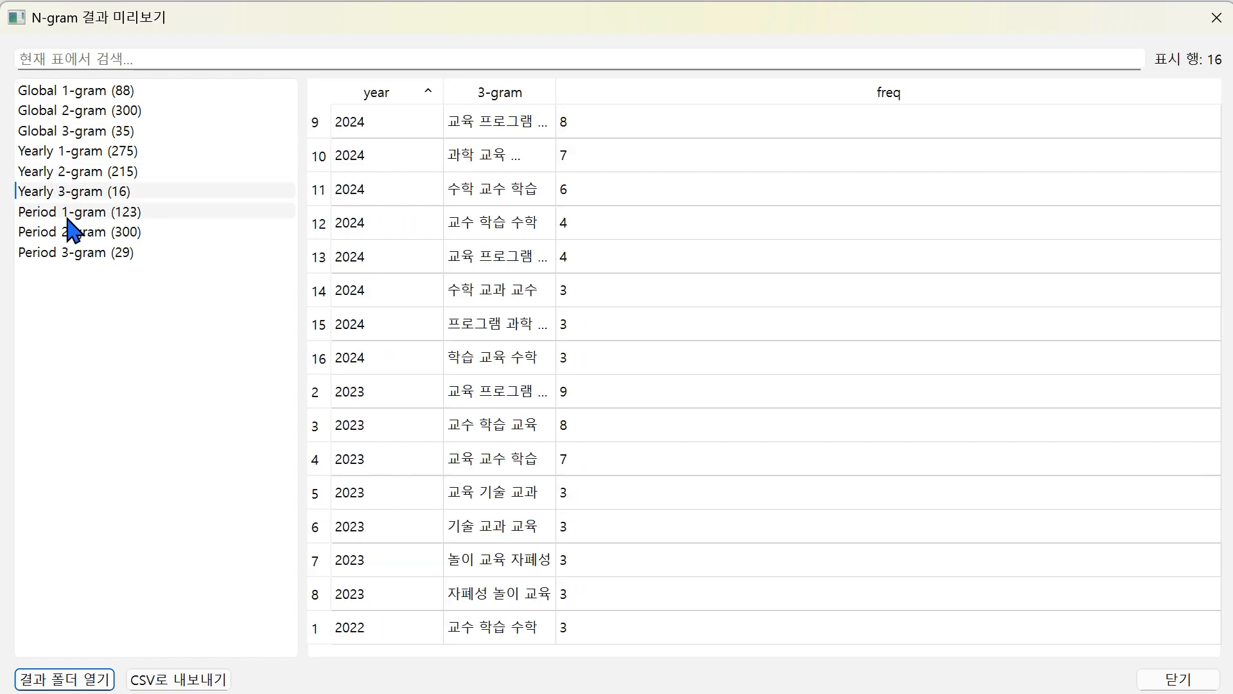
Compare the Period 1-gram, 2-gram and 3-gram tables, then close the N-gram preview and analysis window.
left_click(57, 213)
left_click(68, 232)
left_click(71, 212)
left_click(71, 232)
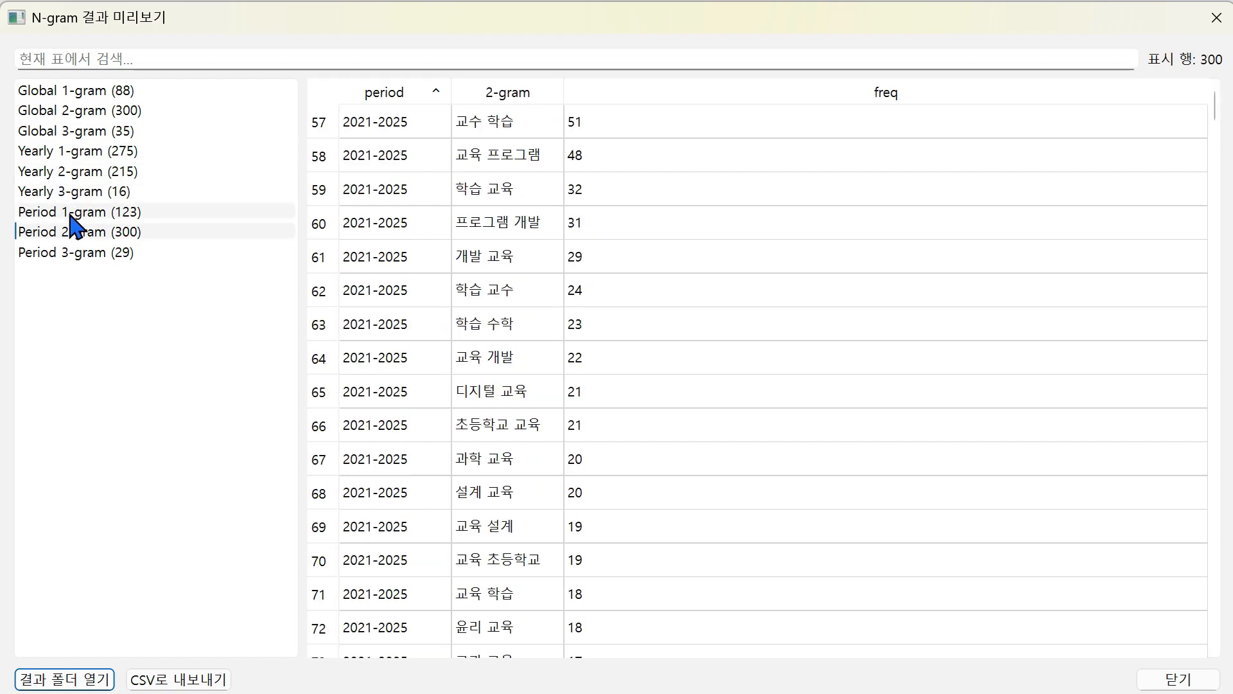
left_click(72, 212)
left_click(71, 232)
left_click(72, 251)
left_click(74, 217)
left_click(75, 247)
left_click(75, 217)
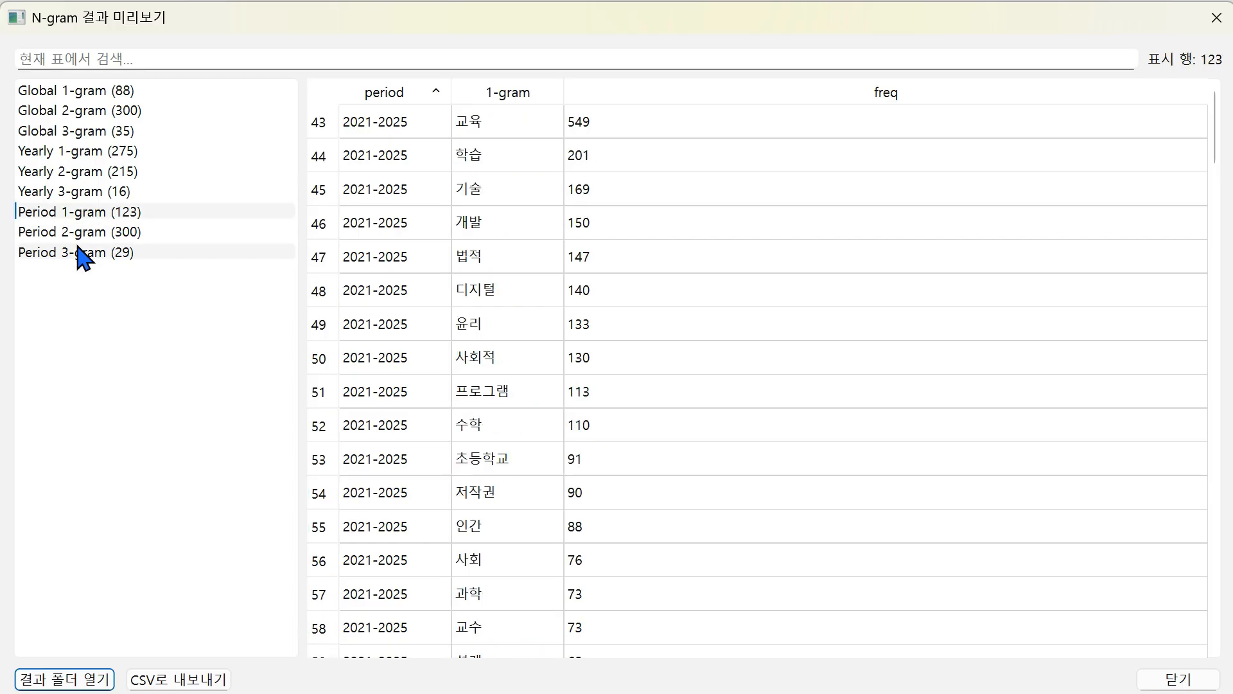
left_click(77, 248)
left_click(81, 217)
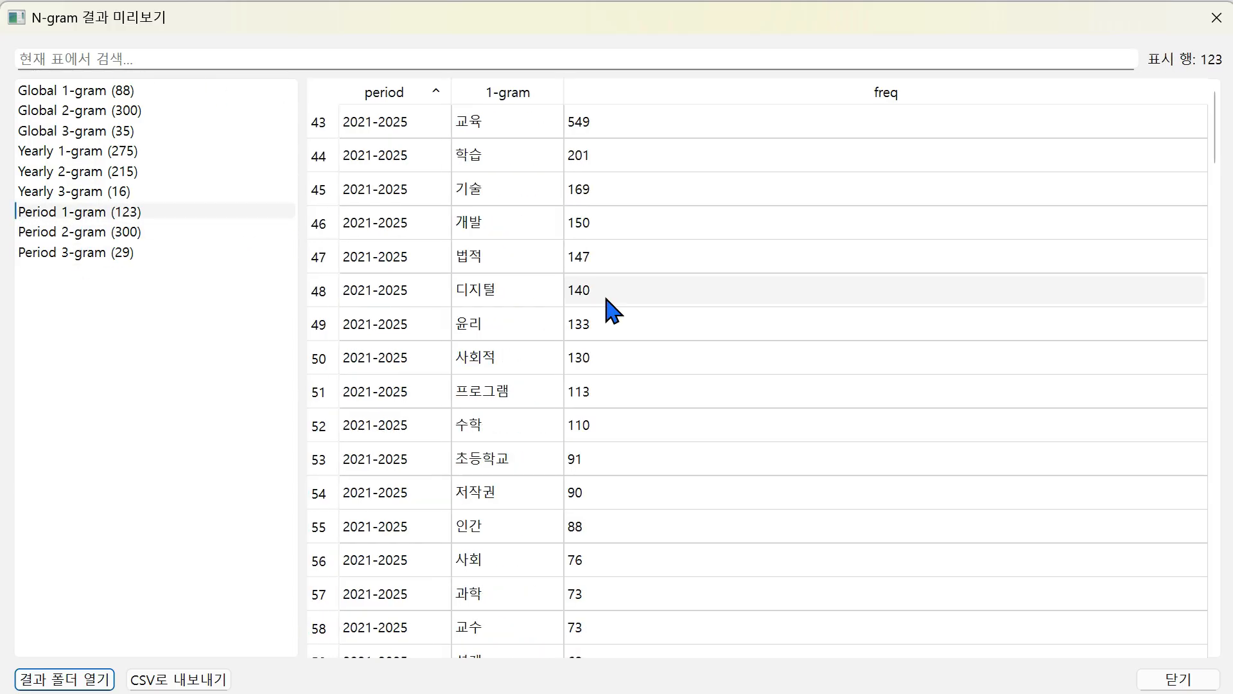
left_click(1213, 27)
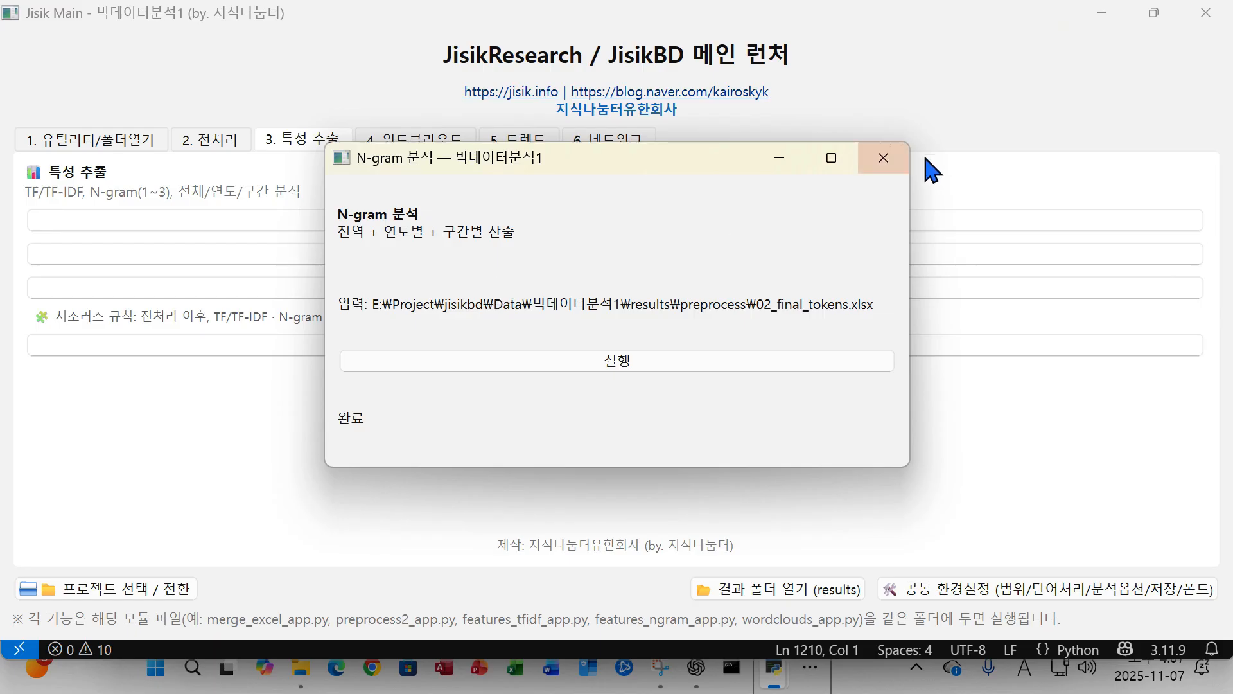
left_click(893, 162)
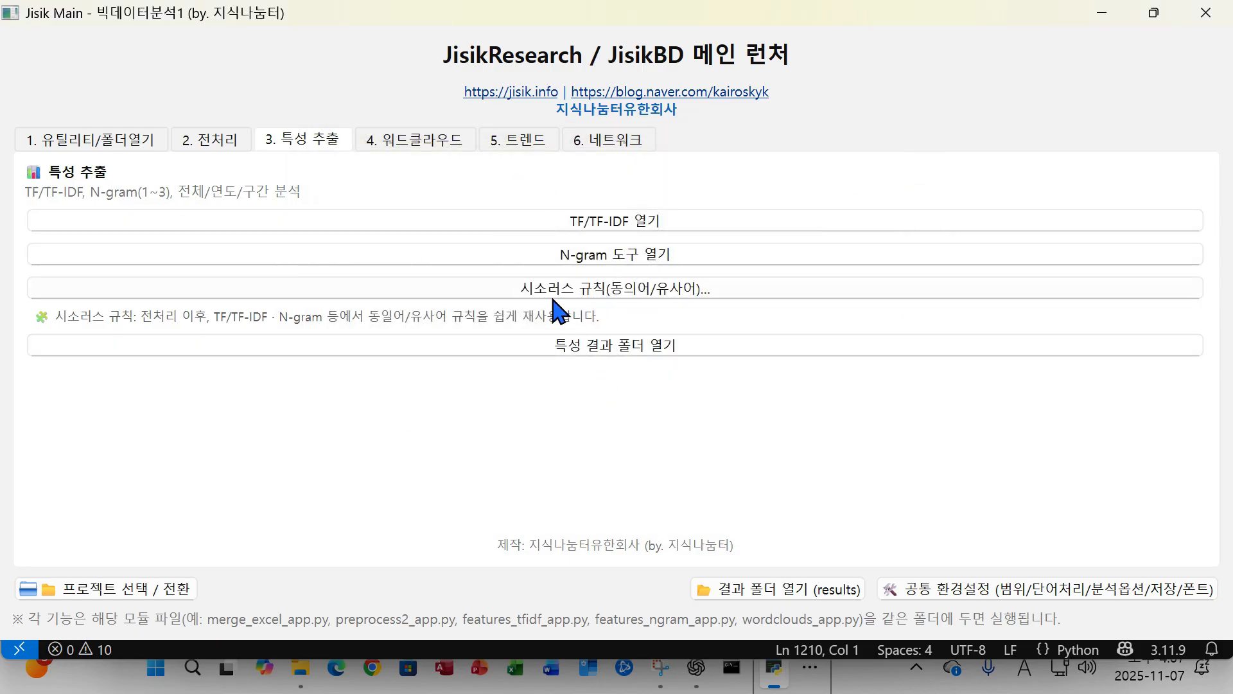
View the thesaurus rule manager for synonyms and similar terms, then close it.
left_click(639, 289)
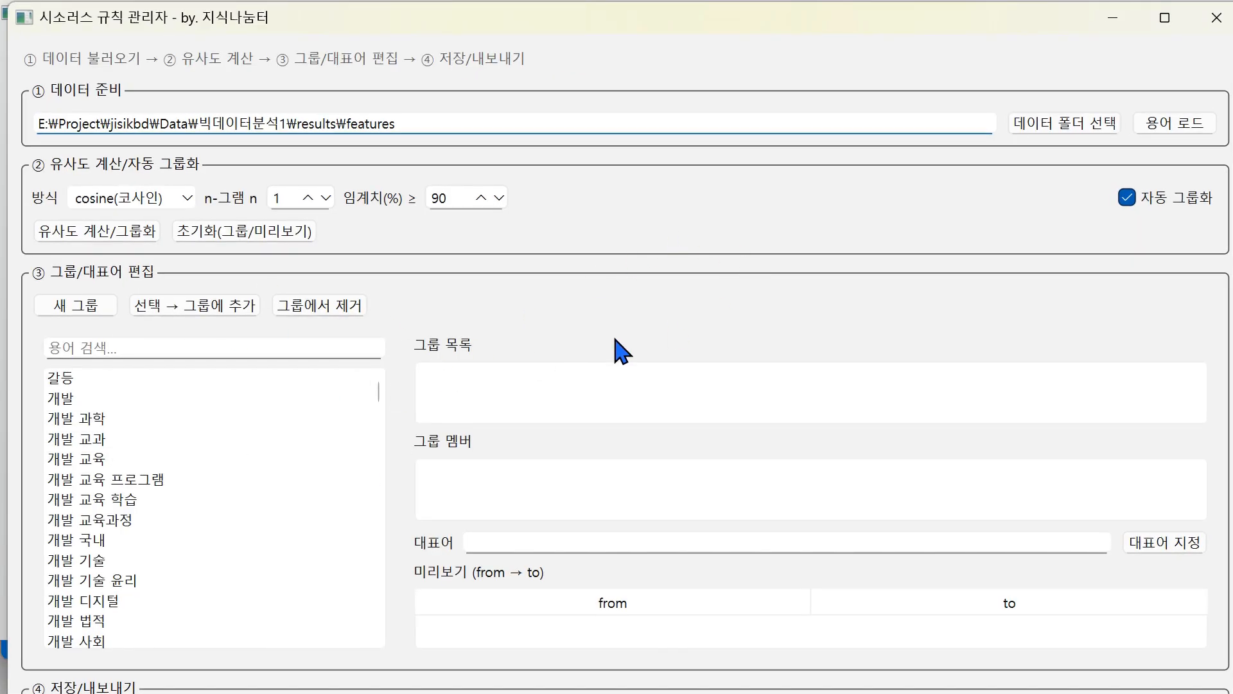
left_click(1216, 27)
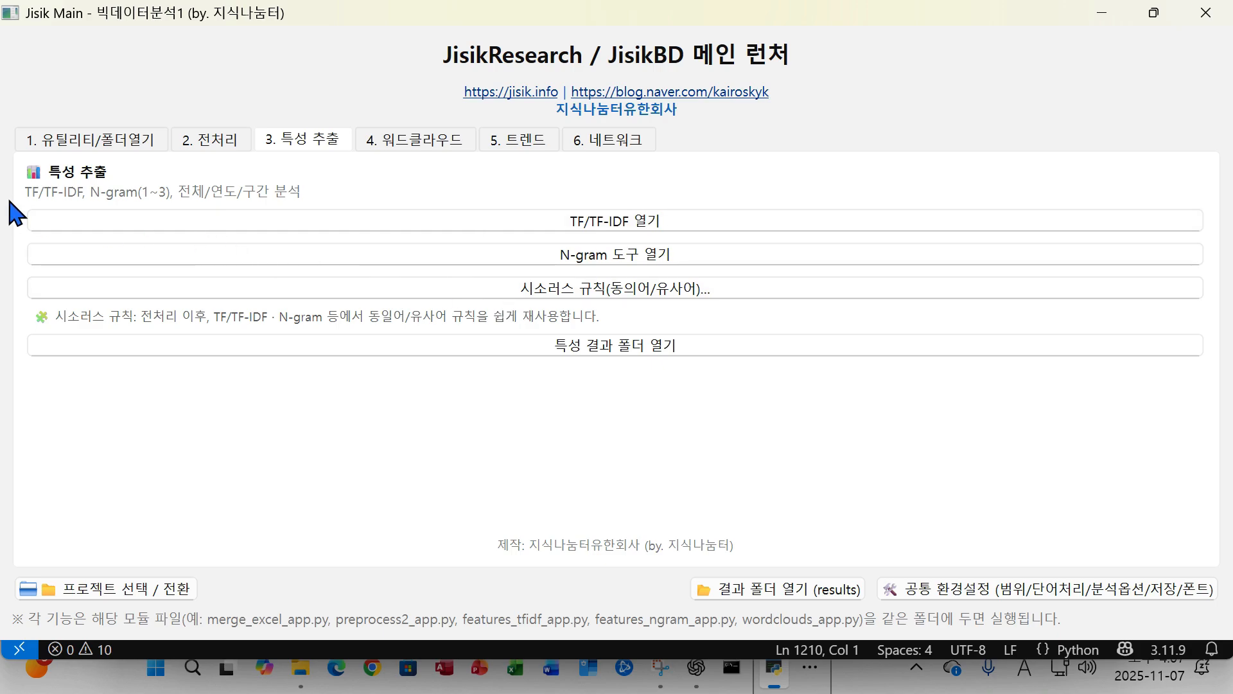
Open the word cloud generator, maximize its window and generate the global TF word cloud preview.
left_click(413, 145)
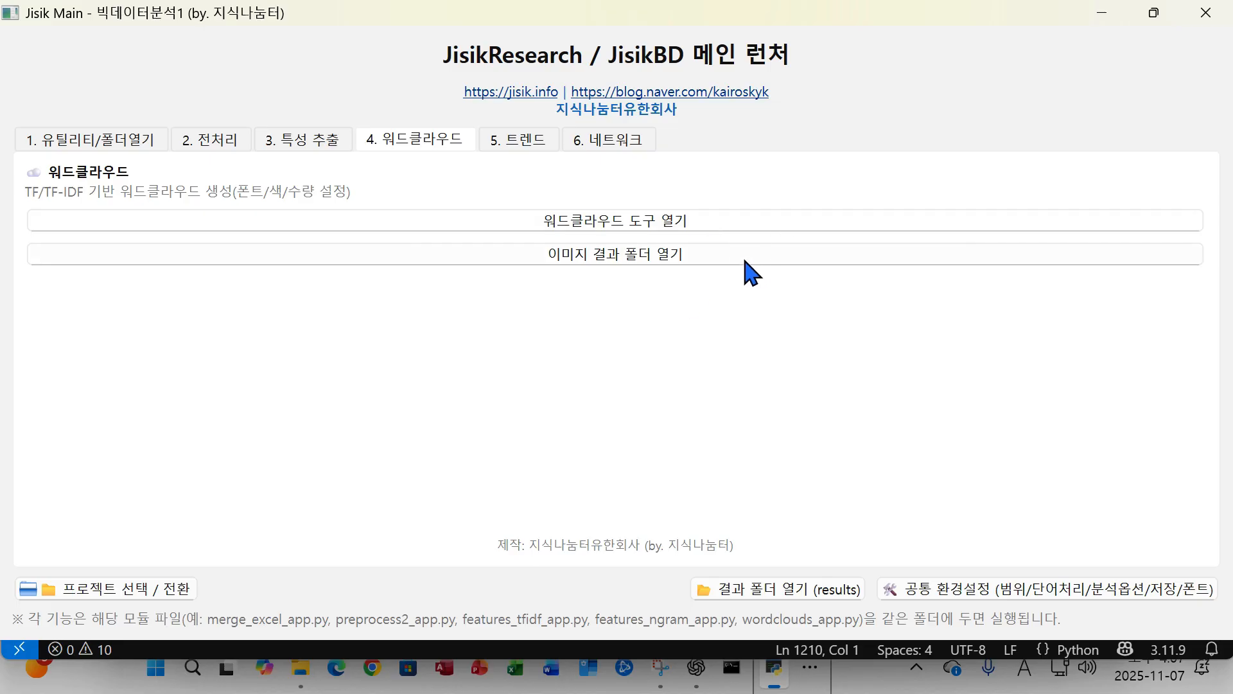
left_click(665, 227)
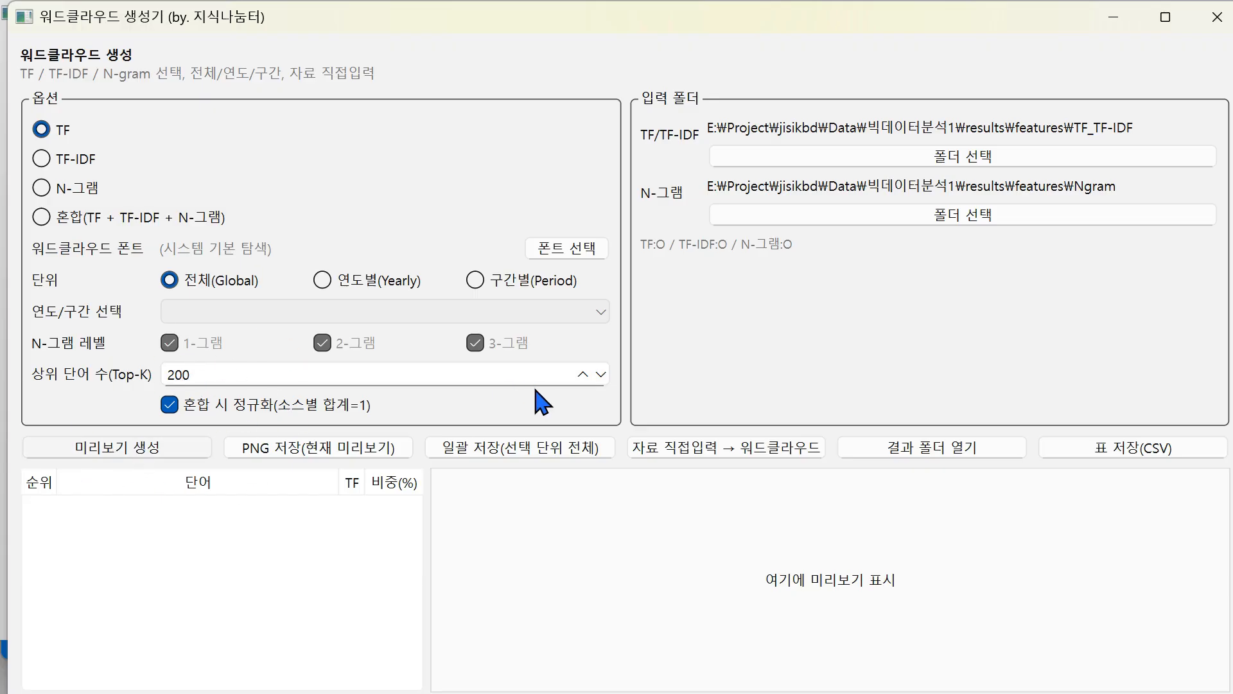
left_click(1166, 17)
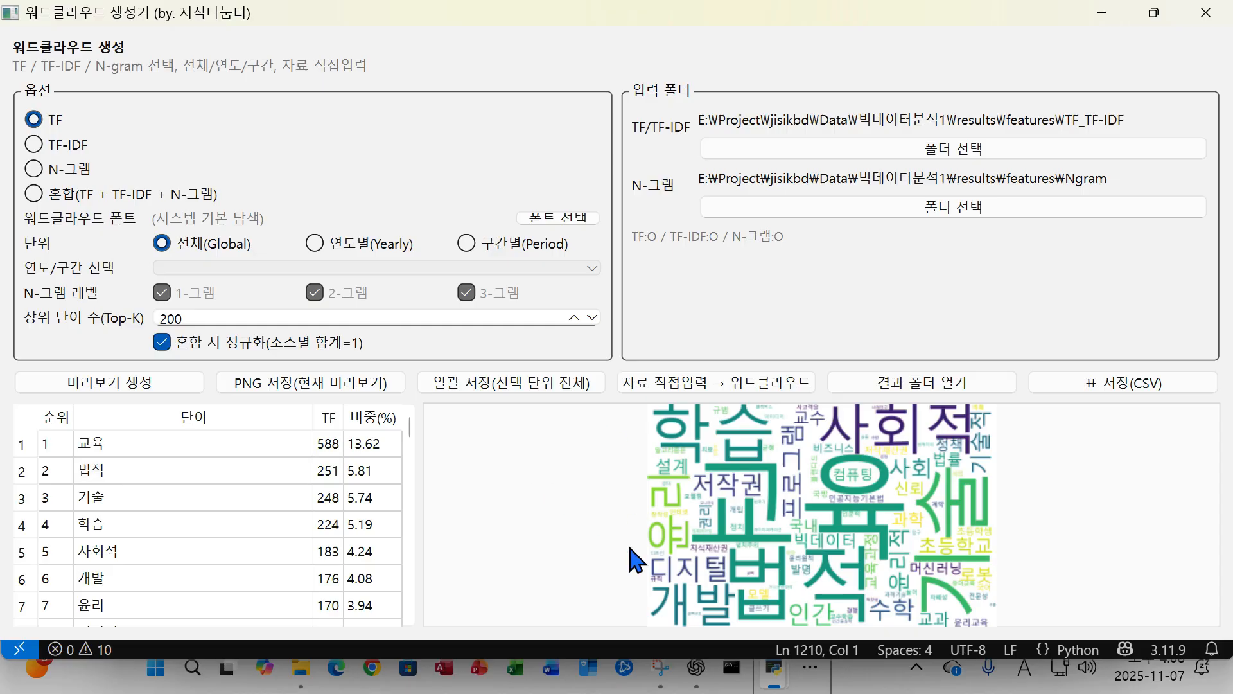
Batch-save the TF word cloud for the global unit, then close the wordclouds results folder.
left_click(481, 388)
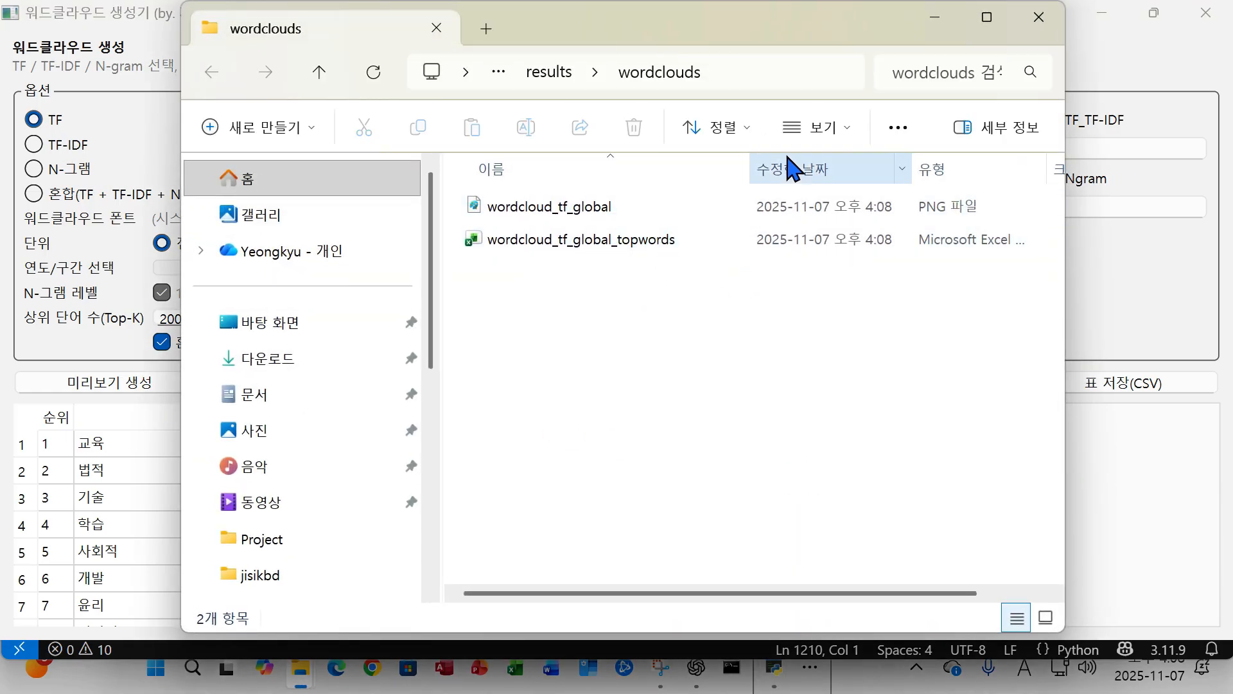
left_click(1039, 17)
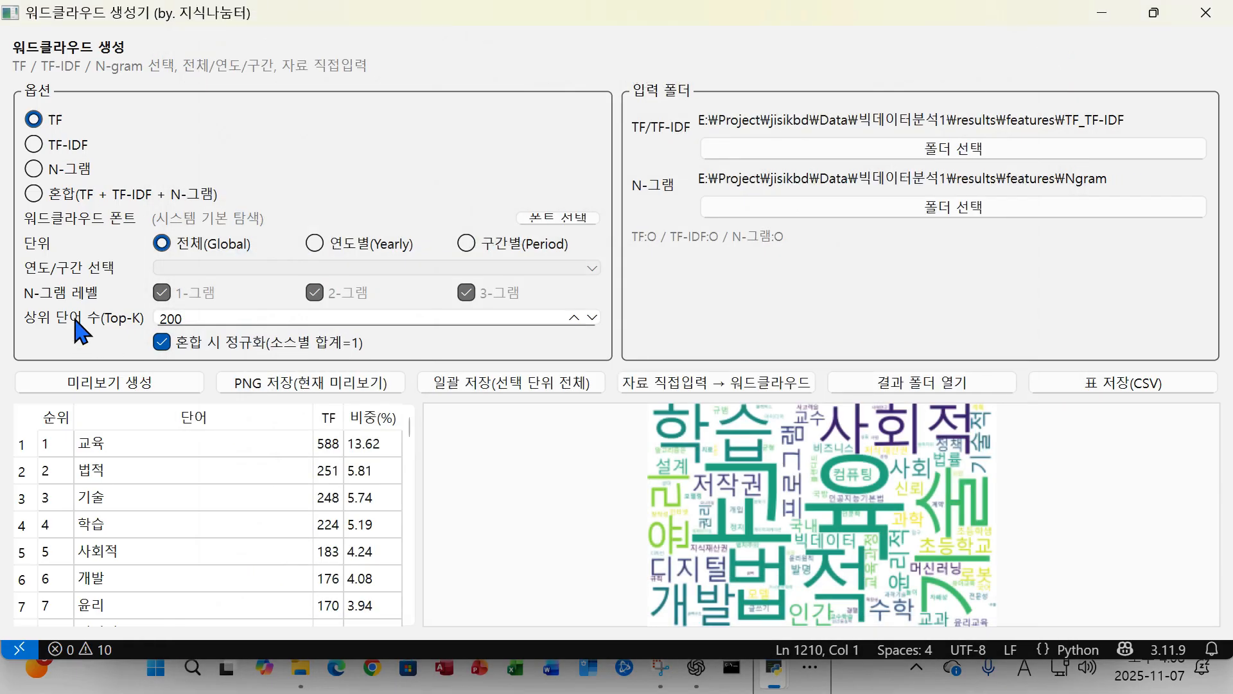
Generate the yearly TF word cloud preview for 2025.
left_click(314, 243)
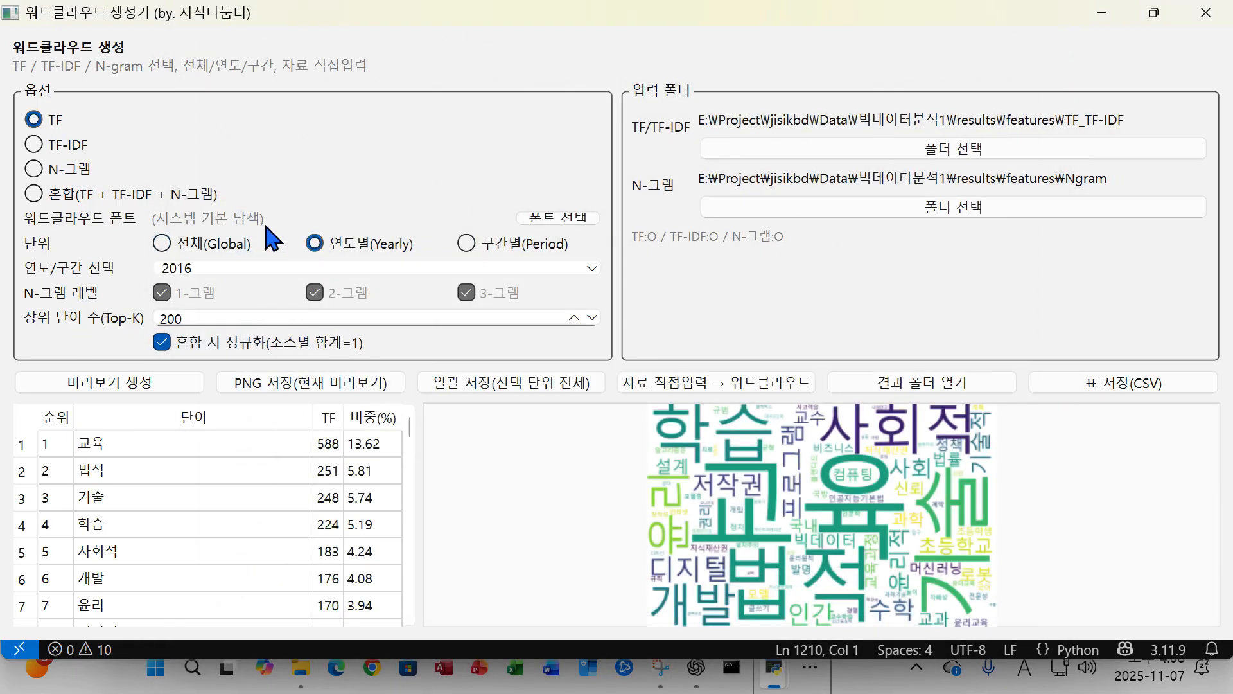
left_click(204, 270)
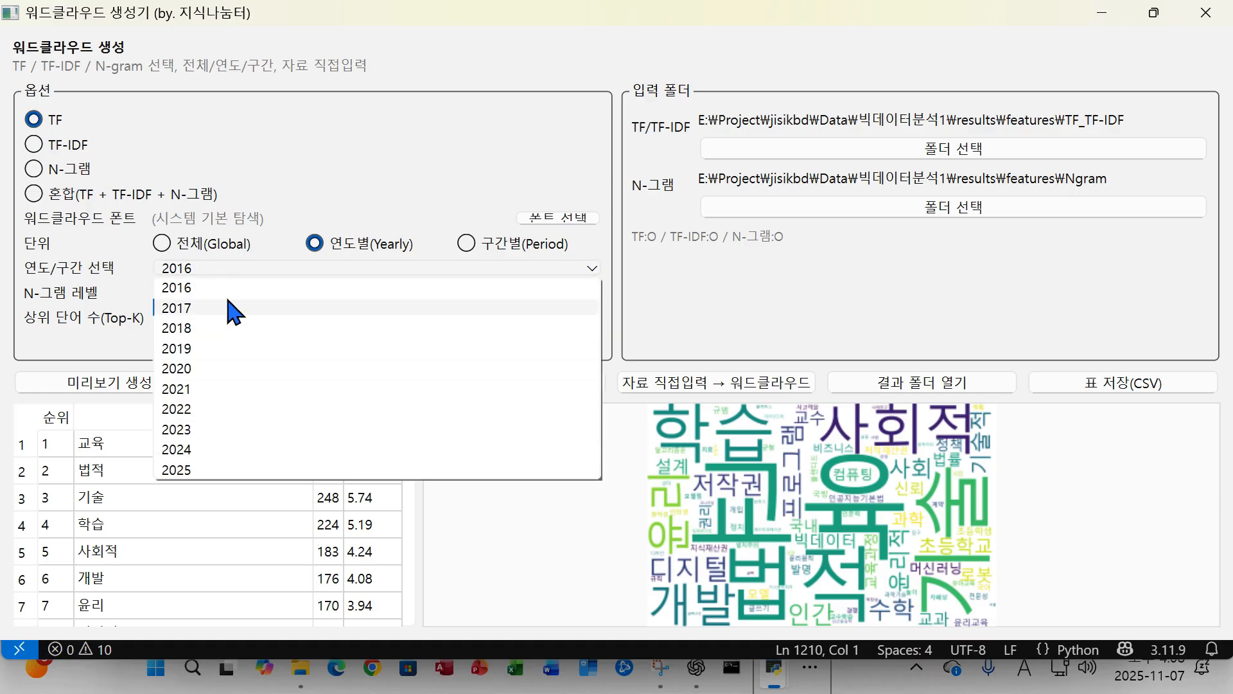
left_click(179, 469)
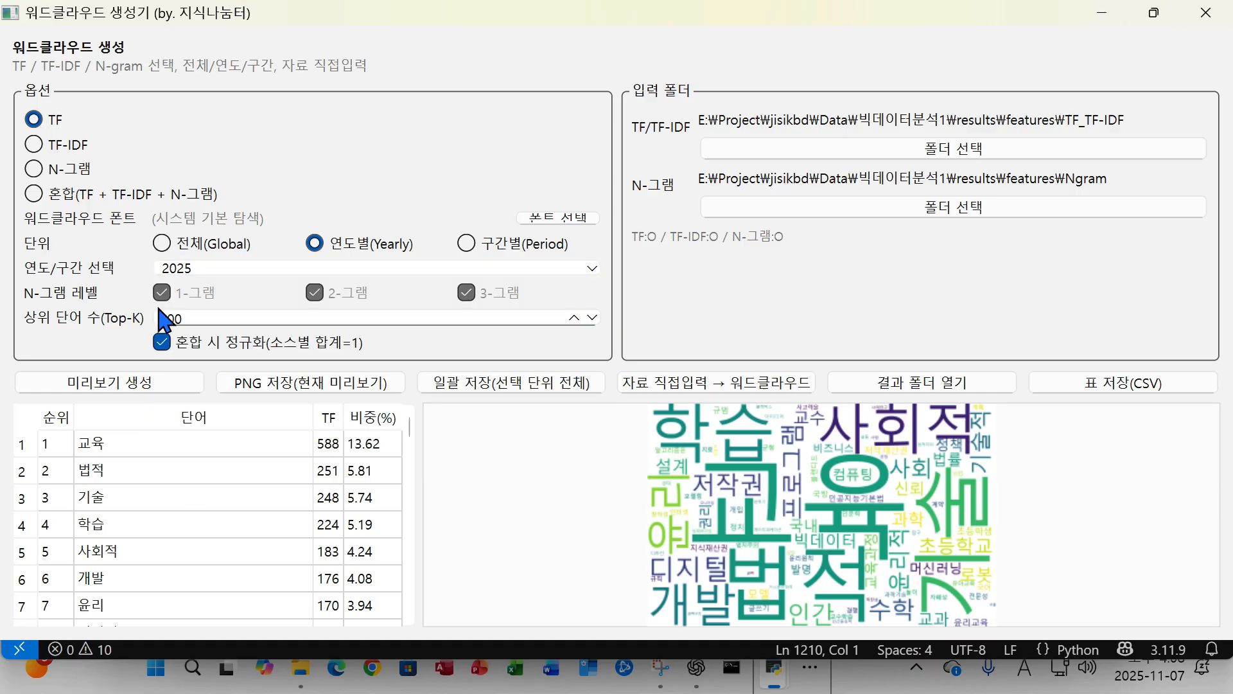
left_click(90, 386)
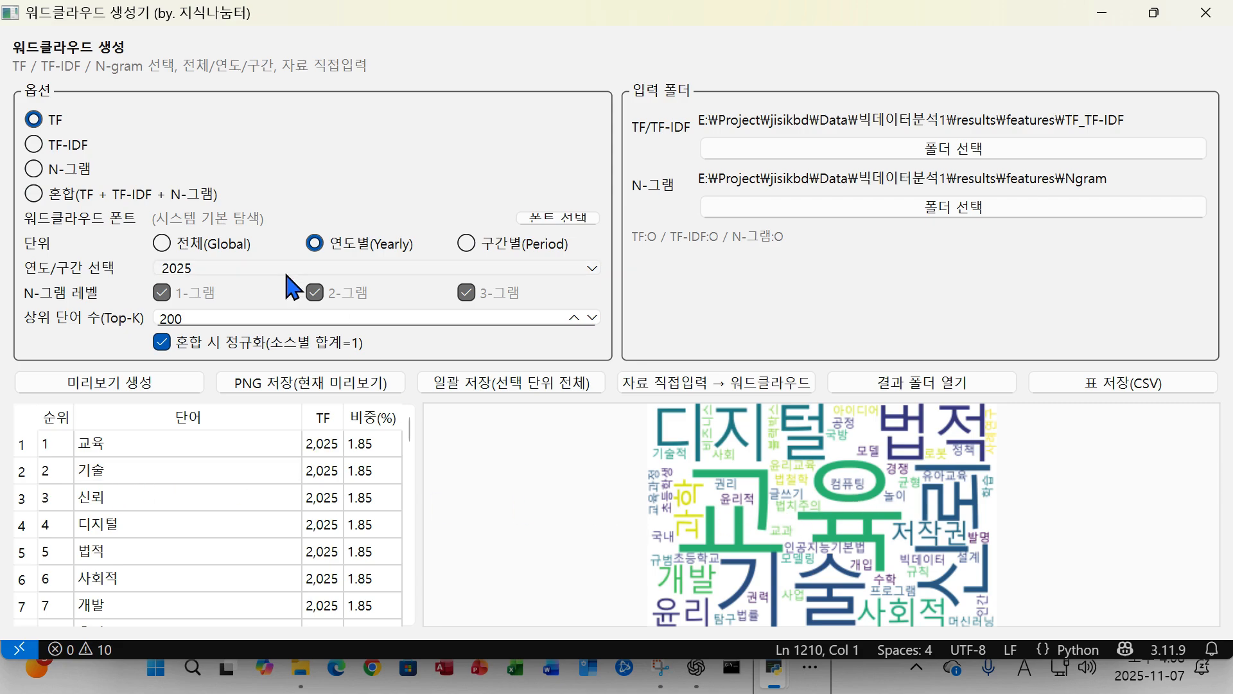
Generate the yearly TF word cloud preview for 2020 and look through its ranked word table.
left_click(211, 268)
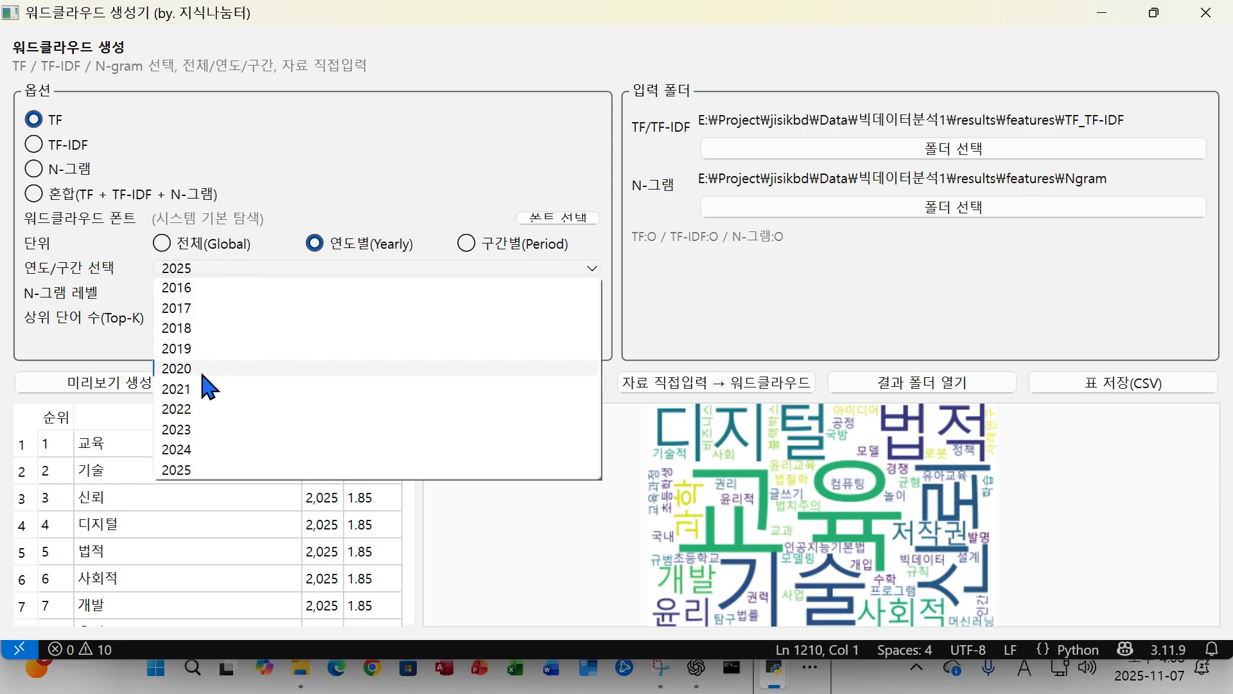
left_click(186, 369)
left_click(116, 384)
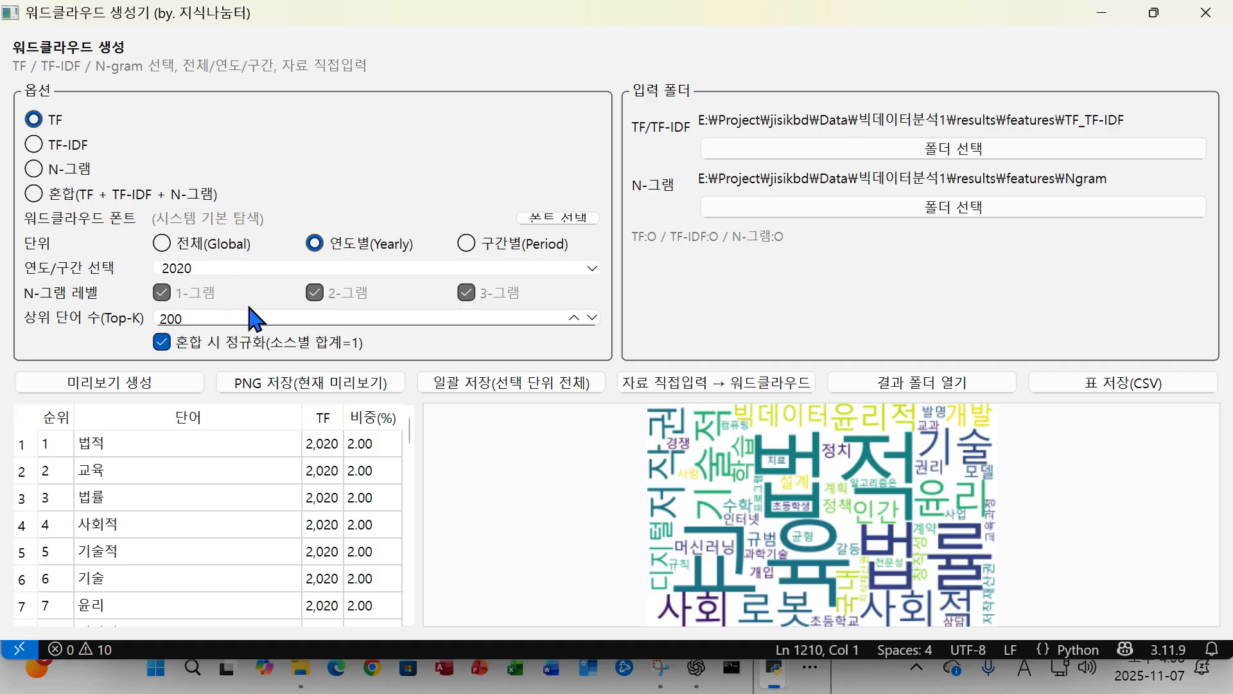
scroll(277, 487, "down", 14)
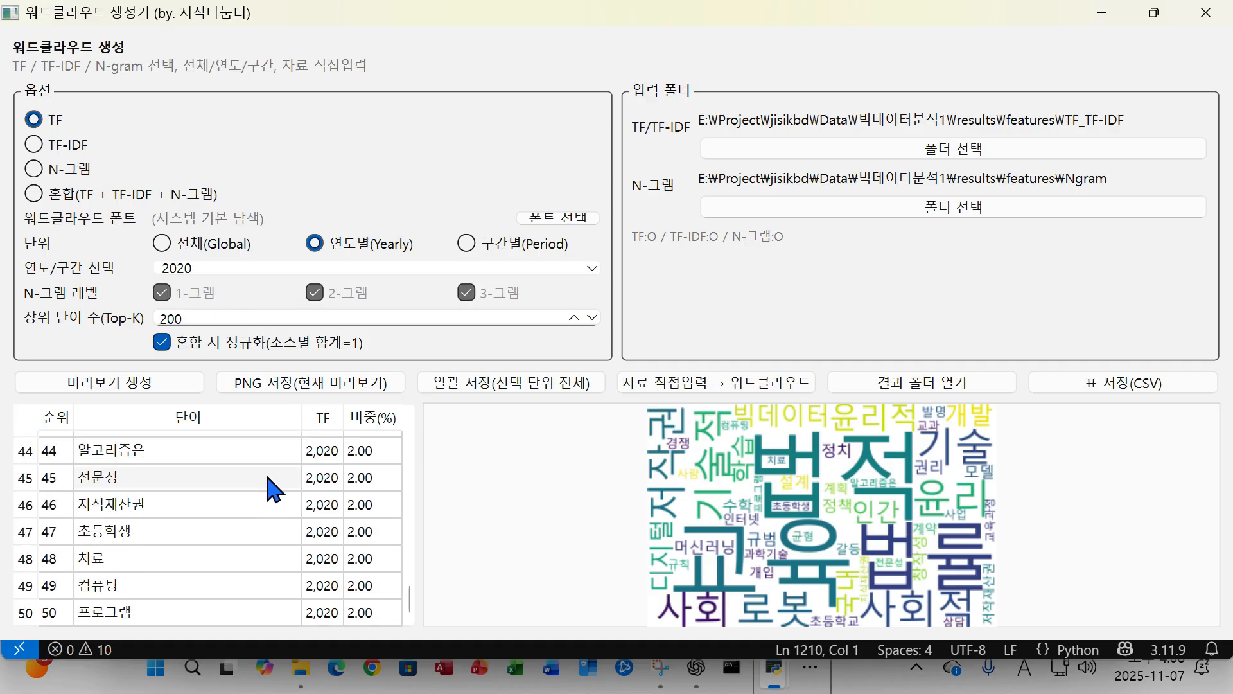
scroll(273, 492, "up", 14)
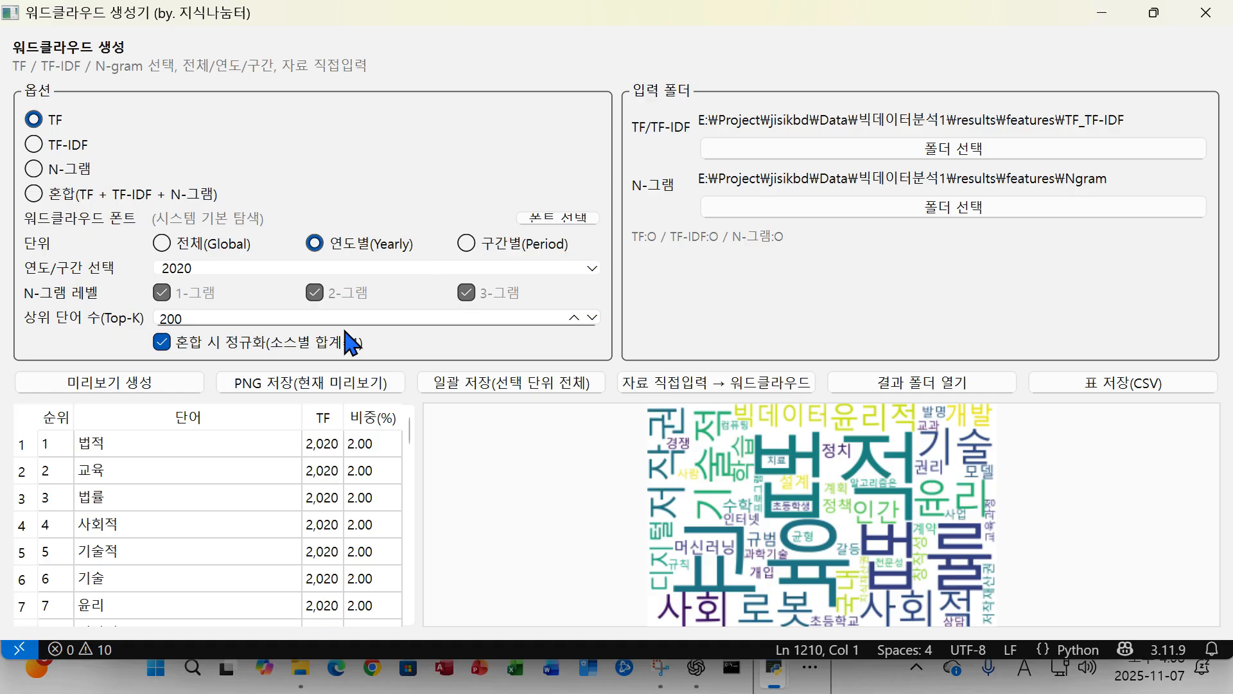
Preview the TF word clouds by period, first for 2016-2020 and then for 2021-2025.
left_click(467, 244)
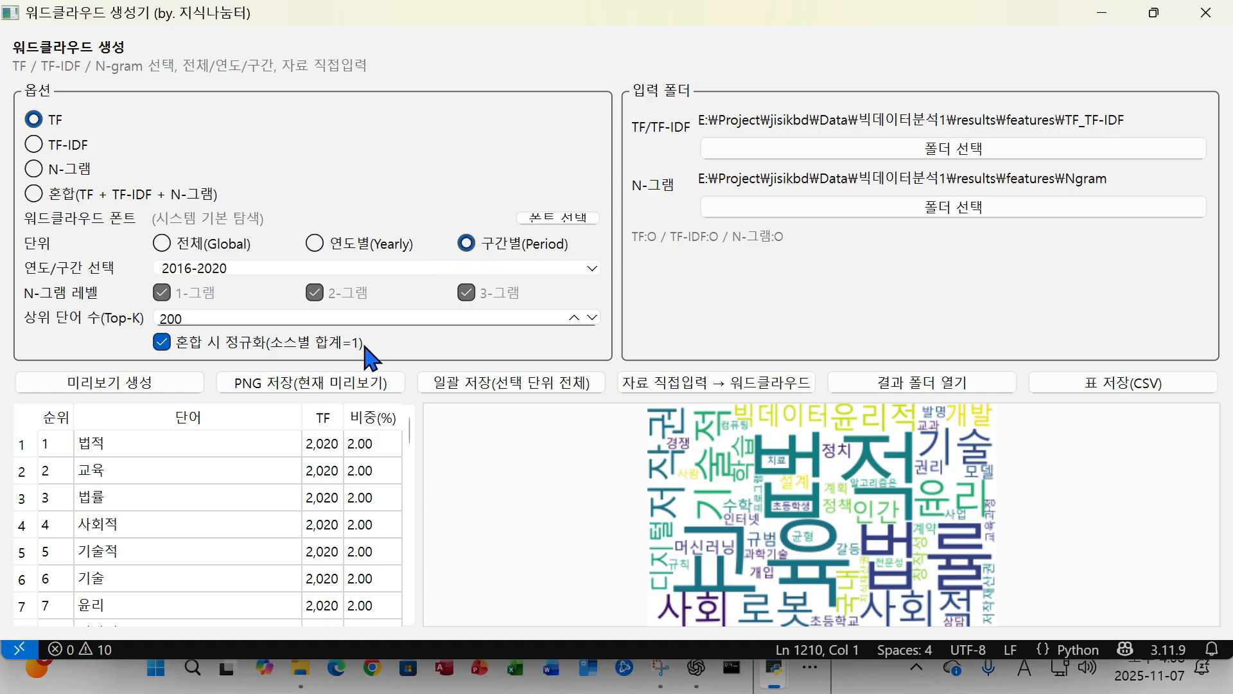
left_click(205, 269)
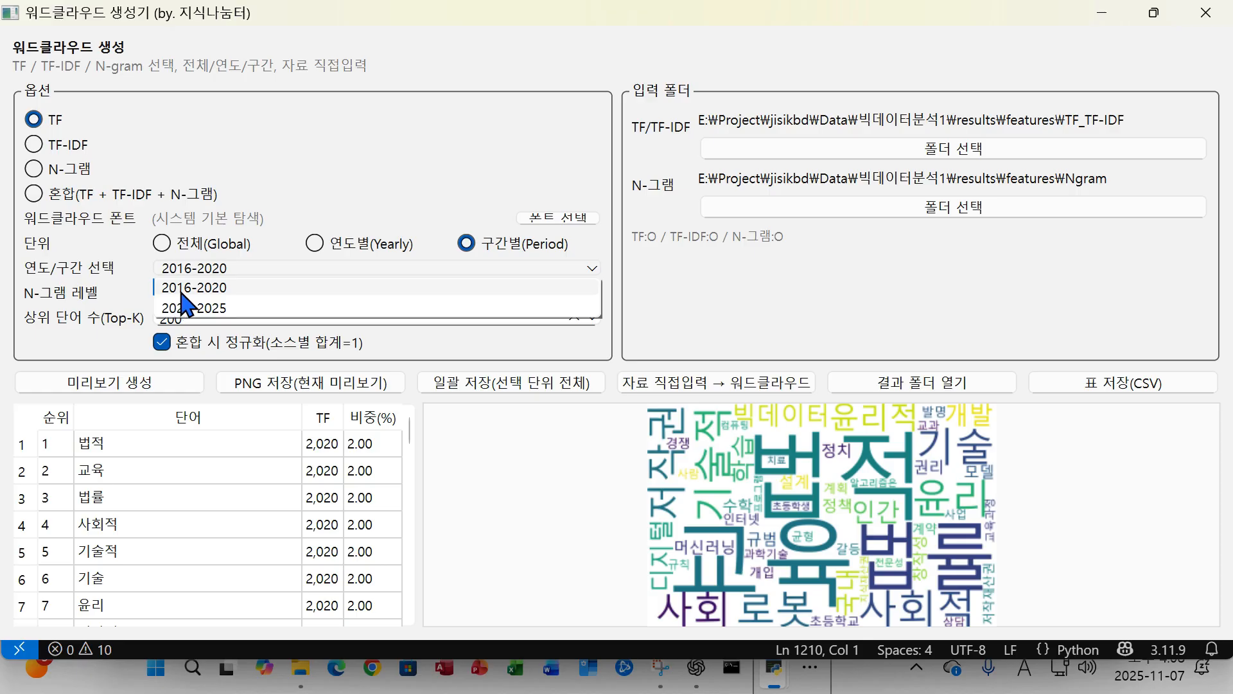
left_click(219, 293)
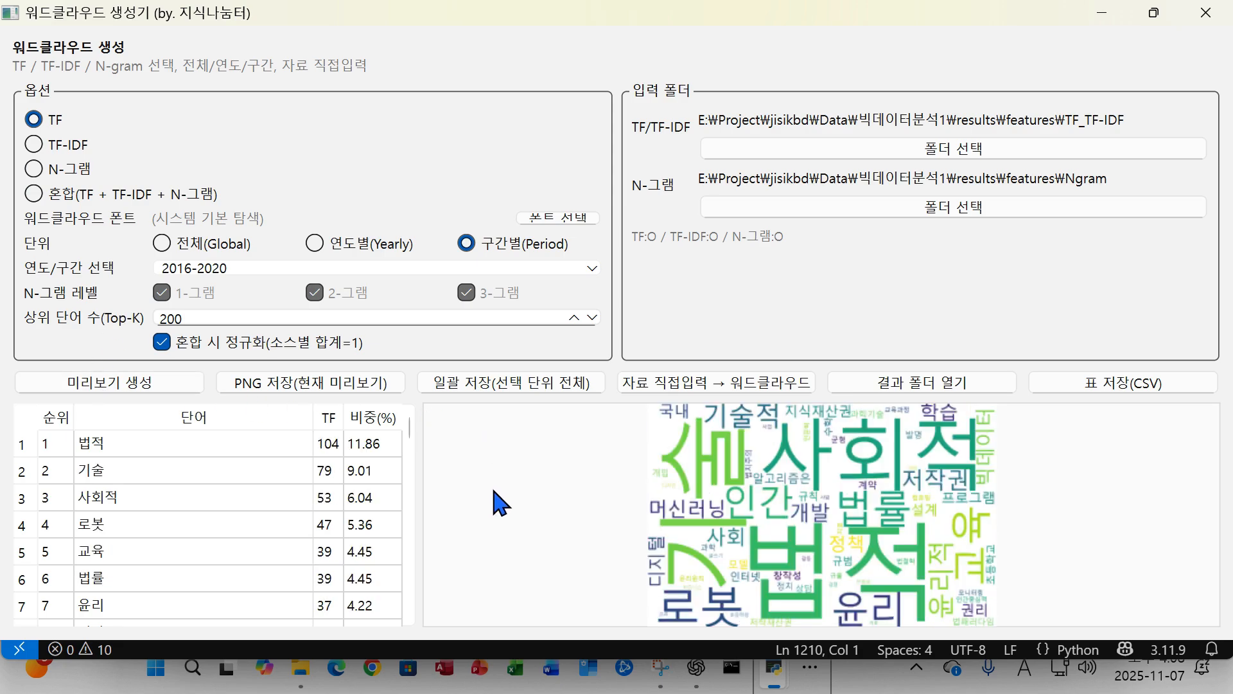
left_click(228, 265)
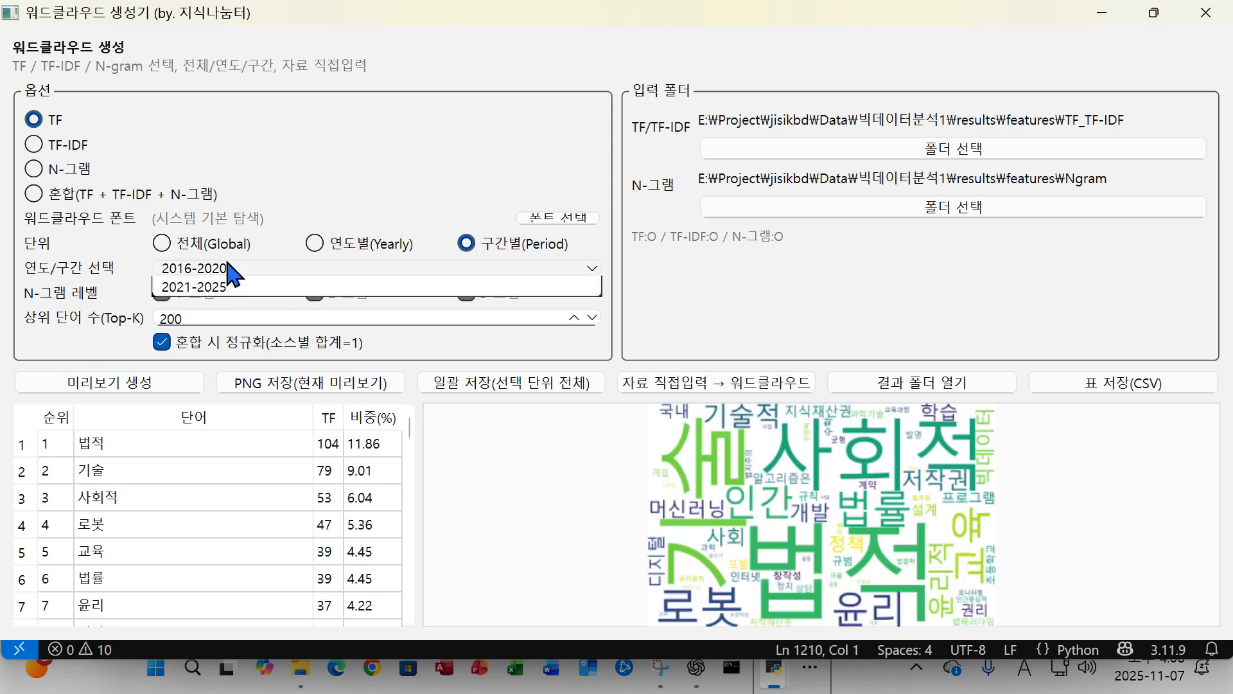
left_click(228, 287)
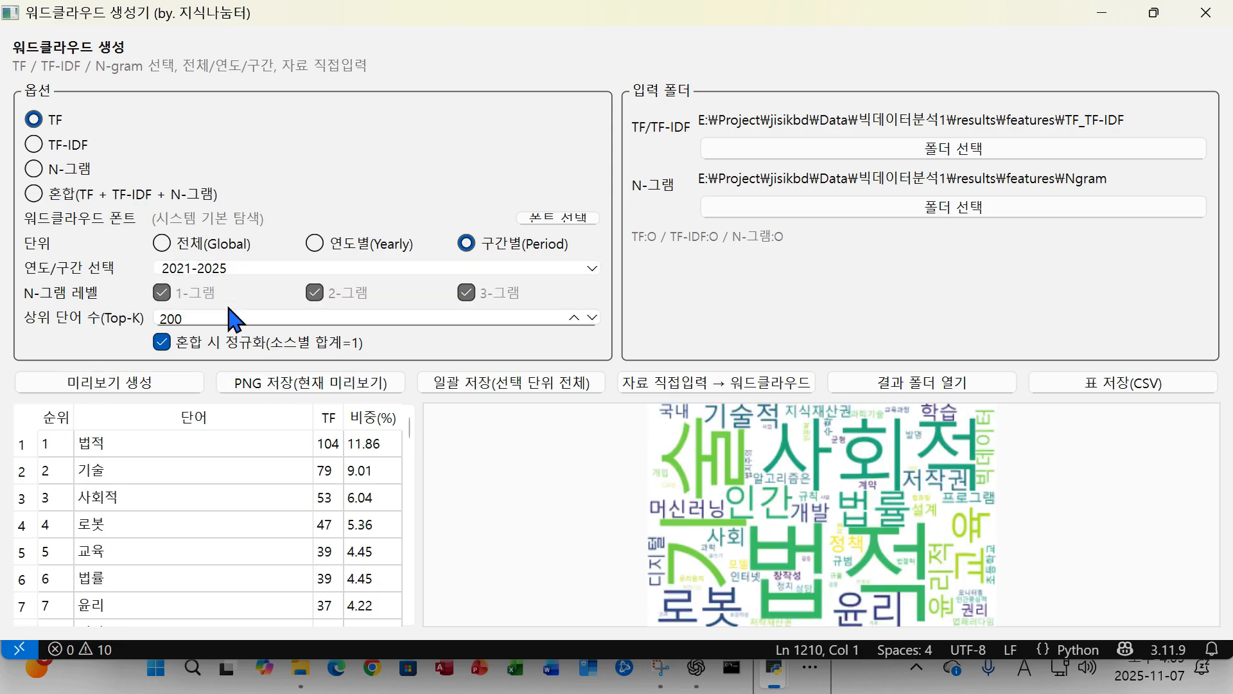
left_click(88, 386)
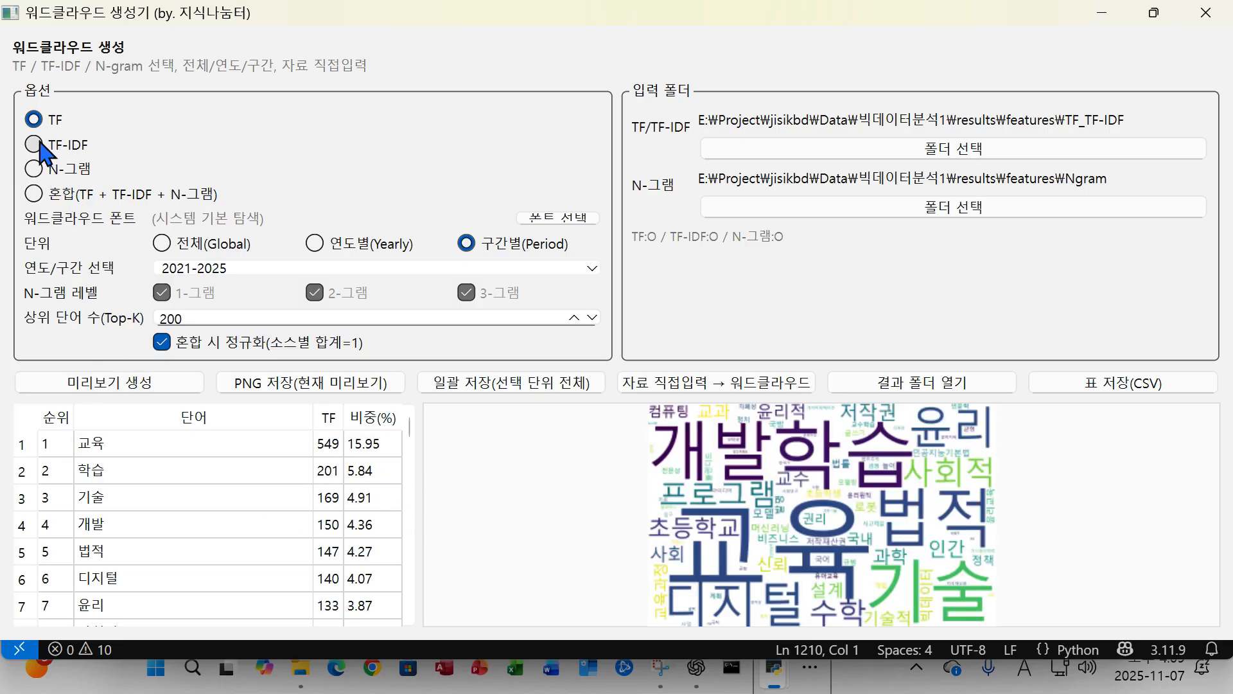
Generate the TF-IDF word cloud preview for the global unit.
left_click(59, 147)
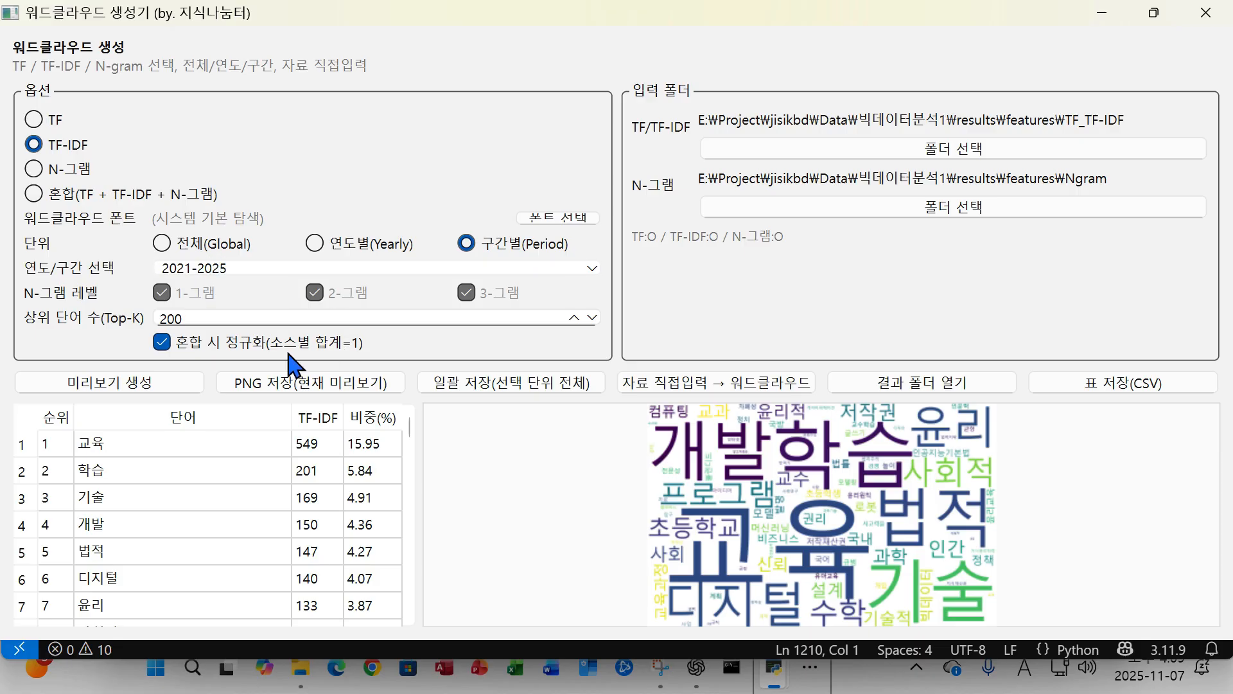
left_click(163, 244)
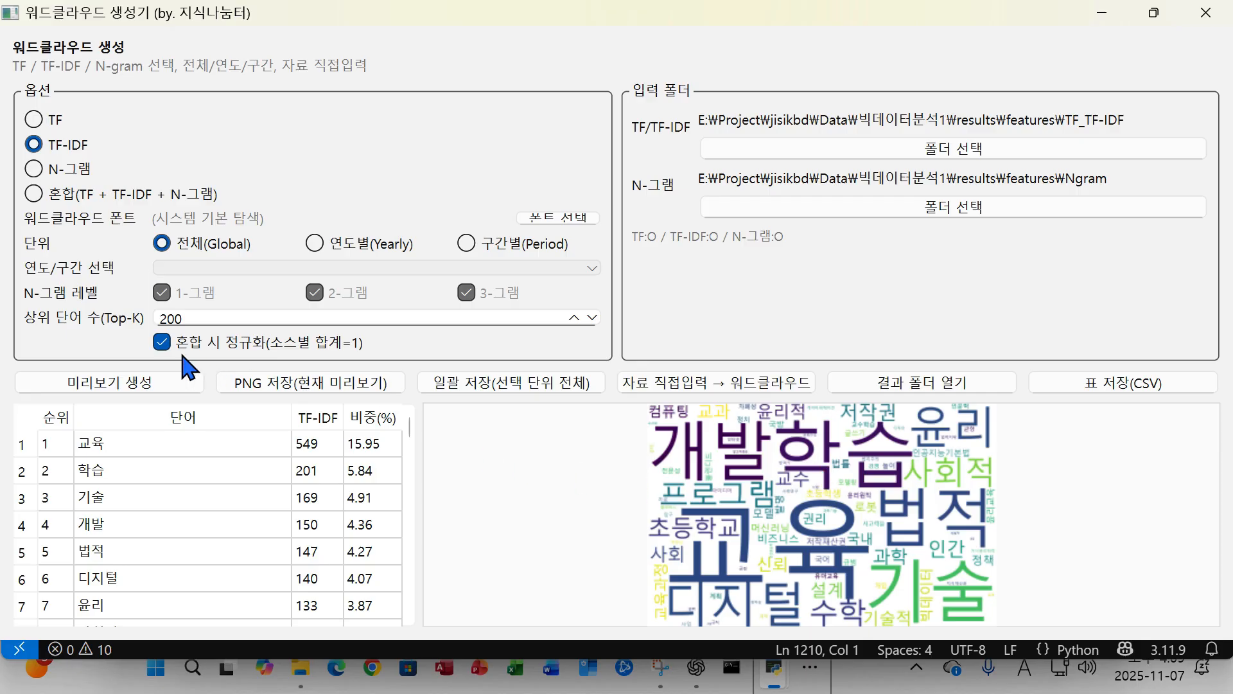
left_click(126, 386)
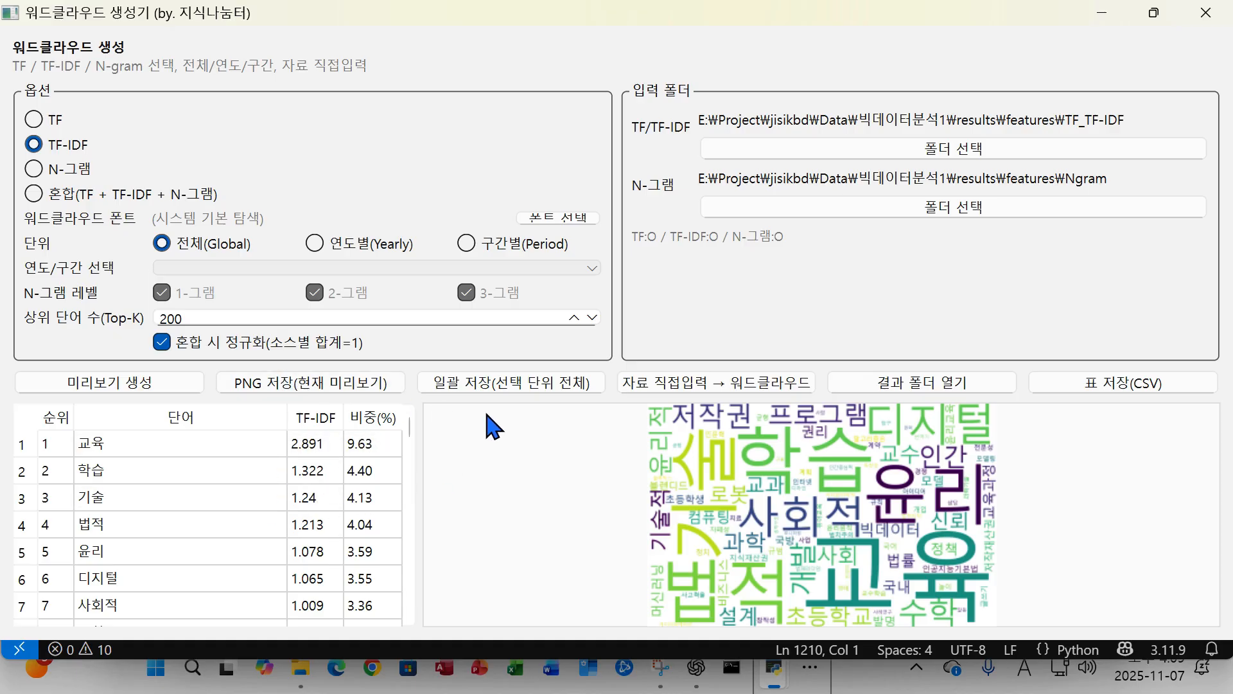
Generate a global N-gram word cloud preview using only the 2-gram level.
left_click(36, 168)
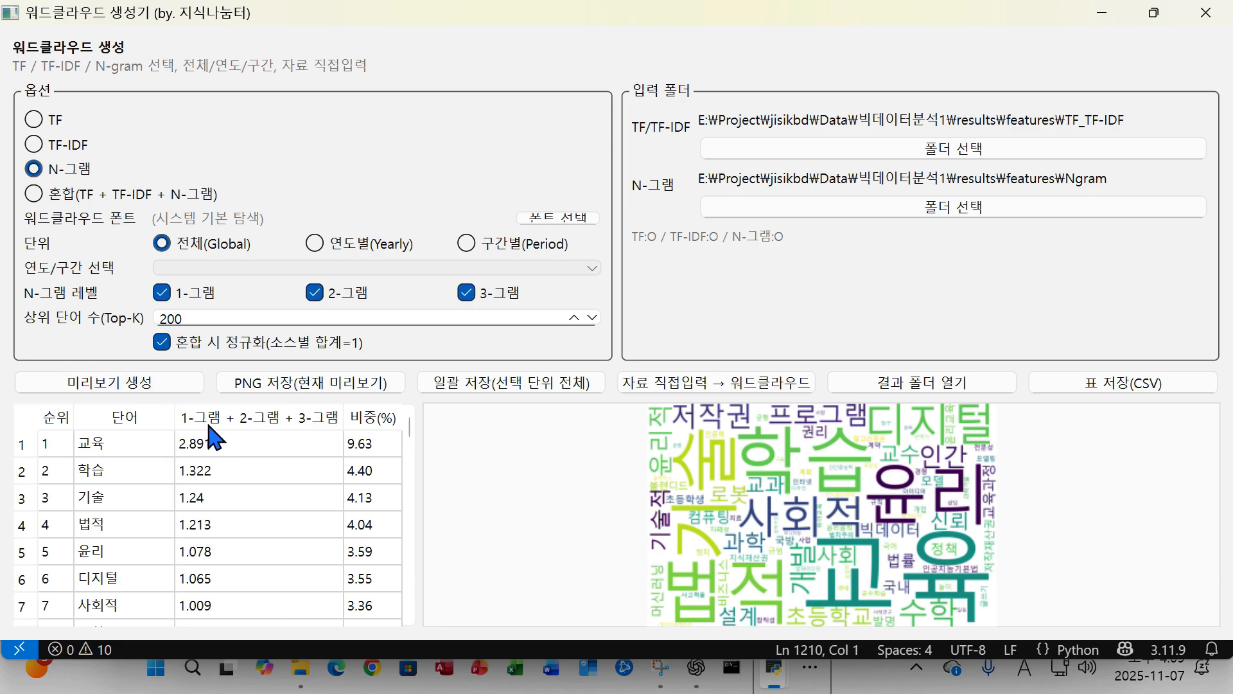
left_click(161, 294)
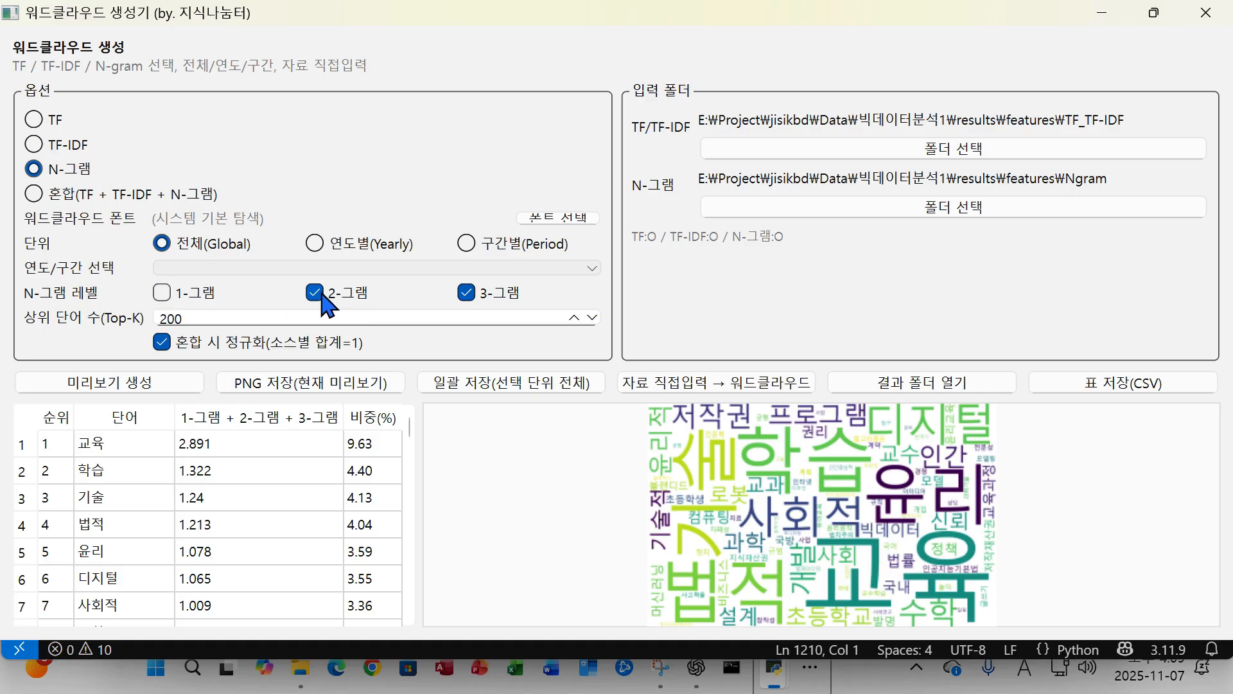
left_click(466, 293)
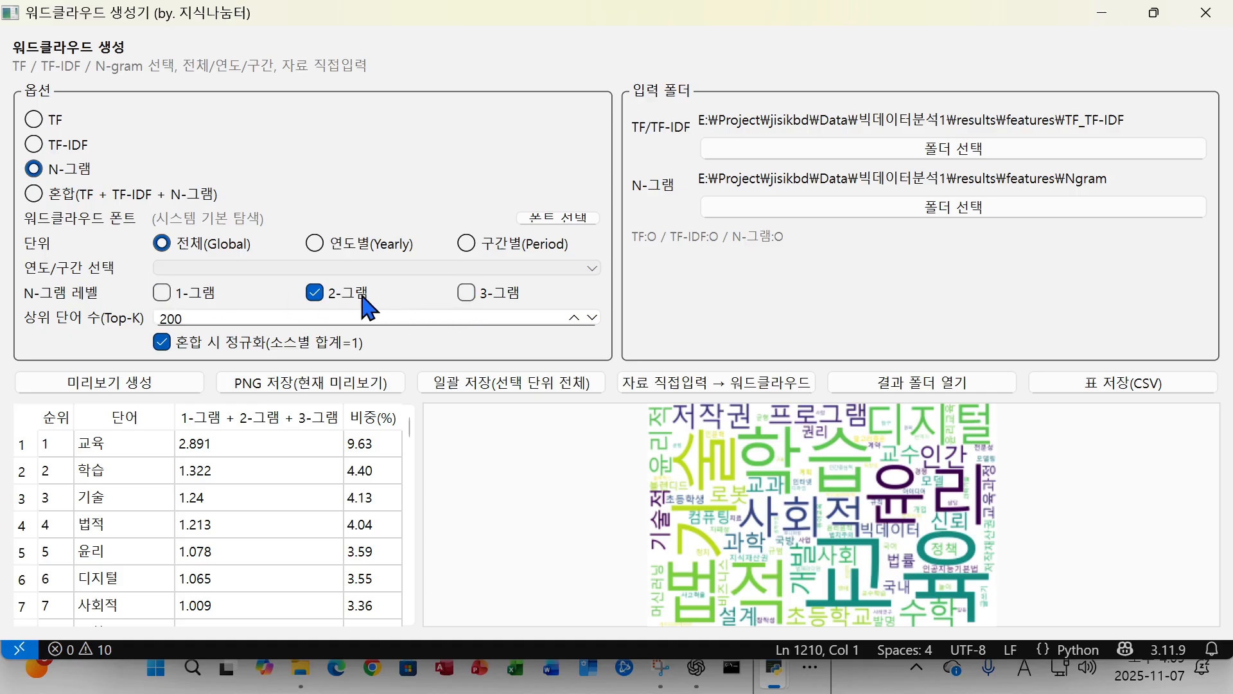
left_click(120, 386)
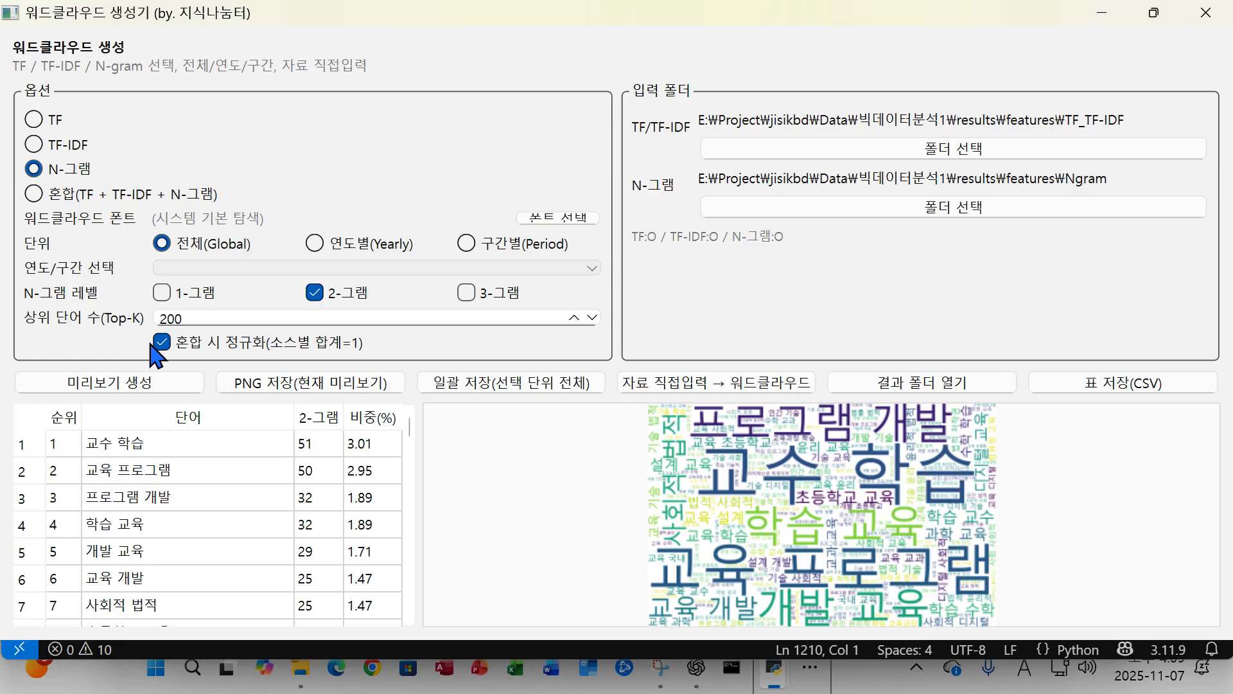
Generate the global N-gram word cloud preview with only the 3-gram level and look through its ranked word table.
left_click(315, 293)
left_click(475, 292)
left_click(110, 383)
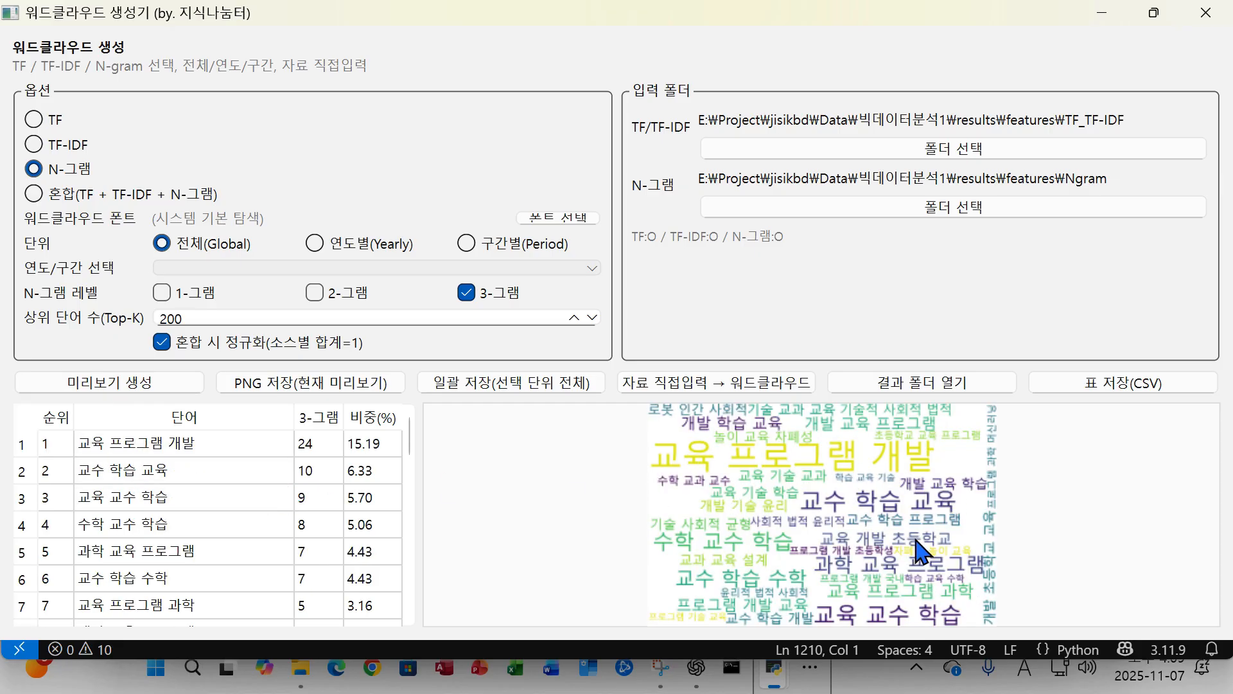
scroll(180, 507, "down", 6)
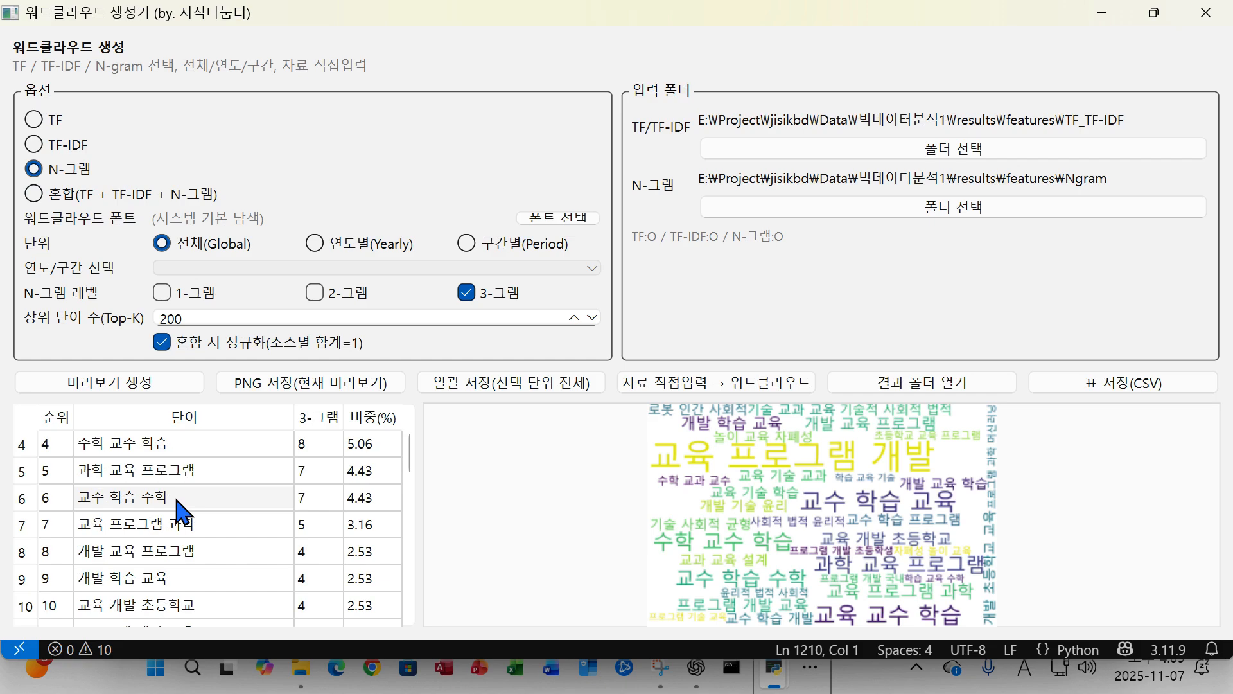
scroll(180, 515, "down", 3)
scroll(182, 516, "up", 10)
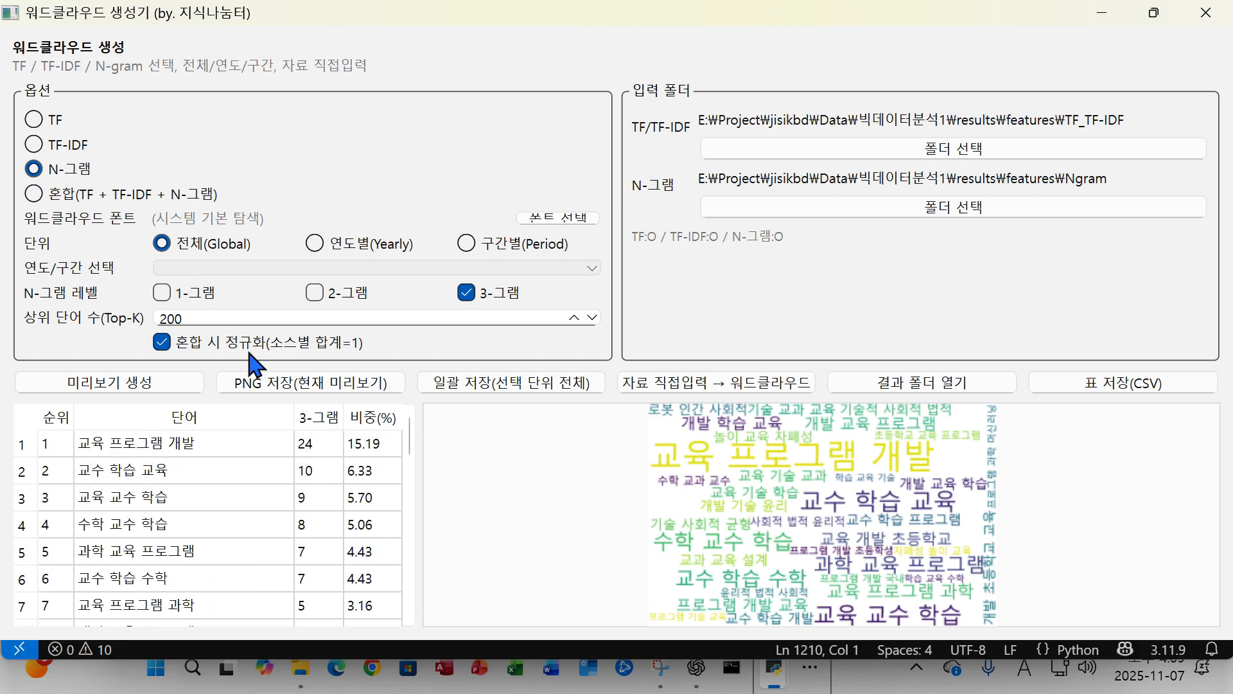
Generate the global N-gram word cloud preview with the 1-gram, 2-gram and 3-gram levels combined.
left_click(162, 292)
left_click(314, 293)
left_click(92, 384)
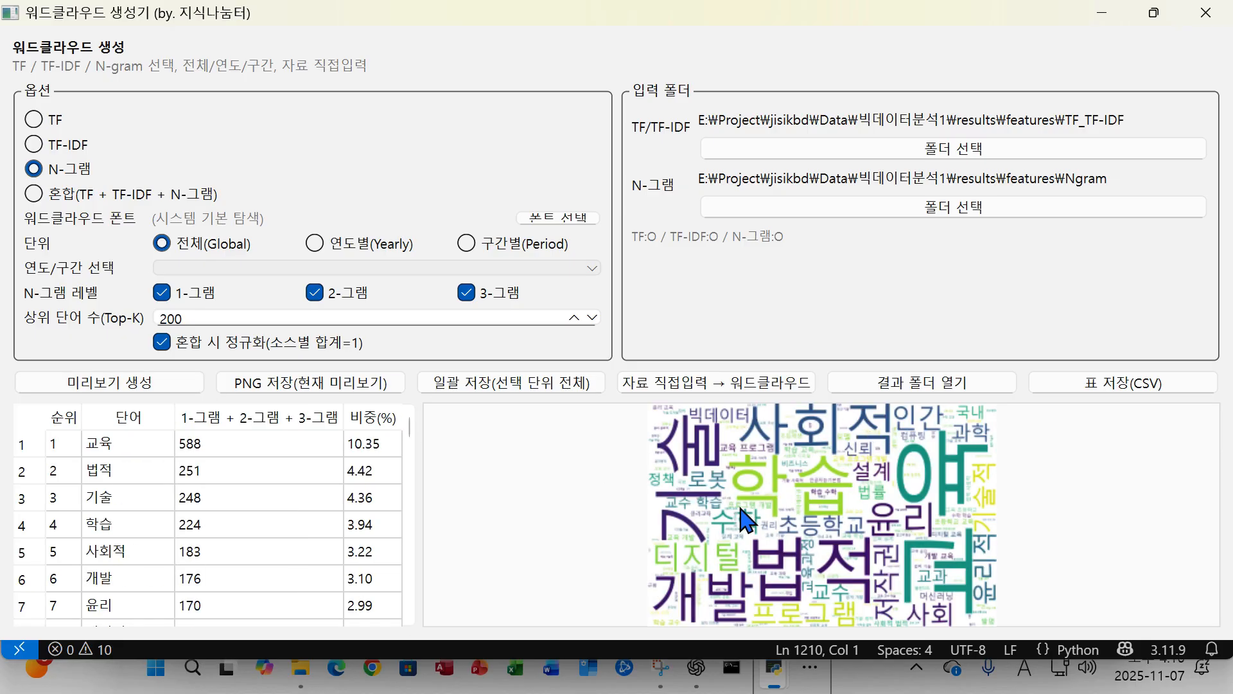
Save the mixed TF + TF-IDF + N-gram global word cloud, then review its topwords workbook and close the results folder.
left_click(34, 194)
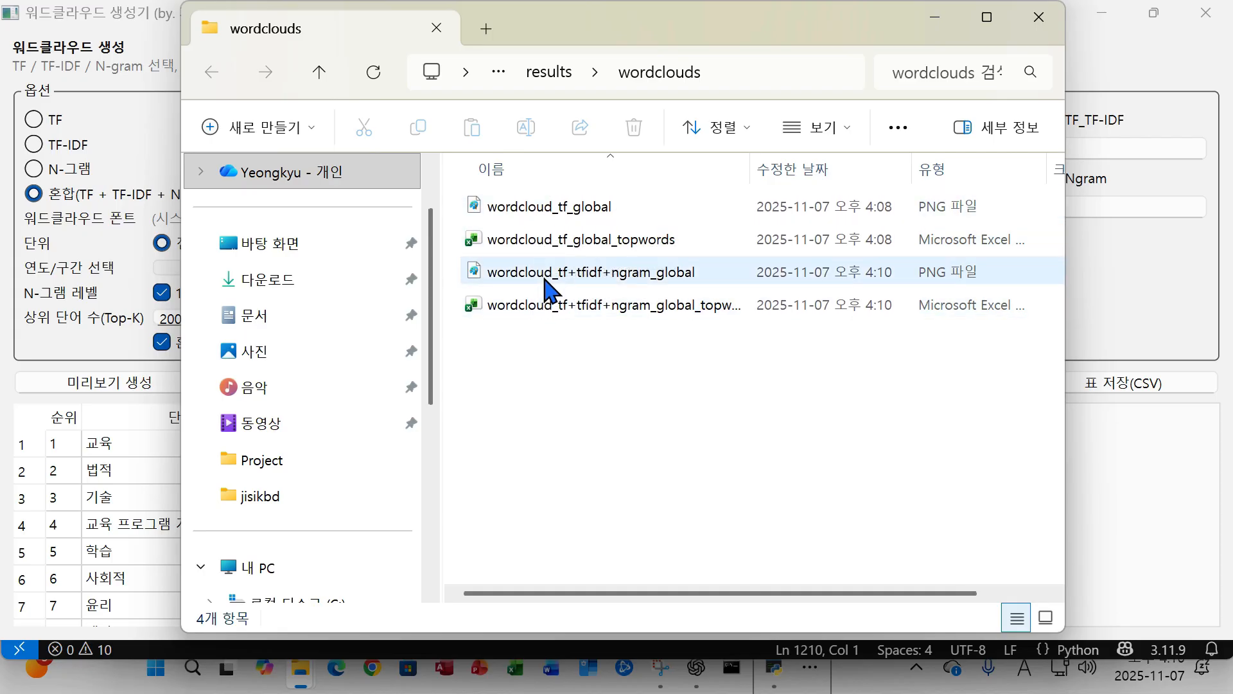
double_click(523, 307)
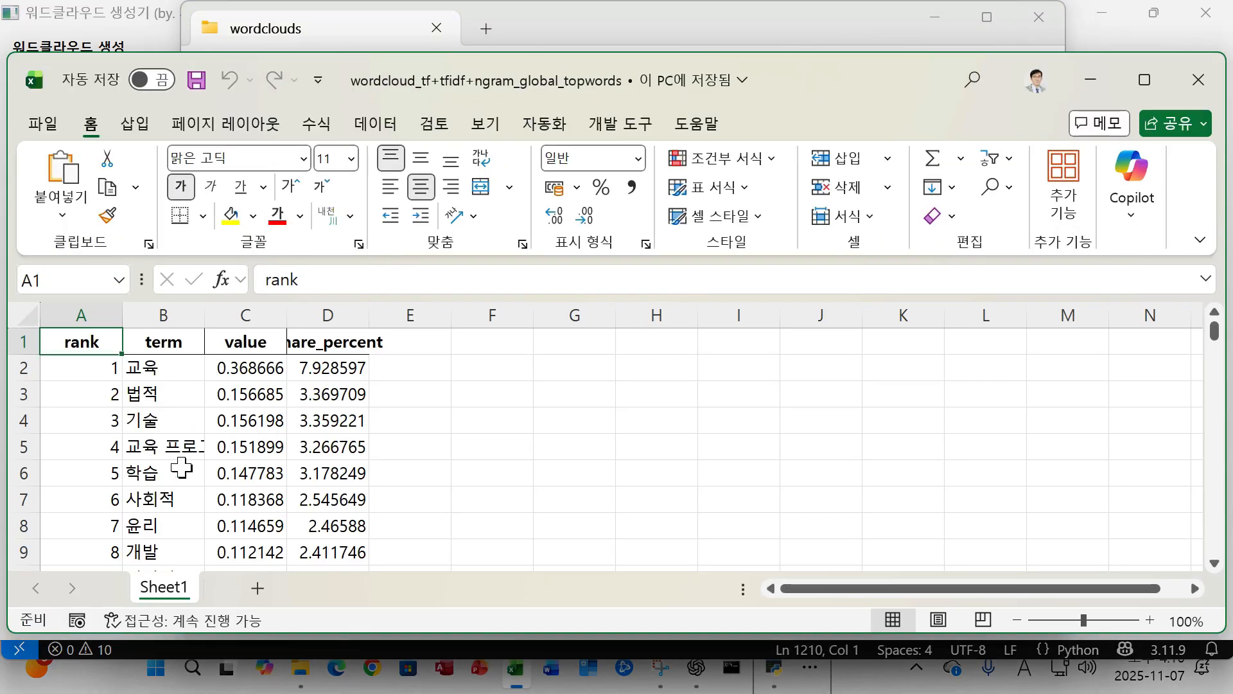
scroll(176, 403, "down", 10)
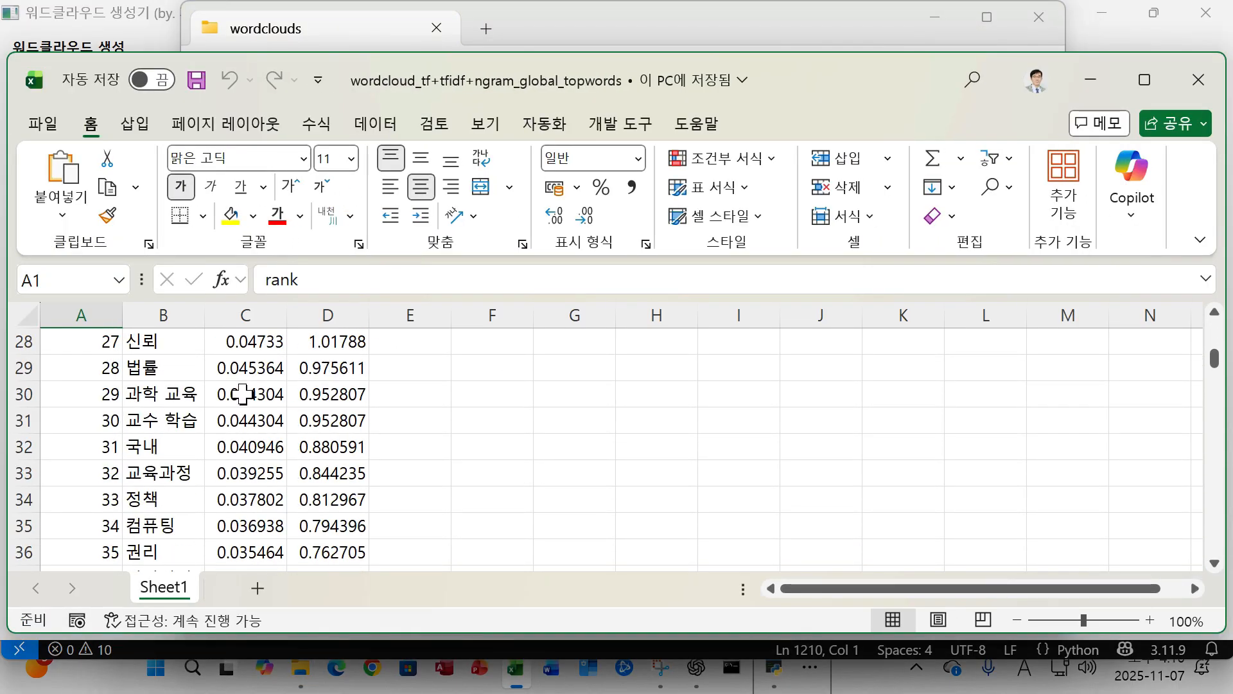
scroll(143, 488, "up", 10)
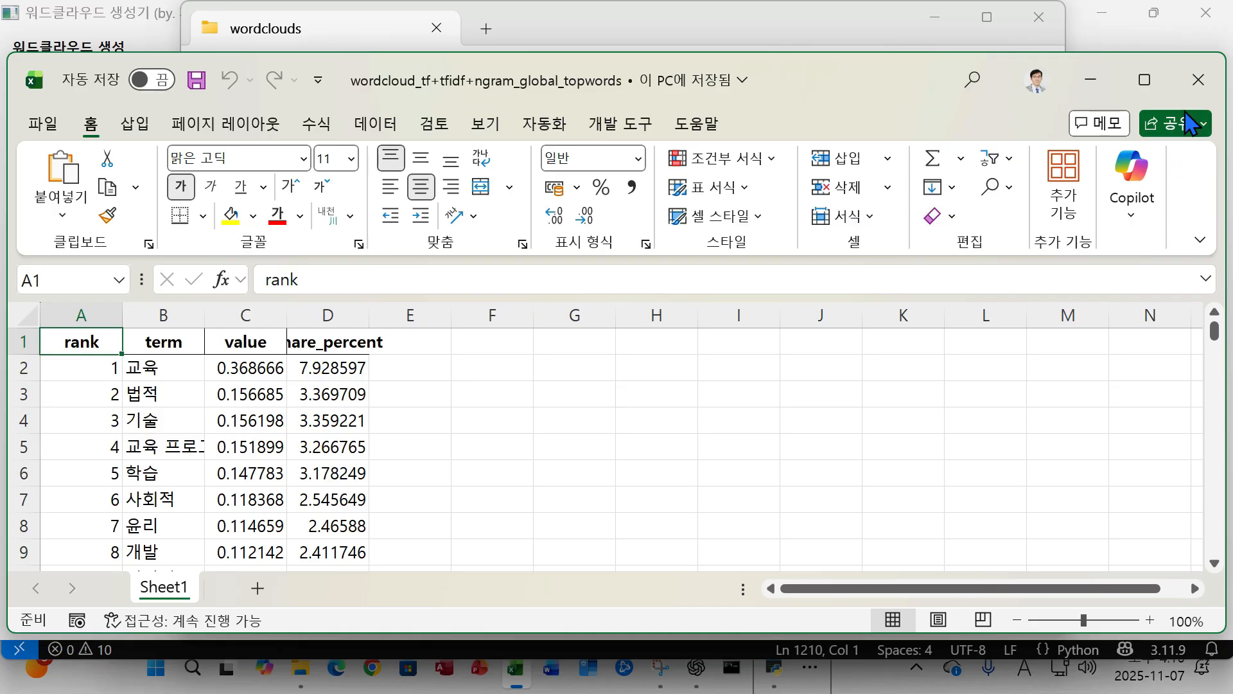
left_click(1199, 80)
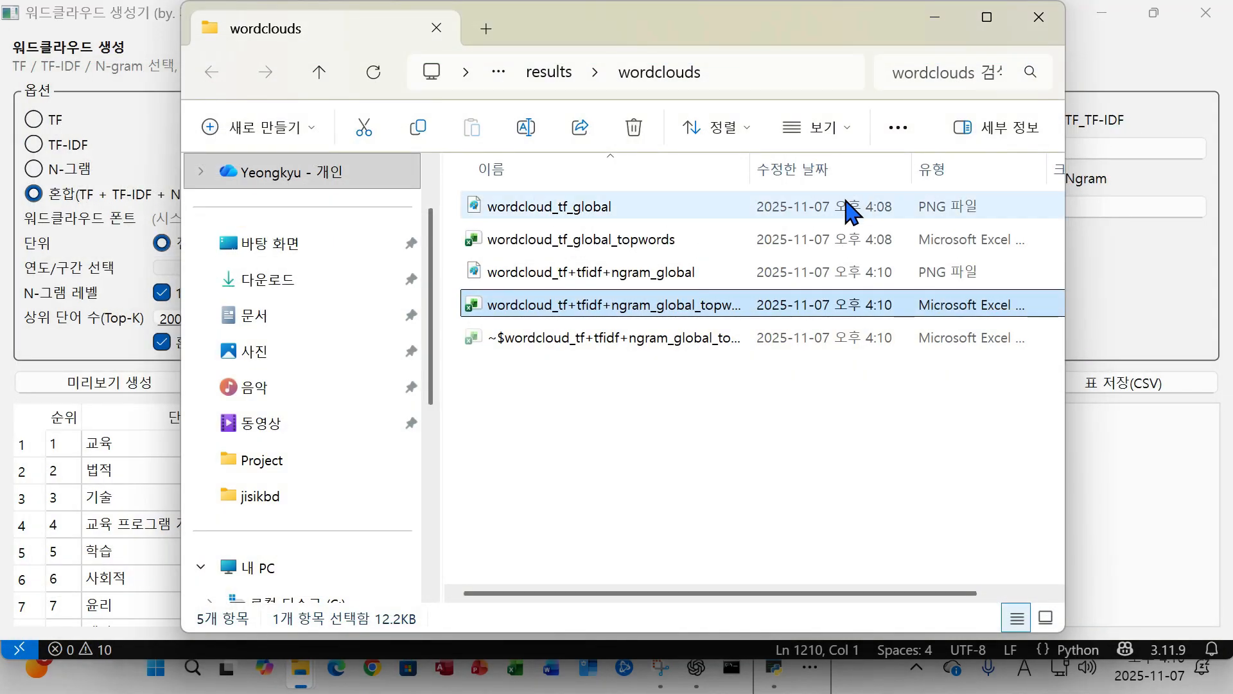
left_click(1038, 17)
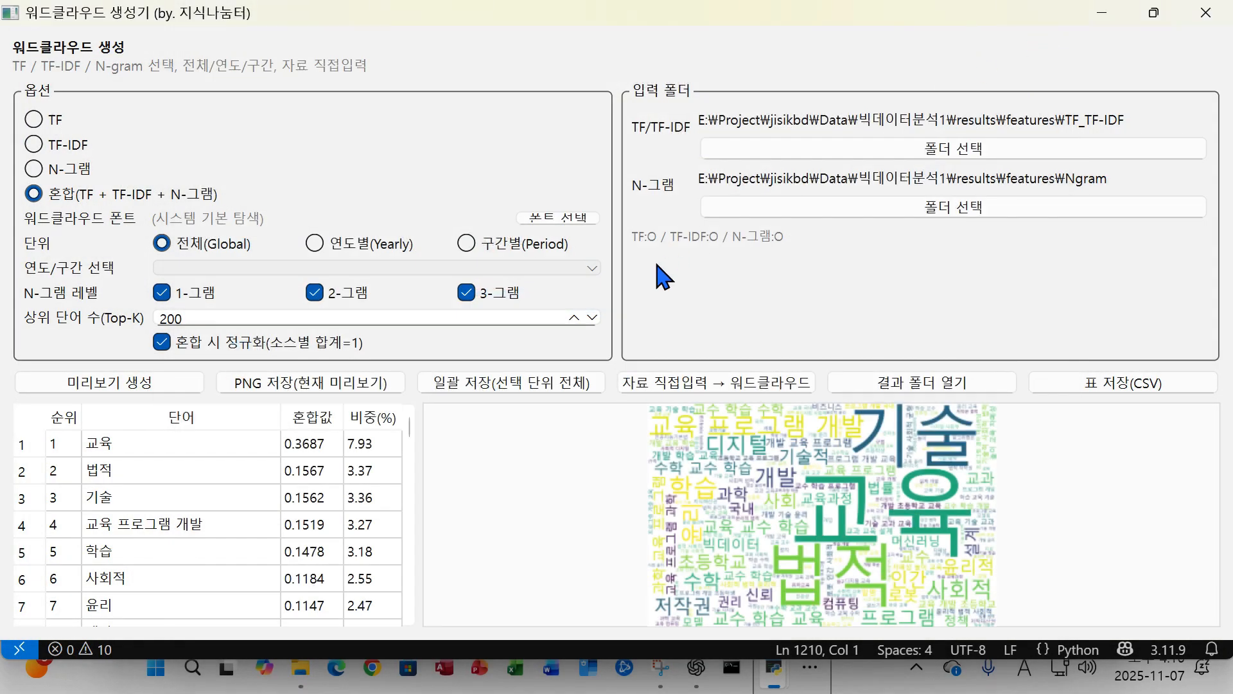
Close the word cloud generator, then open the trend analysis tool and maximize its window.
left_click(1205, 14)
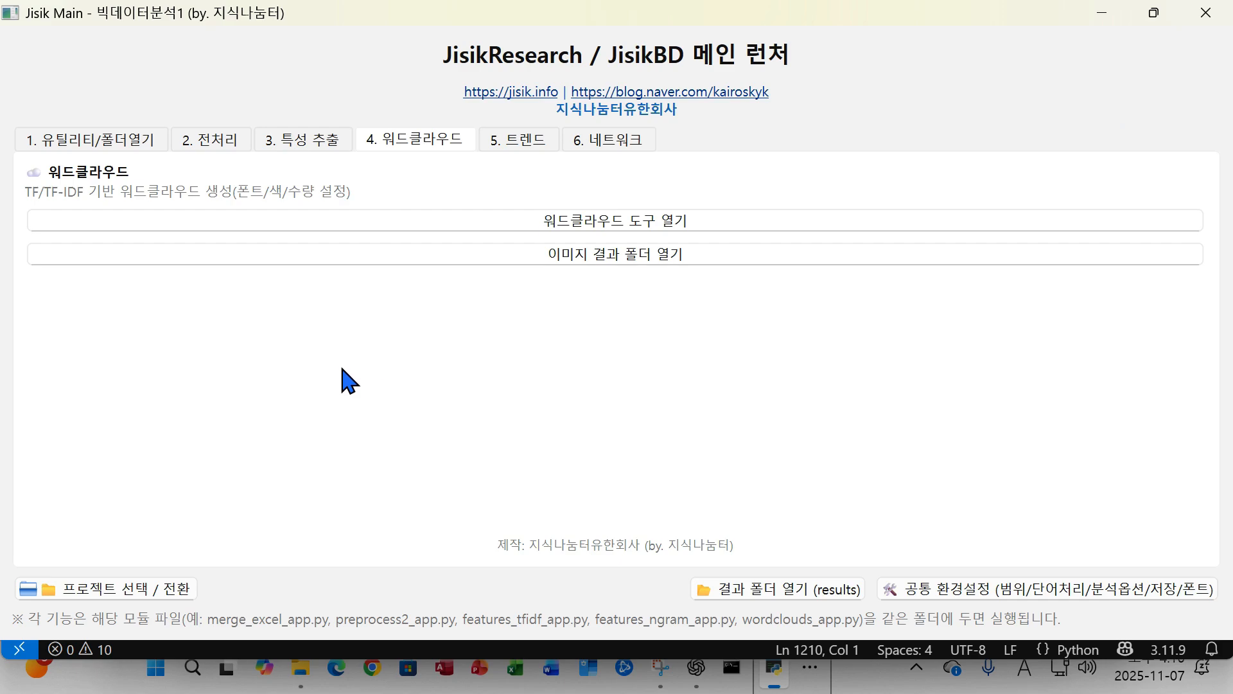
left_click(525, 144)
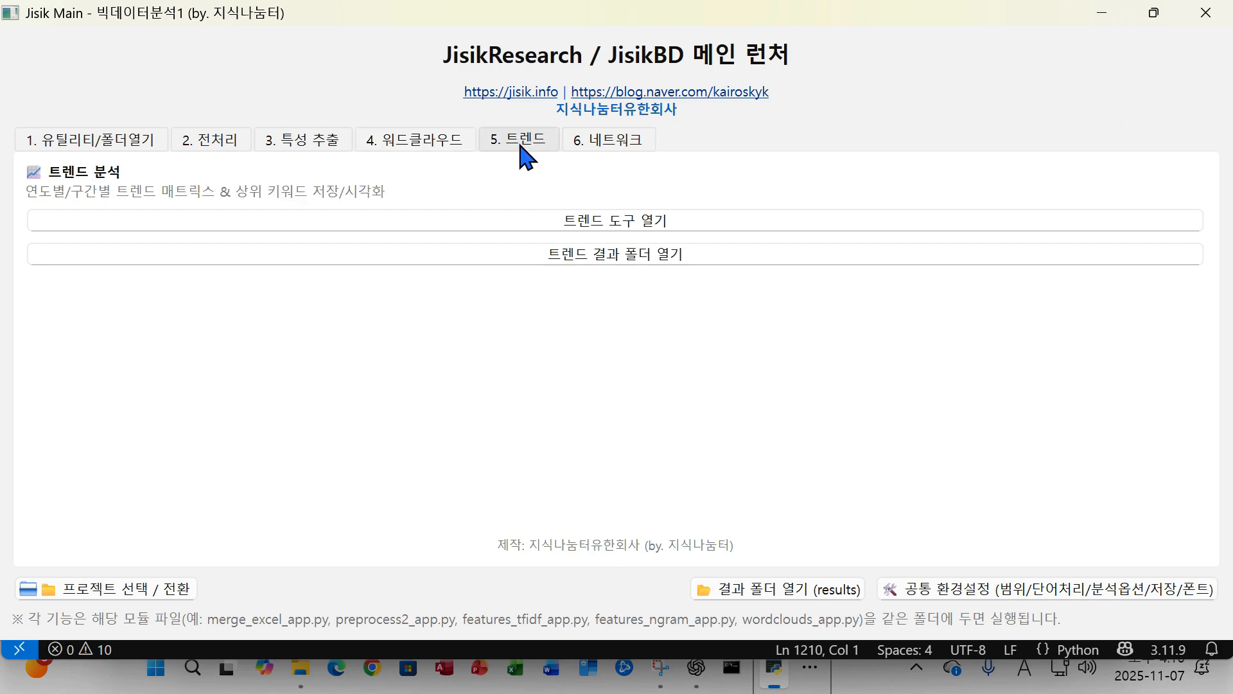
left_click(538, 225)
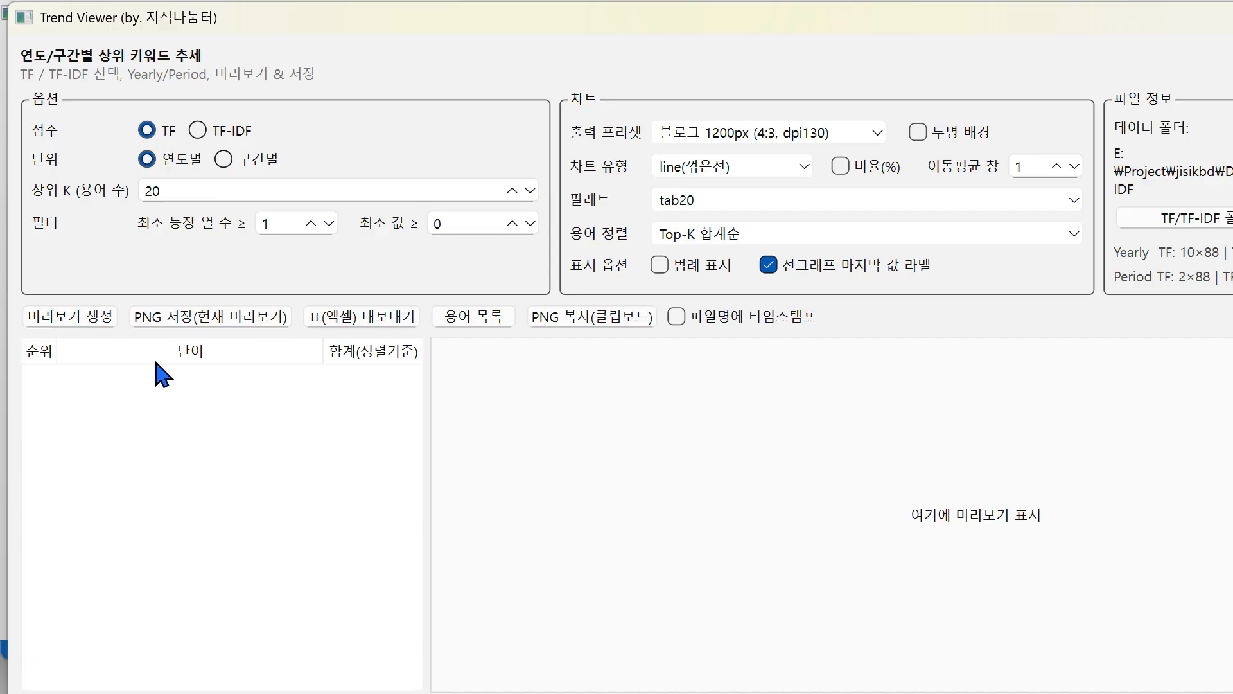
double_click(1080, 24)
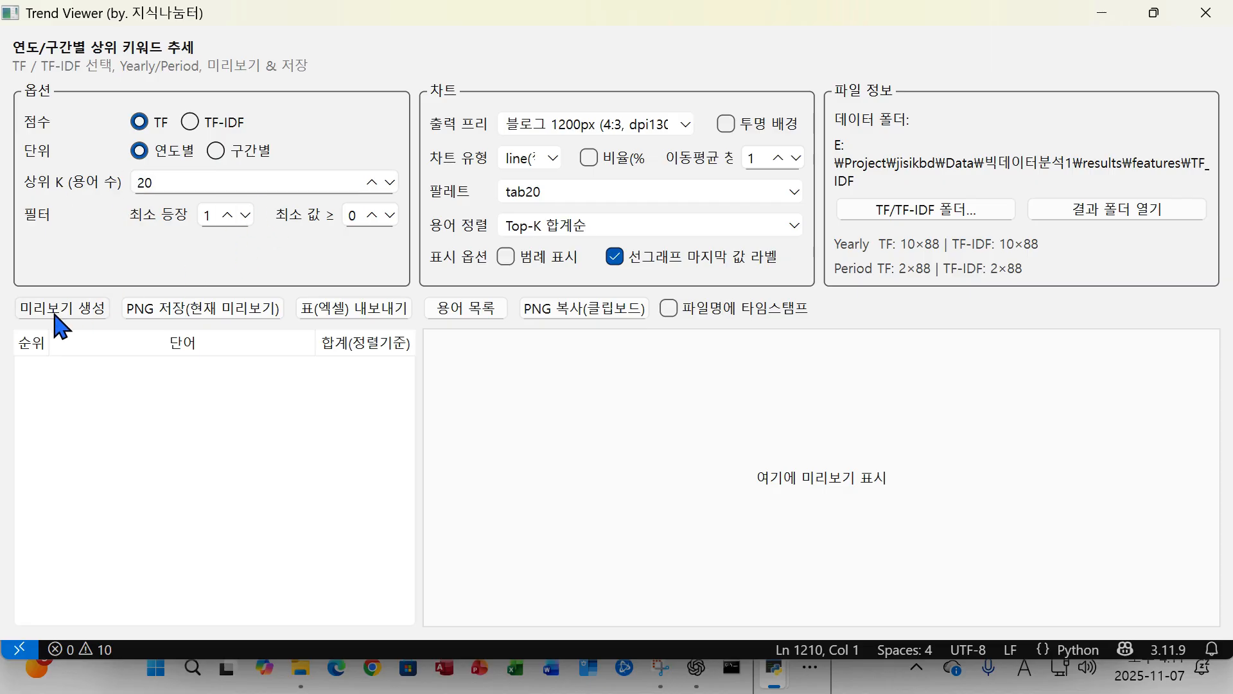
Show the legend and generate the yearly TF line chart preview for the top 20 terms.
left_click(507, 258)
left_click(67, 307)
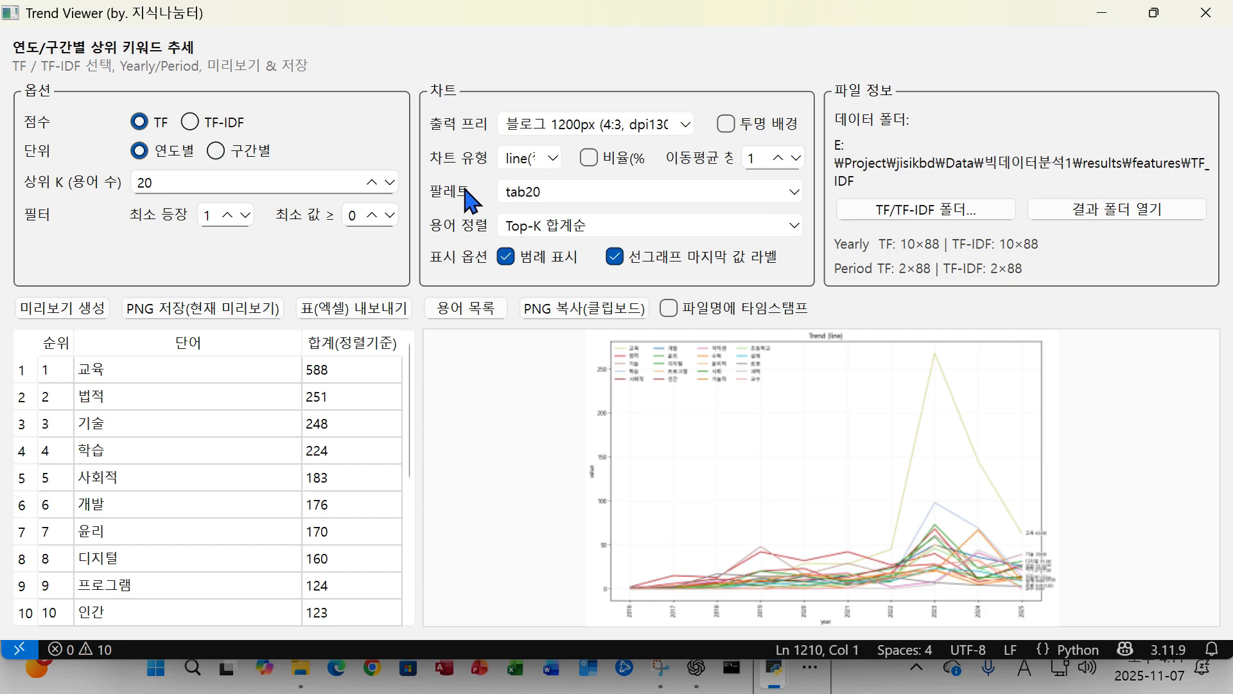
Change the trend chart type to stacked bar and regenerate the preview.
left_click(553, 161)
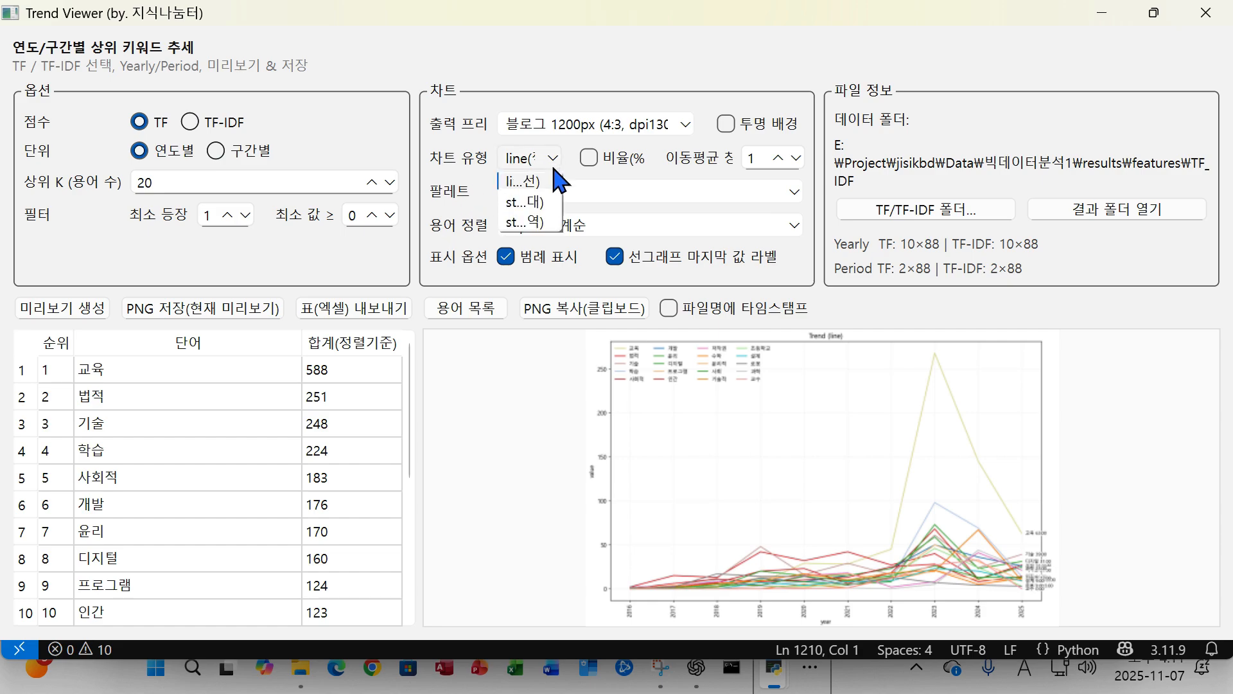
left_click(536, 219)
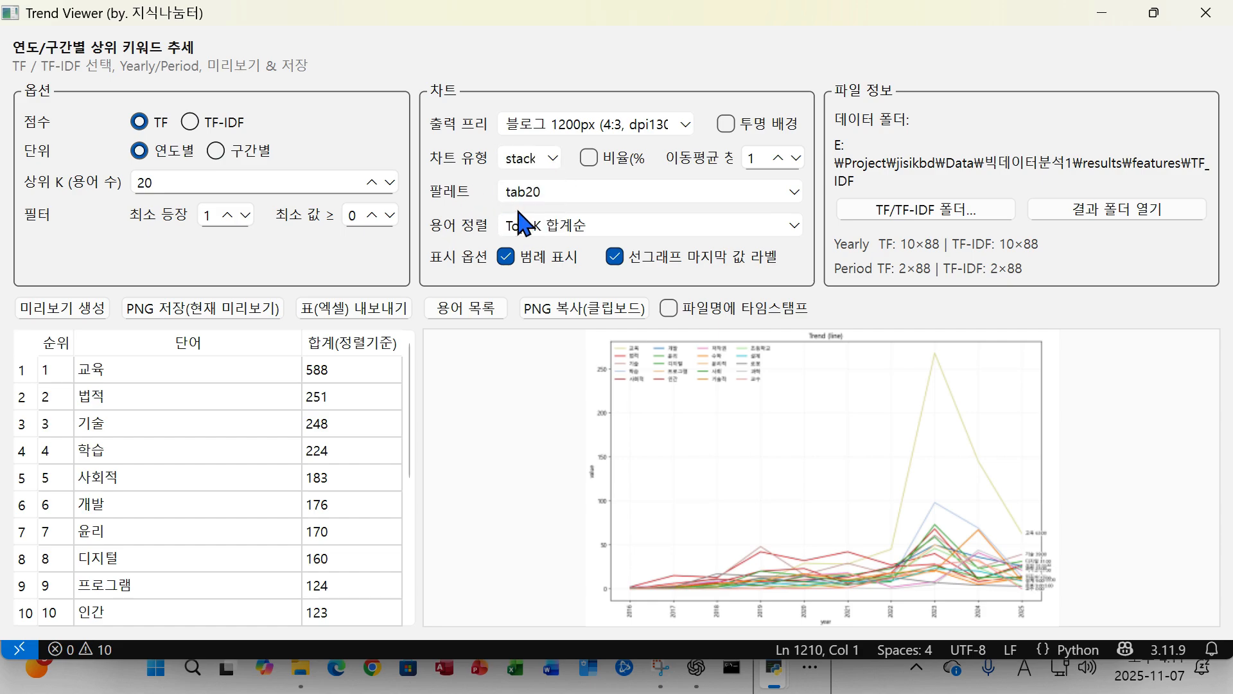
left_click(66, 315)
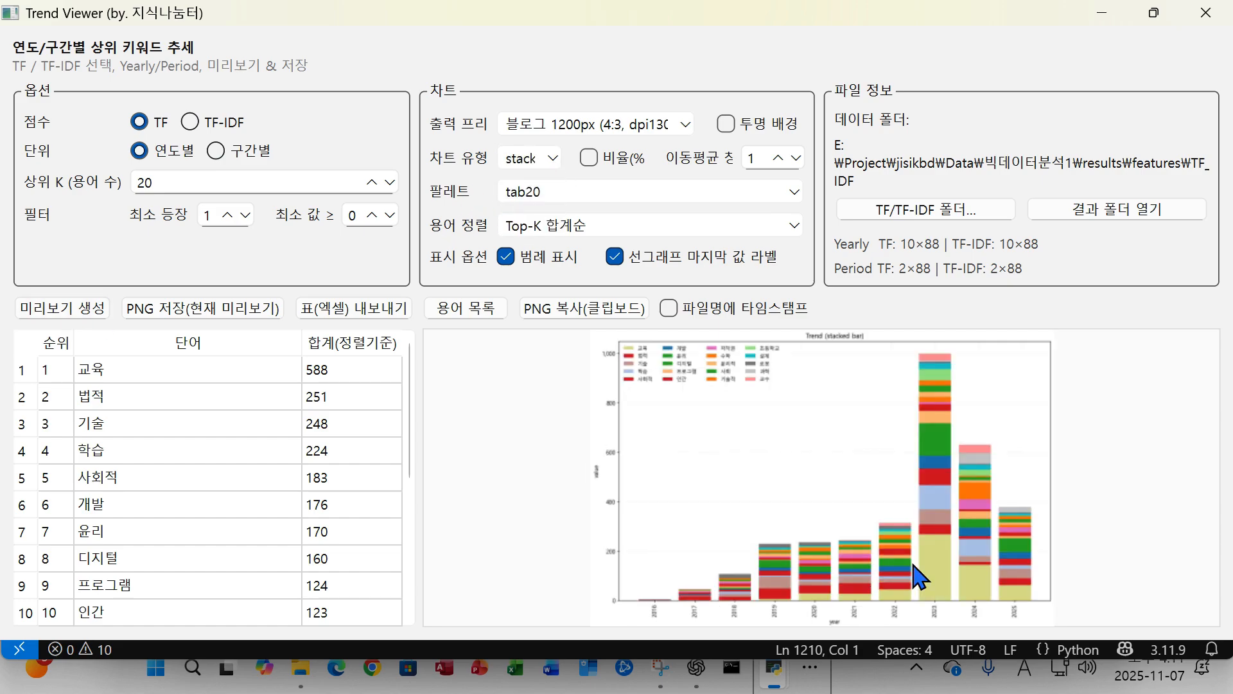
Preview the keyword trend as a stacked area chart, then return the preview to the stacked bar type.
left_click(554, 160)
left_click(534, 222)
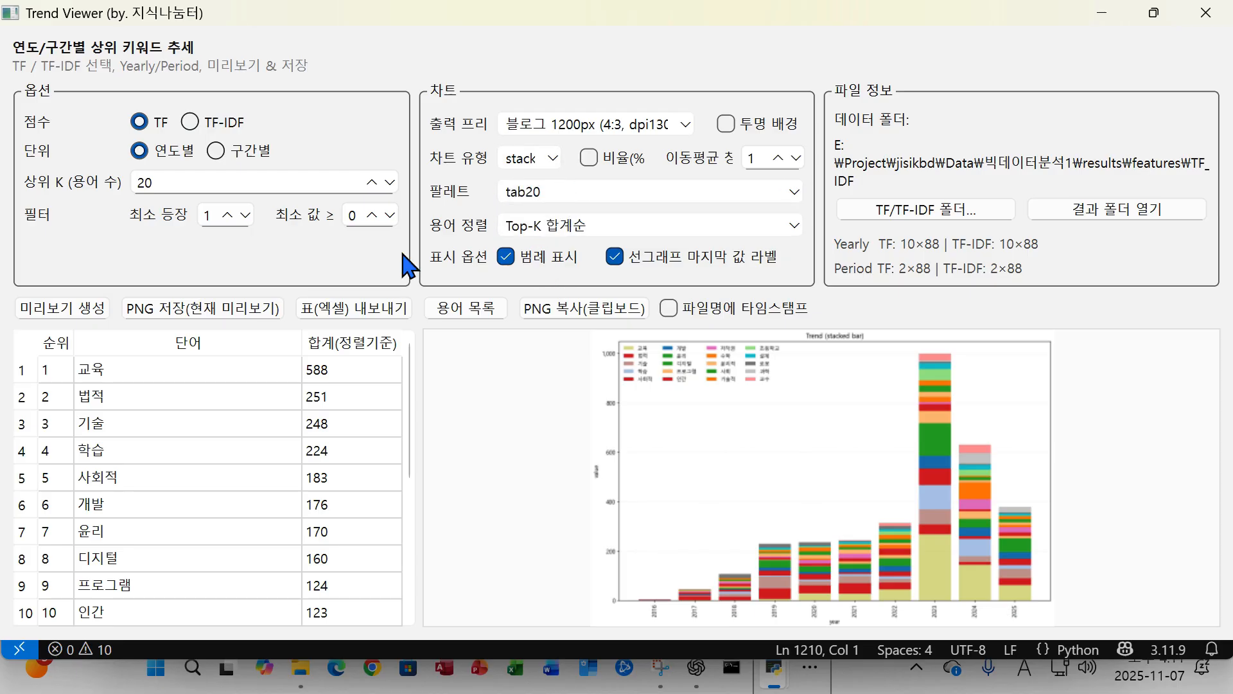
left_click(64, 308)
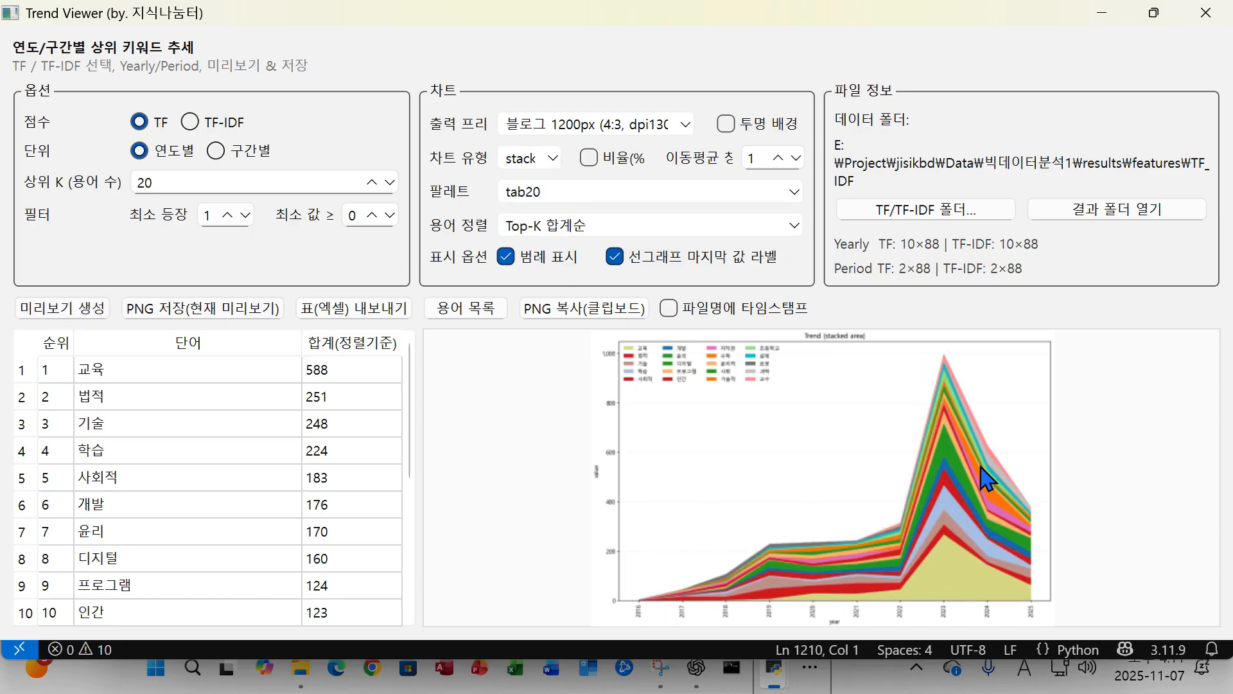
left_click(540, 159)
left_click(538, 200)
left_click(77, 307)
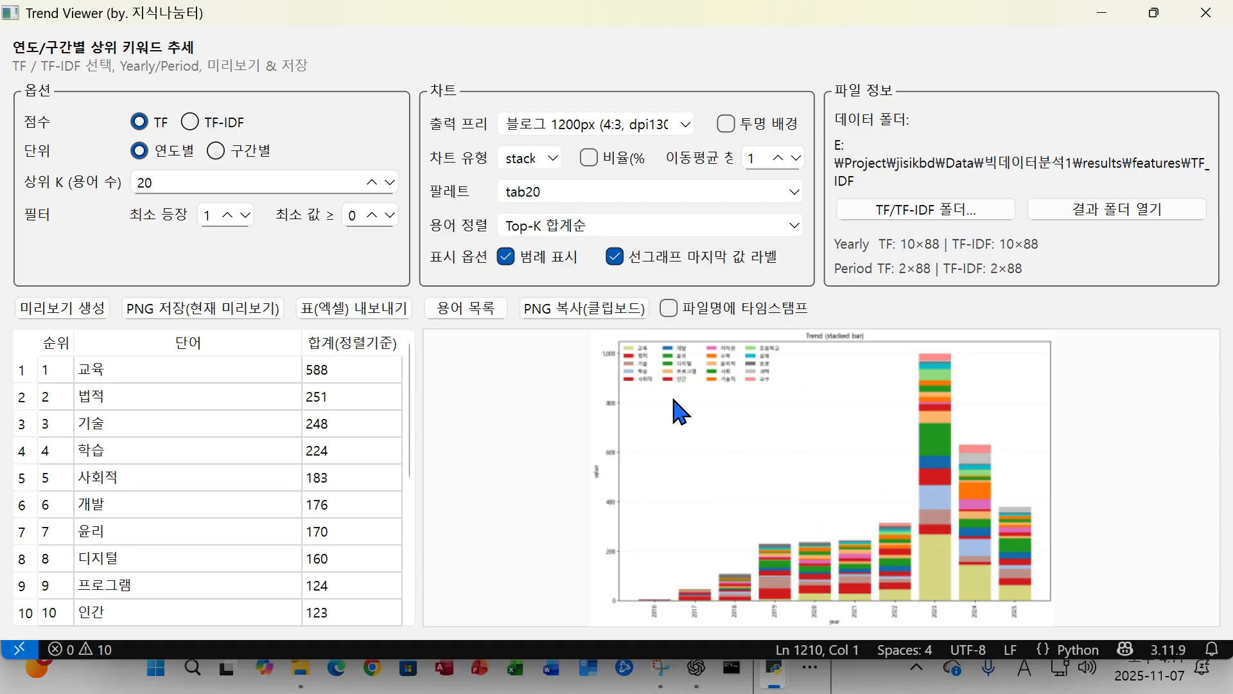
Open the alphabetical term list, look through its terms and close it.
left_click(472, 310)
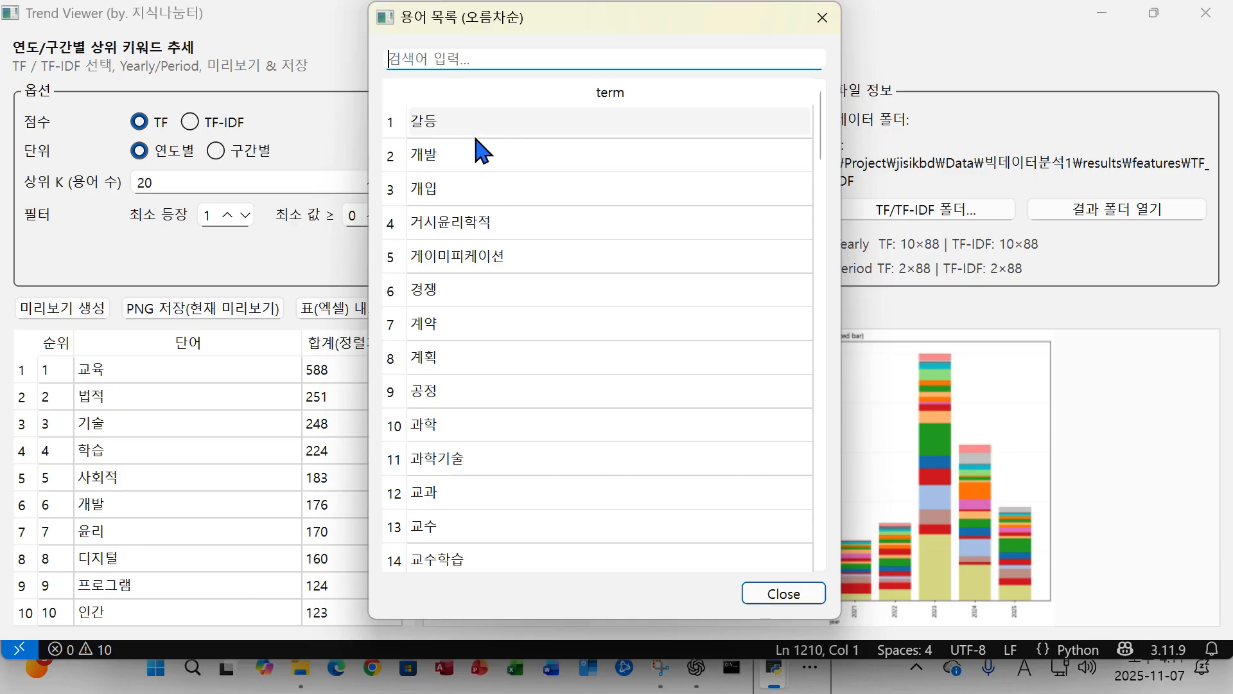
scroll(432, 524, "down", 13)
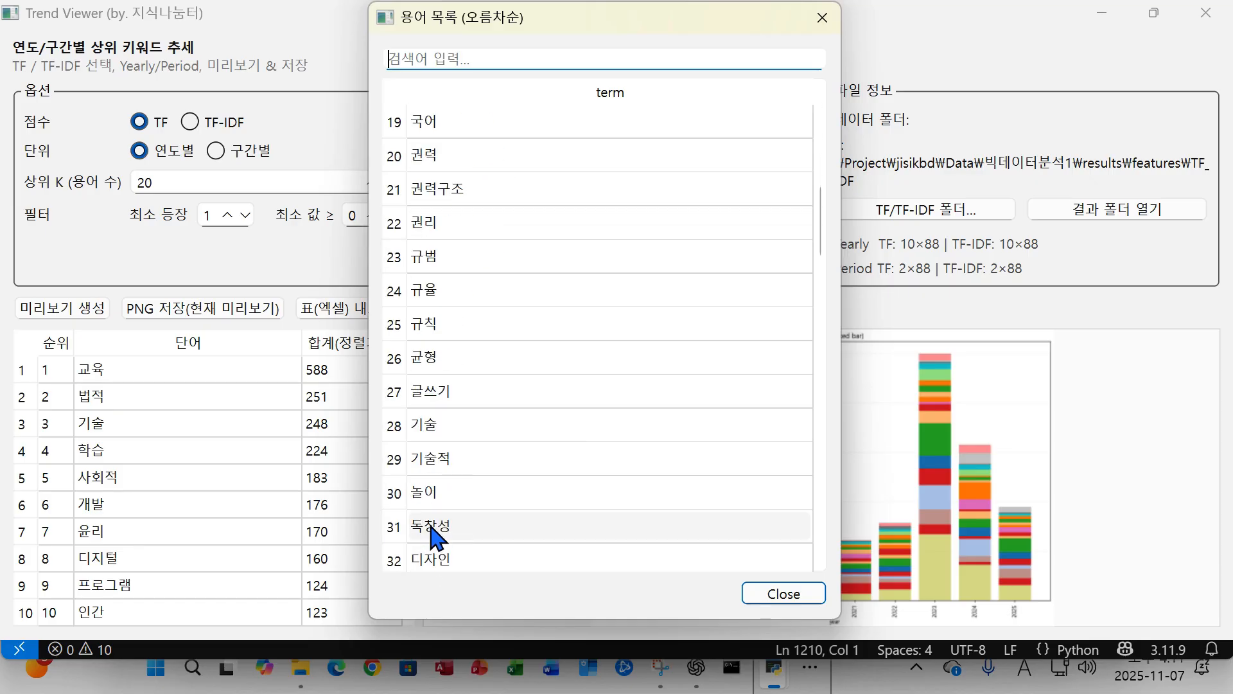
scroll(474, 454, "up", 1)
scroll(479, 459, "up", 1)
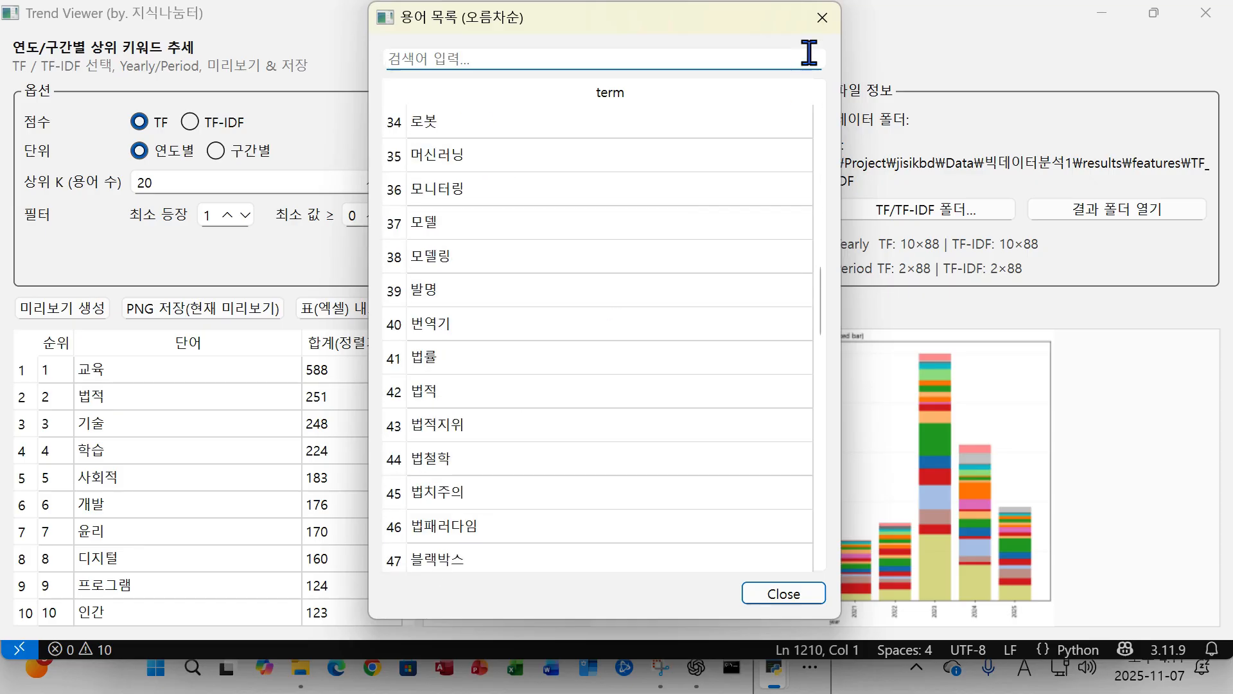
left_click(822, 17)
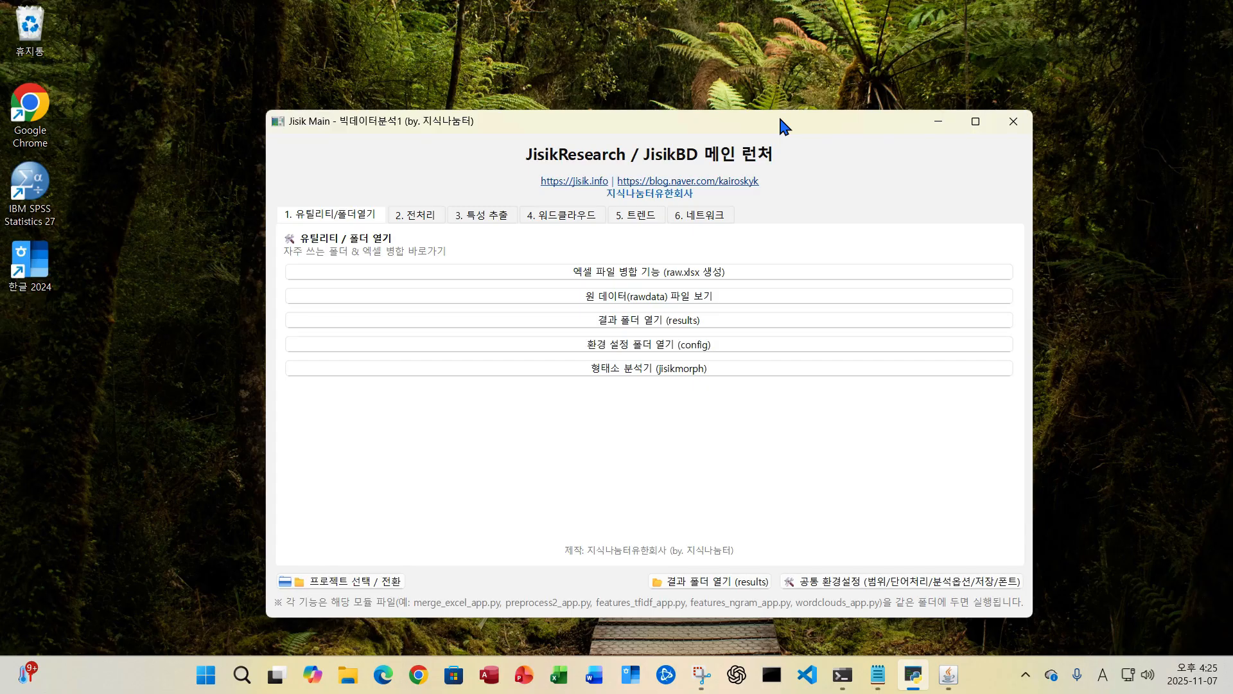
Open the keyword network analysis tool from the main launcher and maximize its window.
left_click(706, 218)
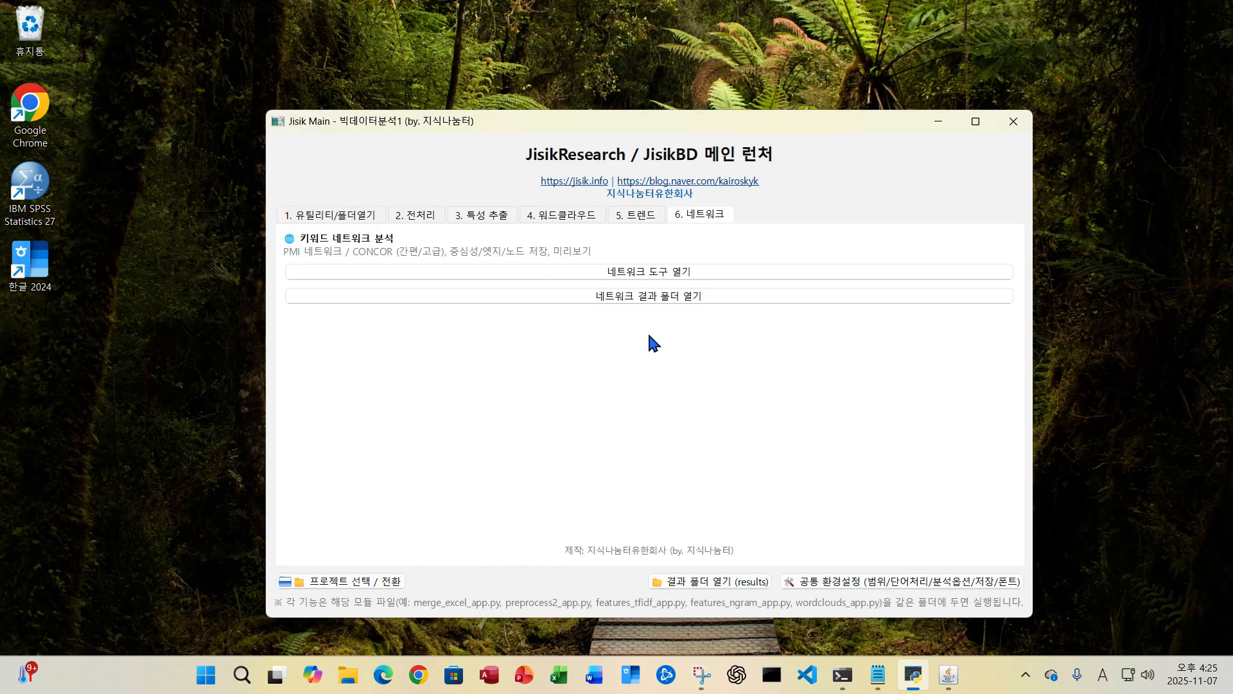
left_click(634, 275)
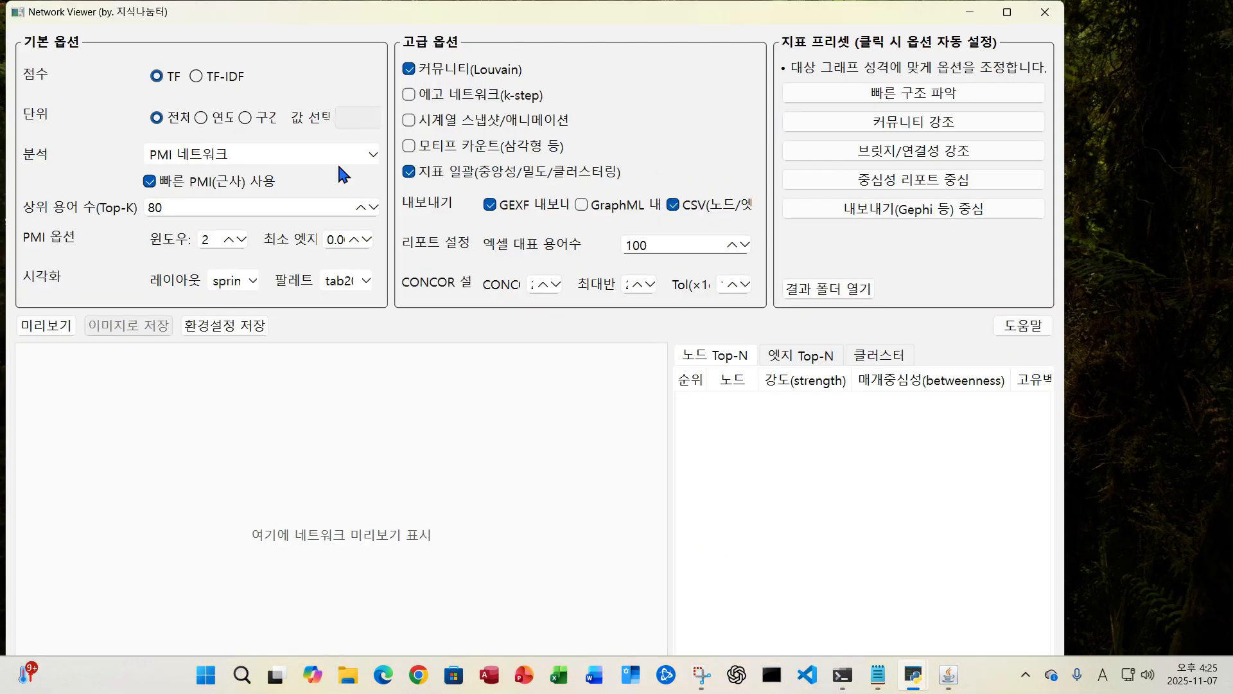
left_click(1007, 12)
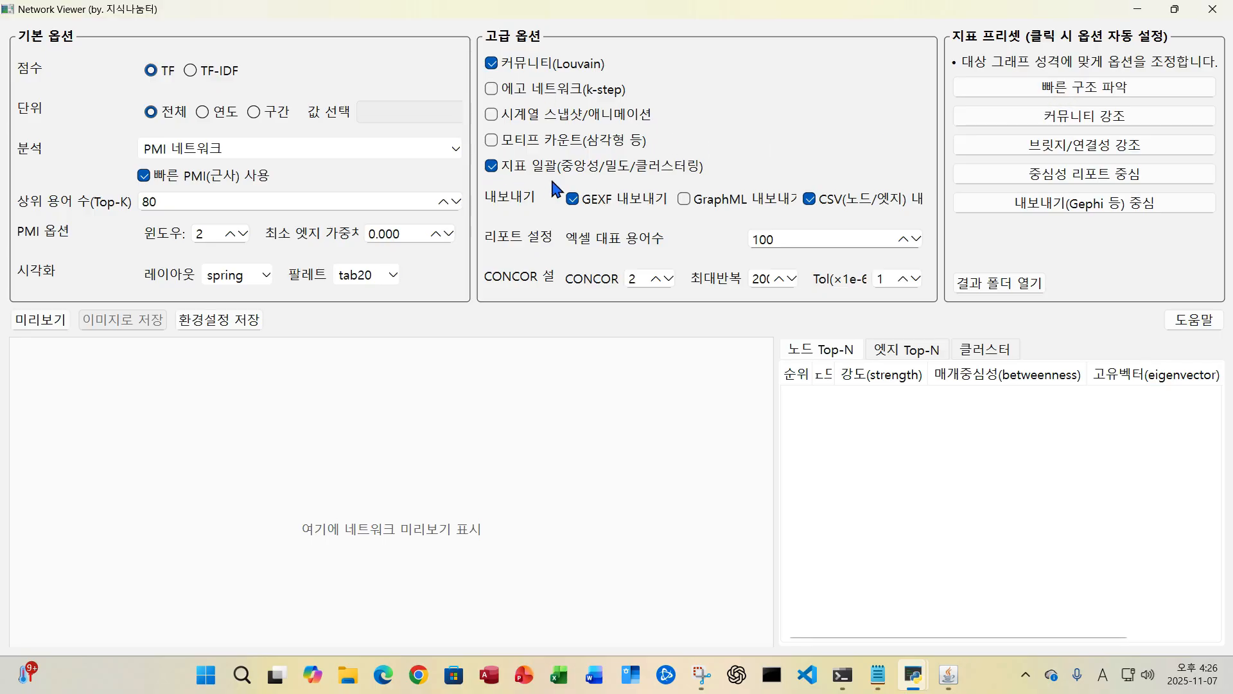
Try the community, bridge/connectivity and Gephi export presets, then reapply the community preset with the 지표 일괄 metrics enabled.
left_click(1093, 122)
left_click(1085, 150)
left_click(1103, 209)
left_click(1099, 119)
left_click(492, 166)
Check the analysis types, keep PMI 네트워크 and generate its preview with the spring layout and 80 top terms.
left_click(222, 154)
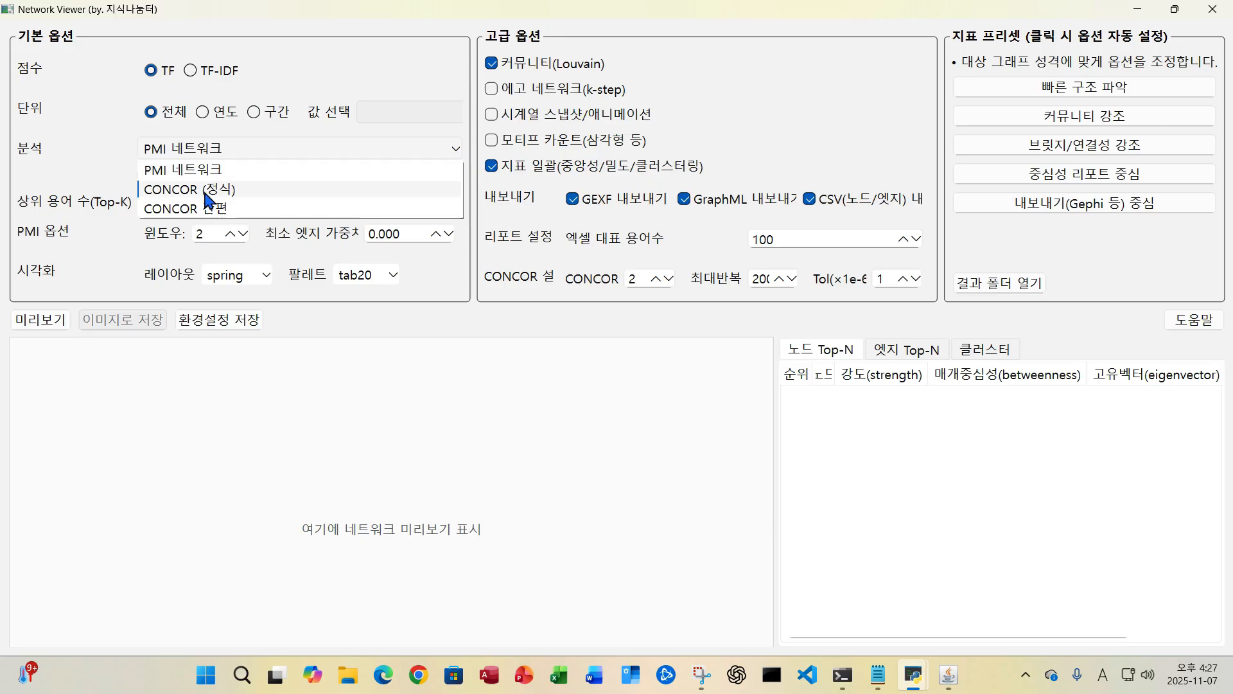
left_click(163, 219)
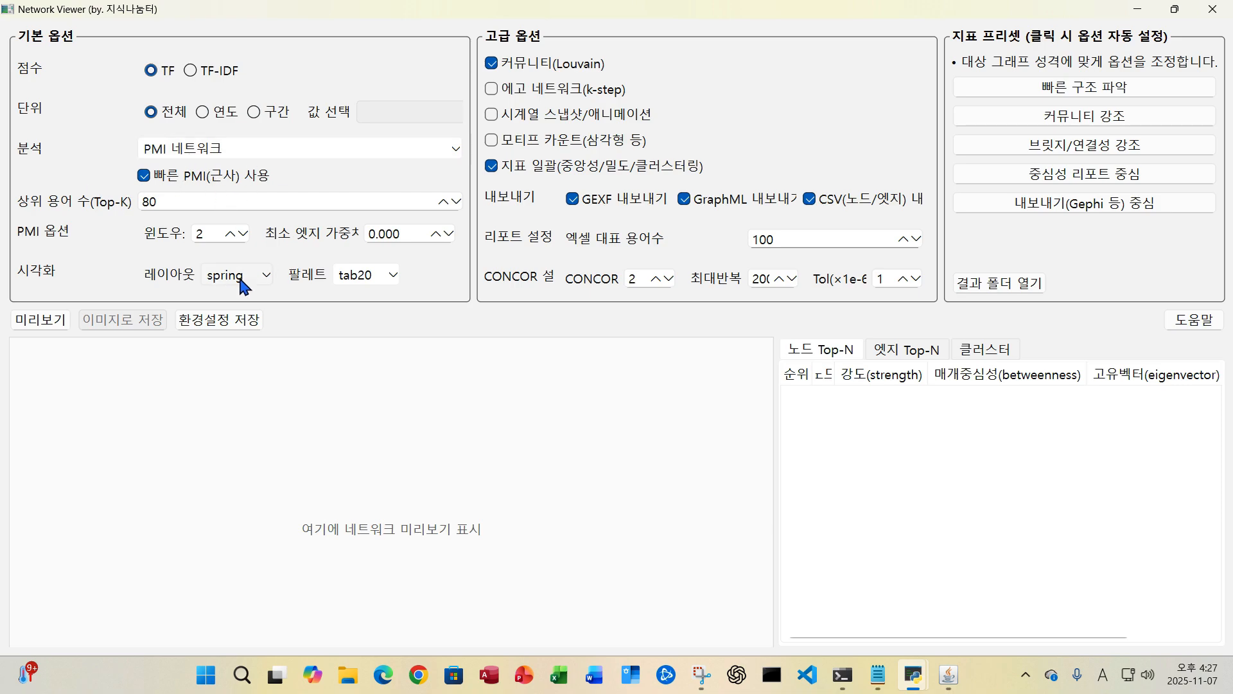
left_click(54, 329)
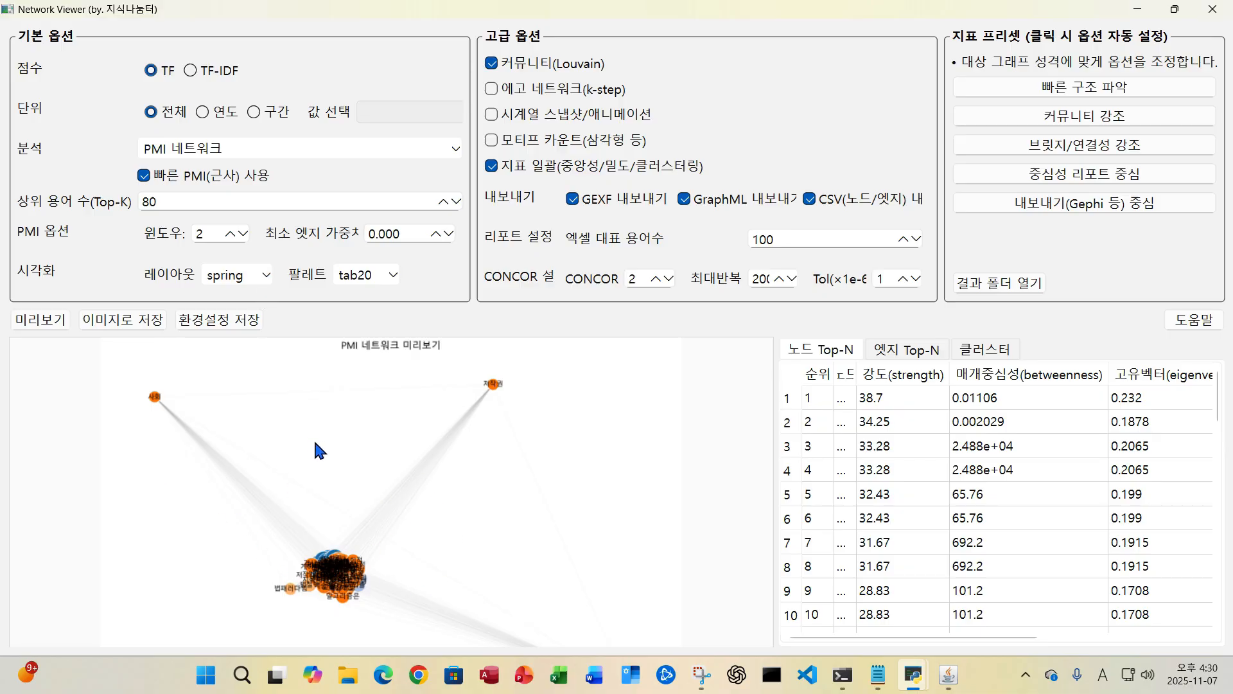
Preview the PMI network with the kk layout and then with the circular layout.
left_click(265, 275)
left_click(221, 311)
left_click(35, 321)
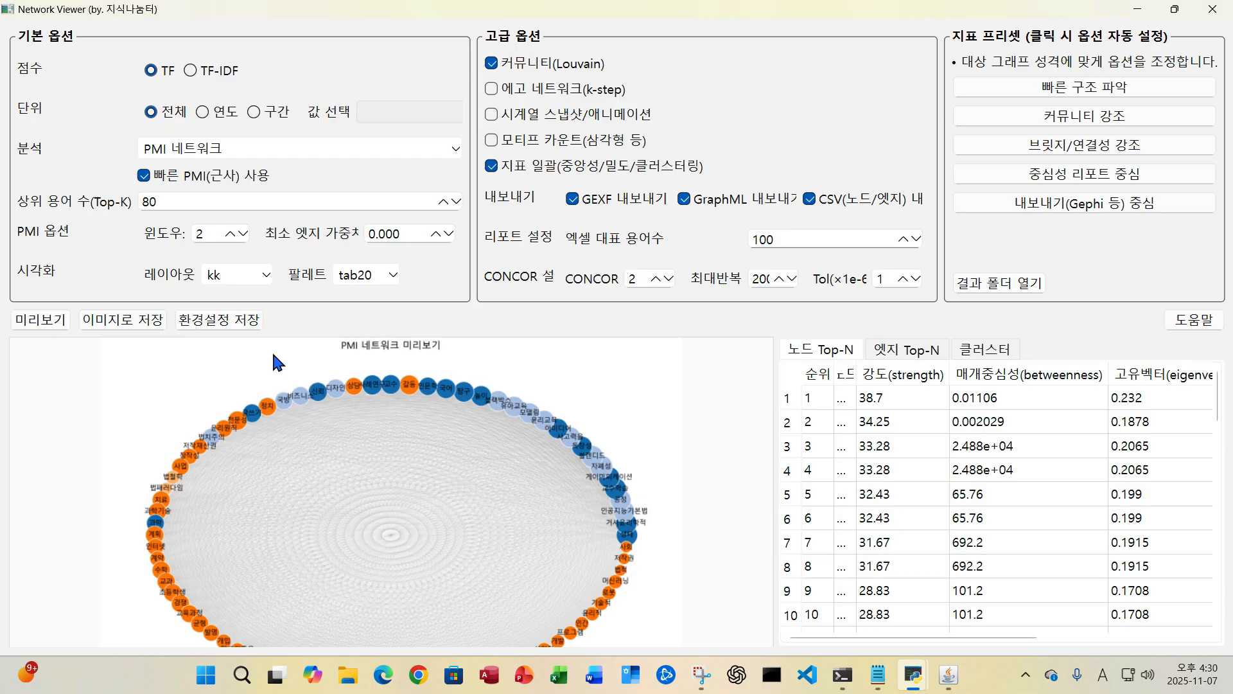
left_click(267, 276)
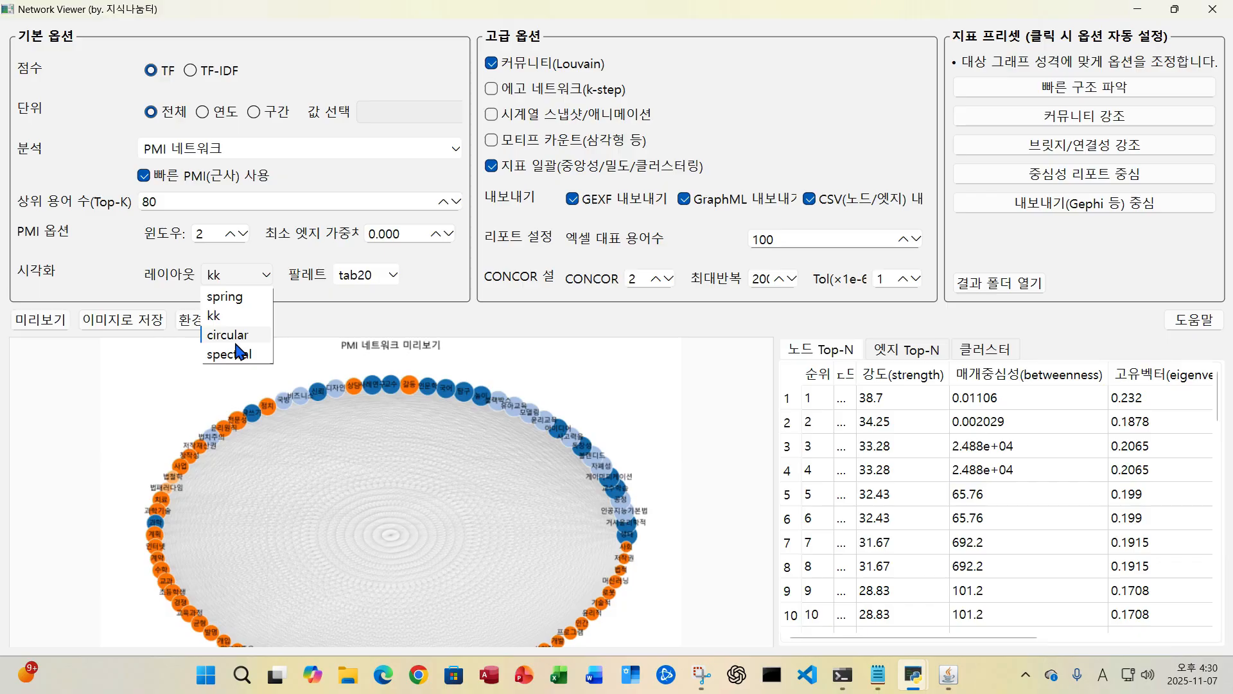
left_click(231, 335)
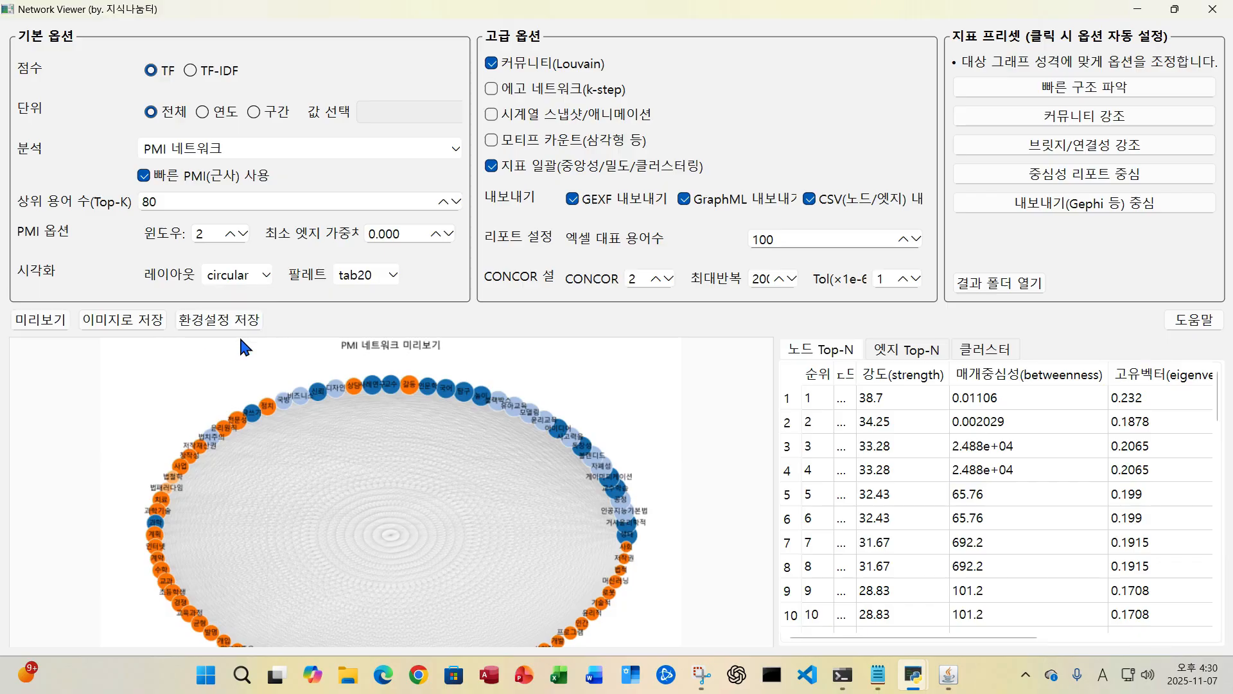
left_click(46, 325)
Preview the PMI network with the spectral layout, then return the preview to the spring layout.
left_click(232, 280)
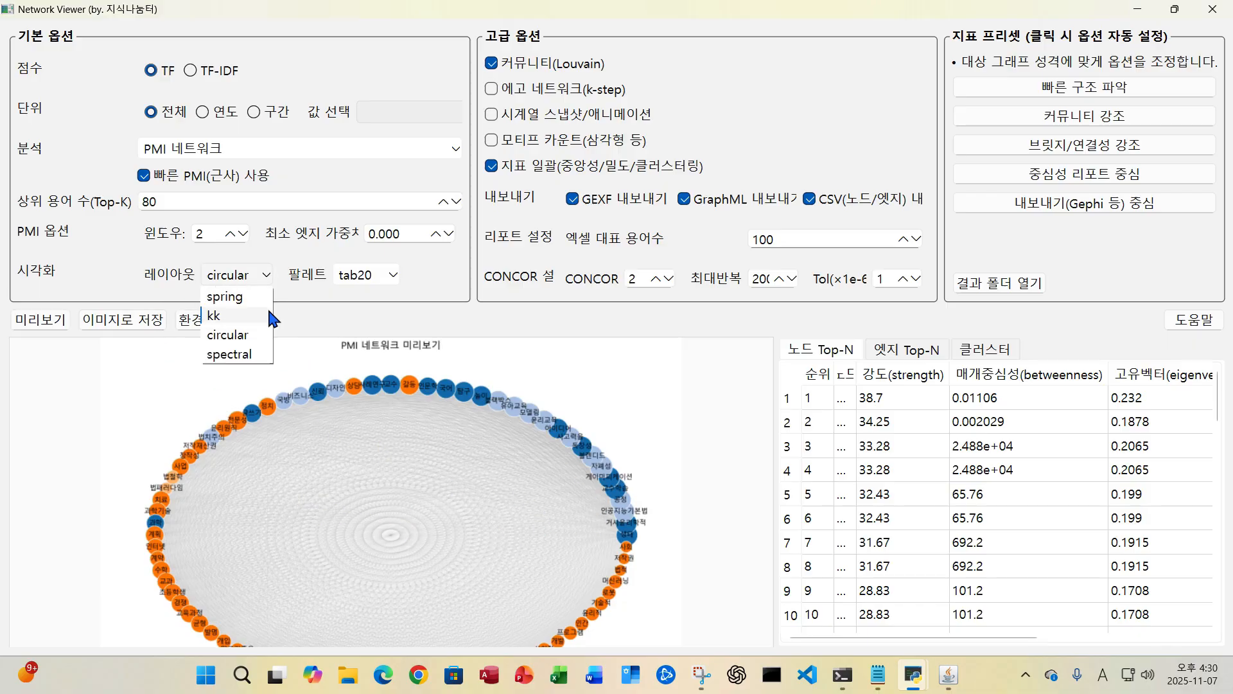
left_click(246, 354)
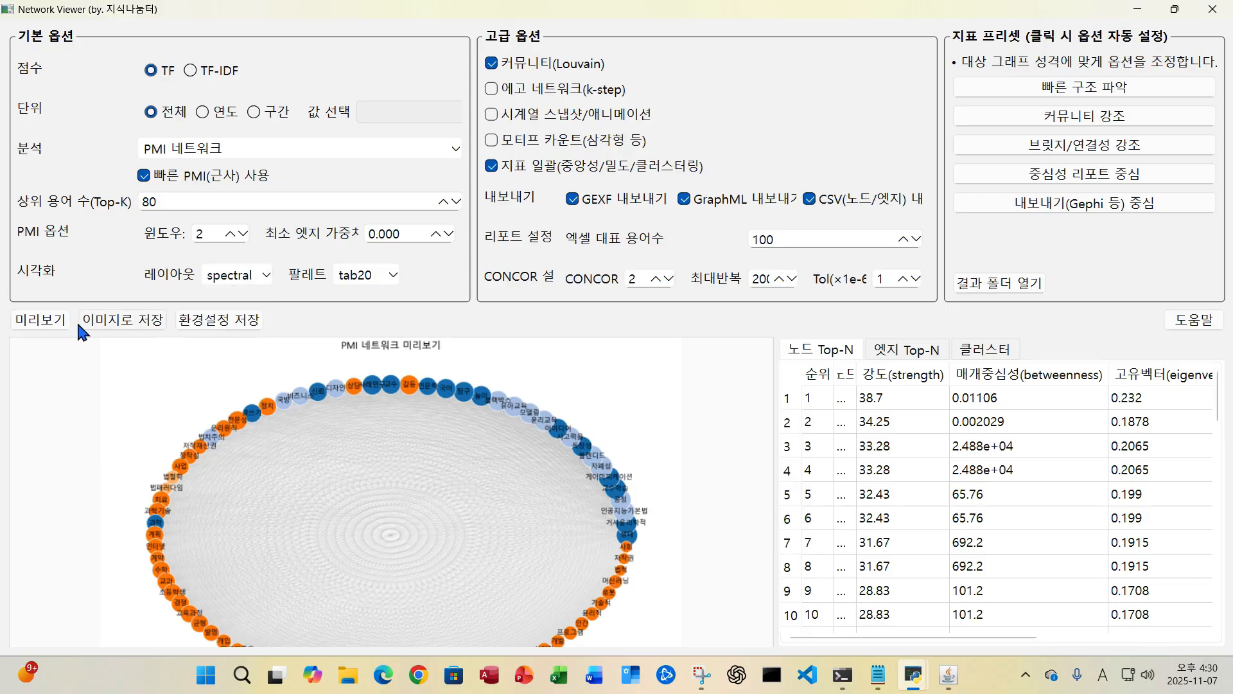
left_click(57, 323)
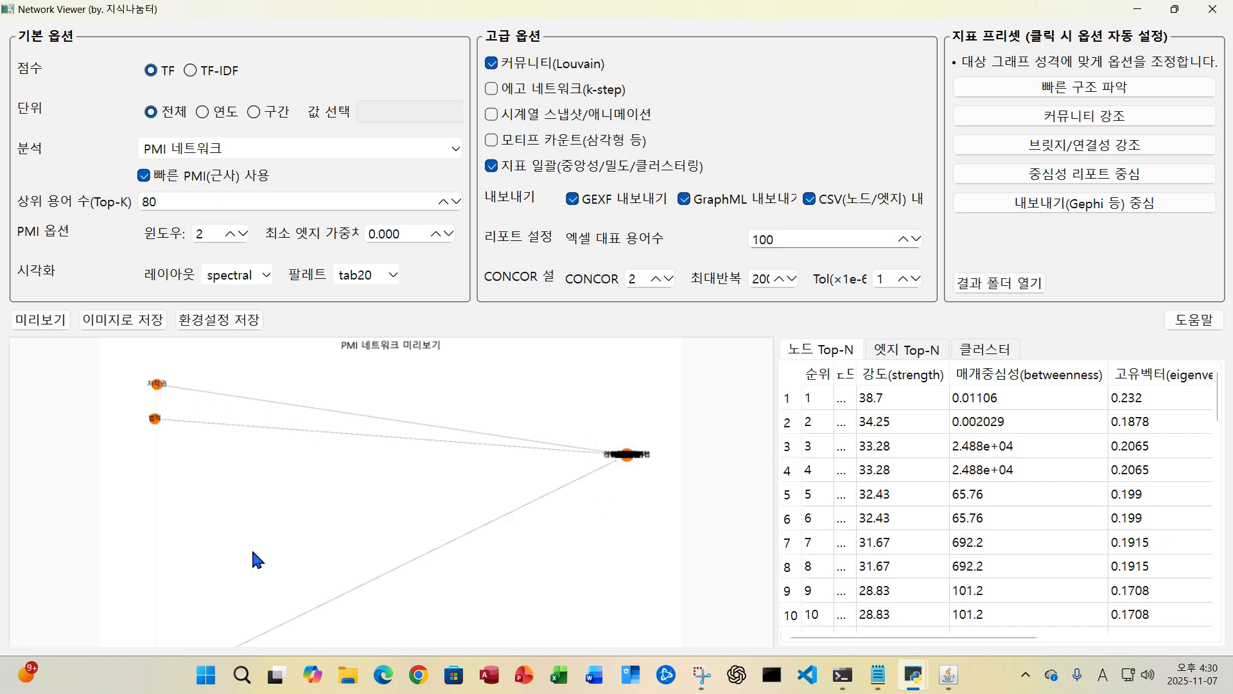
left_click(267, 276)
left_click(234, 297)
left_click(55, 320)
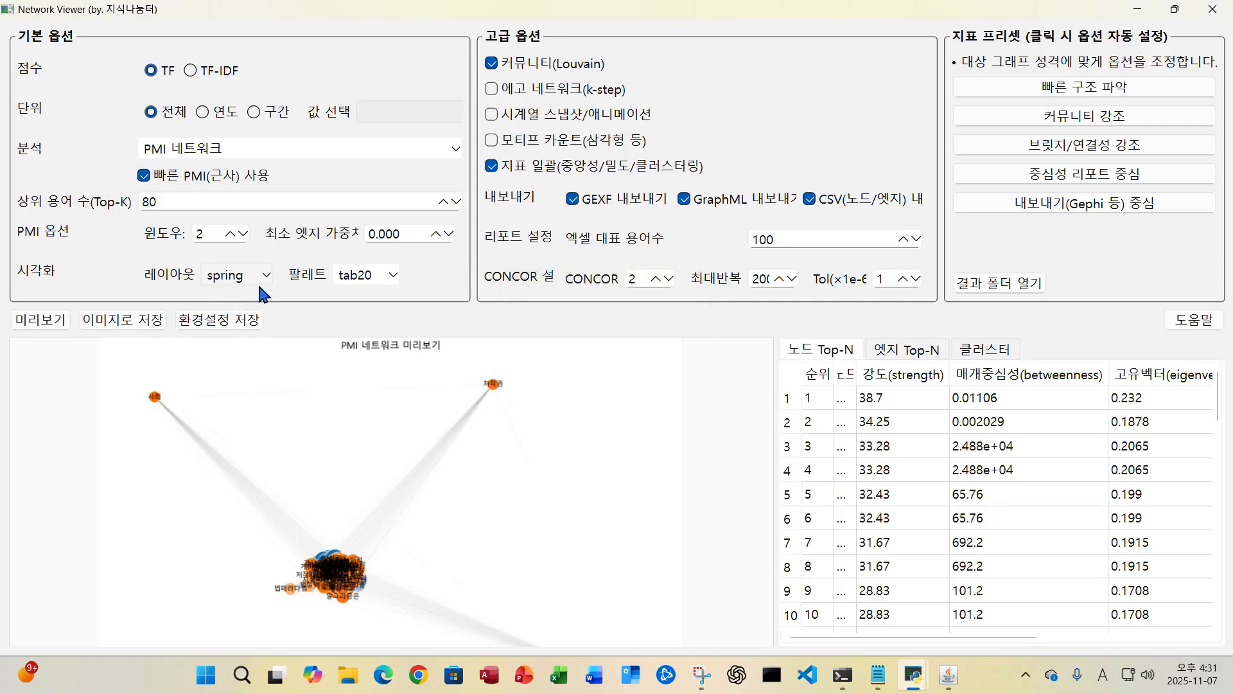
Change the network palette to Set3 and regenerate the PMI network preview.
left_click(380, 278)
left_click(366, 327)
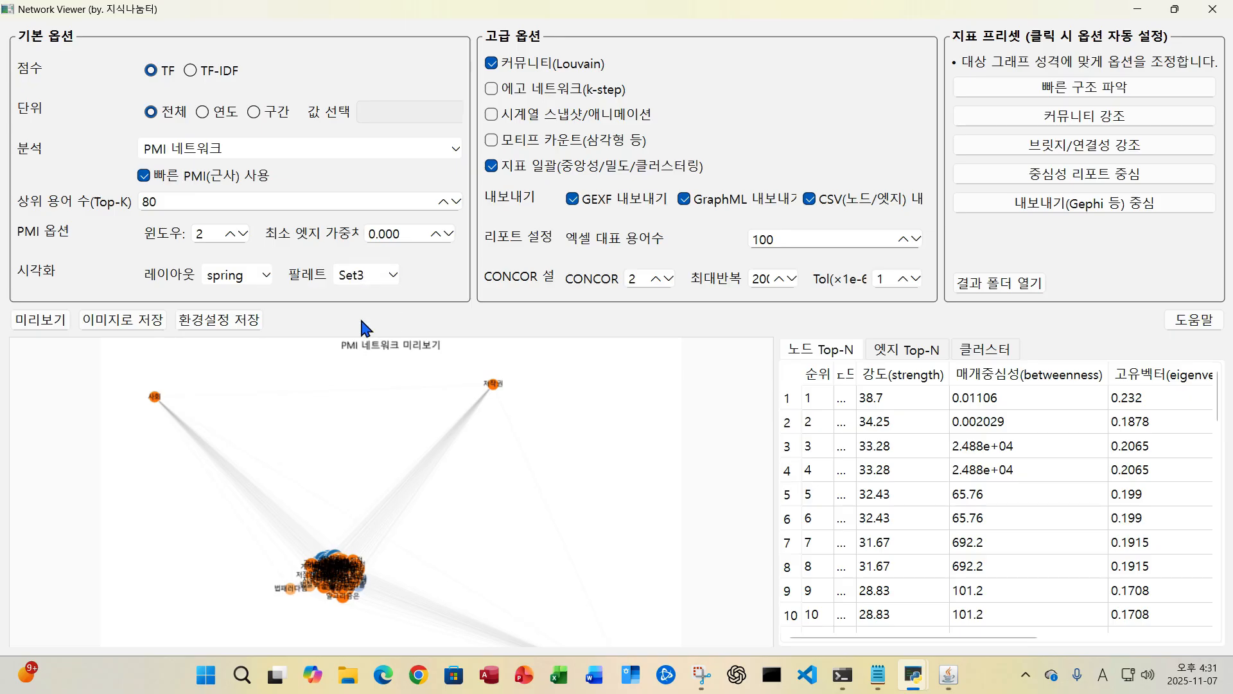
left_click(44, 326)
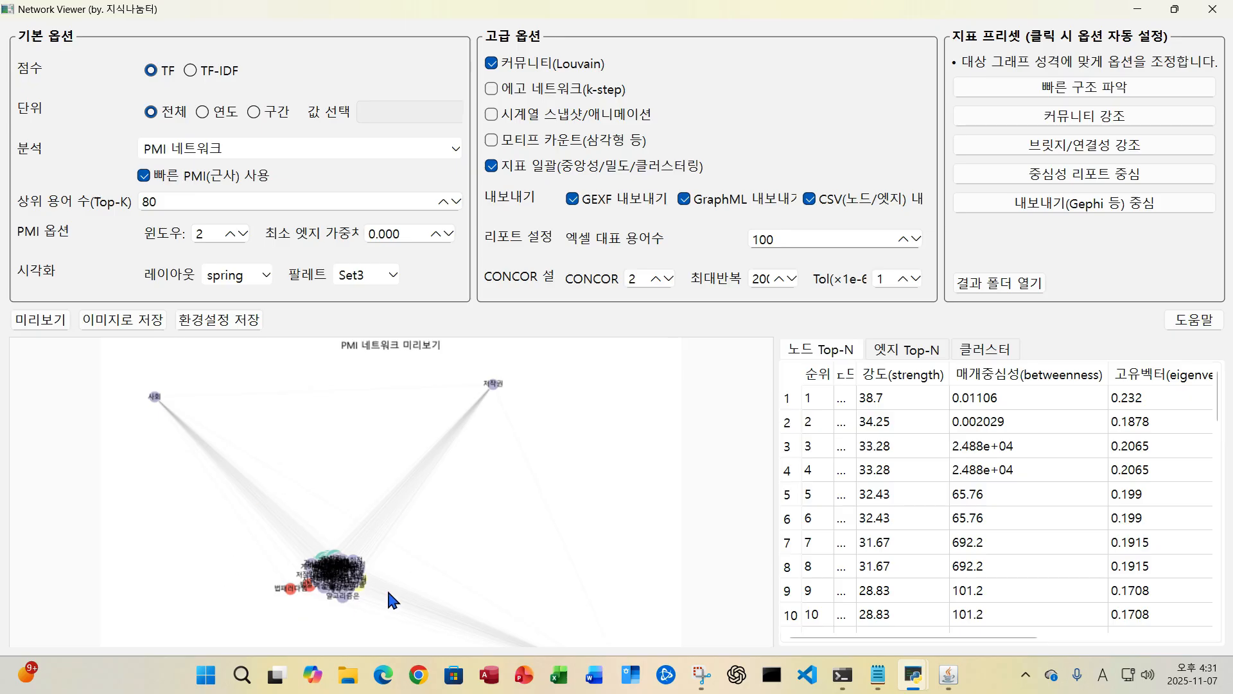
Preview the PMI network with the Top-K term count set to 20 and then to 40.
double_click(188, 201)
type("20")
left_click(58, 320)
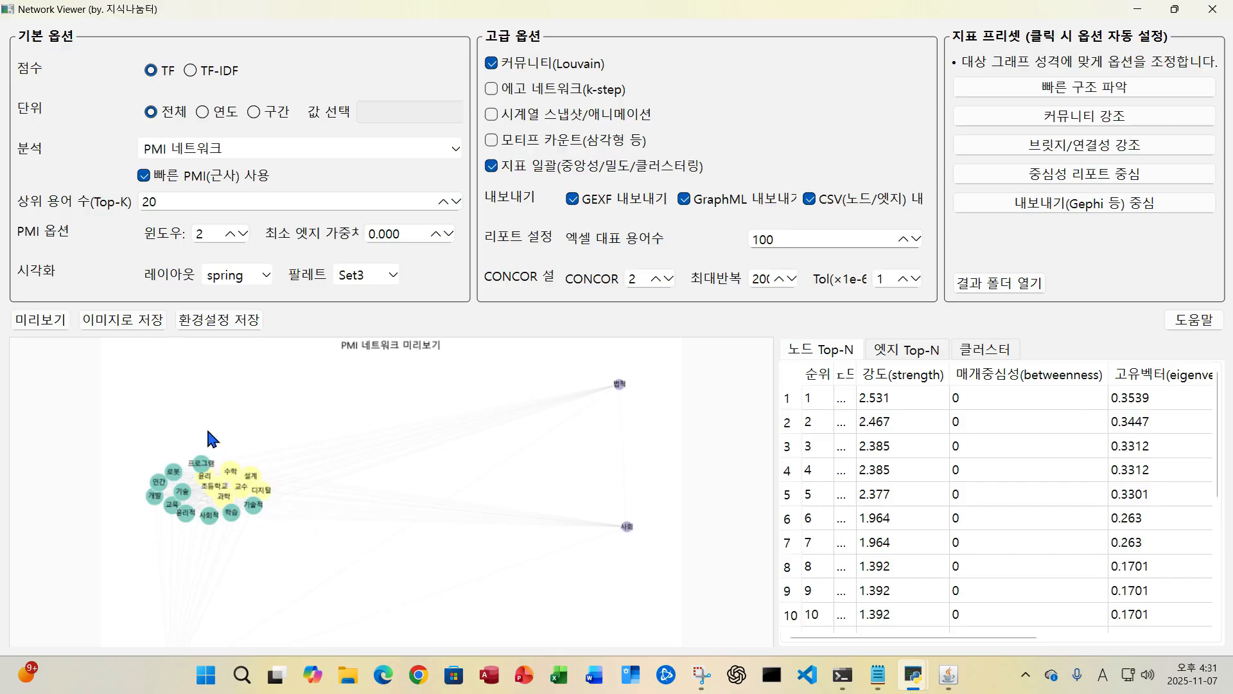
double_click(192, 203)
type("40")
left_click(39, 321)
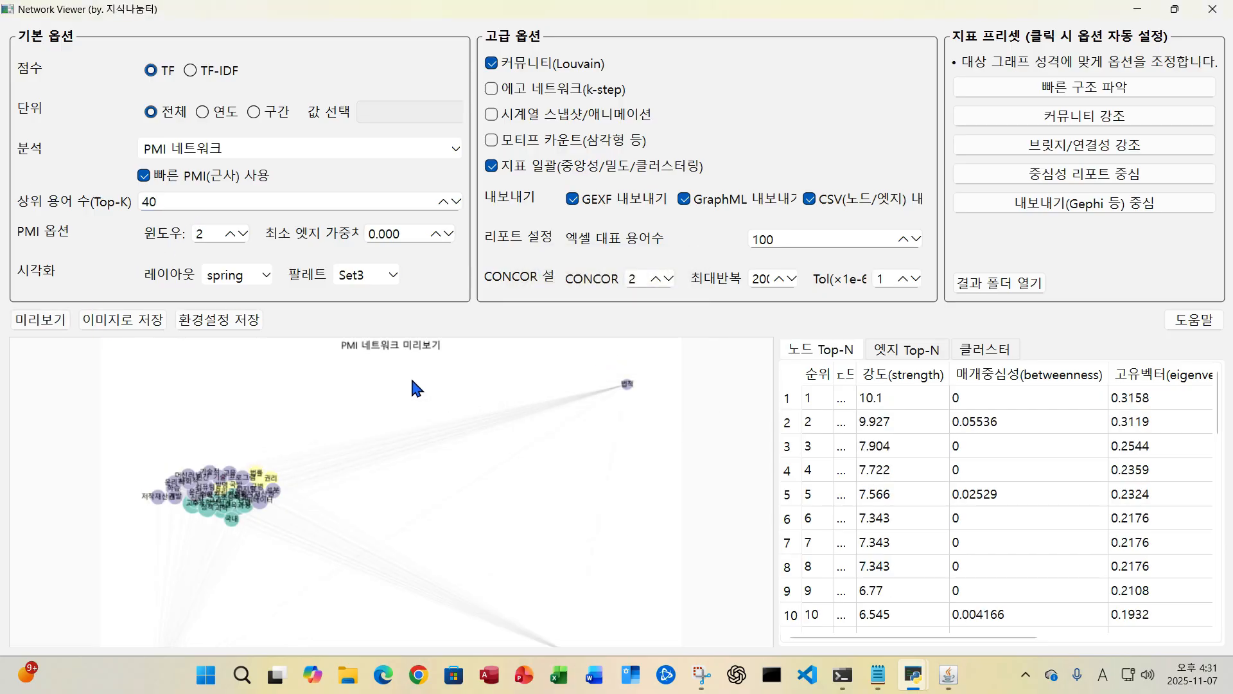
Set the Top-K term count to 50 and regenerate the PMI network preview.
left_click(165, 201)
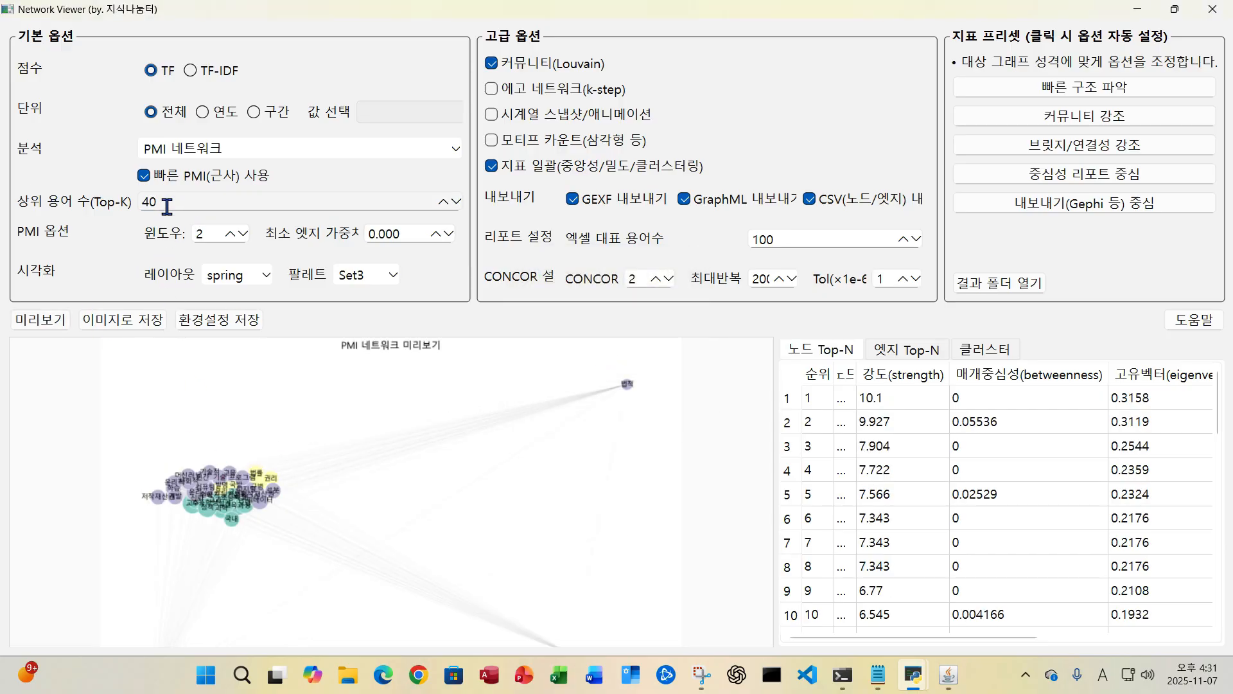
double_click(153, 202)
type("5")
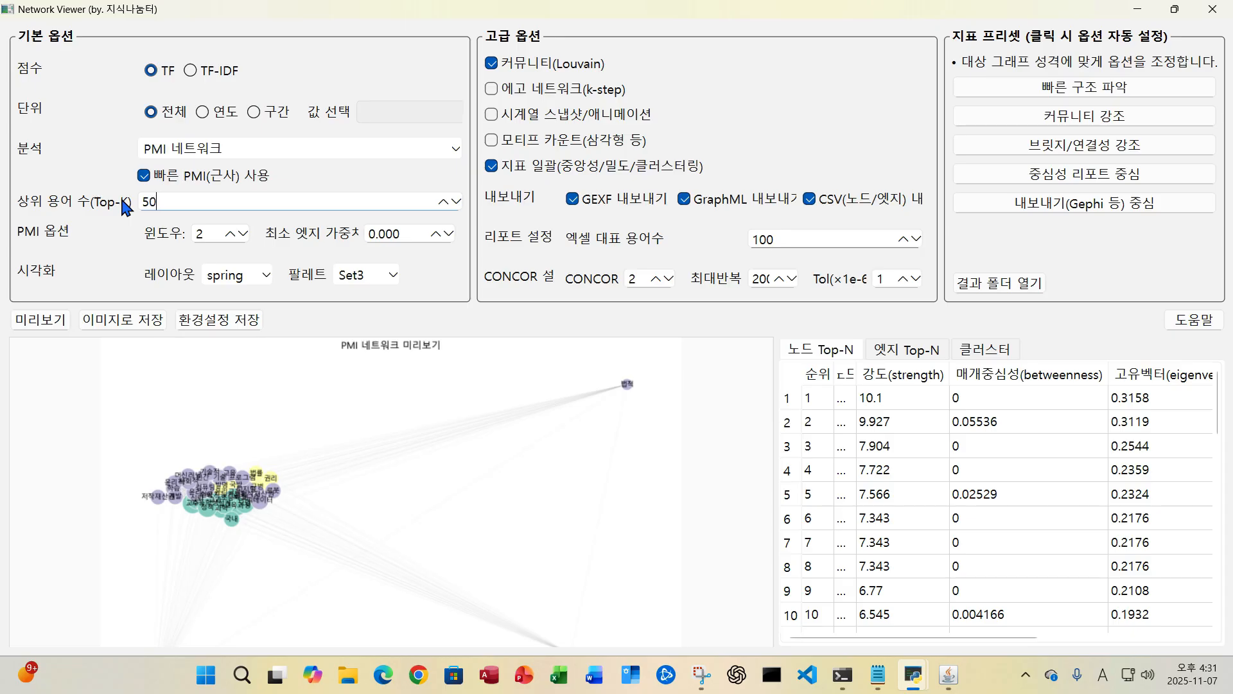
left_click(39, 320)
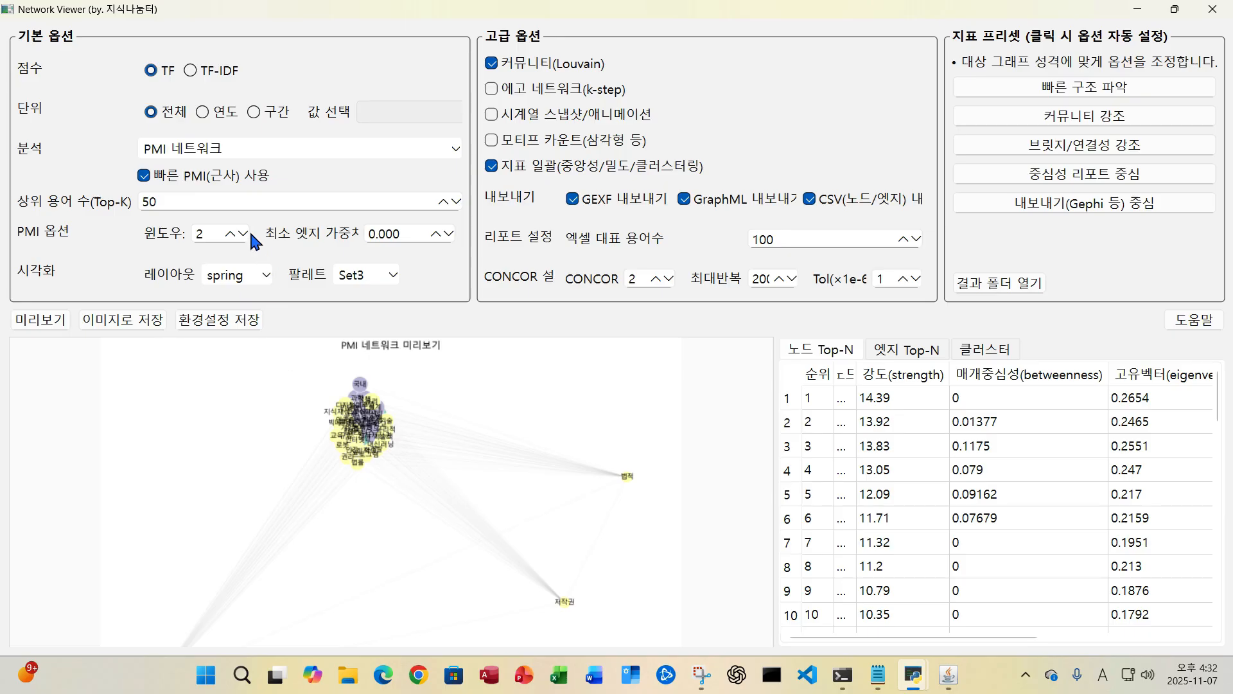
Switch the analysis type to CONCOR (정식) and generate its network preview.
left_click(220, 152)
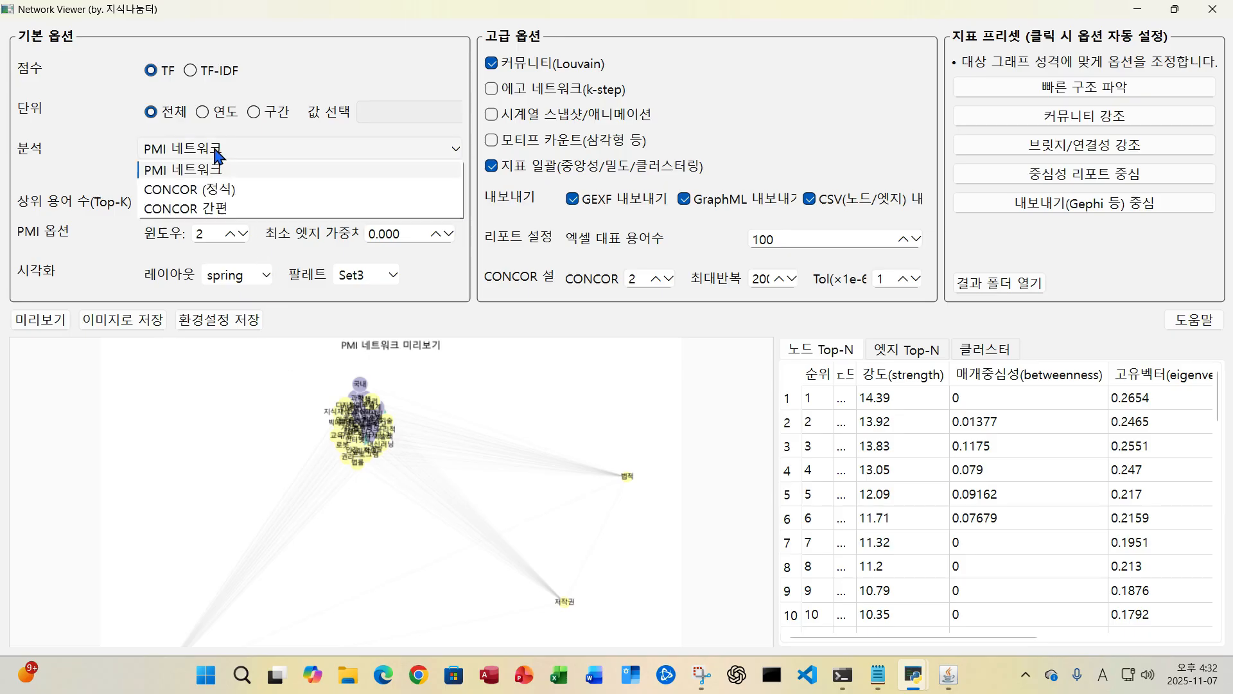
left_click(224, 192)
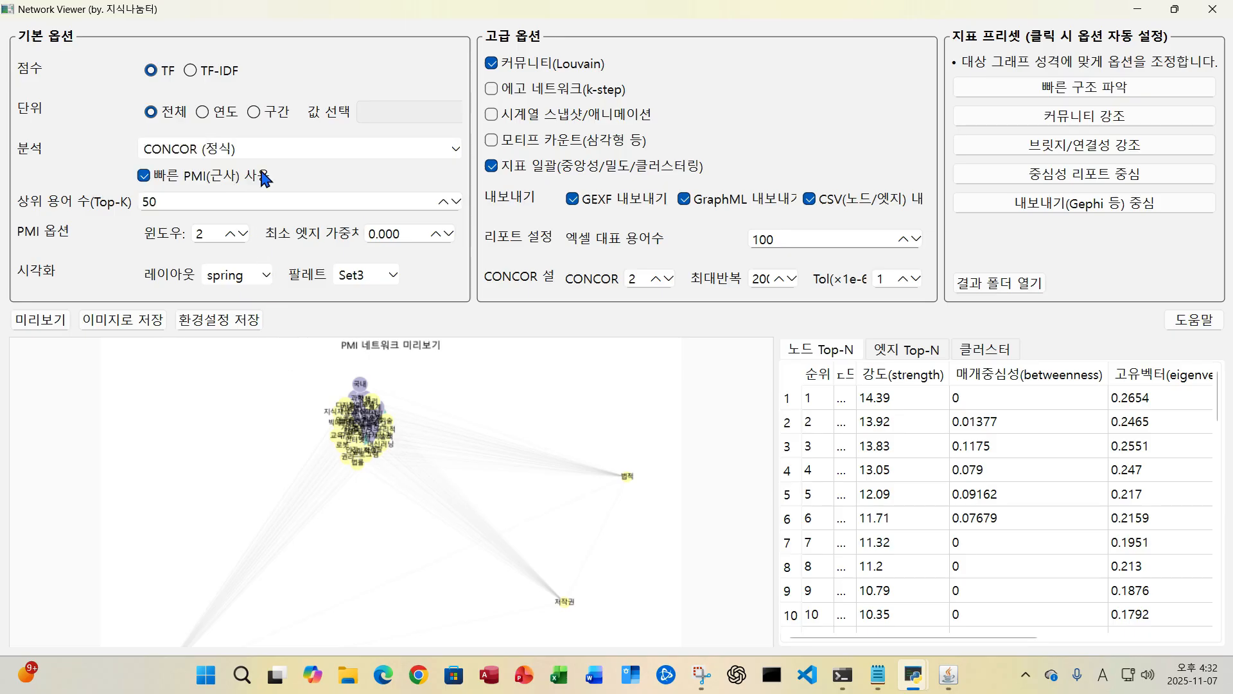
left_click(37, 324)
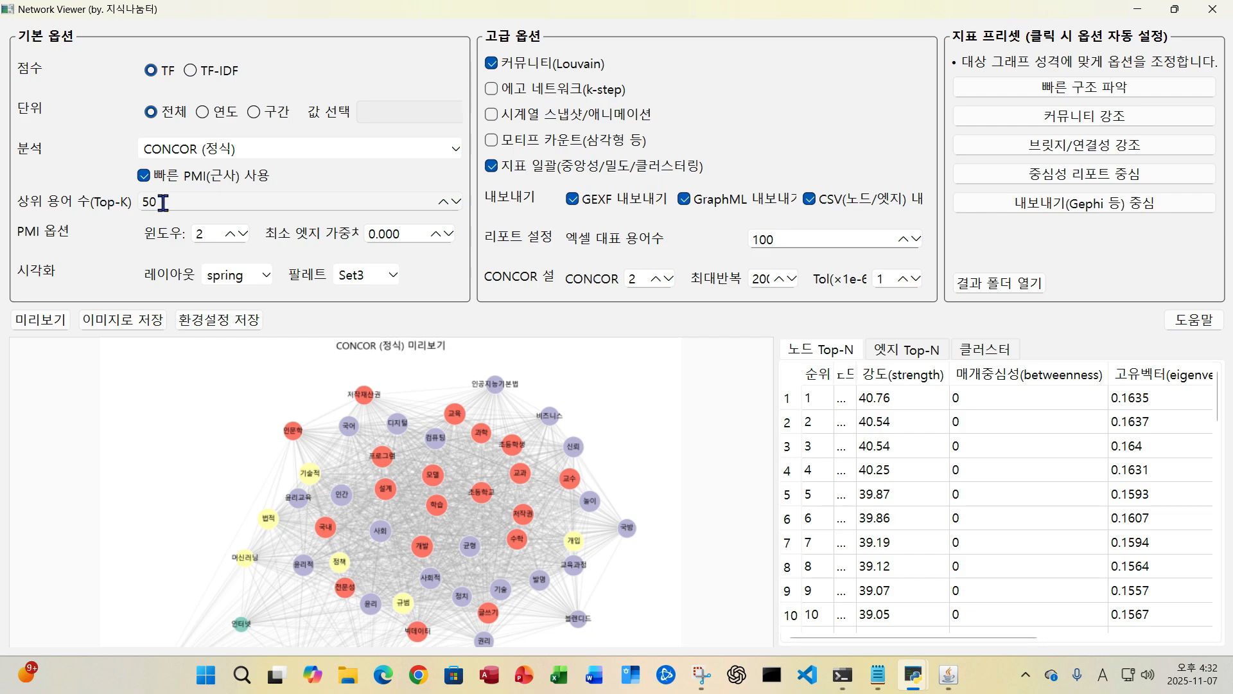
Preview the CONCOR network with the Top-K term count set to 80 and with it set to 20.
left_click_drag(151, 201, 50, 193)
type("80")
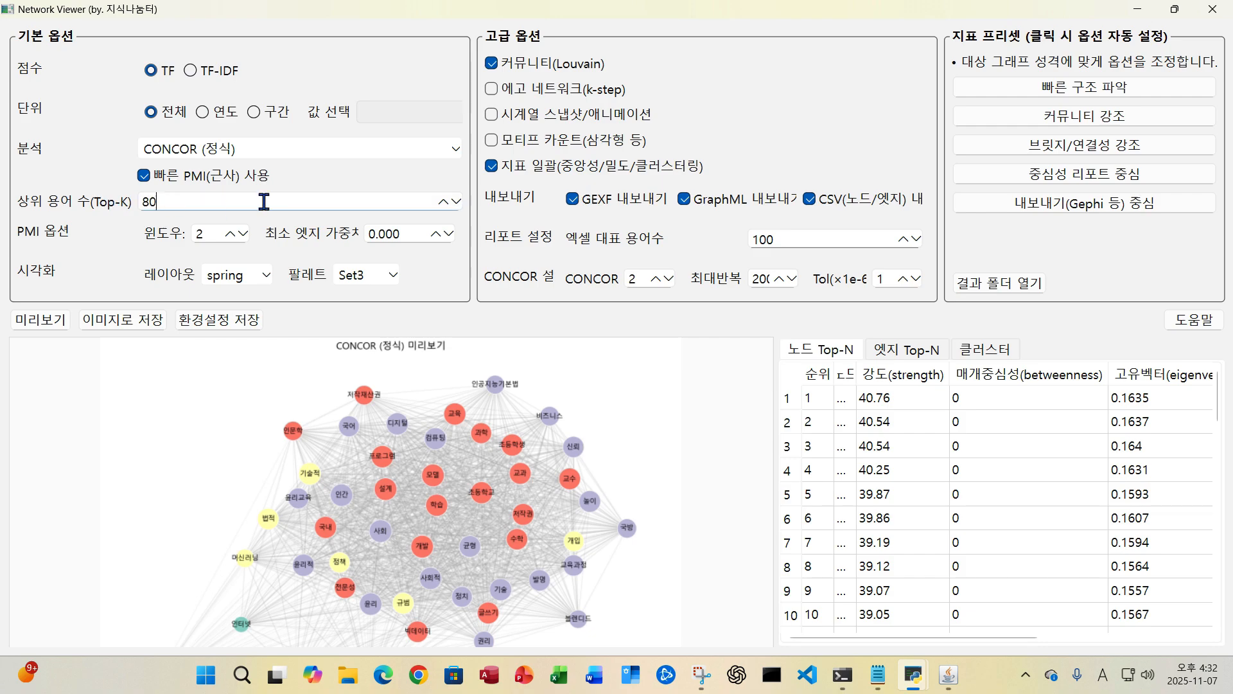
left_click(29, 325)
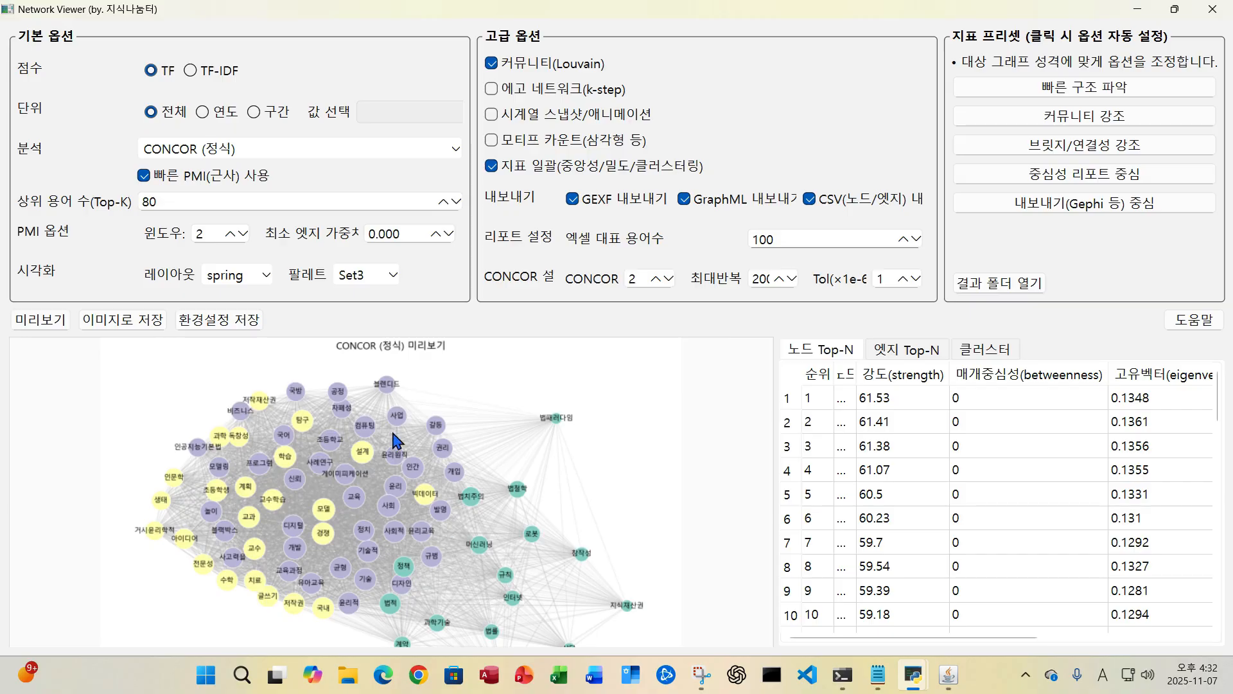
left_click_drag(166, 203, 108, 202)
type("2")
left_click(40, 322)
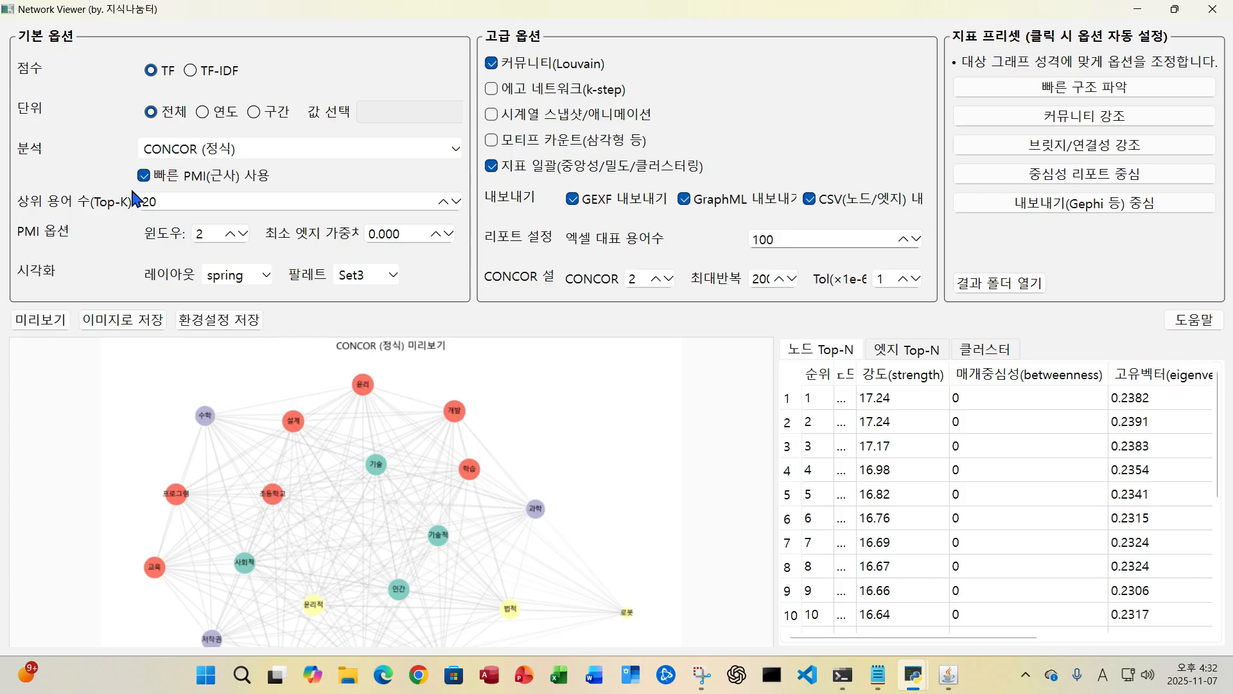
Set the Top-K term count to 80 and regenerate the CONCOR network preview.
left_click_drag(161, 192, 117, 197)
type("8")
left_click(44, 326)
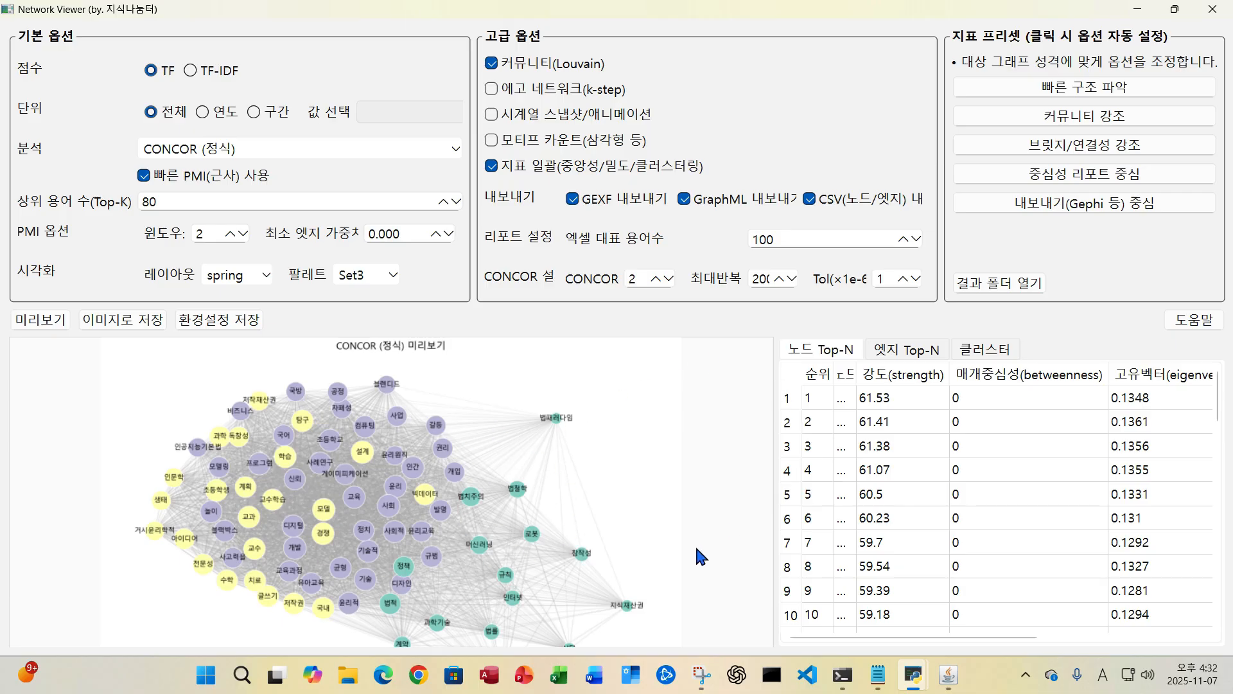
Save the network preview as the PNG image concor_full_tf_global_all in the snapshots folder, replacing the existing file.
left_click(113, 326)
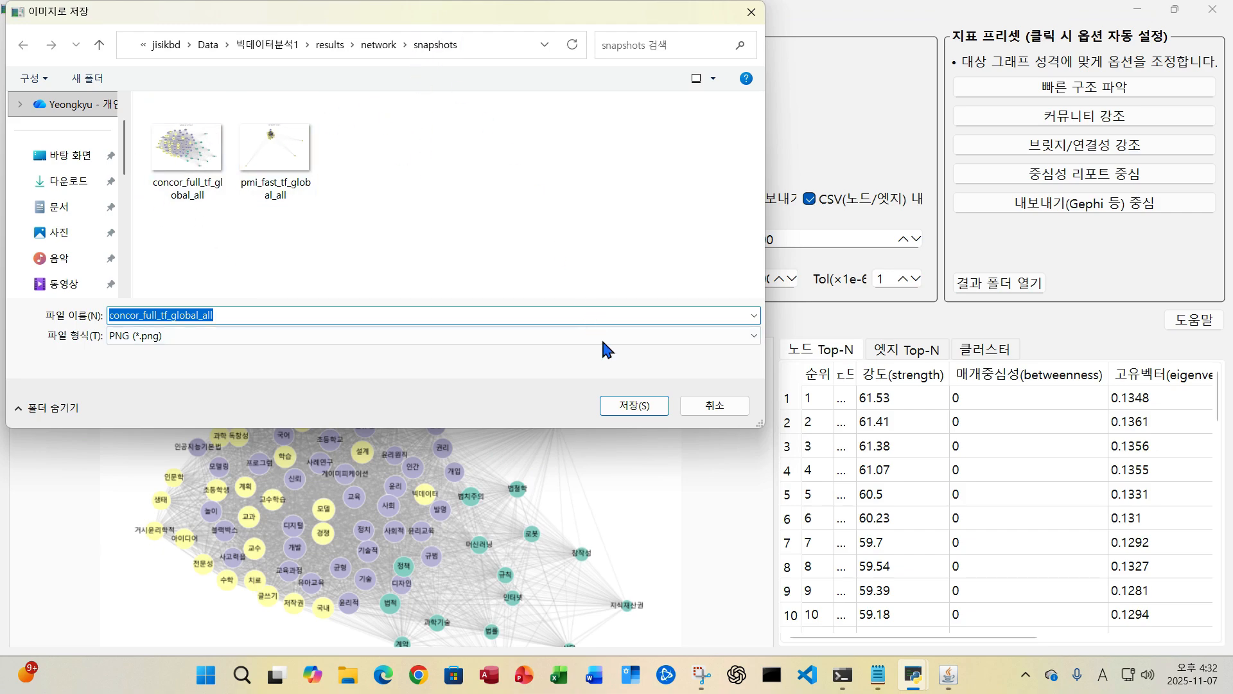
left_click(634, 406)
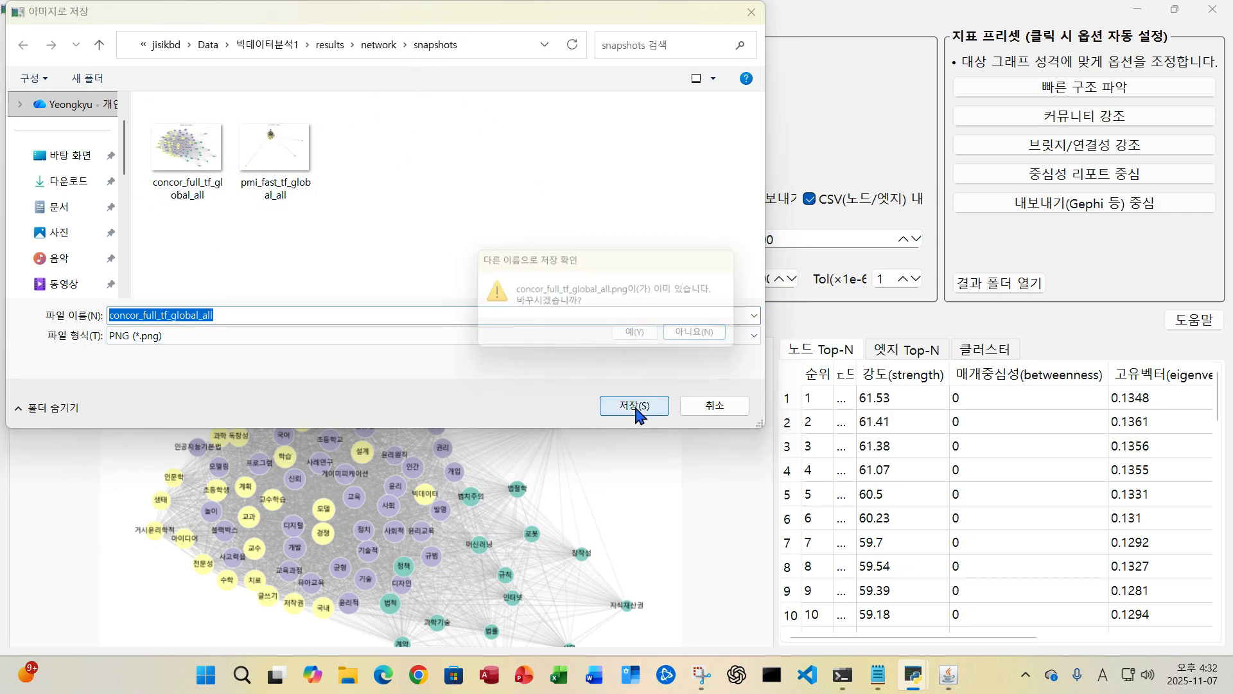
left_click(636, 341)
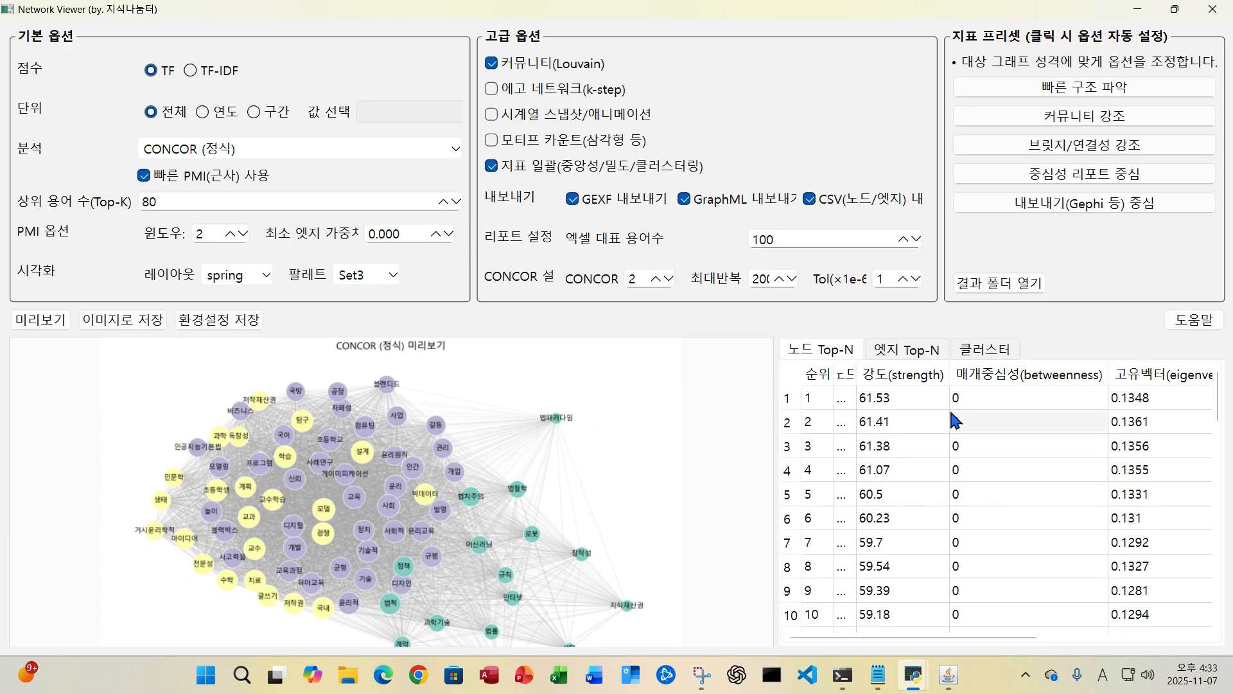
Review the edge Top-N, cluster and node Top-N result tables of the CONCOR network.
left_click(847, 393)
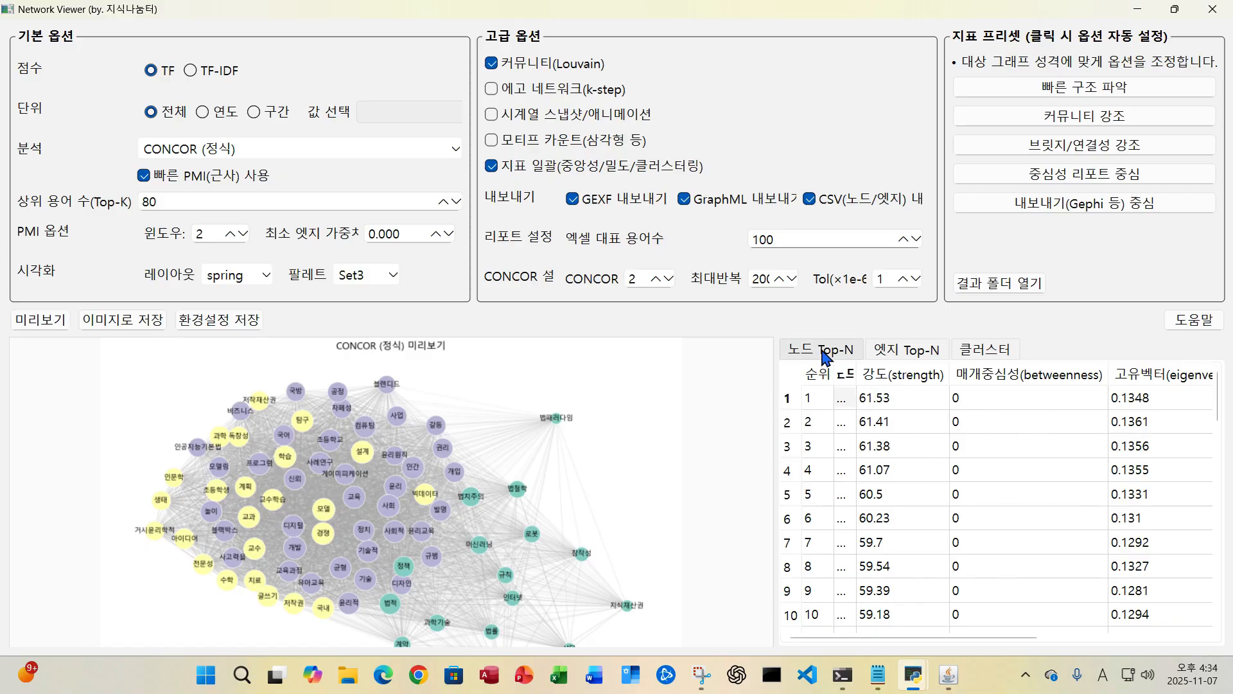
left_click(900, 357)
left_click(997, 353)
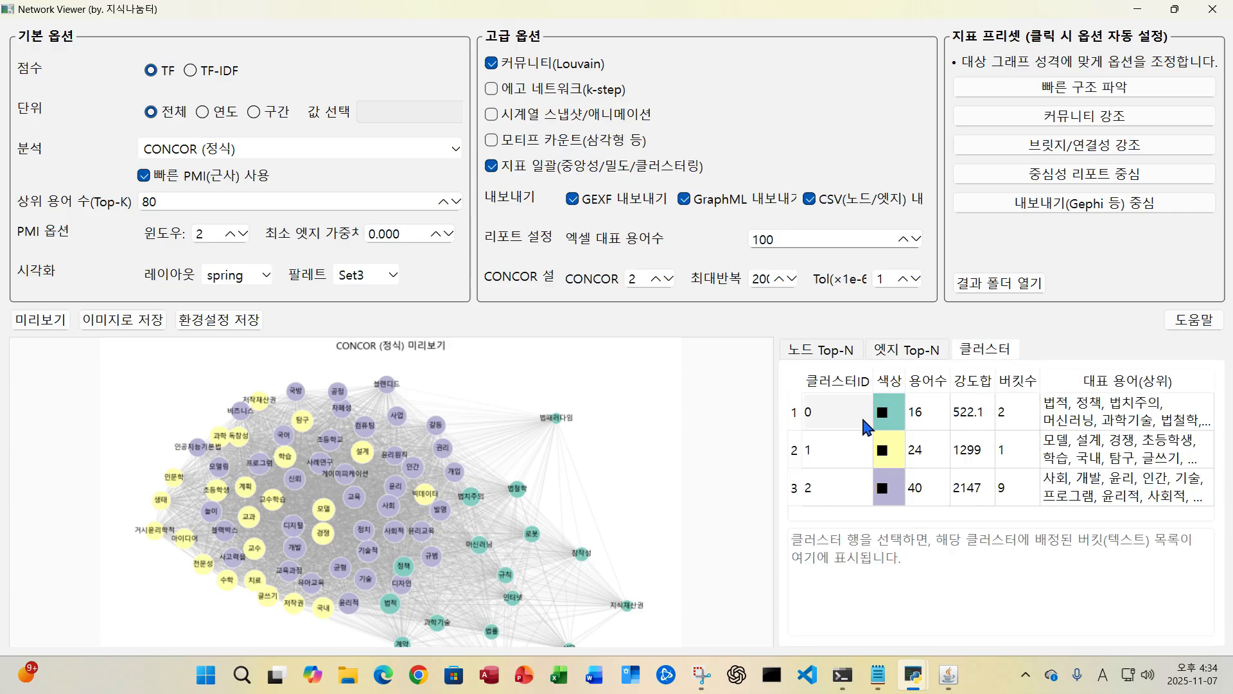
left_click(899, 421)
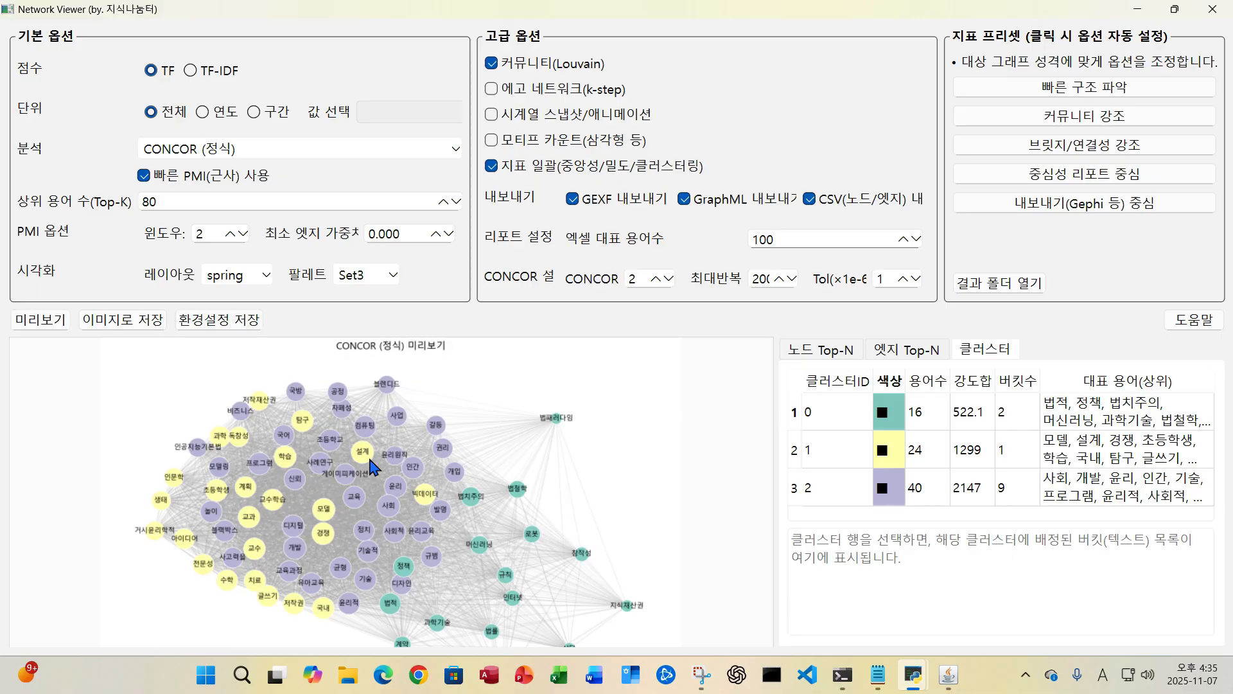
left_click(906, 349)
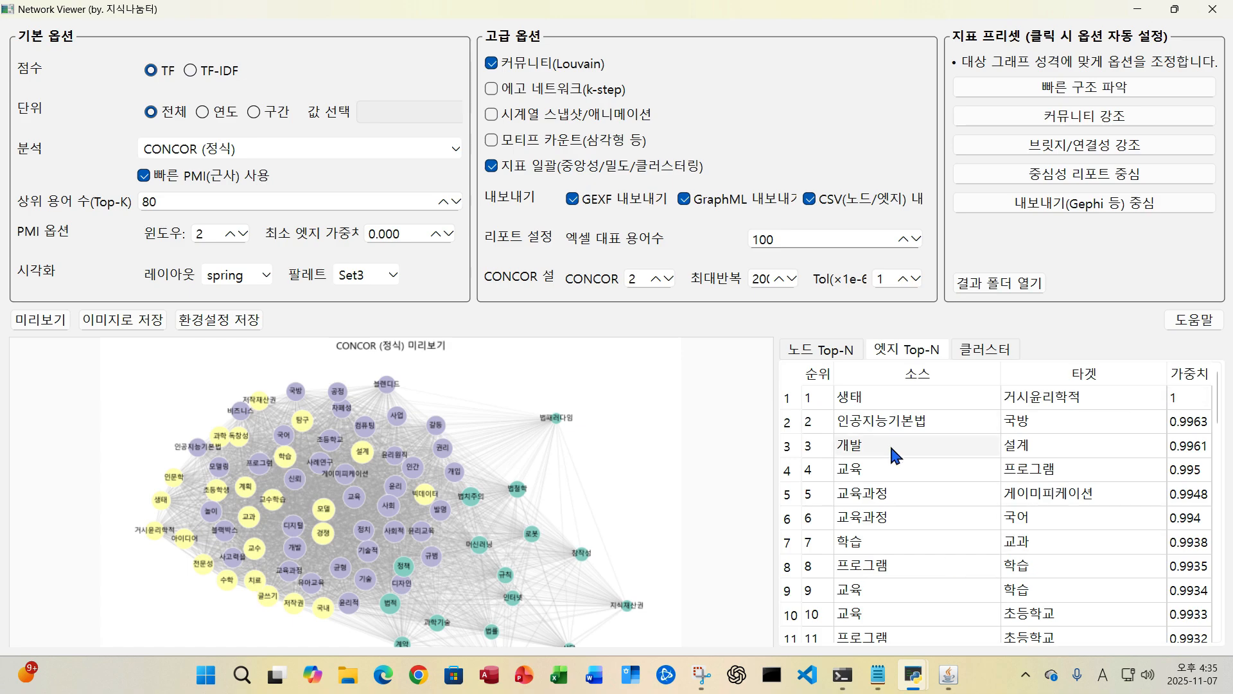
left_click(832, 353)
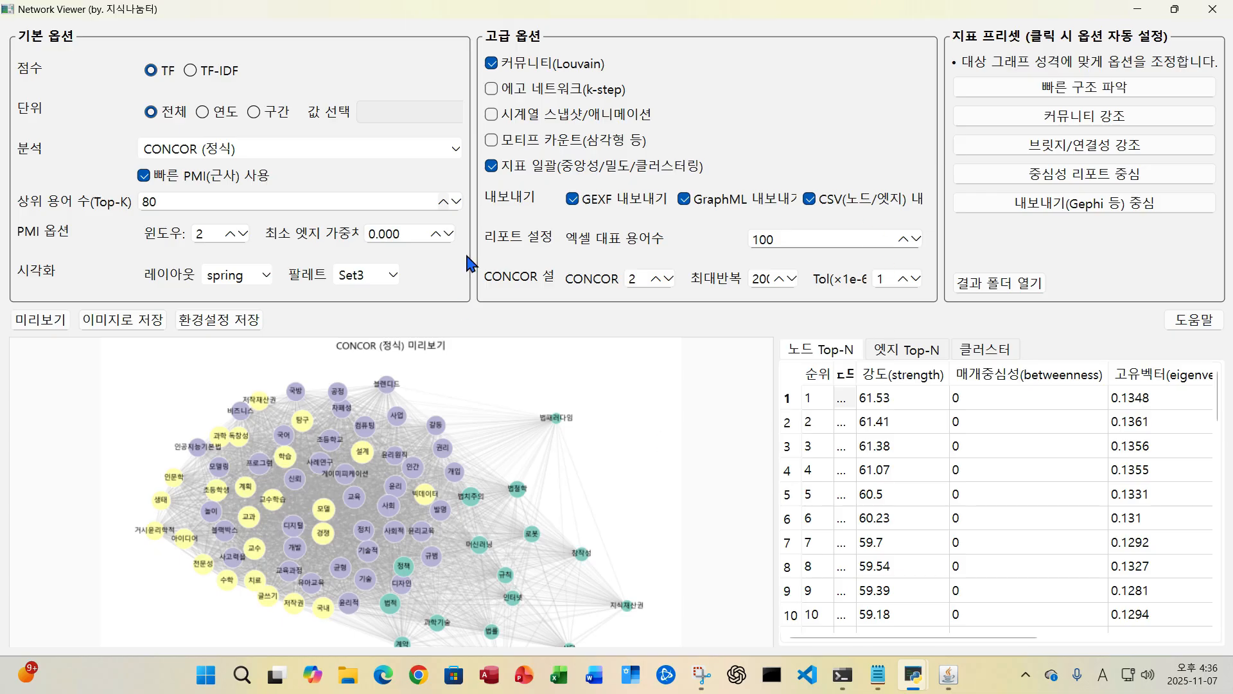
Open the results folder and, from its reports subfolder, open the concor_full_tf_global_all_report workbook in Excel.
left_click(998, 287)
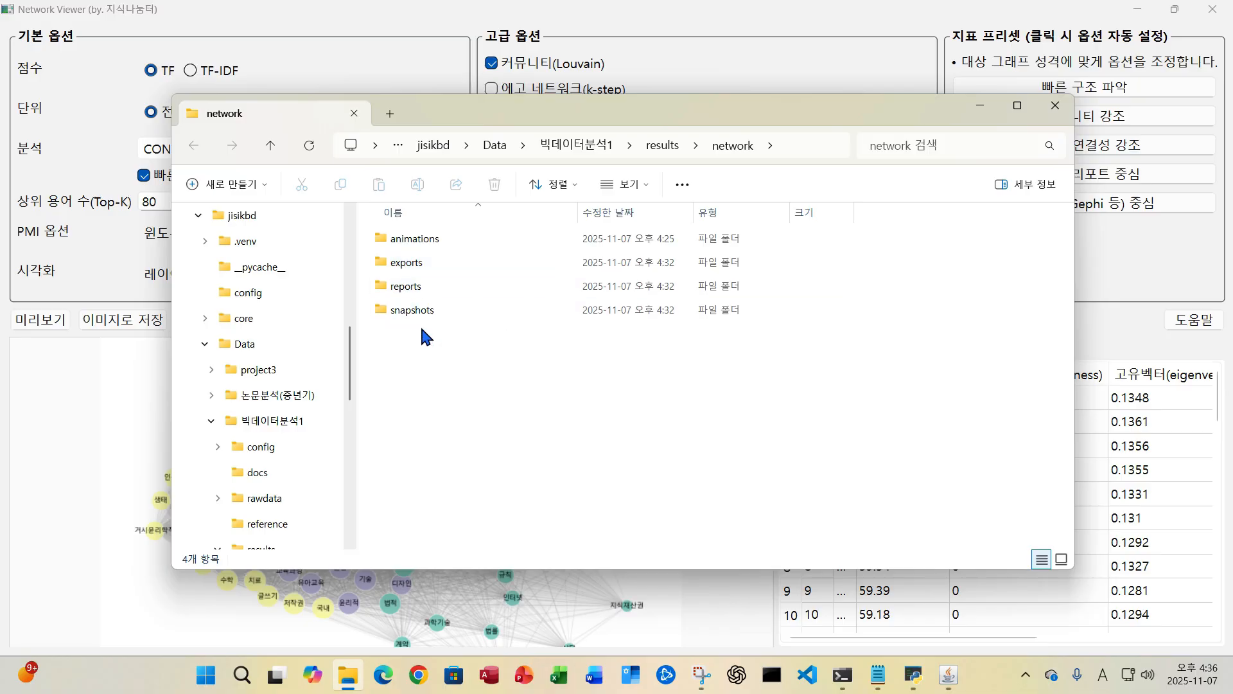
left_click(414, 289)
double_click(415, 290)
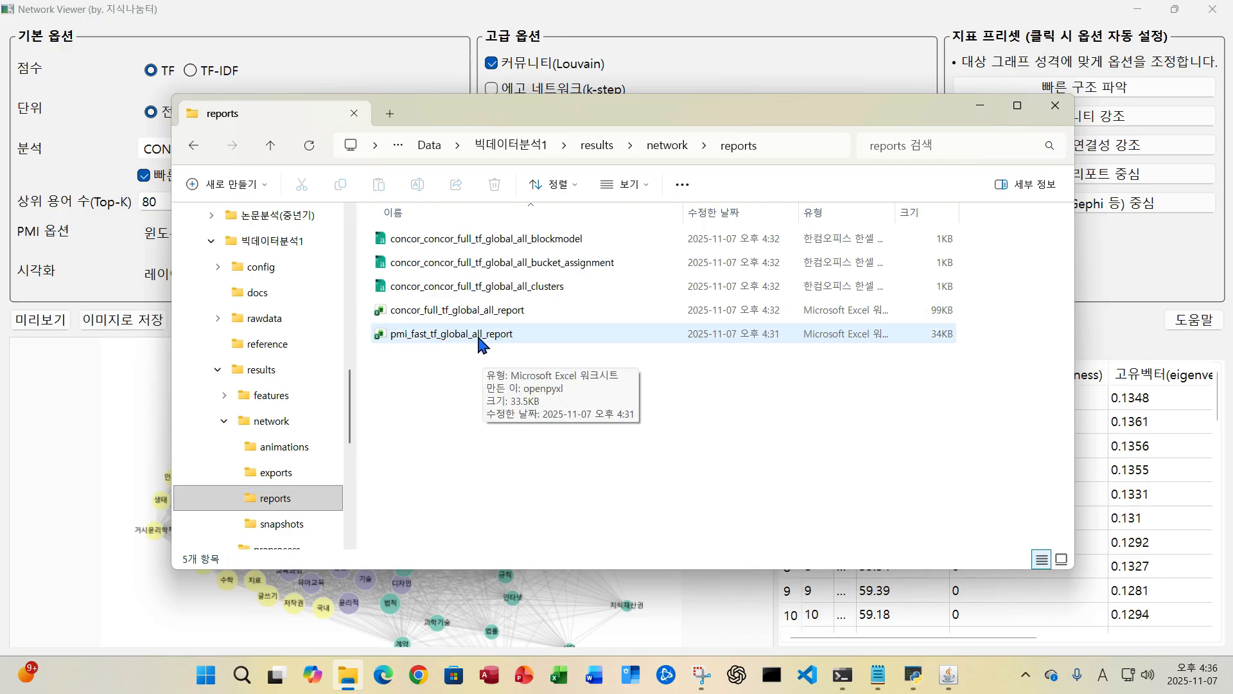
double_click(429, 311)
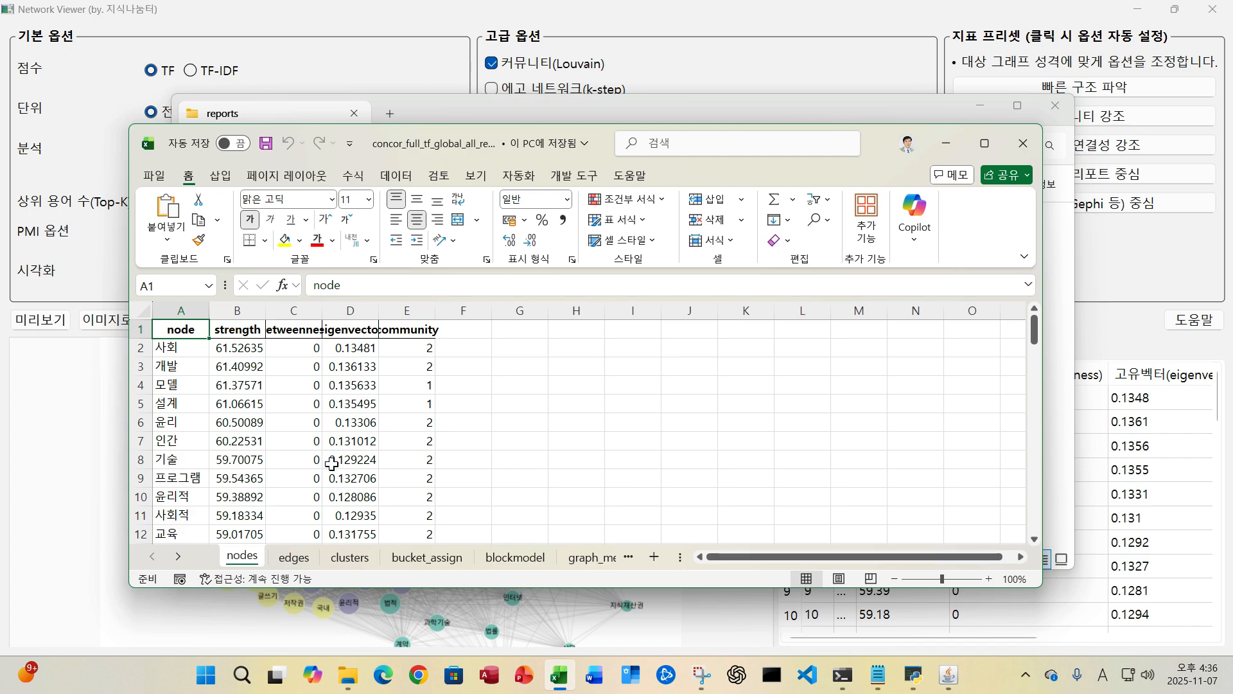
Skim the edges, clusters, bucket_assign and blockmodel sheets of the CONCOR report.
left_click(294, 557)
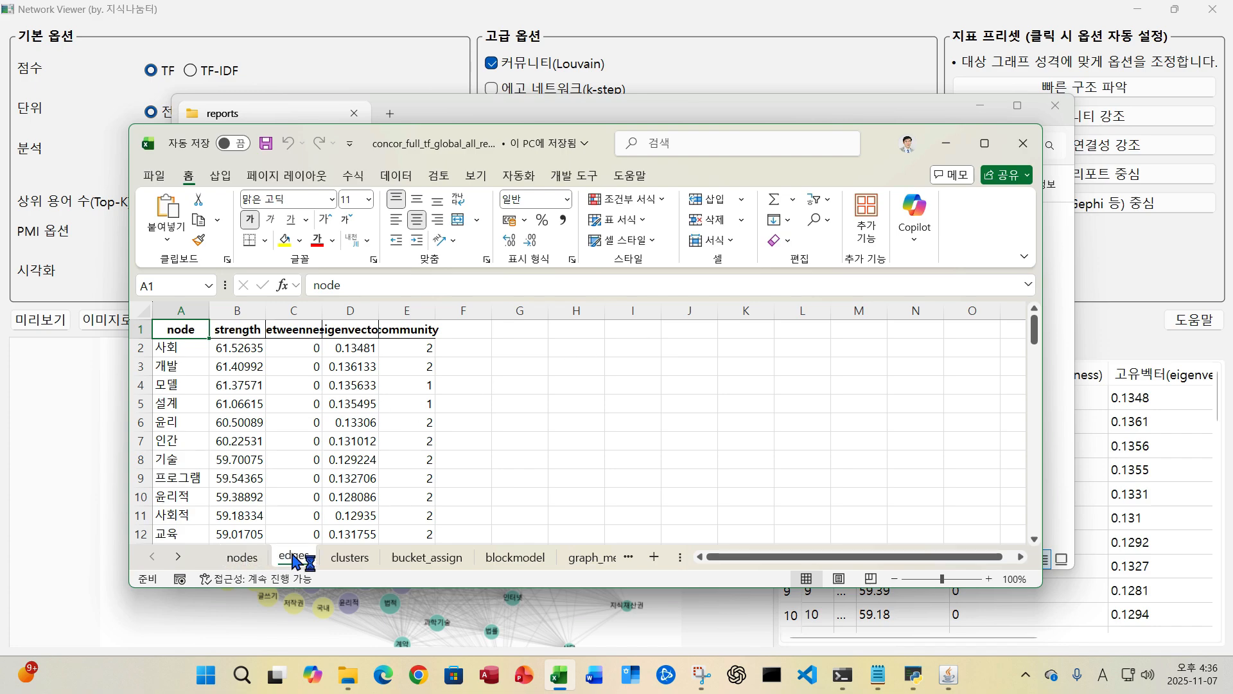
left_click(350, 556)
left_click(427, 556)
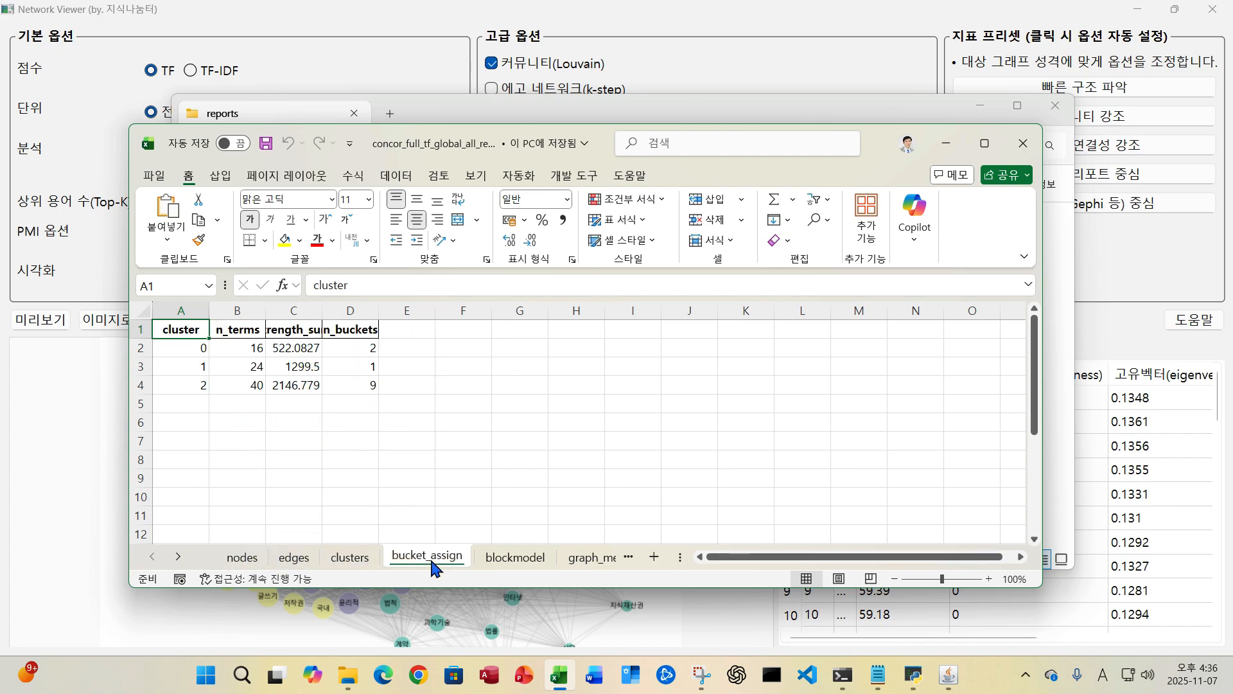
left_click(528, 560)
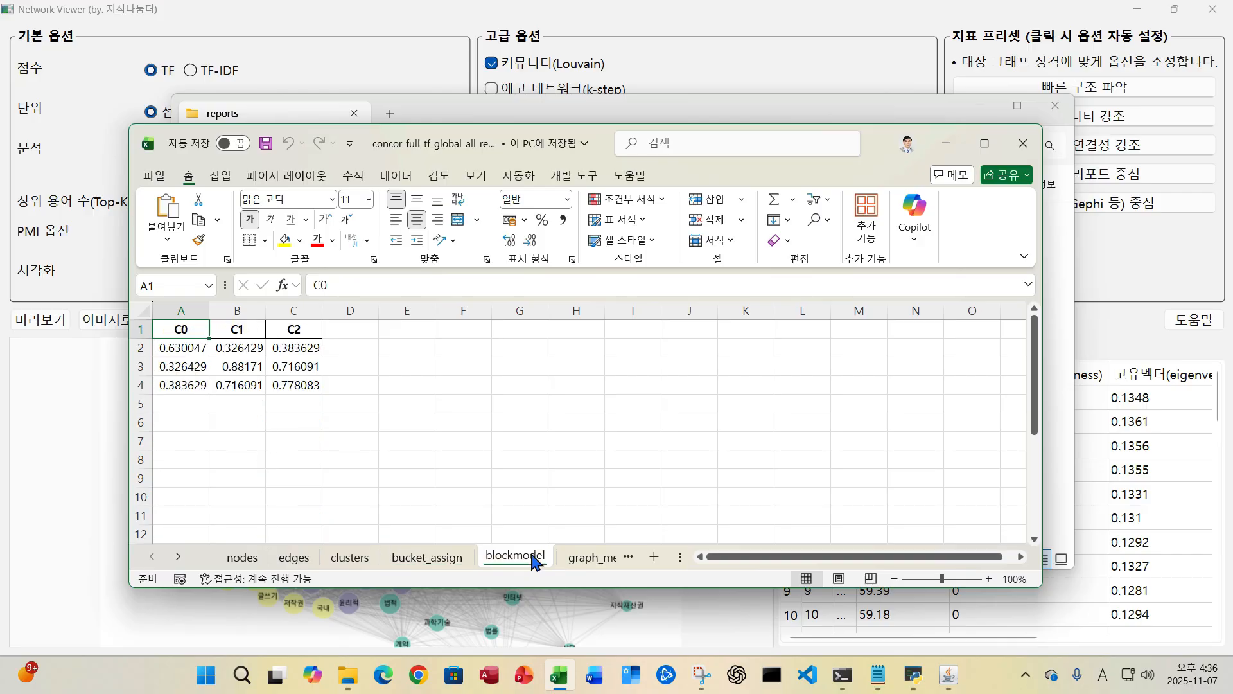
Return to the nodes sheet and read through the strength, centrality and community columns for all terms.
left_click(297, 558)
left_click(244, 558)
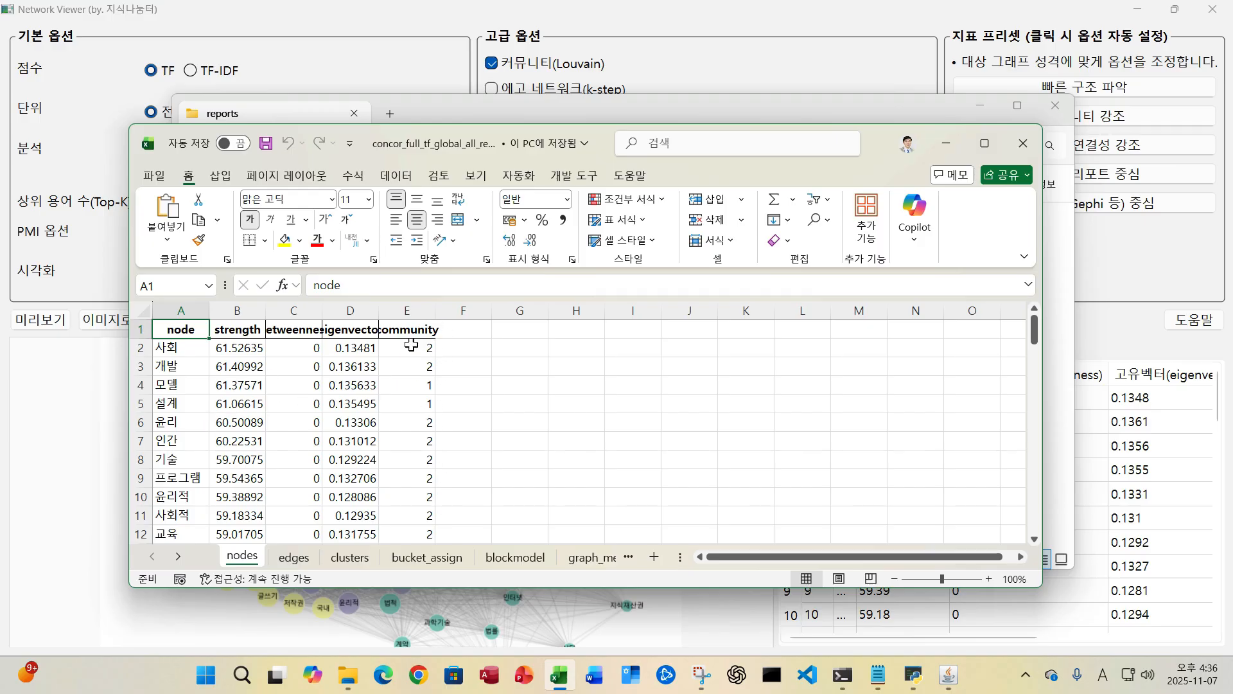
scroll(416, 472, "down", 11)
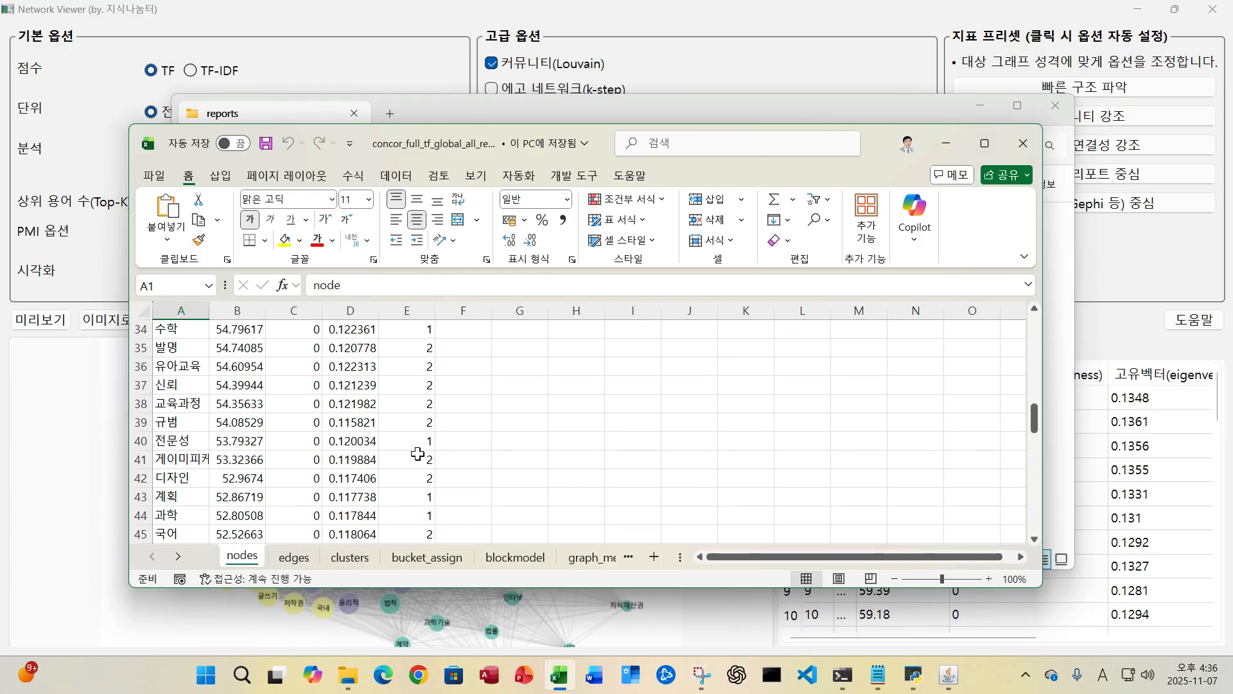
scroll(417, 470, "down", 12)
scroll(418, 456, "up", 13)
scroll(417, 455, "up", 10)
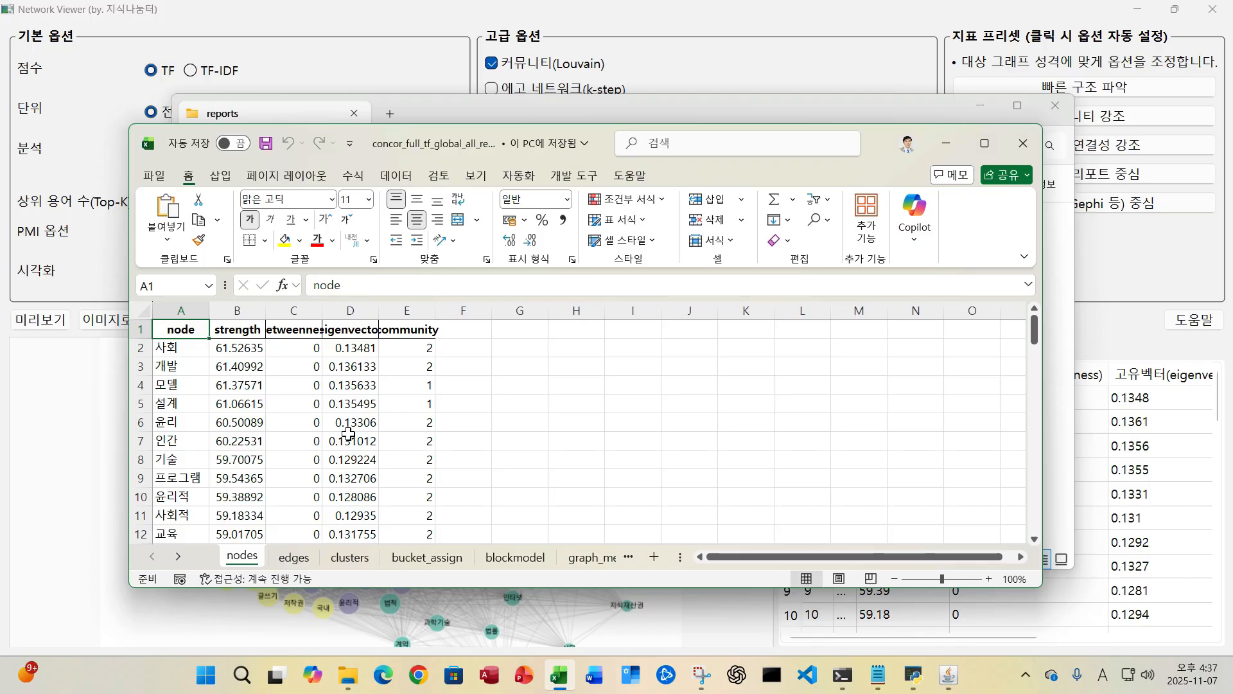
Examine the edges, clusters, bucket_assign, blockmodel and graph_measures sheets one after another.
left_click(300, 561)
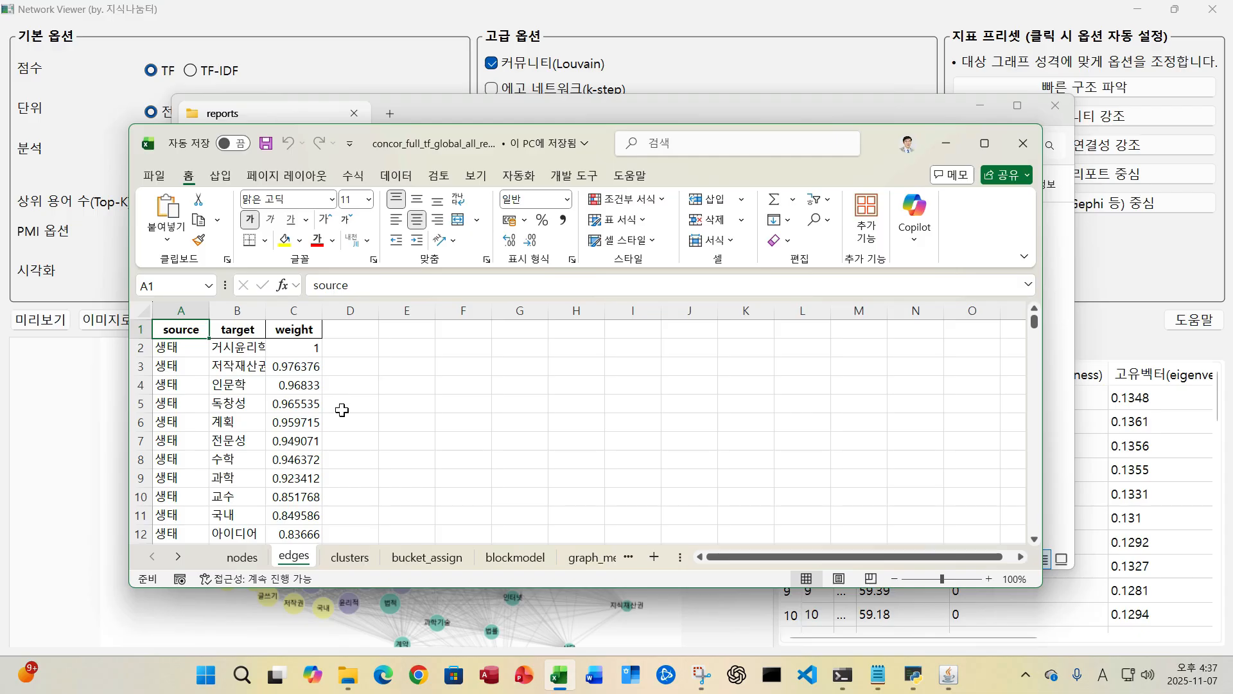
left_click(352, 557)
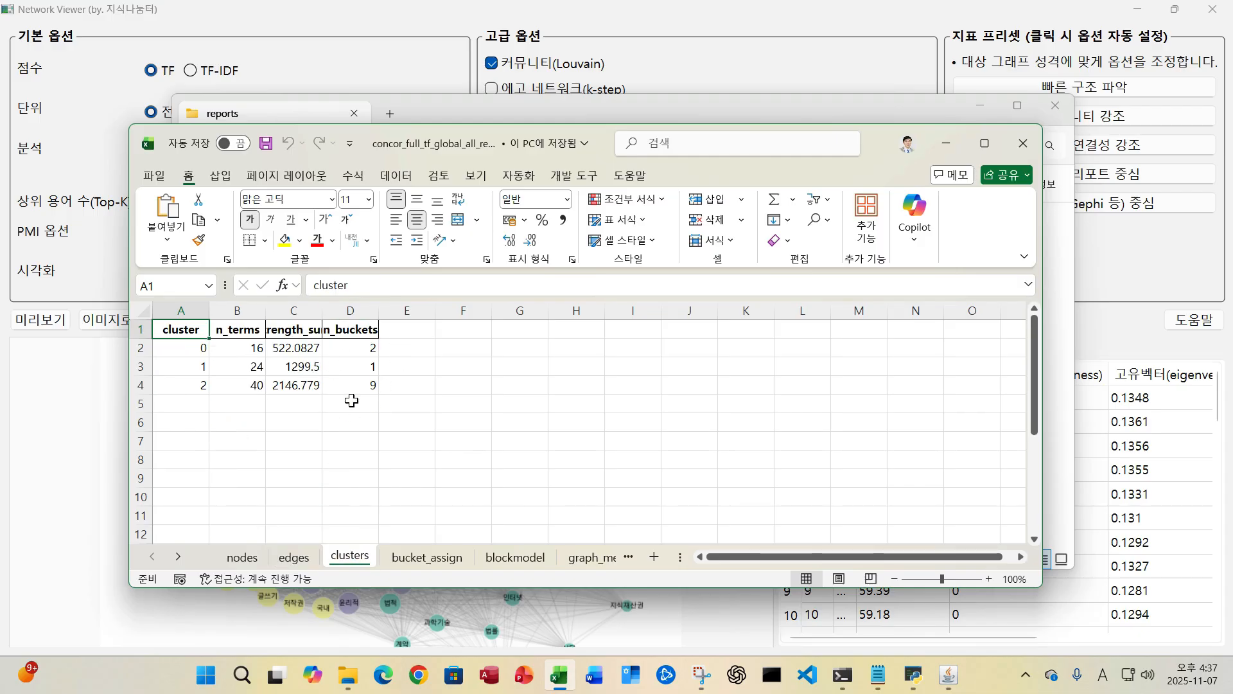
left_click(450, 557)
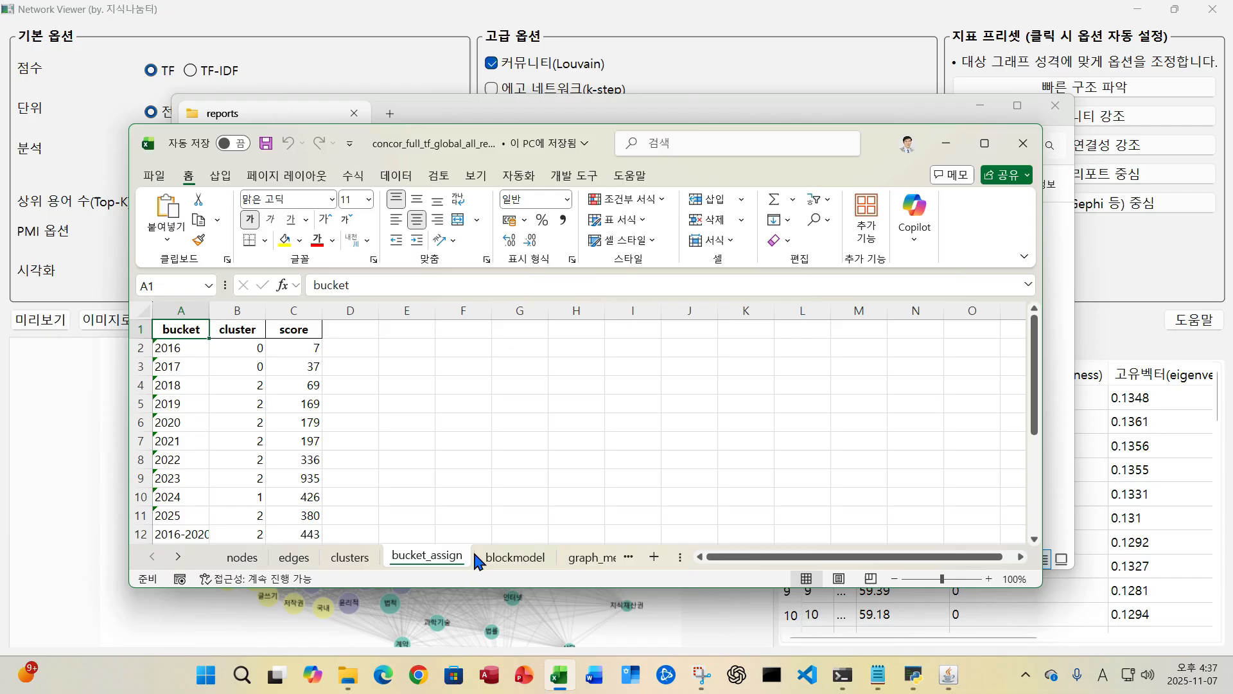
left_click(517, 557)
left_click(594, 558)
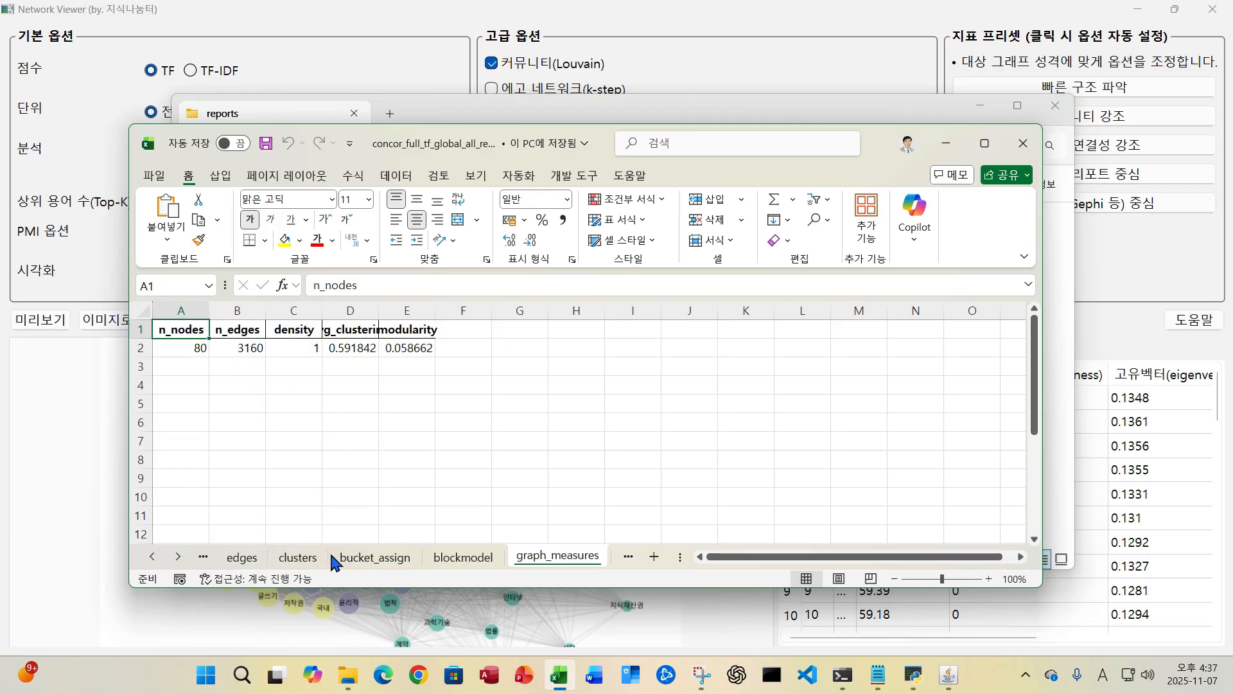
Maximize the workbook and widen column B of the ConcorSummary(표-5) sheet to read each cluster's term list.
left_click(178, 557)
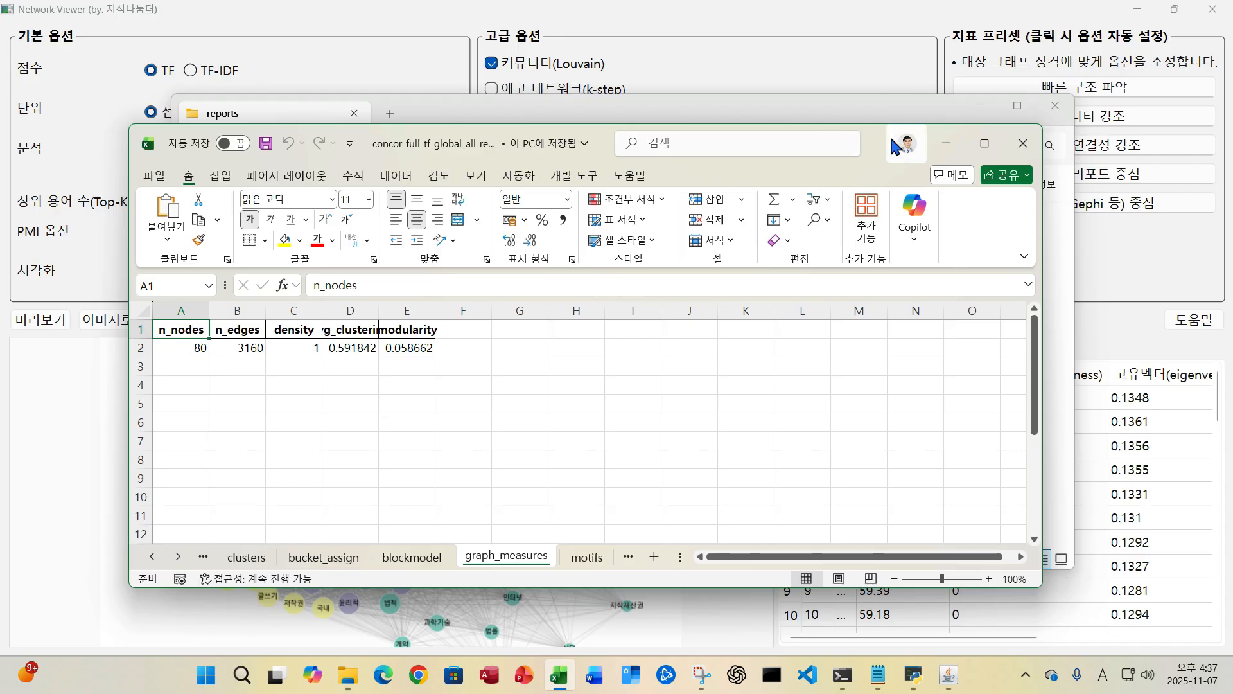
double_click(881, 148)
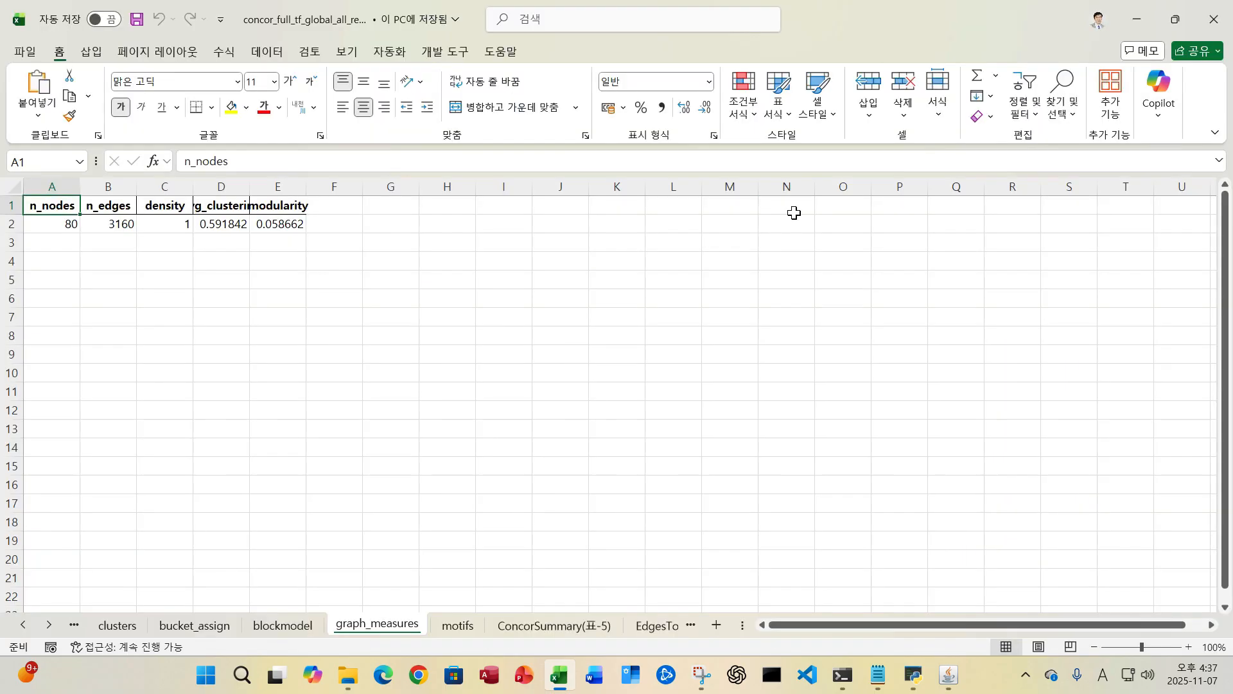
left_click(525, 629)
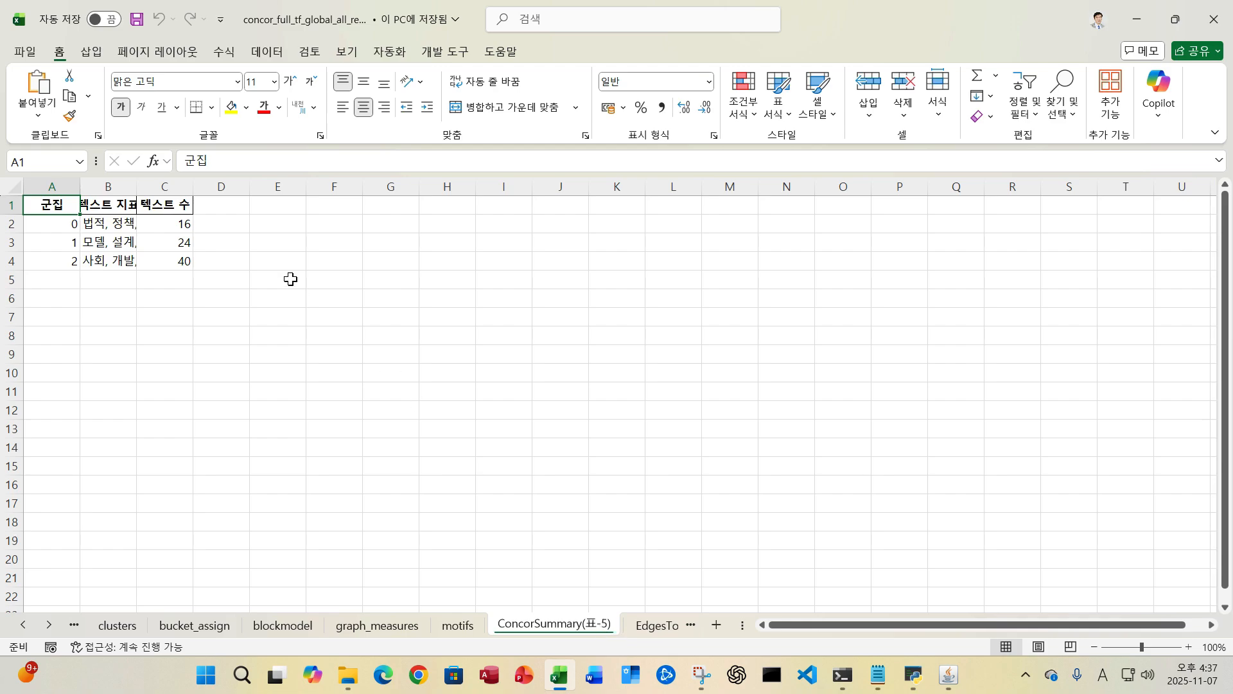
left_click_drag(137, 190, 425, 181)
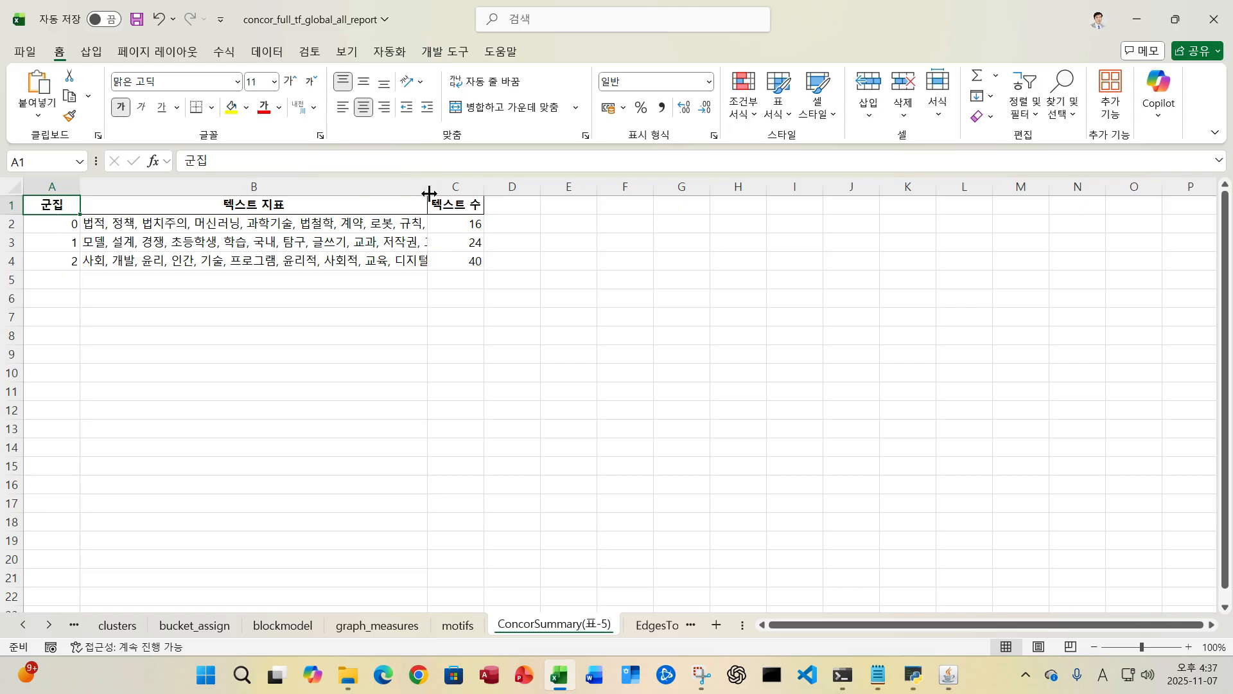
left_click_drag(427, 190, 688, 190)
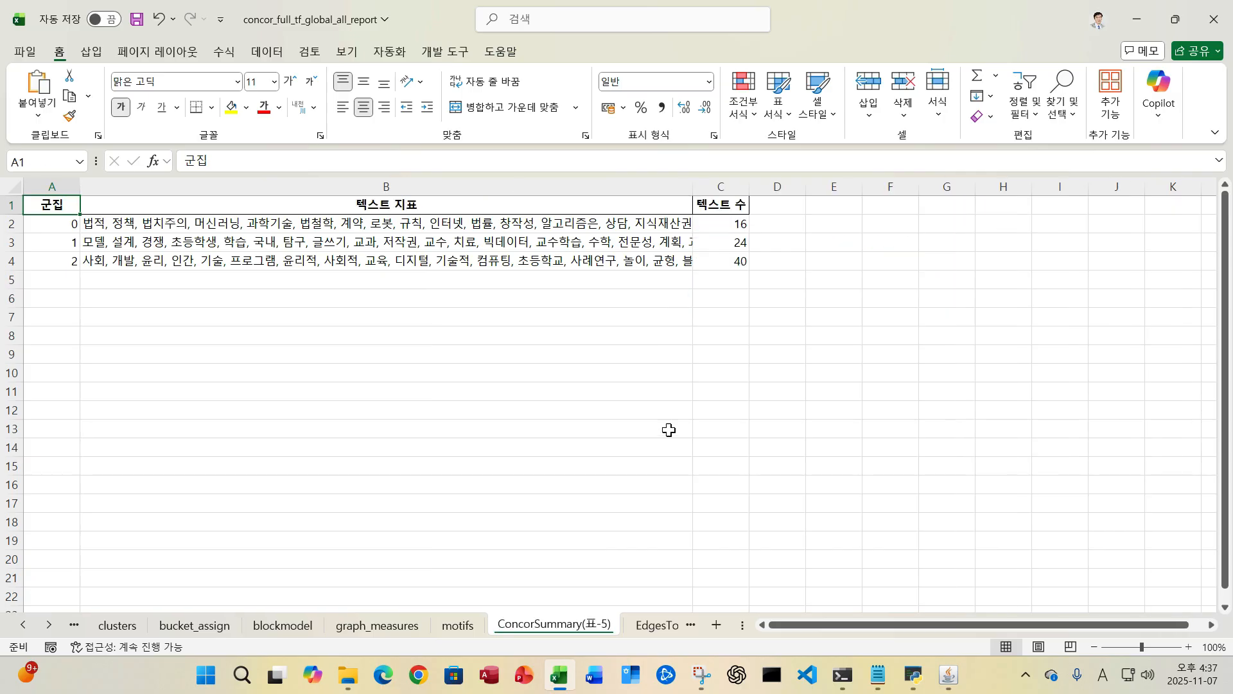
Check the EdgesTop(표-4) sheet and close the report workbook without saving the changes.
left_click(662, 624)
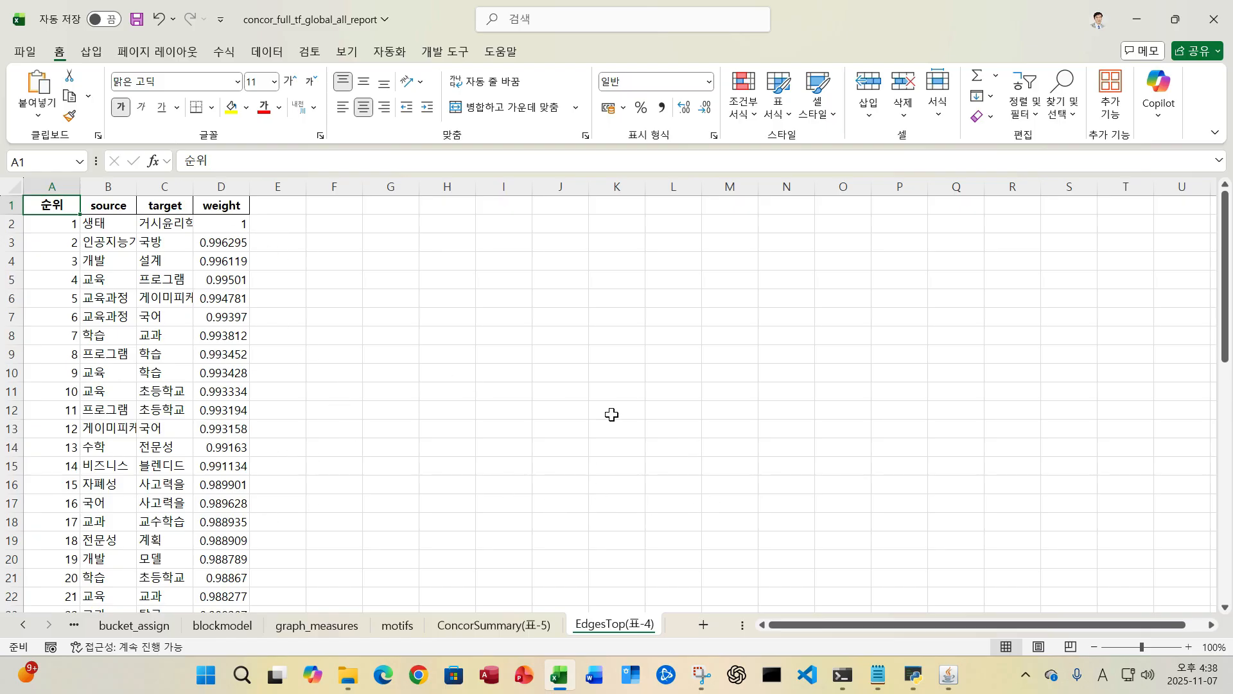
left_click(1205, 26)
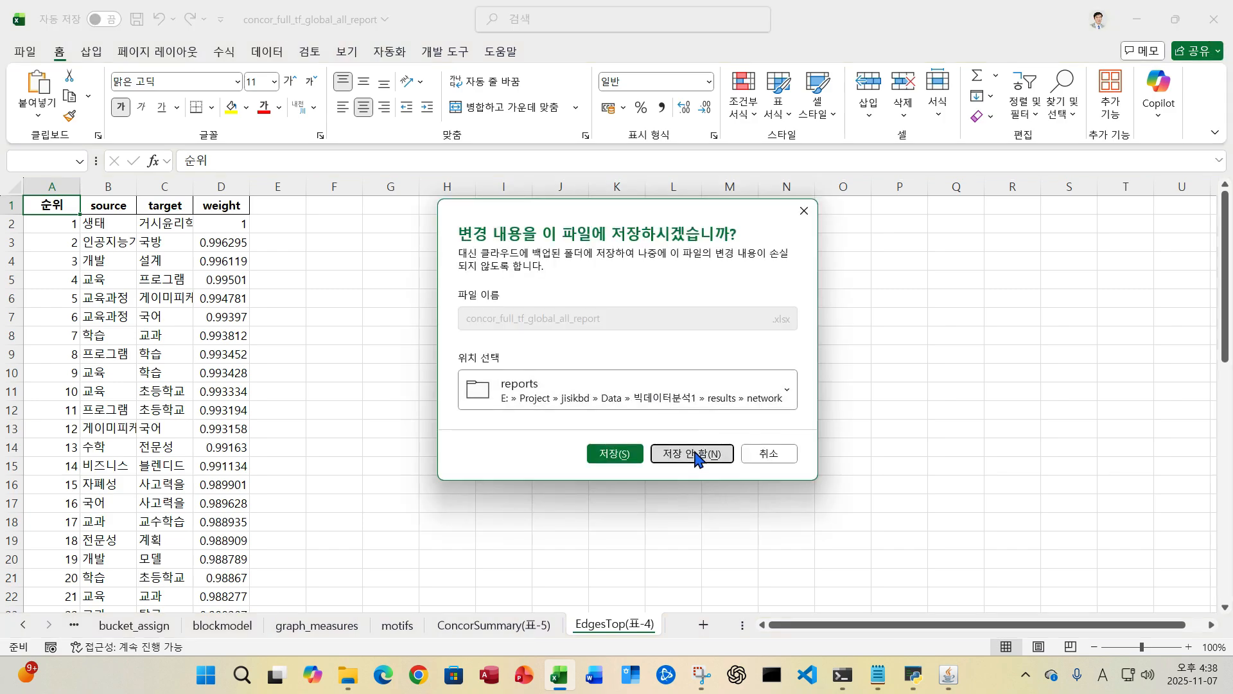
left_click(694, 454)
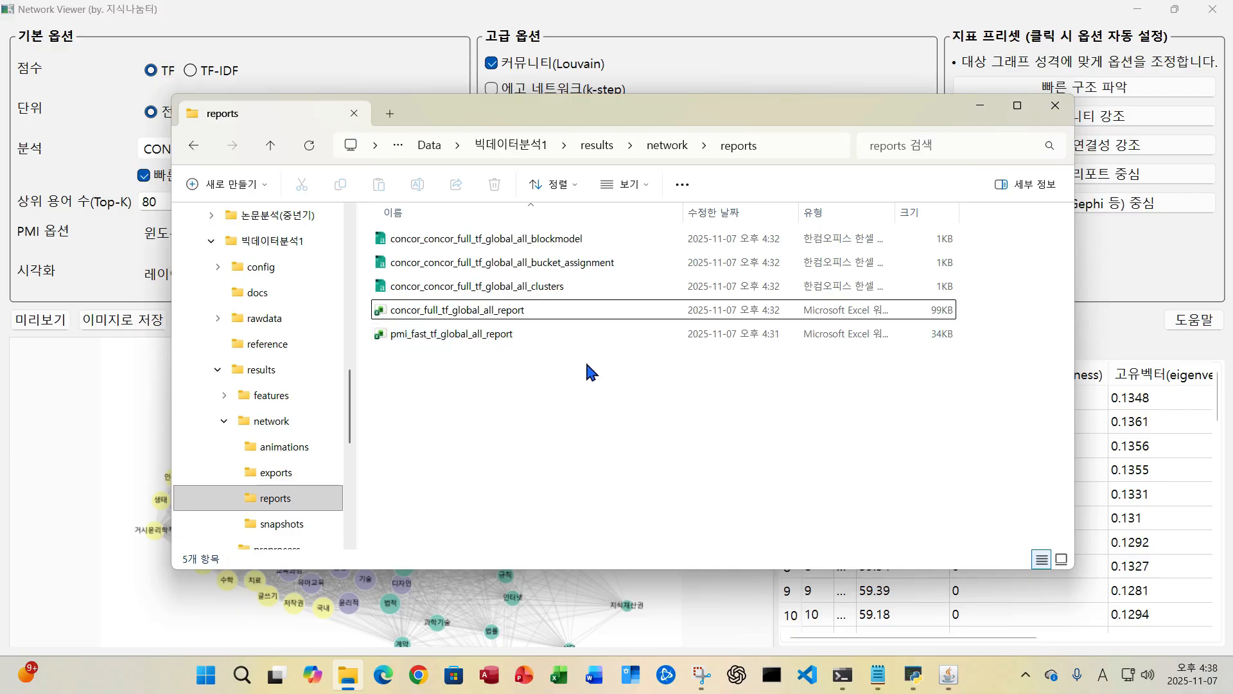
Open the concor_full_tf_global_all image from the network snapshots folder, look over its nodes, and close it.
left_click(666, 146)
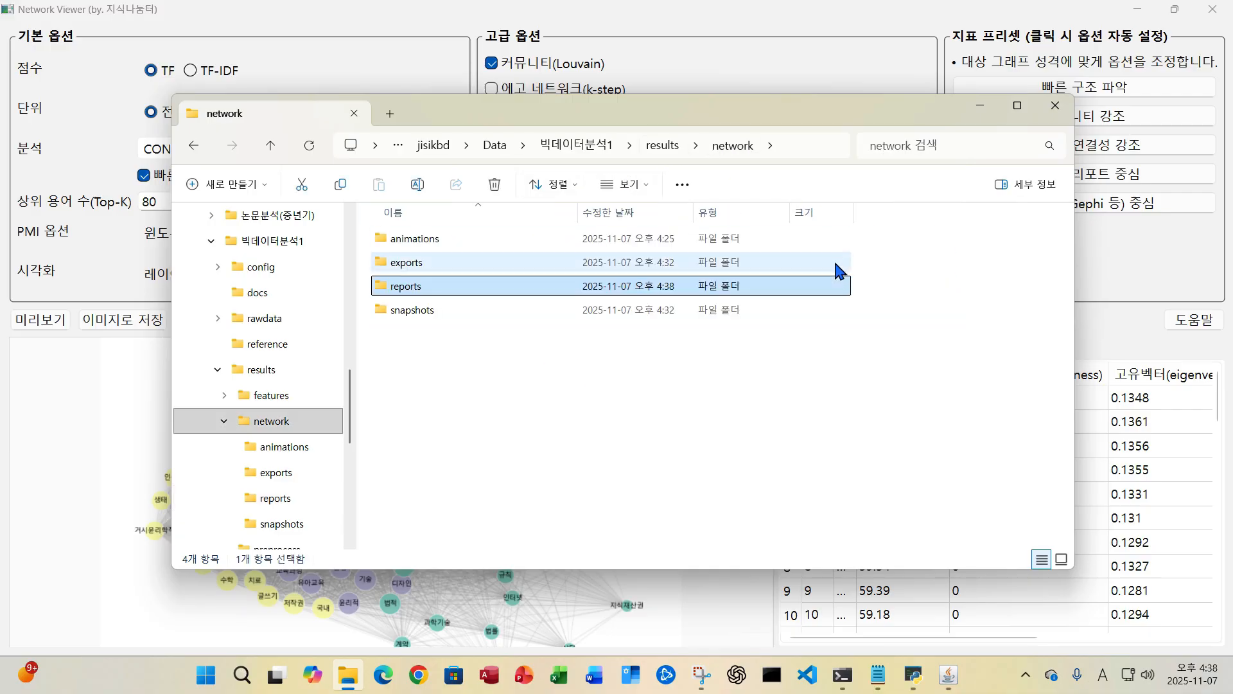
double_click(433, 317)
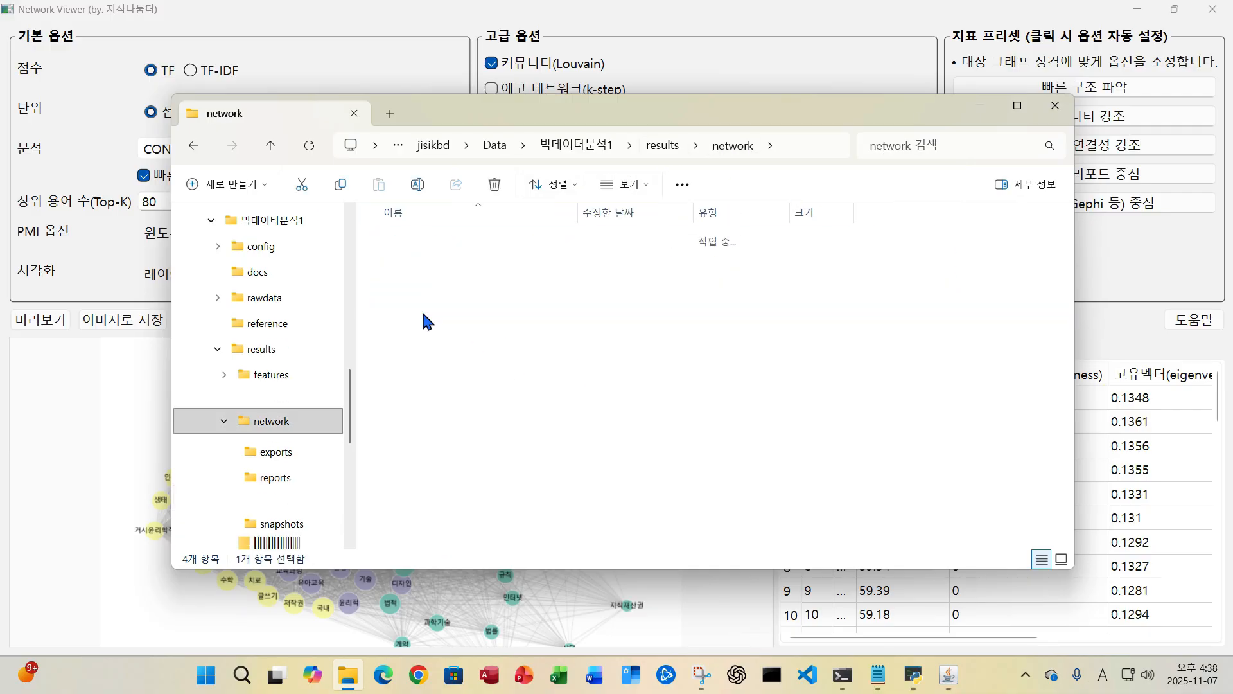
double_click(414, 270)
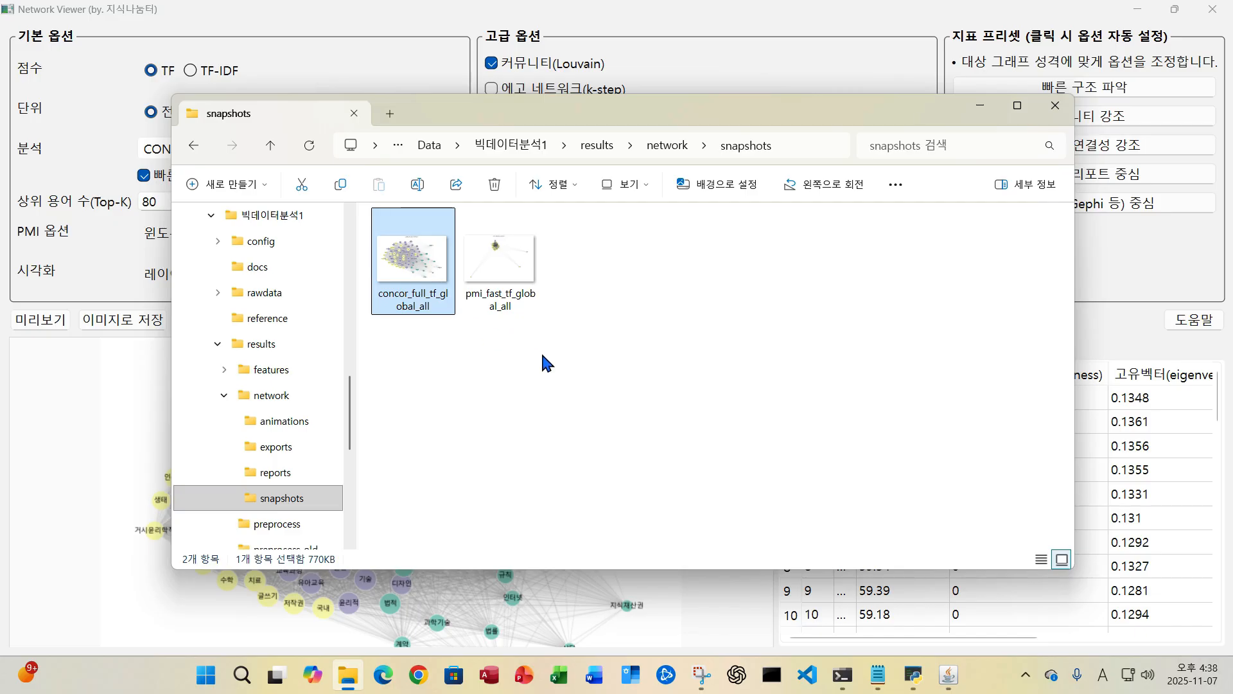
scroll(627, 353, "down", 5)
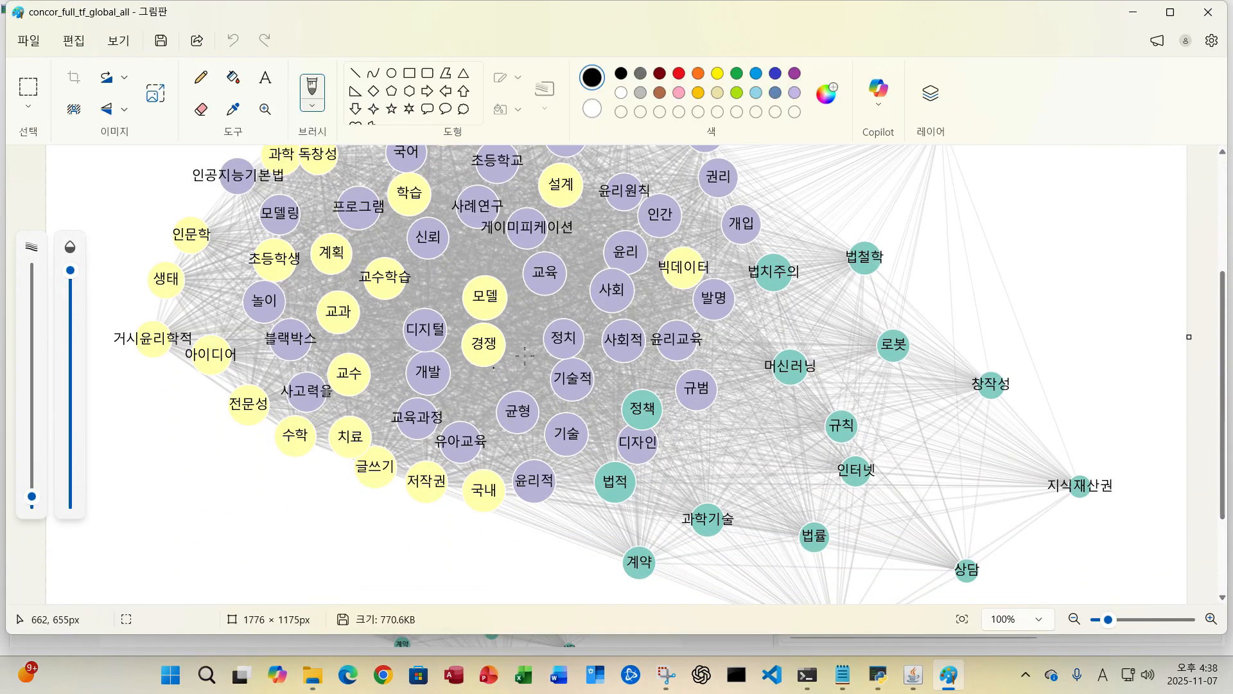
scroll(718, 239, "up", 3)
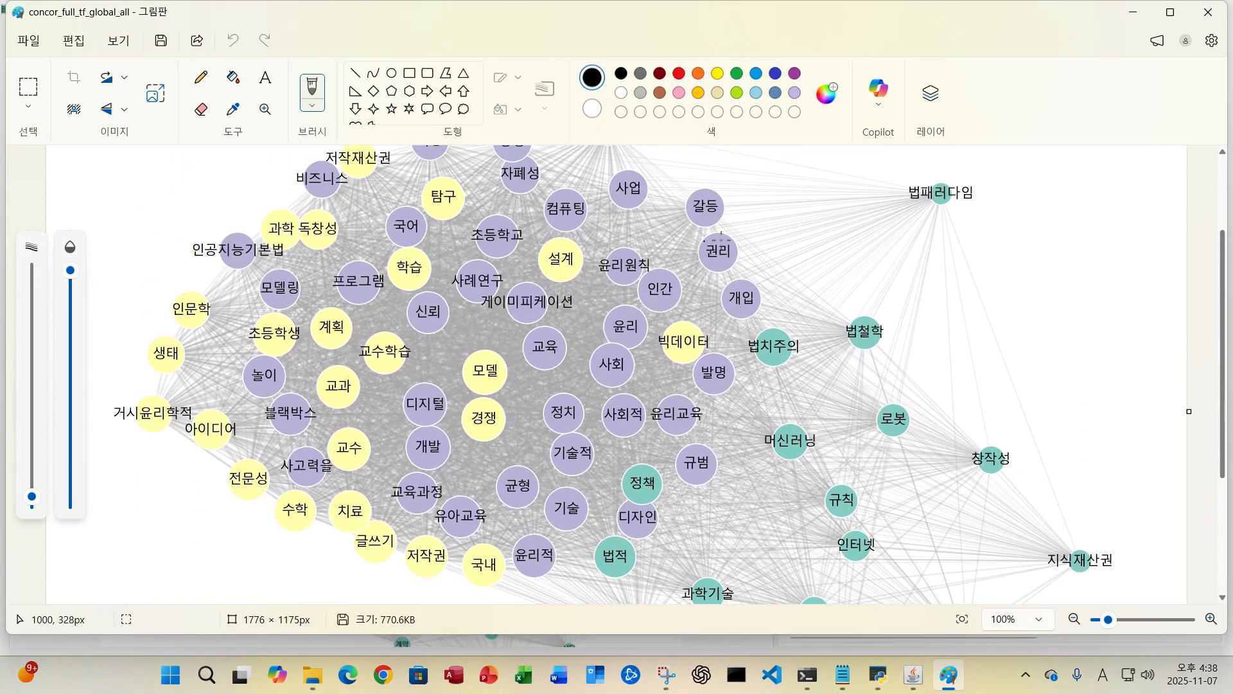
left_click(1207, 12)
Open the network exports folder and check the CONCOR and PMI .gexf and .graphml files.
left_click(667, 145)
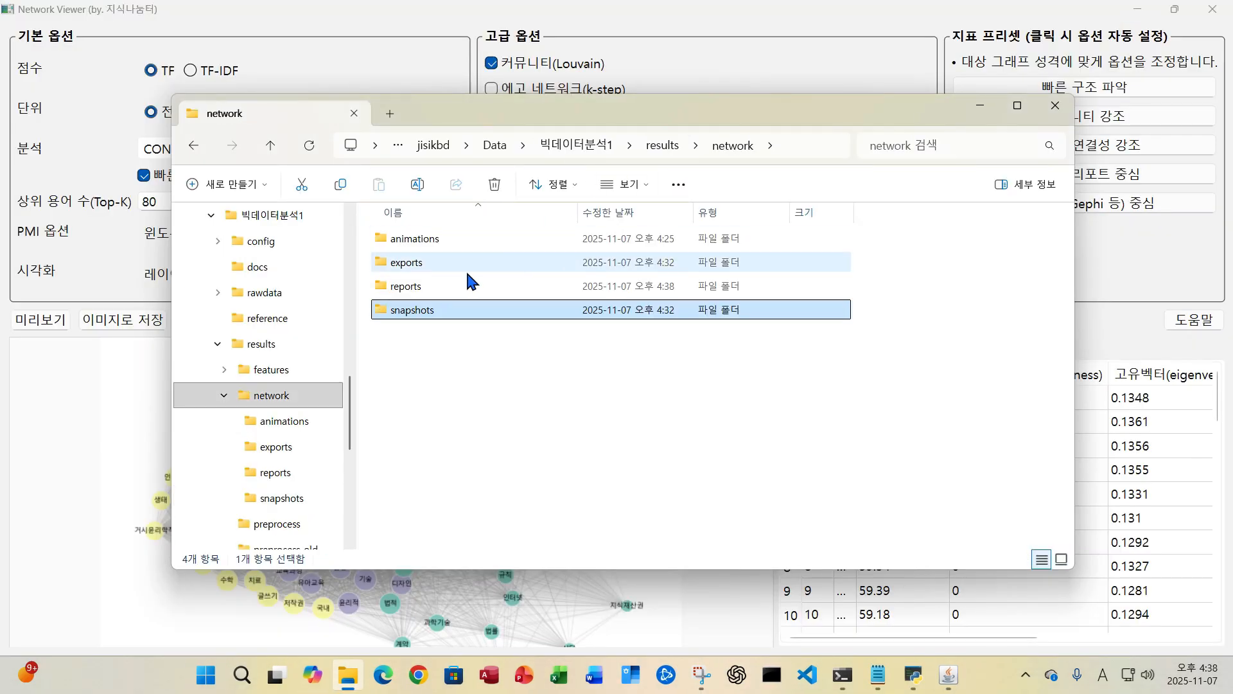
double_click(407, 264)
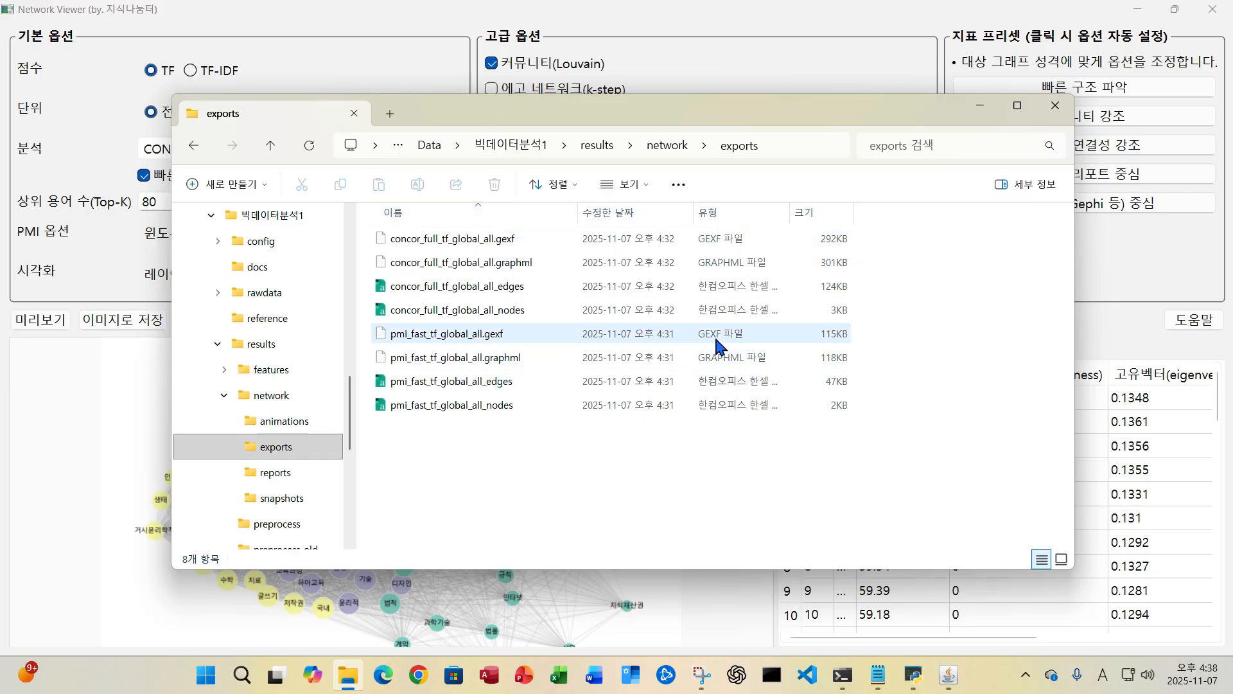
left_click(547, 239)
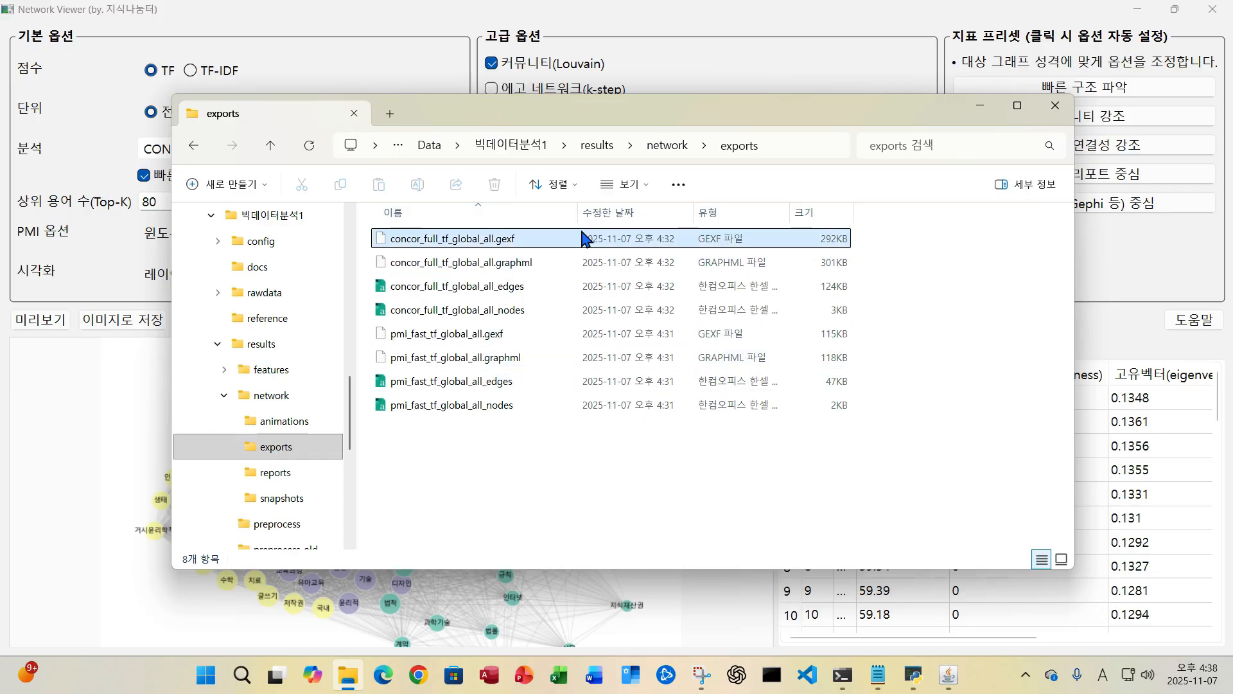
left_click(534, 354)
left_click(502, 241)
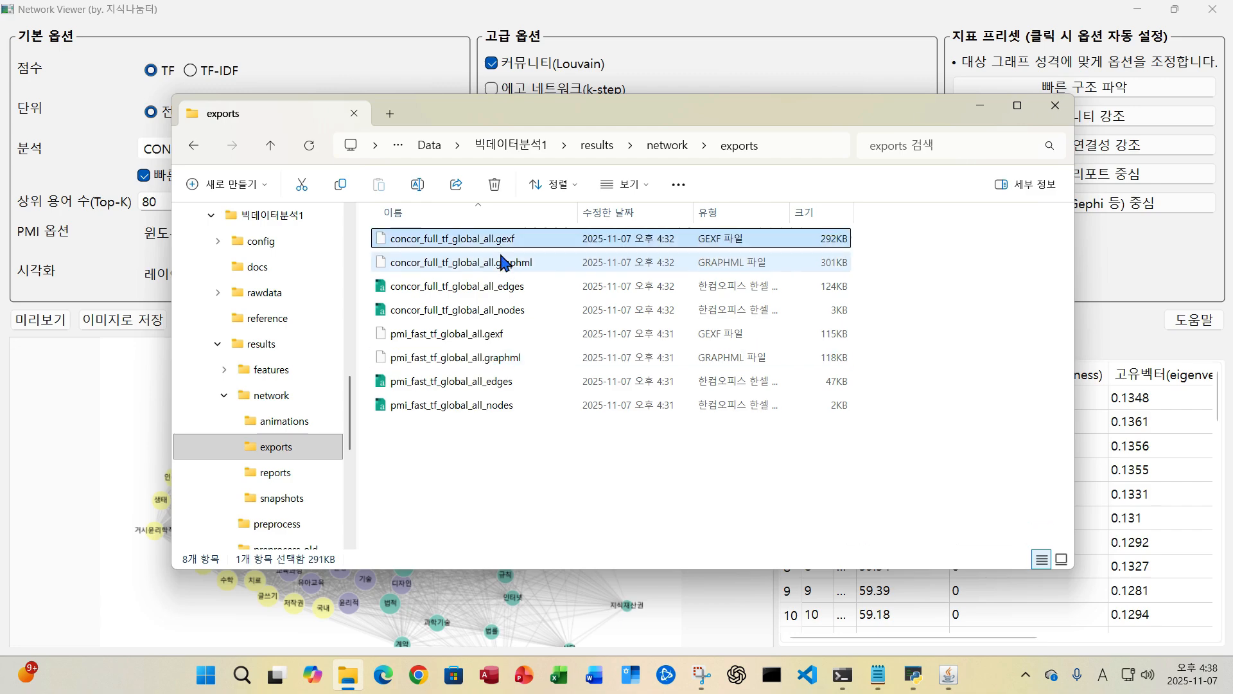
left_click(495, 357)
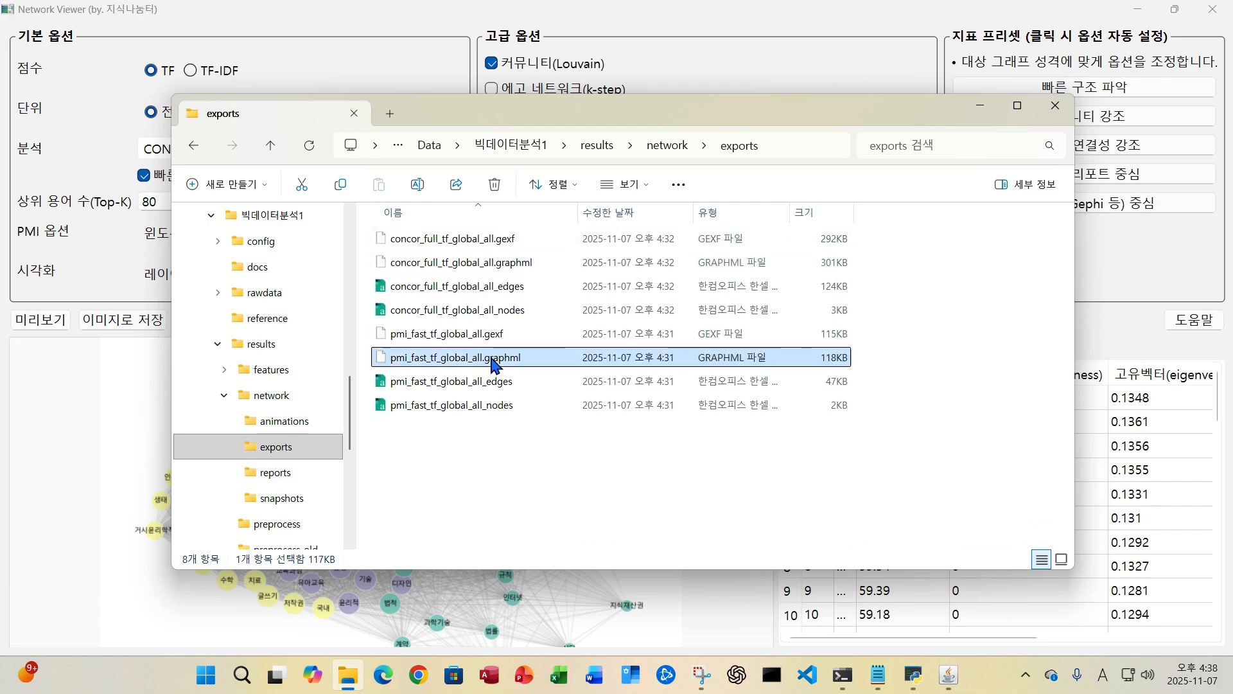
left_click(489, 243)
left_click(485, 355)
left_click(489, 240)
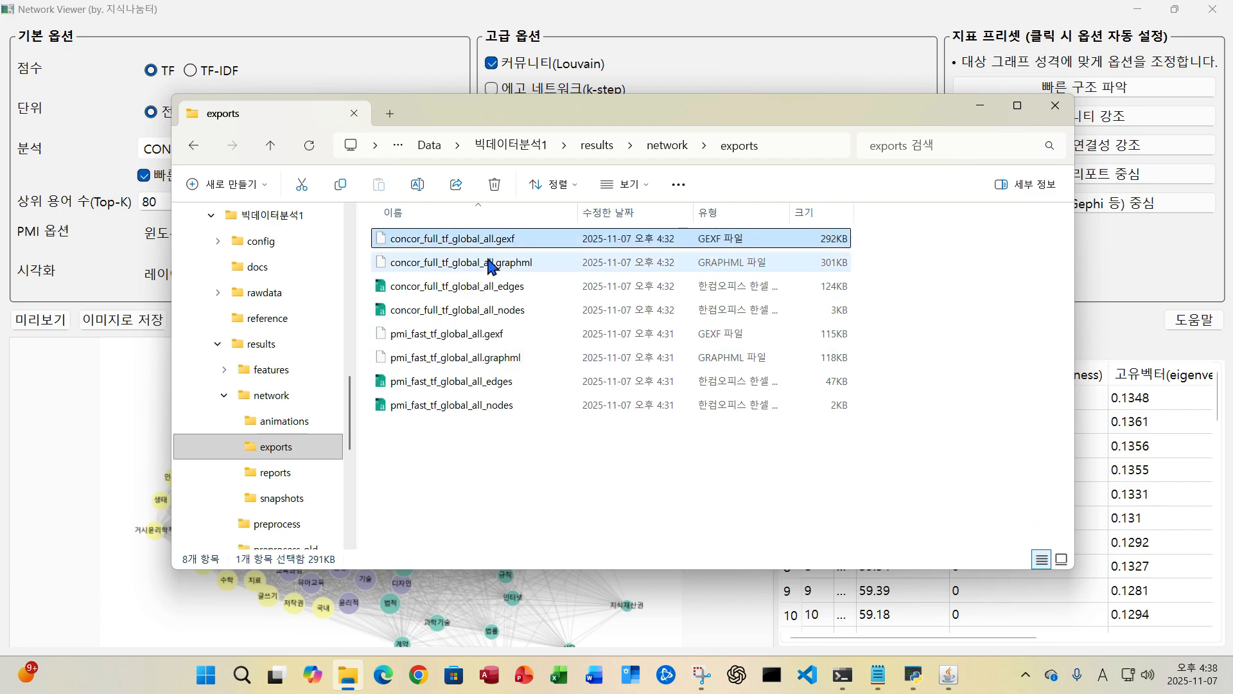
left_click(502, 336)
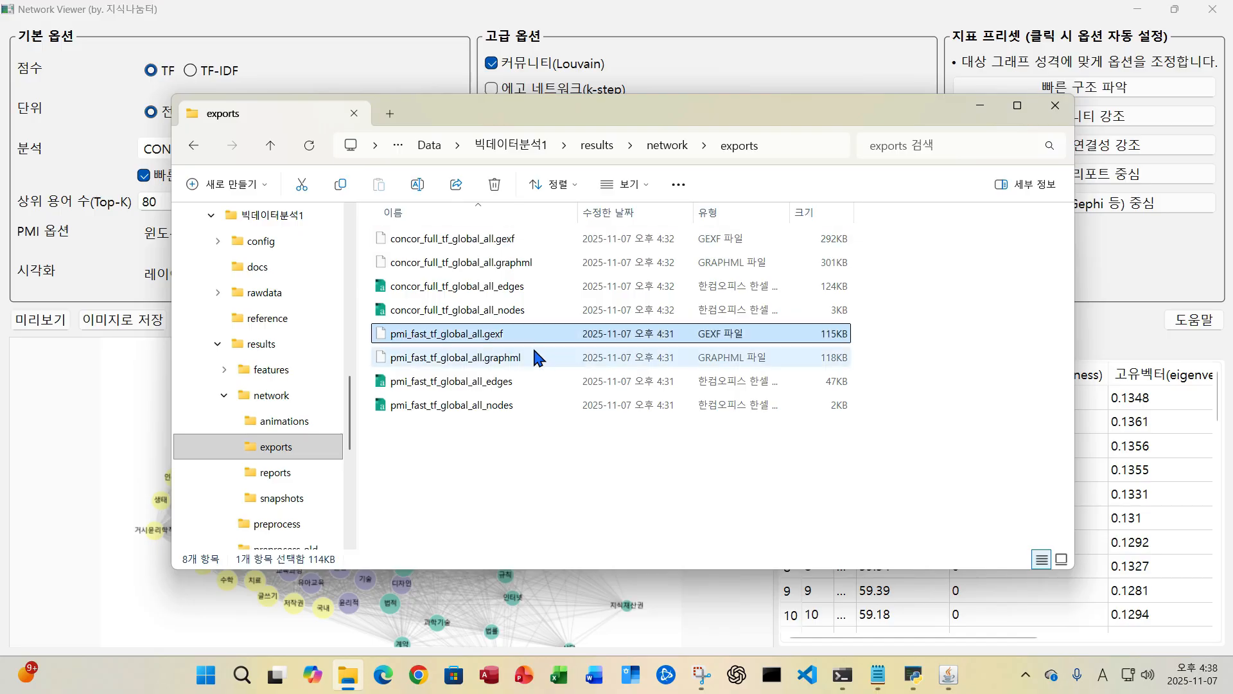
left_click(505, 241)
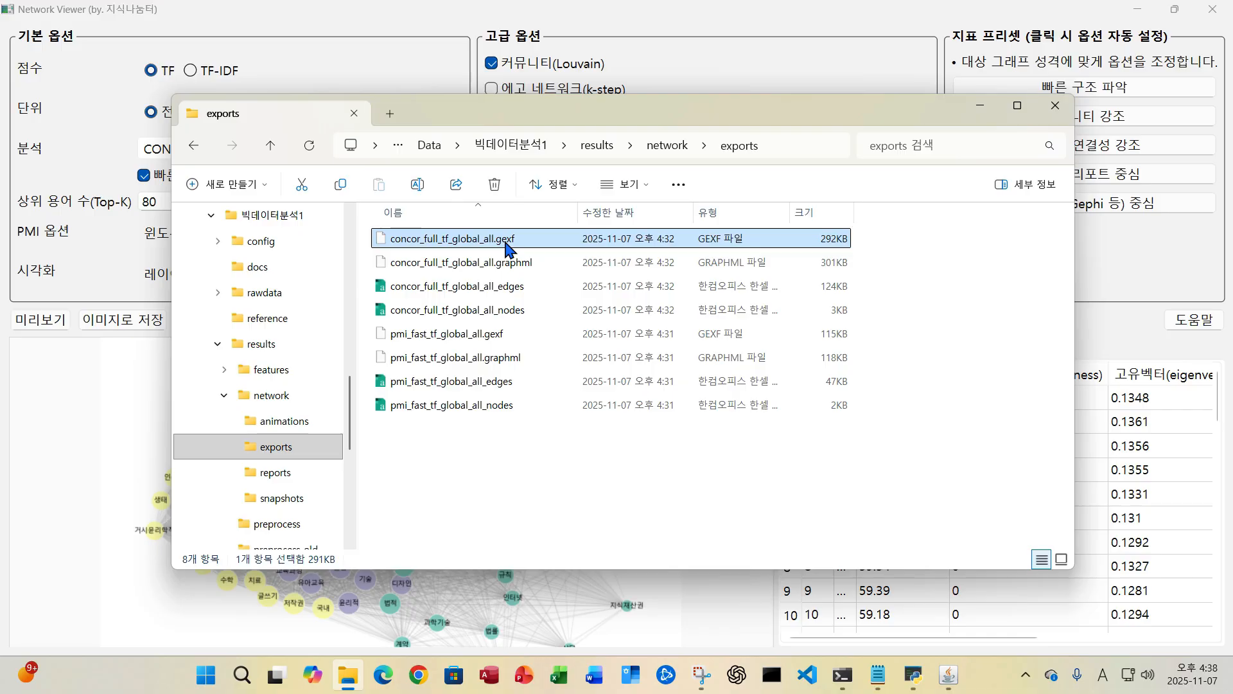
Switch to a maximized Edge window and search the web for "gephi download".
left_click(383, 673)
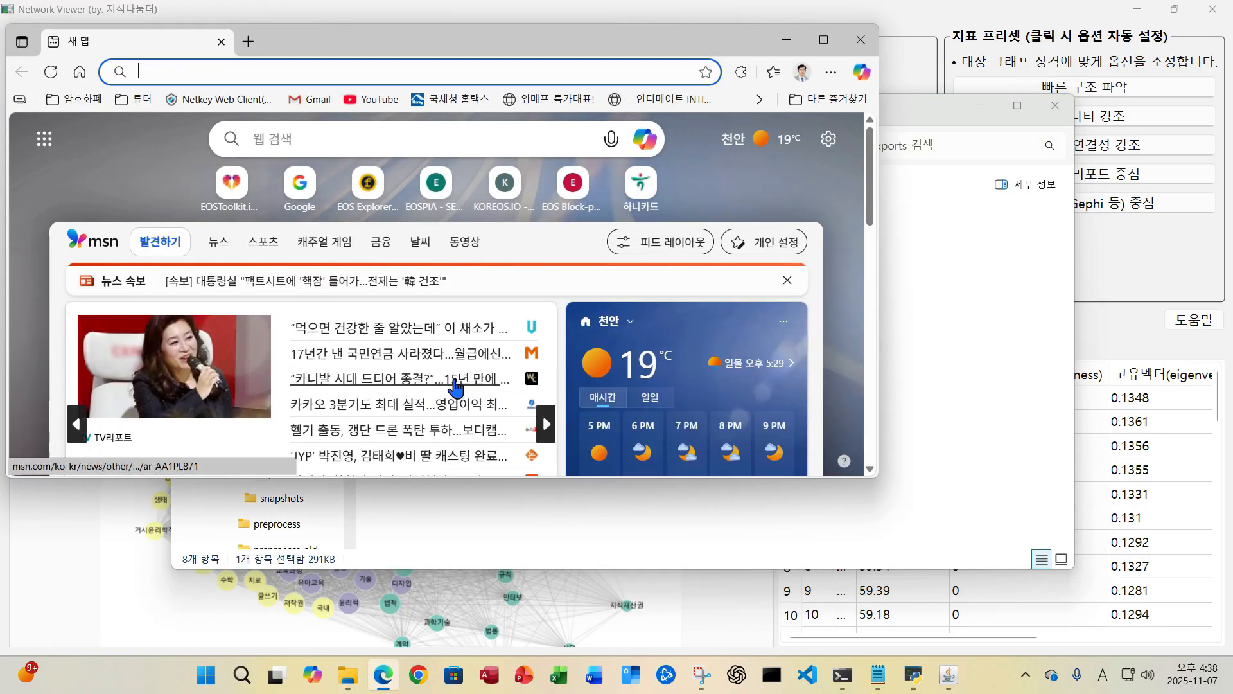
key("super+Up")
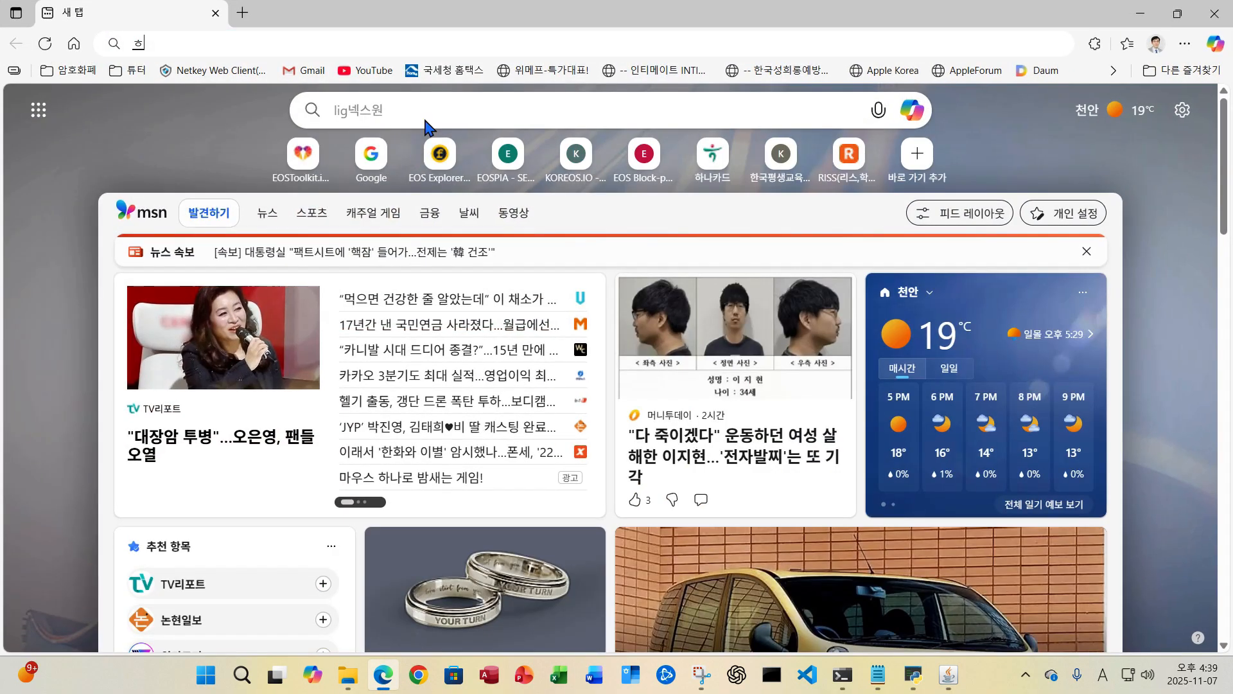
type("ㅎ")
key("BackSpace")
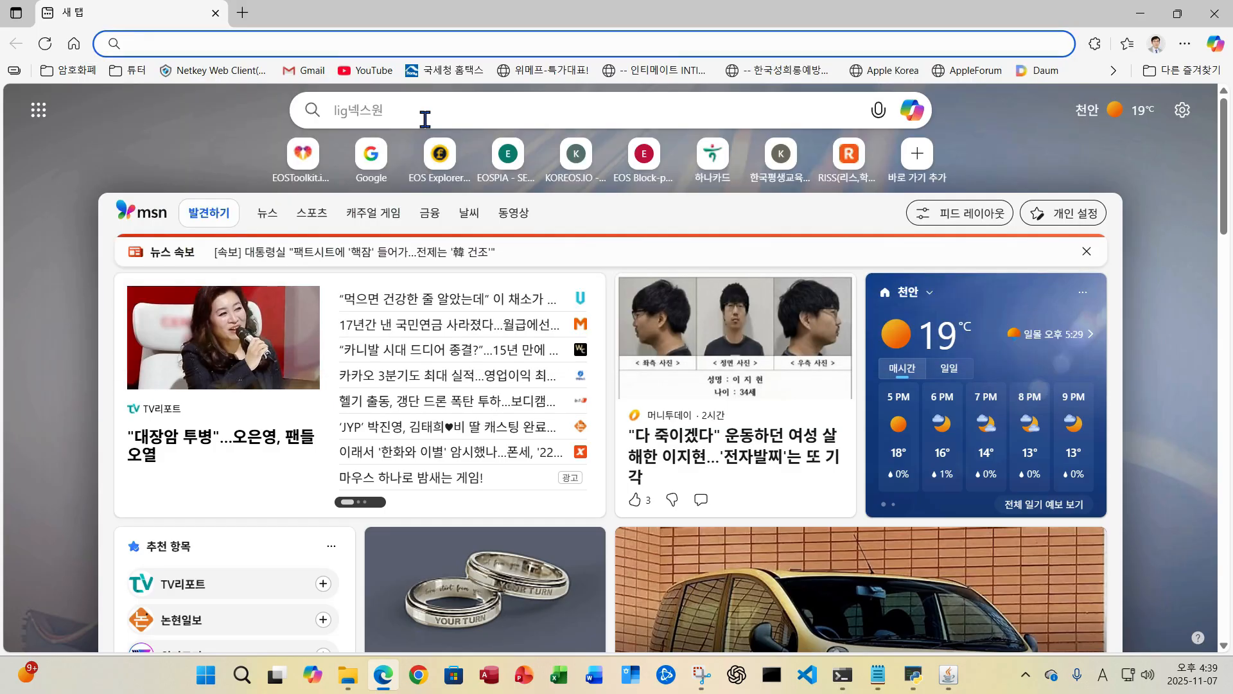
type("g")
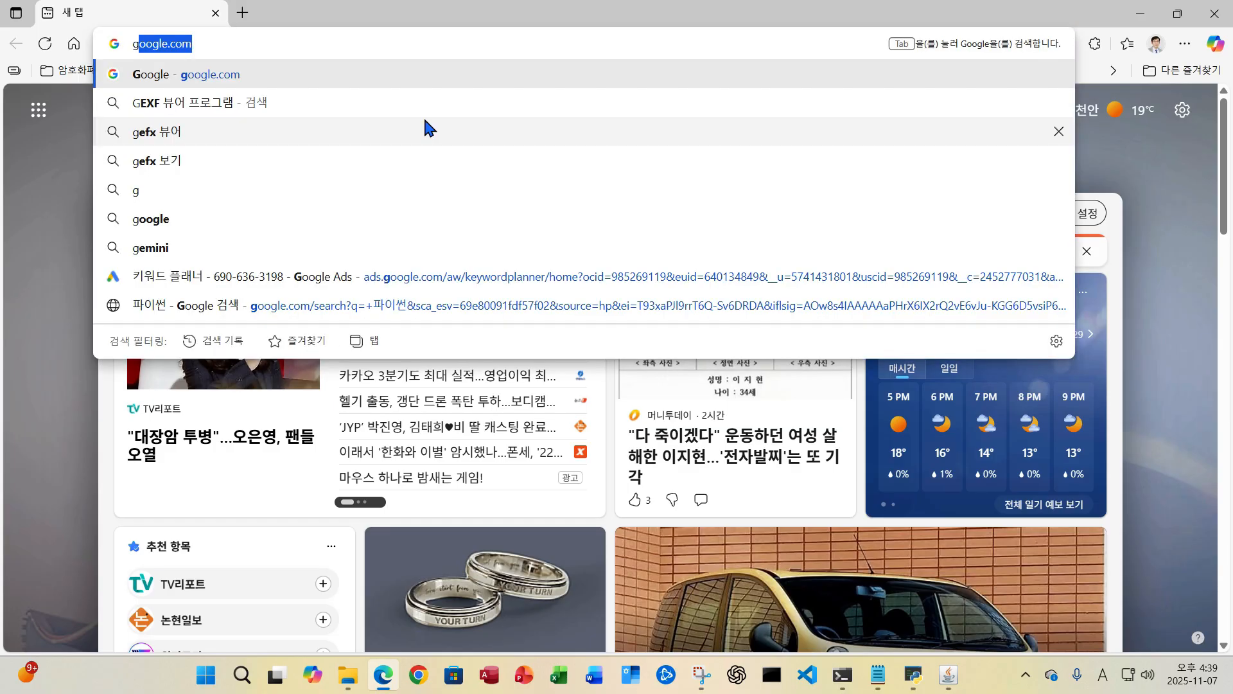
type("ephiu")
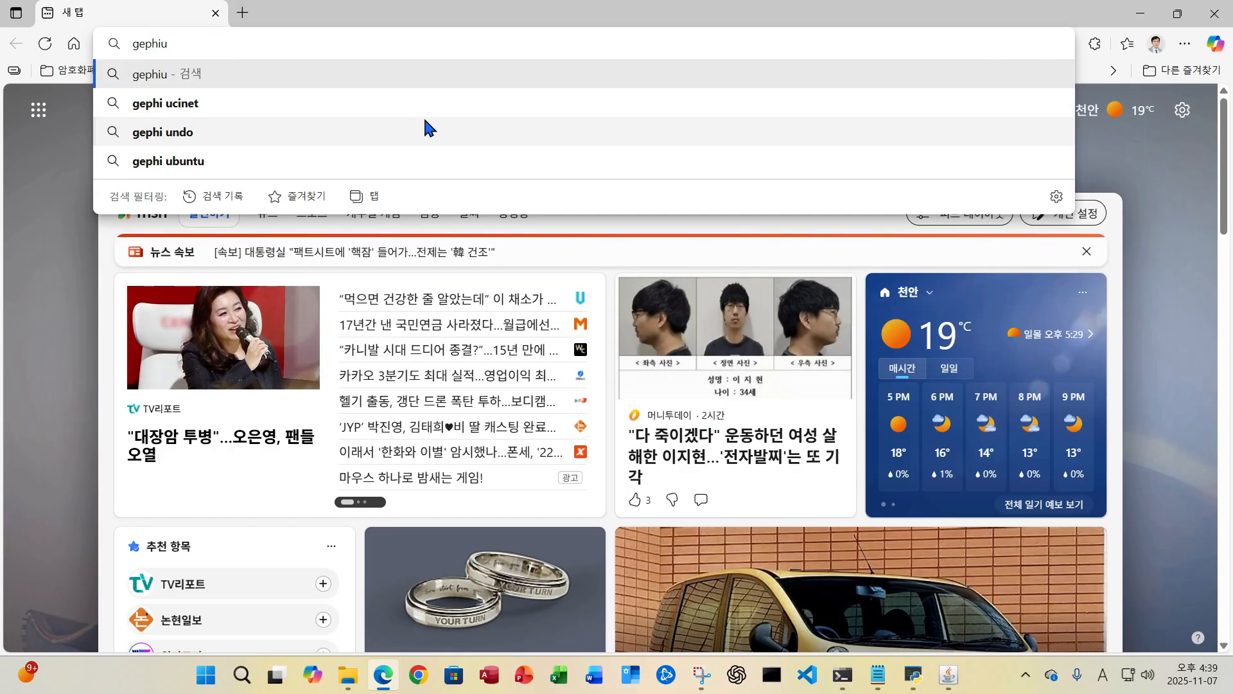
key("BackSpace")
type("EKDNS")
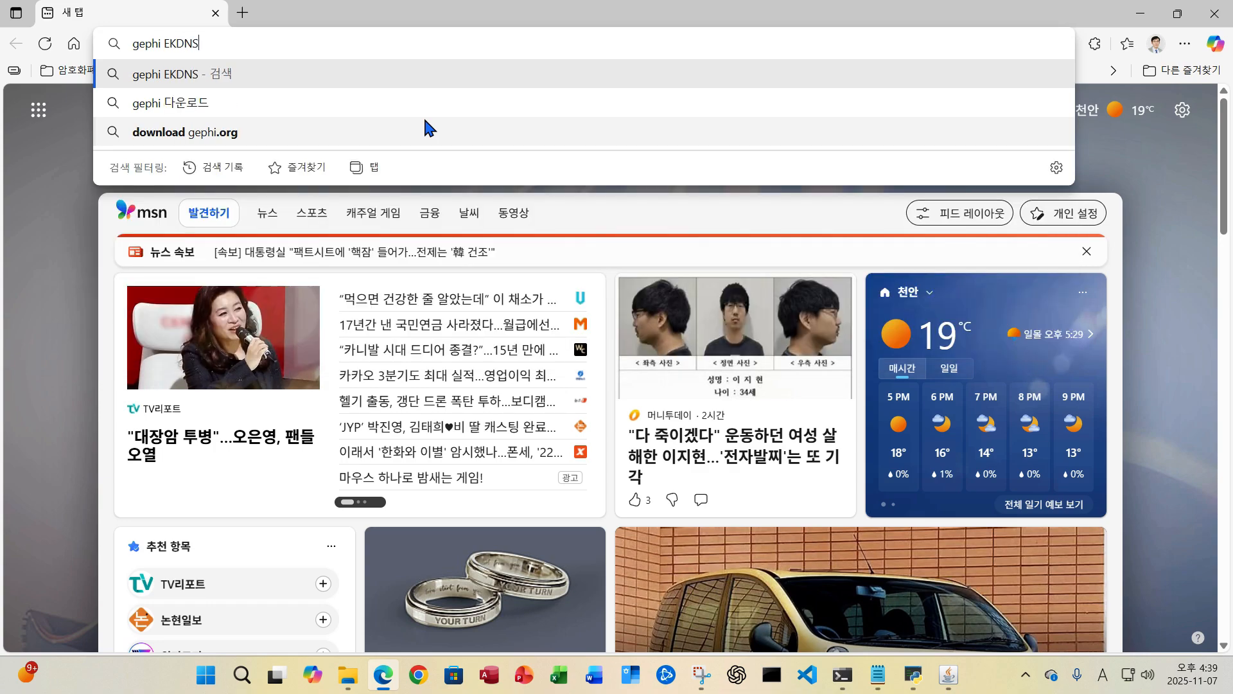
key("BackSpace")
key("BackSpace")
key("BackSpace")
key("BackSpace")
key("BackSpace")
type("du")
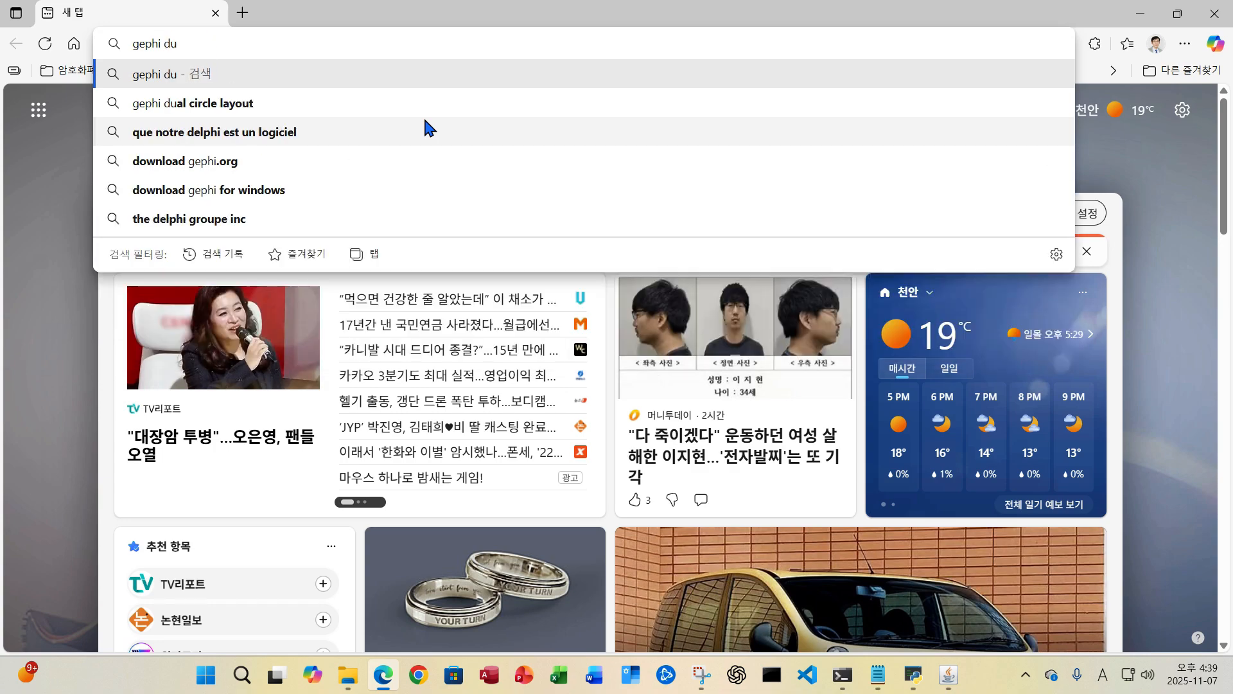
key("BackSpace")
type("oun")
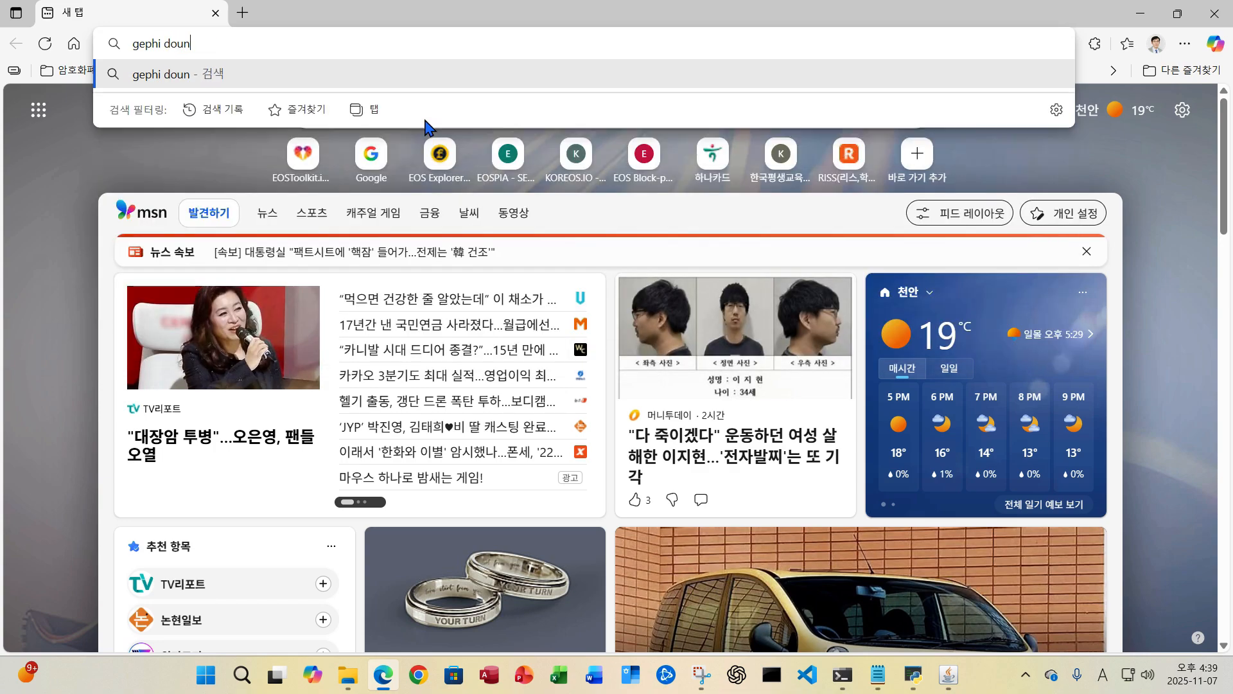
key("BackSpace")
key("BackSpace")
type("wnload")
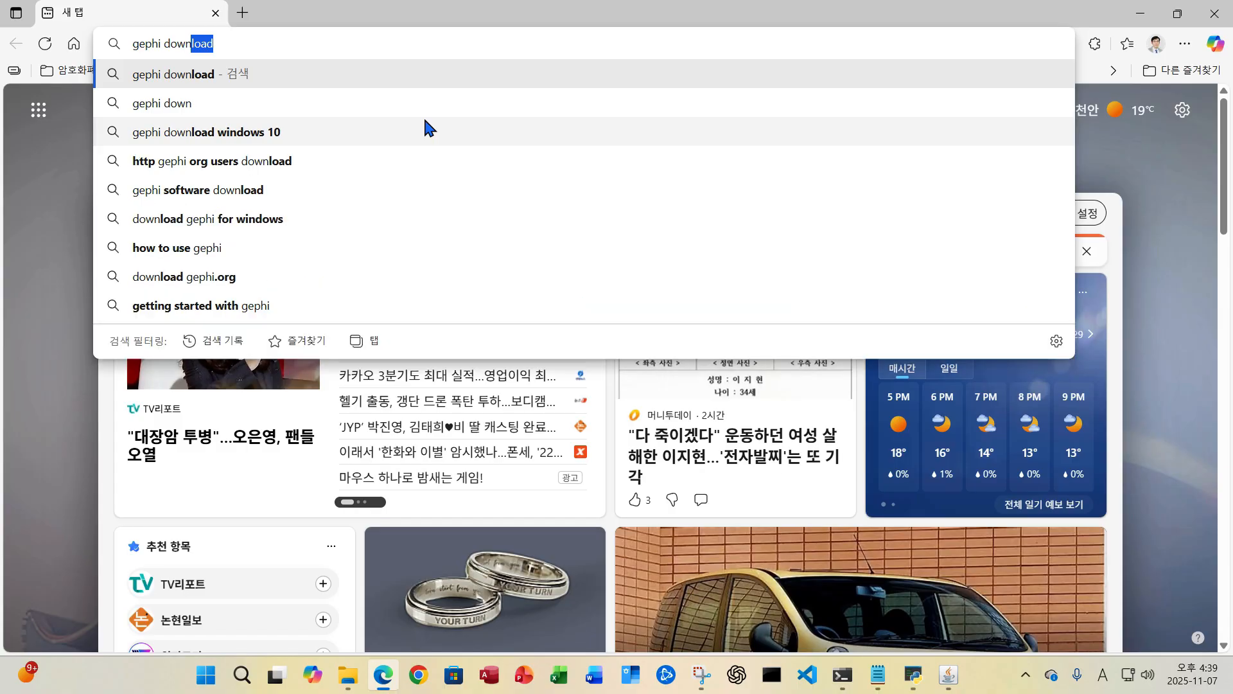
key("Return")
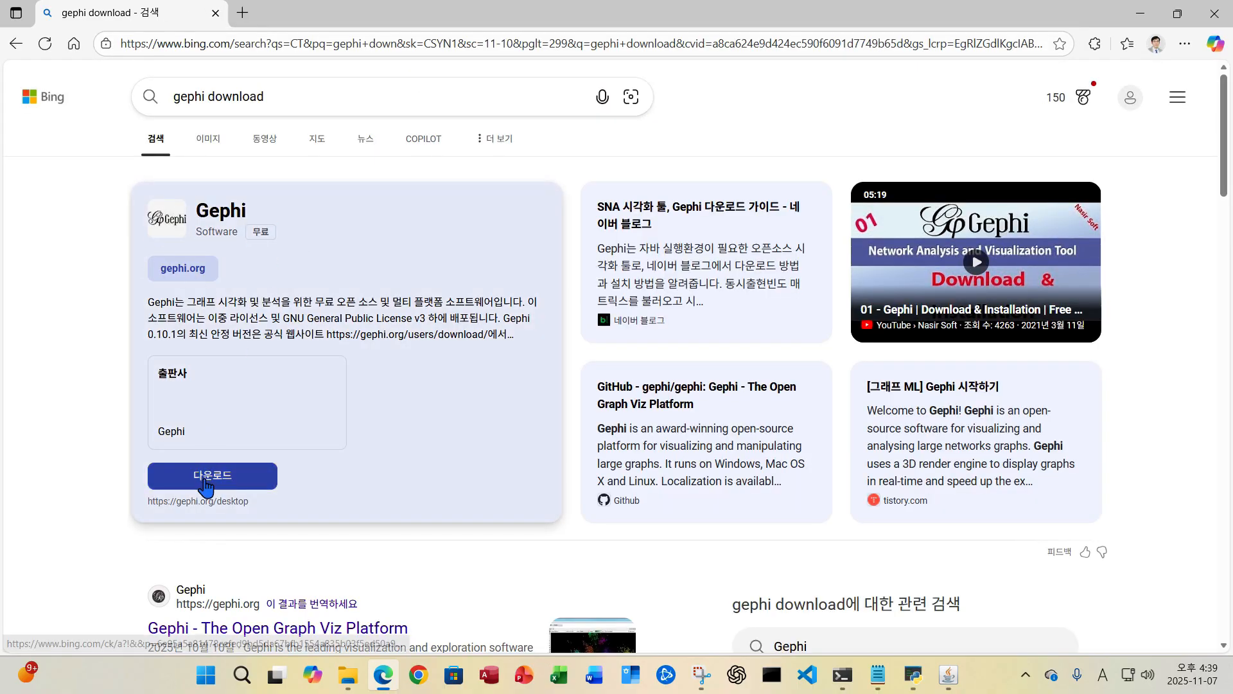
Download gephi-0.10.1-windows-x64.exe from gephi.org and start its setup in the mode that installs for all users.
left_click(212, 475)
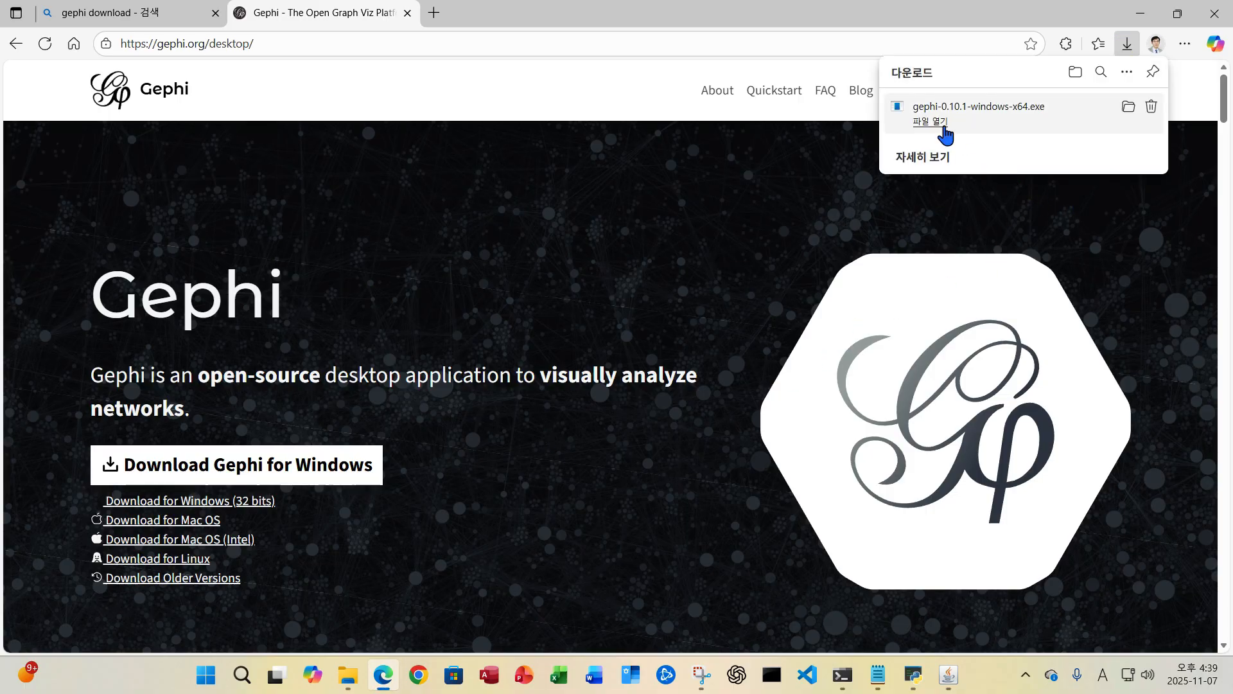
left_click(933, 122)
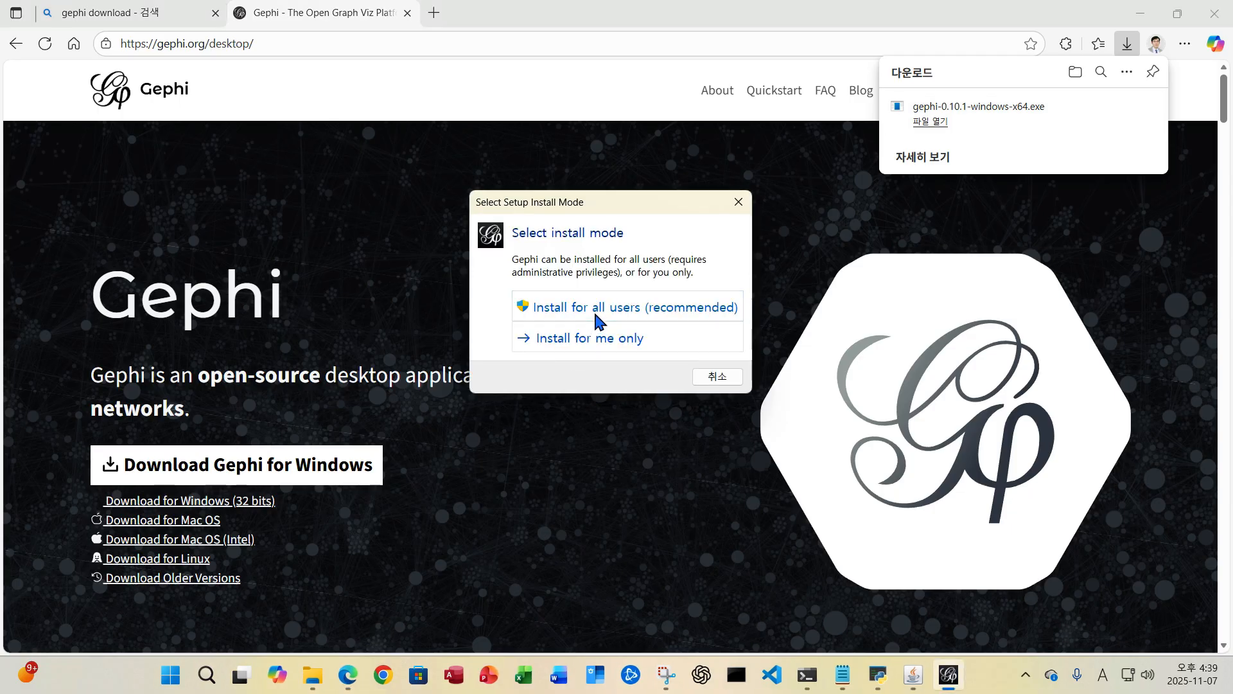
left_click(604, 319)
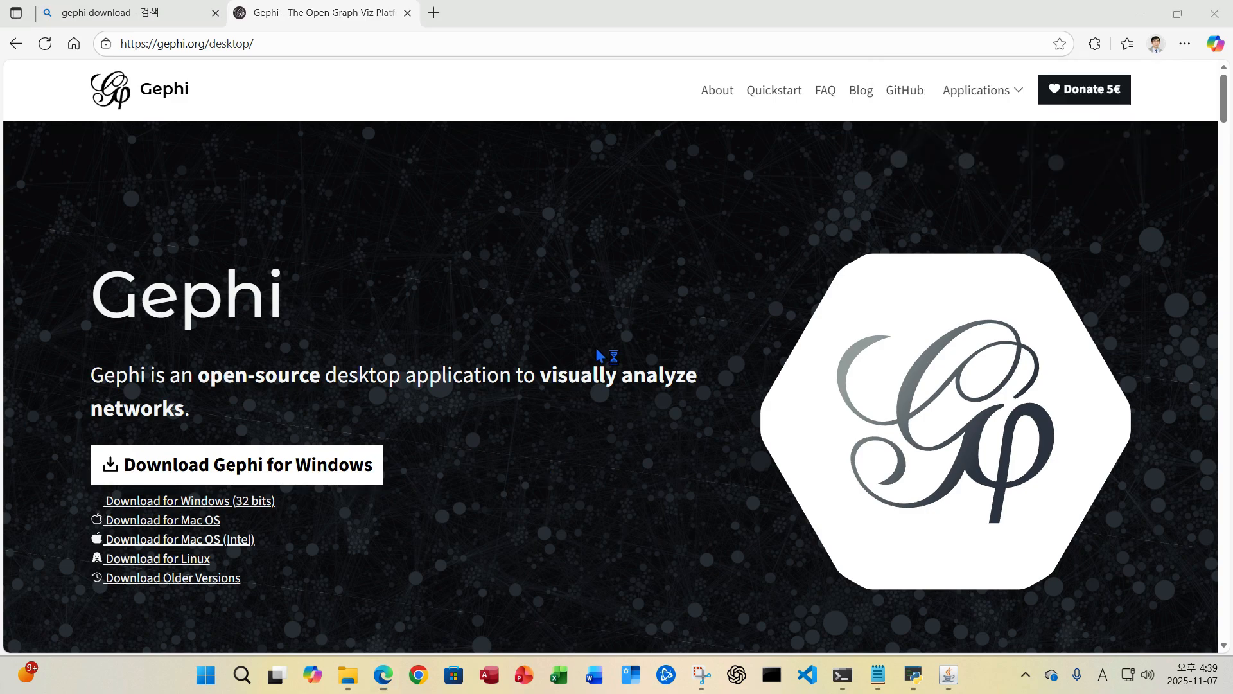
Accept the license agreement, install Gephi 0.10.1 with the default additional tasks, and finish setup with Launch Gephi enabled.
left_click(465, 413)
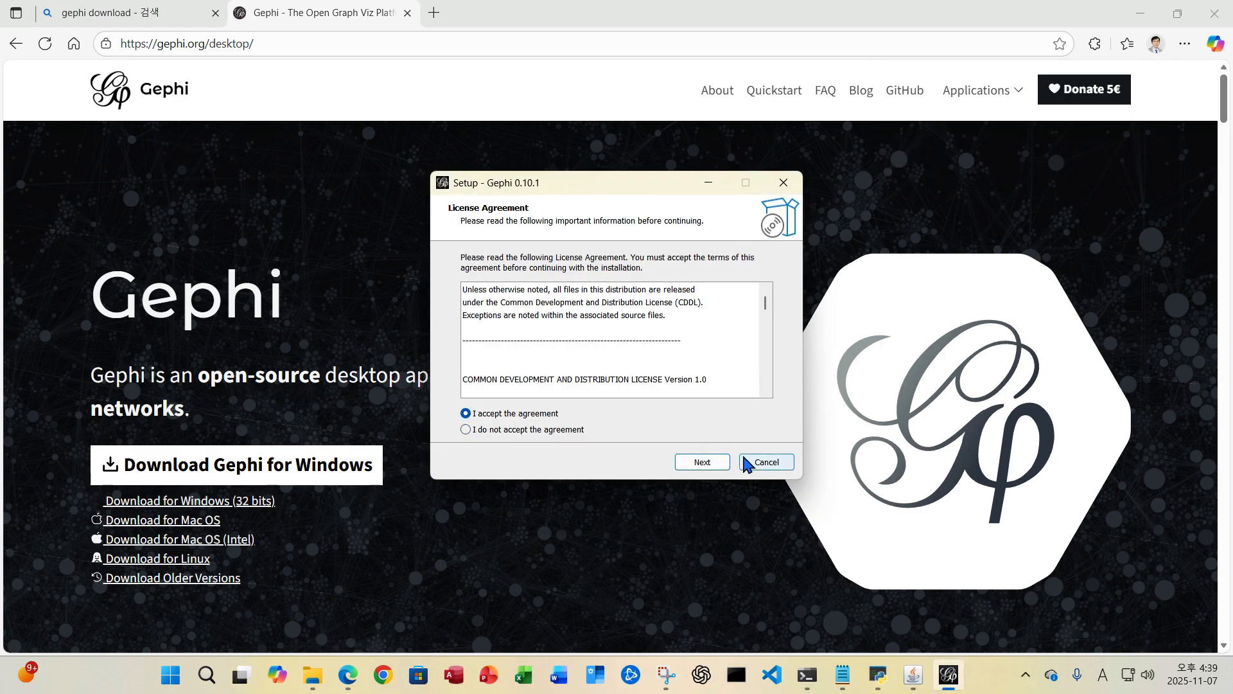
left_click(698, 464)
left_click(699, 466)
left_click(699, 466)
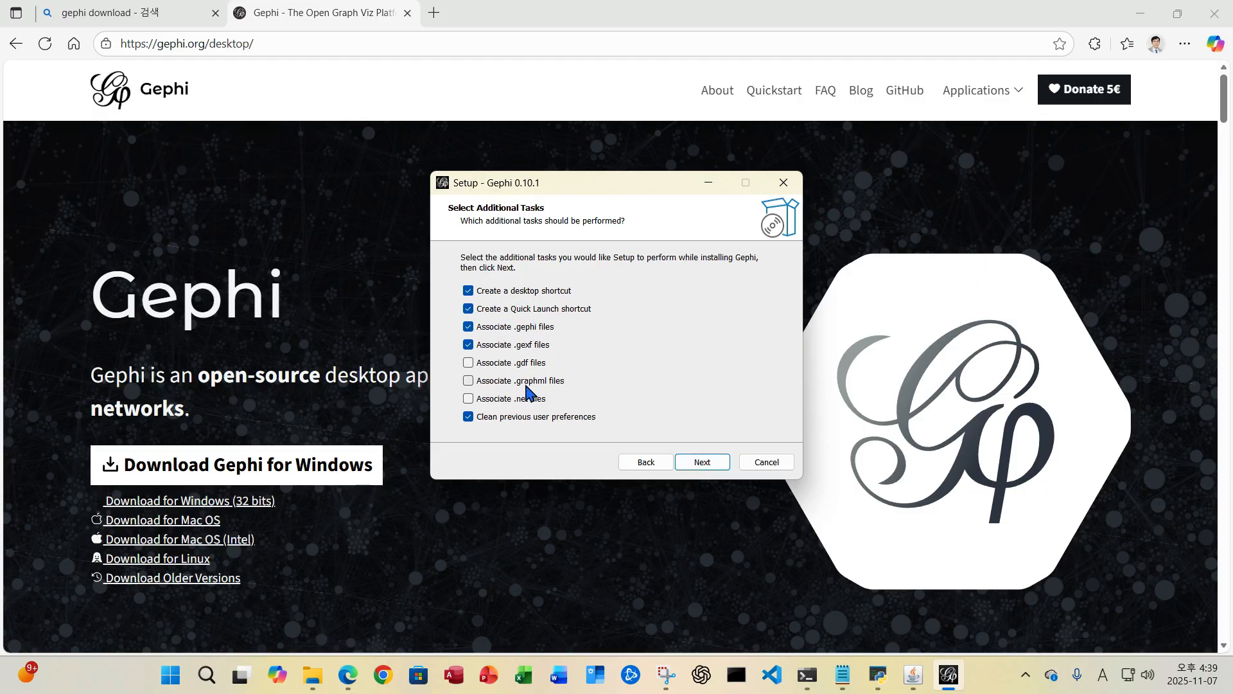
left_click(709, 464)
left_click(709, 463)
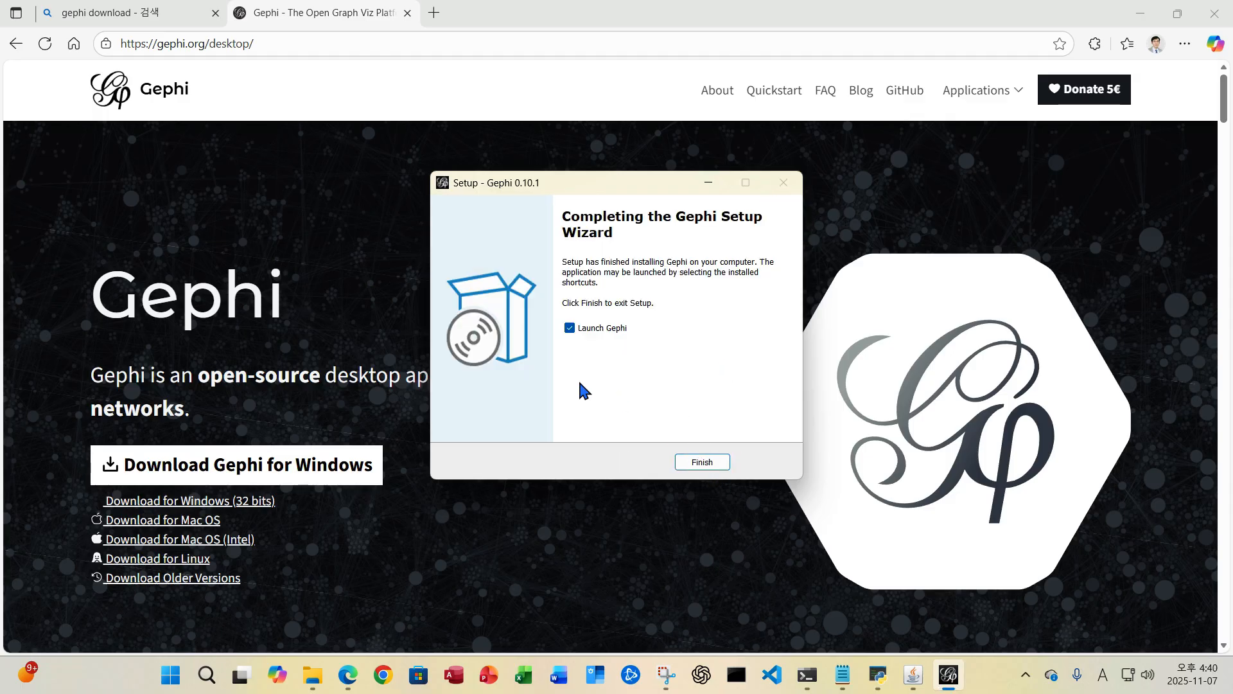
left_click(702, 463)
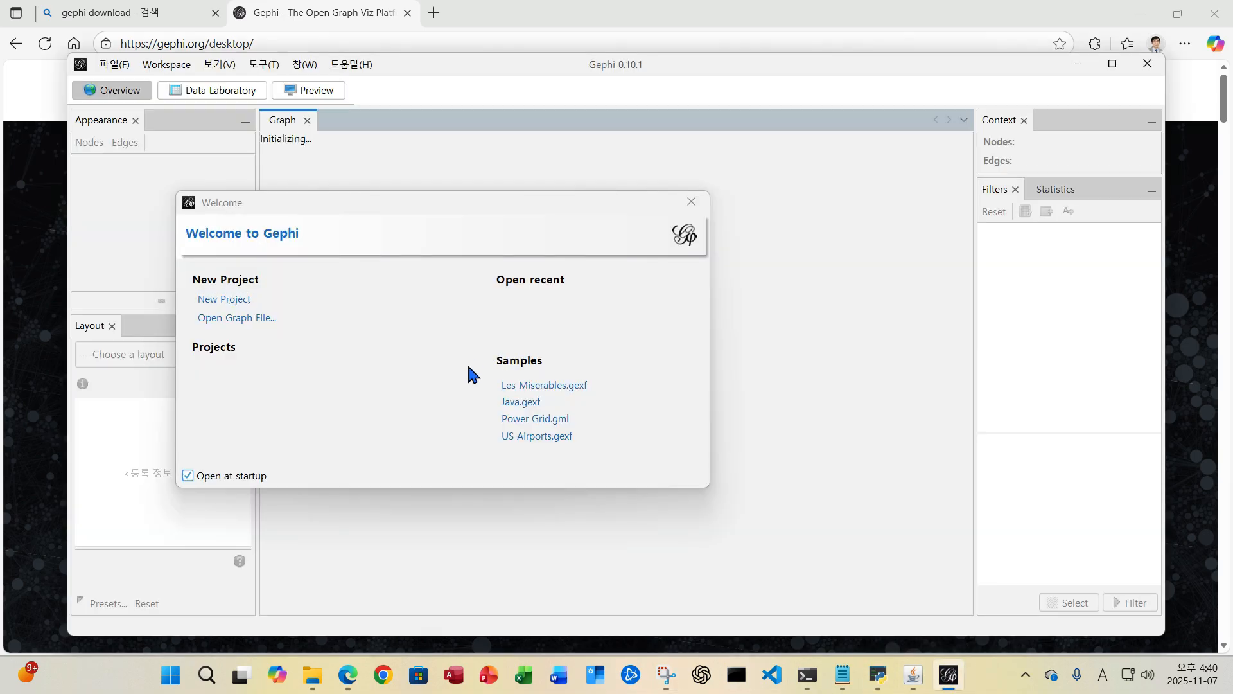
Dismiss Gephi's welcome window, find the app through Windows search with "ge", and pin it to the taskbar.
left_click(692, 203)
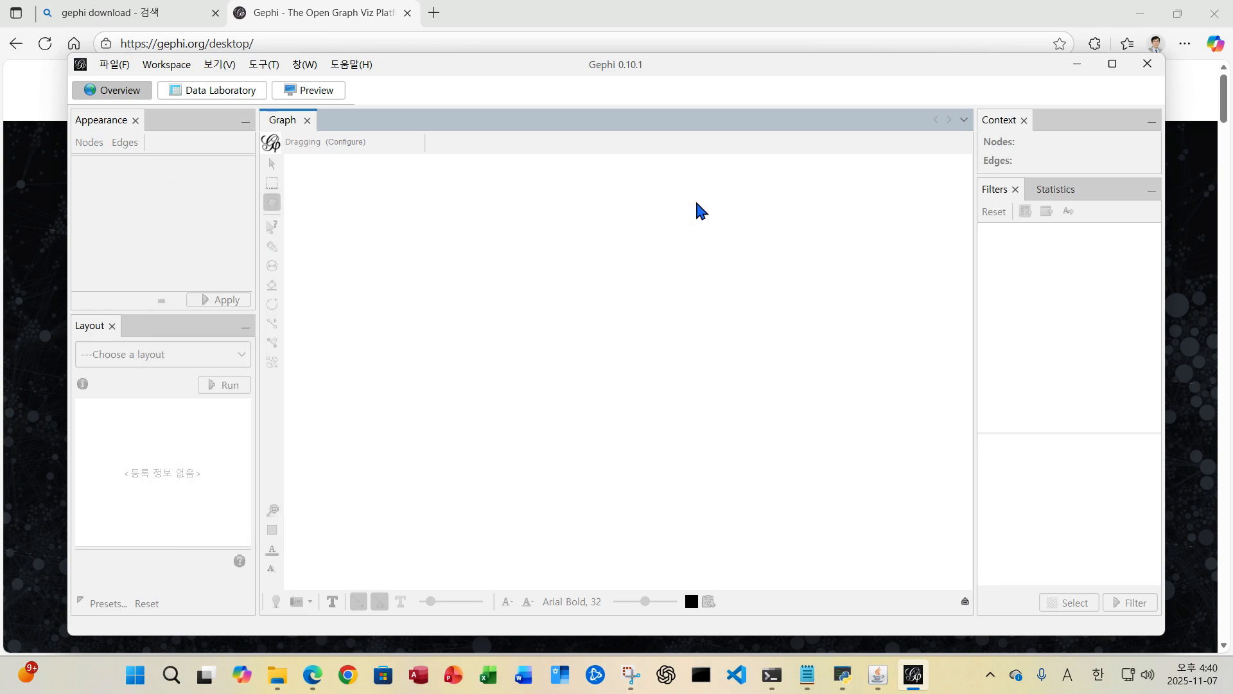
left_click(170, 674)
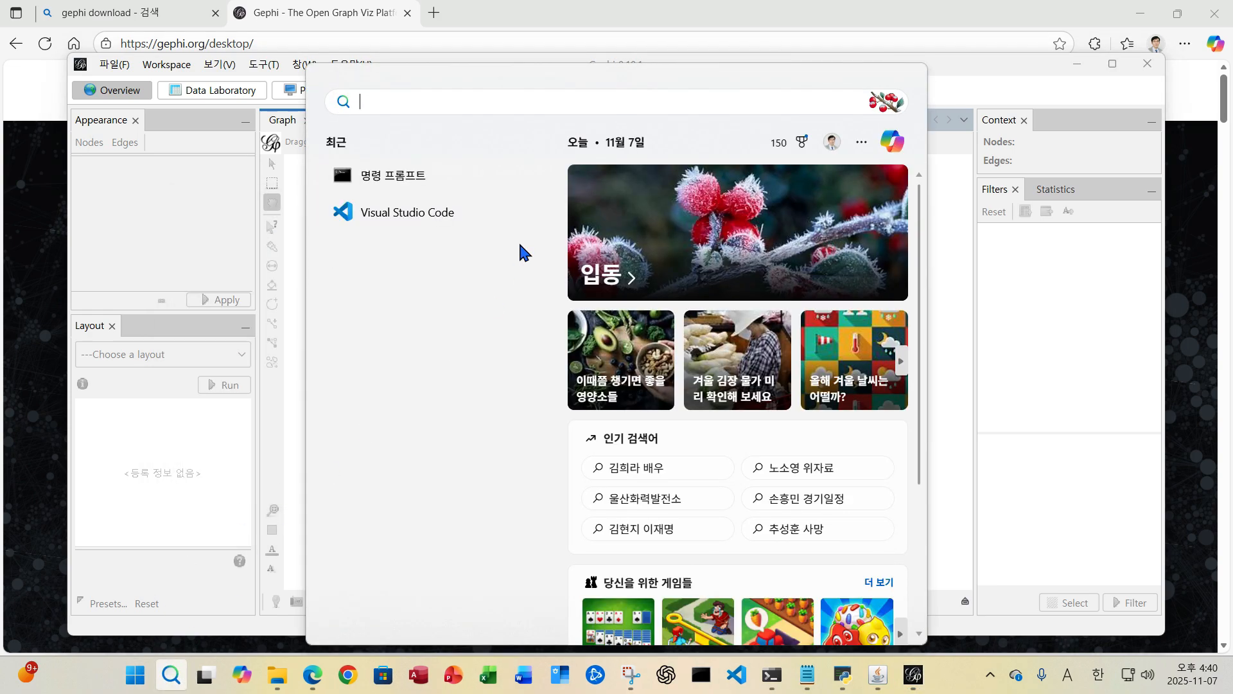
type("ge")
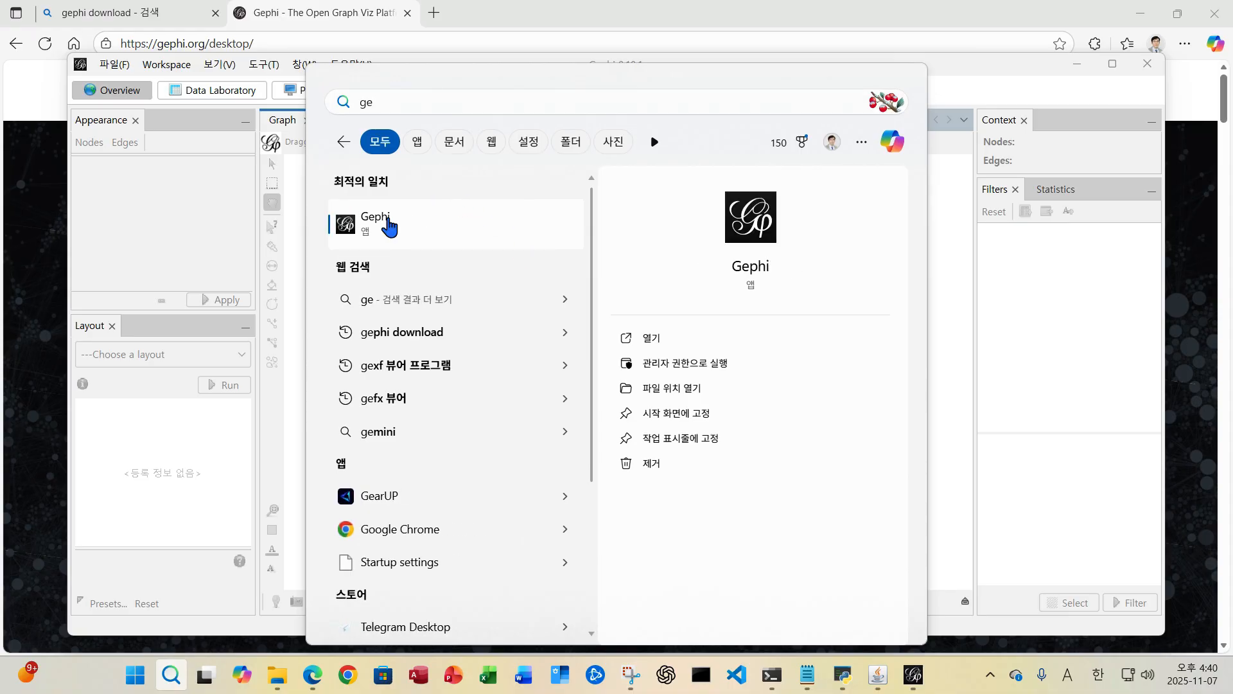
right_click(388, 224)
left_click(466, 328)
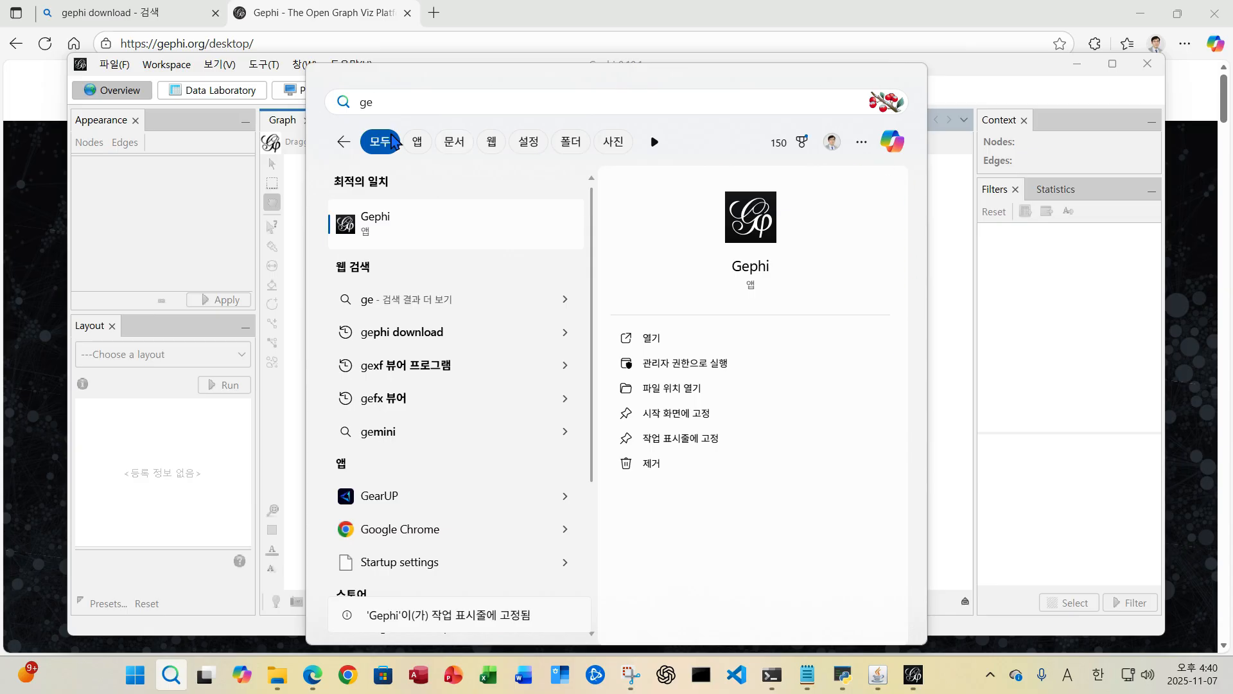
left_click(1021, 74)
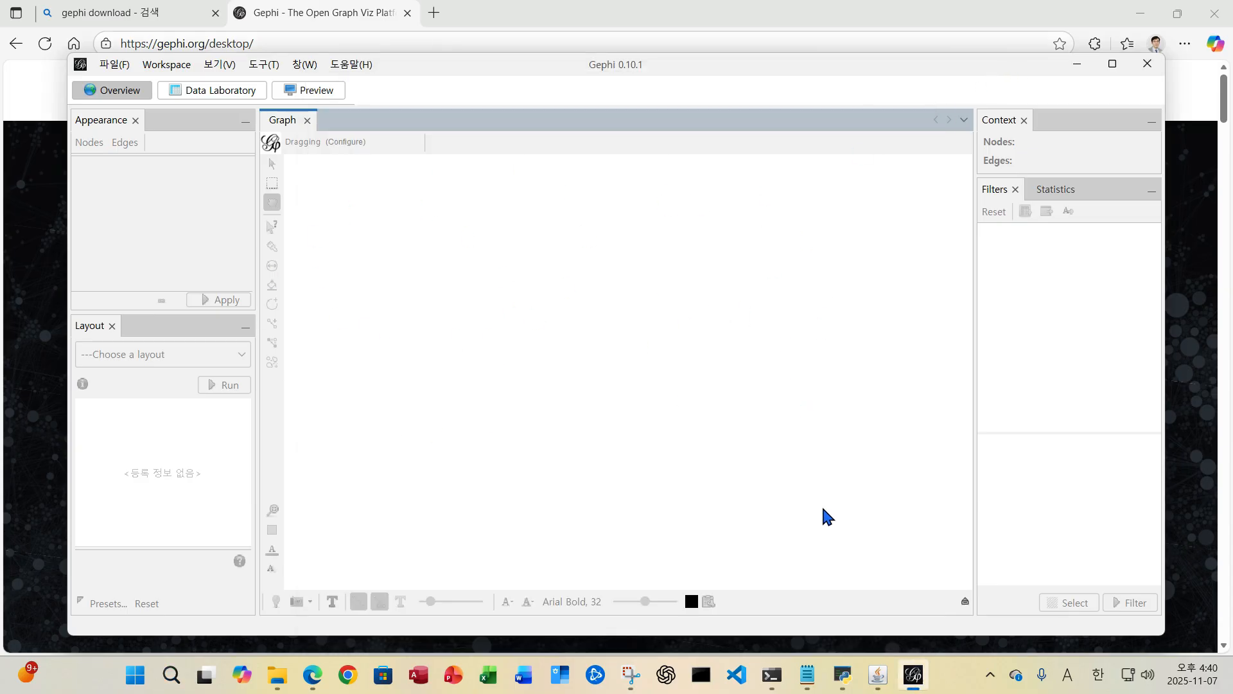
Open concor_full_tf_global_all.gexf from the network exports folder in Gephi and import it as an undirected graph in a new workspace.
left_click(277, 674)
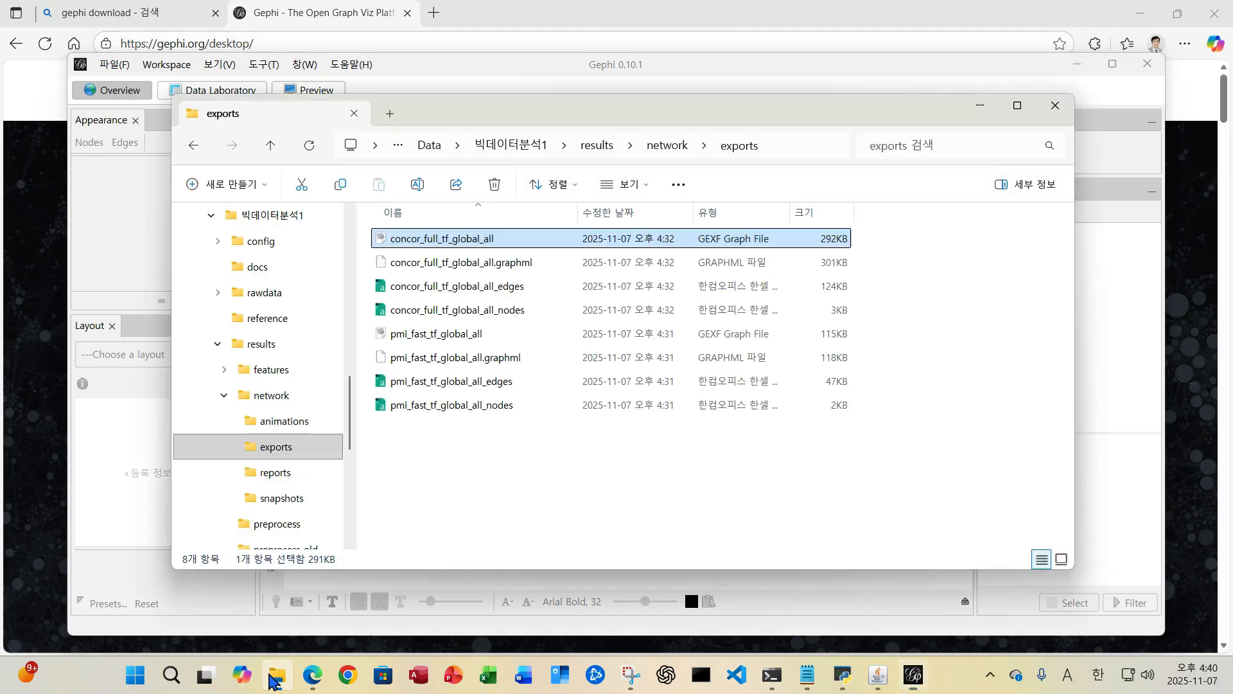
left_click(519, 478)
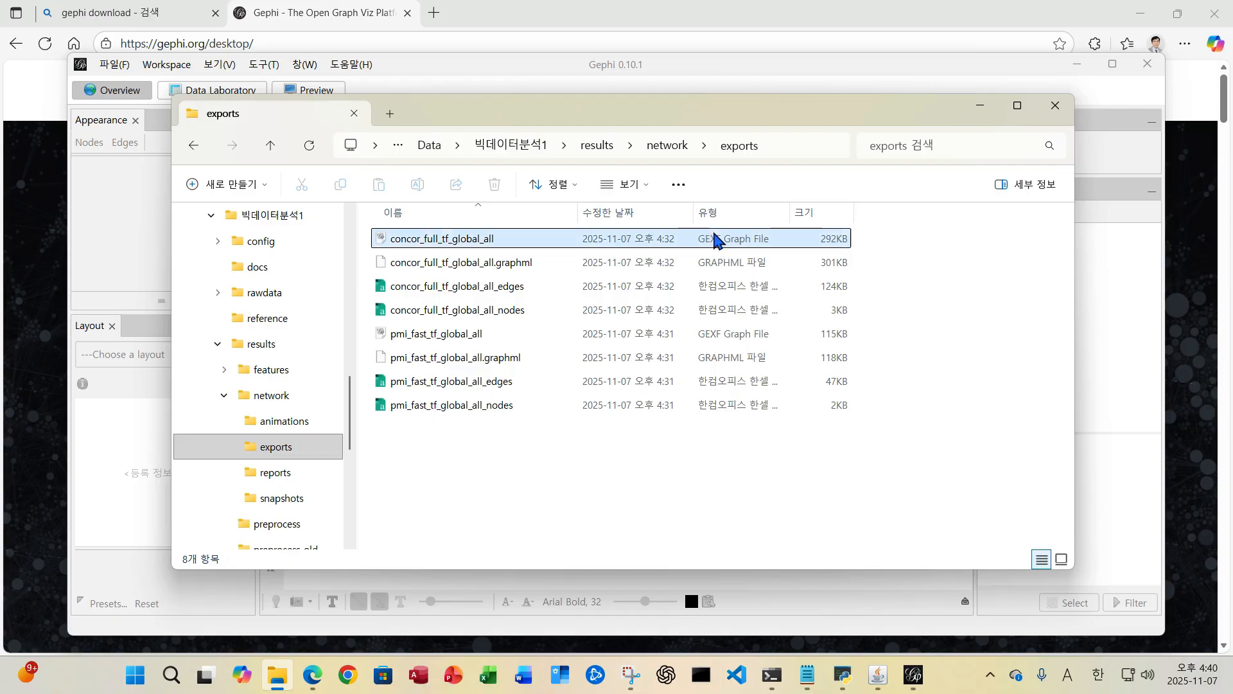
double_click(483, 243)
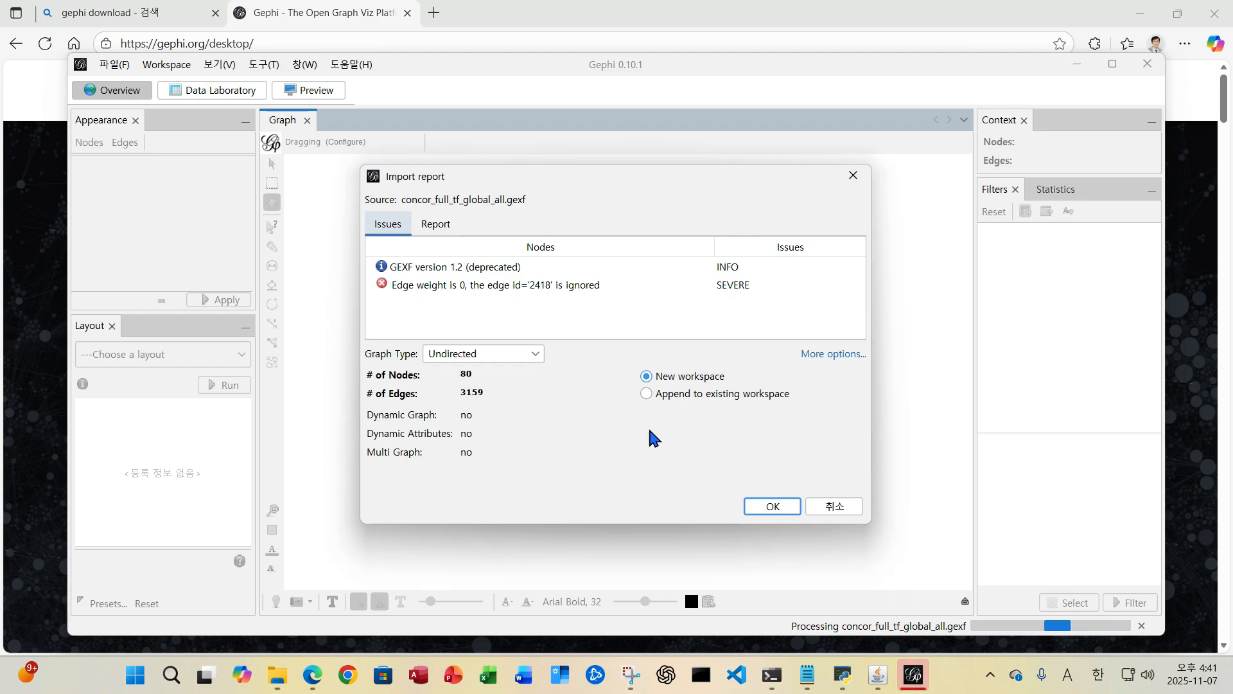
left_click(772, 506)
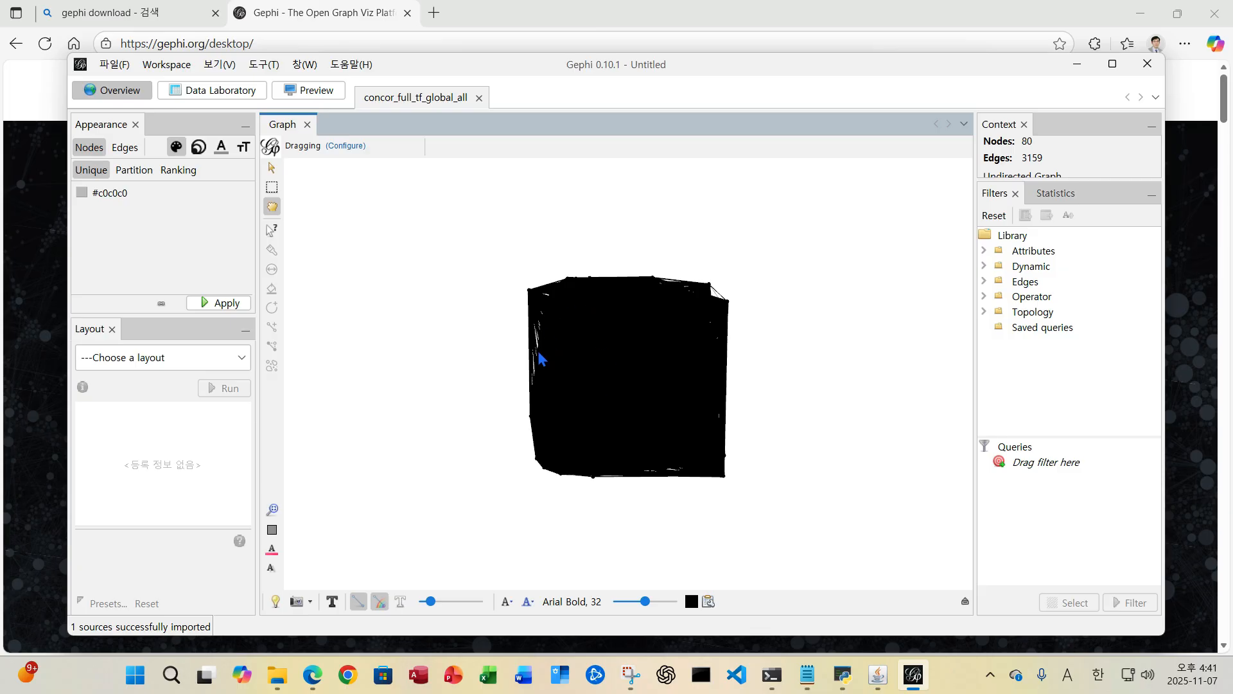
Reduce the graph's edge thickness to the minimum, show the node labels, and enlarge the labels to the maximum size.
left_click_drag(430, 601, 369, 625)
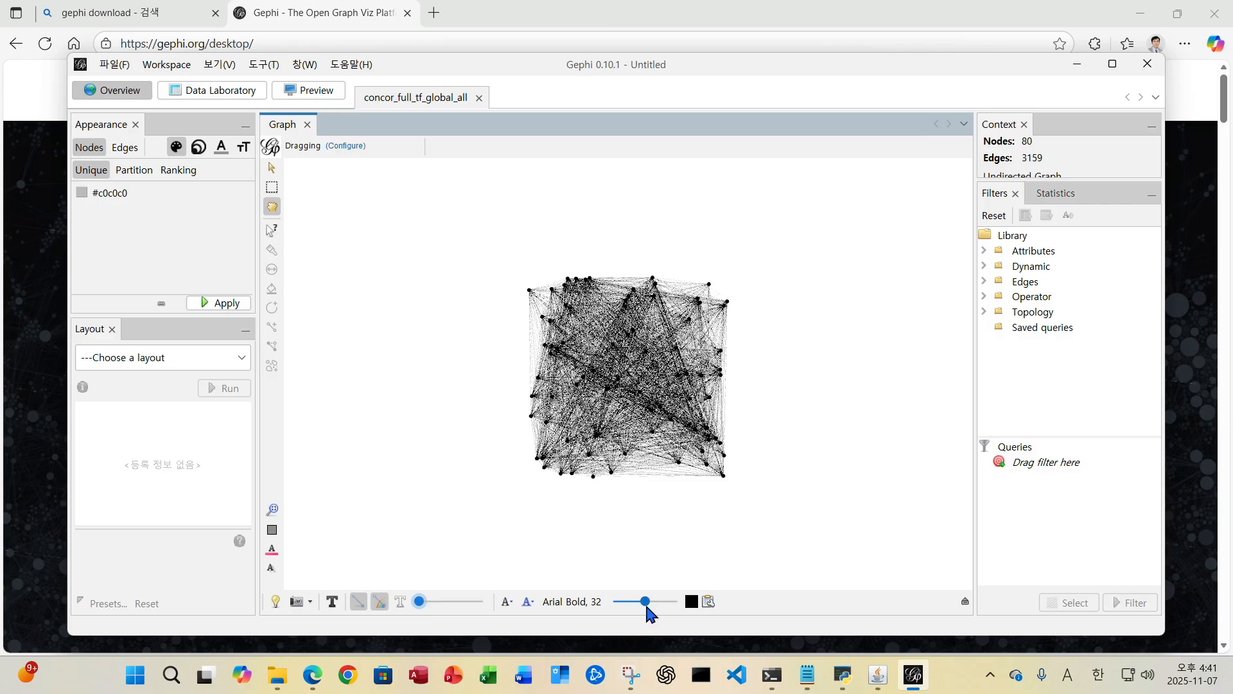
left_click(332, 603)
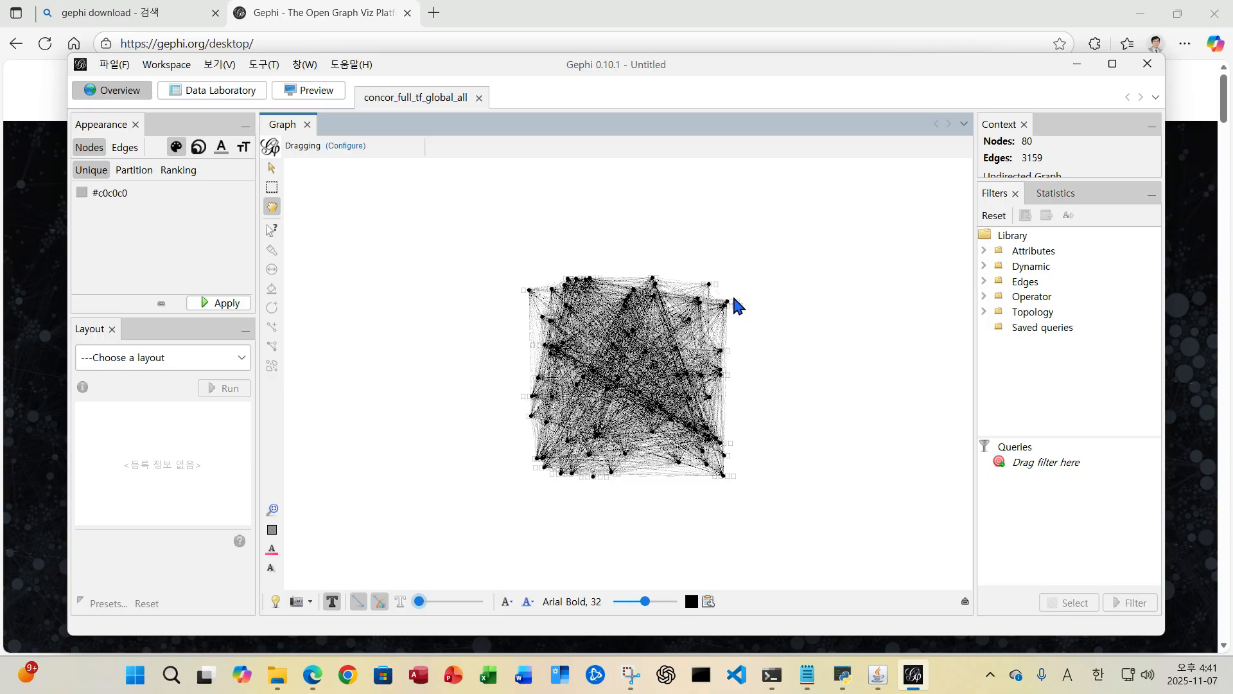
left_click_drag(645, 601, 706, 608)
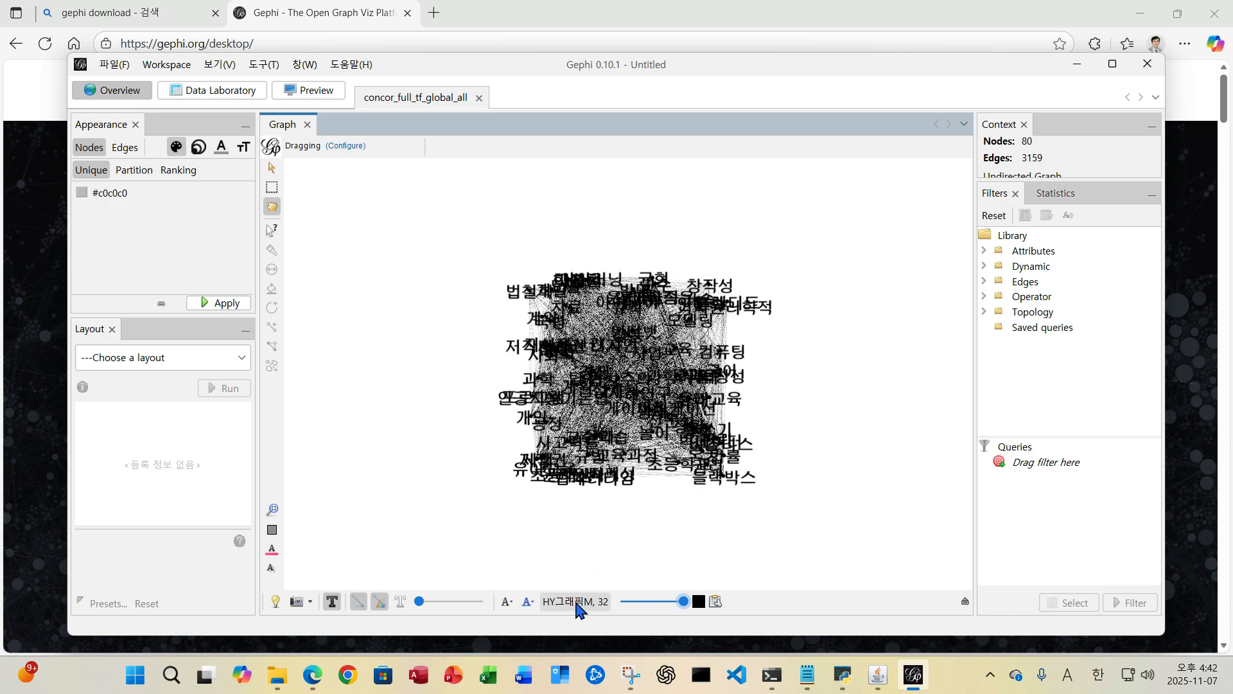
Open the node label font settings and look through the available font families for a Korean font.
left_click(581, 604)
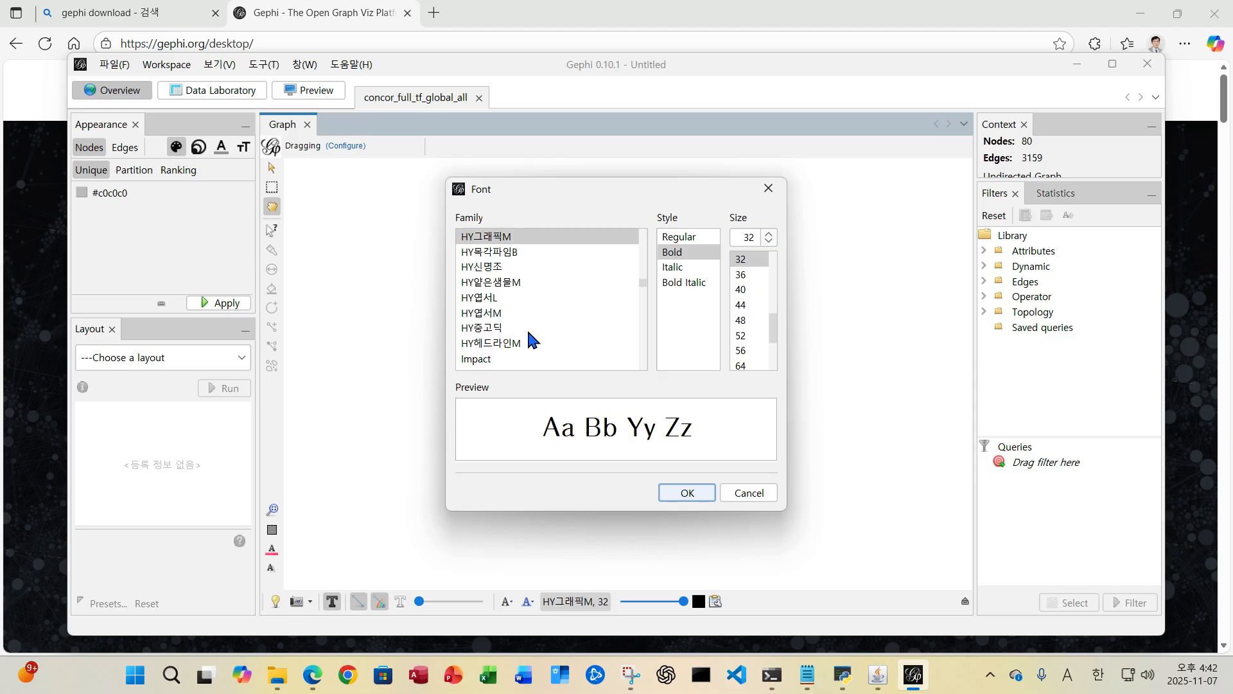
scroll(527, 327, "up", 4)
scroll(527, 326, "down", 4)
scroll(526, 326, "up", 15)
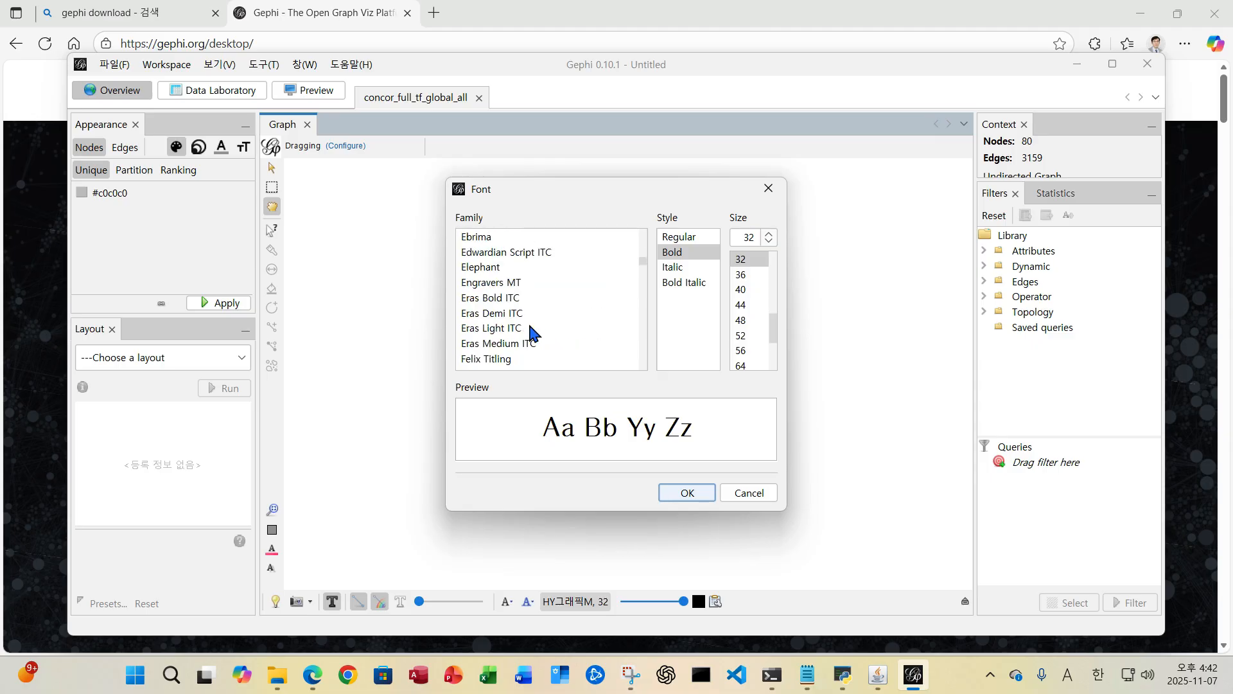
scroll(531, 331, "up", 20)
scroll(534, 316, "down", 5)
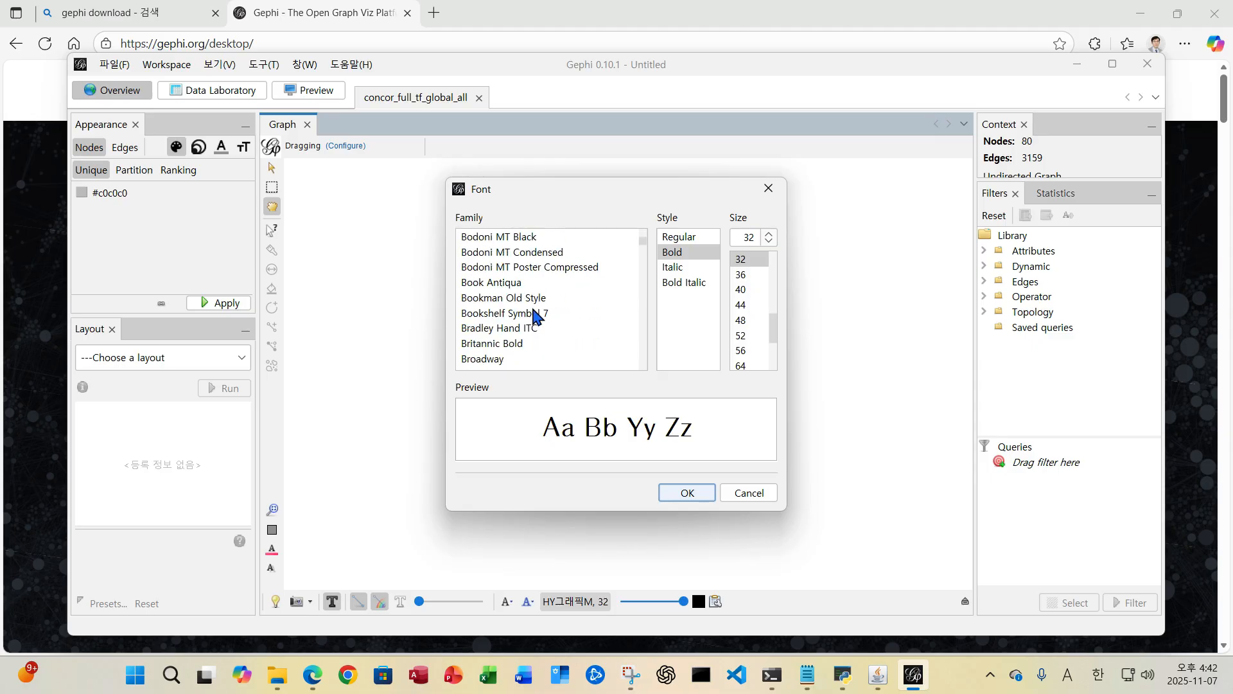
scroll(533, 315, "down", 20)
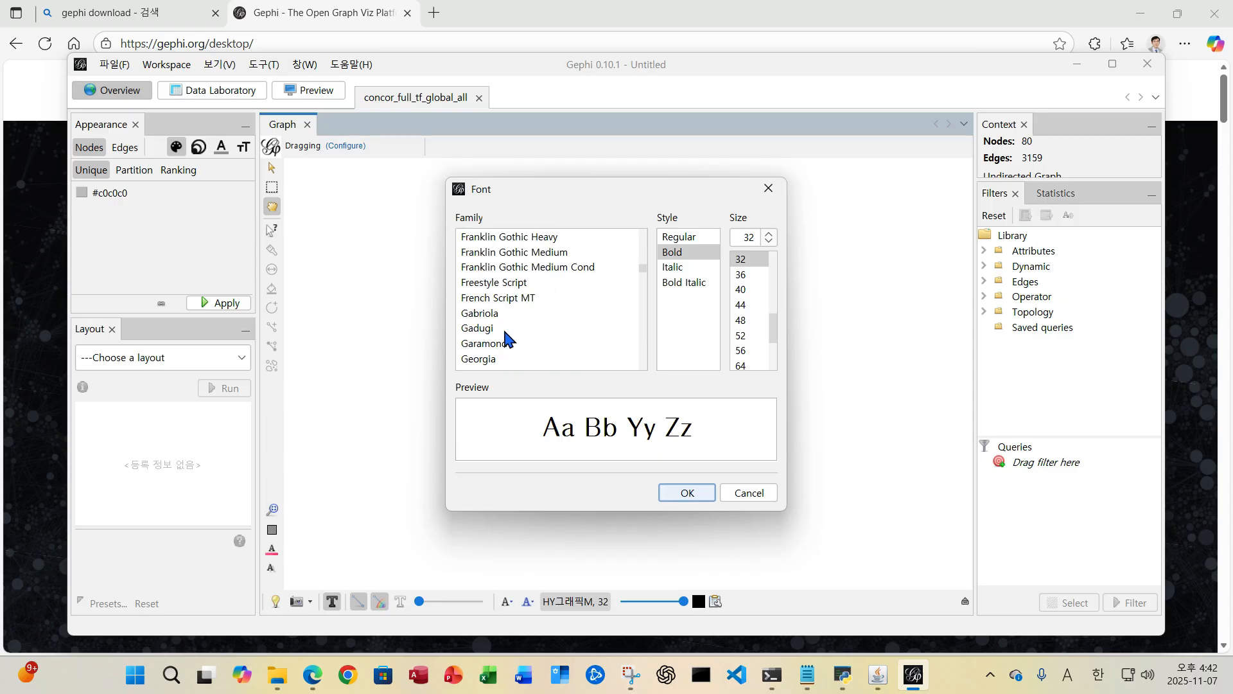
scroll(510, 340, "down", 10)
scroll(518, 335, "down", 2)
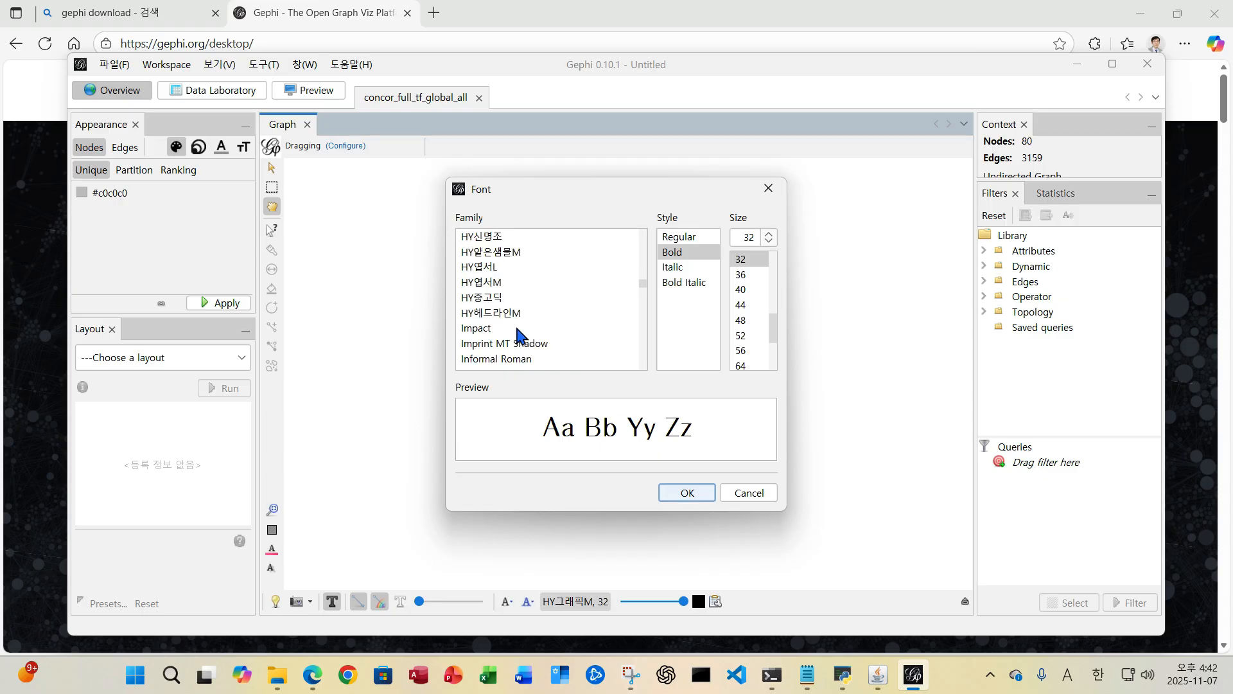
scroll(520, 320, "up", 2)
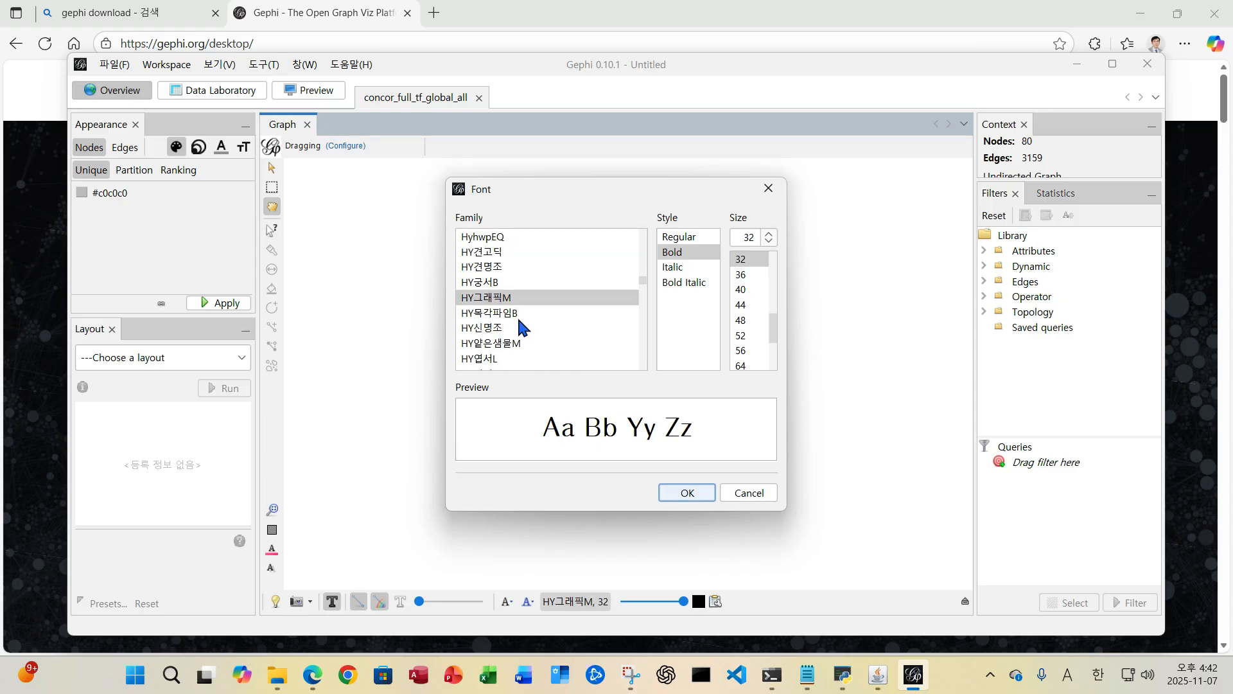
Preview the HY견고딕, HY견명조, HY궁서B, HY목각파임B and HY그래픽M families for the node labels.
left_click(489, 256)
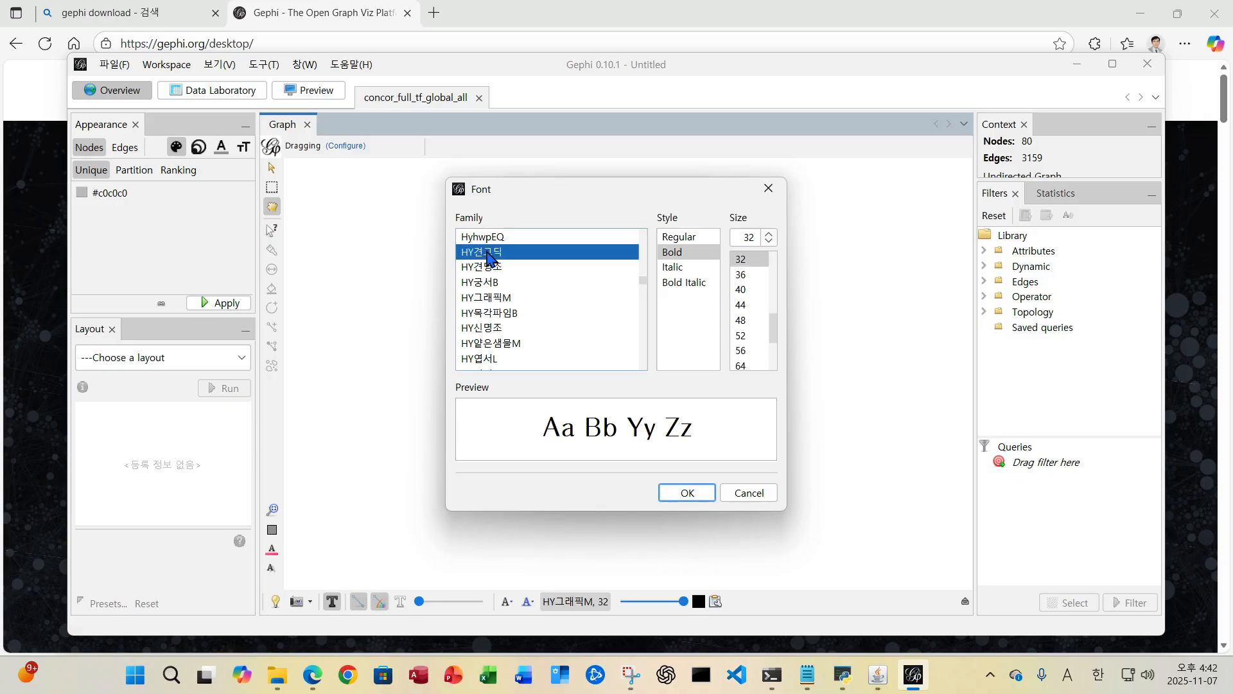
left_click(493, 268)
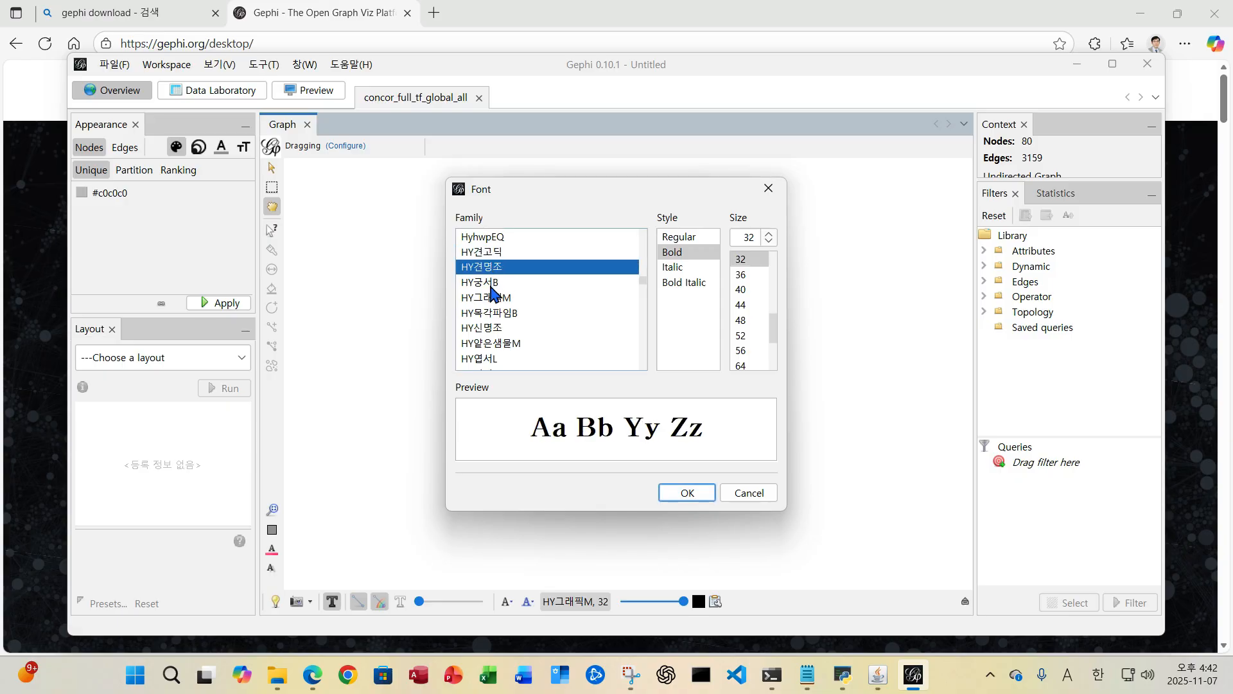
left_click(491, 286)
left_click(493, 298)
left_click(495, 313)
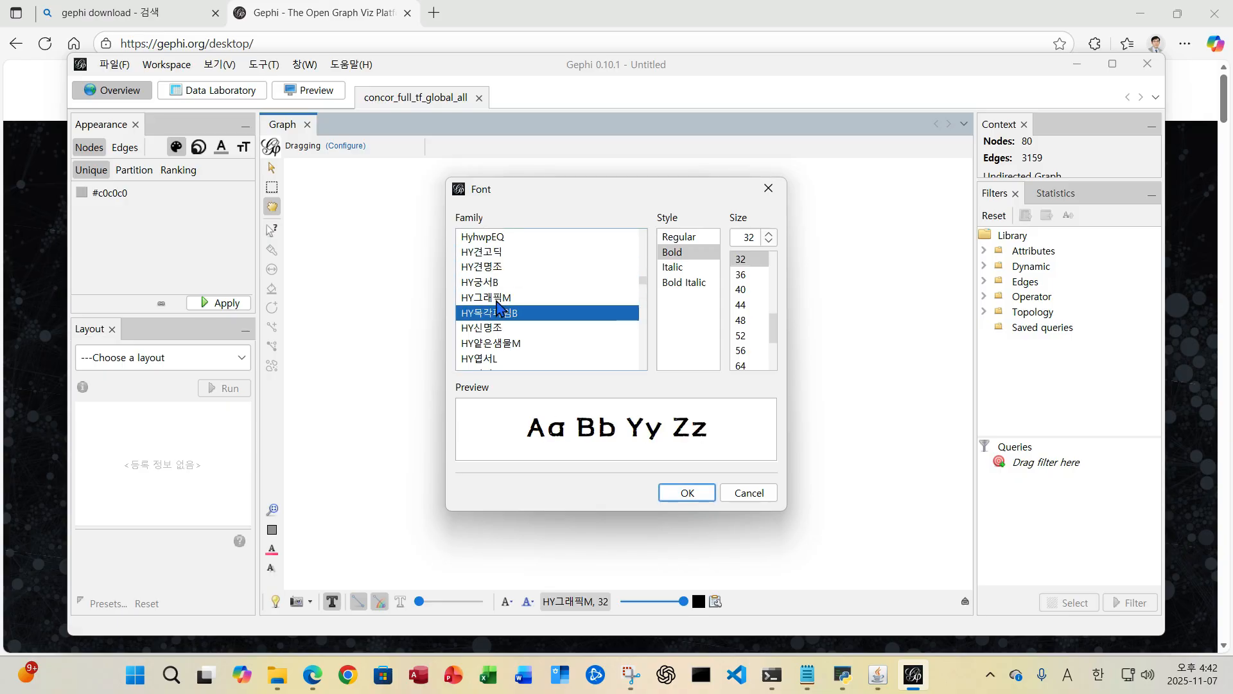
left_click(496, 301)
scroll(518, 318, "down", 6)
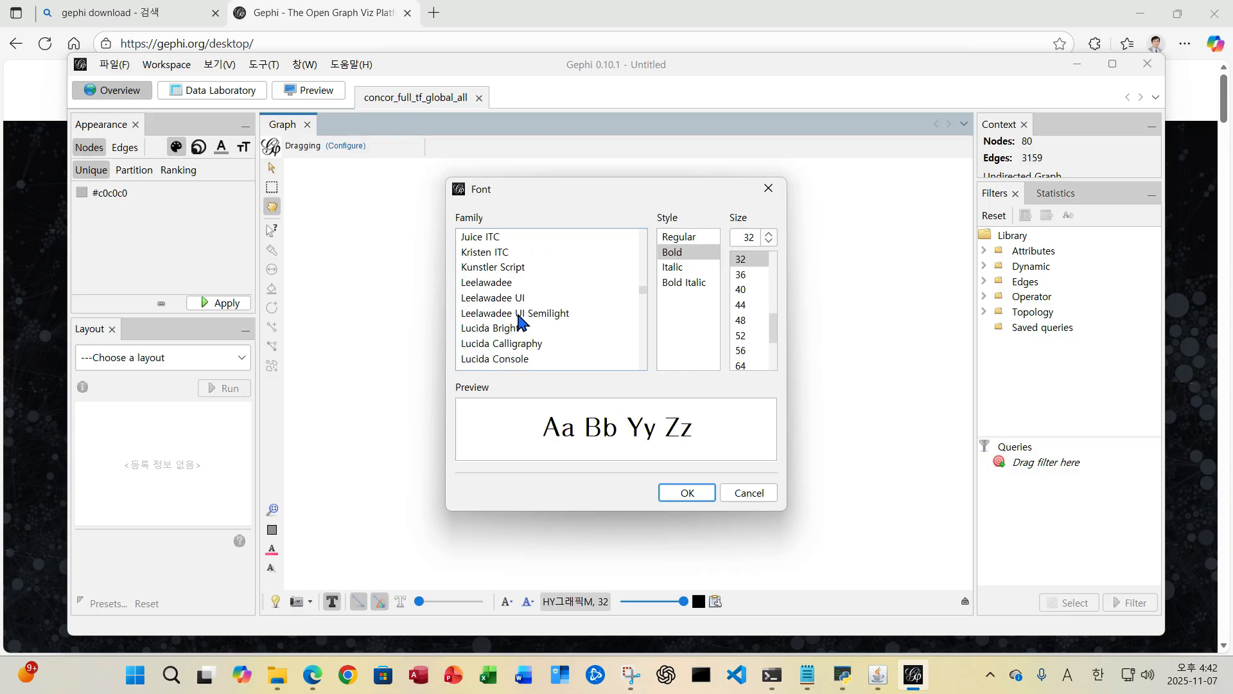
Set the node label font to 함초롬돋움 in Regular style and apply it.
scroll(518, 318, "down", 20)
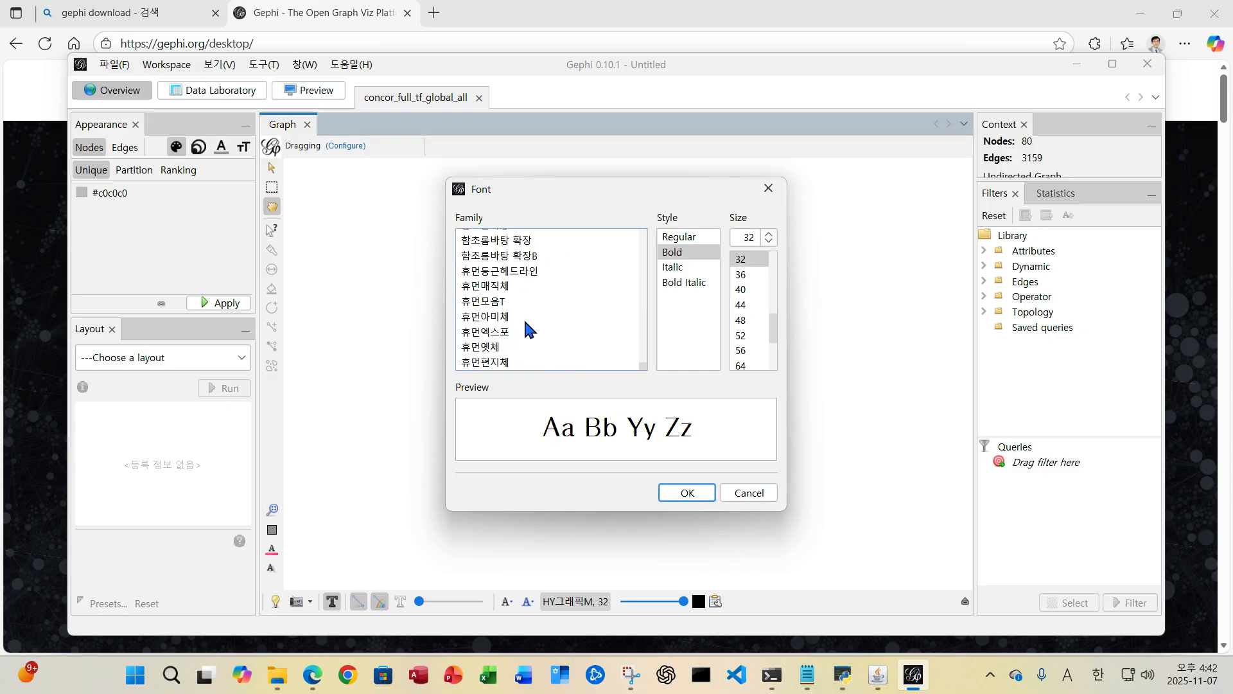
scroll(528, 329, "up", 2)
left_click(508, 283)
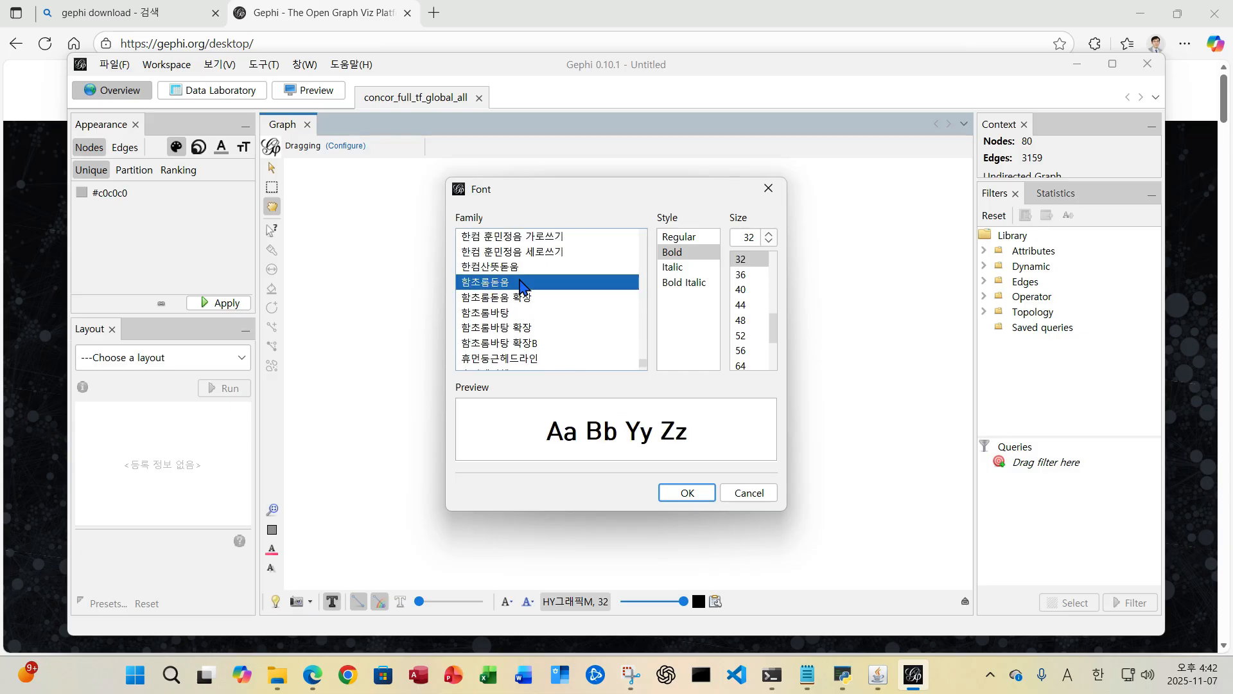
scroll(520, 287, "up", 1)
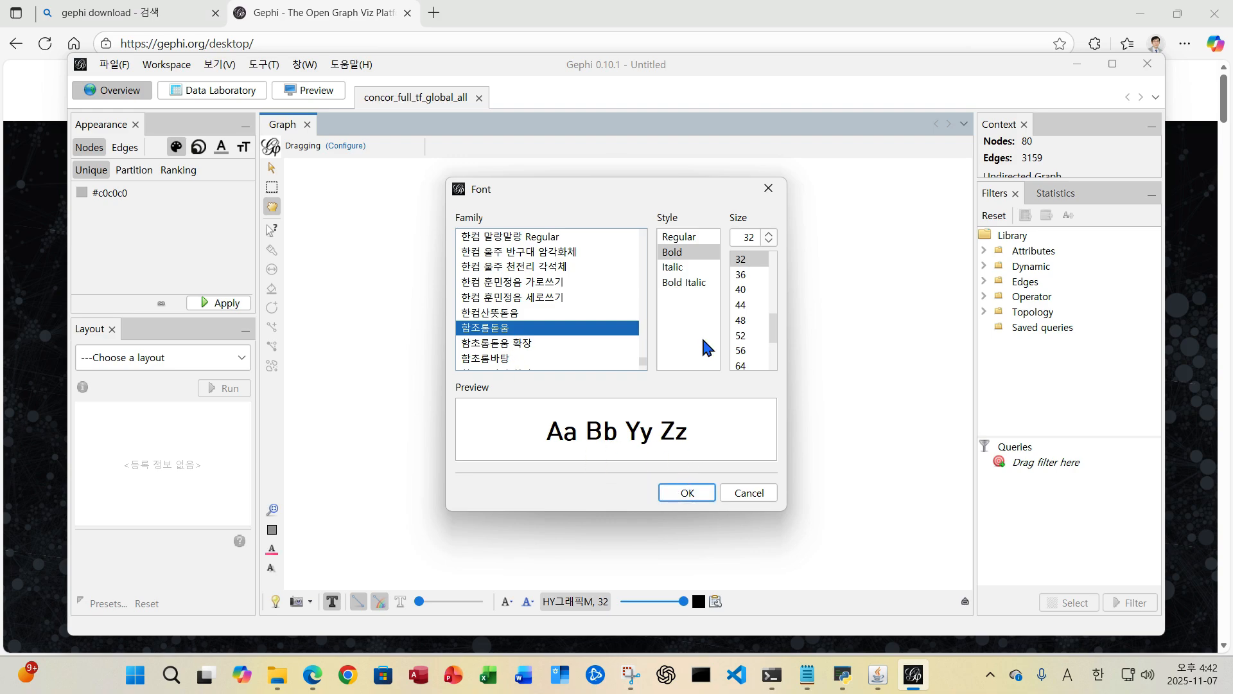
left_click(682, 239)
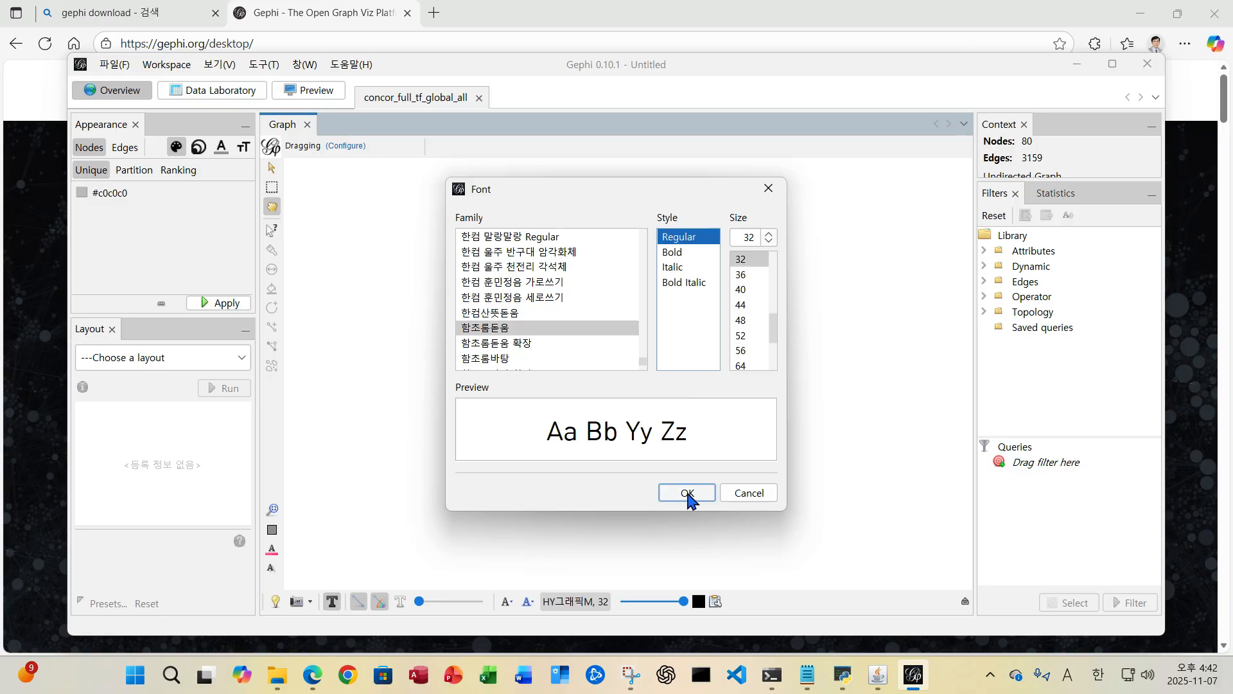
left_click(687, 493)
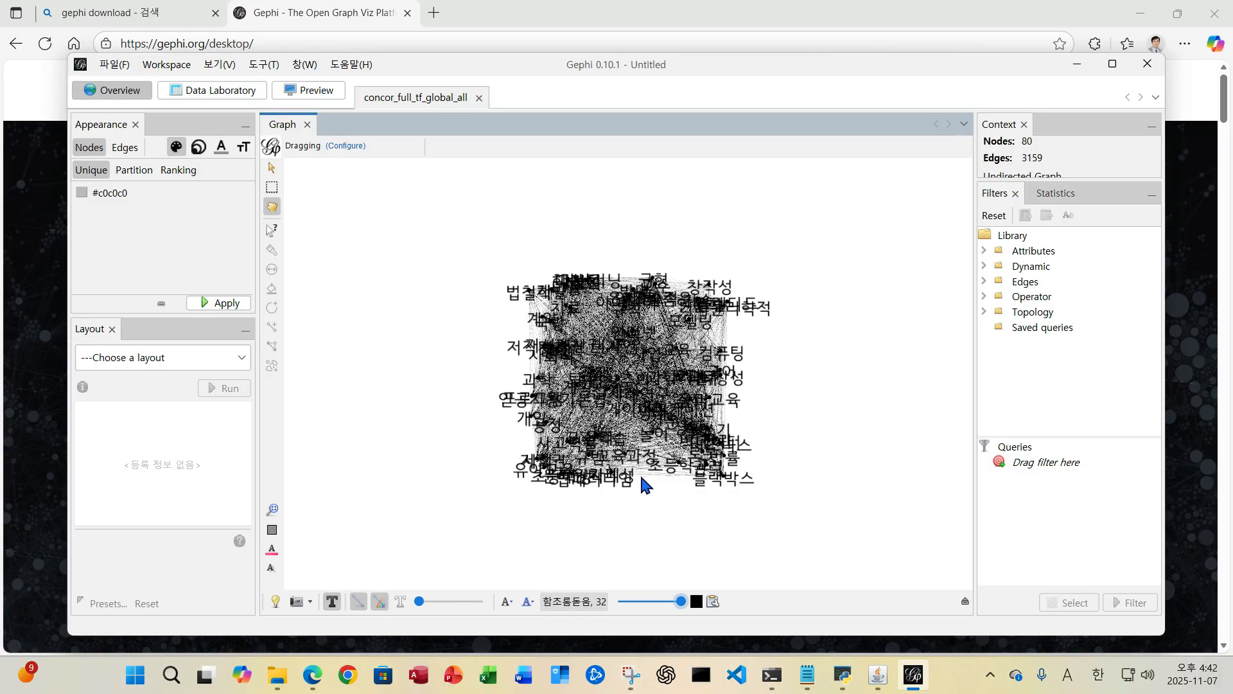
Reduce the node label size to a medium setting and turn off colouring edges by their source node.
left_click_drag(680, 601, 656, 609)
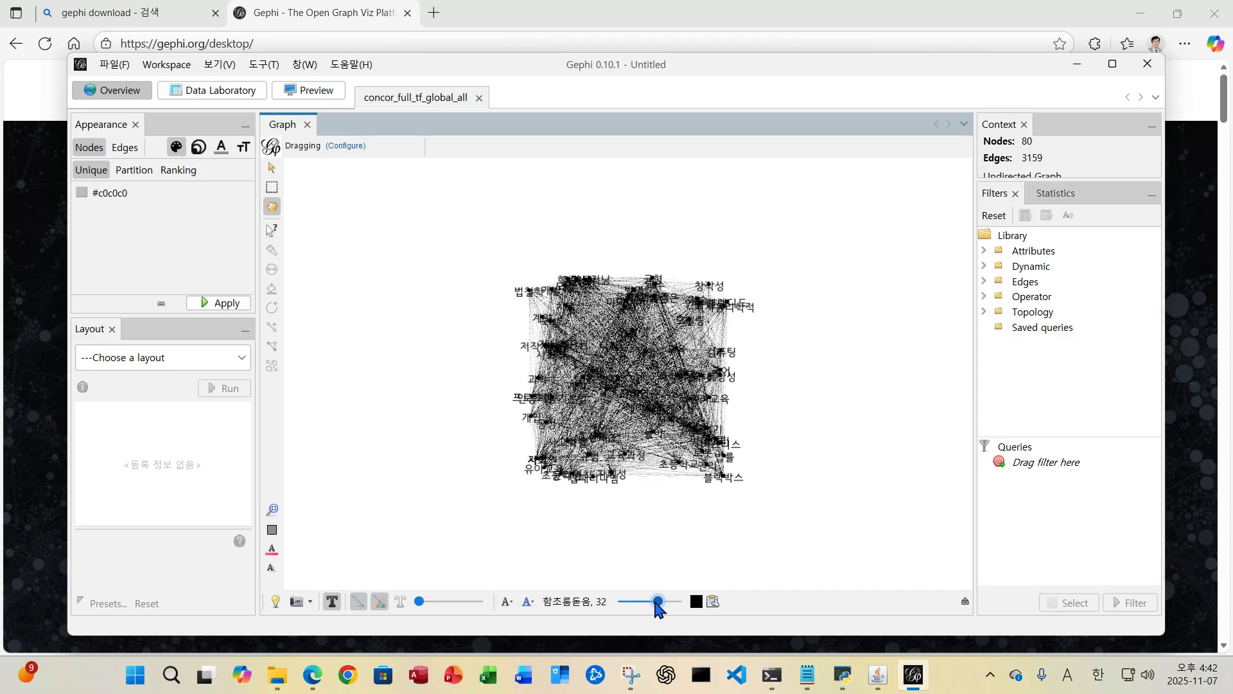
left_click(380, 602)
left_click(382, 603)
left_click(381, 604)
left_click(381, 604)
left_click(381, 603)
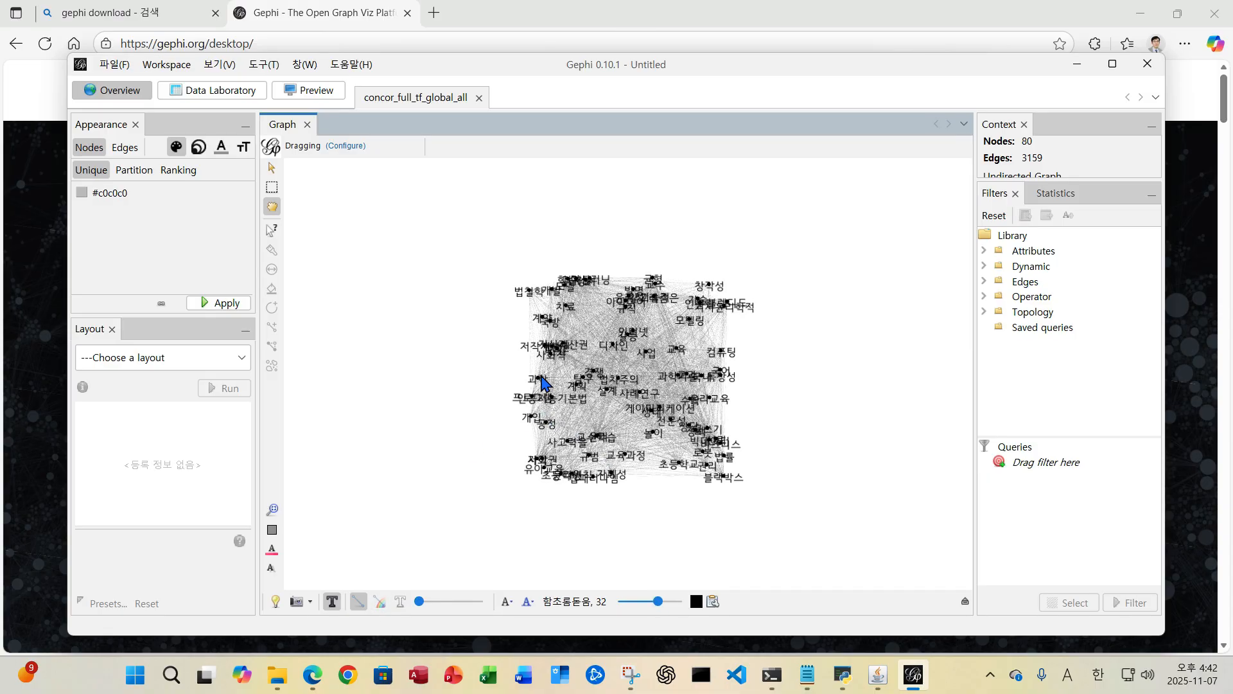
Pull the nodes 과학, 법철학, 개발, 모델, 정치 and 디지털 out of the cluster into the free space on its left and upper left.
left_click_drag(538, 383, 416, 399)
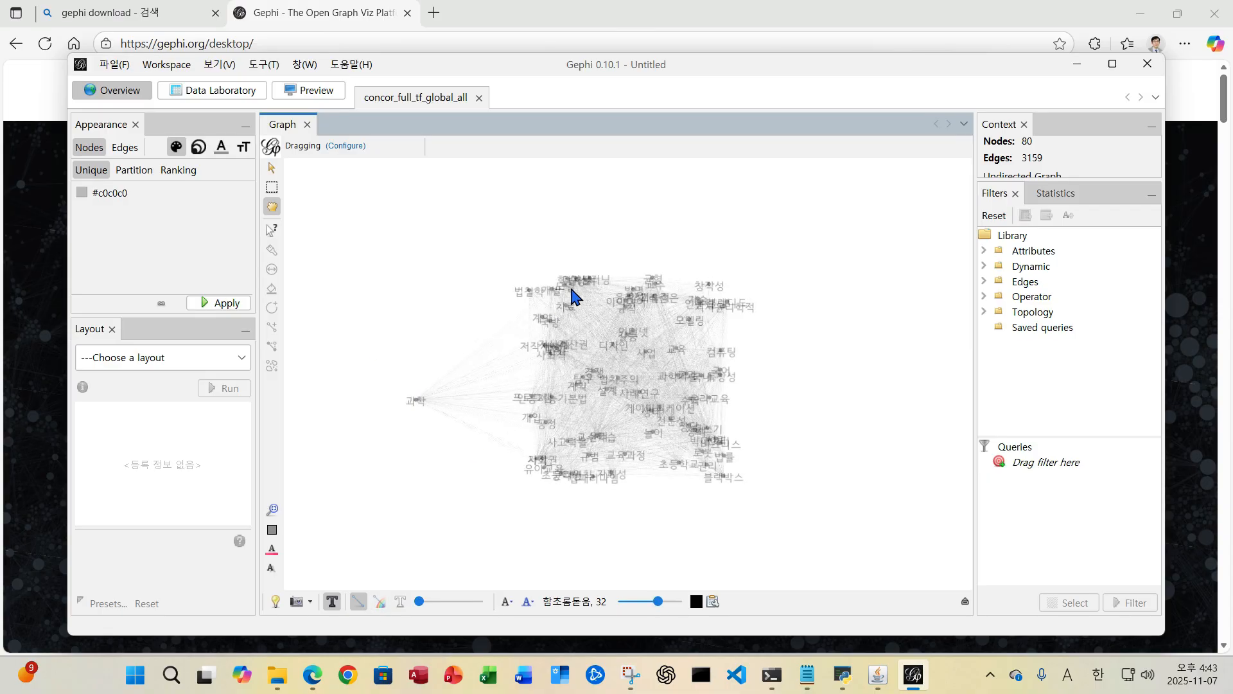
left_click_drag(538, 292, 415, 296)
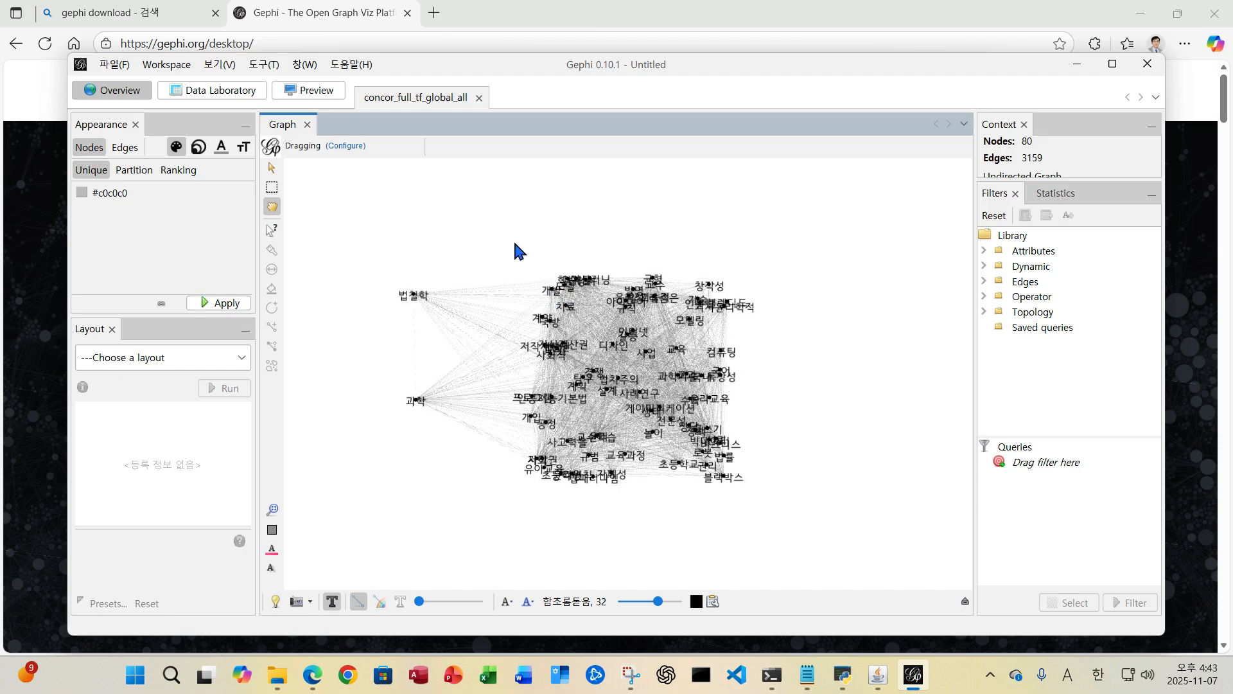
left_click_drag(551, 290, 464, 222)
left_click_drag(565, 285, 559, 212)
left_click_drag(568, 278, 514, 264)
left_click_drag(576, 280, 464, 353)
Spread the nodes on the cluster's lower left and lower edge outward, including 저작권, 개입, 프로그램, 초등학생, 자폐성, 법패러다임 and 교수학습.
left_click_drag(540, 458, 409, 487)
left_click_drag(544, 467, 486, 485)
left_click_drag(531, 416, 487, 440)
left_click_drag(532, 397, 472, 393)
left_click_drag(561, 474, 546, 537)
left_click_drag(611, 473, 594, 543)
left_click_drag(592, 476, 643, 524)
left_click_drag(567, 440, 536, 495)
left_click_drag(597, 436, 526, 460)
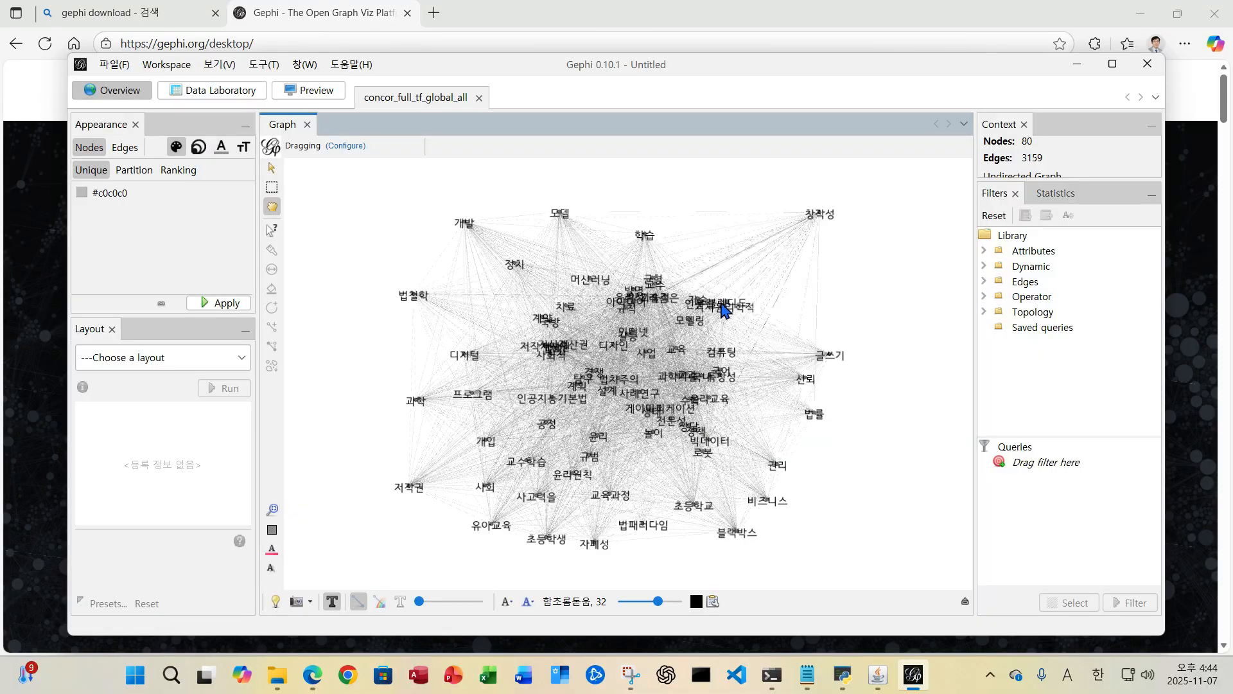
Move 블렌디드, 창작성, 인문학, 균형, 아이디어, 사회적 and 법적 apart around the graph's right, upper and left edges.
left_click_drag(722, 303, 779, 344)
left_click_drag(819, 214, 845, 290)
left_click_drag(698, 300, 771, 267)
left_click_drag(653, 279, 694, 225)
left_click_drag(626, 302, 615, 195)
left_click_drag(551, 355, 343, 352)
left_click_drag(556, 349, 504, 183)
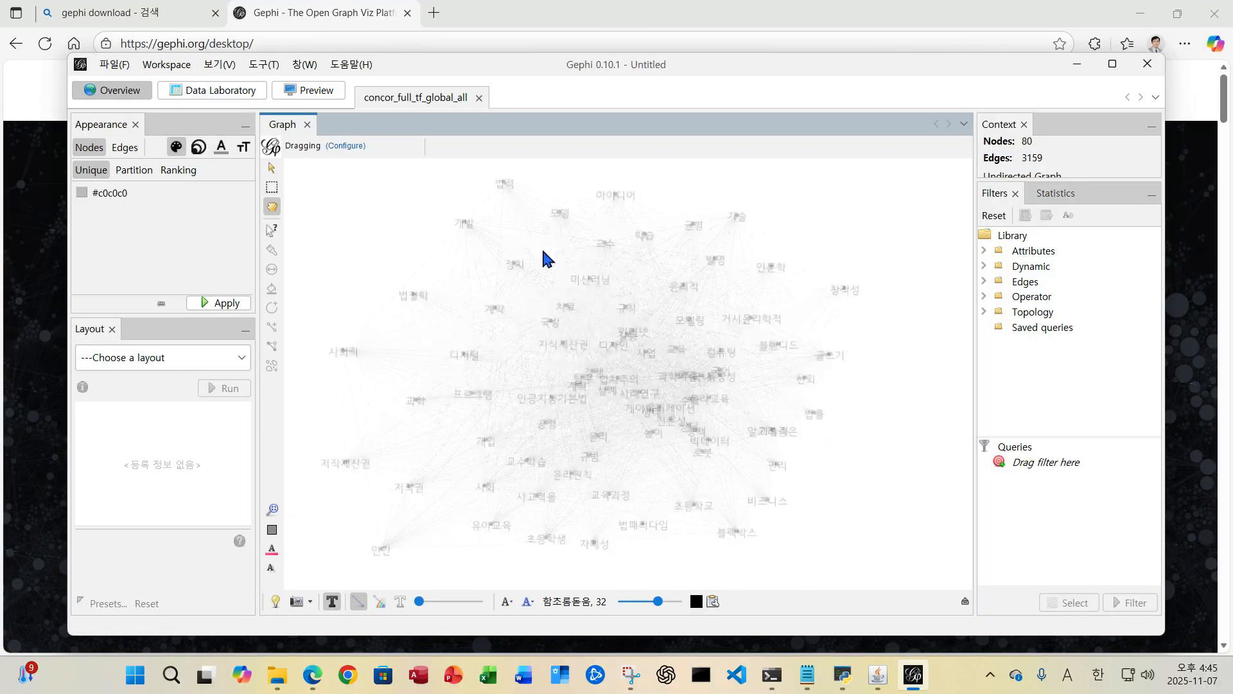
Separate the remaining overlapping central nodes, moving 치료, 인터넷, 수학, 과학기술, 경쟁, 사례연구, 빅데이터, 국어, 갈등 and 기술적 into free space.
left_click_drag(566, 307, 388, 225)
left_click_drag(633, 332, 877, 235)
left_click_drag(691, 399, 903, 351)
left_click_drag(679, 375, 699, 560)
left_click_drag(594, 371, 530, 366)
left_click_drag(639, 392, 822, 208)
left_click_drag(709, 441, 788, 403)
left_click_drag(720, 371, 881, 410)
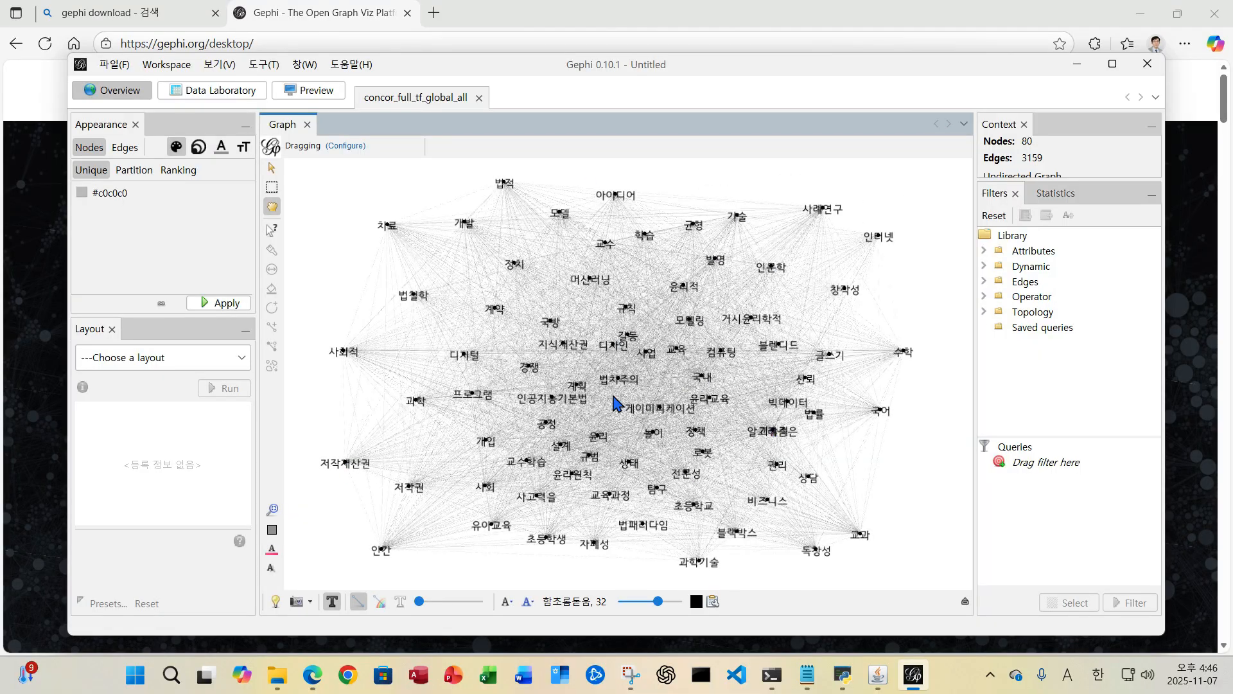
left_click_drag(624, 335, 649, 331)
left_click_drag(772, 430, 904, 489)
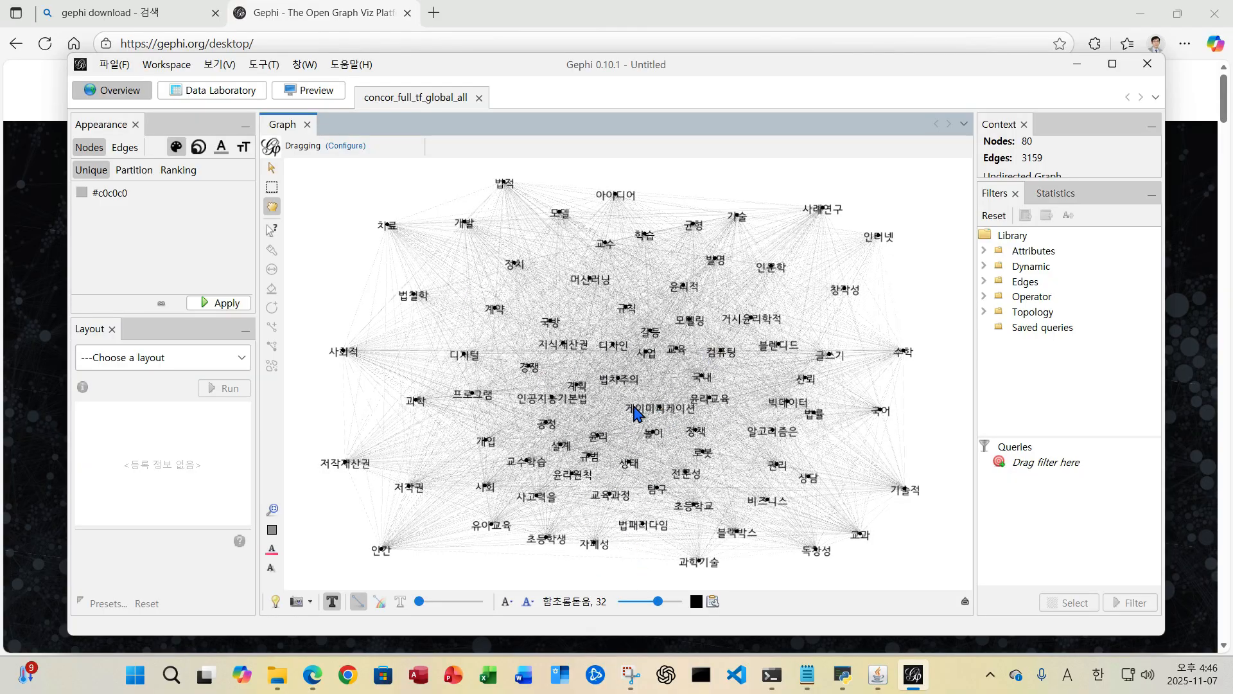
Enlarge the node labels slightly and compare the graph with source-node edge colouring on and off, leaving it off.
left_click_drag(658, 602, 667, 603)
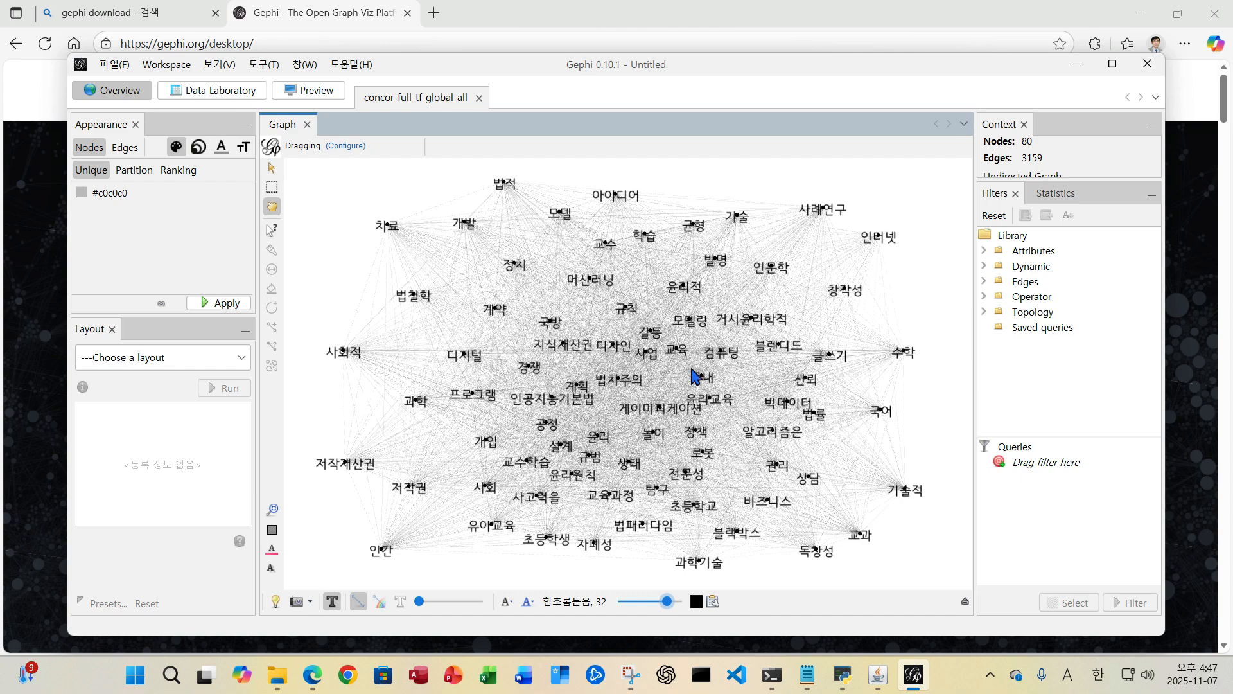
left_click(383, 604)
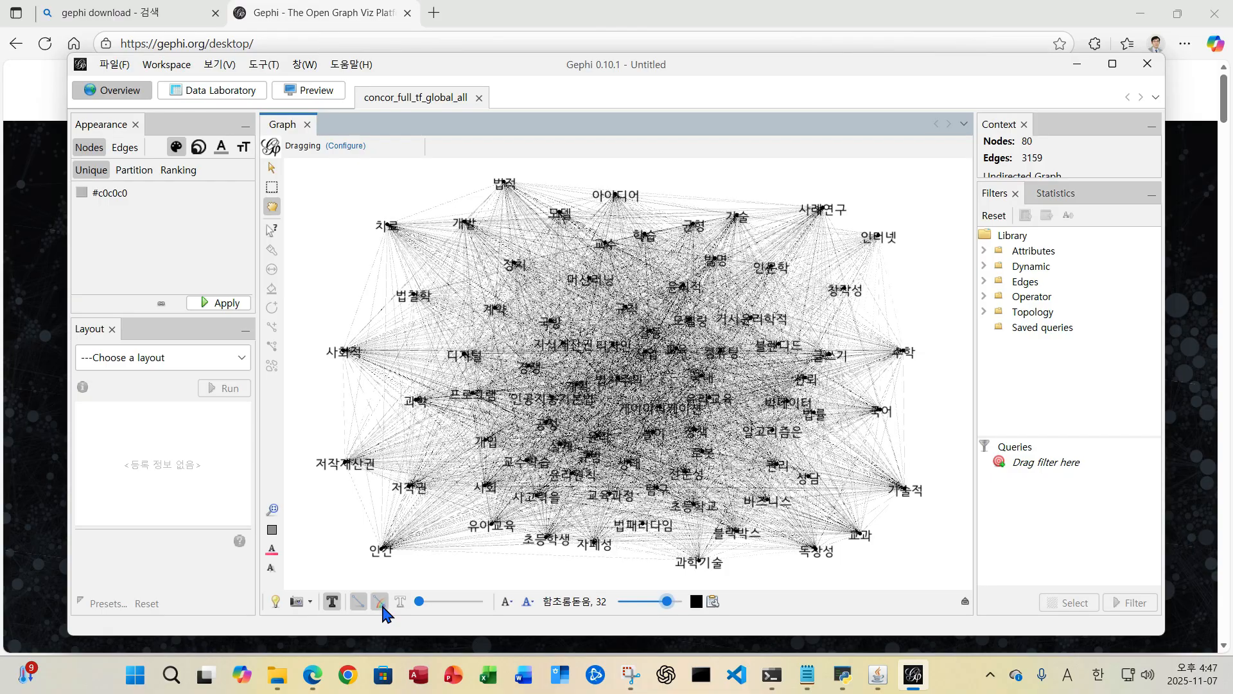
left_click(383, 605)
left_click(382, 605)
left_click(382, 605)
left_click(383, 605)
left_click(383, 604)
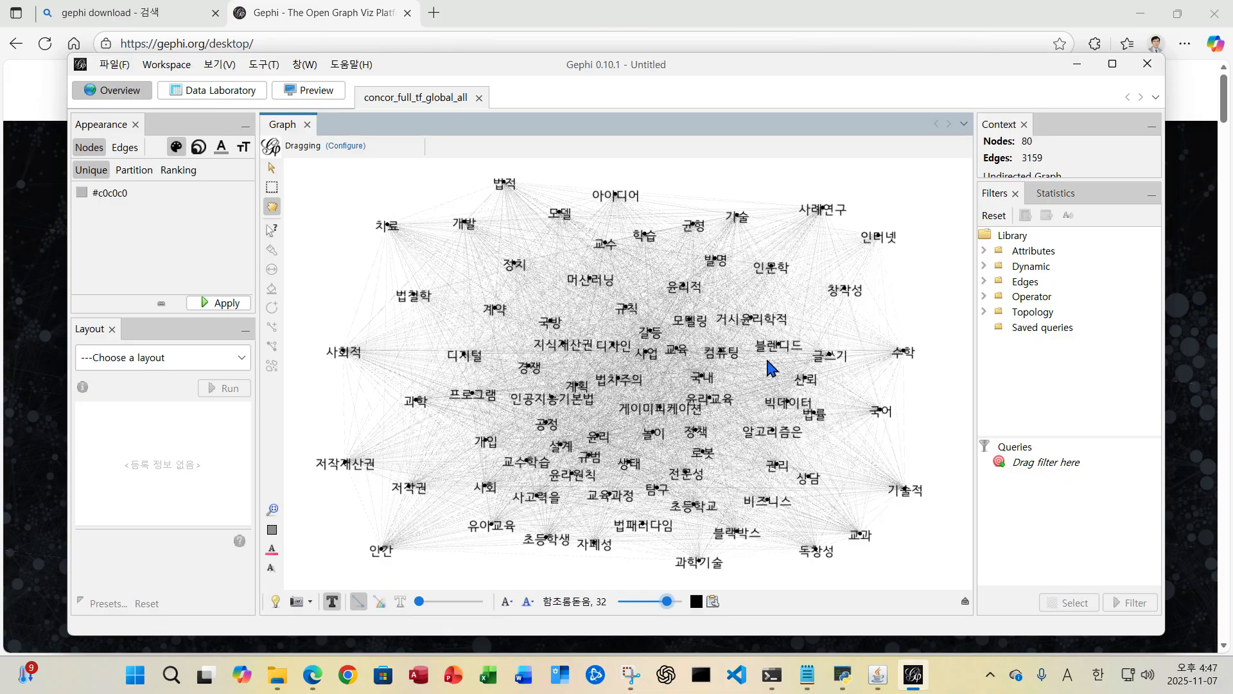
Take a screenshot of the graph and save it as screenshot_164724.png in the 빅데이터분석1 project's results/network/snapshots folder on DATA (E:).
left_click(297, 602)
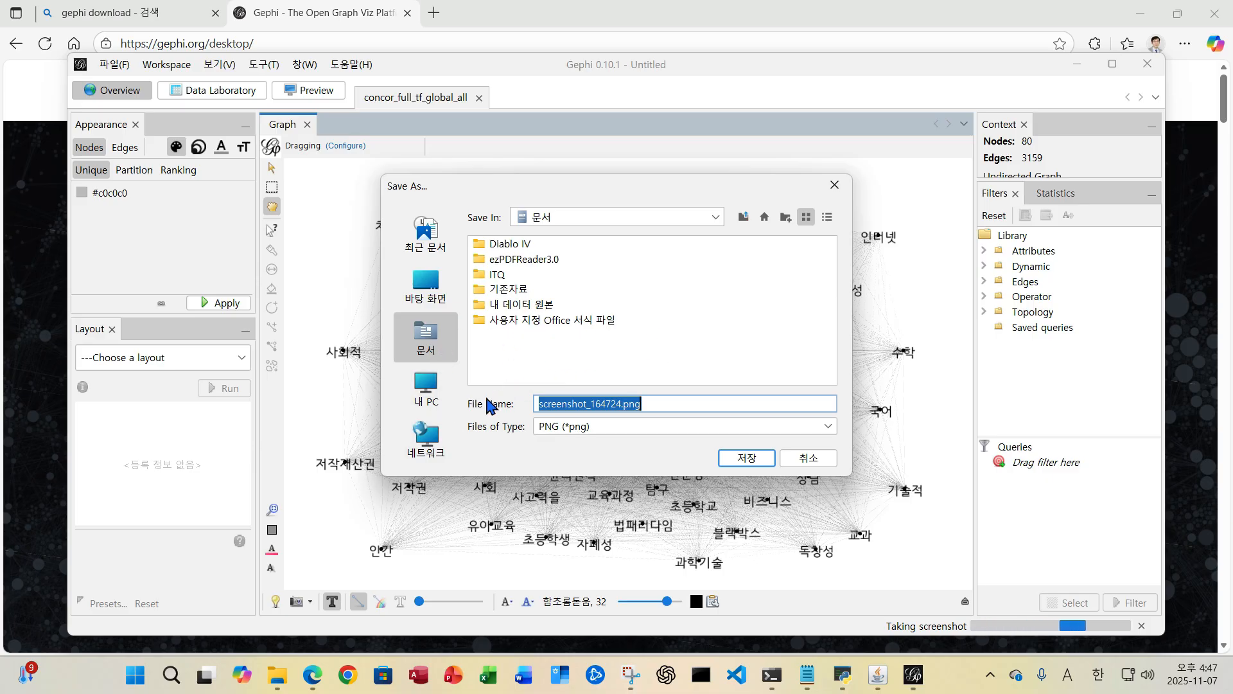
left_click(426, 389)
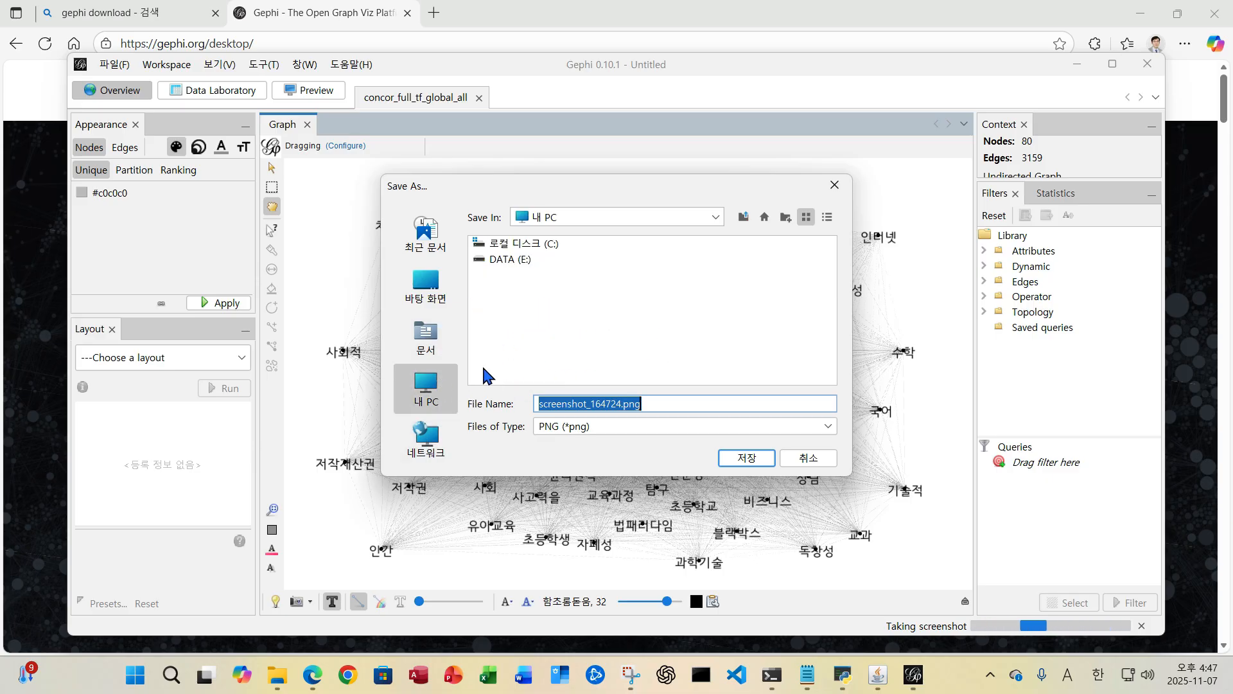
double_click(508, 259)
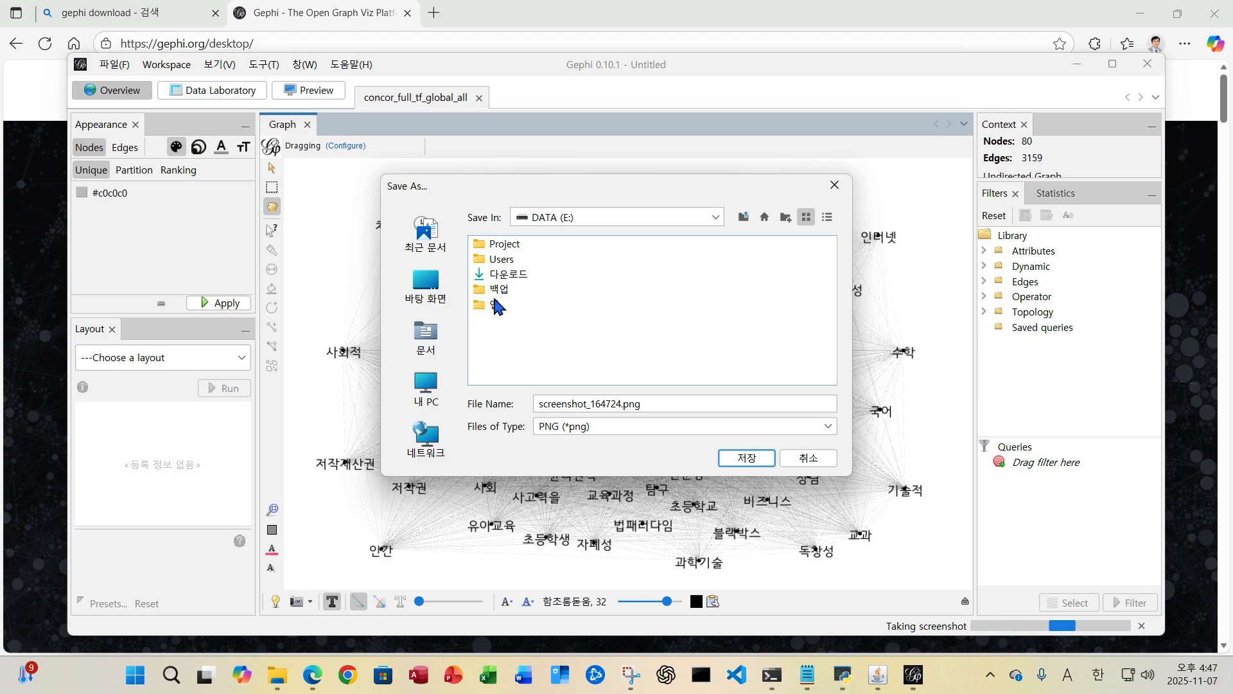
double_click(507, 246)
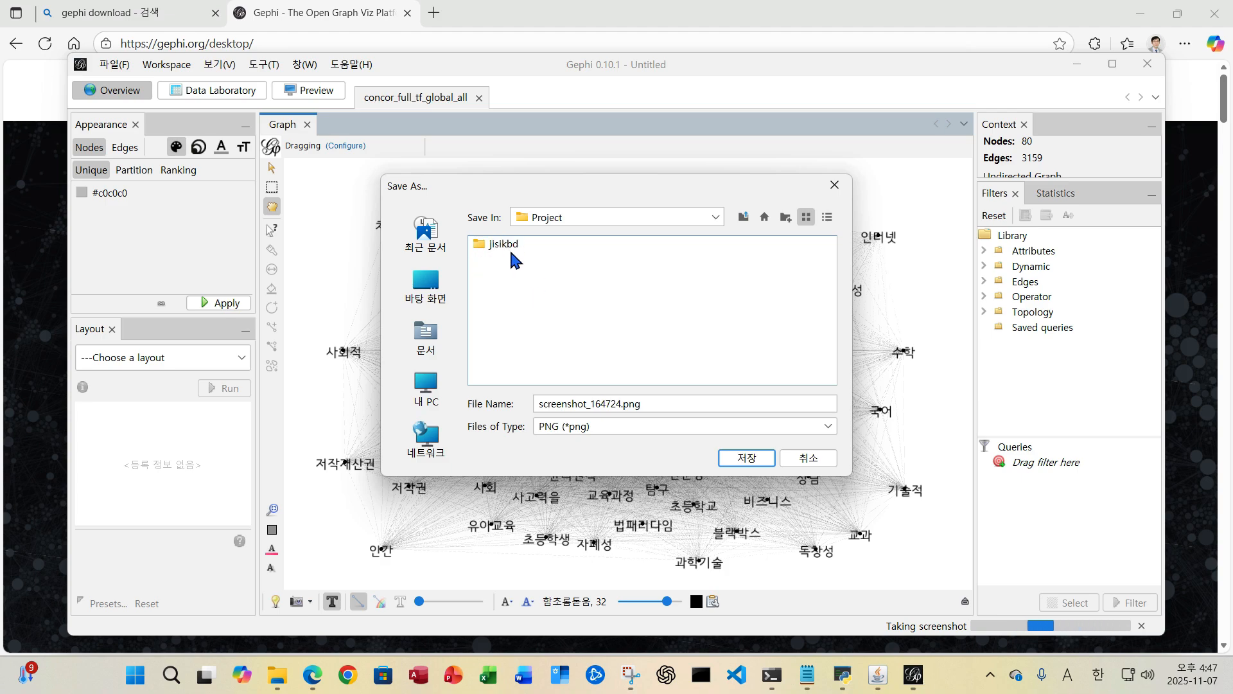
double_click(512, 252)
left_click(509, 308)
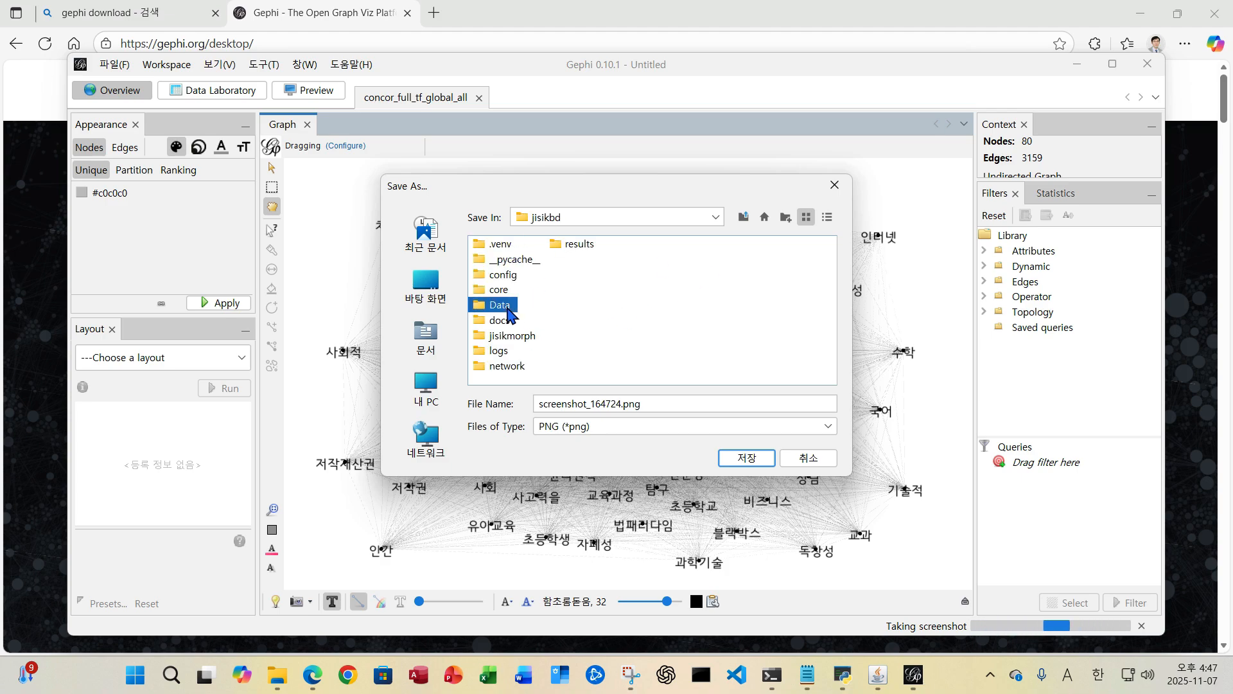
double_click(509, 308)
double_click(507, 274)
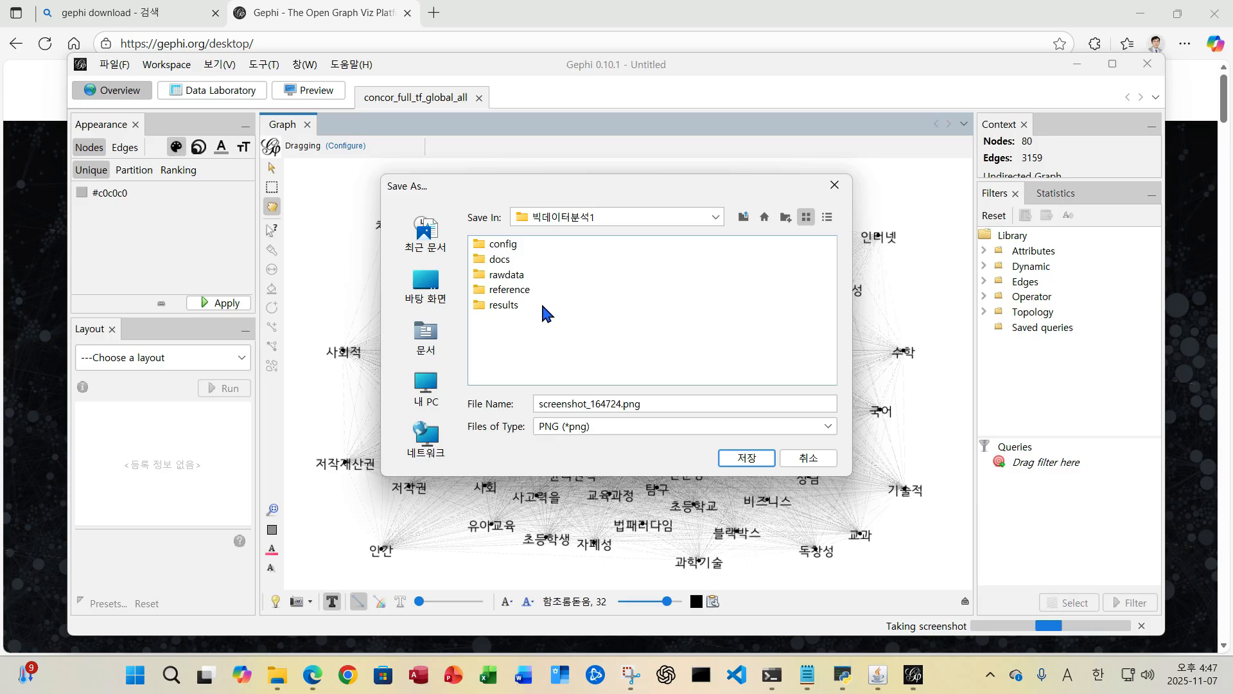
double_click(503, 305)
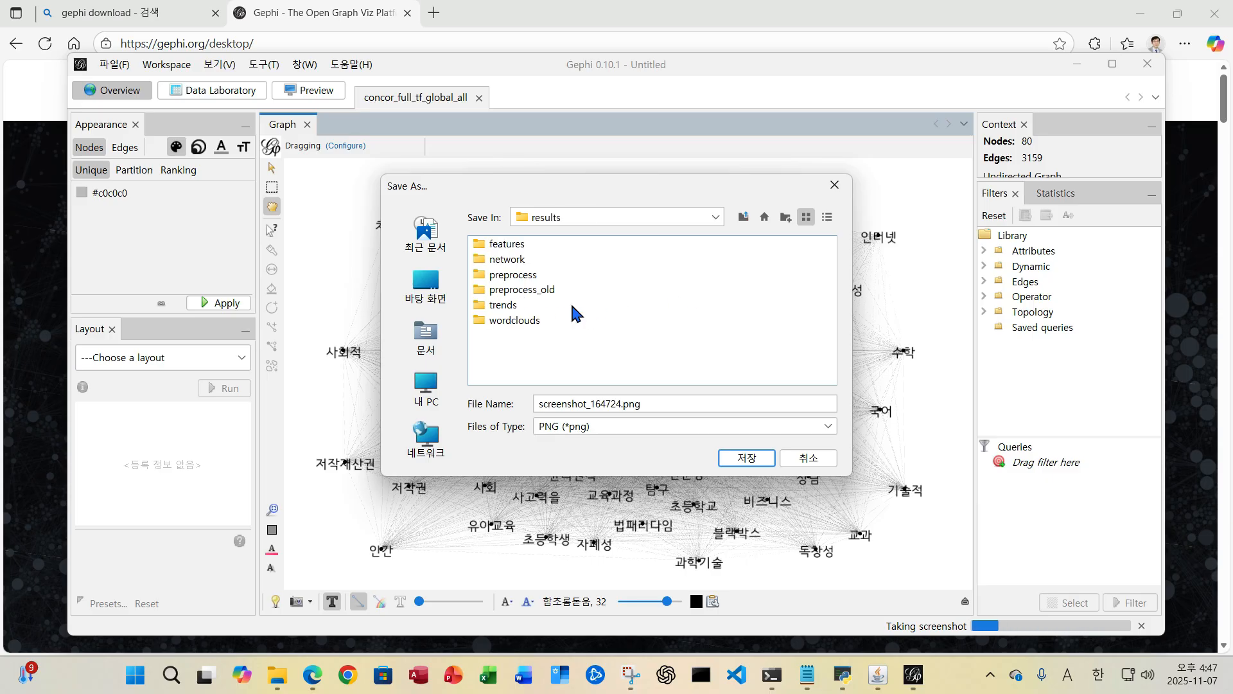
double_click(506, 260)
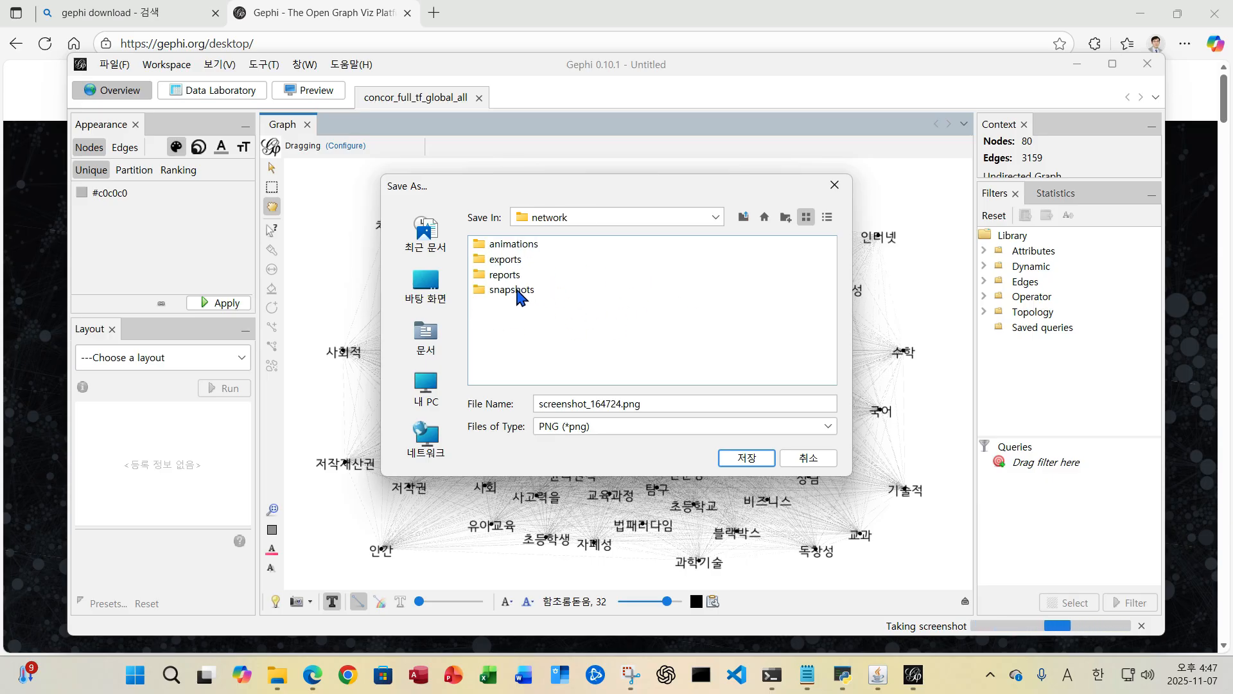
double_click(517, 291)
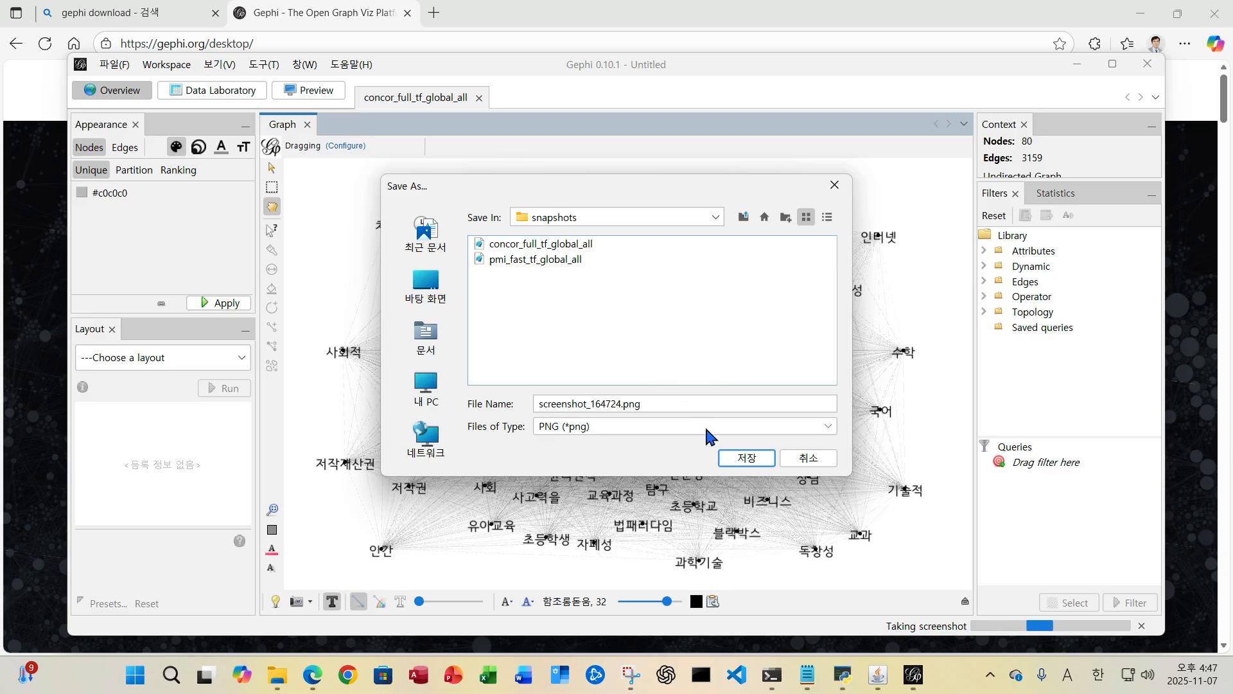
left_click(748, 458)
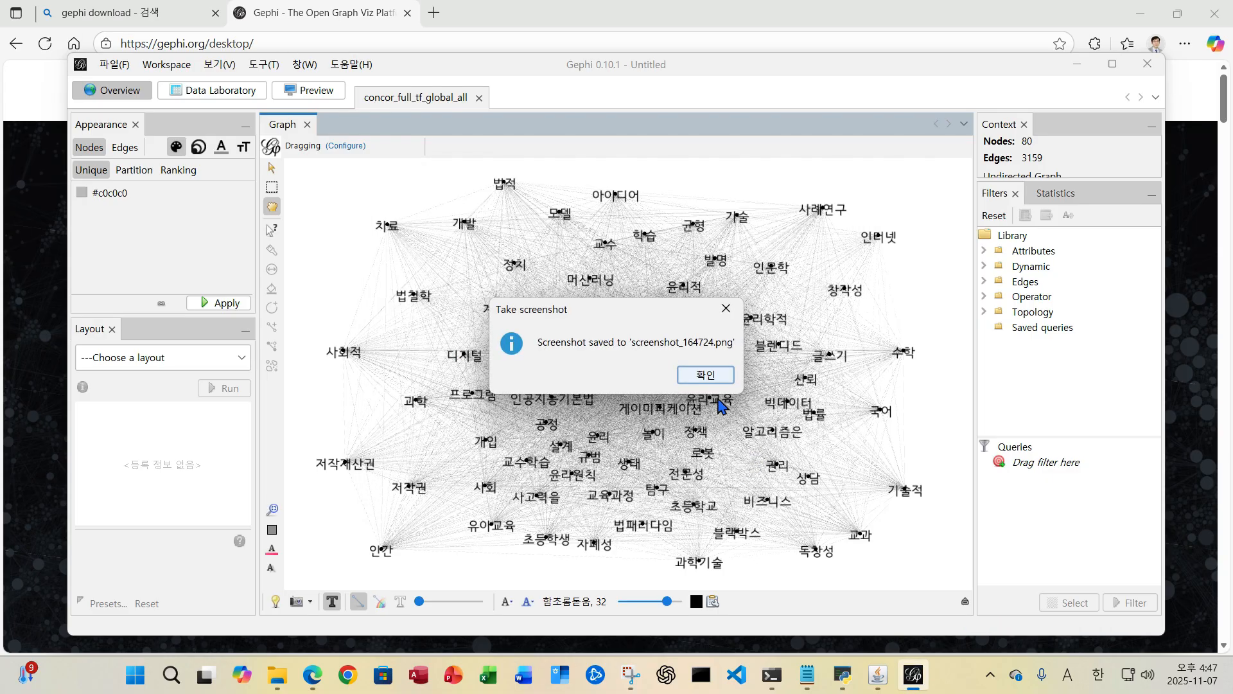
left_click(721, 375)
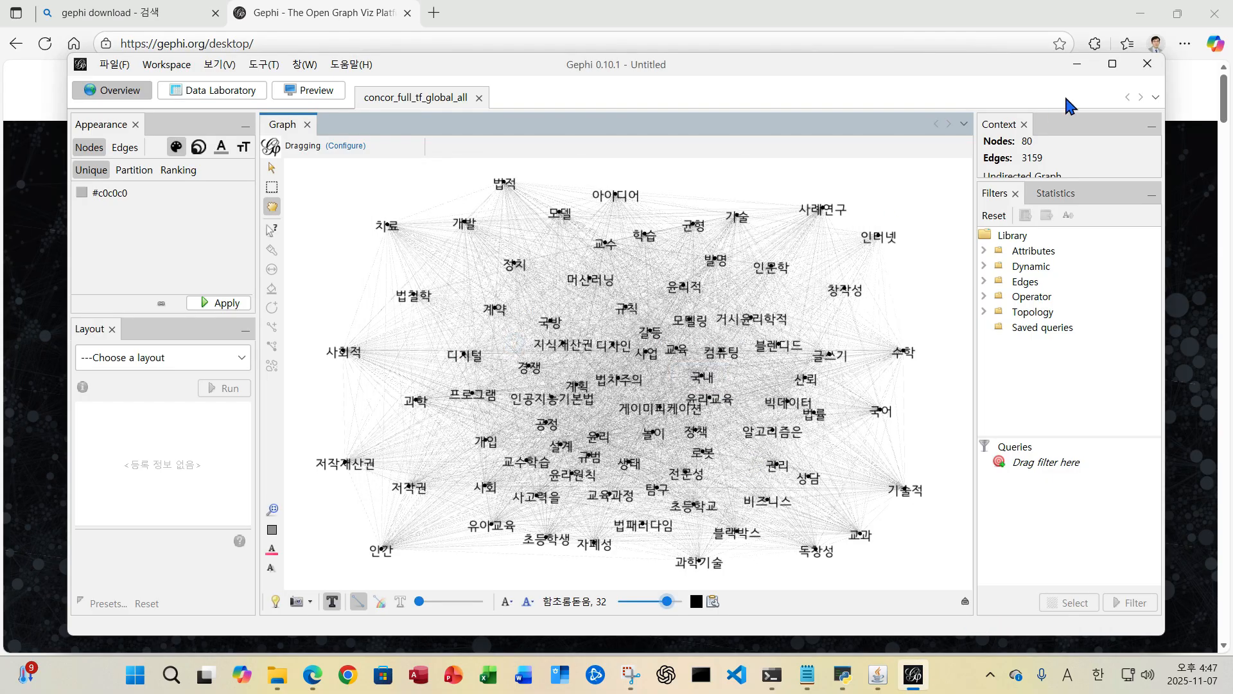
Close Gephi, saving the project in the 문서 folder under the file name 네트워크시각화.
left_click(1147, 63)
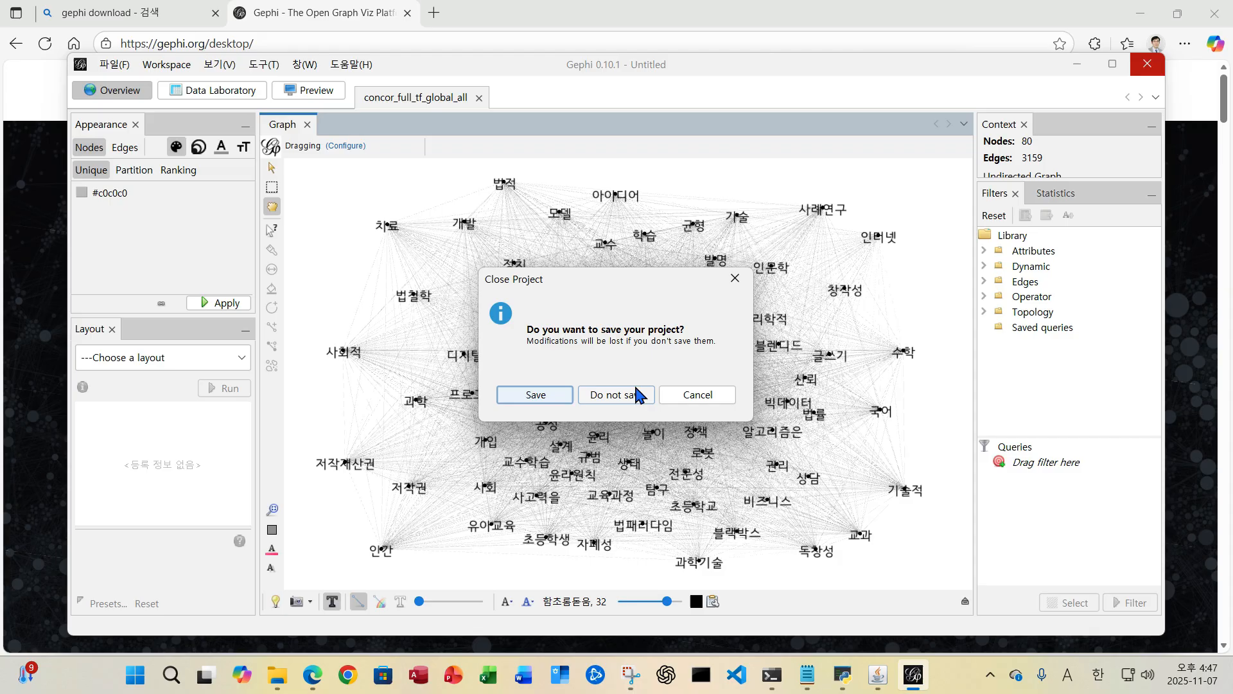
left_click(540, 394)
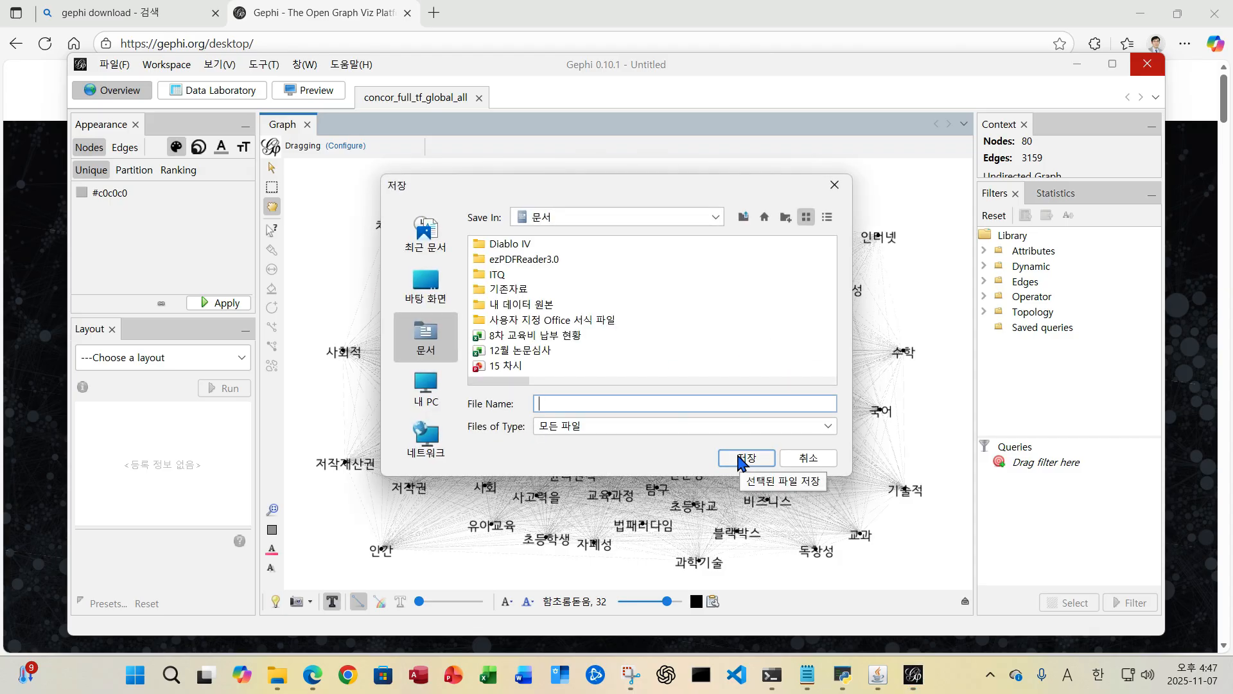
type("tod")
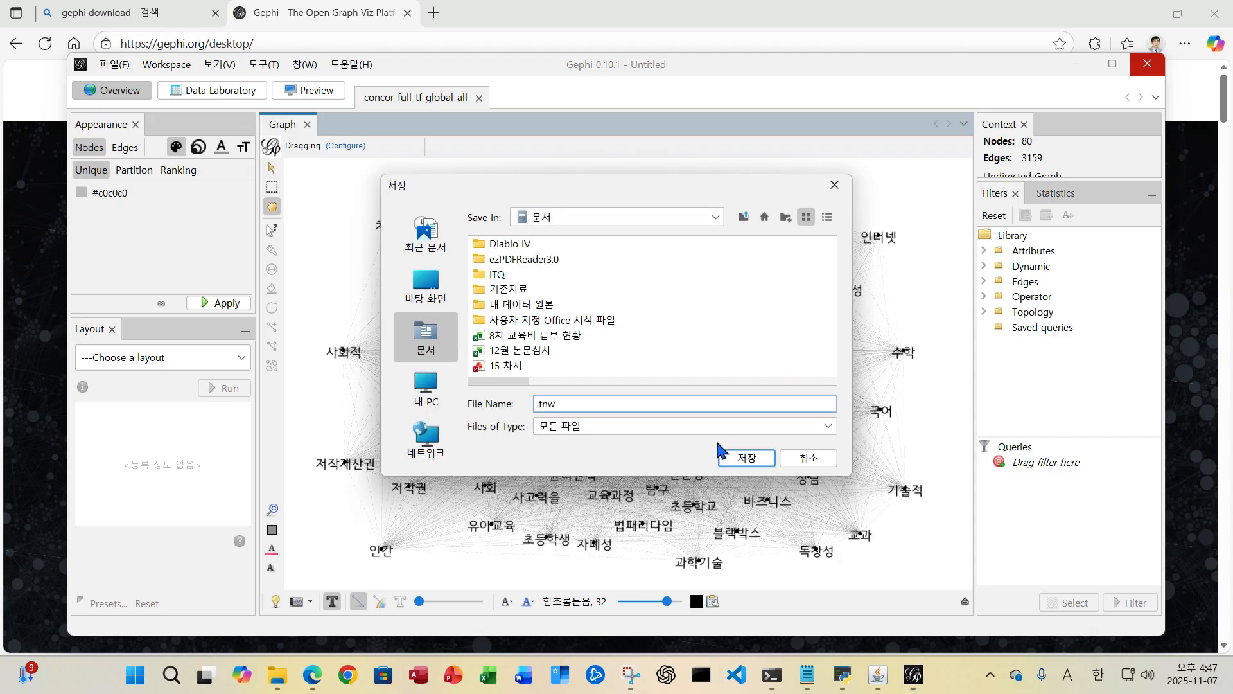
key("BackSpace")
key("BackSpace")
key("BackSpace")
key("Hangul")
type("ㅅ")
key("BackSpace")
type("네트워크시각화")
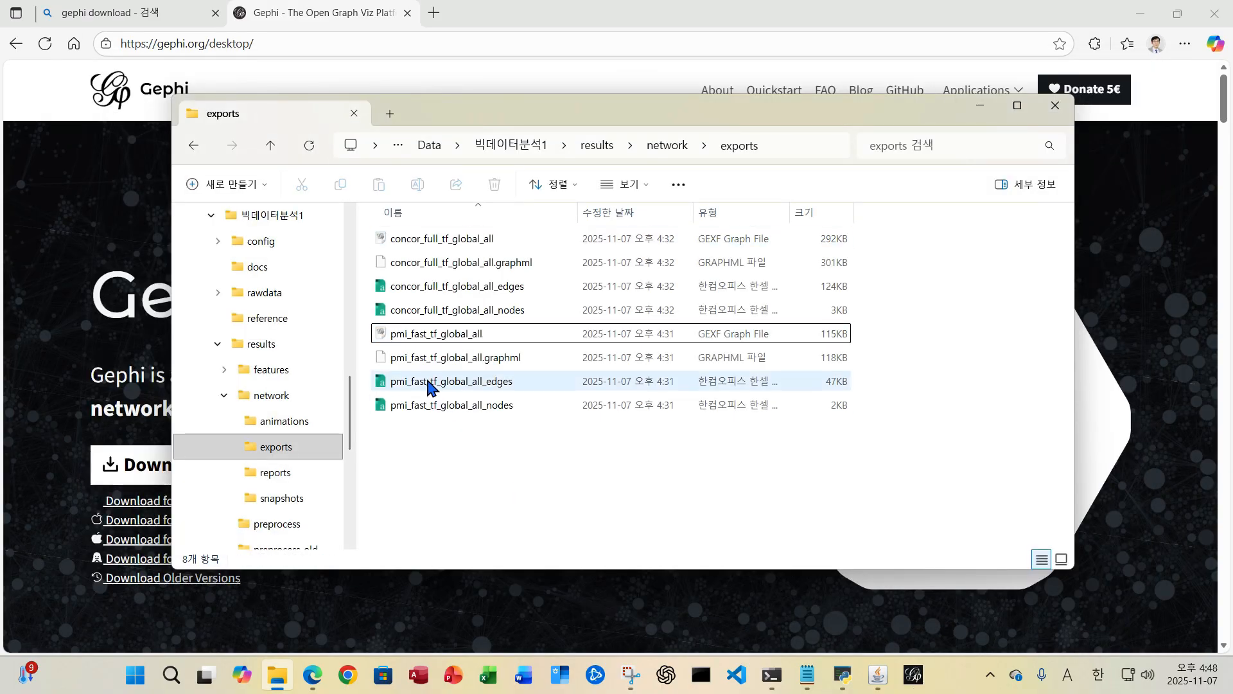
Switch from the exports folder to the Network Viewer and close it.
left_click(412, 341)
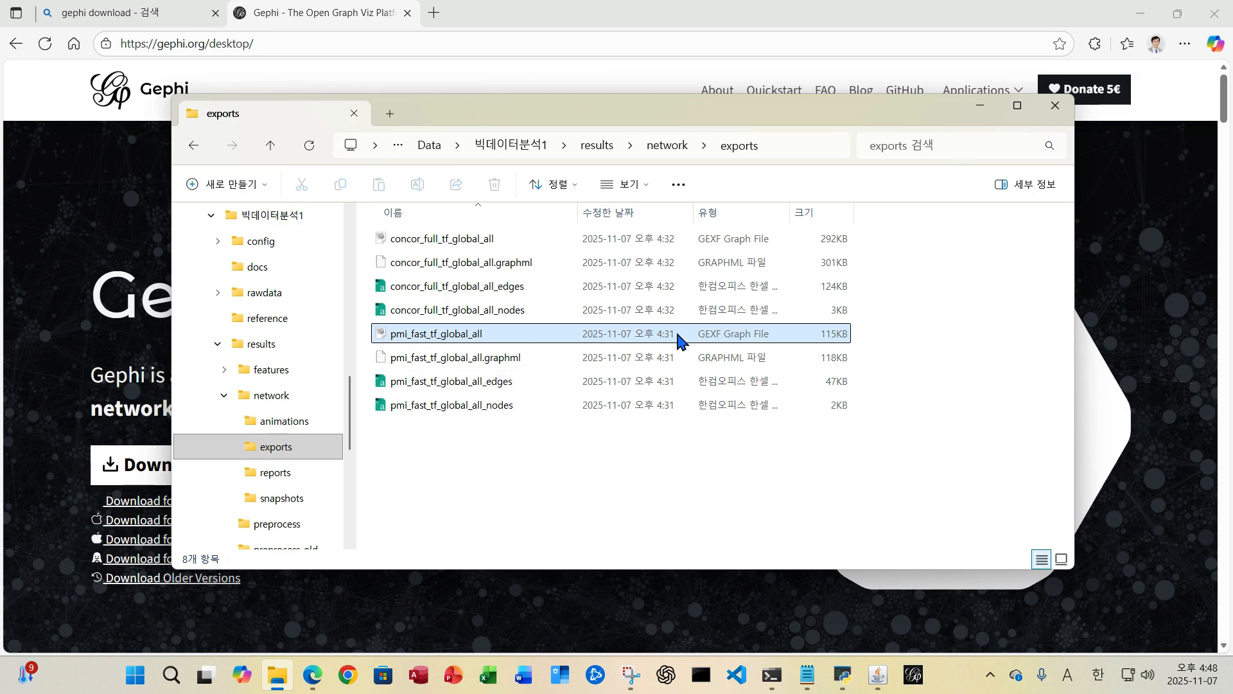
left_click(588, 469)
key("alt+Tab")
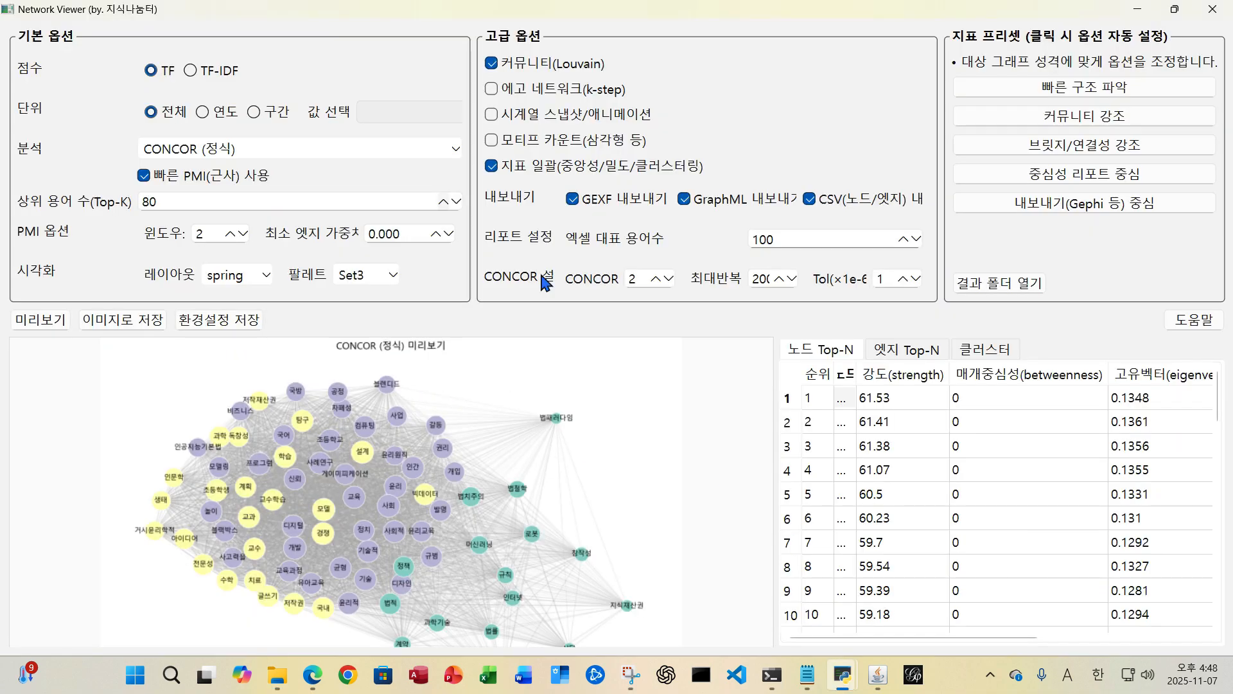
left_click(1213, 14)
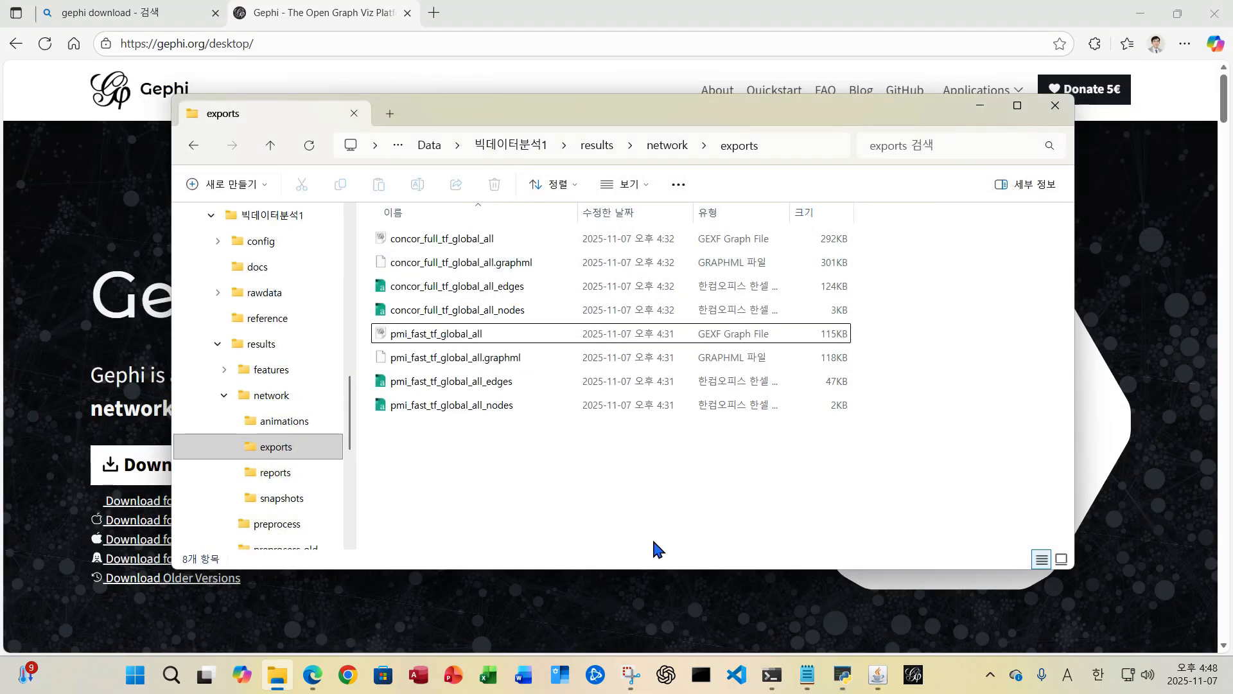
Open the results folder from the Jisik Main launcher and view the raw workbook in Excel, closing it again.
left_click(838, 673)
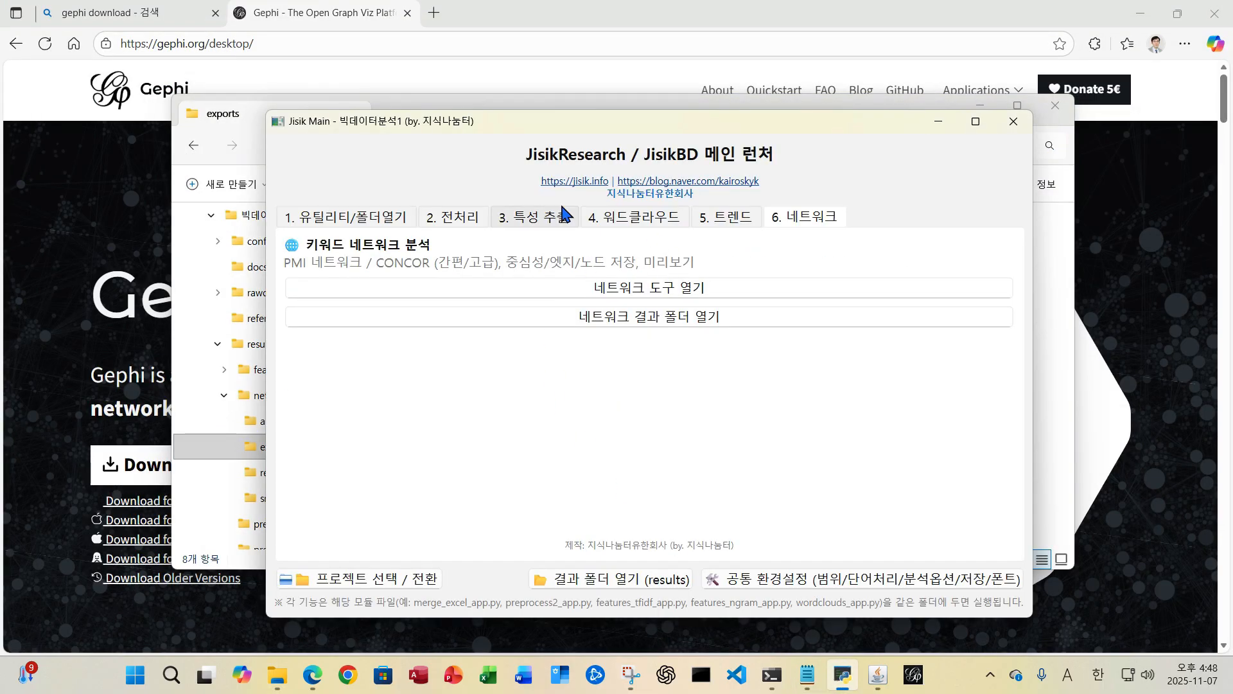
left_click(374, 222)
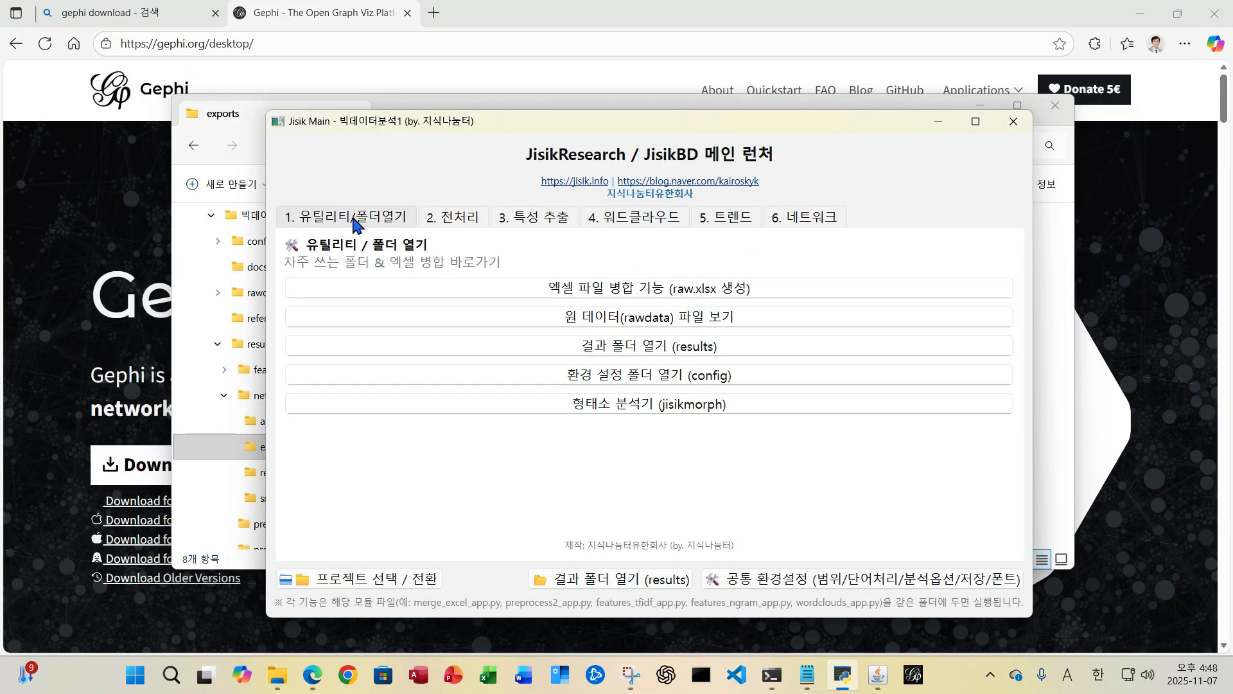
left_click(597, 581)
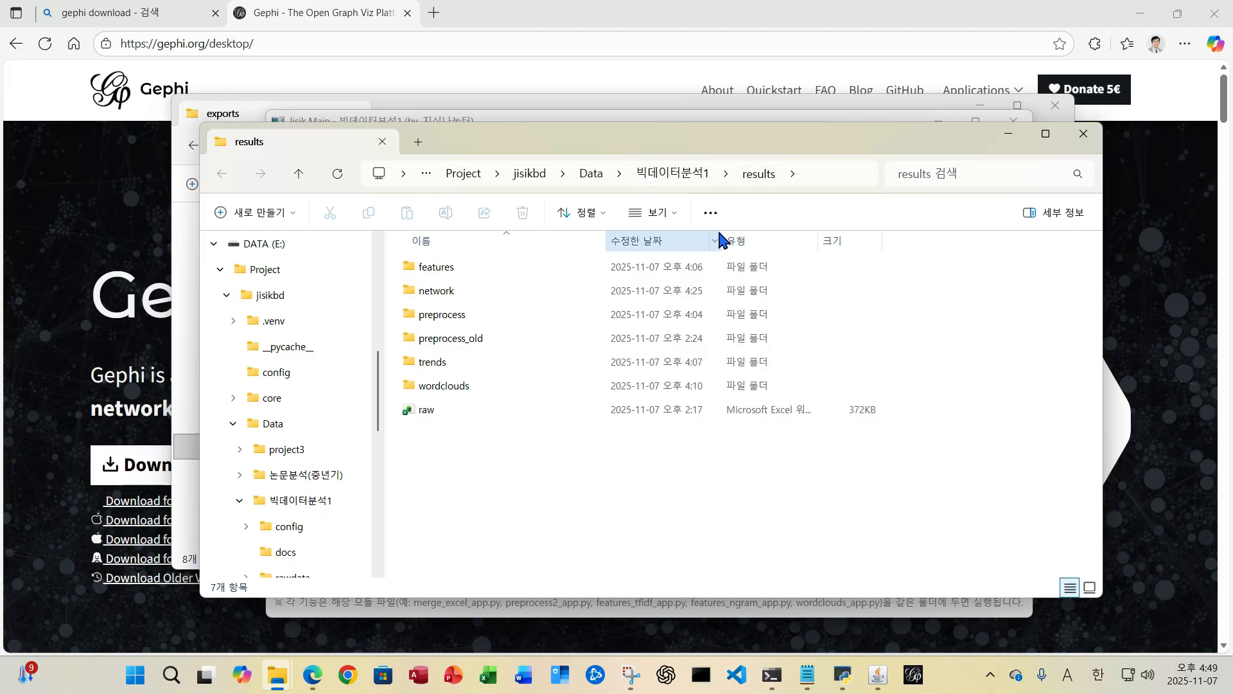
double_click(432, 414)
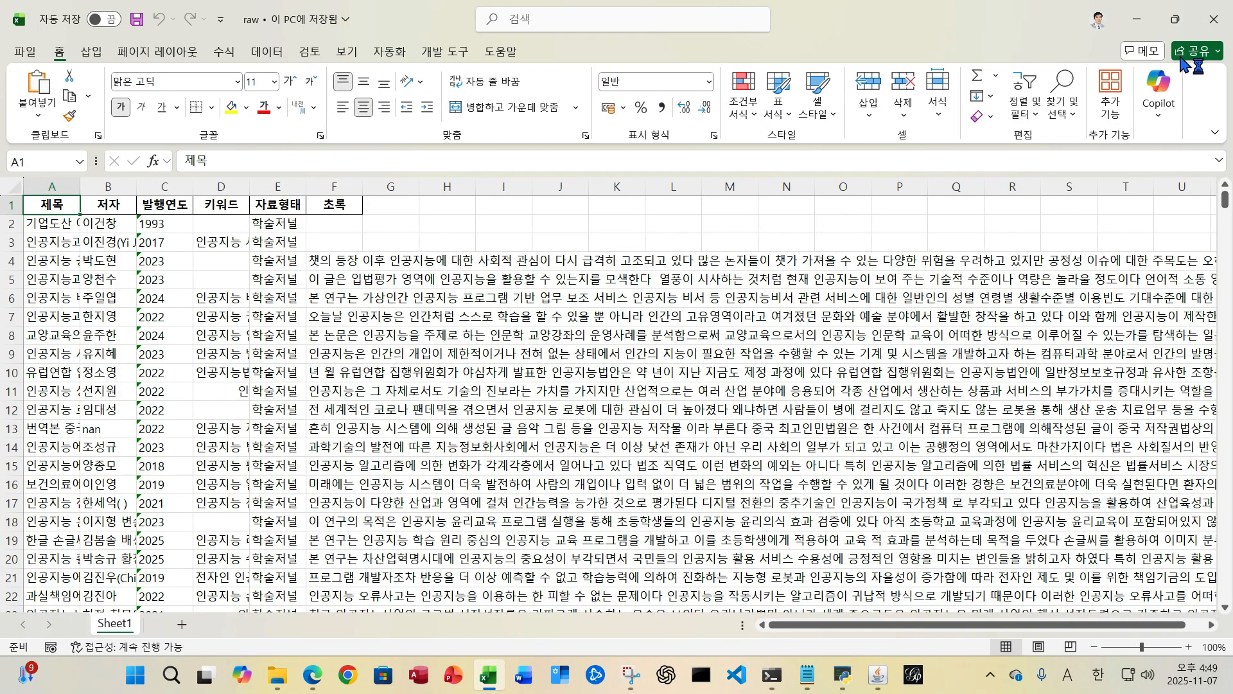
left_click(1214, 19)
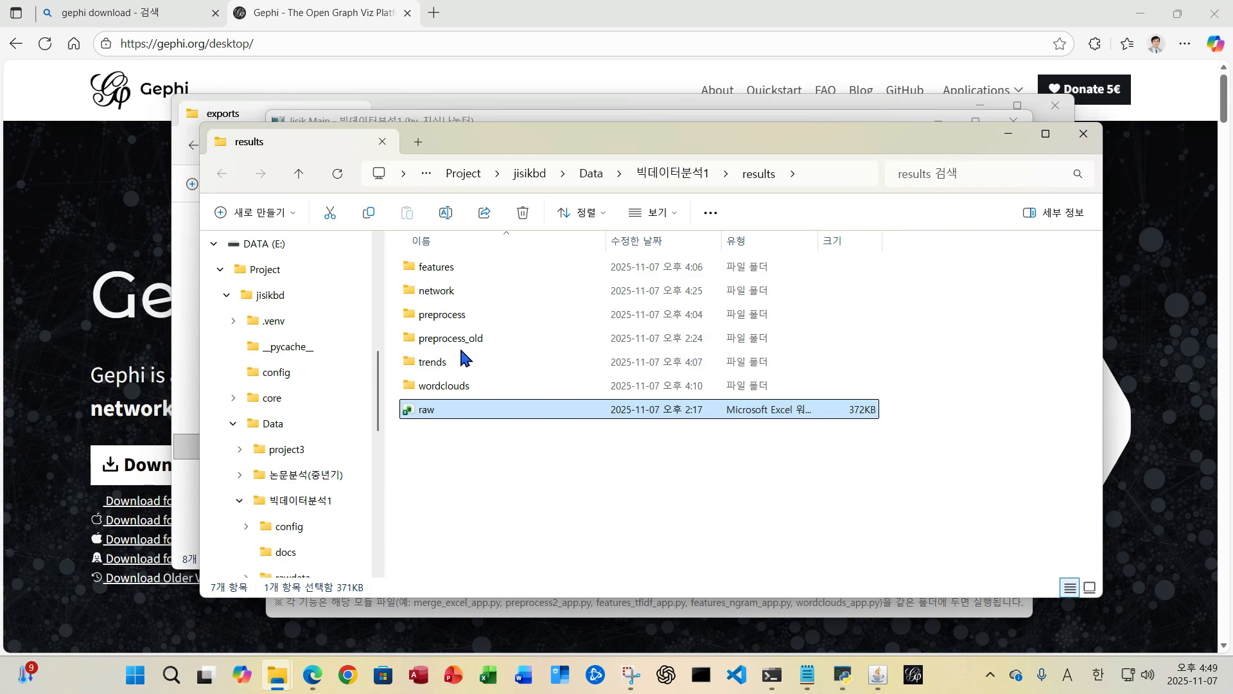
Open 02_vocab_final from the preprocess folder, review its term and frequency list, and close it.
double_click(441, 316)
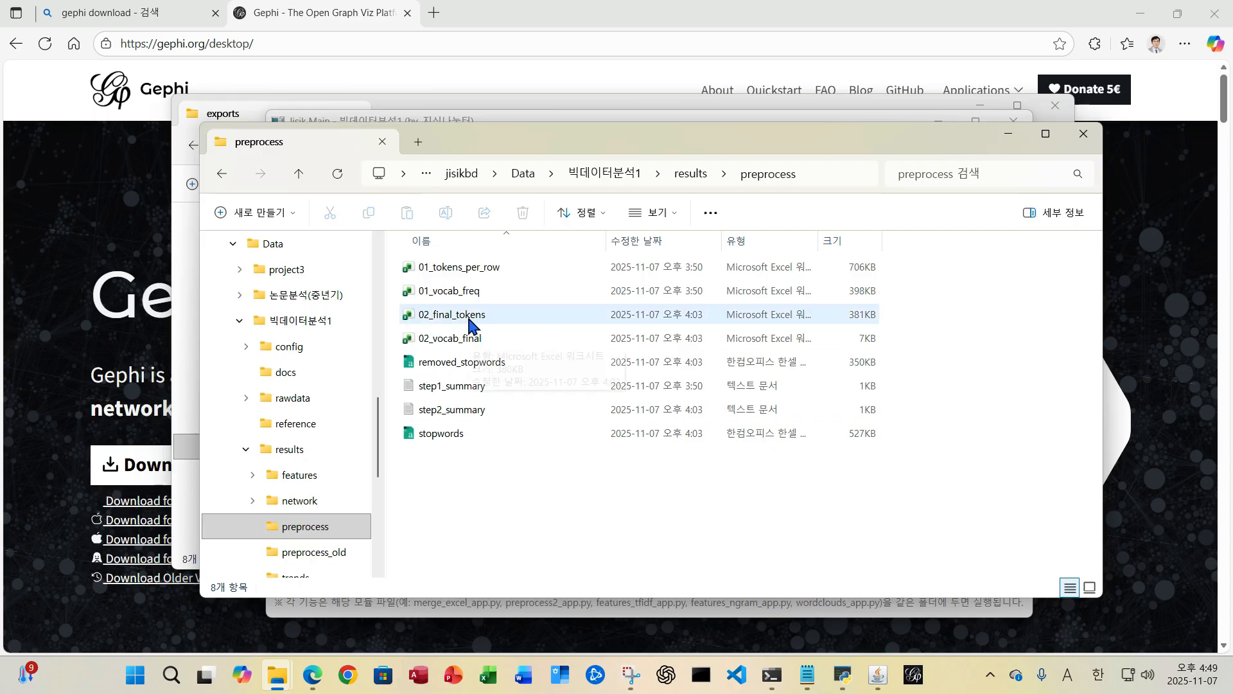
left_click(460, 349)
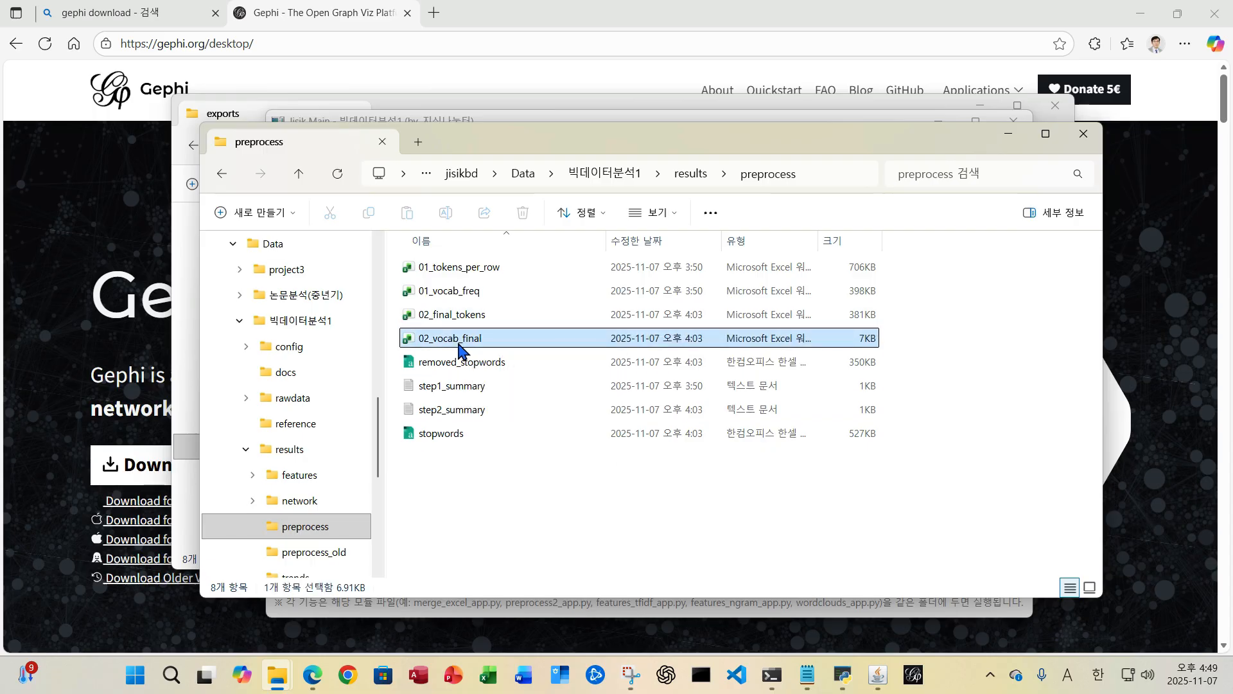
double_click(460, 348)
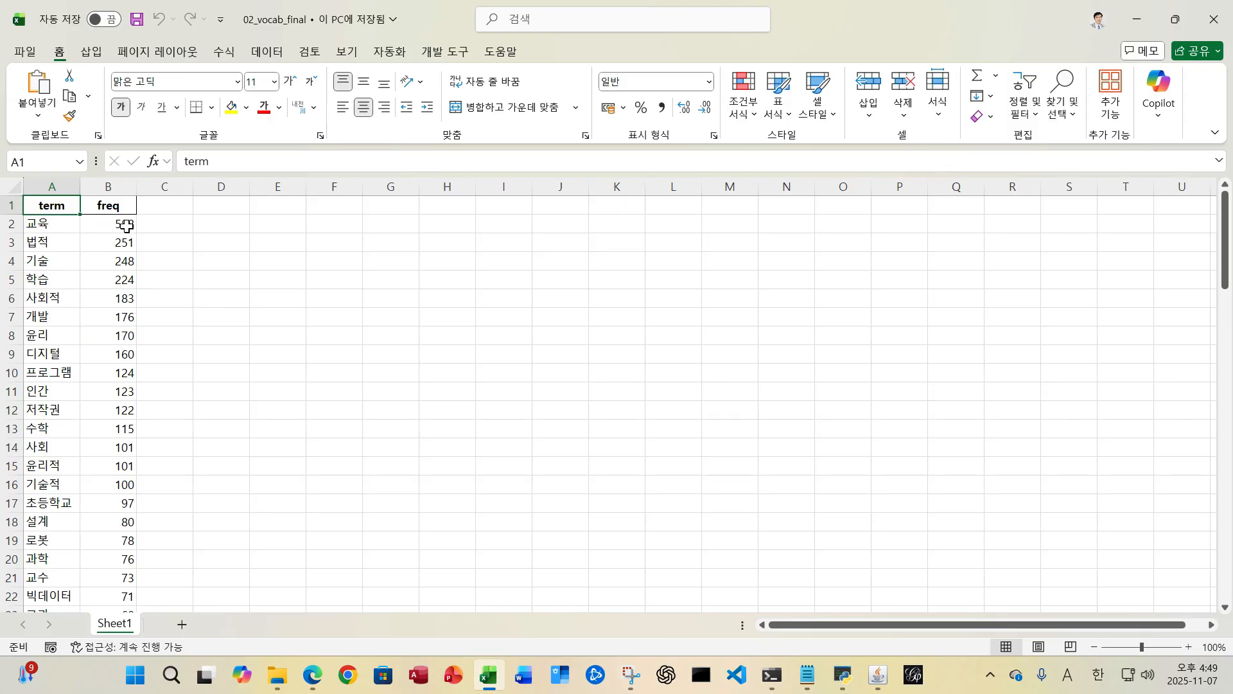
scroll(64, 411, "down", 17)
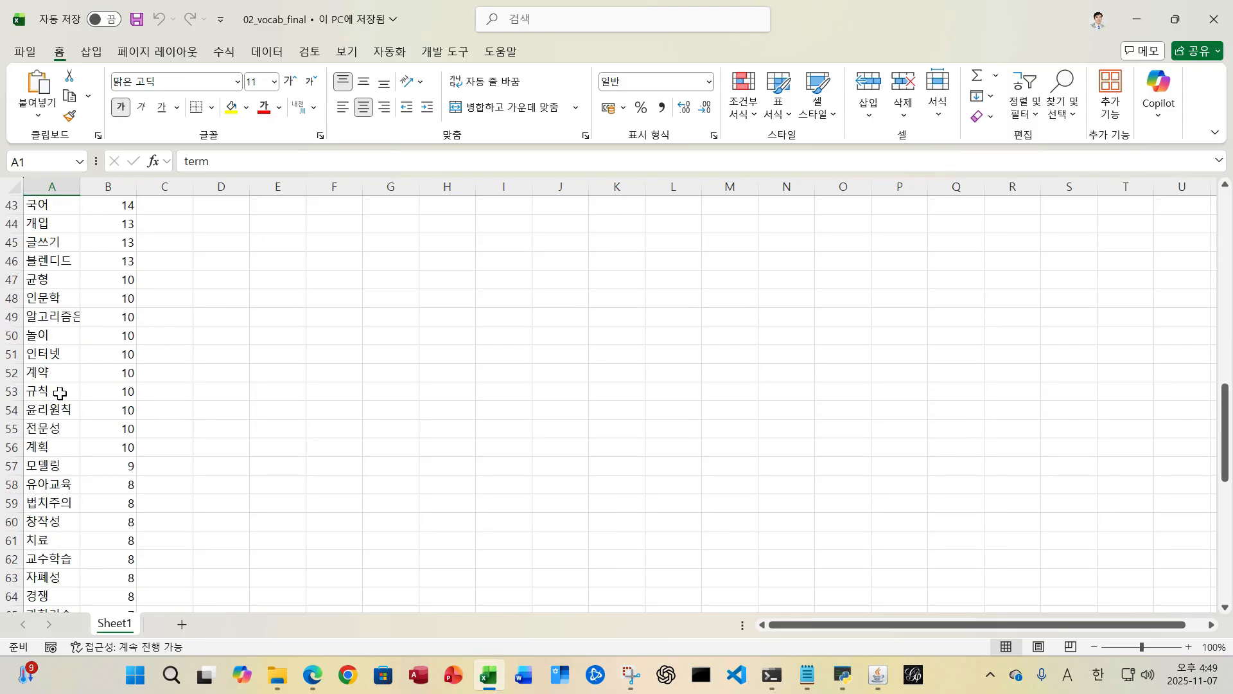
left_click(1224, 26)
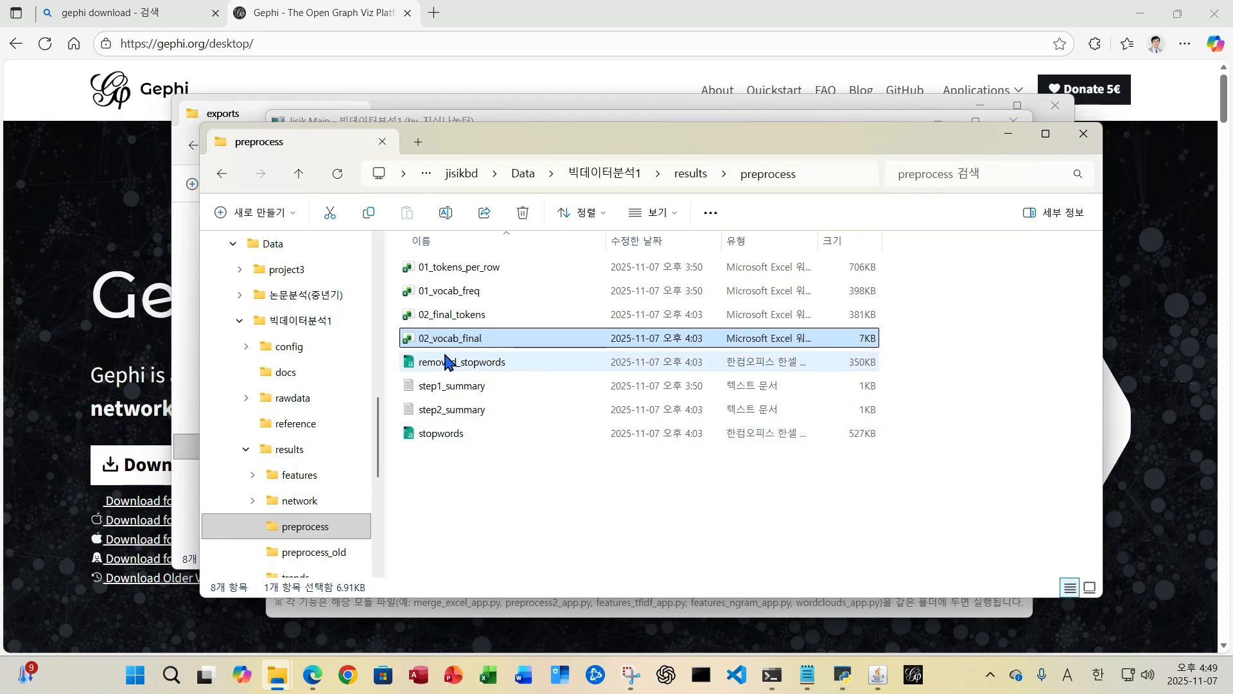
Open the 02_final_tokens workbook, examine the tokens column for each paper, and close it.
double_click(467, 321)
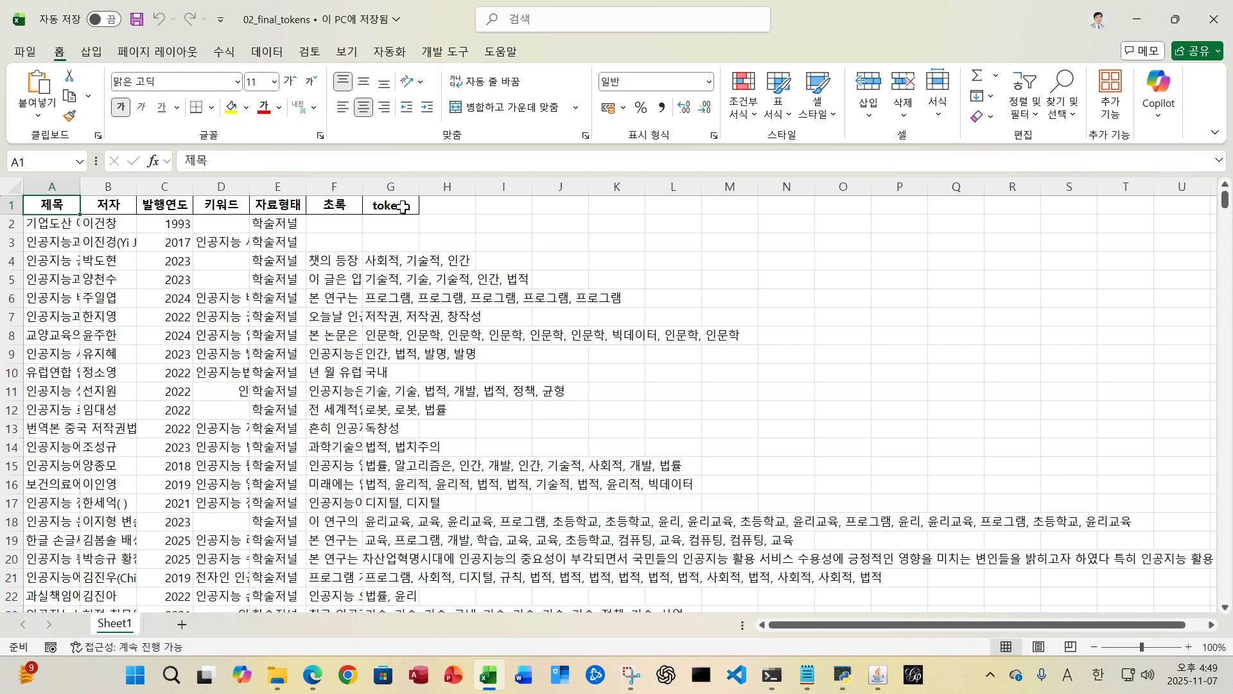
left_click(403, 207)
left_click(398, 260)
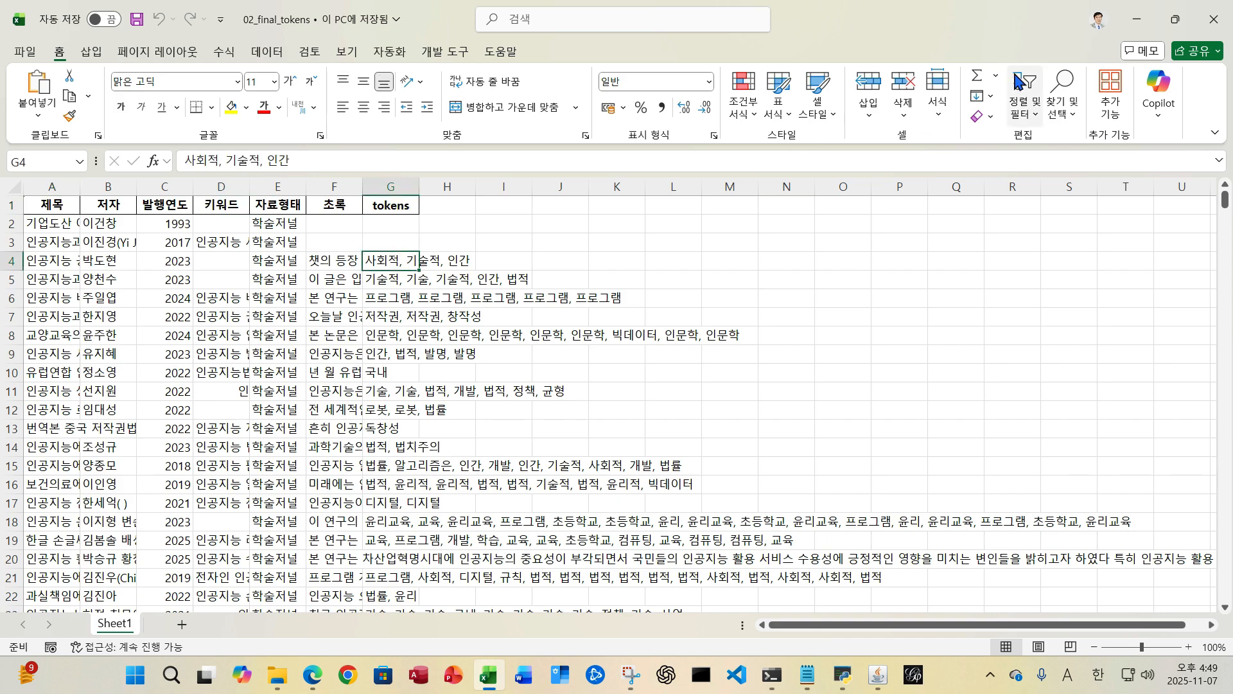
left_click(1213, 20)
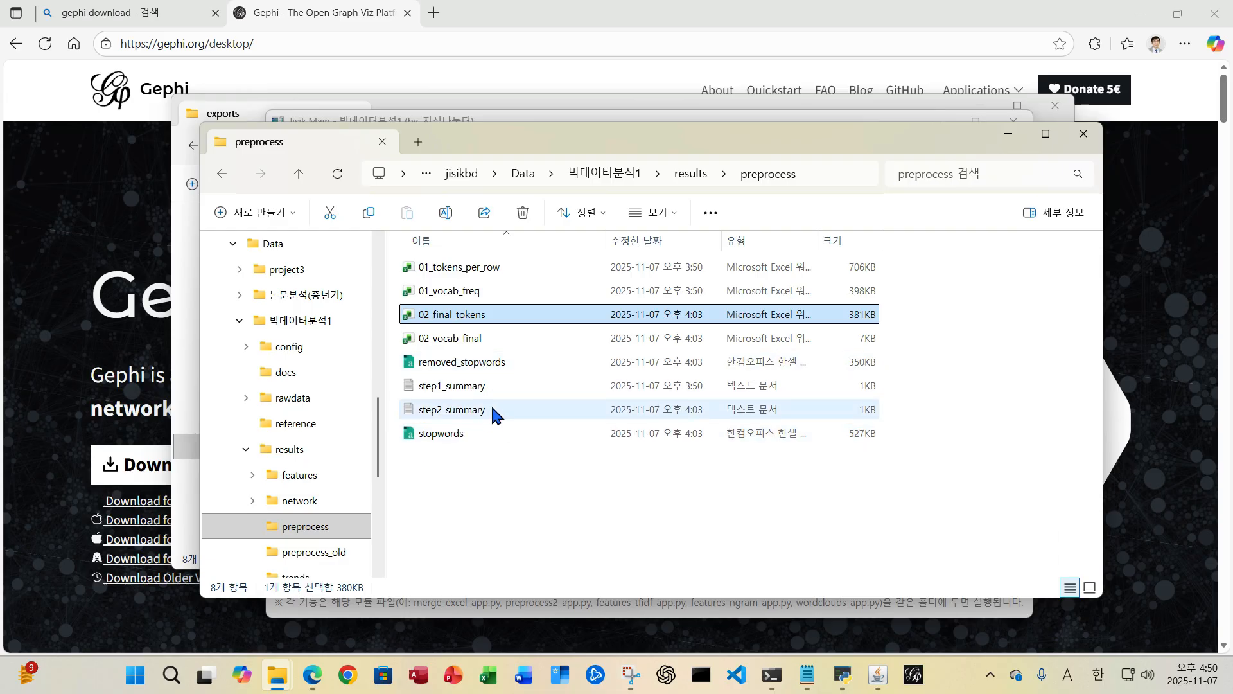
Leave the preprocess folder for results and open the features folder.
left_click(466, 320)
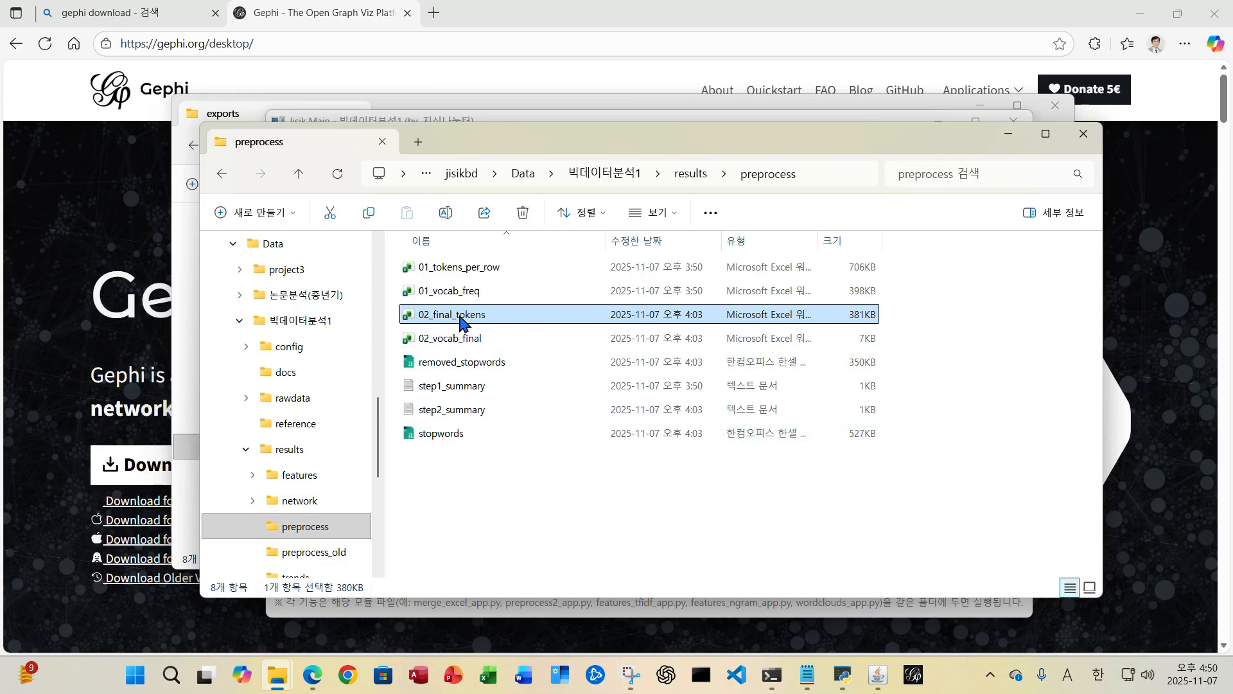
left_click(484, 346)
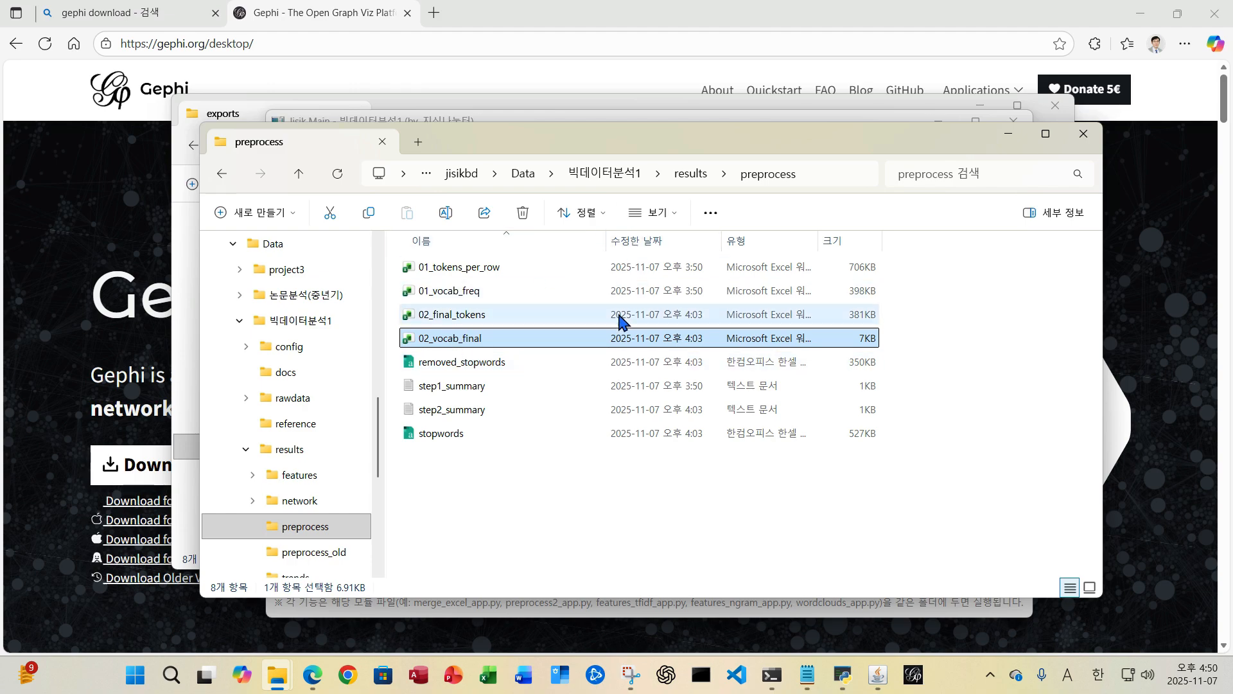
left_click(693, 175)
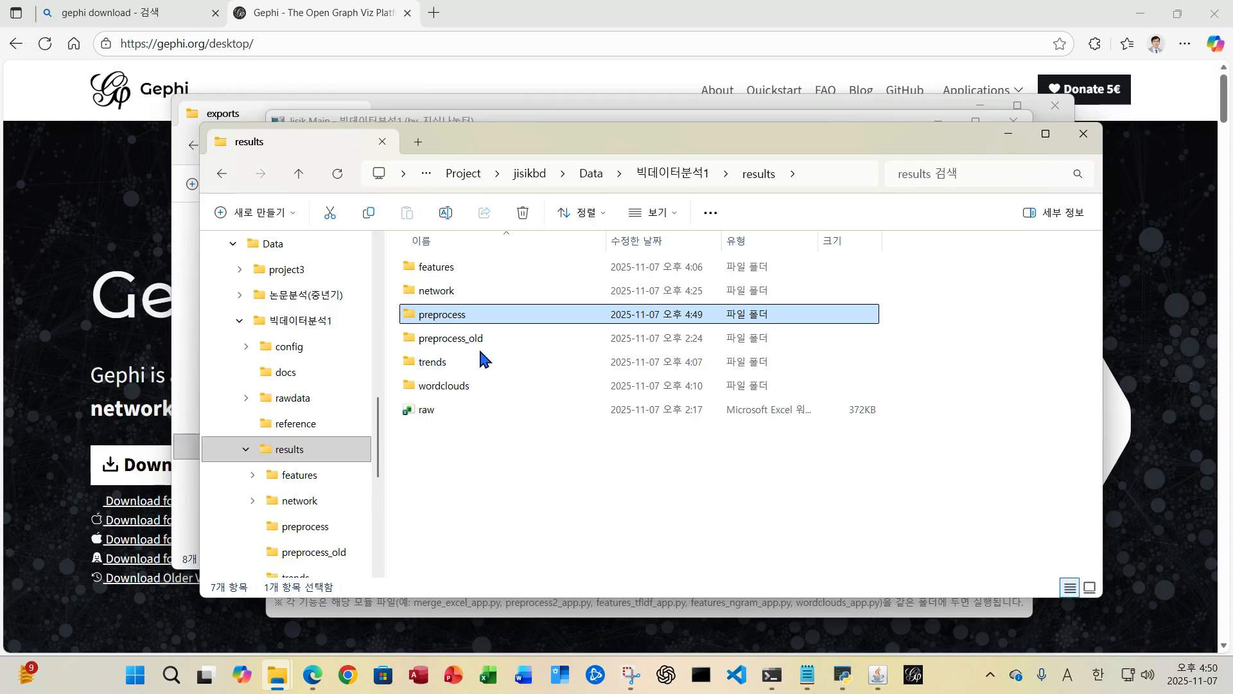
double_click(443, 276)
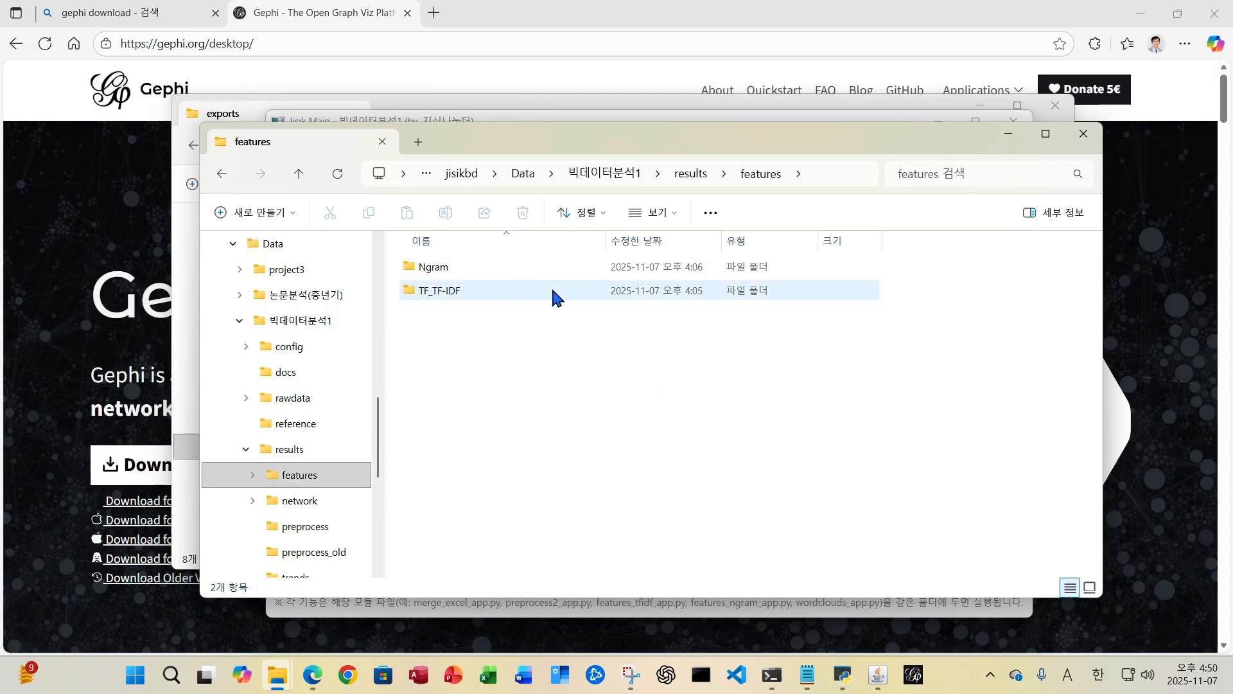
Open the TF_TF-IDF folder and view the global_tf and global_tfidf workbooks one after the other, closing each.
double_click(448, 294)
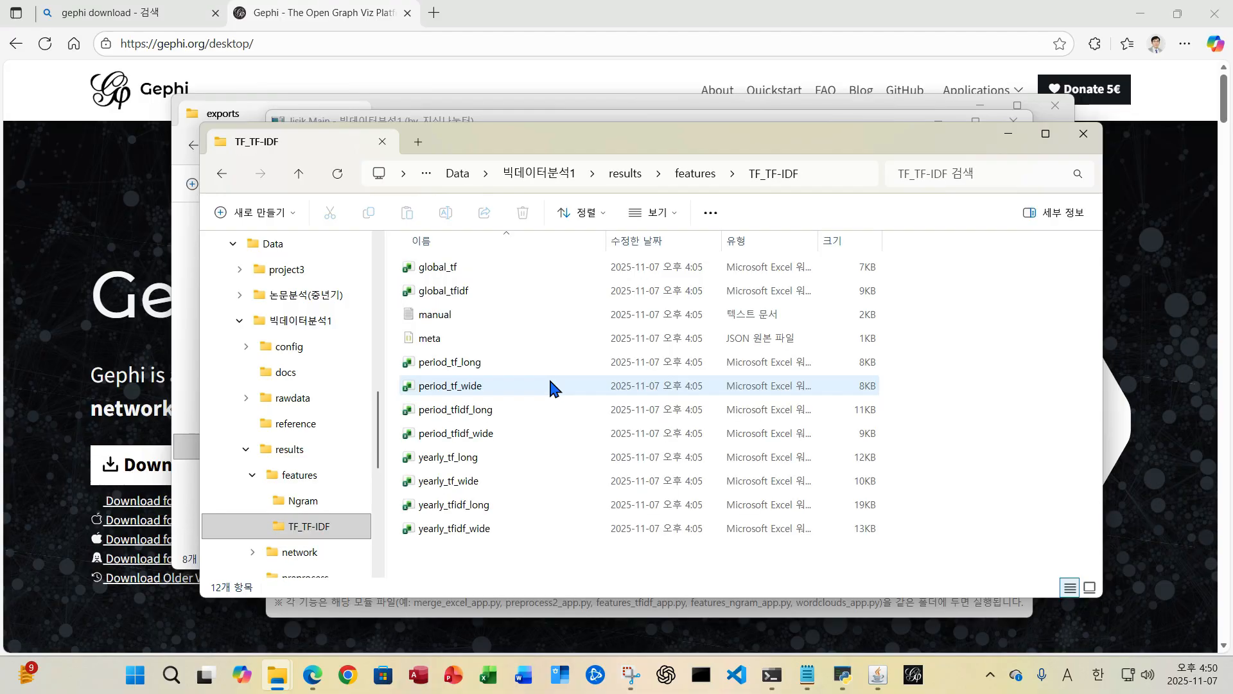
left_click(443, 270)
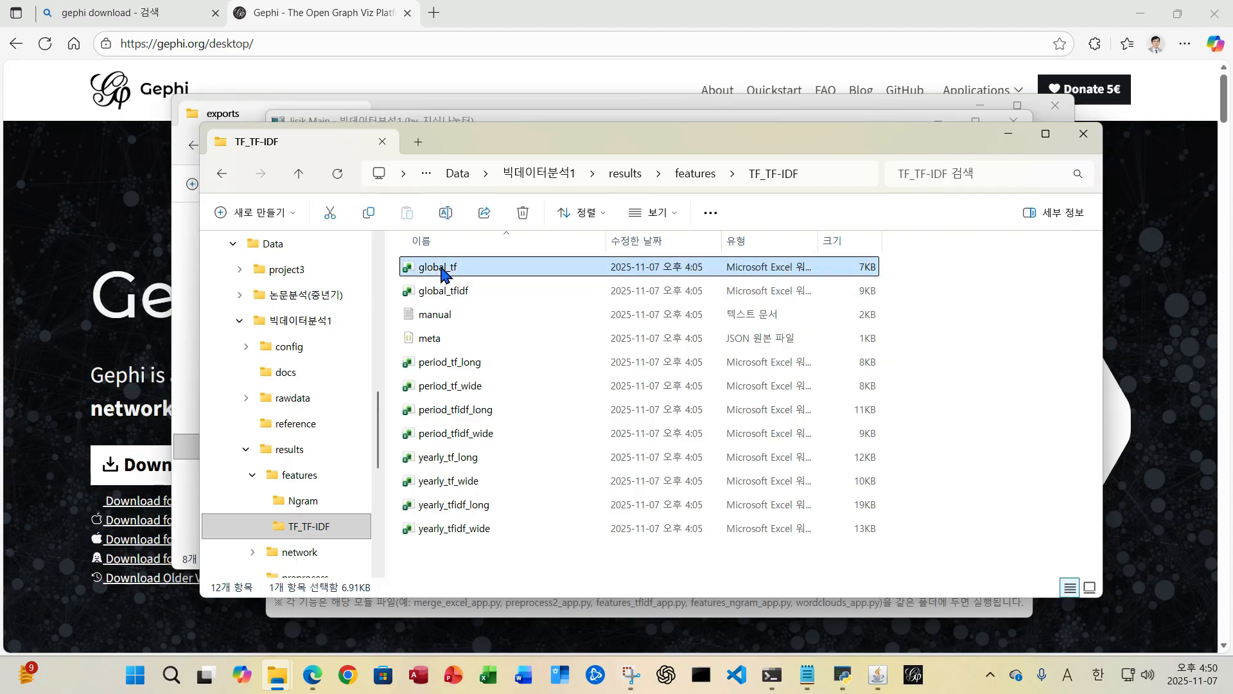
double_click(442, 269)
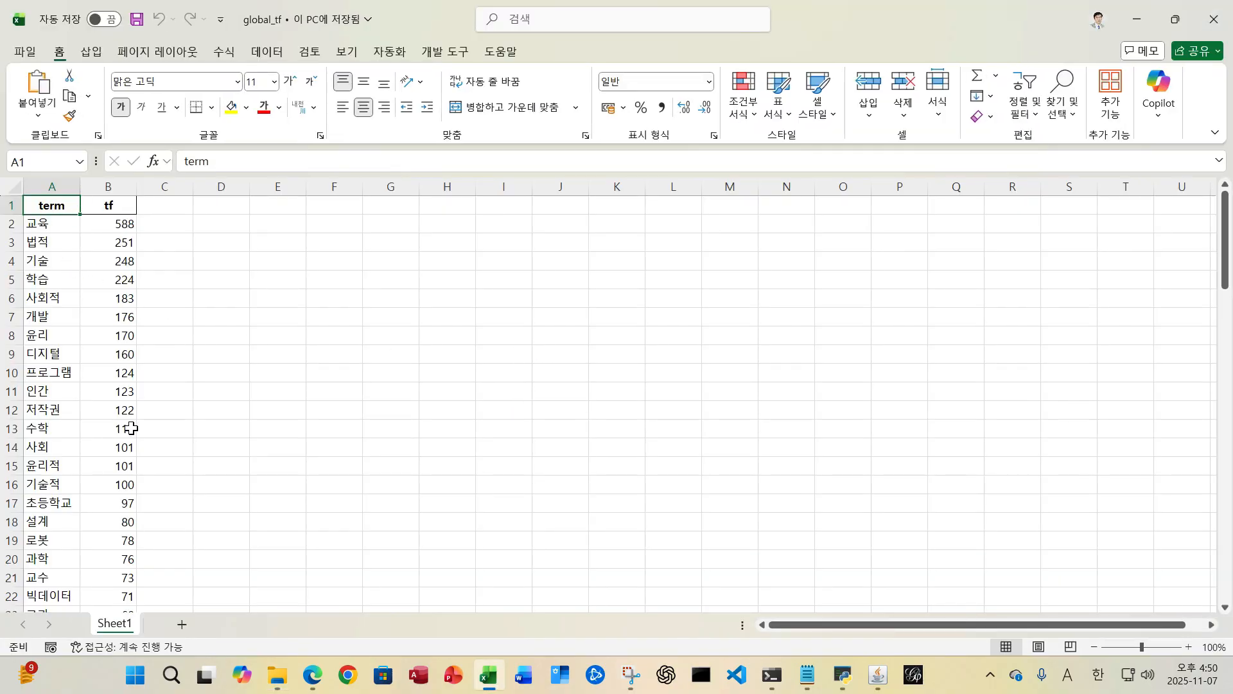
left_click(1213, 19)
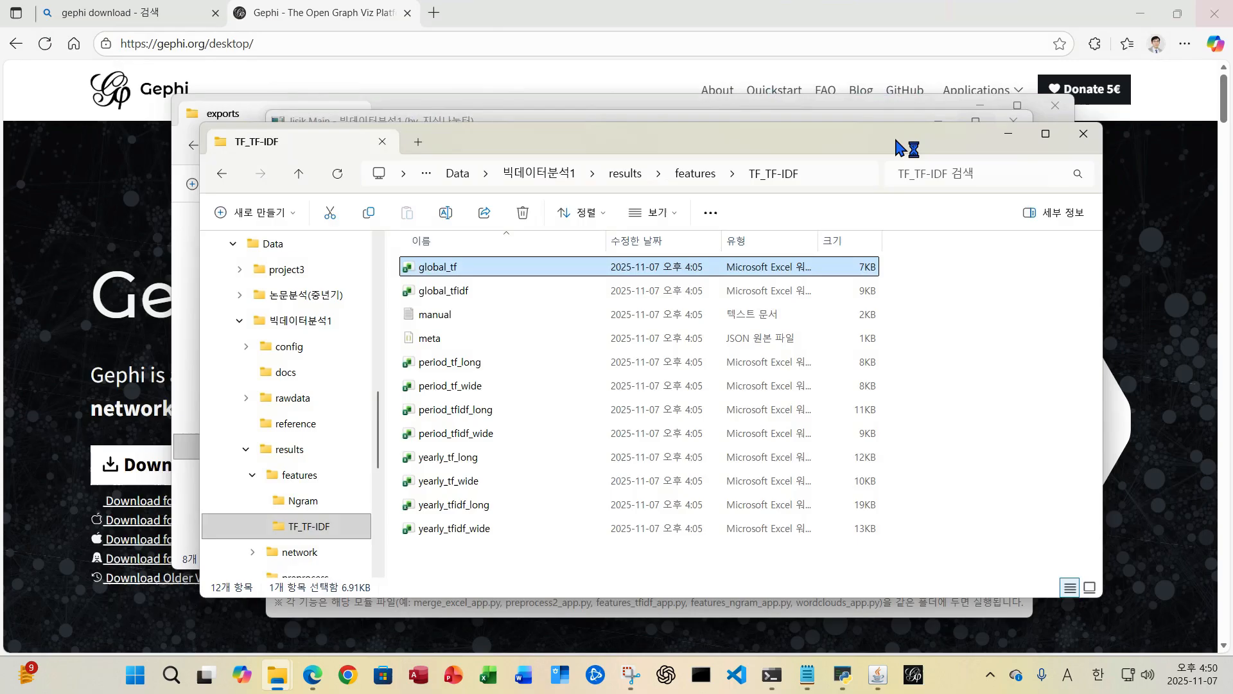
double_click(472, 290)
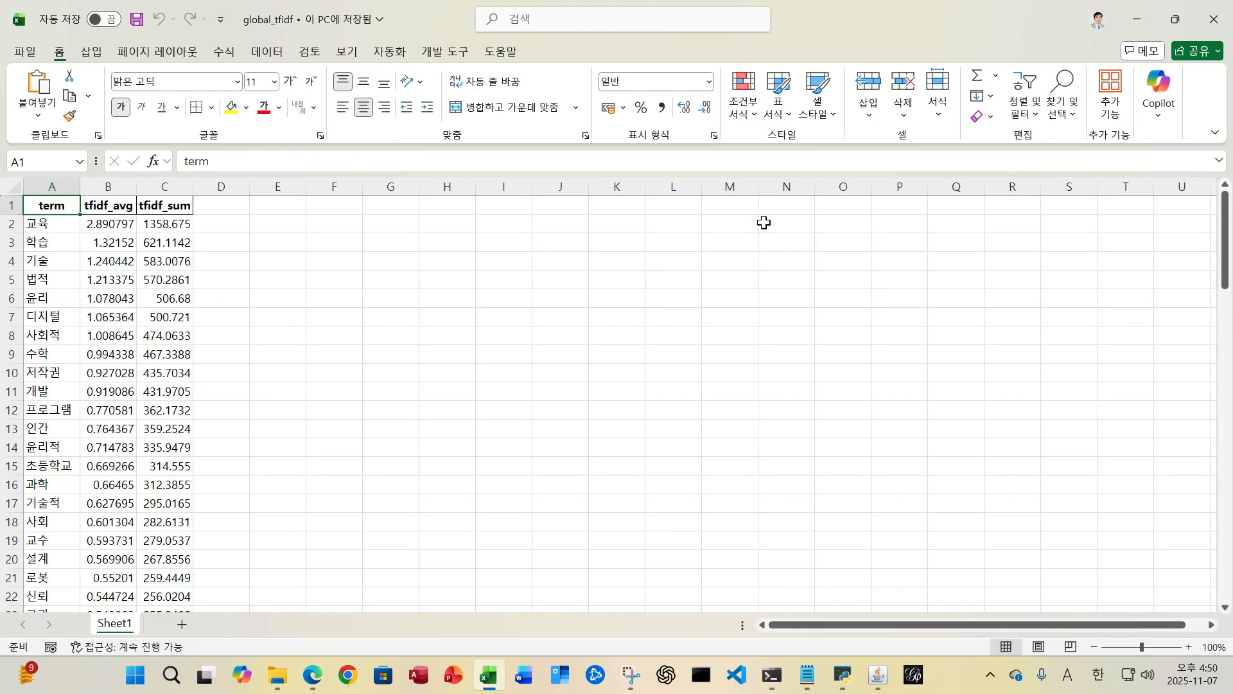
left_click(1213, 20)
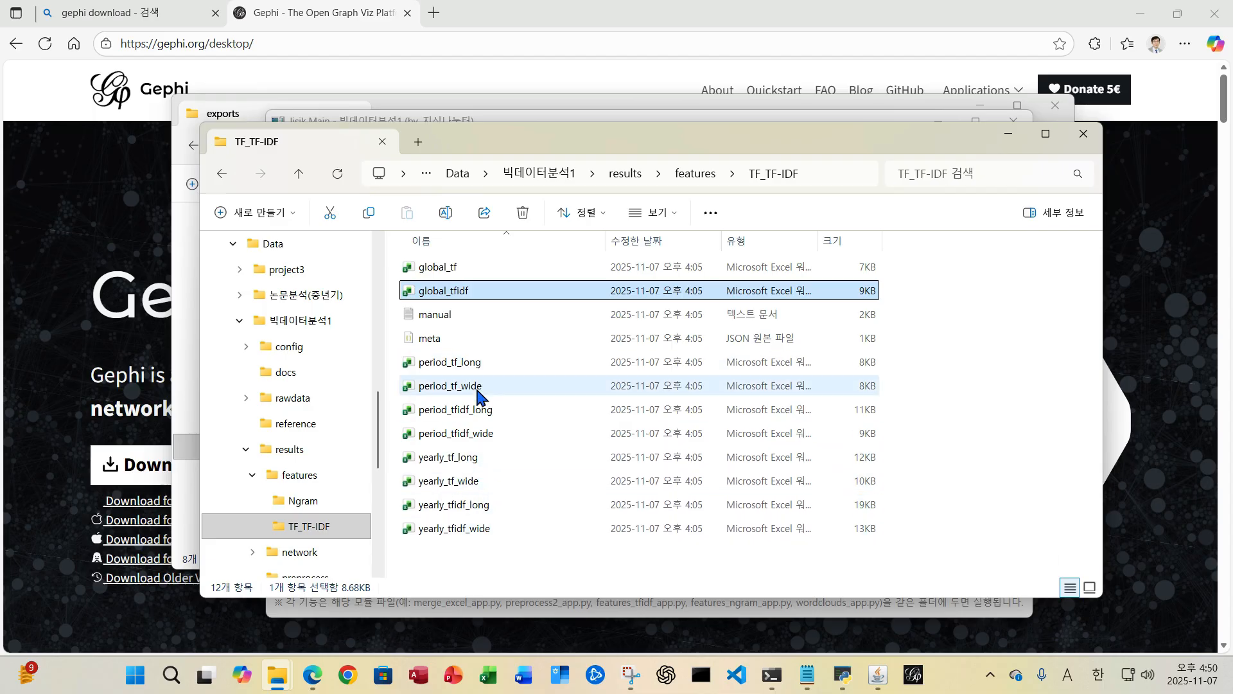
Open period_tf_long, fit the period column to its contents, review the terms by period, and close it without saving.
double_click(468, 362)
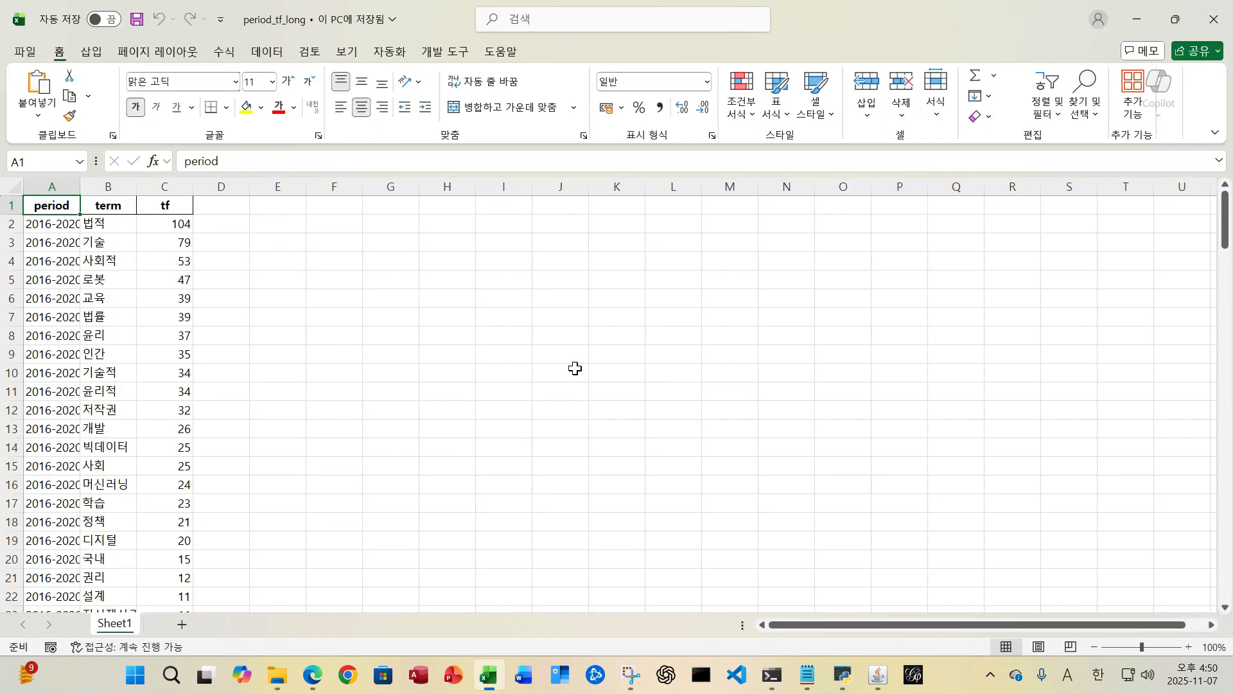
double_click(84, 187)
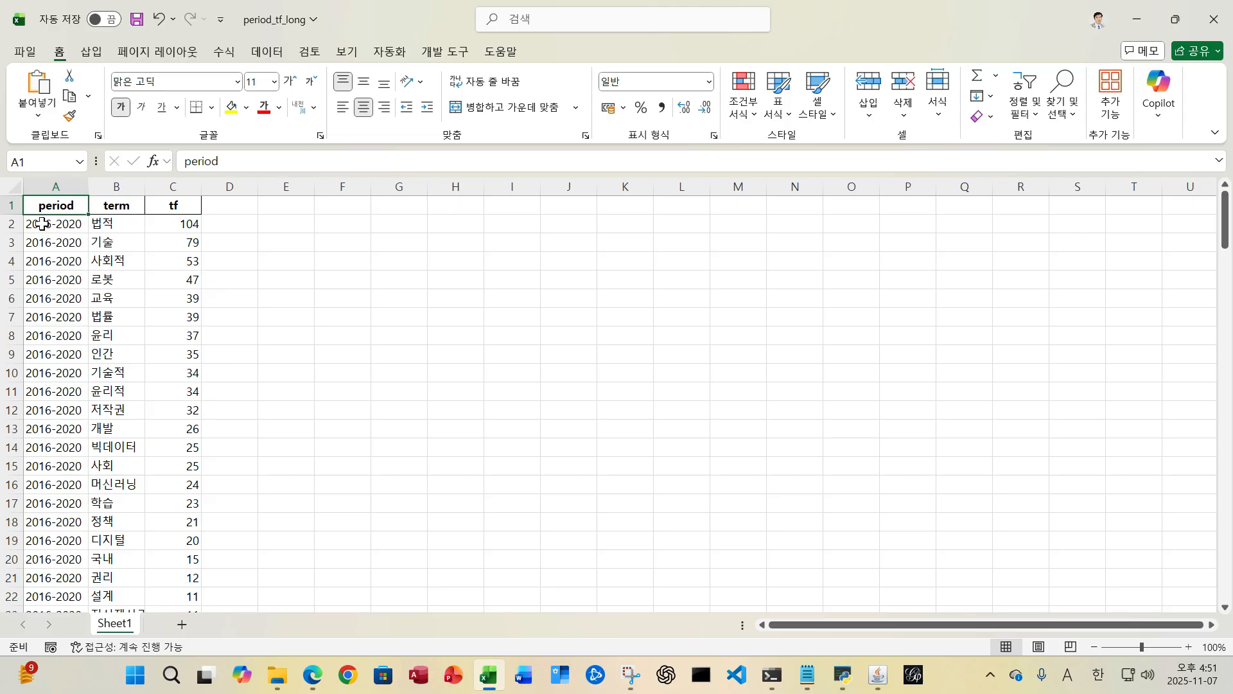
scroll(61, 451, "down", 18)
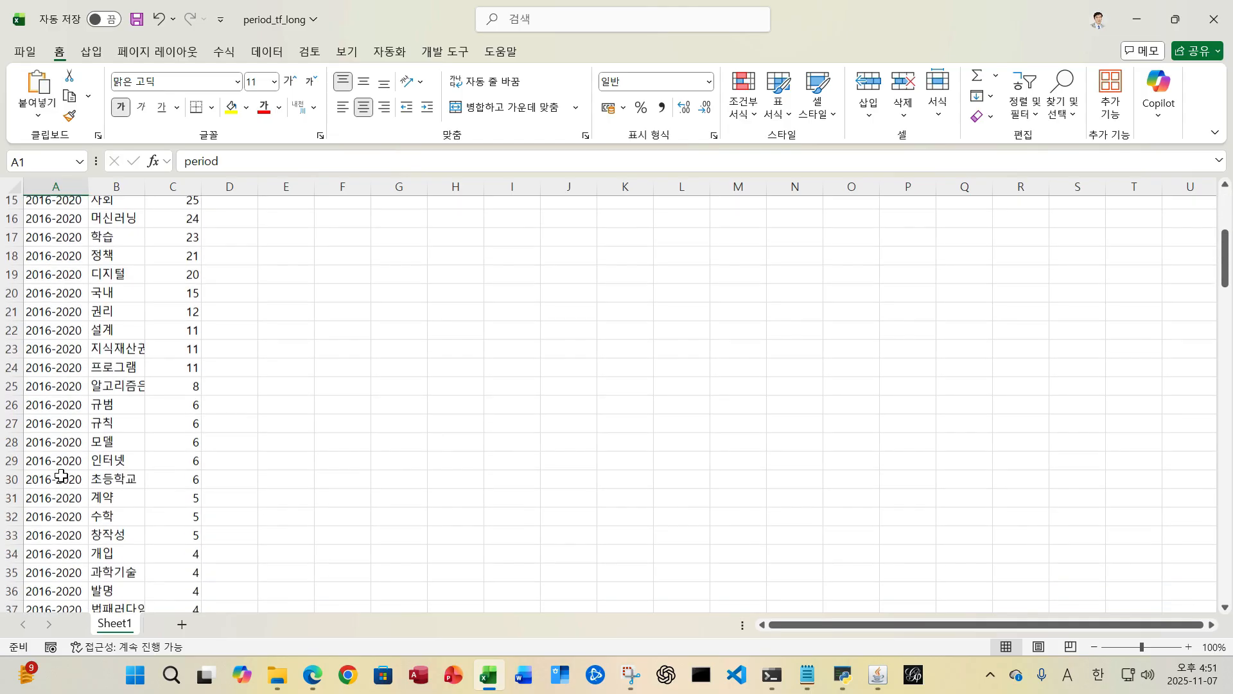
scroll(62, 472, "down", 20)
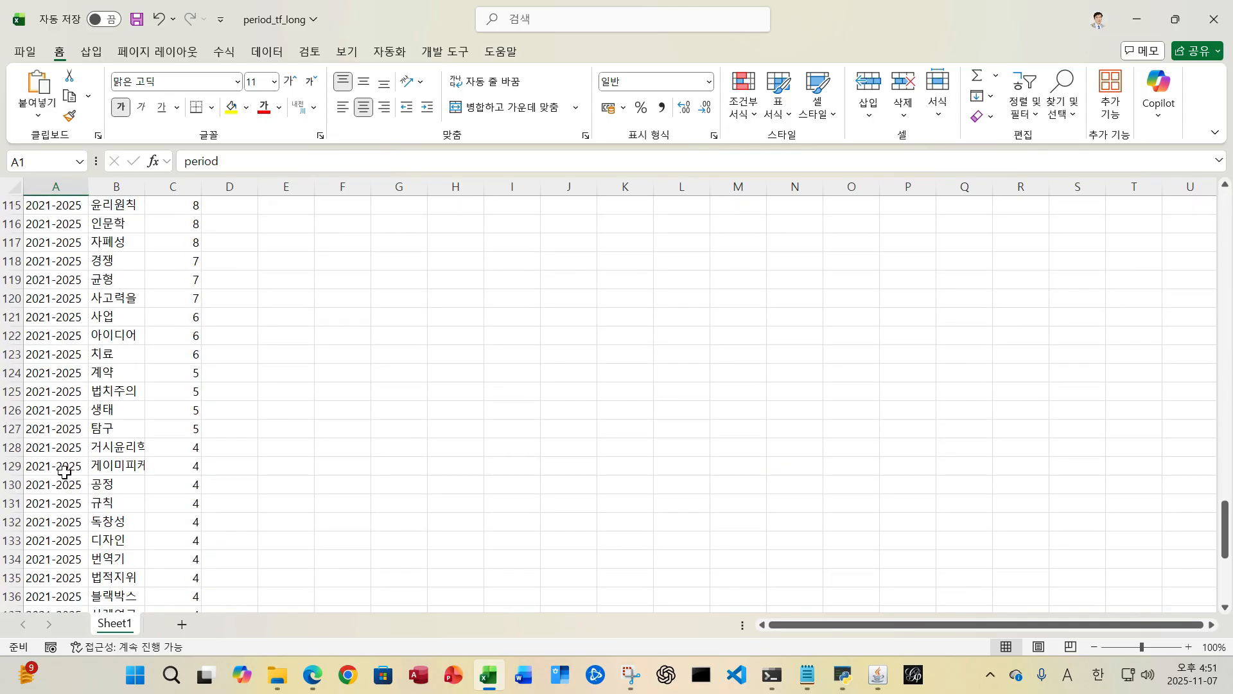
scroll(62, 472, "up", 20)
scroll(210, 373, "up", 2)
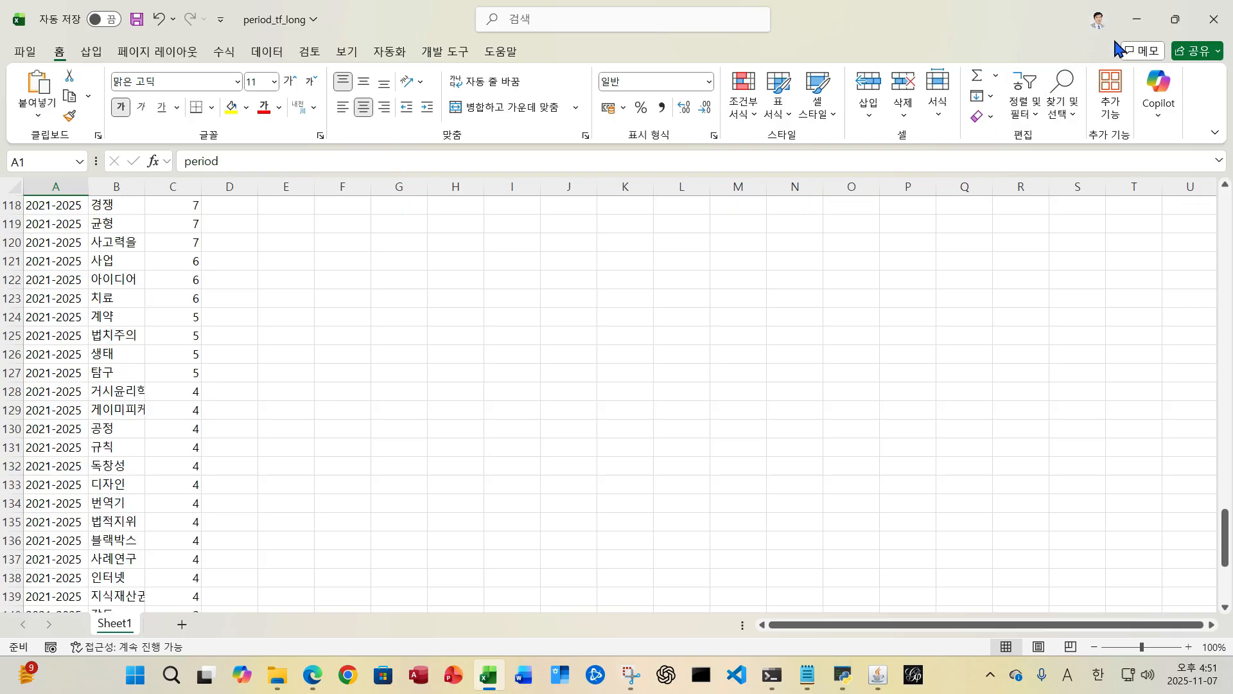
left_click(1214, 19)
left_click(691, 454)
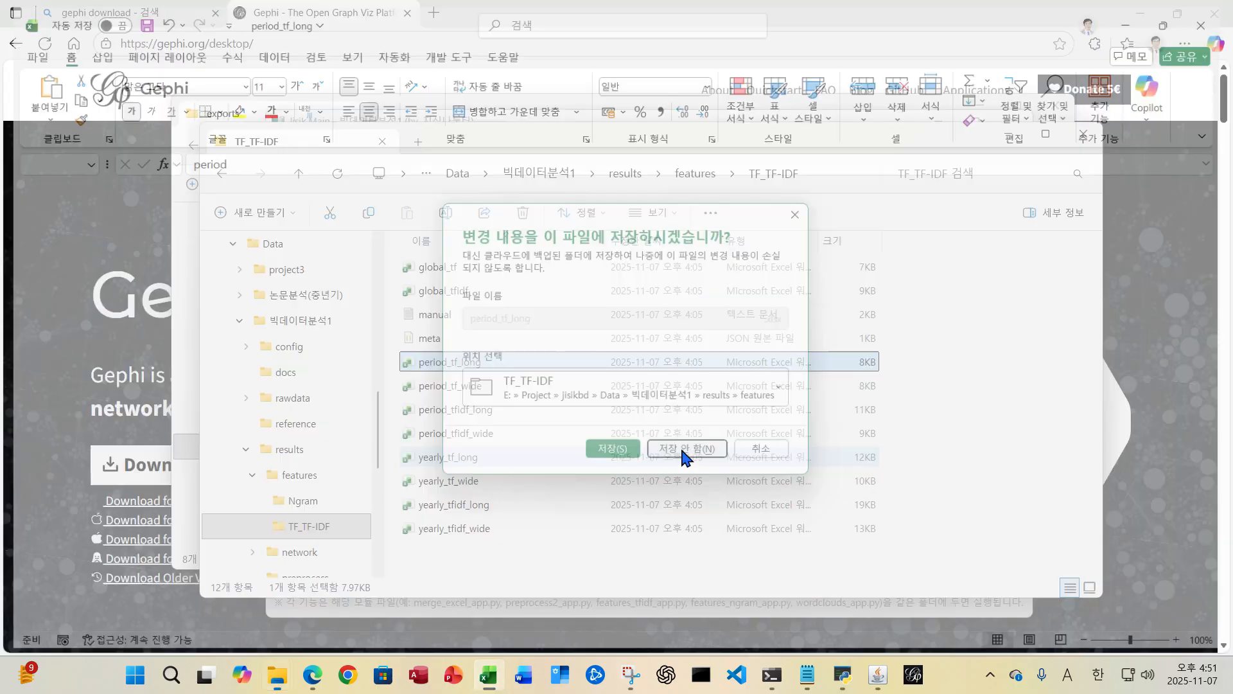
Open period_tf_wide, widen the period columns to compare term frequencies, and close it without saving.
left_click(466, 389)
double_click(463, 388)
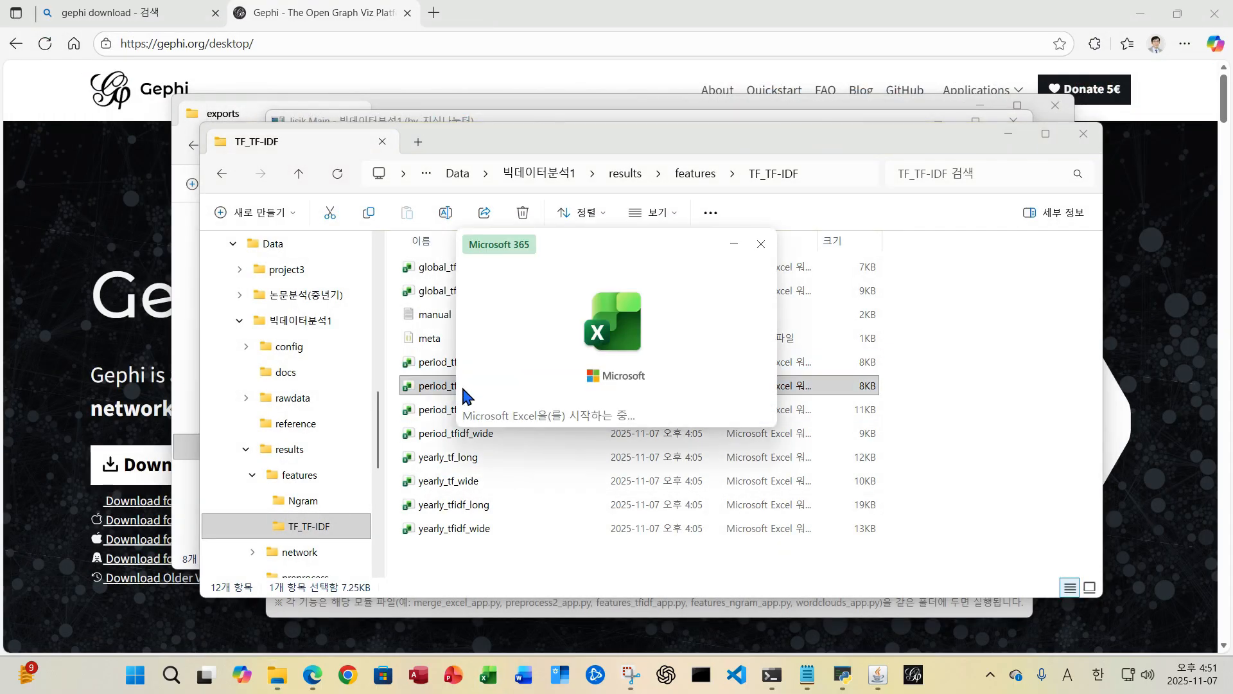
left_click_drag(137, 186, 298, 187)
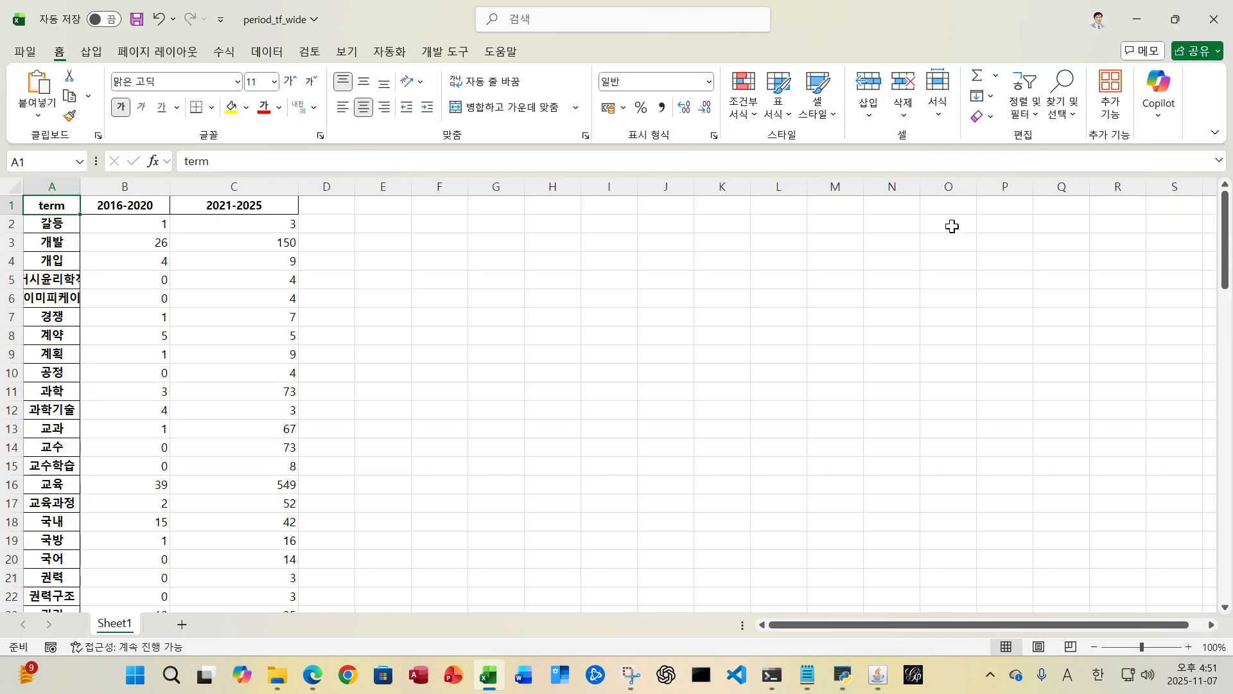
left_click(1214, 19)
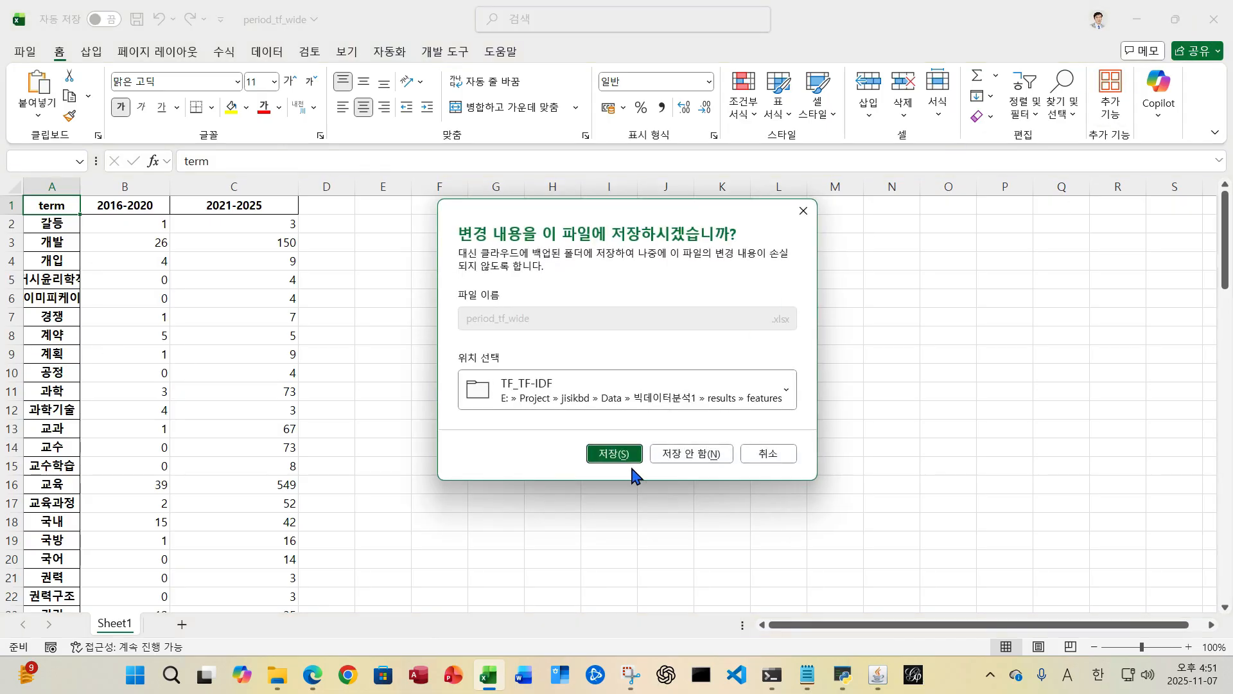
left_click(709, 457)
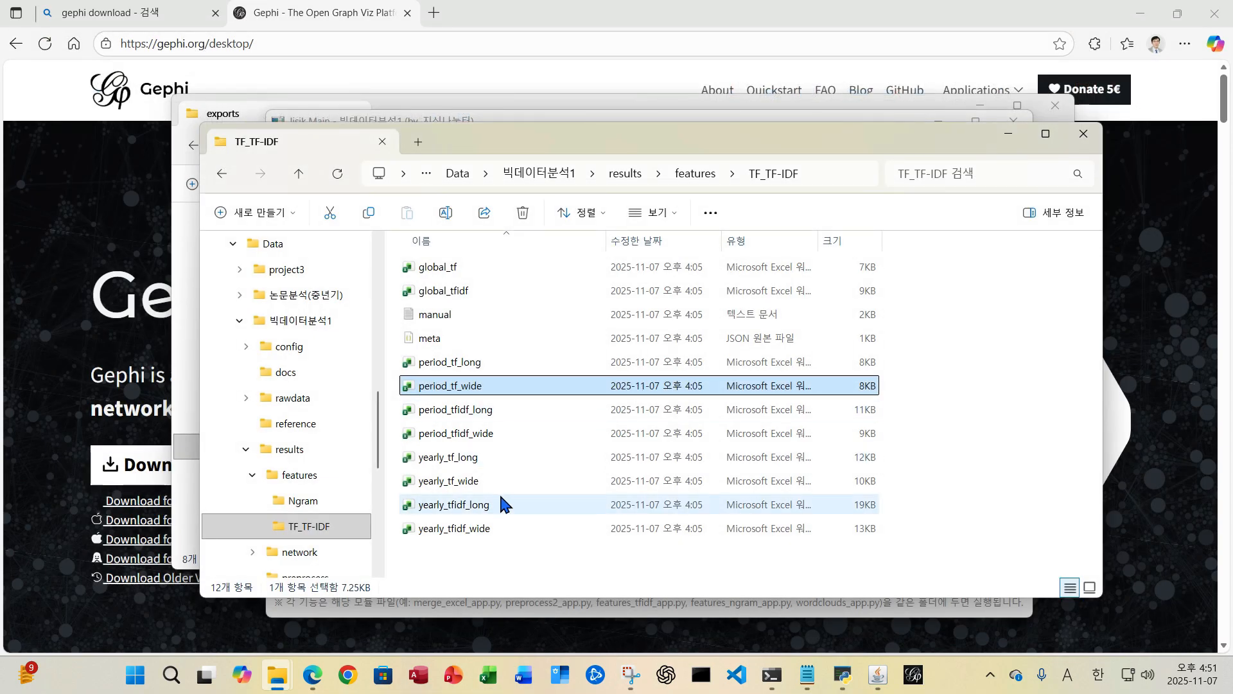
View yearly_tf_long and yearly_tf_wide in turn, examining the 2023 to 2025 values for 개발 in the latter, and close both.
double_click(461, 457)
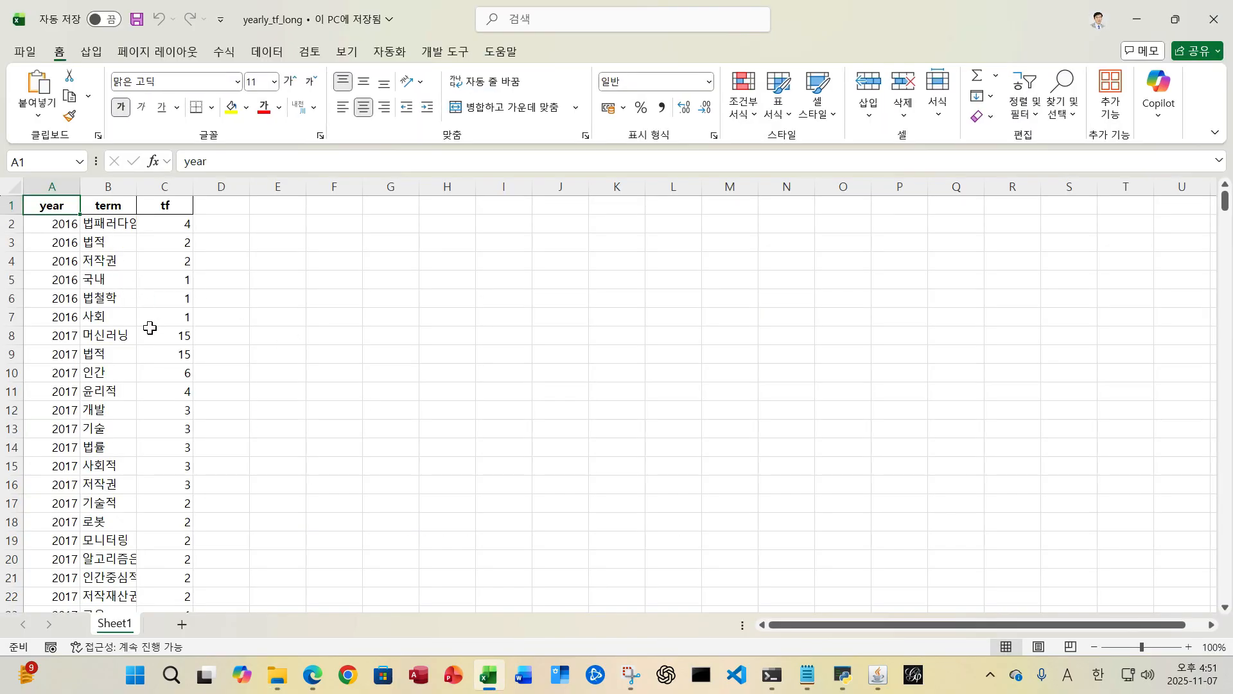
left_click(1214, 20)
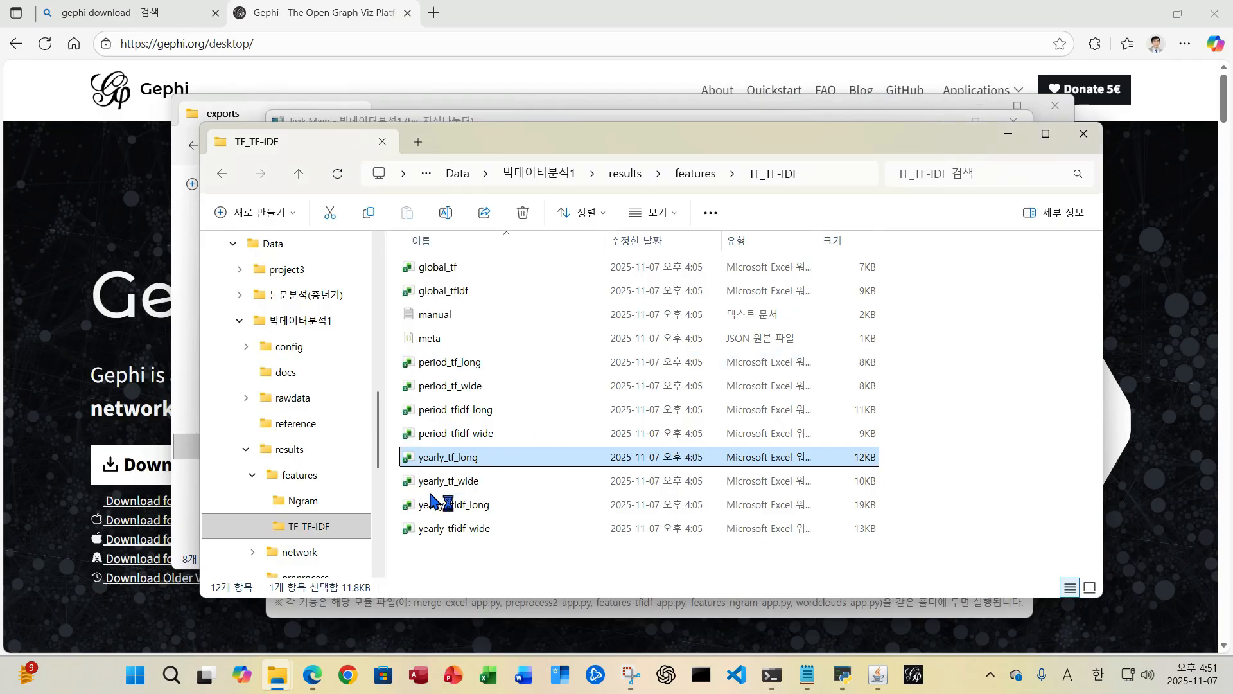
double_click(454, 481)
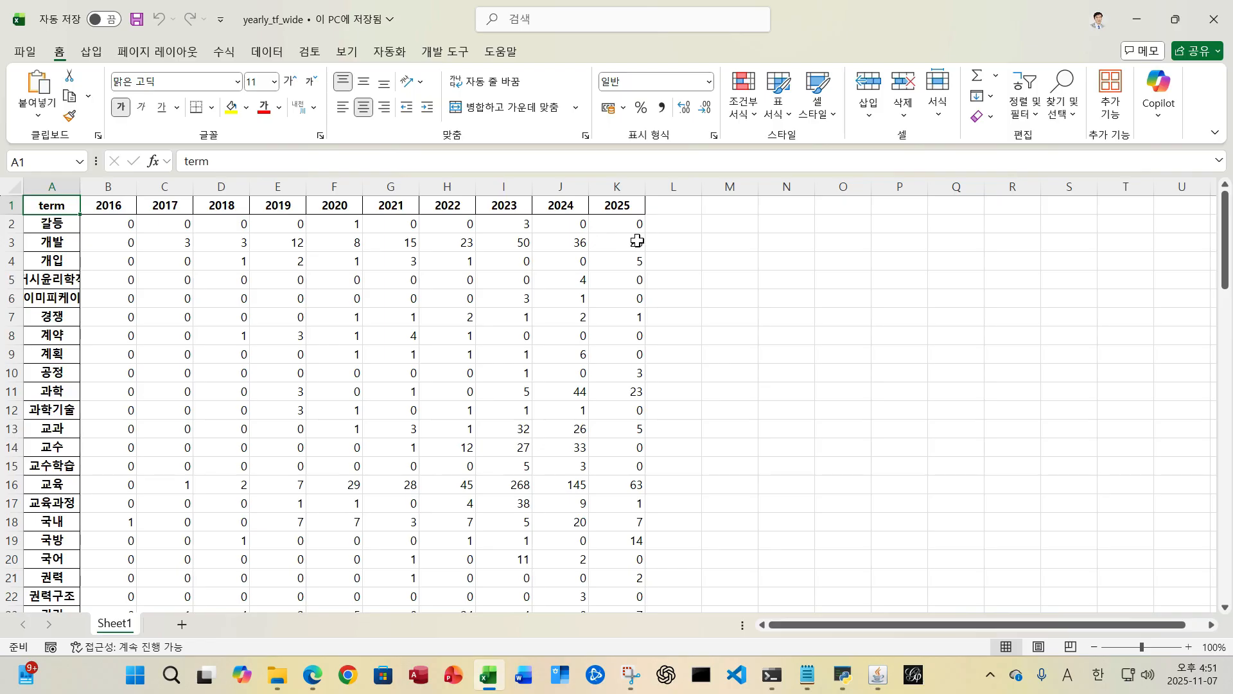
left_click_drag(484, 242, 586, 243)
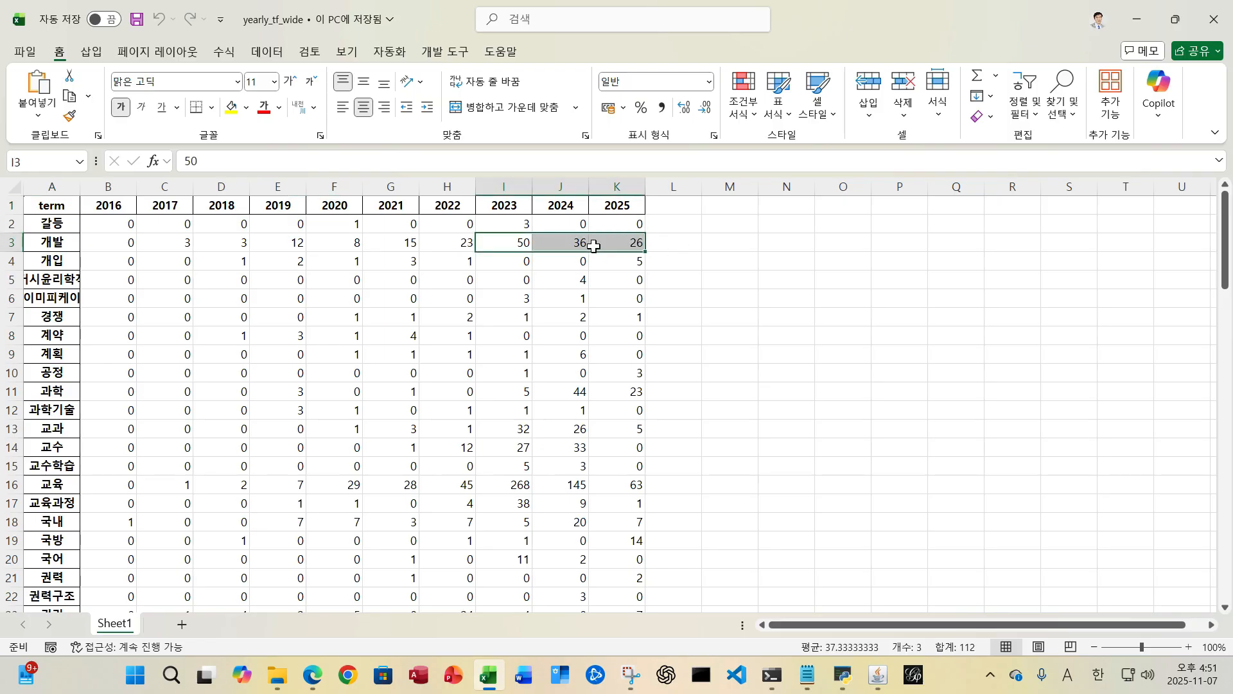
left_click(549, 298)
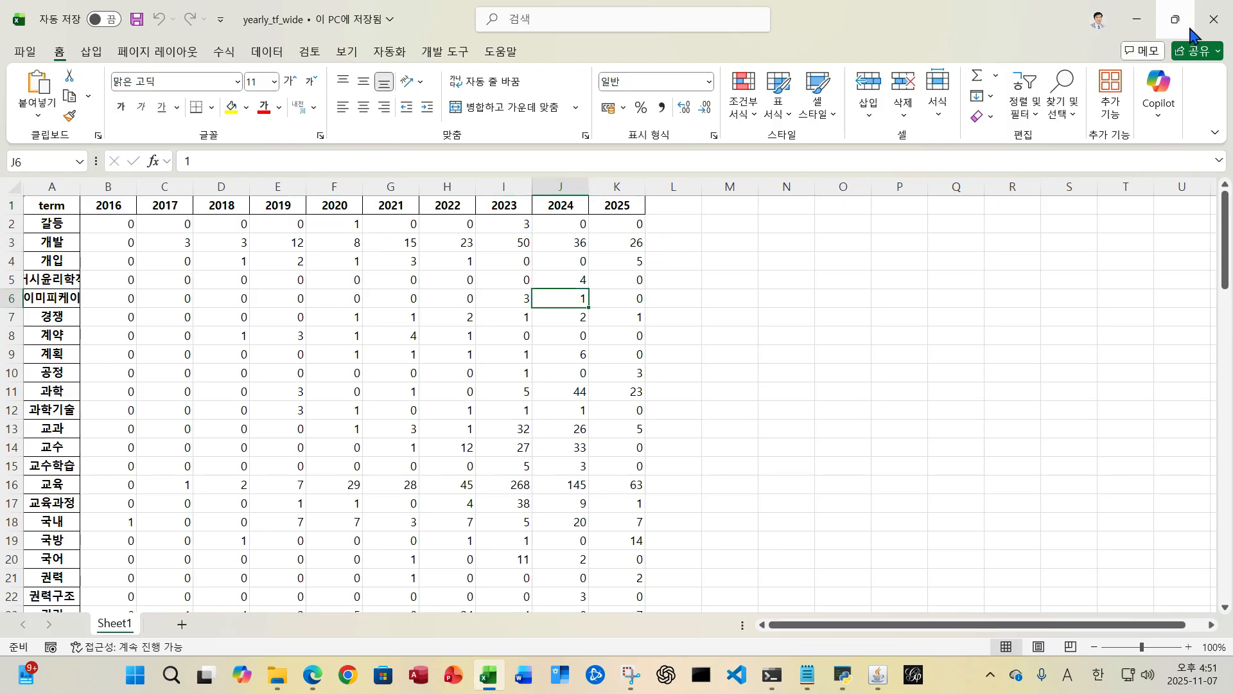
left_click(1214, 19)
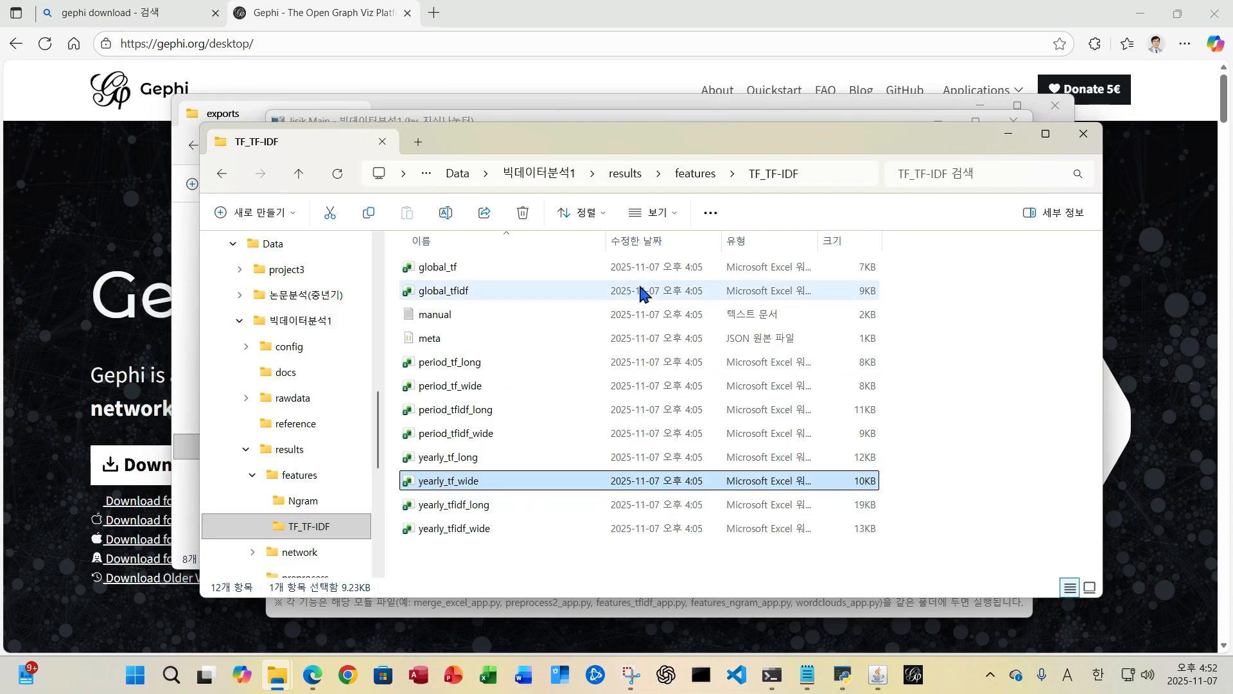
Open global_ngrams from the Ngram folder, review its unigram, bigram and trigram sheets with the 3-gram column widened, and close it without saving.
left_click(694, 174)
double_click(435, 268)
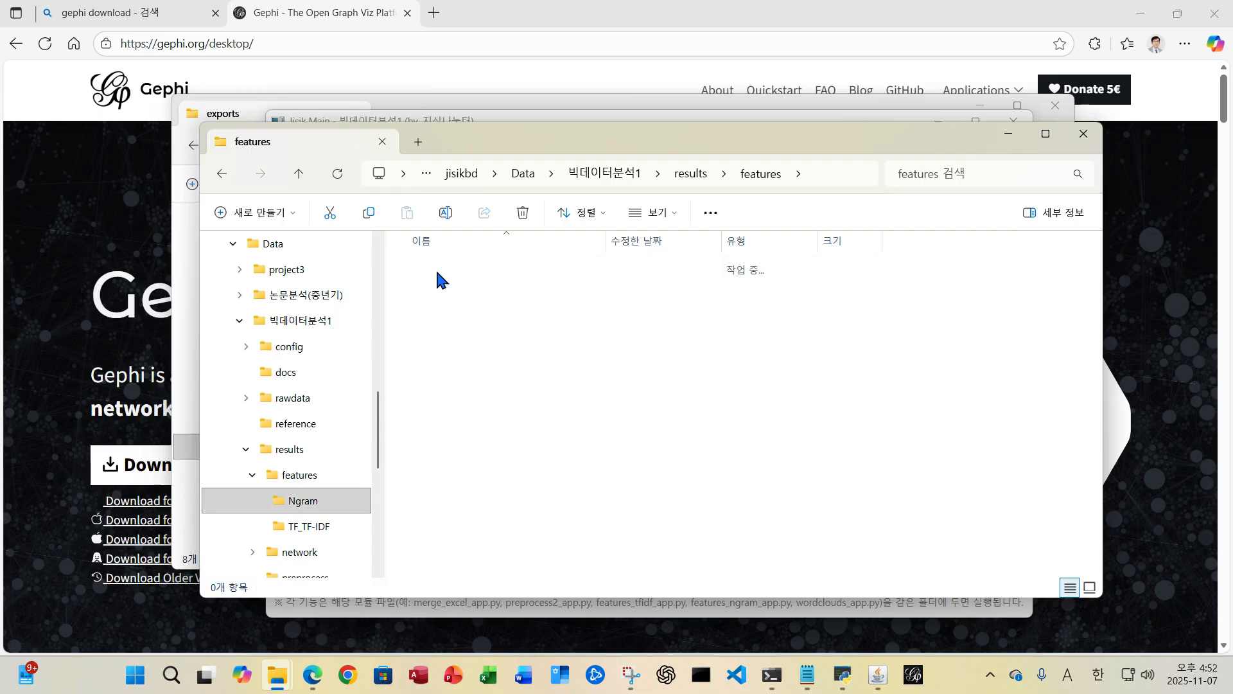
double_click(465, 270)
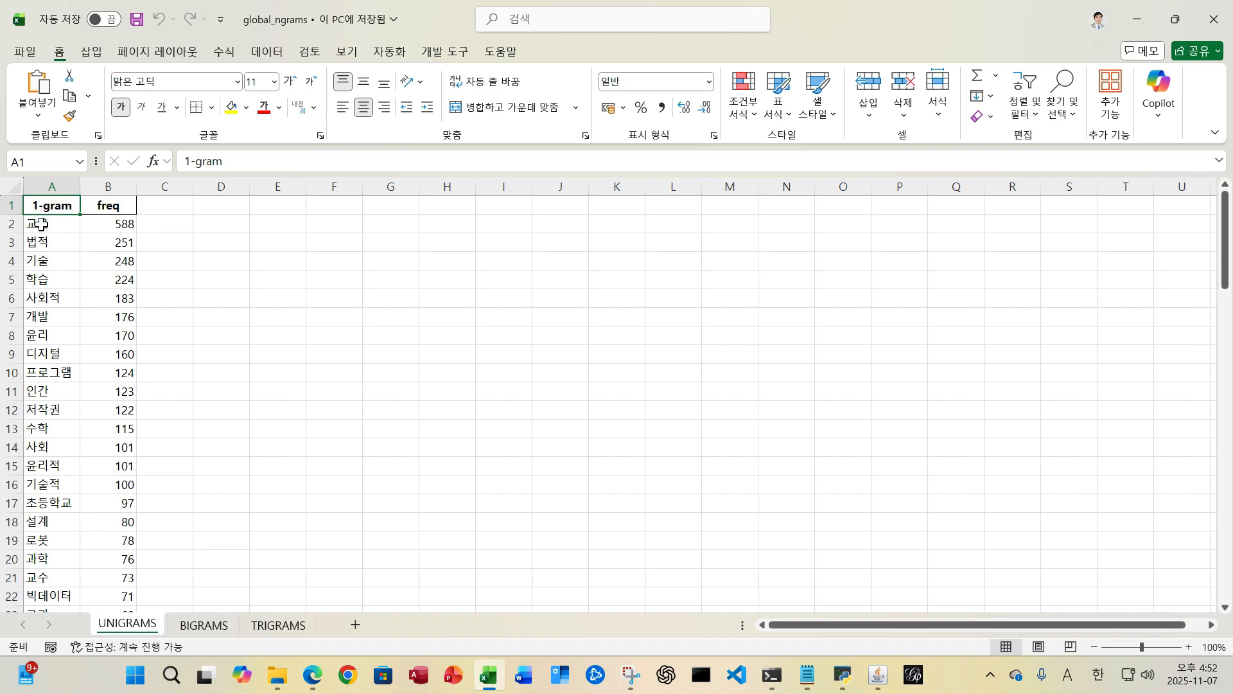
left_click(212, 626)
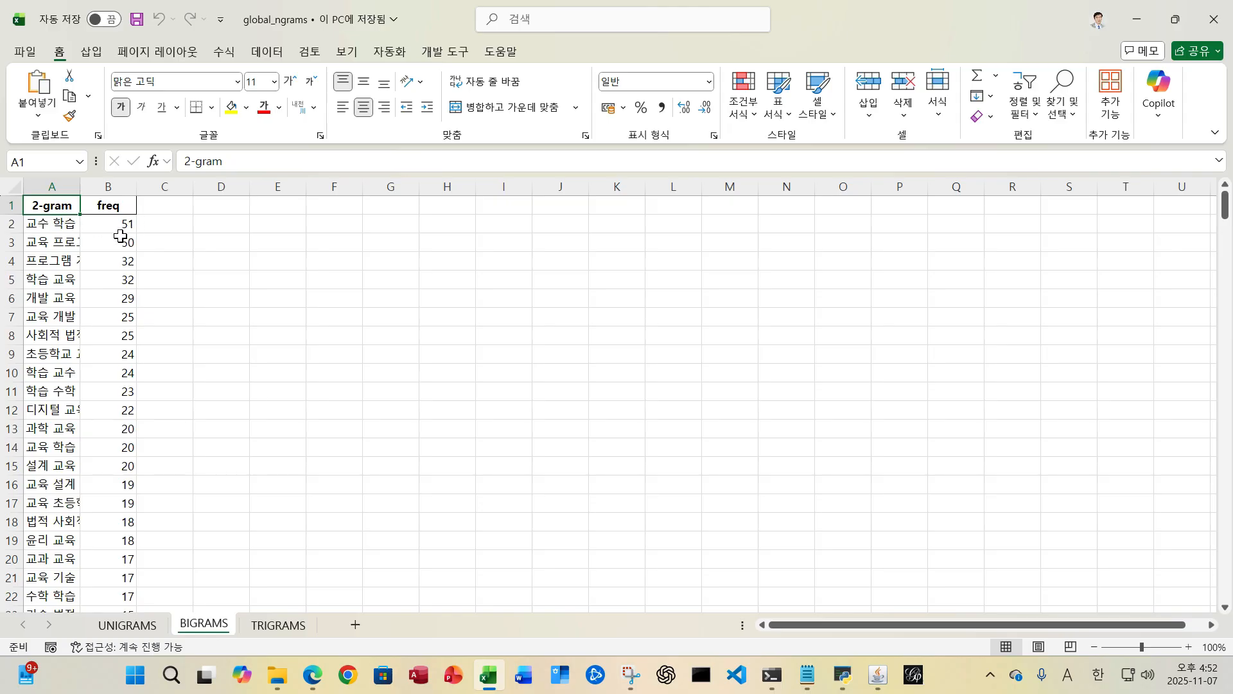
left_click(278, 625)
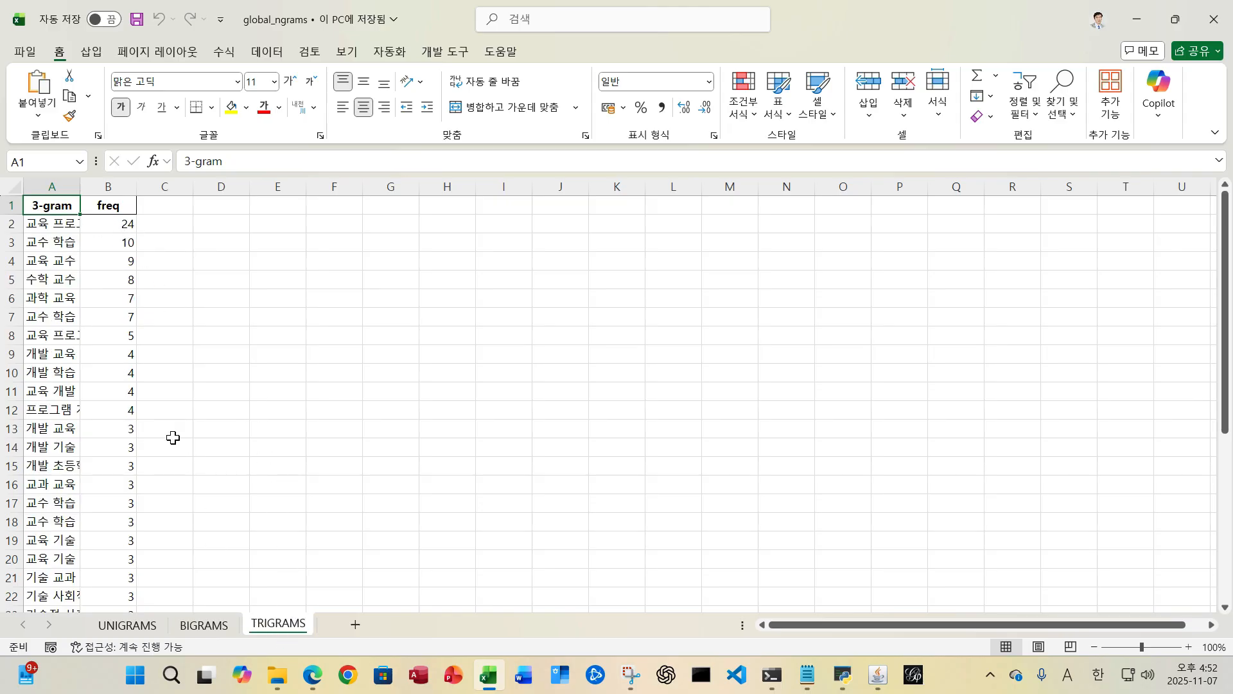
left_click_drag(80, 186, 139, 186)
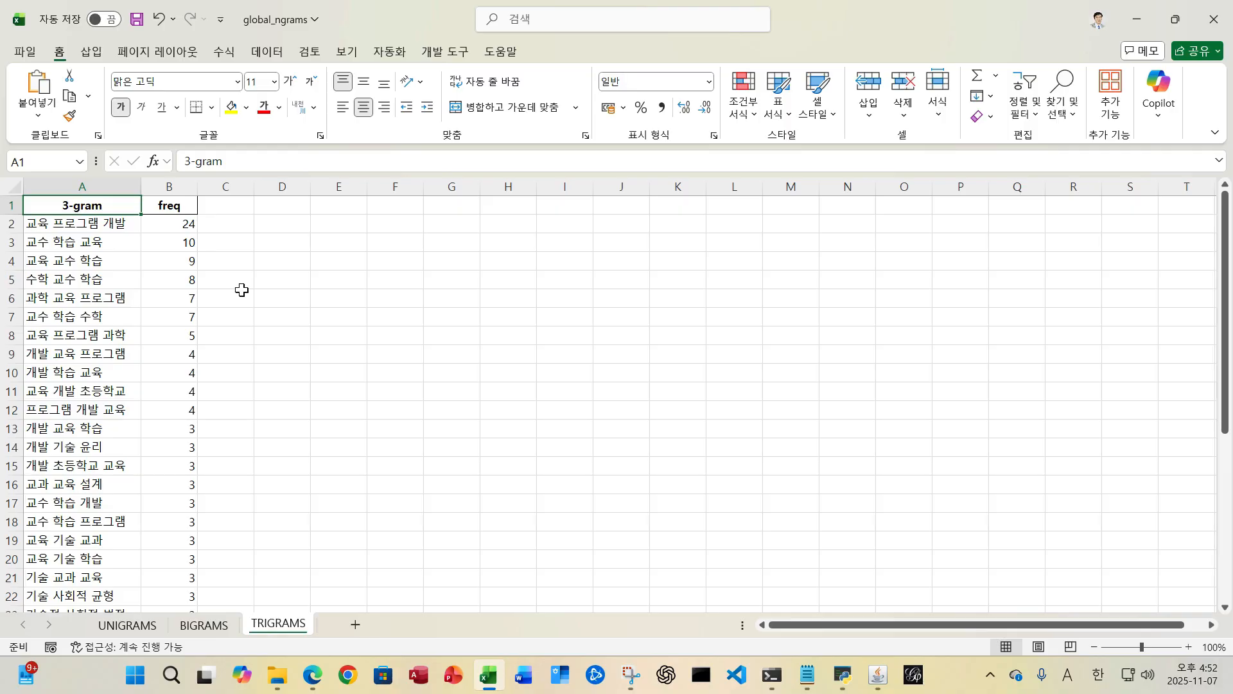
left_click(1214, 20)
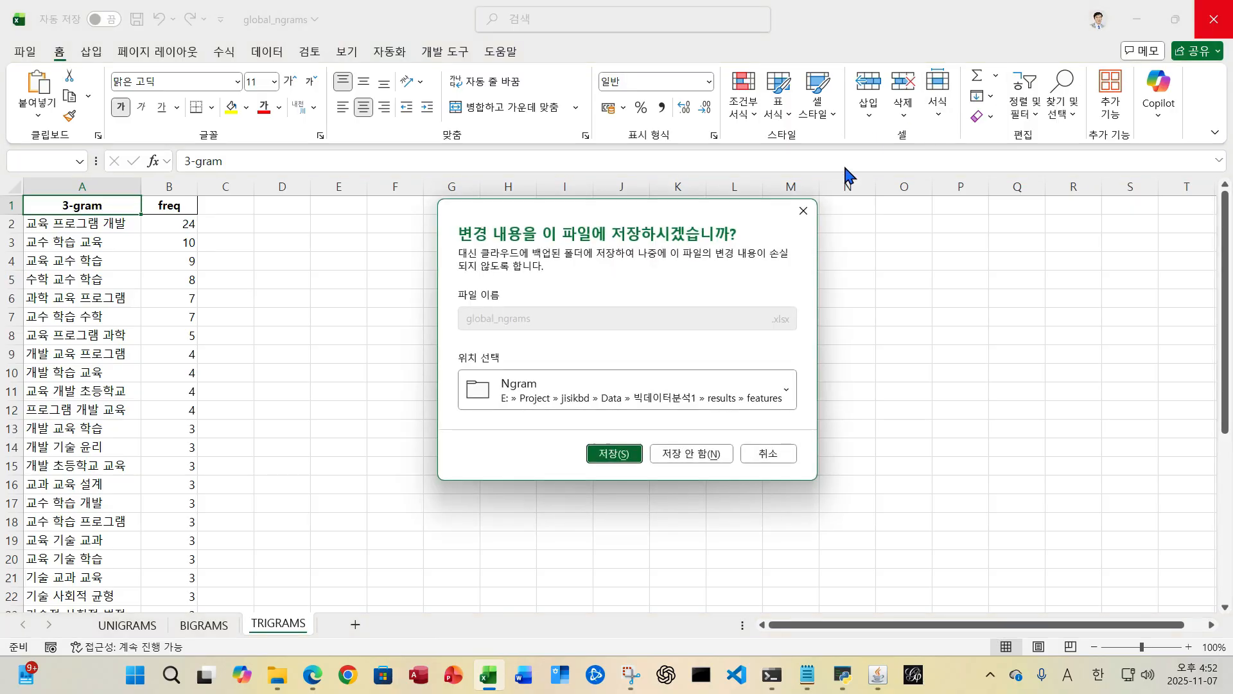
left_click(674, 453)
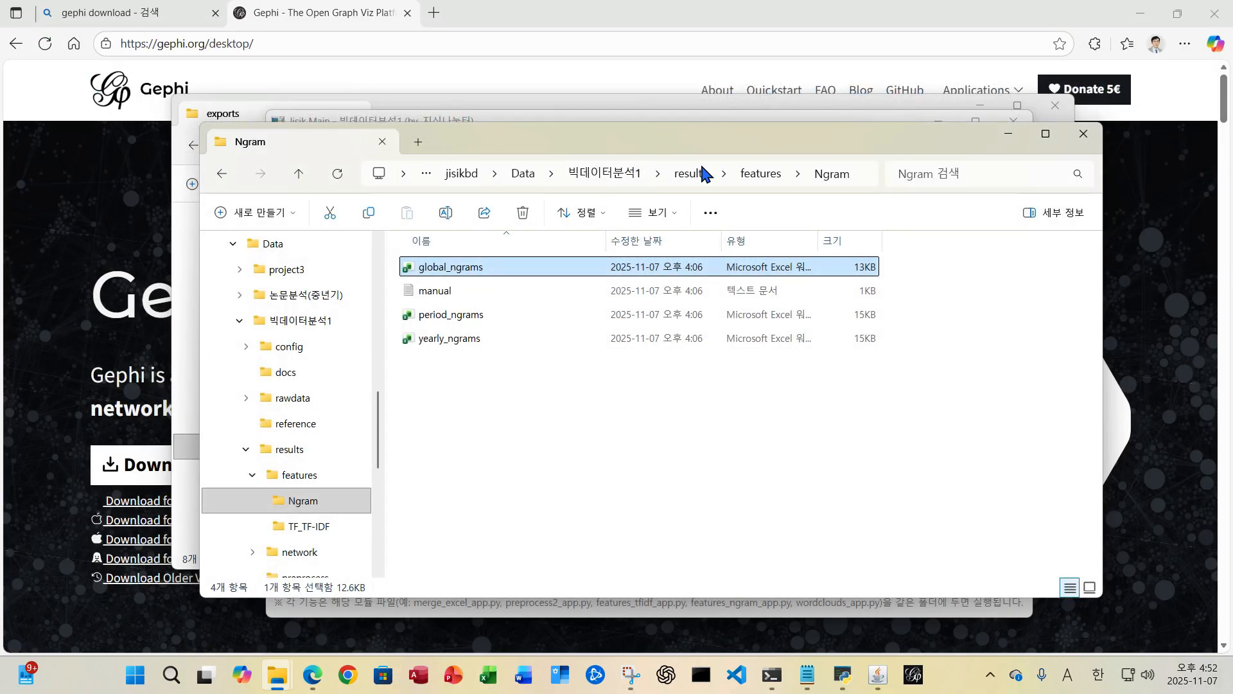
Go back through features to the results folder and open the trends folder.
left_click(743, 180)
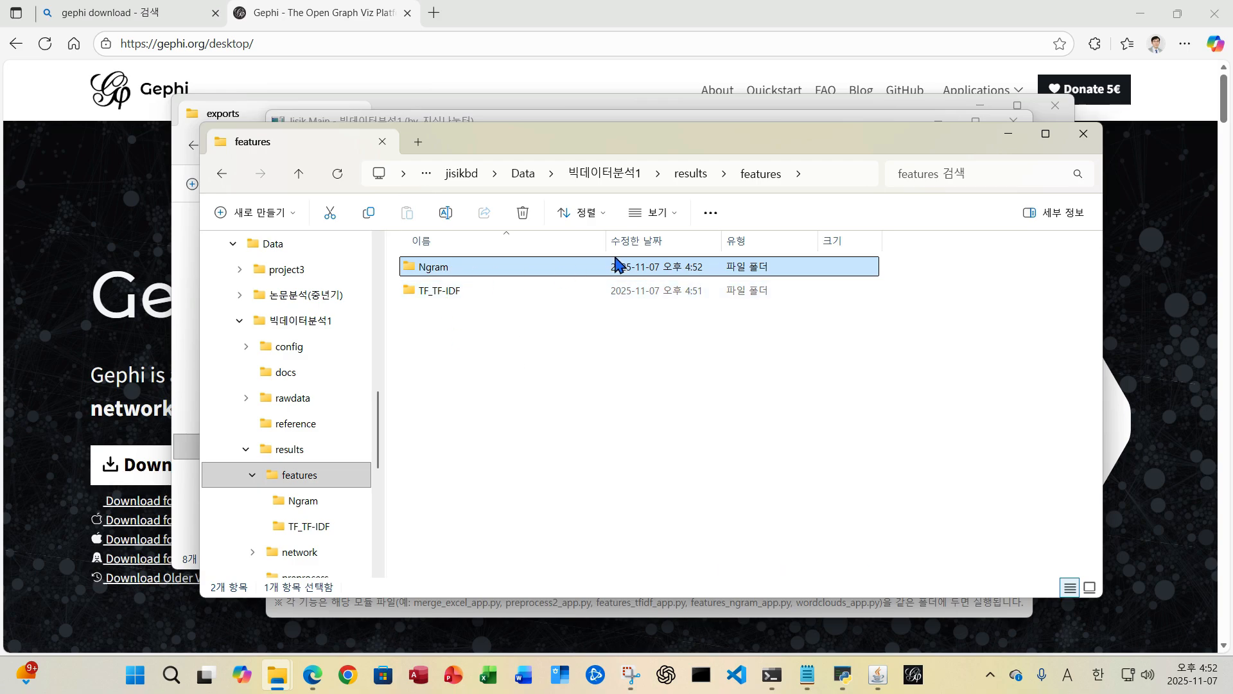
left_click(691, 175)
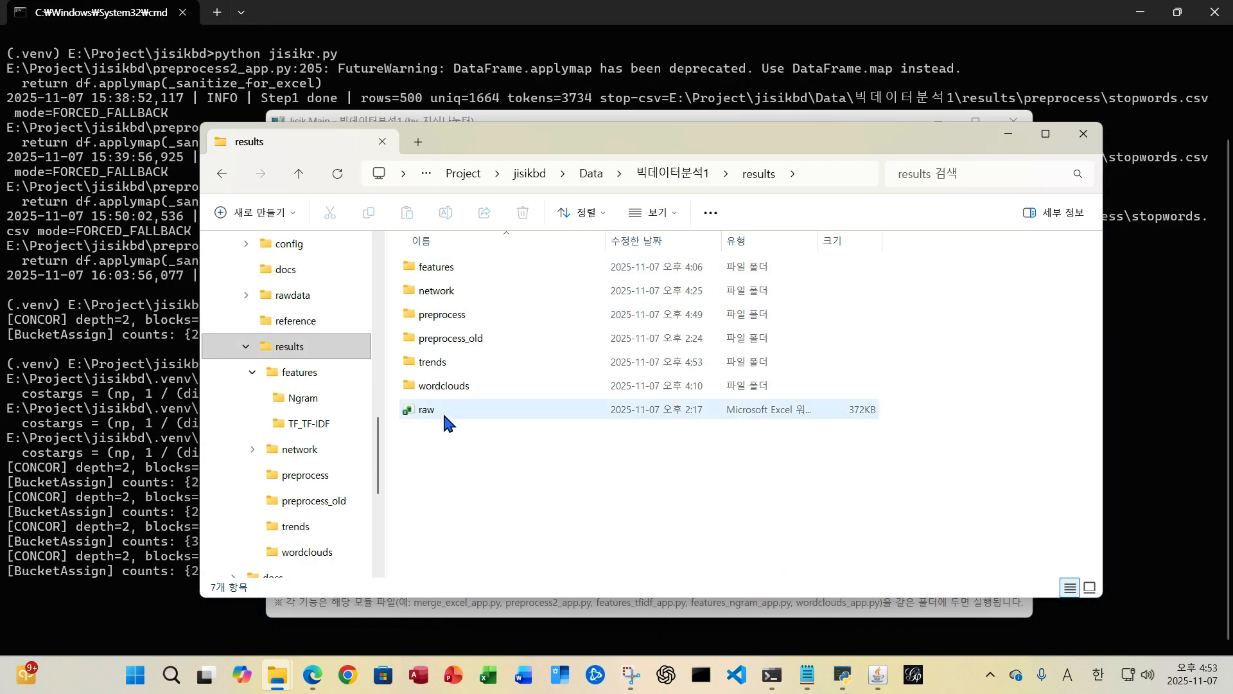
left_click(443, 363)
double_click(443, 369)
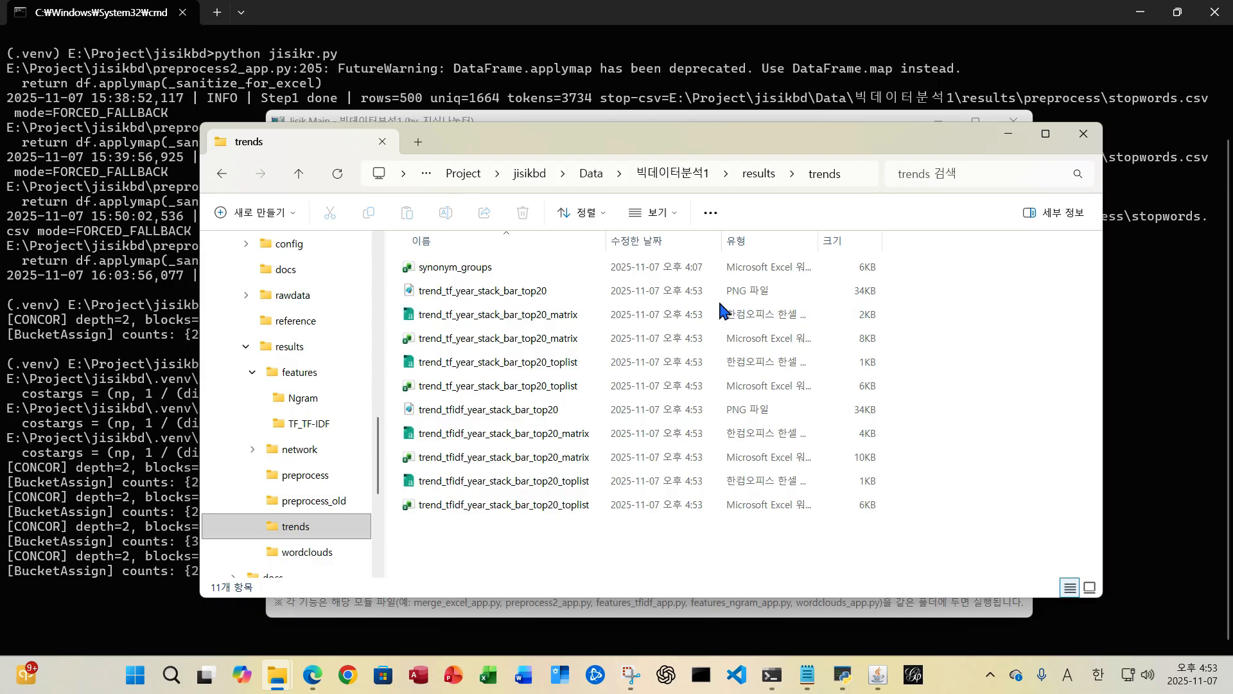
View the trend_tf_year_stack_bar_top20 image and close it.
left_click(503, 291)
key("Return")
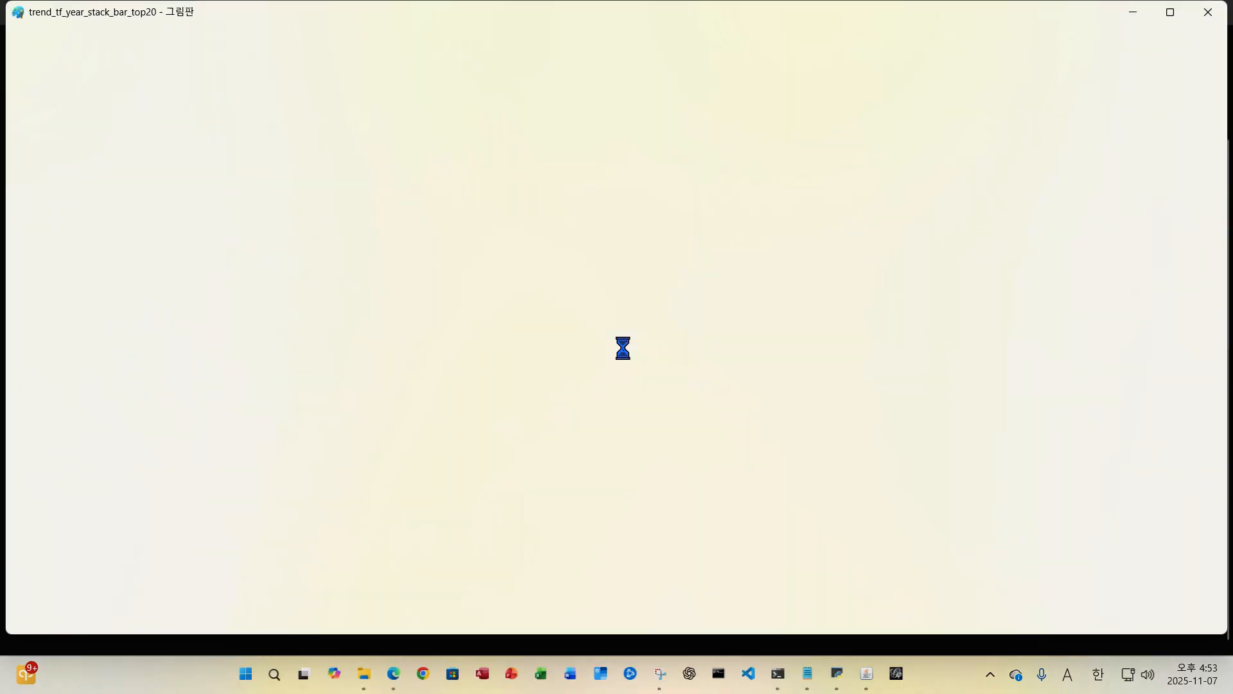
left_click(1208, 12)
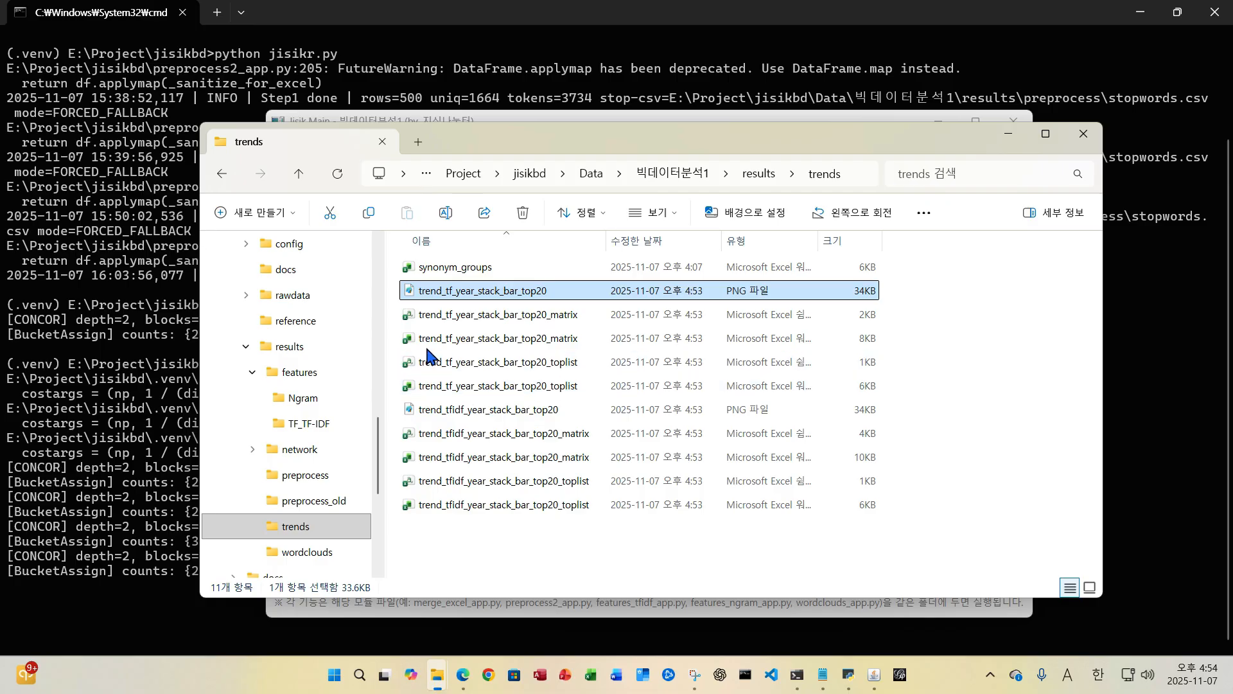
Open the trend_tf_year_stack_bar_top20_matrix Excel workbook, review its matrix, toplist and META sheets, and close it.
left_click(447, 344)
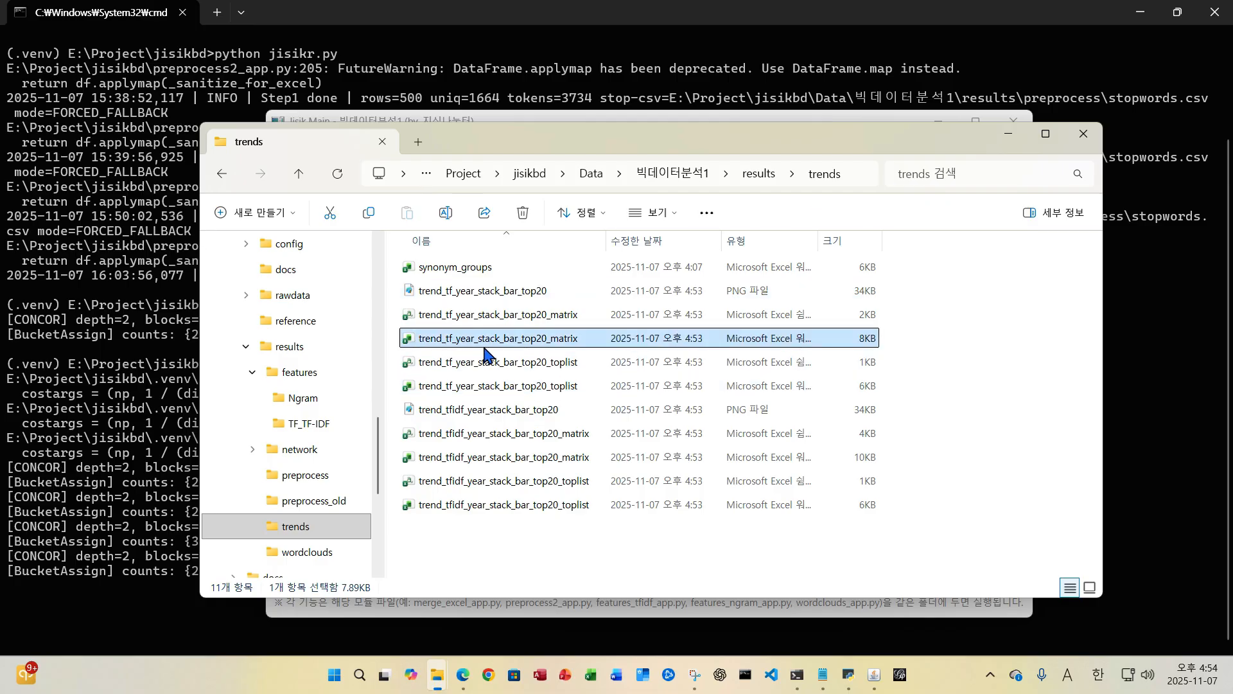
double_click(554, 348)
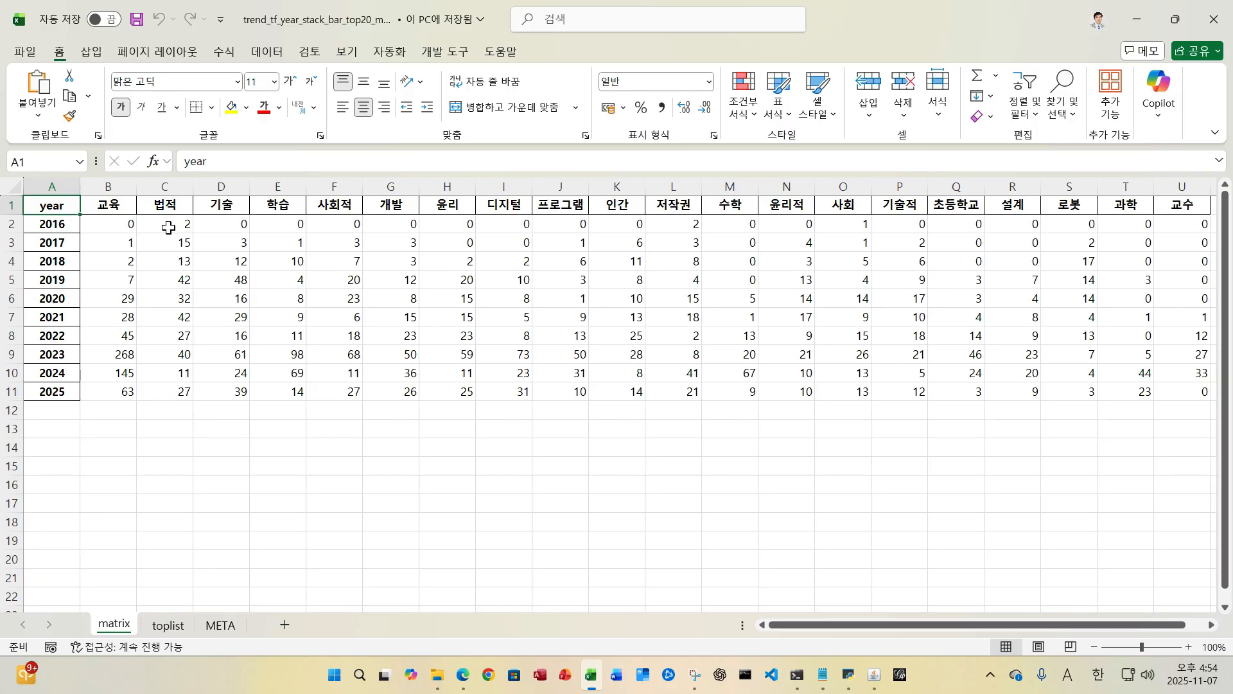
left_click(176, 628)
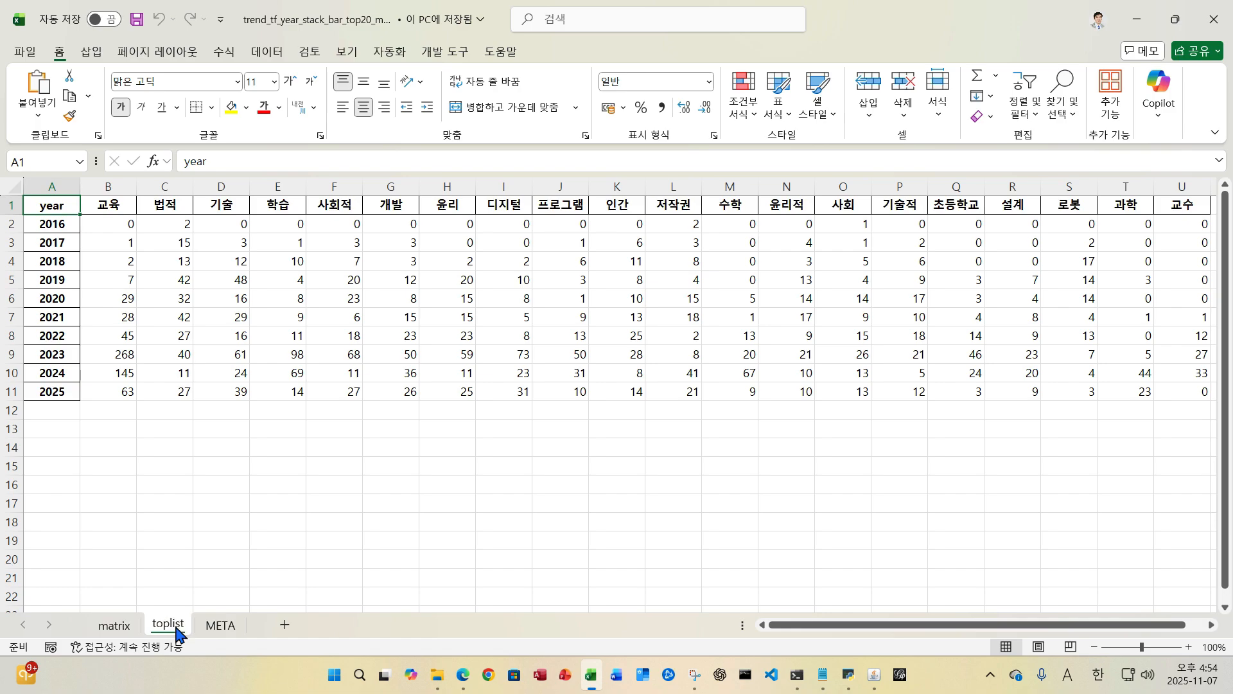
left_click(221, 626)
left_click(277, 391)
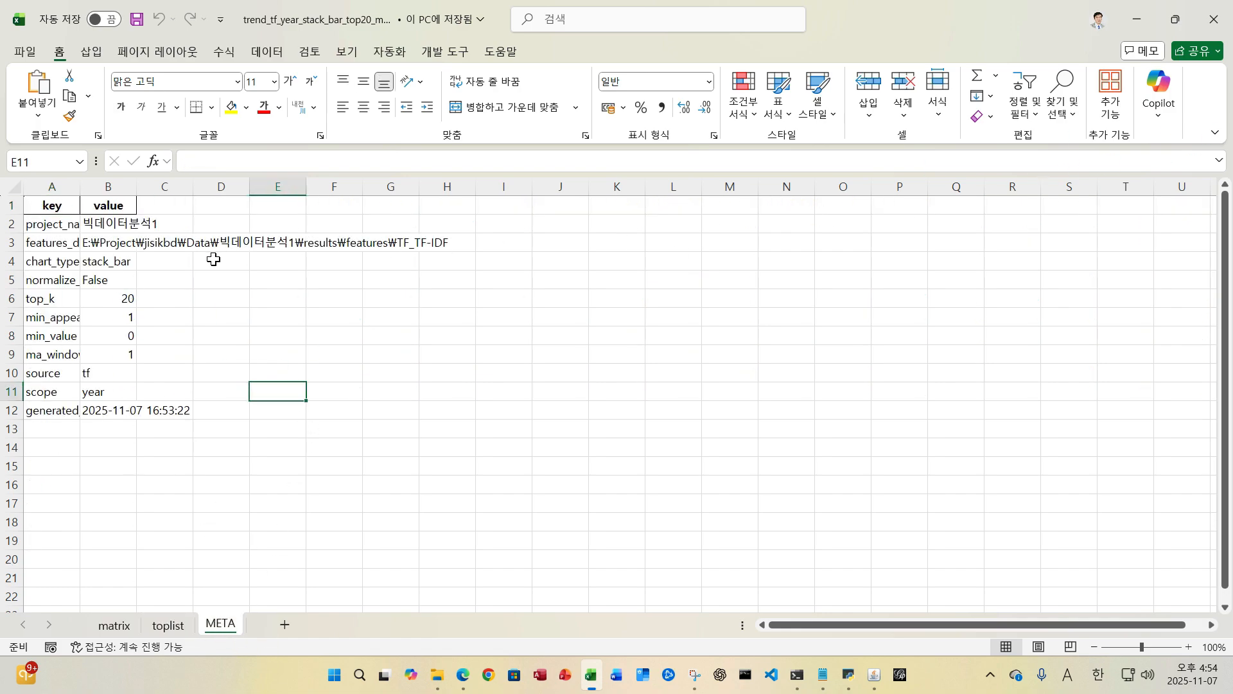
left_click(1214, 19)
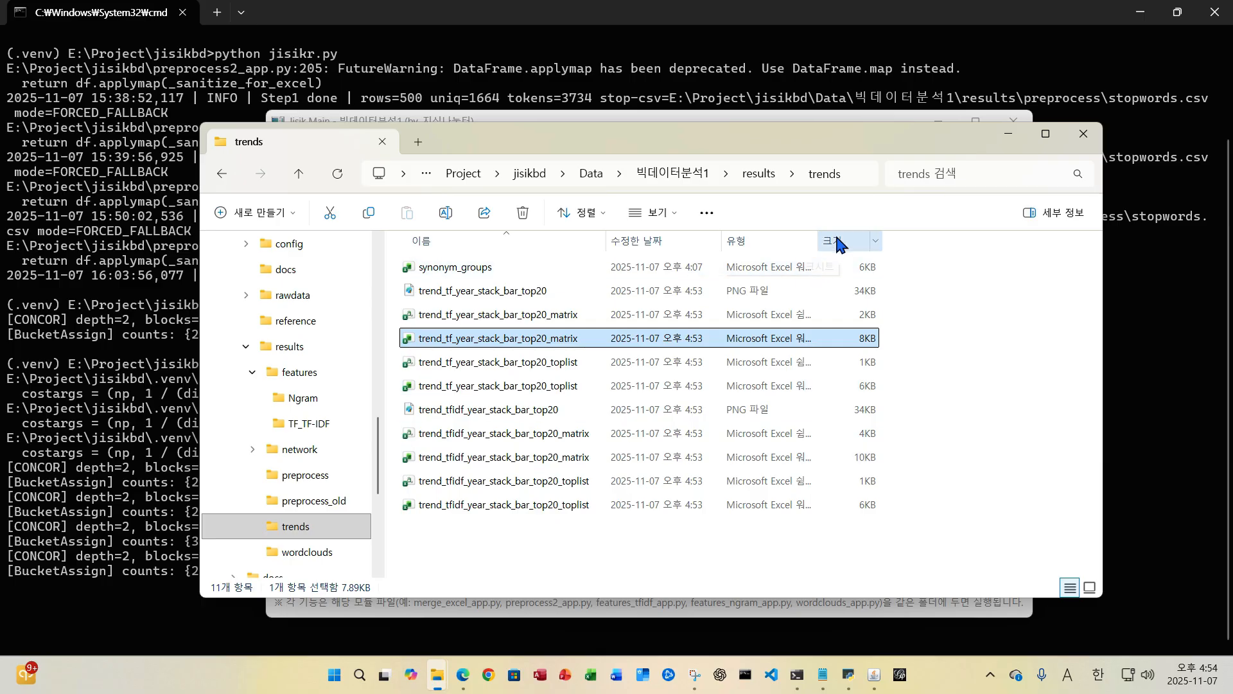
Go through results to the wordclouds folder, view the wordcloud_tf_global image and the wordcloud_tf_global_topwords workbook, and close both.
left_click(761, 177)
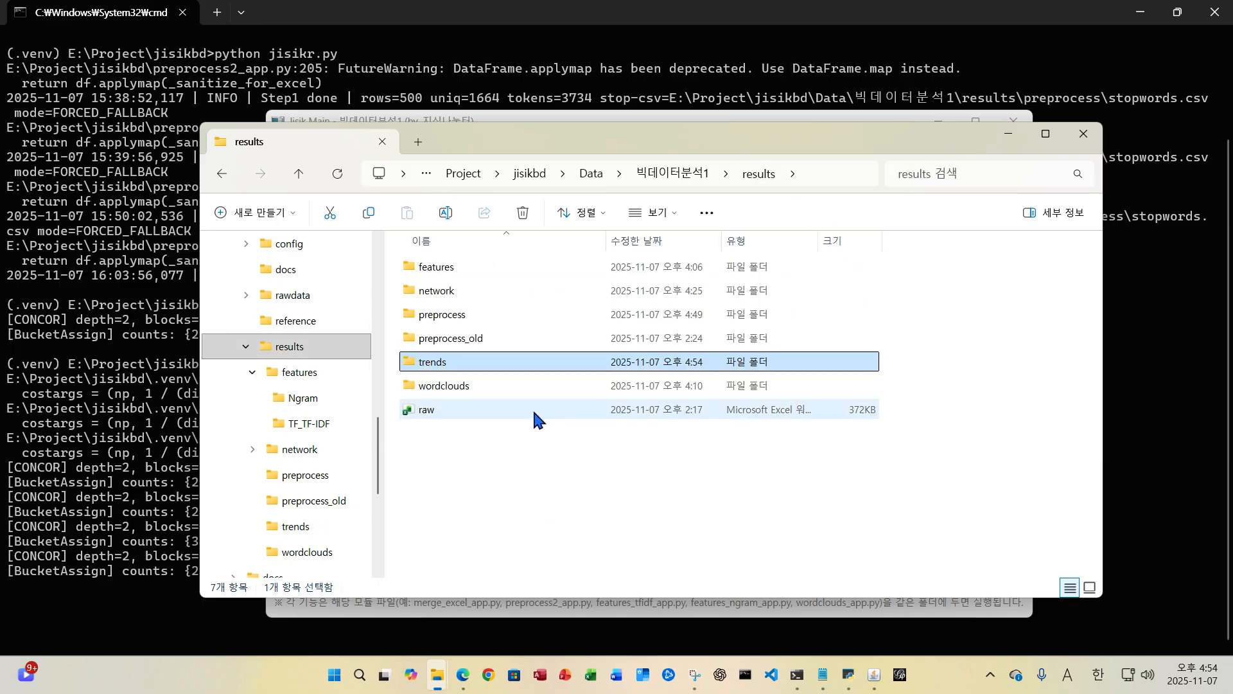
left_click(464, 389)
double_click(459, 393)
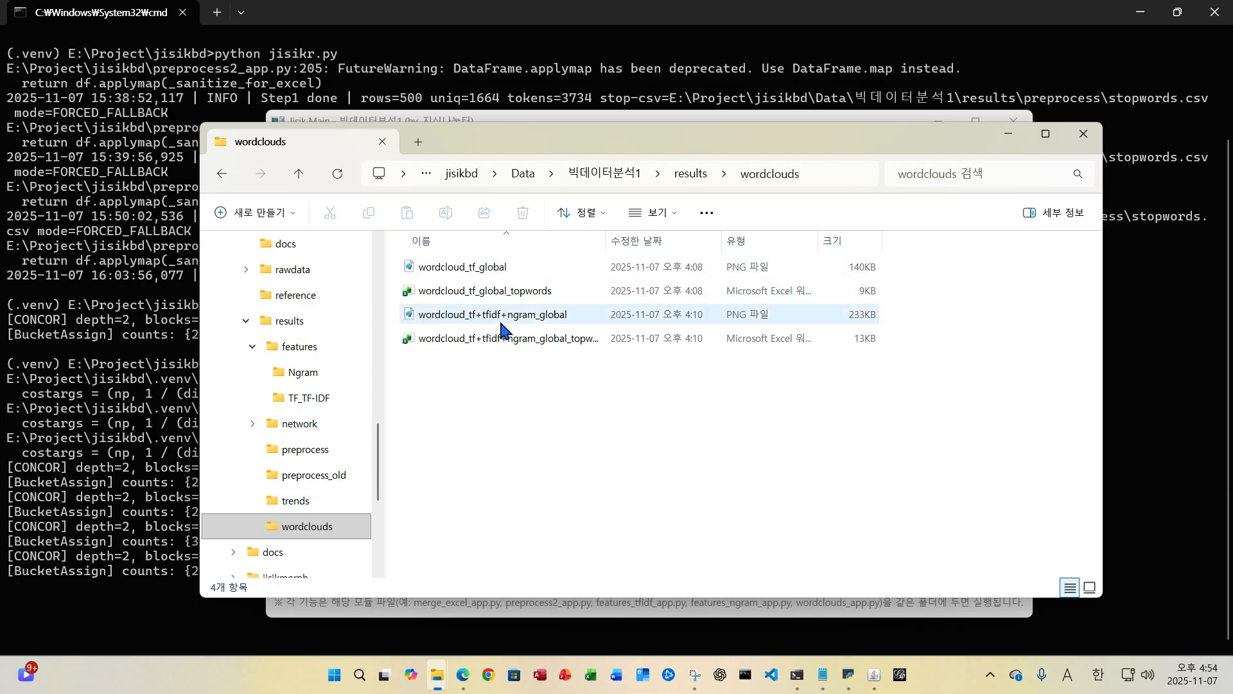
double_click(483, 272)
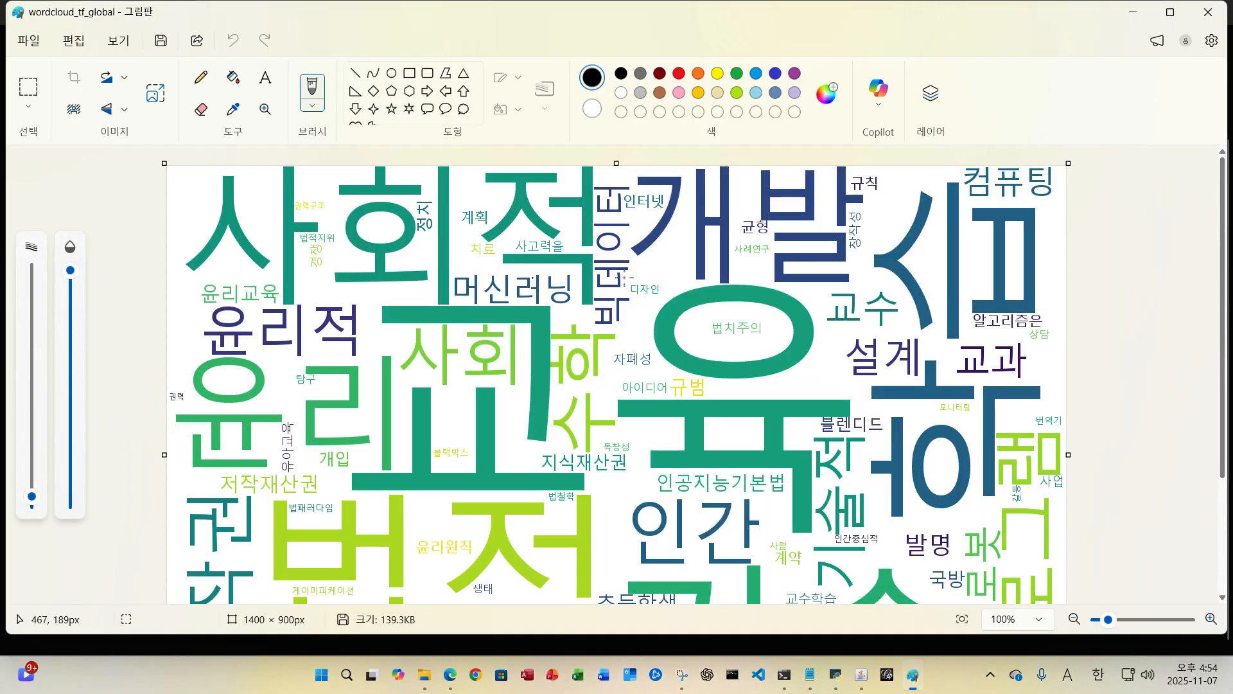
left_click(1208, 12)
double_click(480, 300)
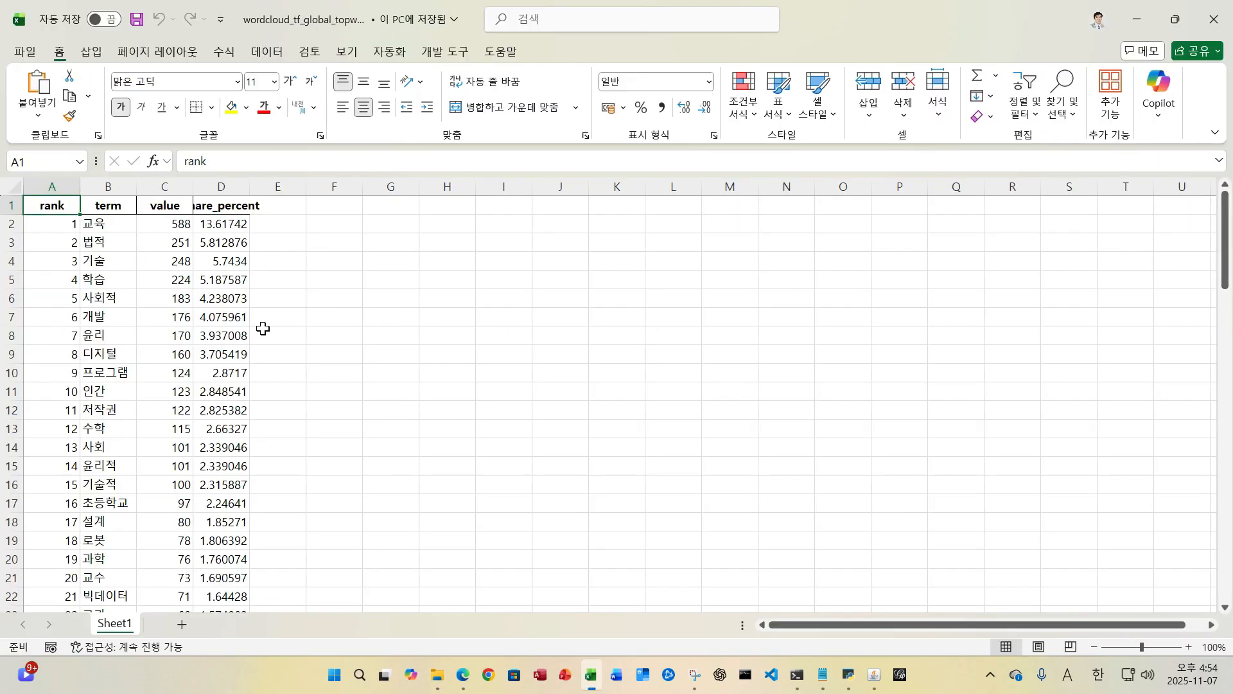
left_click(1213, 20)
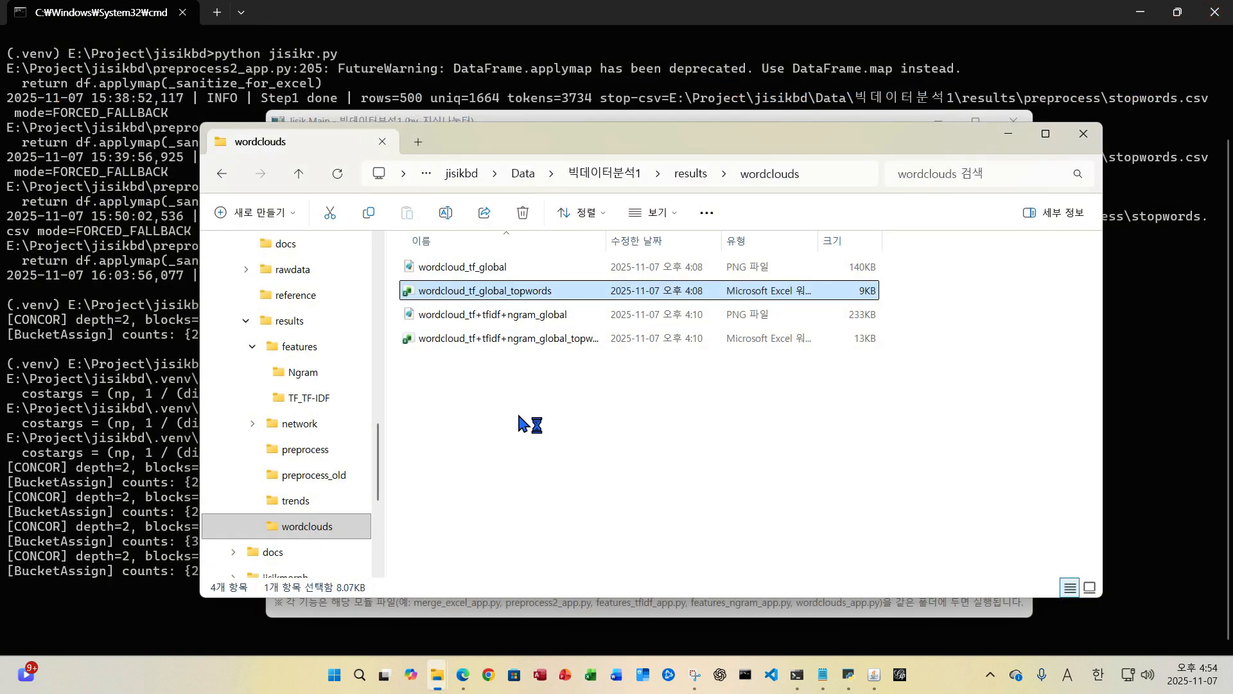
Go back to results, open the network folder, and examine the files in its exports and reports subfolders.
left_click(688, 180)
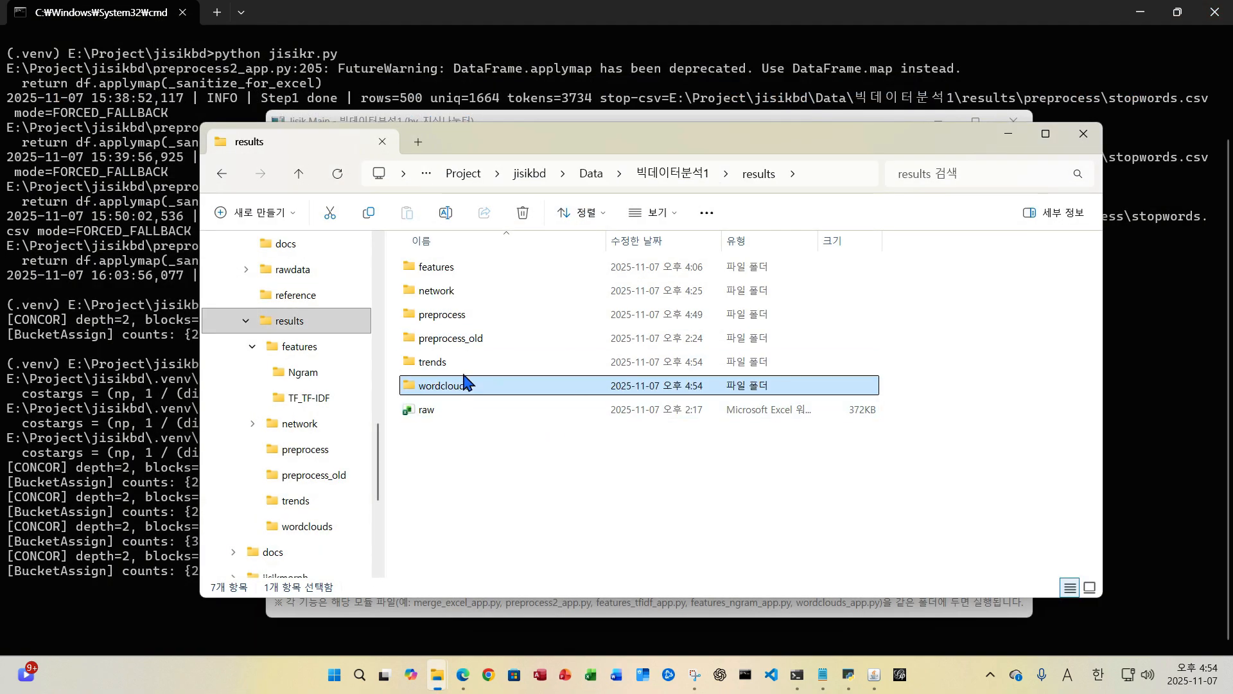
double_click(450, 292)
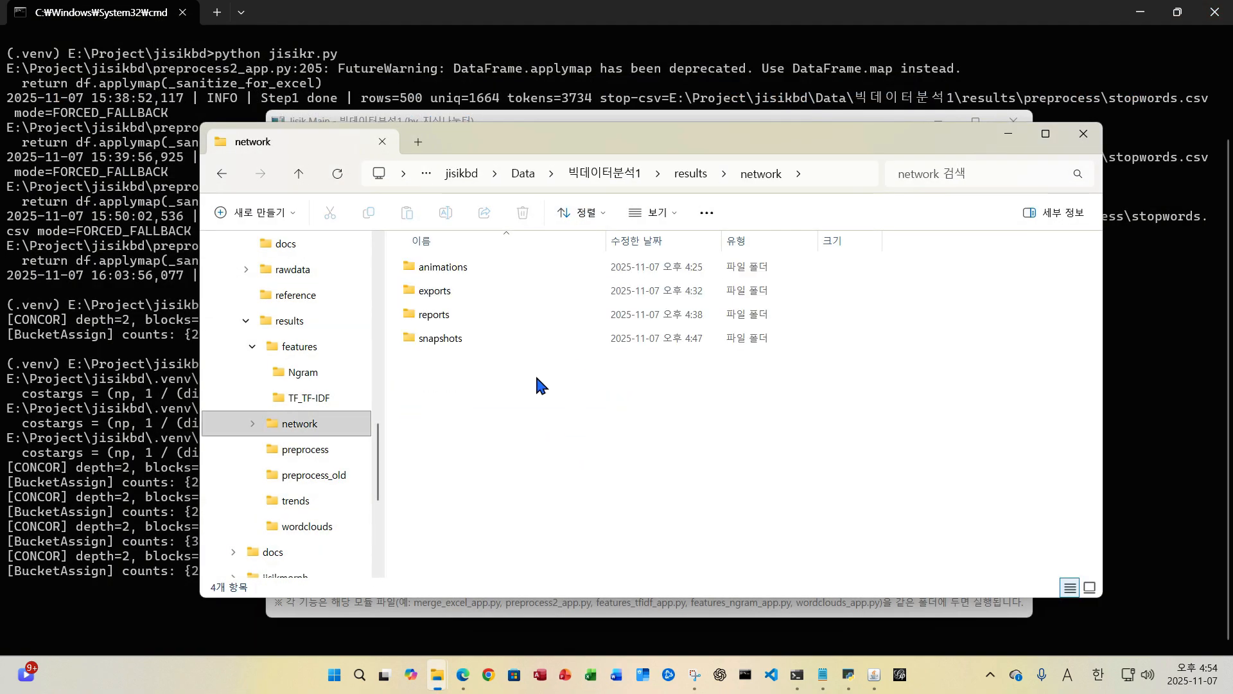
double_click(442, 298)
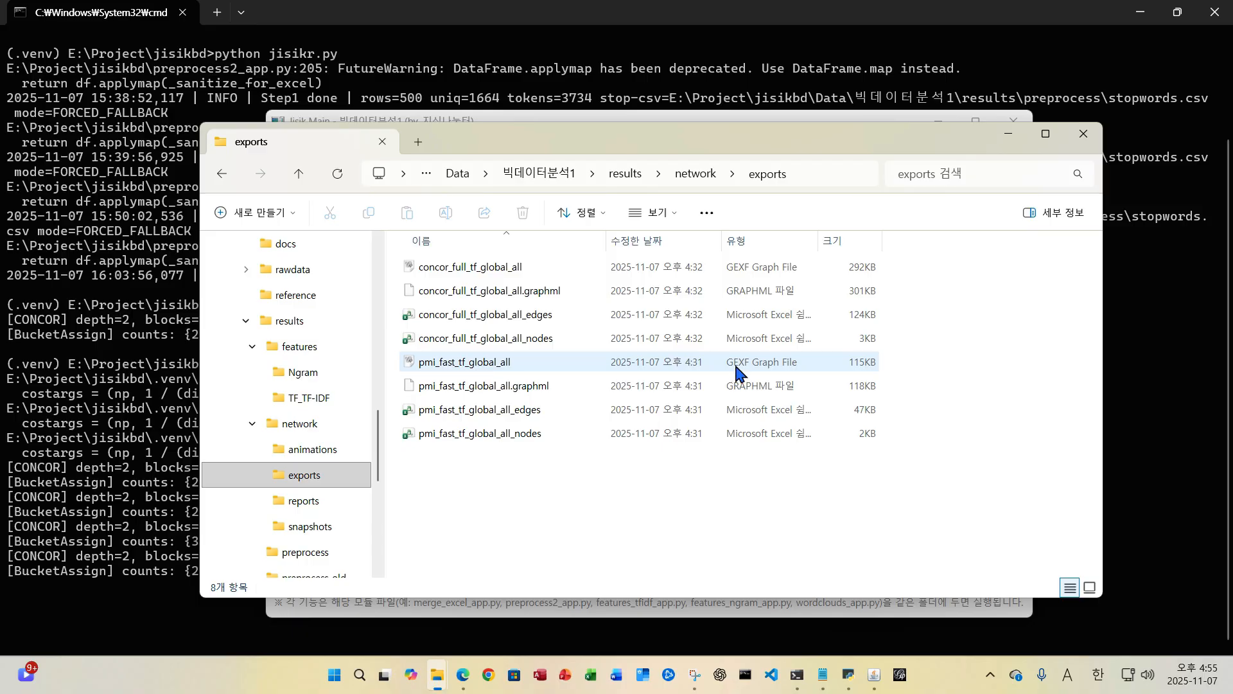
left_click(299, 175)
double_click(444, 317)
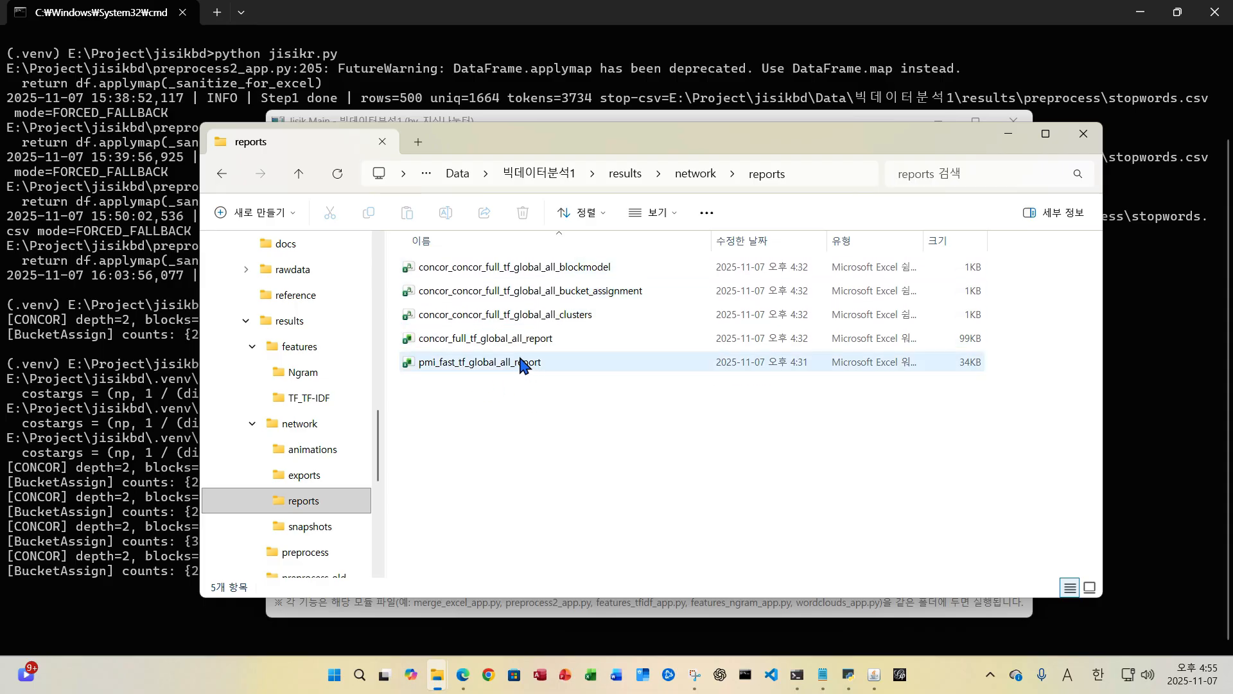
mouse_move(533, 347)
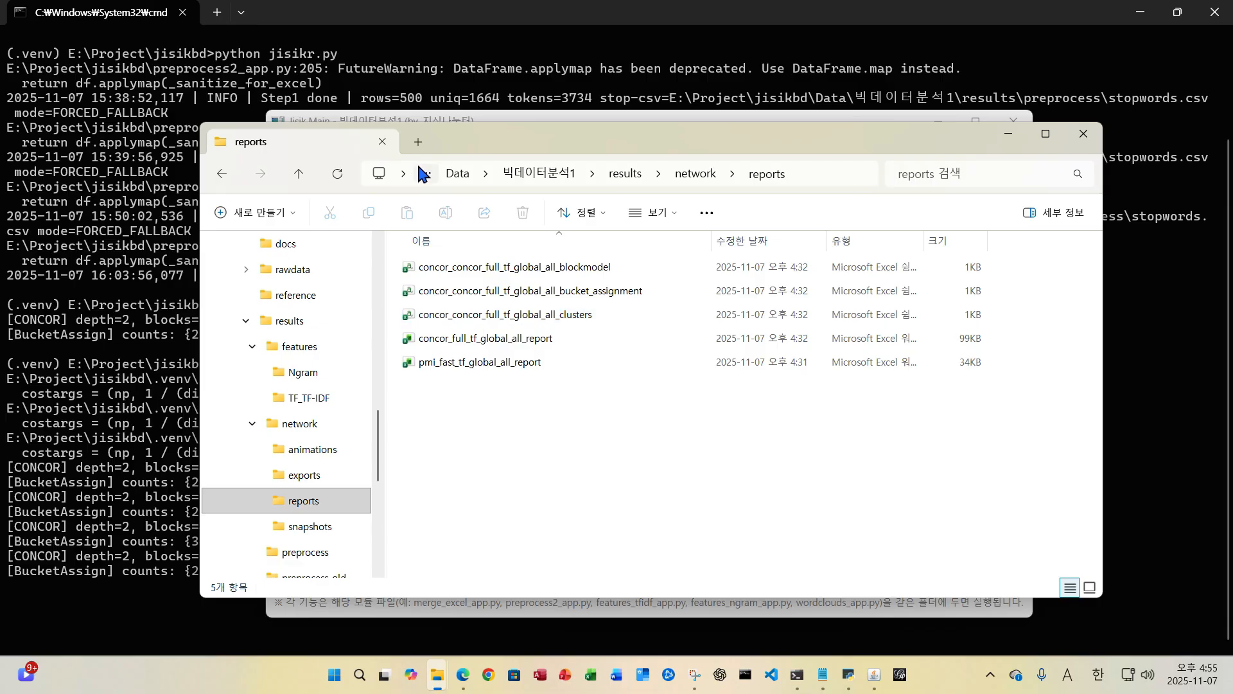
Open the network snapshots folder, view the screenshot_164724 and concor_full_tf_global_all images in turn, and close both.
left_click(677, 180)
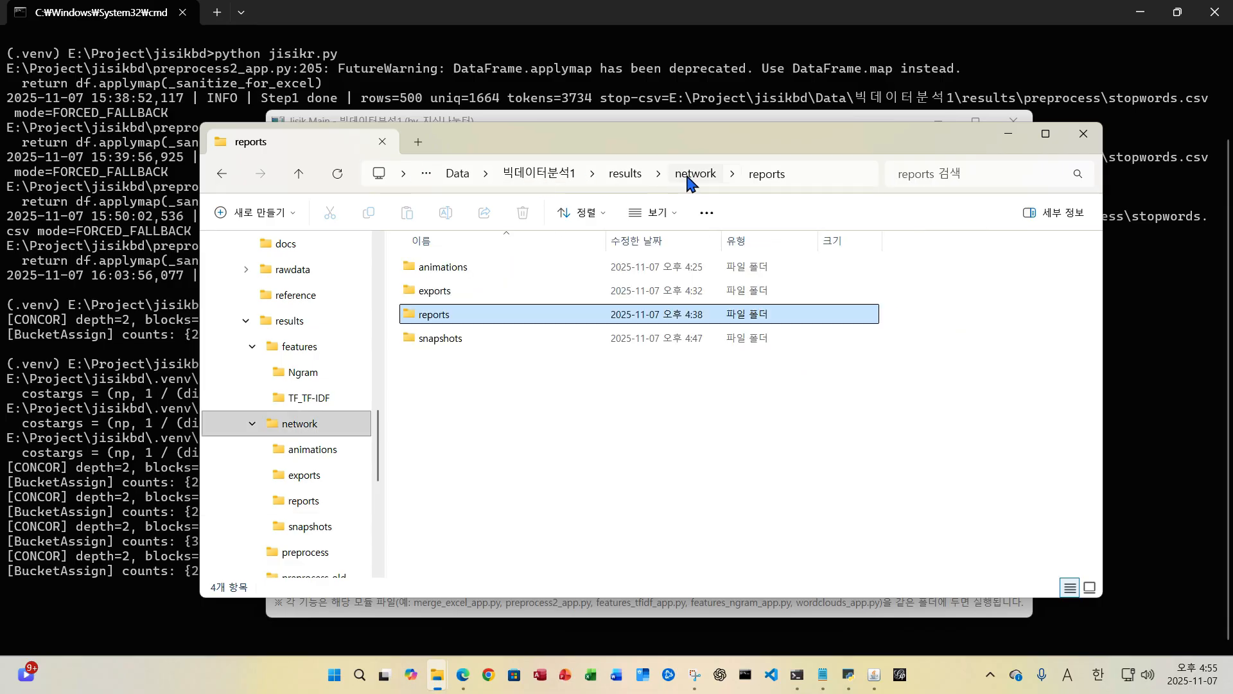
double_click(466, 339)
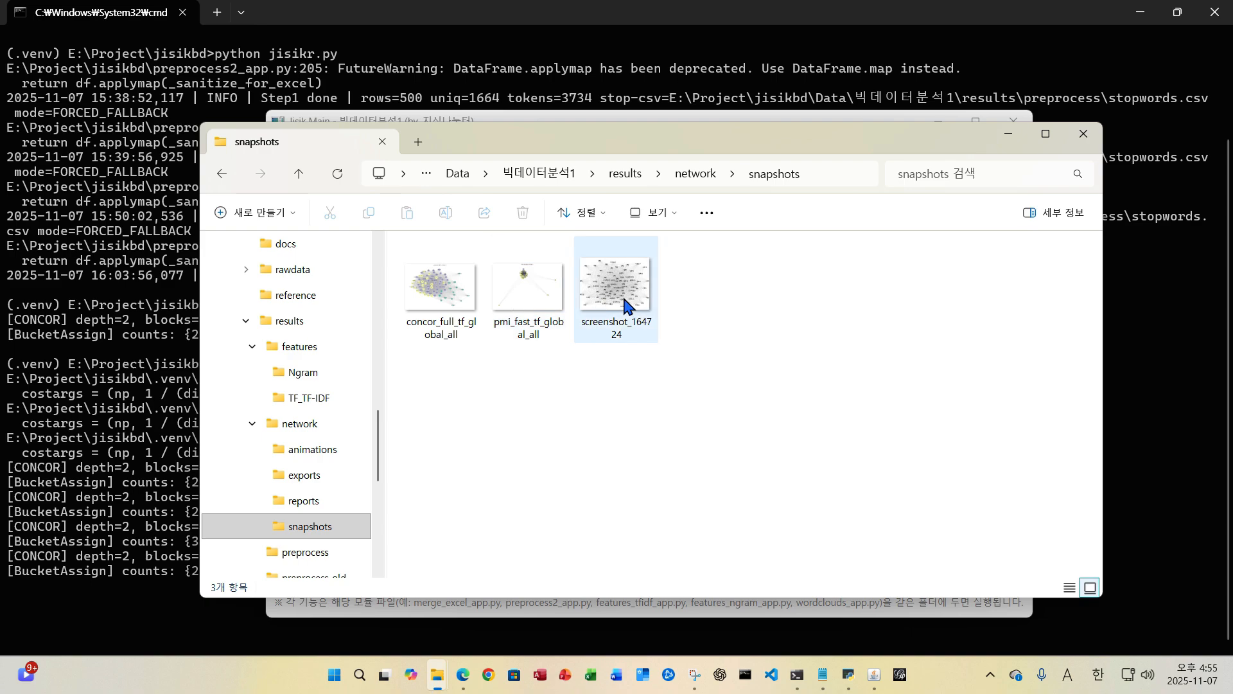
double_click(626, 302)
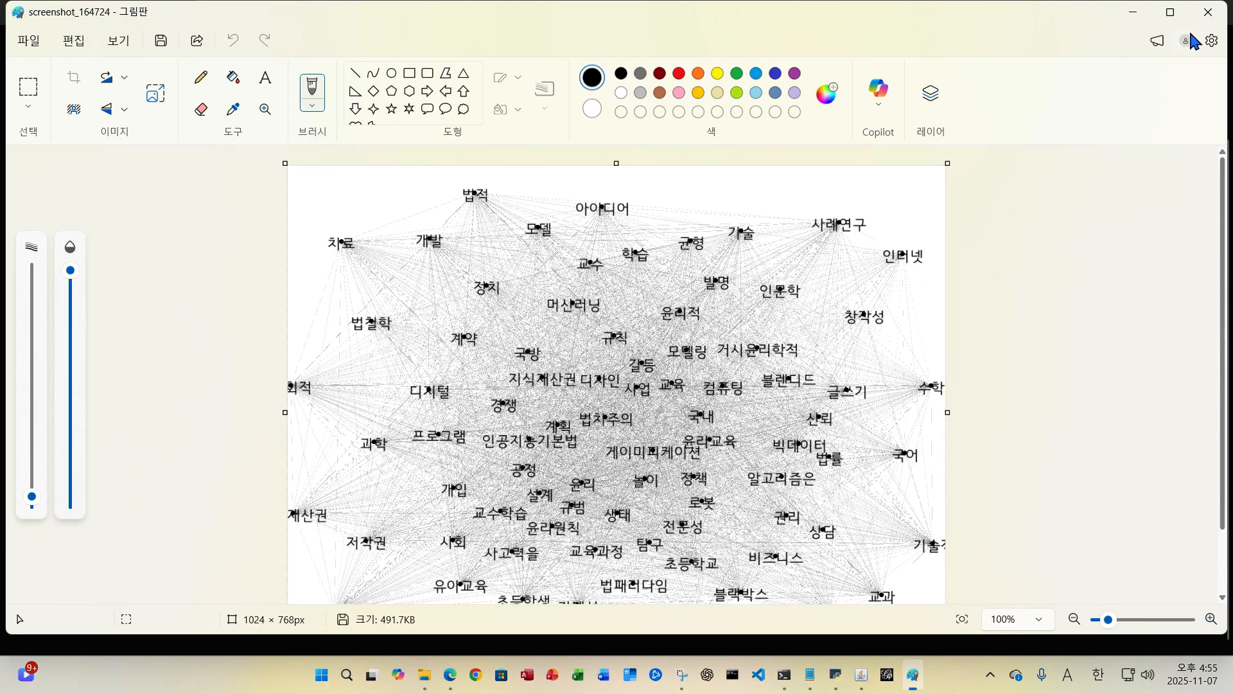
left_click(1214, 10)
double_click(411, 340)
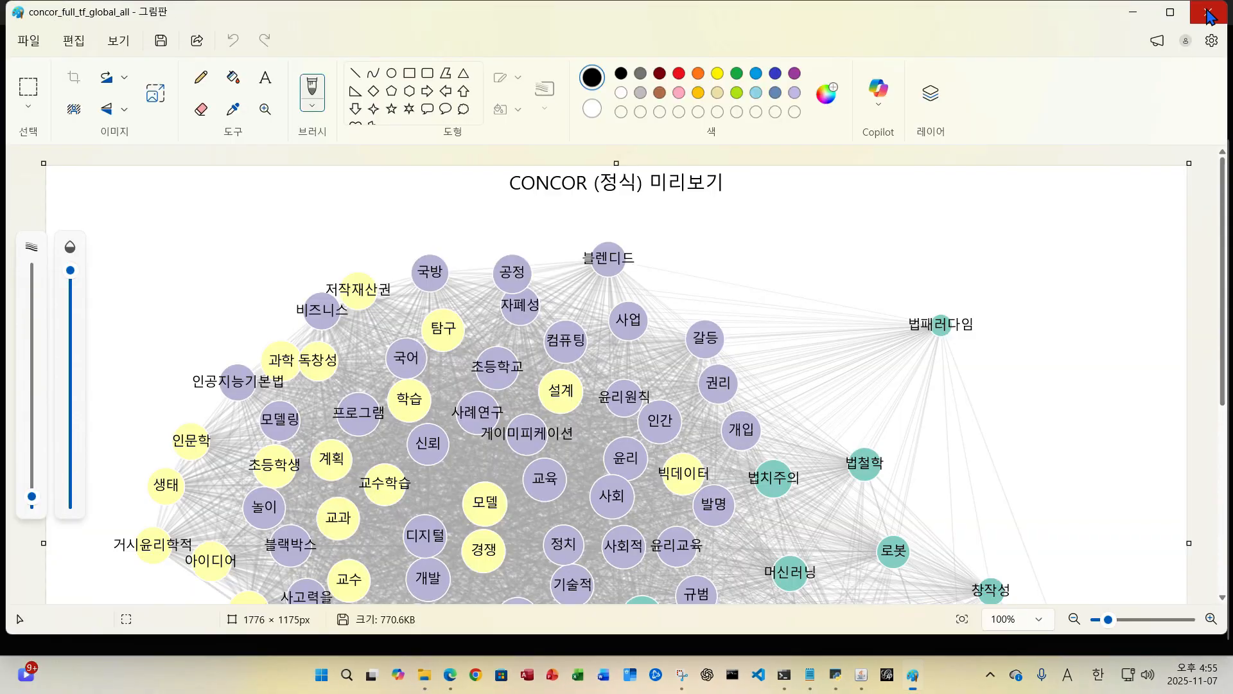
left_click(1209, 13)
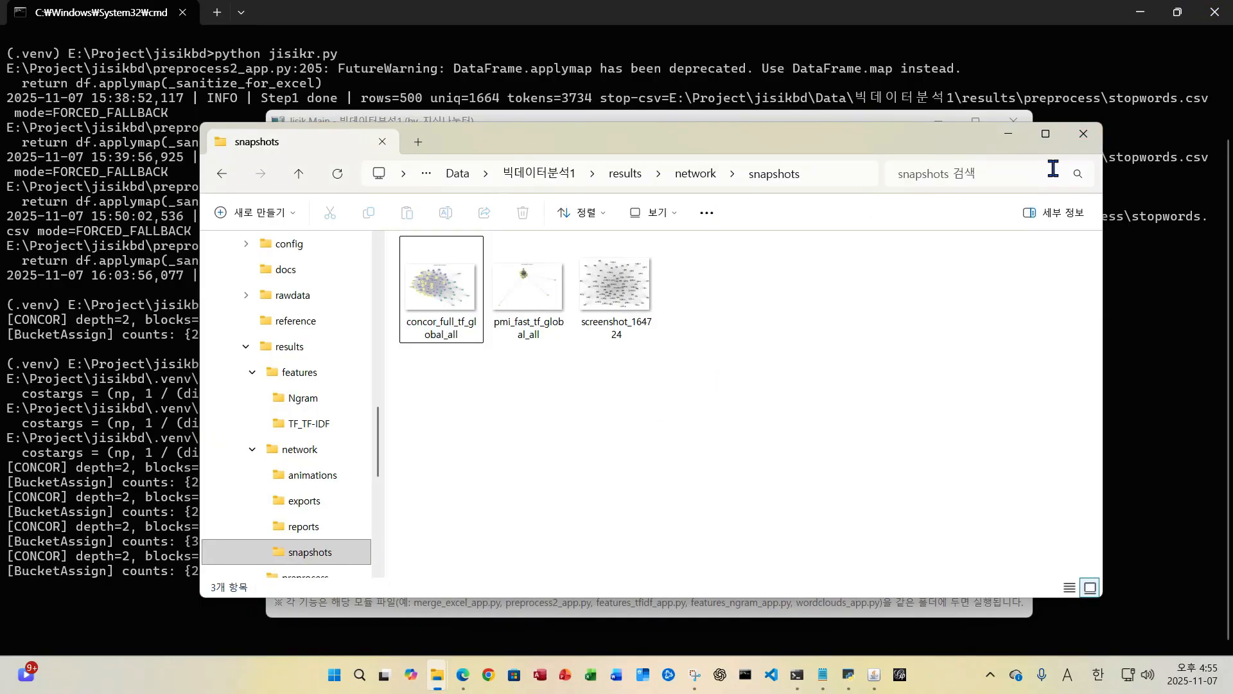
Close the snapshots folder window and the Jisik Main launcher.
left_click(1083, 137)
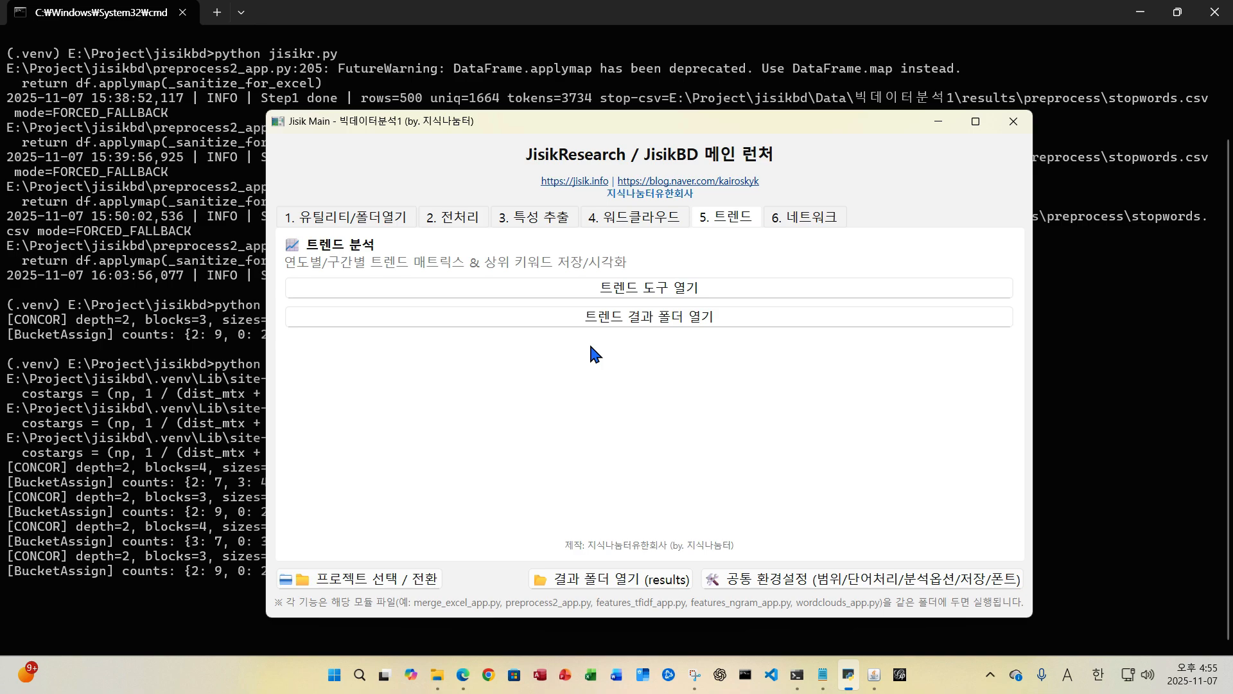
left_click(1016, 130)
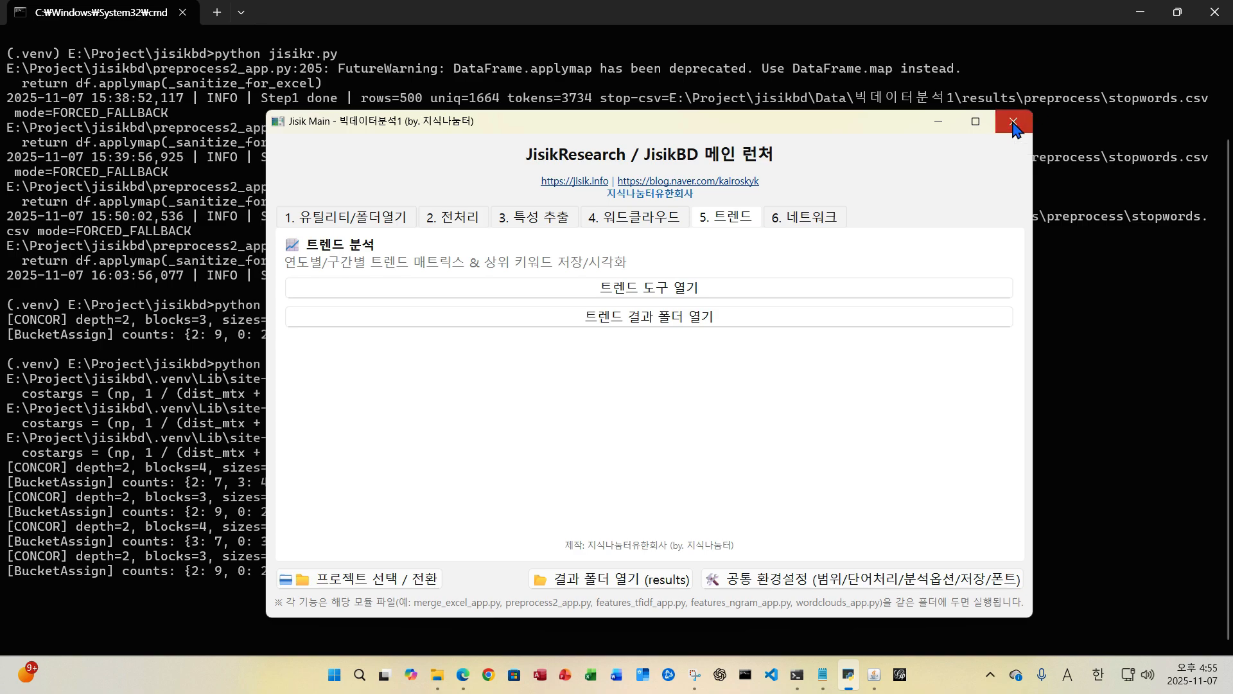